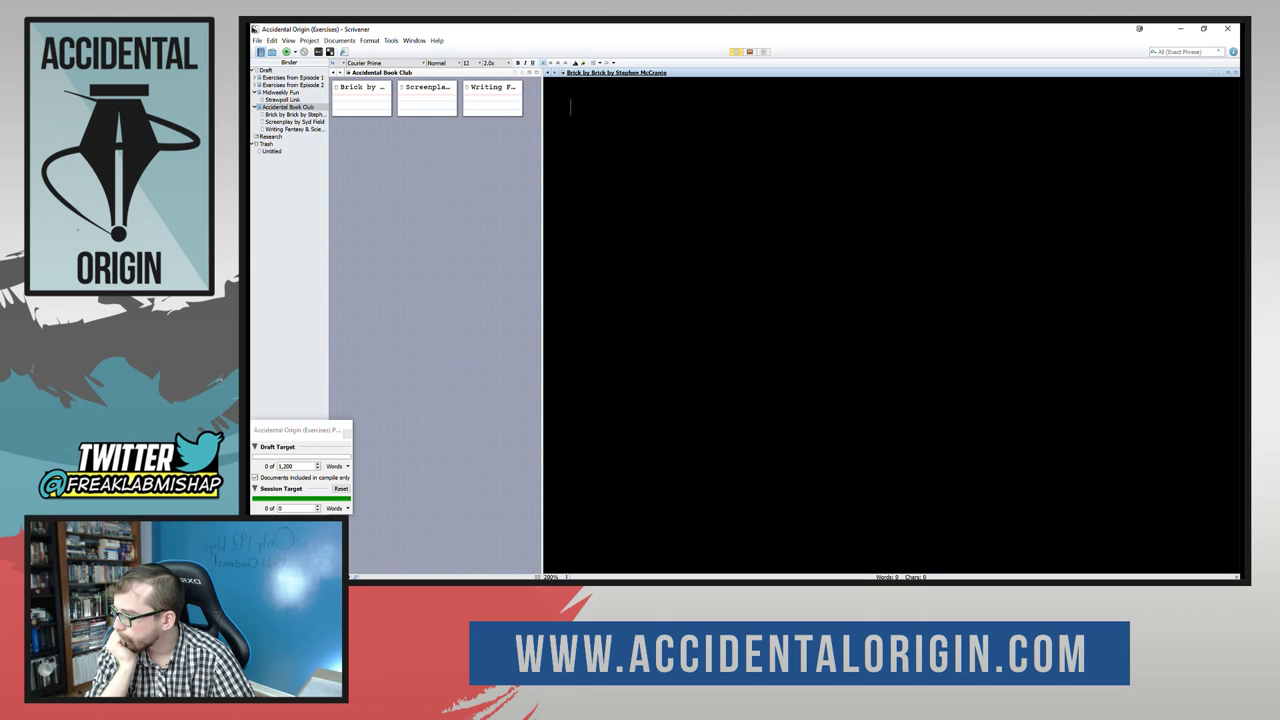
Switch from the writing project in Scrivener to Photoshop.
key("Tab")
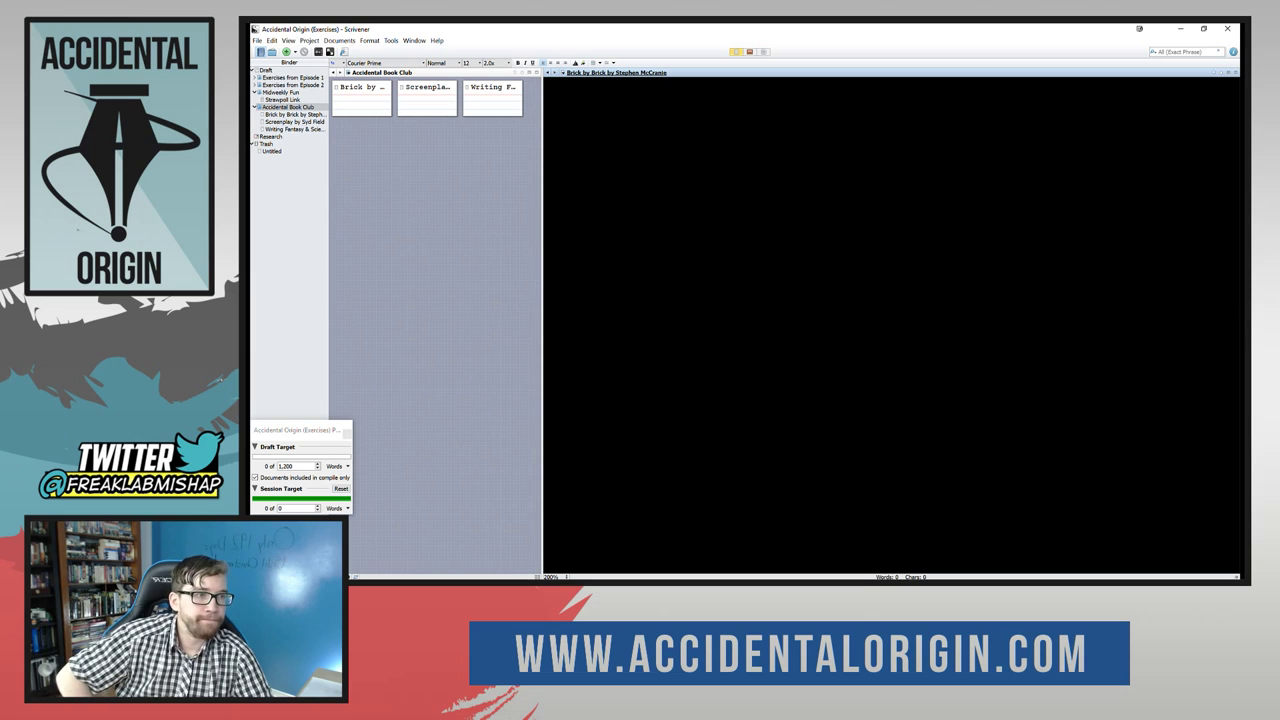
key("alt+Tab")
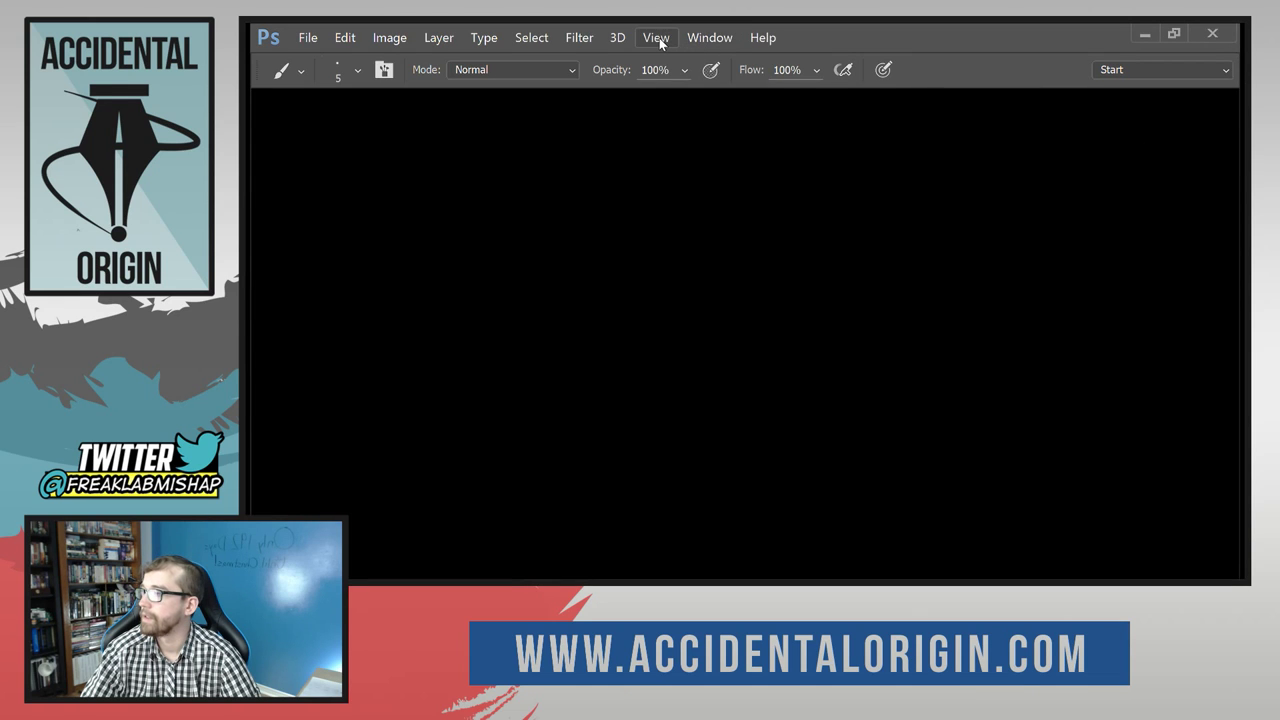
left_click(658, 39)
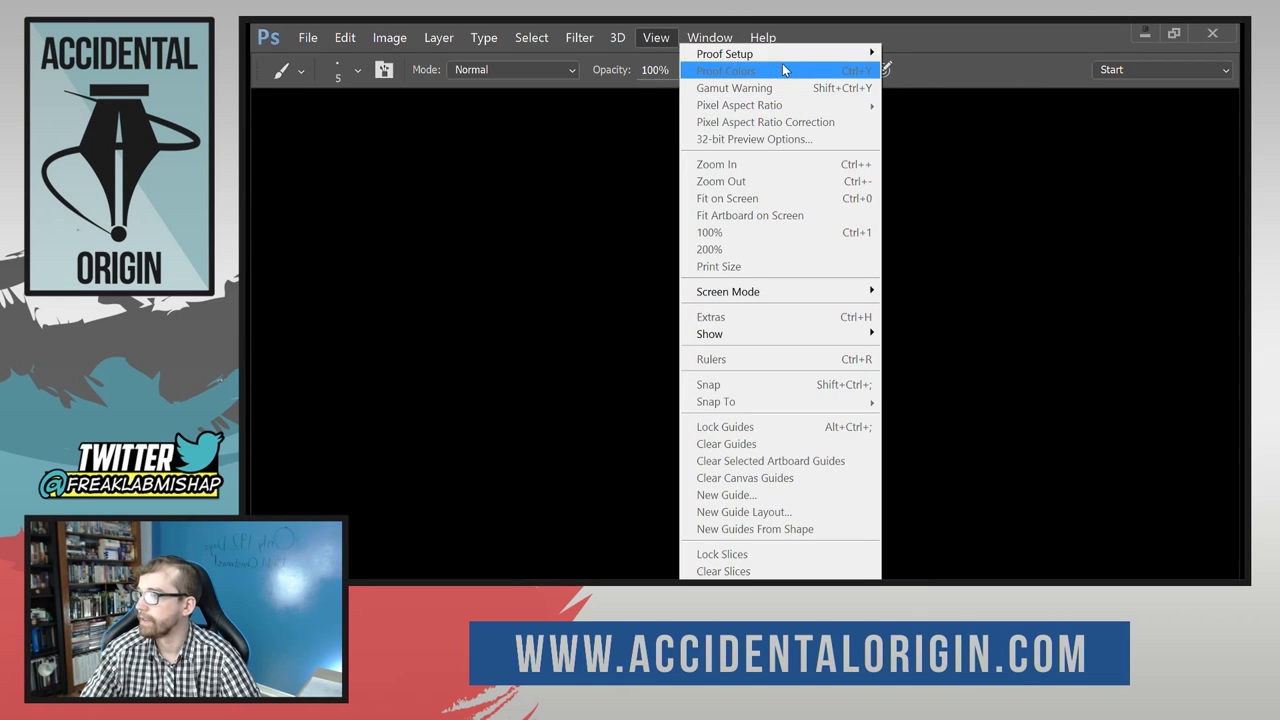
mouse_move(787, 296)
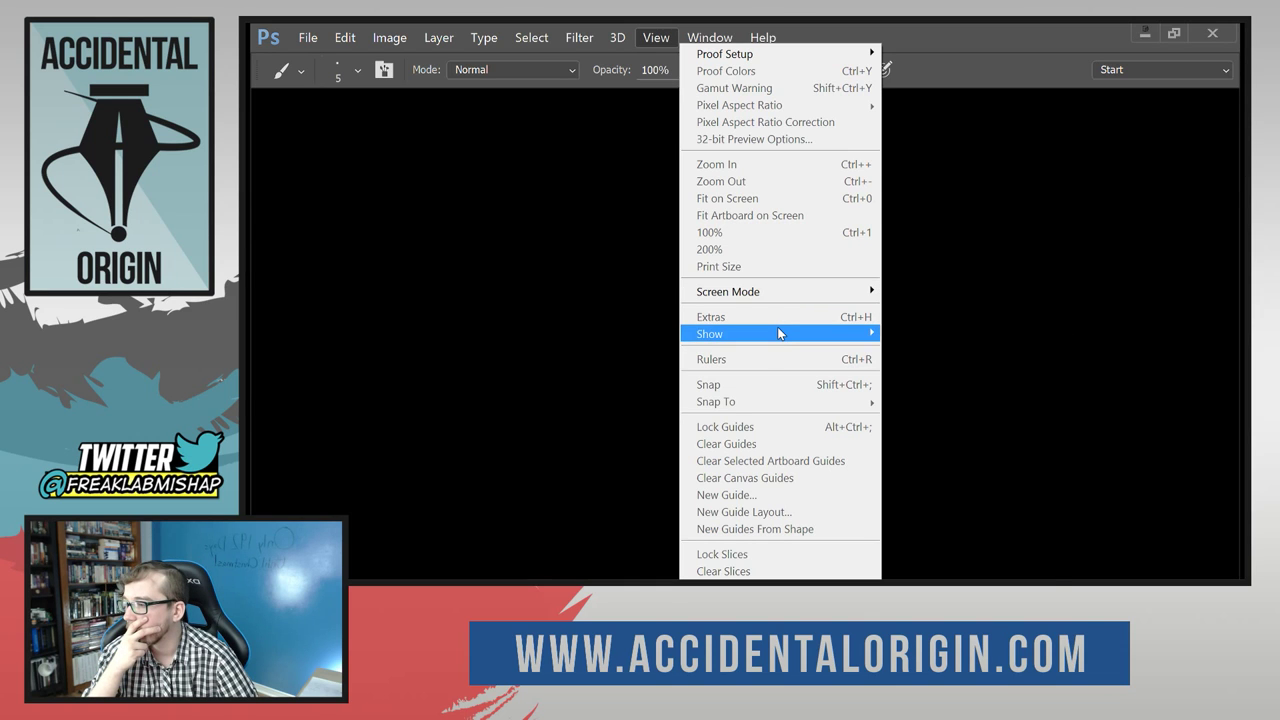
mouse_move(779, 334)
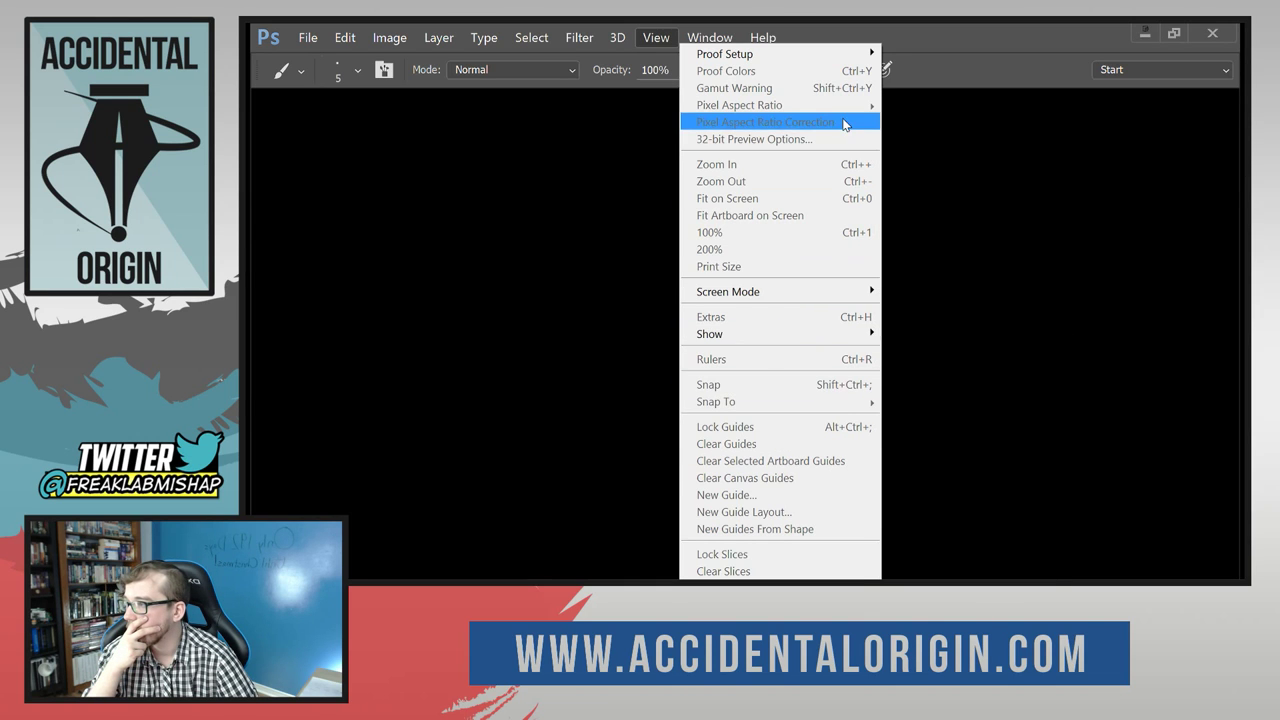
mouse_move(704, 39)
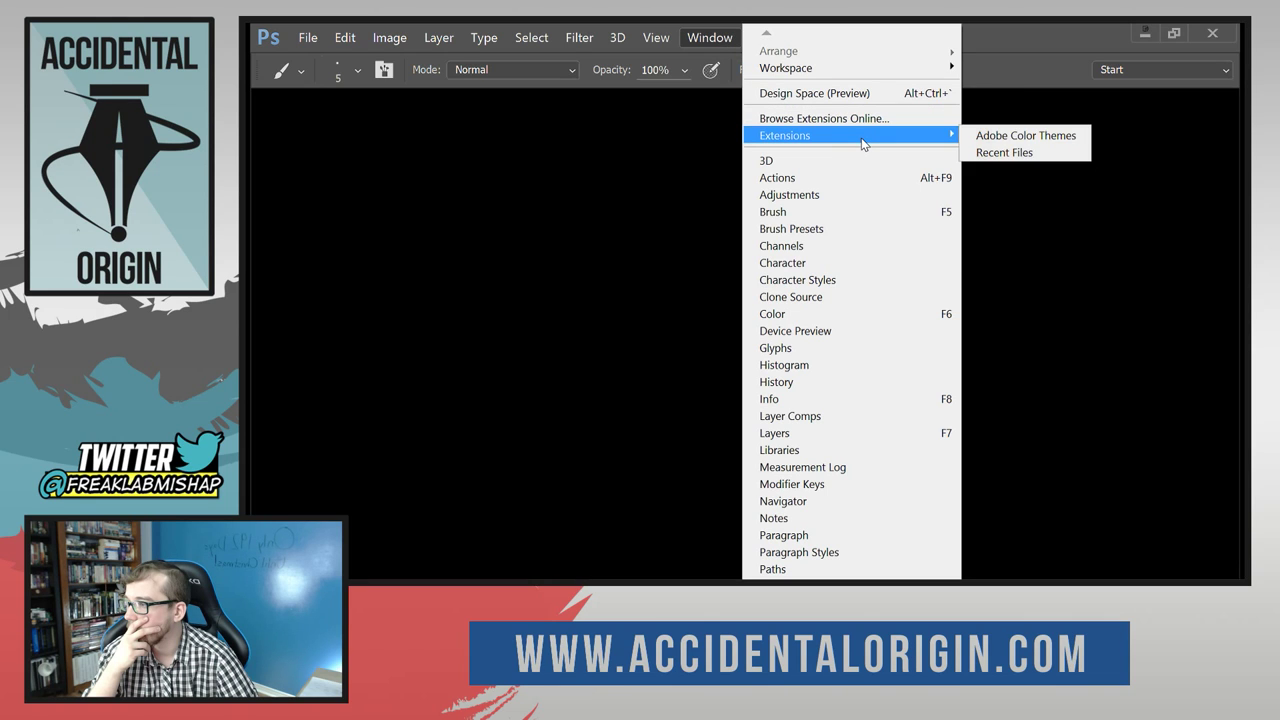
mouse_move(879, 74)
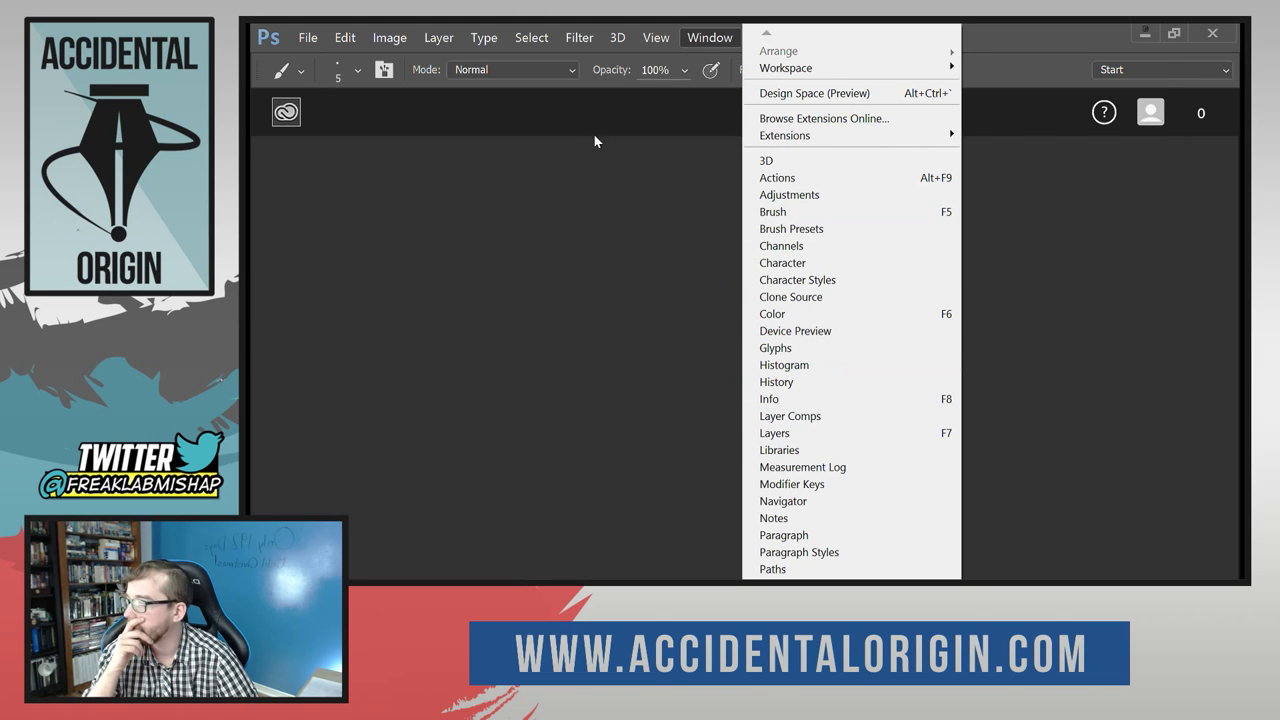
left_click(509, 49)
left_click(312, 38)
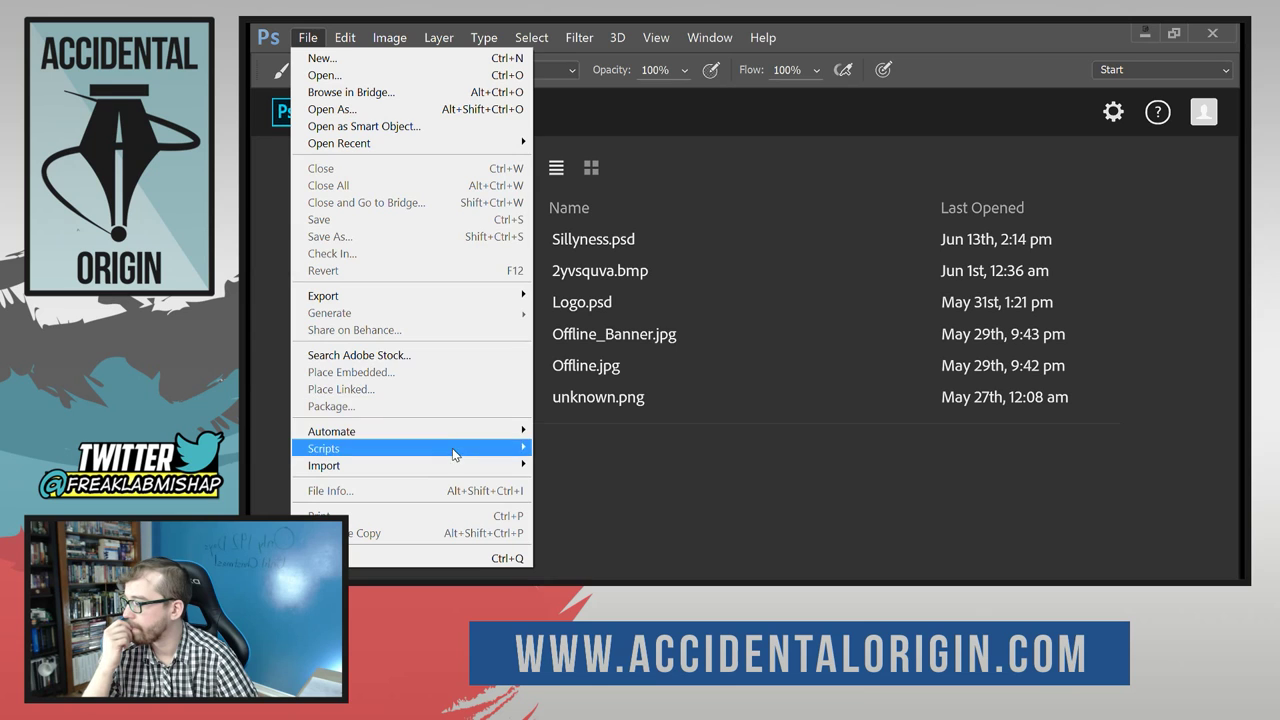
mouse_move(350, 42)
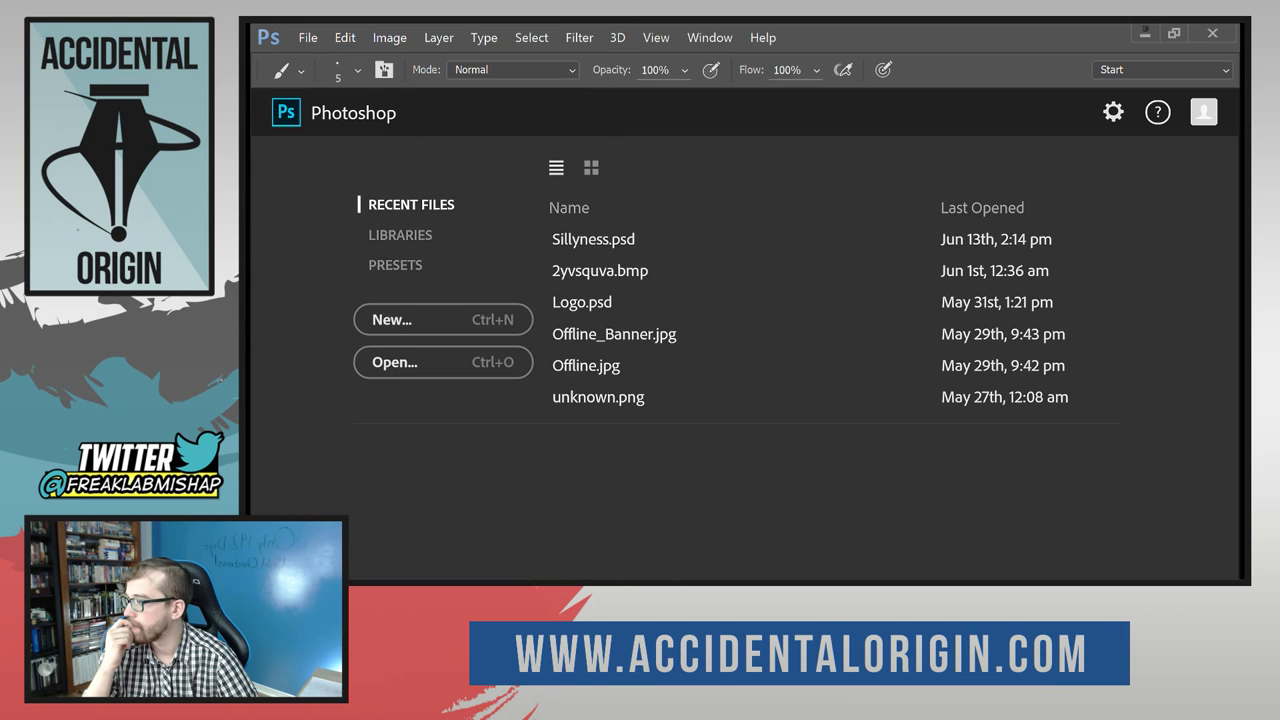
left_click(514, 26)
left_click(389, 37)
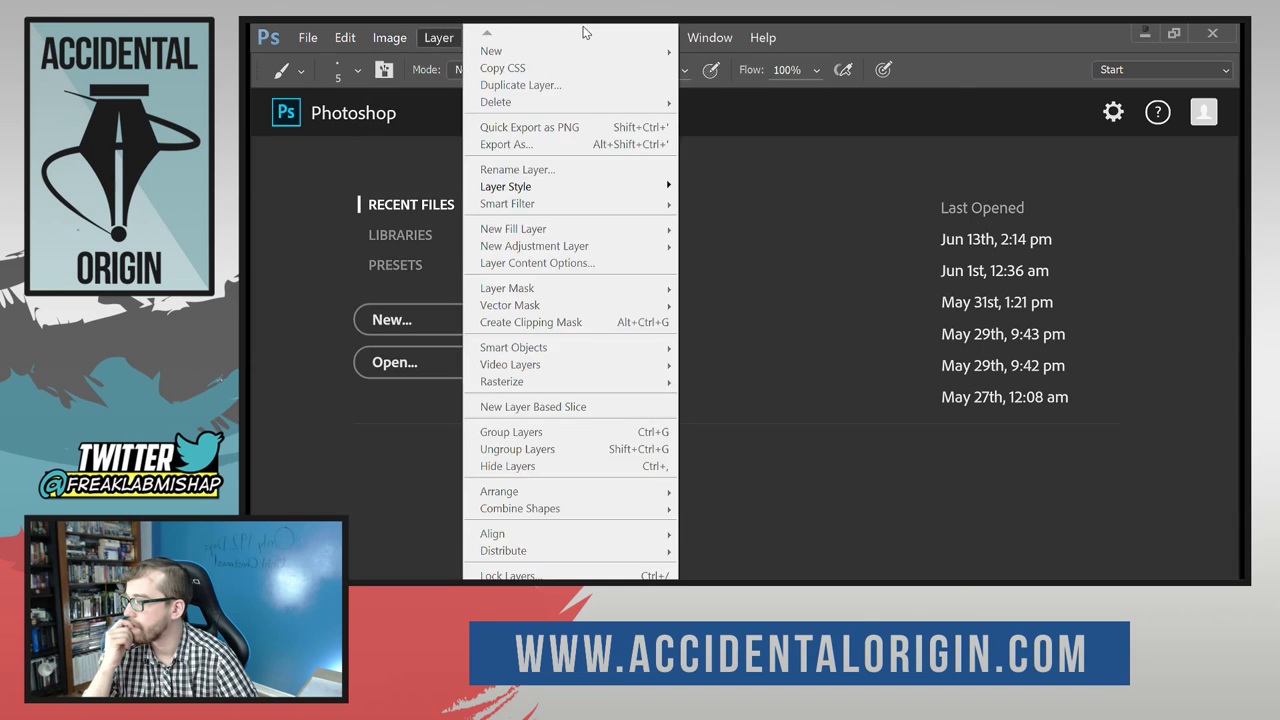
mouse_move(580, 38)
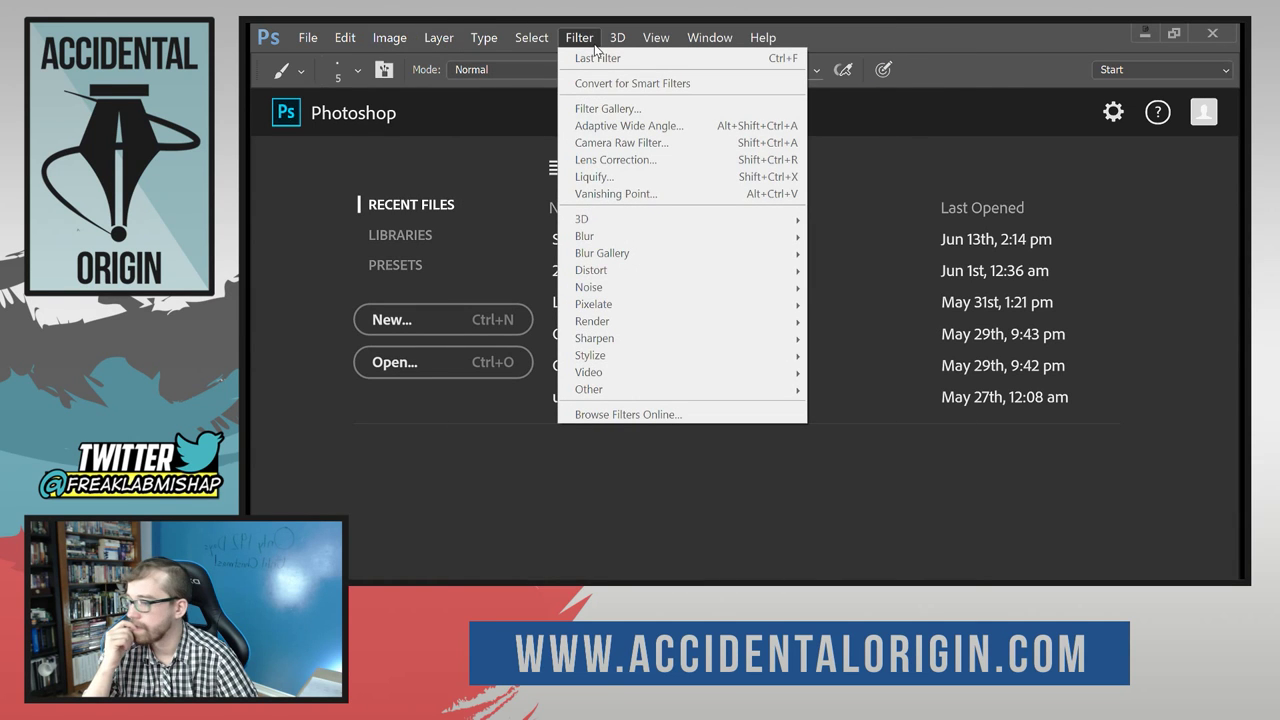
mouse_move(485, 38)
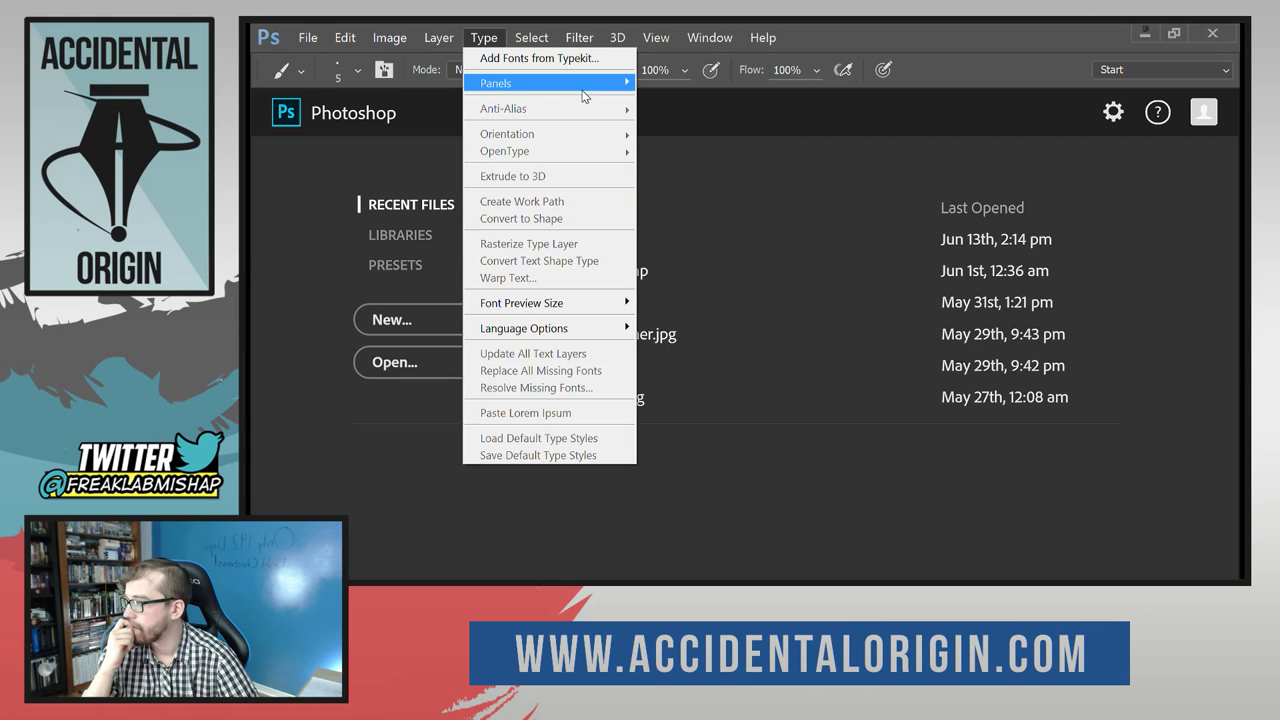
mouse_move(581, 94)
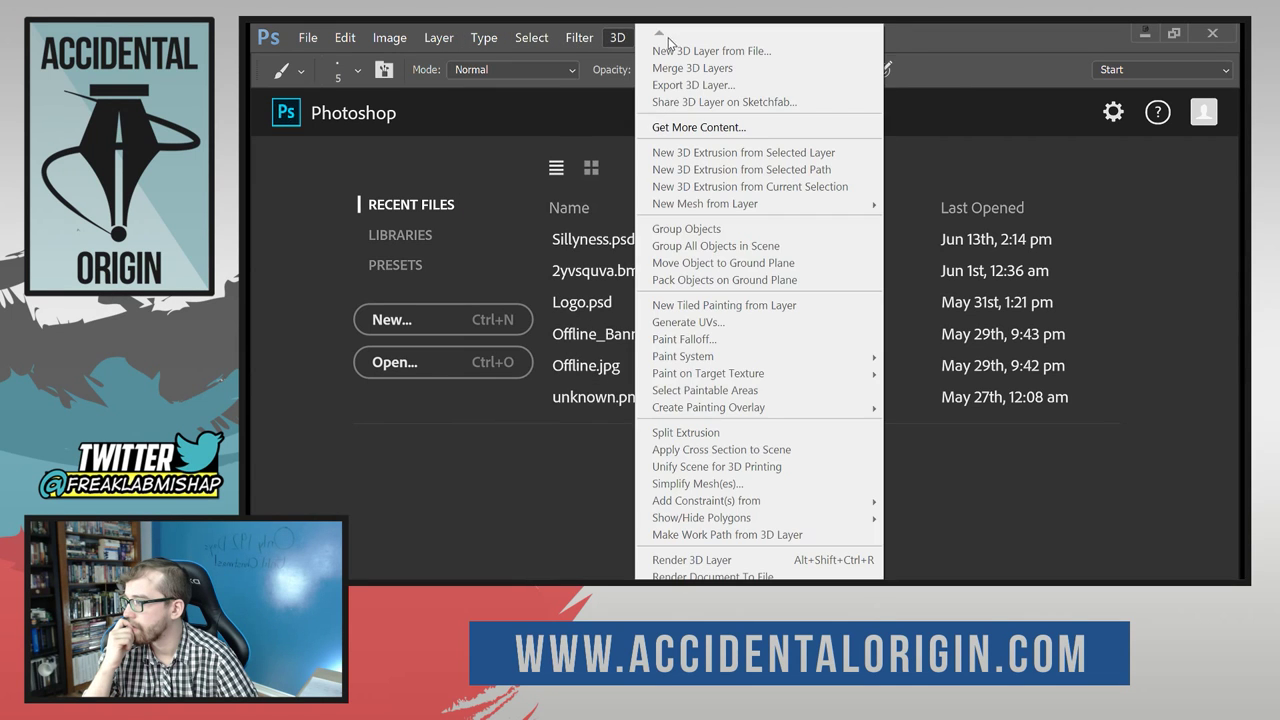
mouse_move(652, 43)
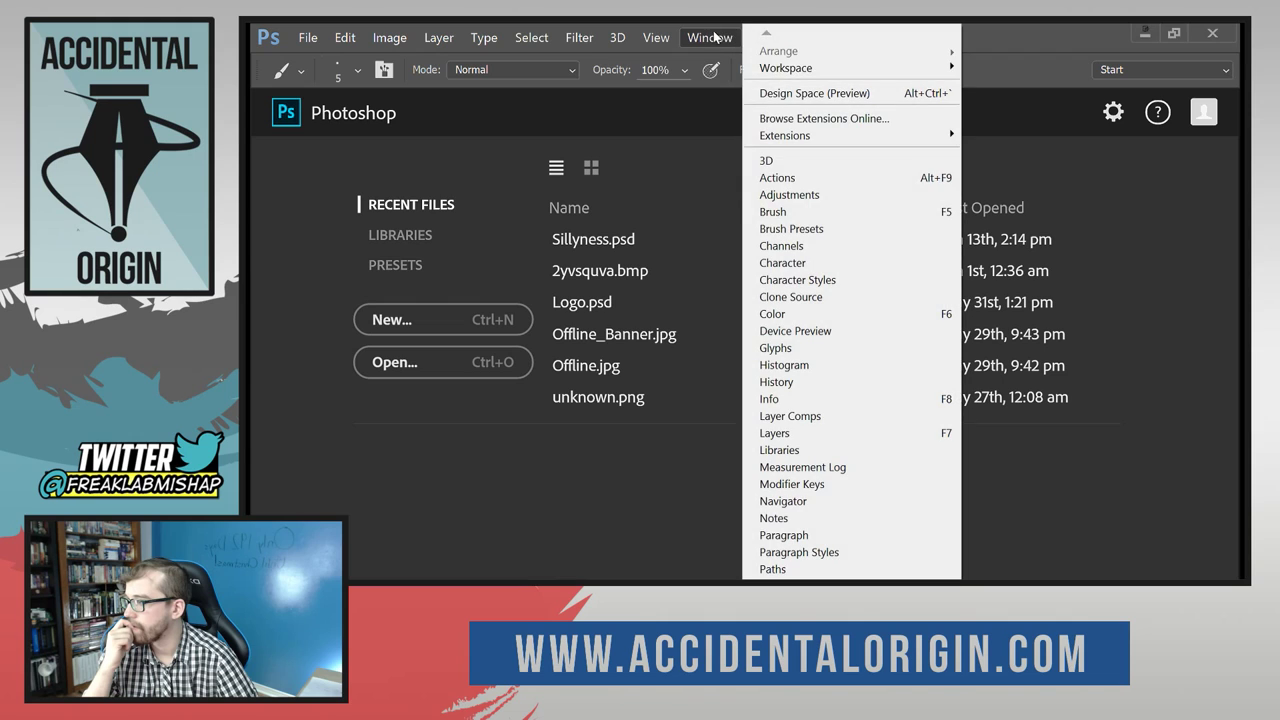
mouse_move(831, 64)
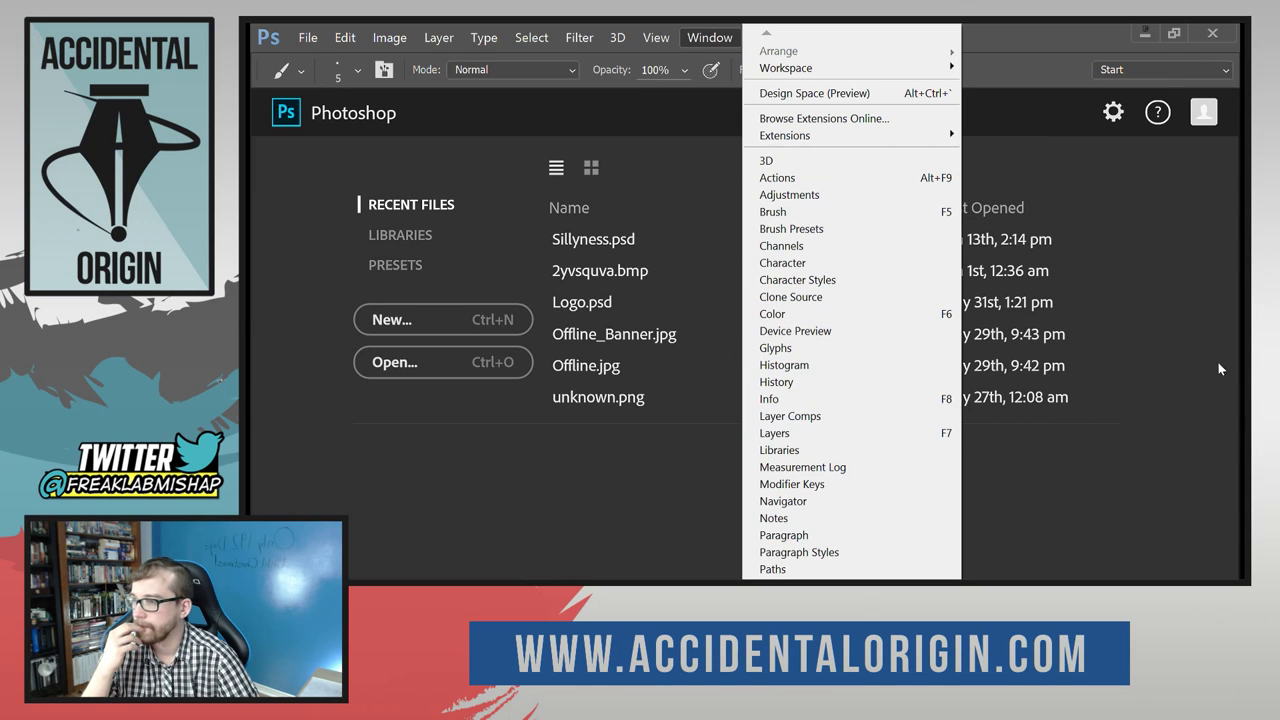
left_click(1151, 301)
mouse_move(1116, 118)
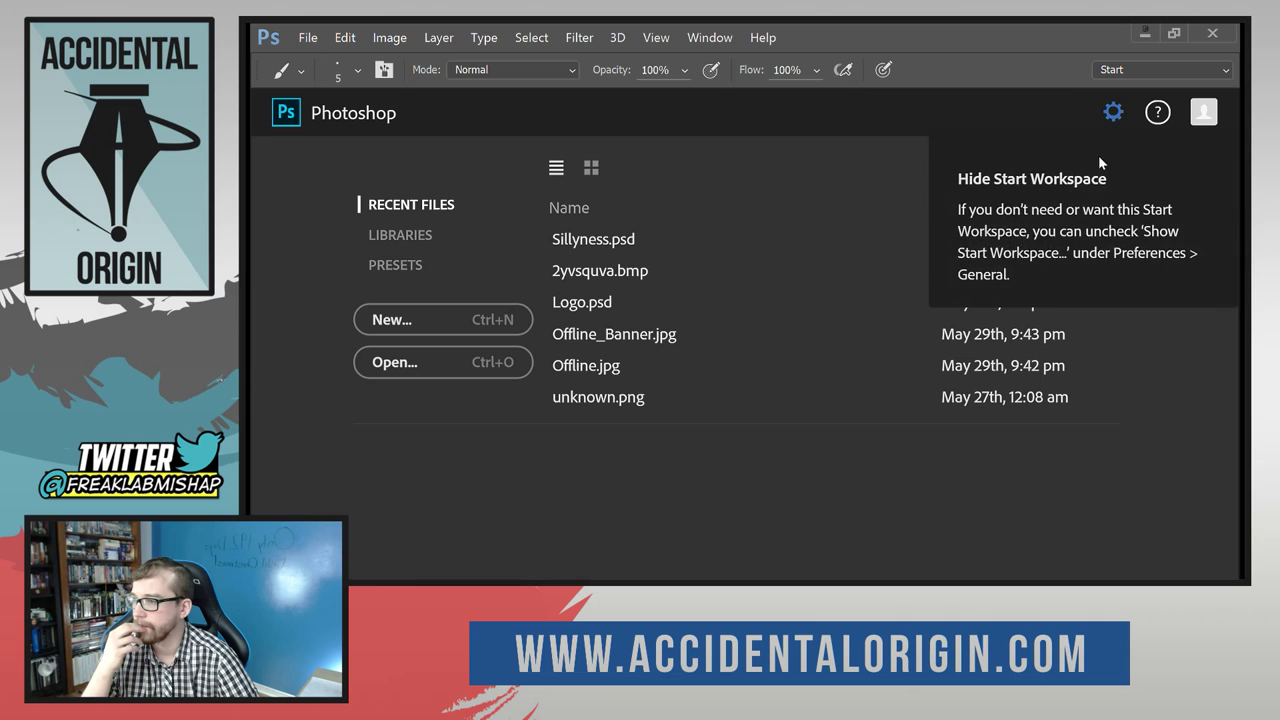
left_click(308, 37)
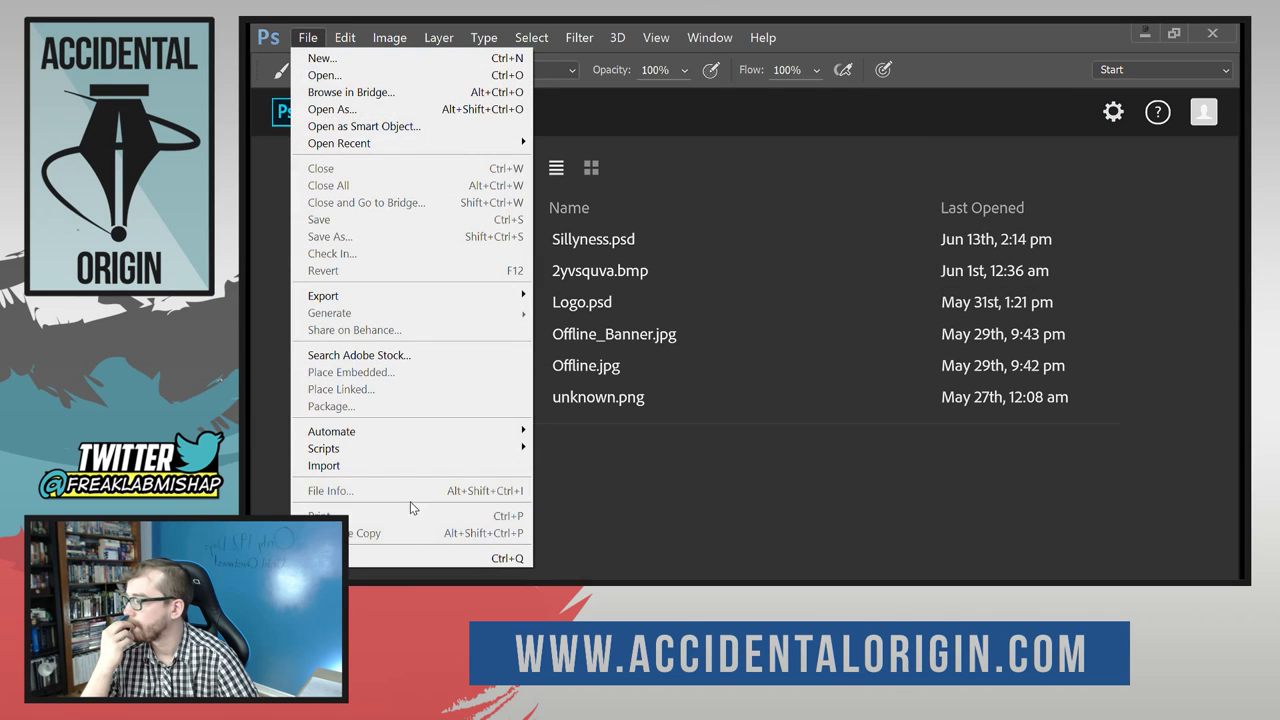
mouse_move(345, 37)
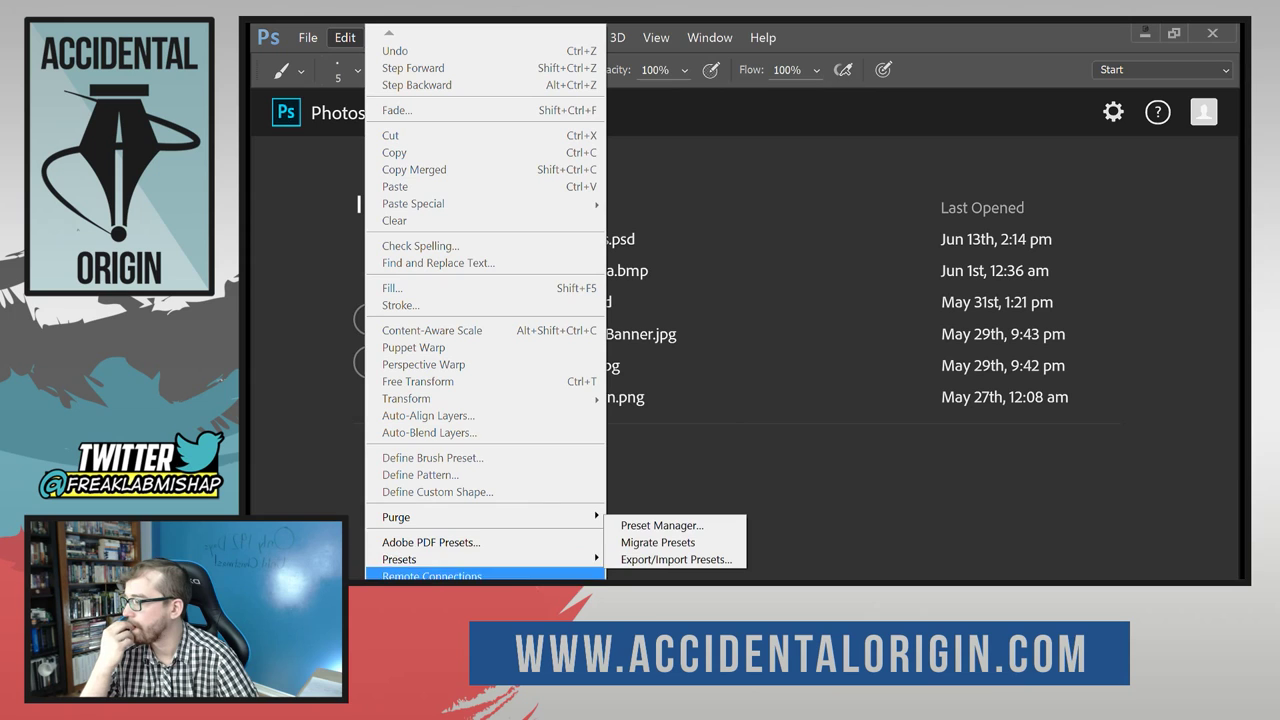
Open the recent file Sillyness.psd and close it again.
left_click(797, 243)
left_click(797, 243)
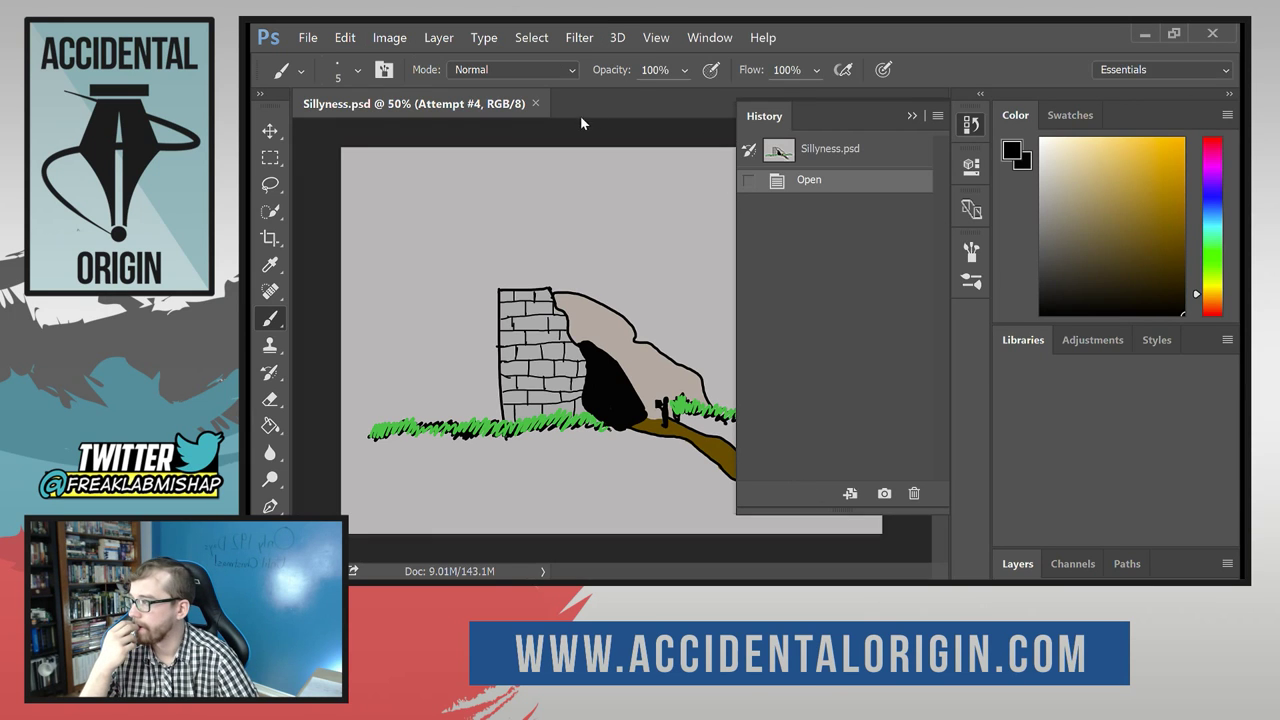
left_click(536, 104)
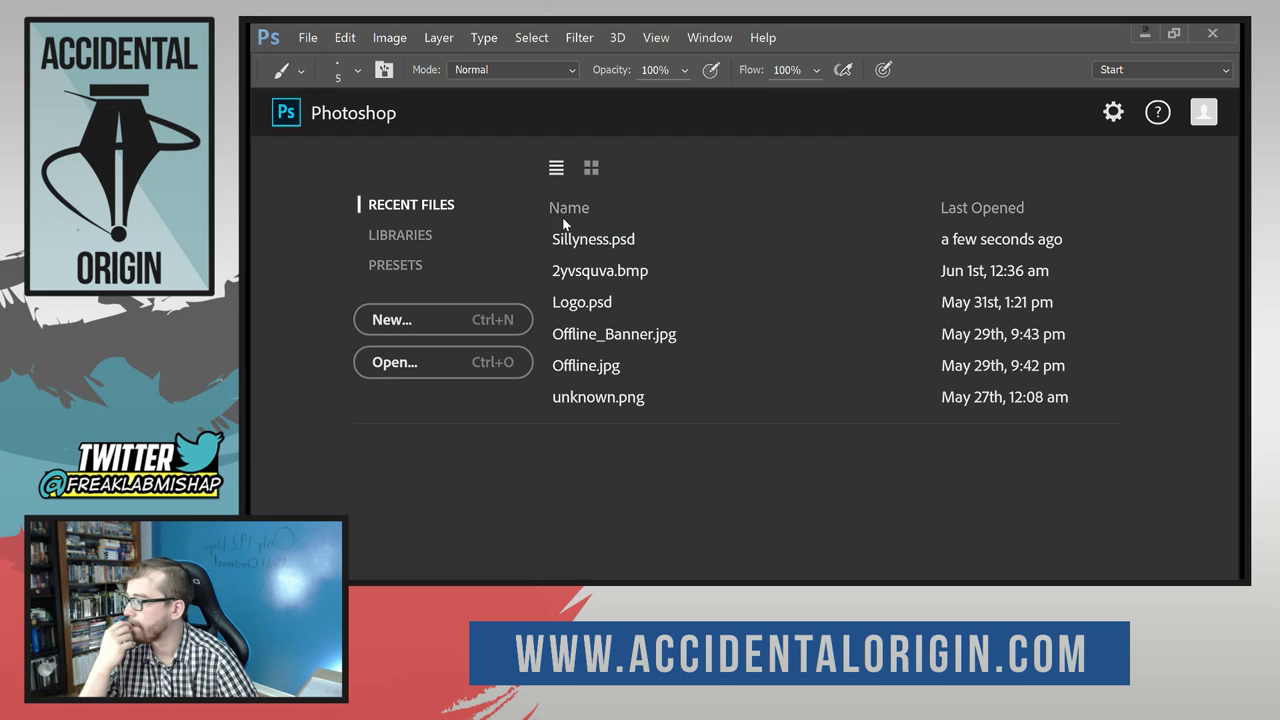
Open the recent file Logo.psd without resolving its missing BebasNeue font, and collapse the History panel.
left_click(660, 314)
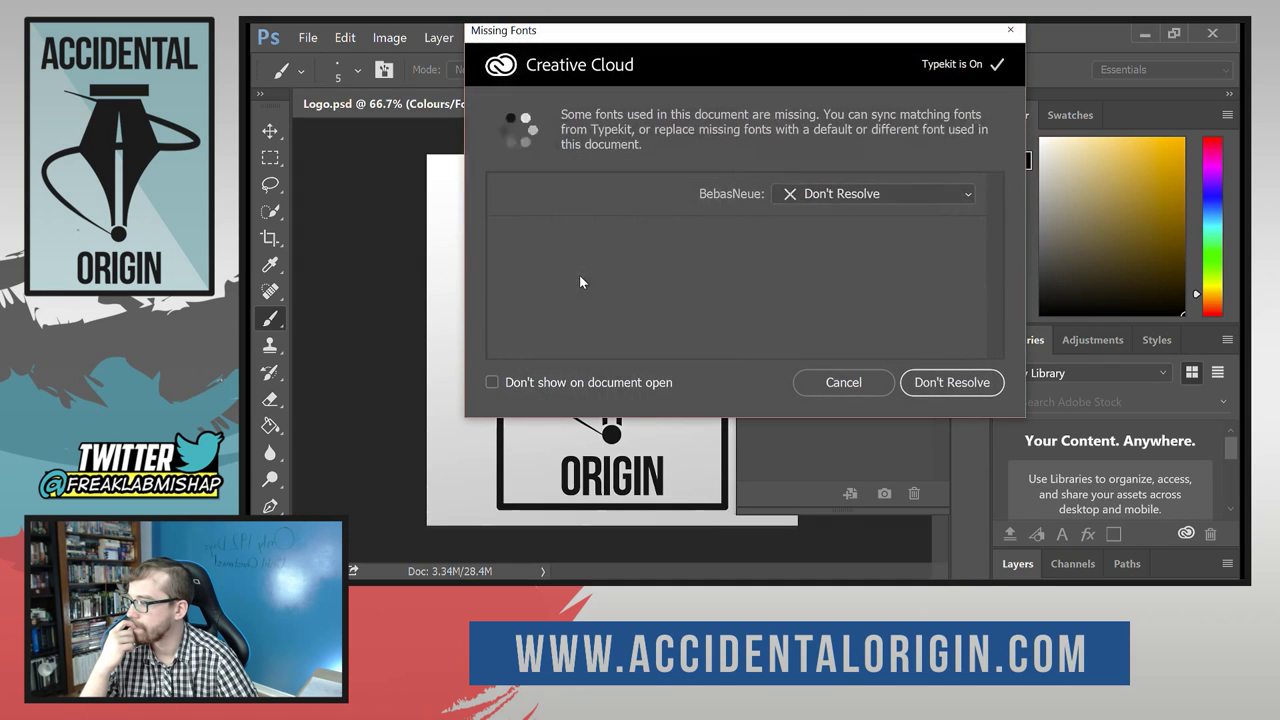
left_click(920, 386)
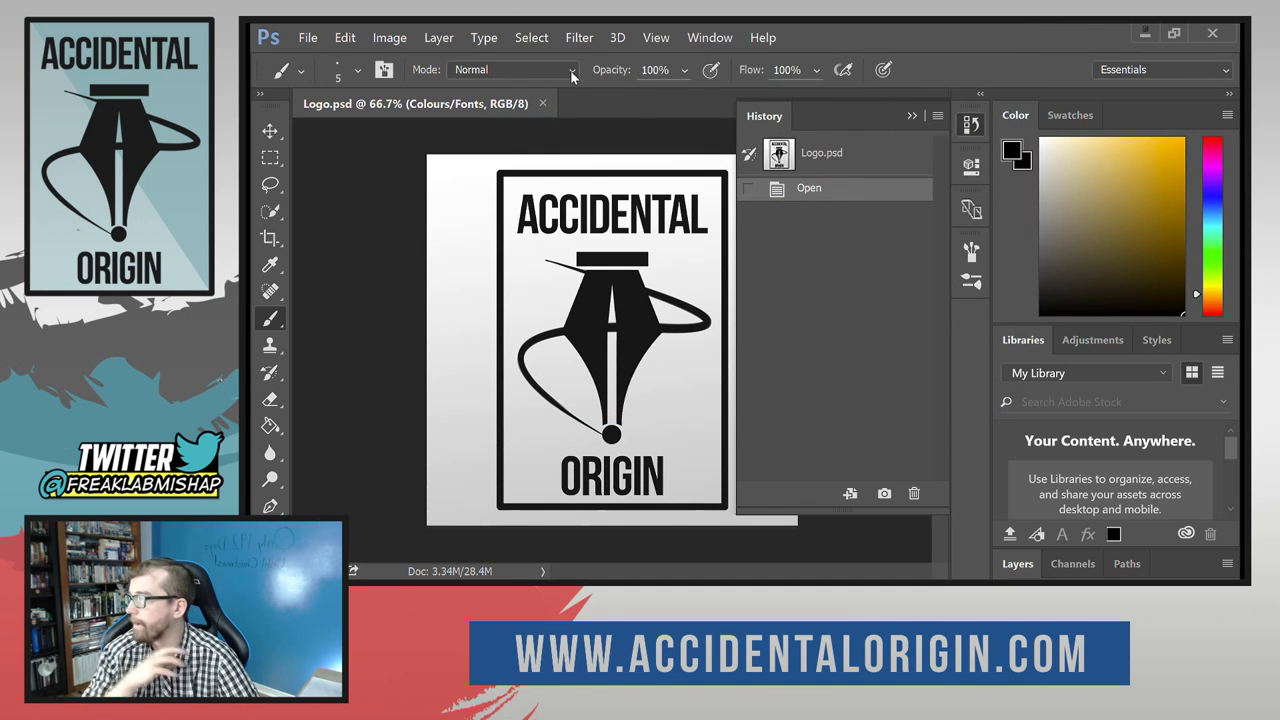
left_click(915, 117)
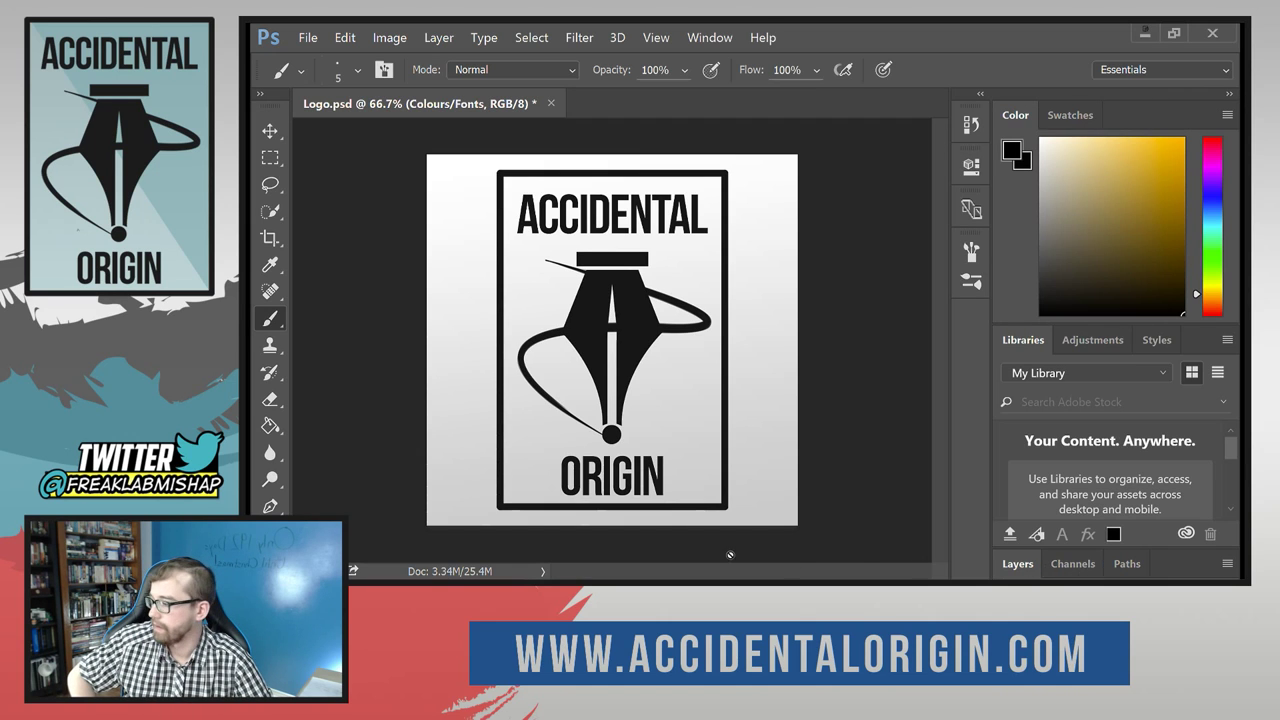
Restore the Photoshop window to a floating size, move it out of this display and back, and maximize it.
left_click(1172, 40)
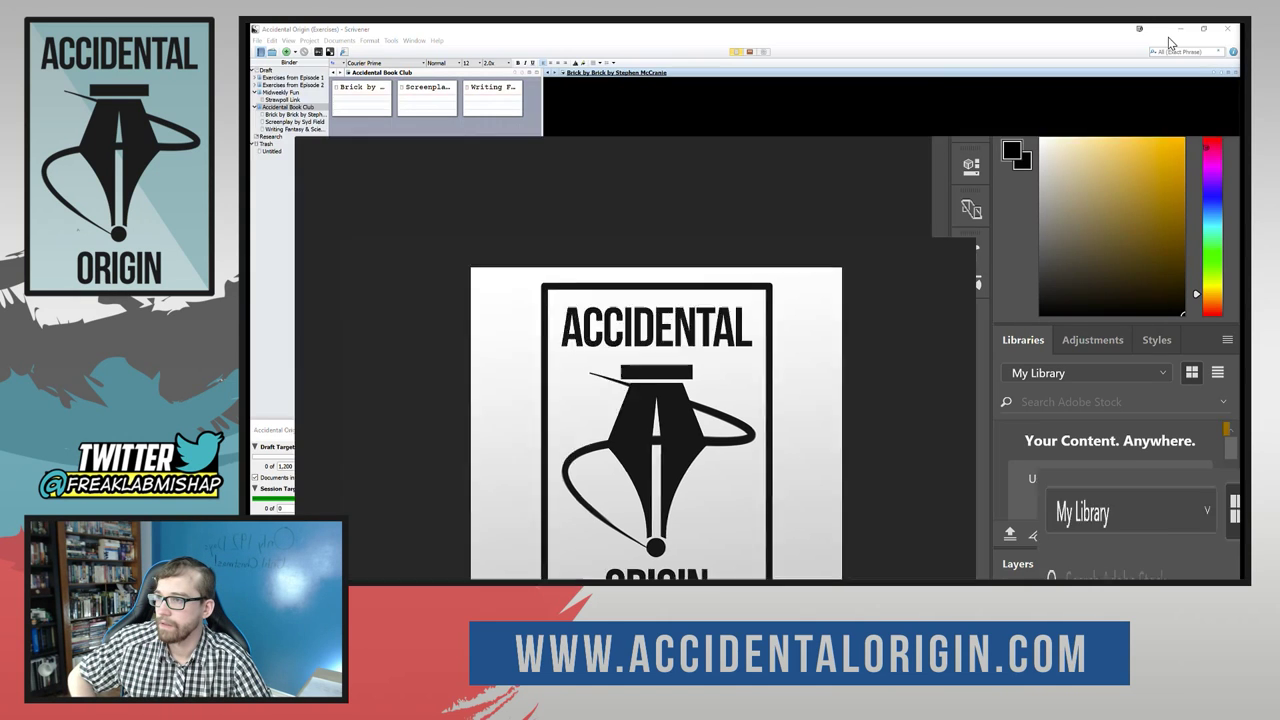
left_click_drag(1082, 155, 1279, 175)
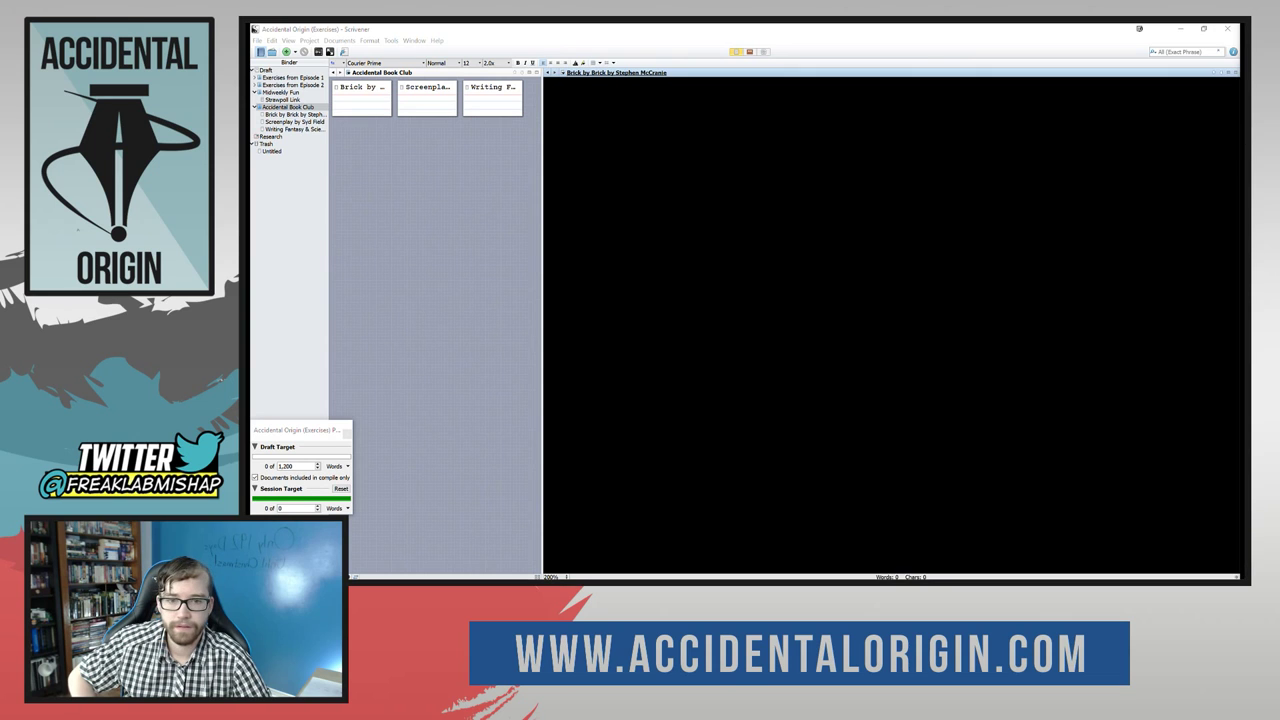
left_click_drag(1279, 40, 991, 44)
left_click(1140, 51)
left_click(712, 38)
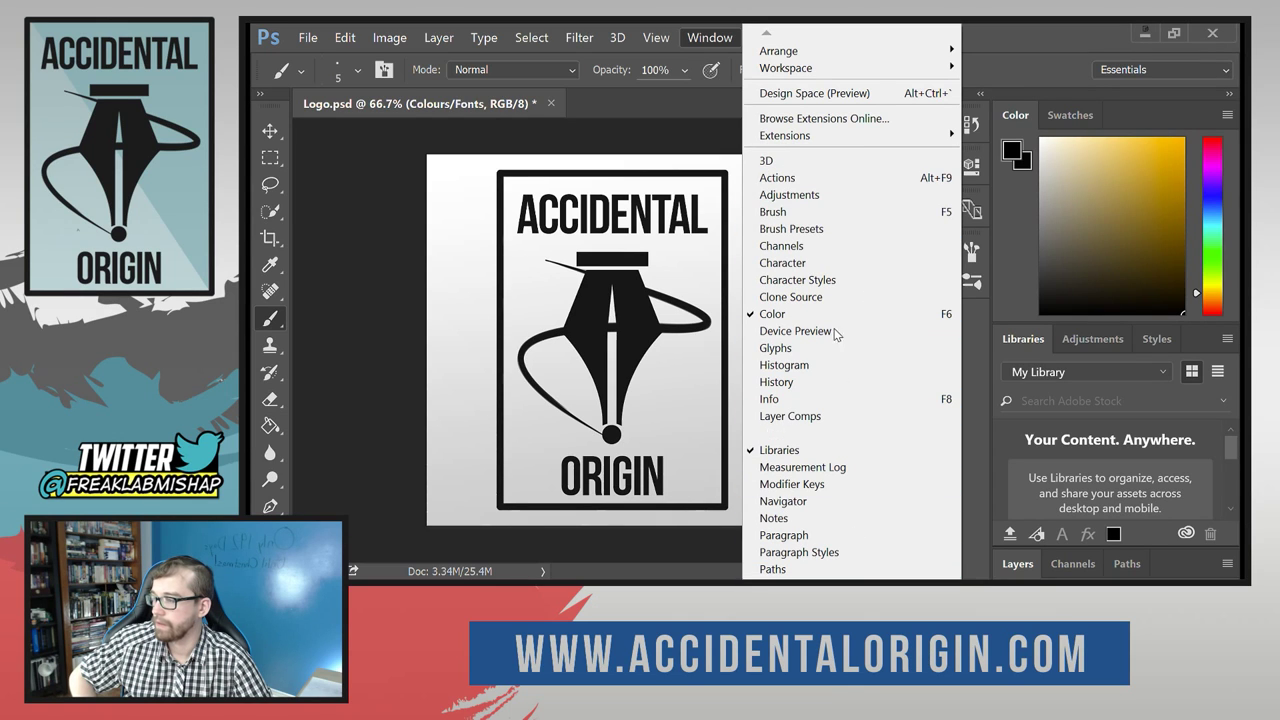
mouse_move(656, 37)
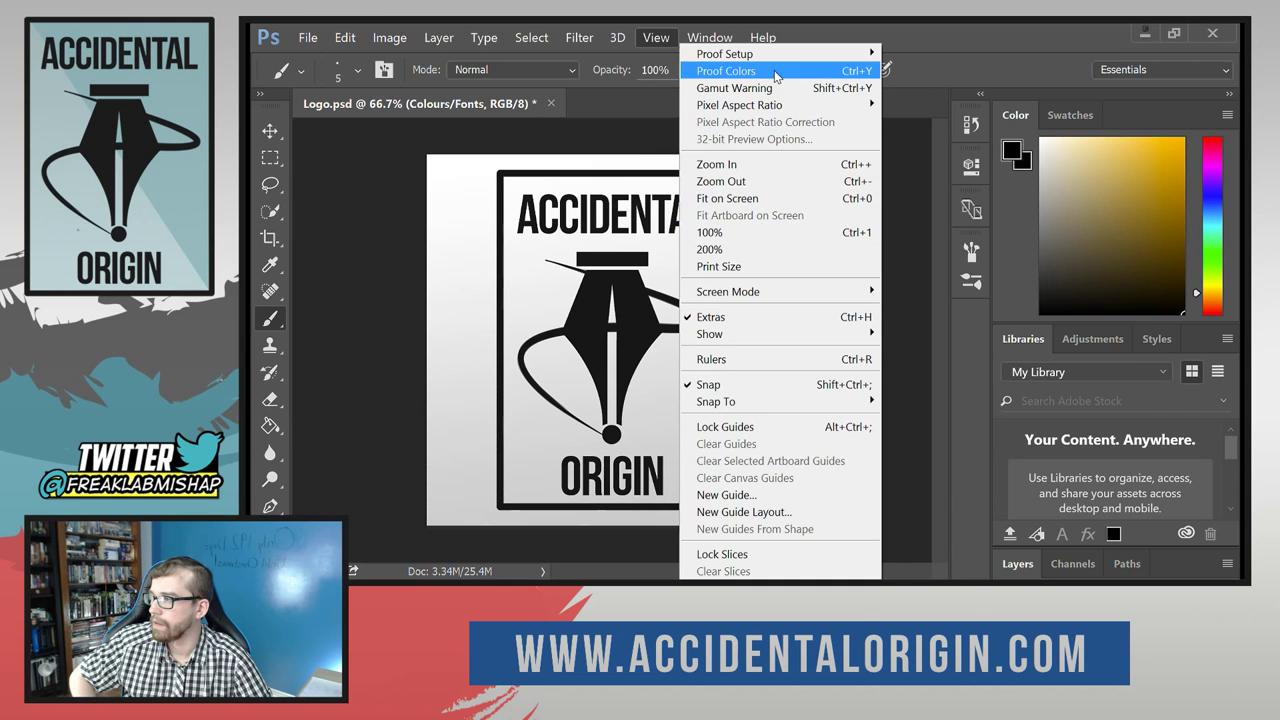
mouse_move(615, 40)
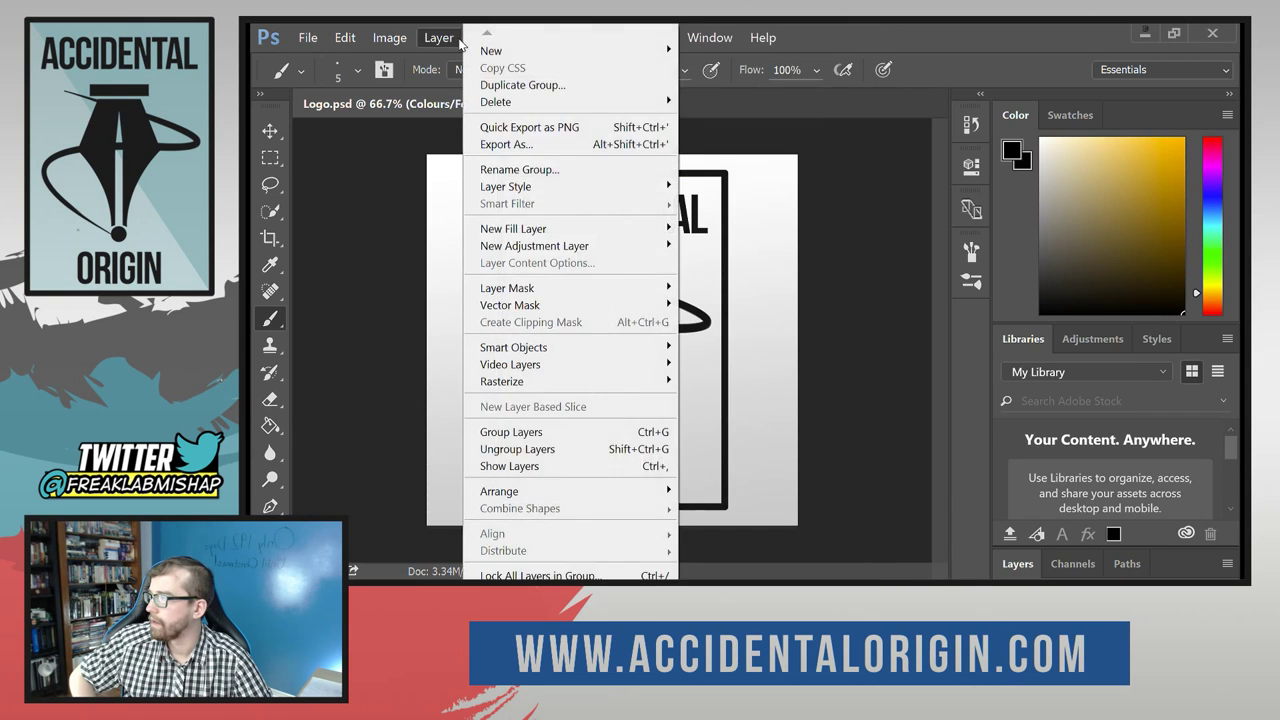
mouse_move(344, 40)
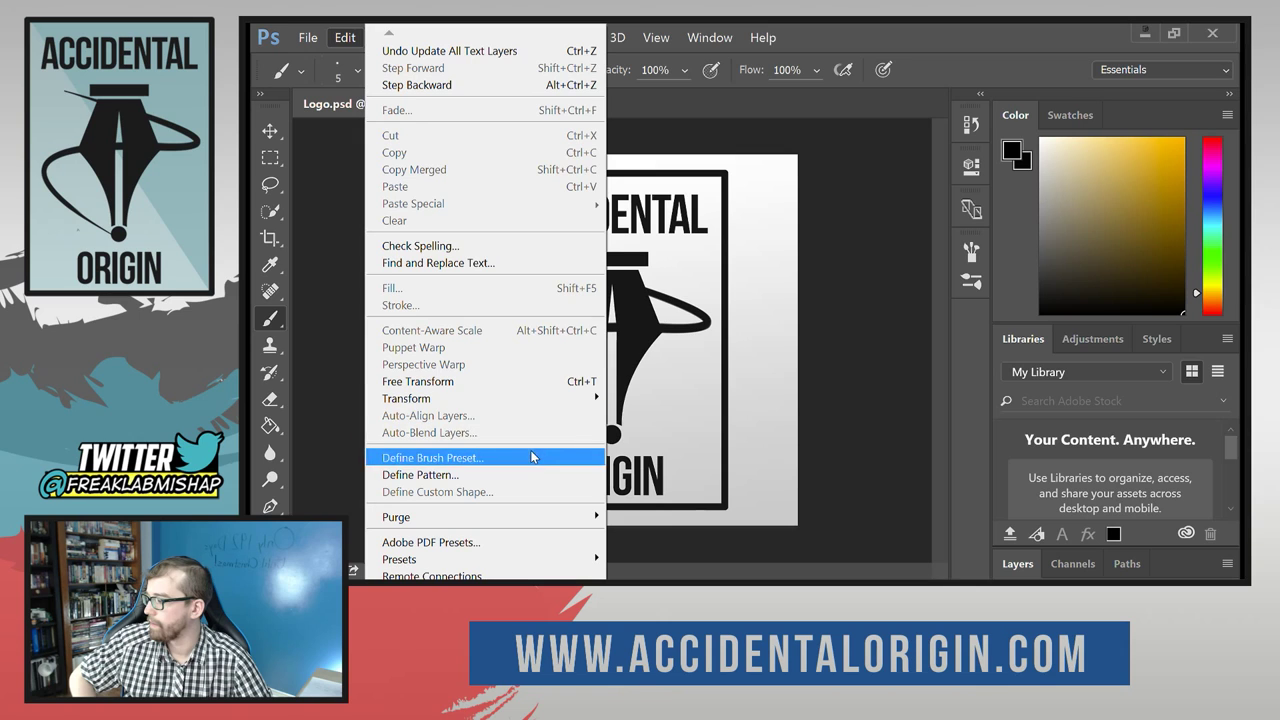
Switch to Scrivener, bring the floating Photoshop window back onto this display and maximize it.
key("alt+Tab")
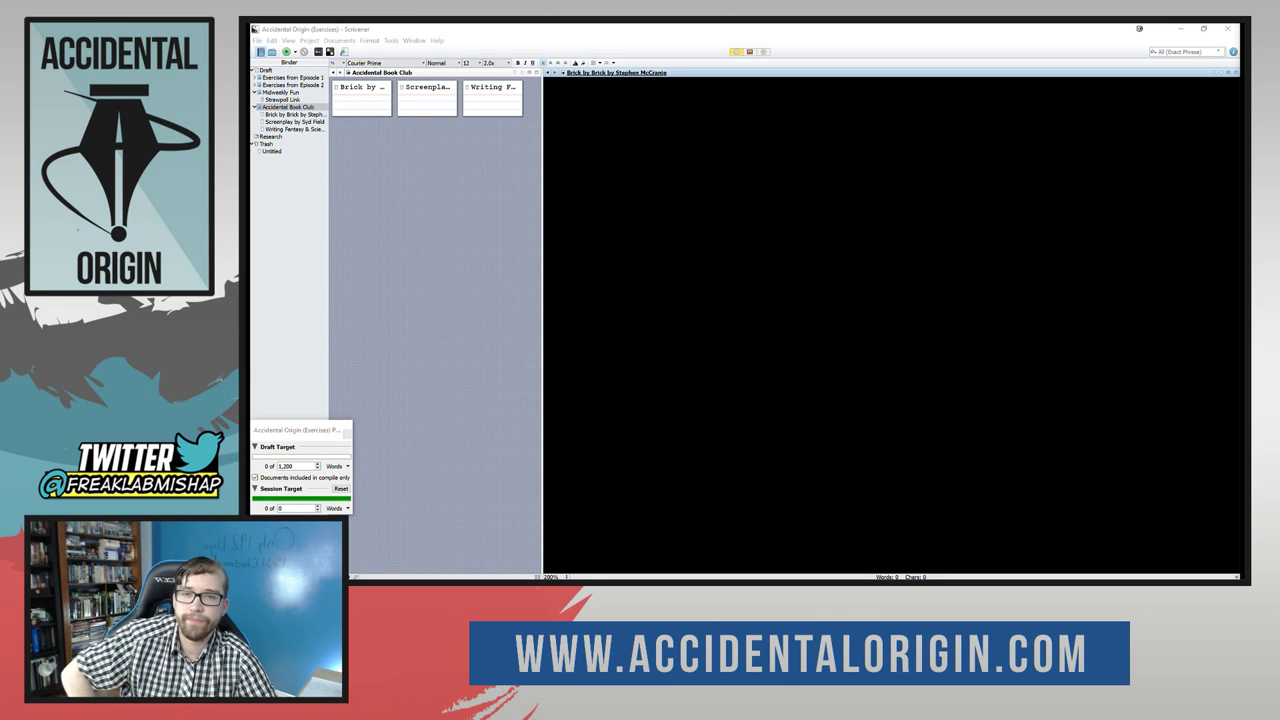
left_click(1229, 250)
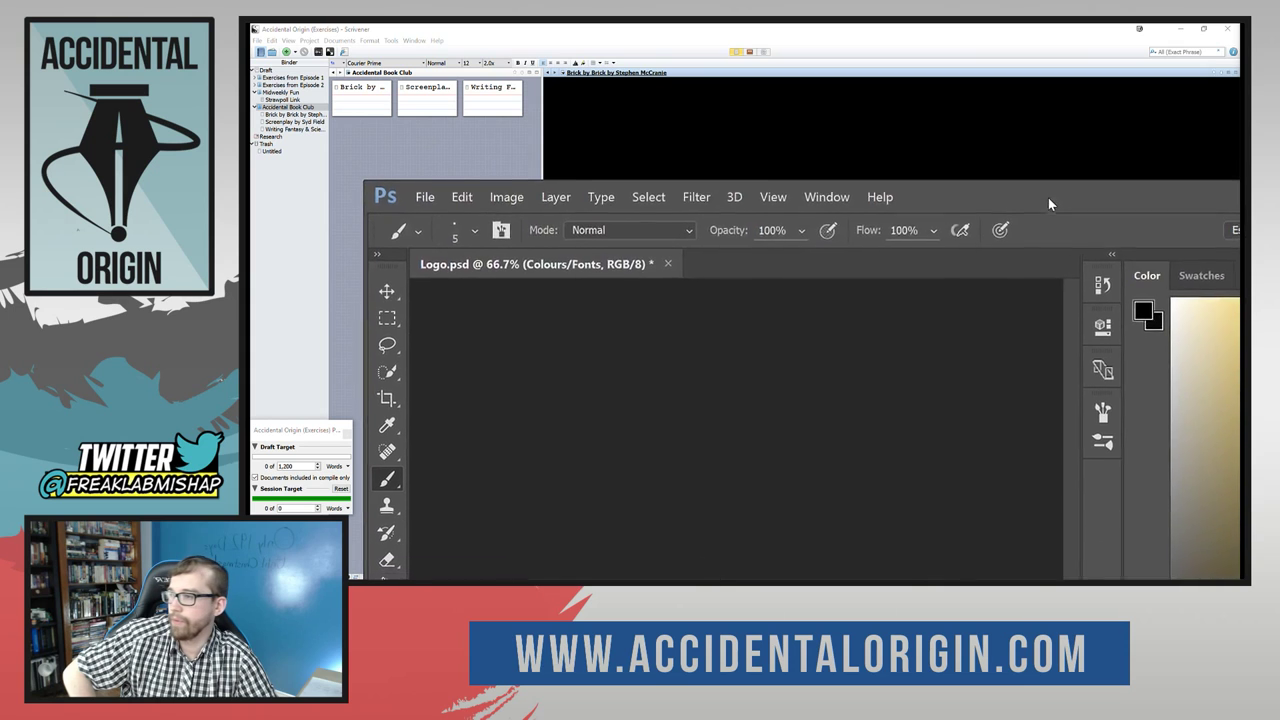
left_click_drag(1048, 197, 1048, 142)
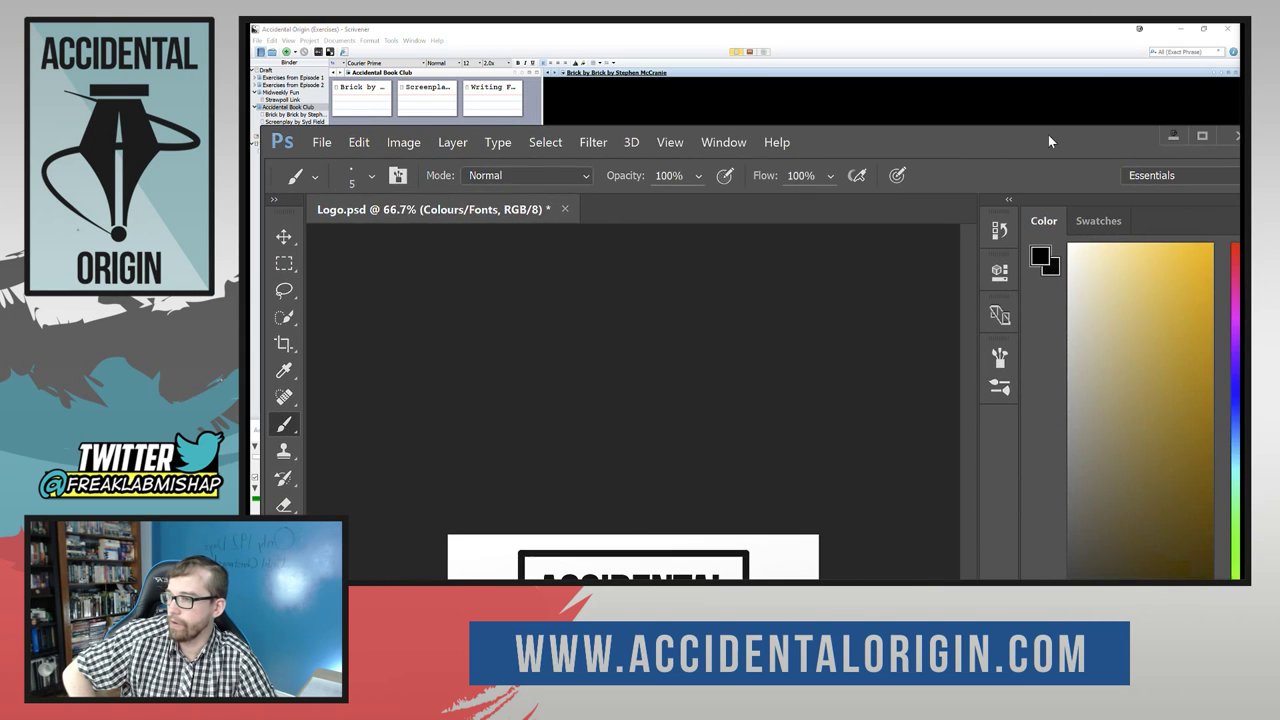
left_click(1201, 140)
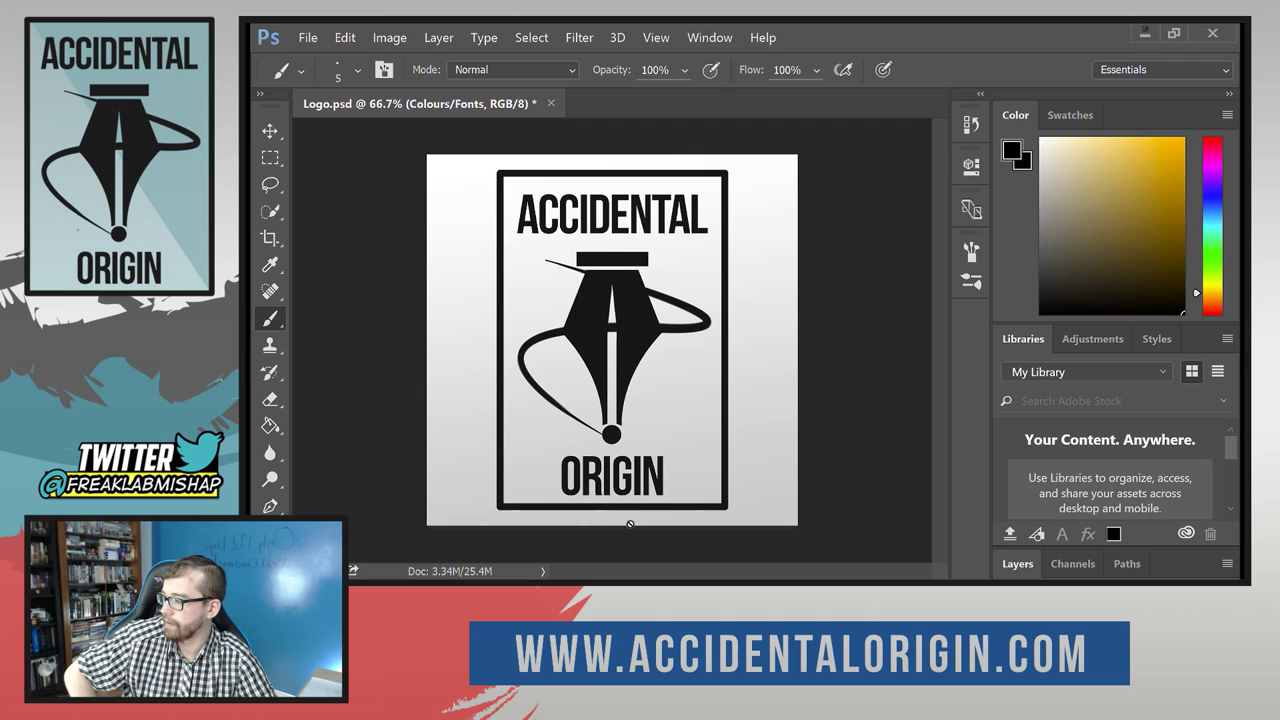
Try to paint on the logo near the pen nib with the Brush tool, and look through the library content.
left_click(635, 242)
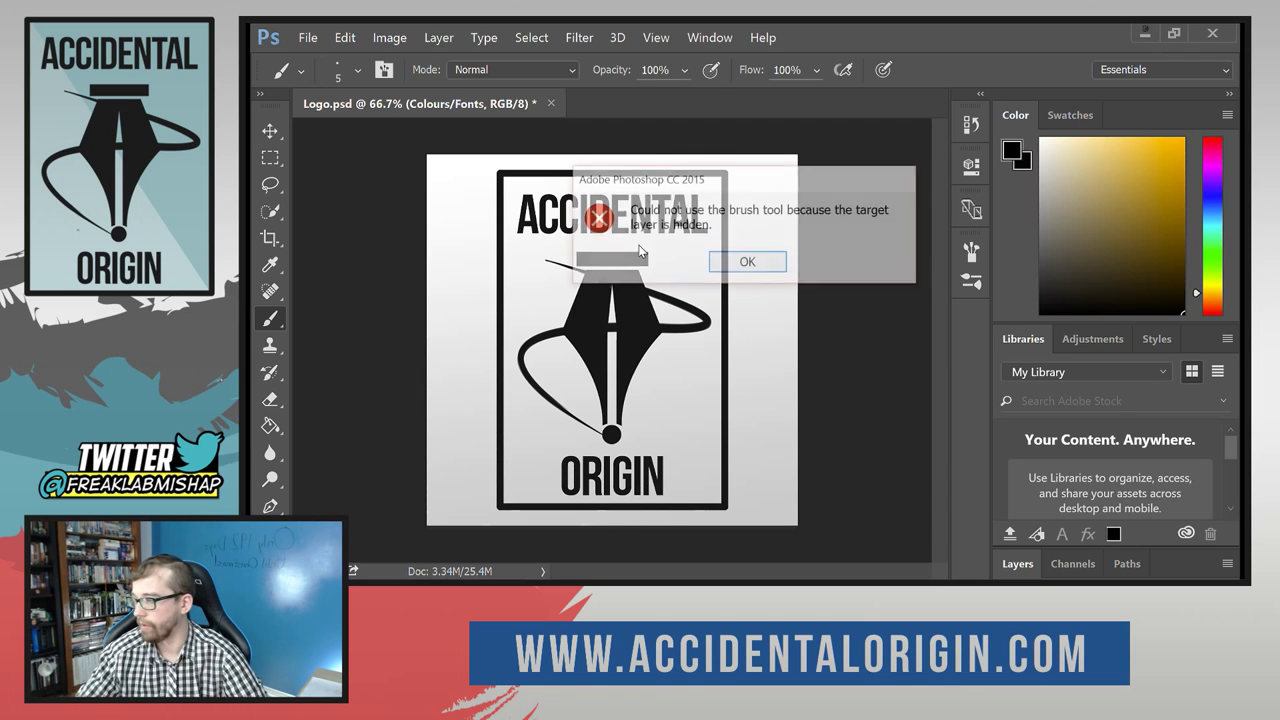
left_click(746, 262)
scroll(1110, 480, "down", 3)
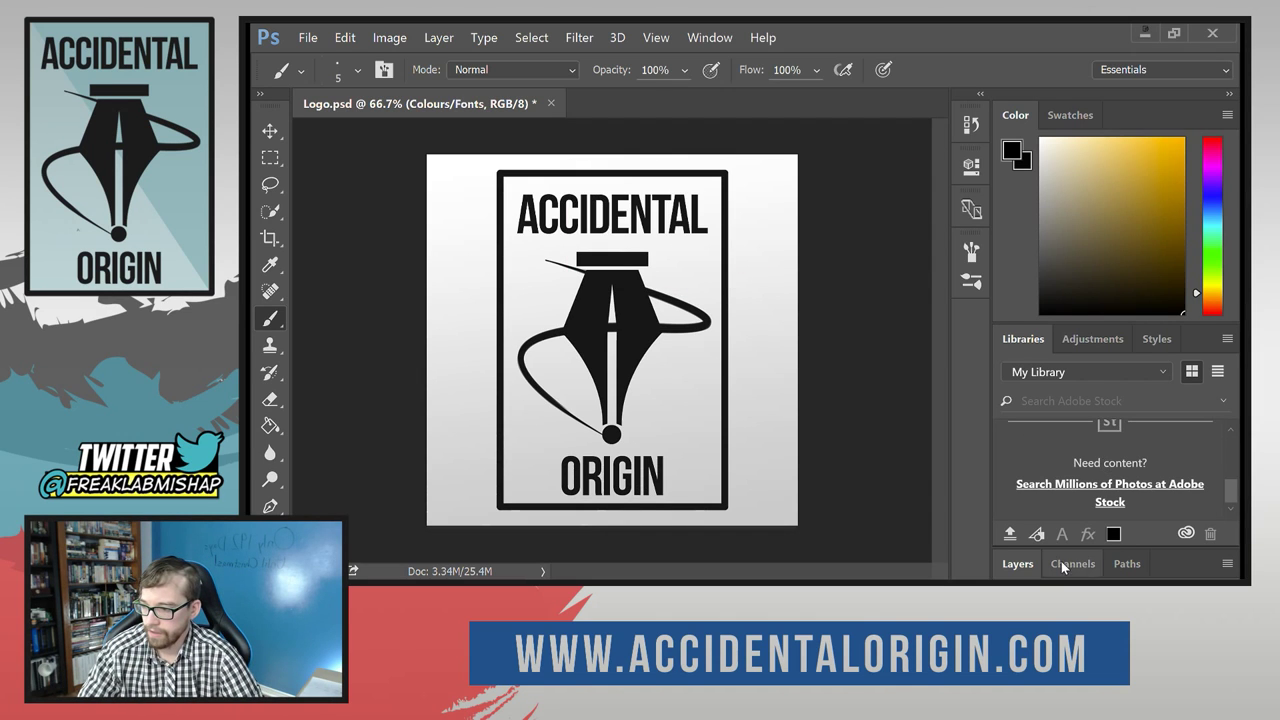
left_click(1227, 564)
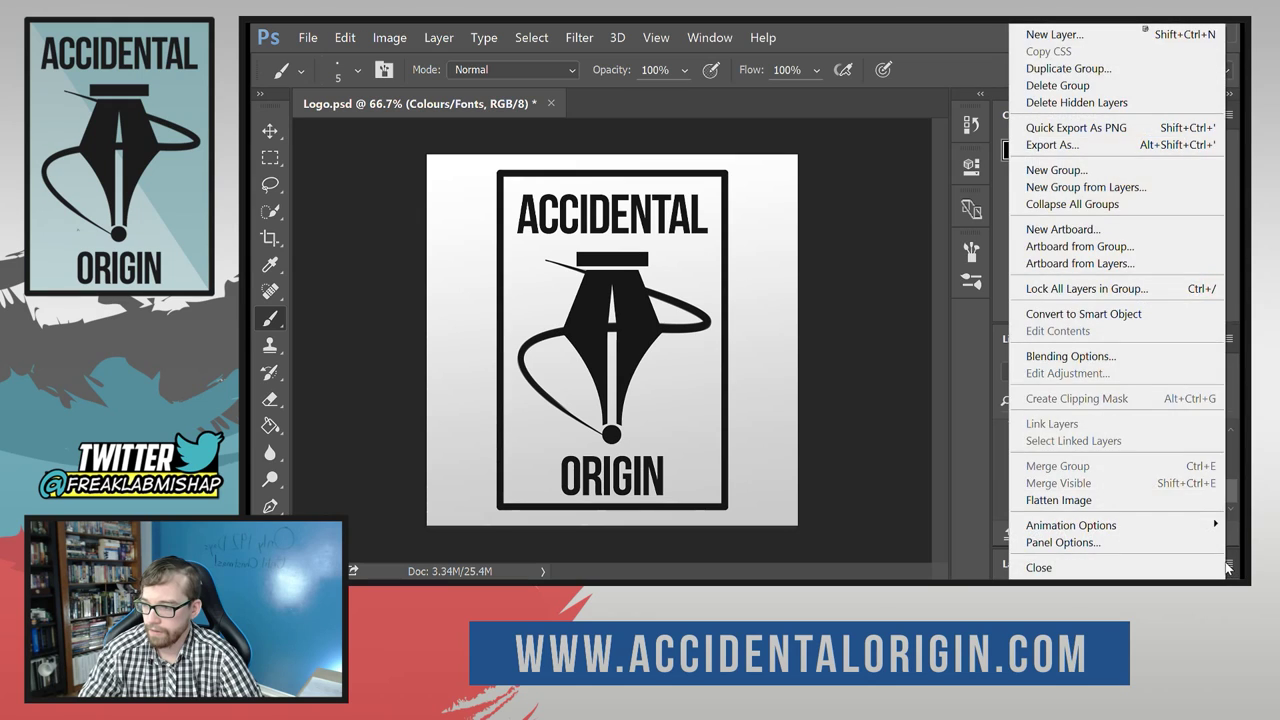
left_click(1227, 564)
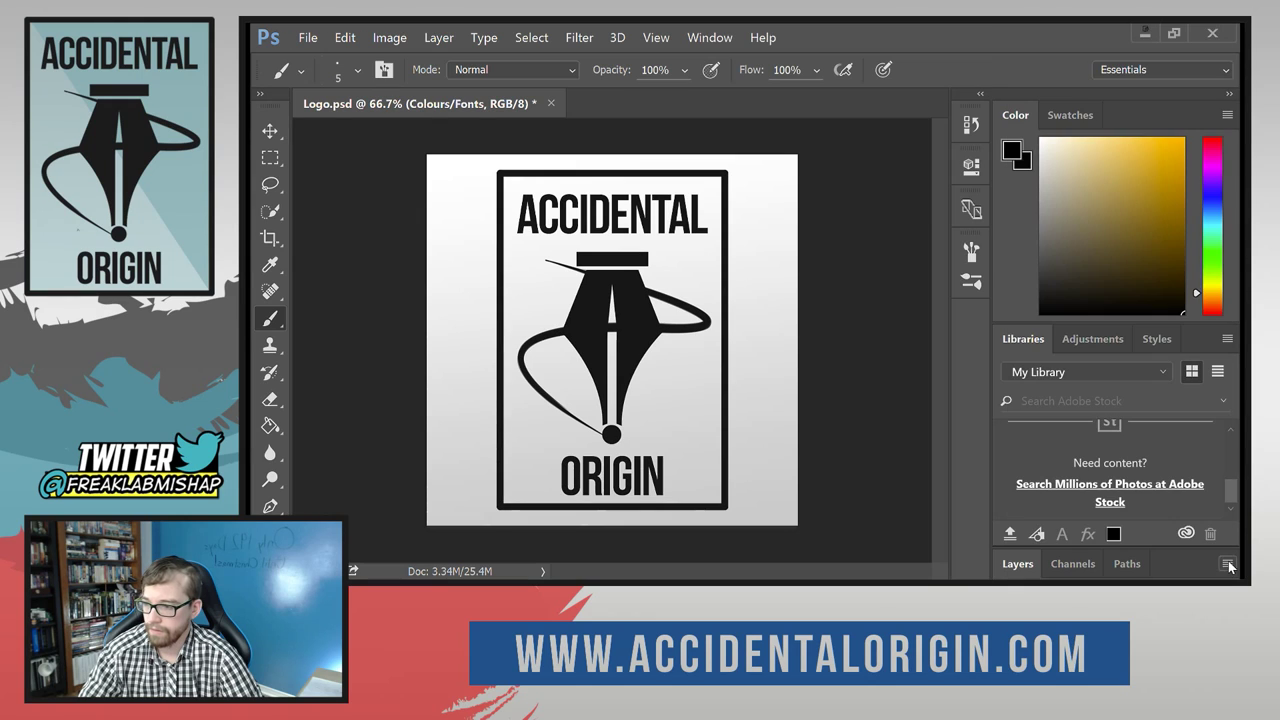
left_click(1227, 115)
left_click(1227, 115)
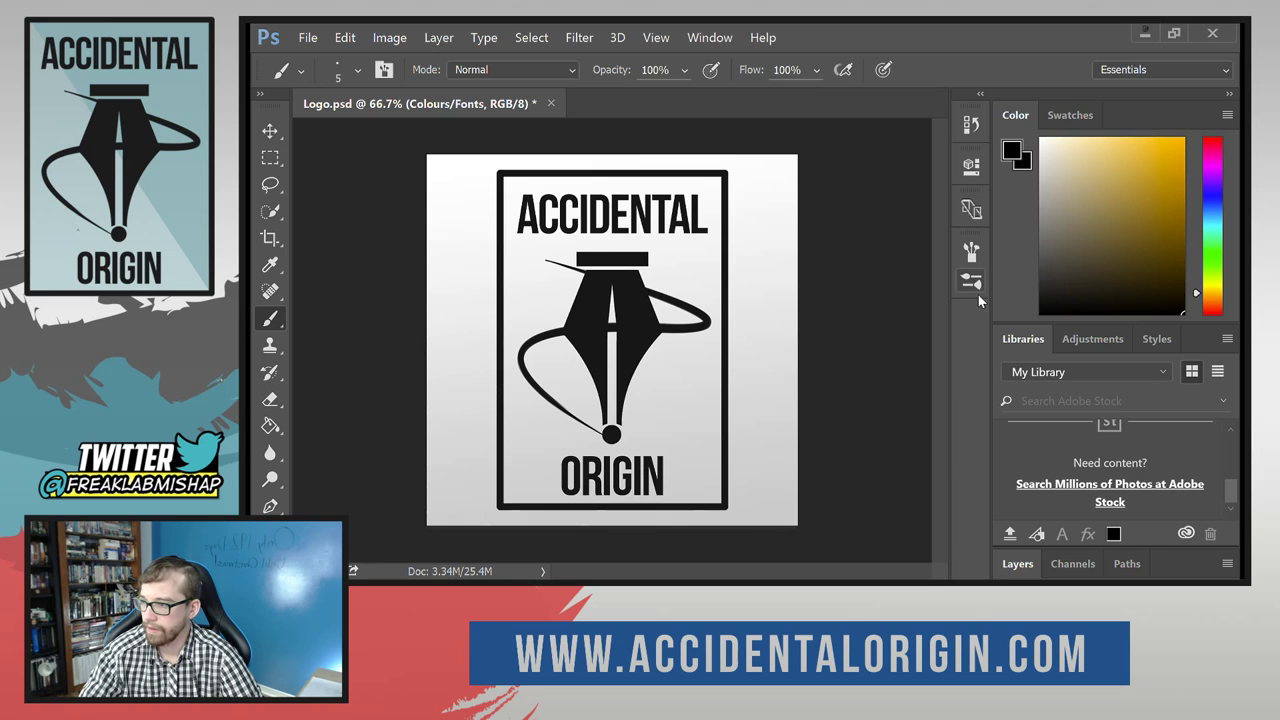
Bring up the Styles panel and expand the Layers panel to list the document's layers.
left_click(1103, 341)
left_click(1150, 340)
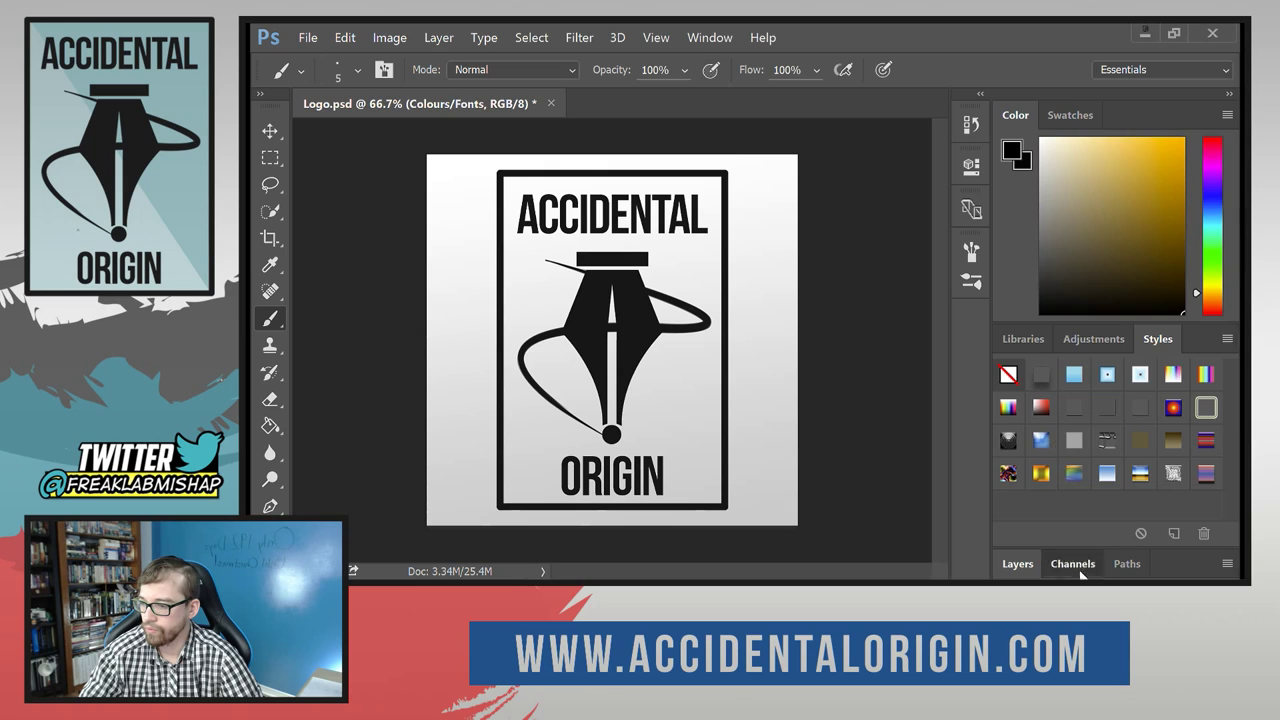
left_click(1079, 570)
left_click(1127, 418)
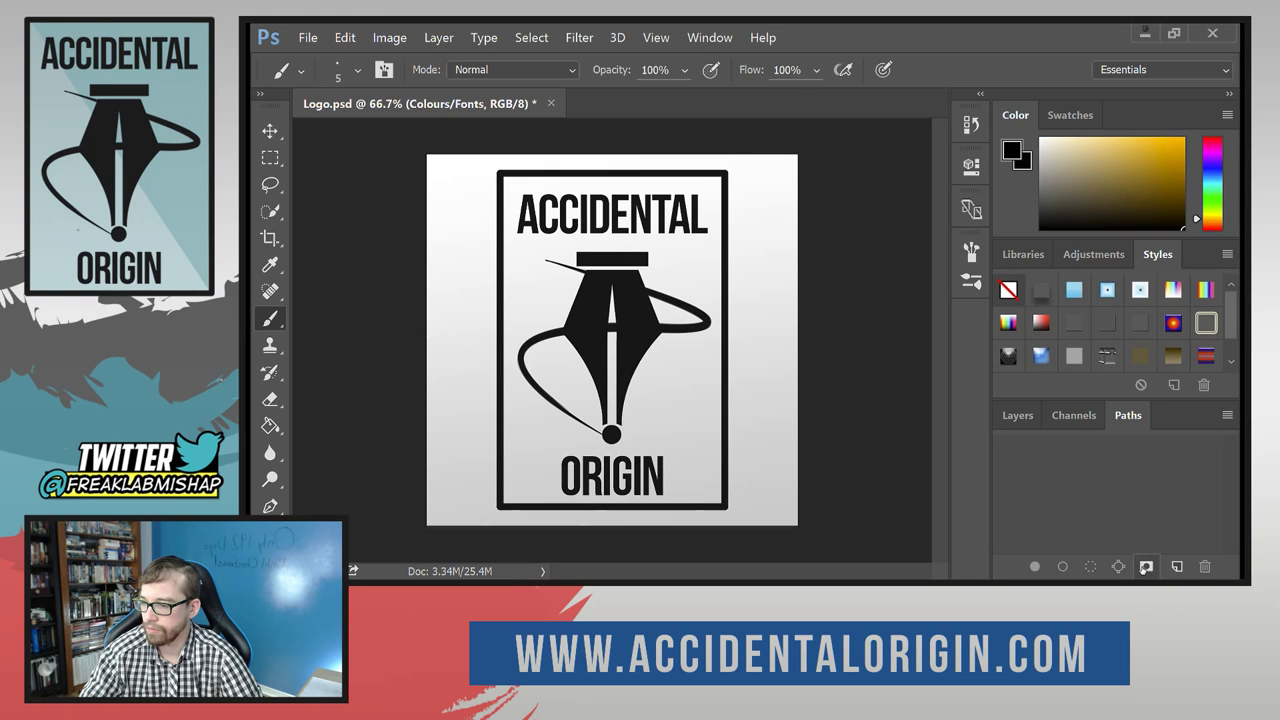
left_click(1026, 418)
left_click(1235, 549)
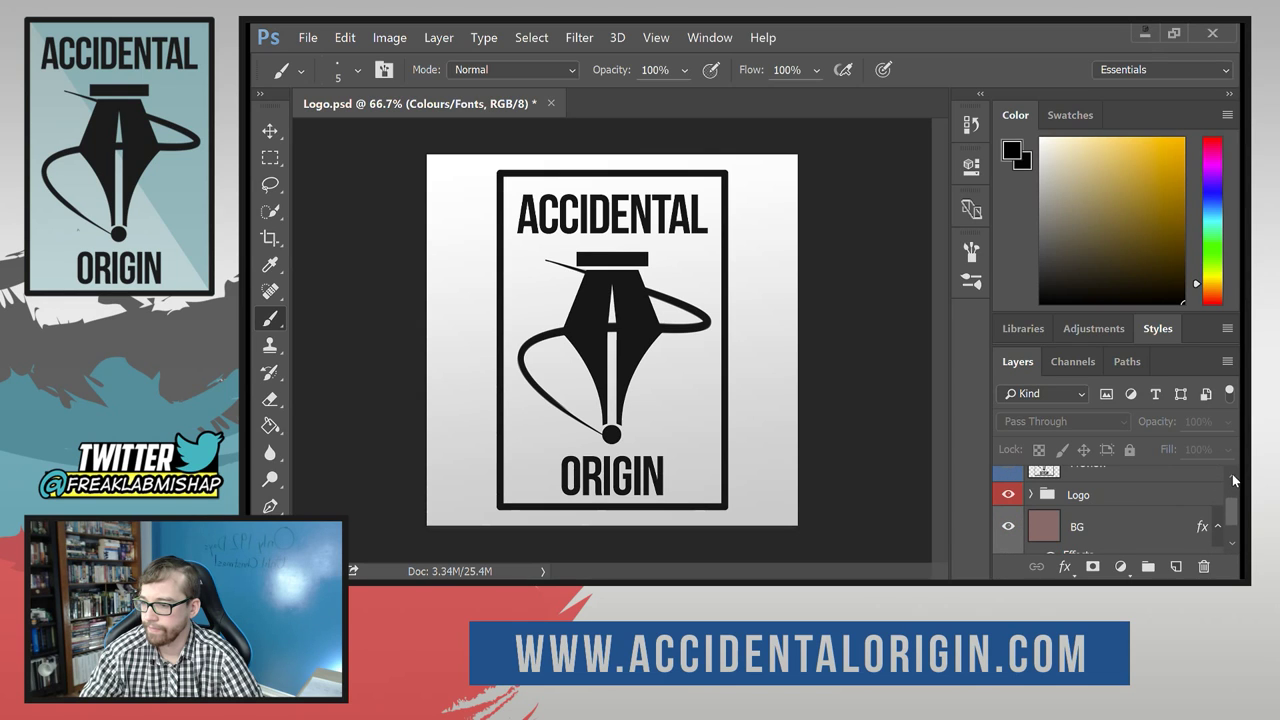
Expand the Logo group and select its Text layer.
left_click(1031, 518)
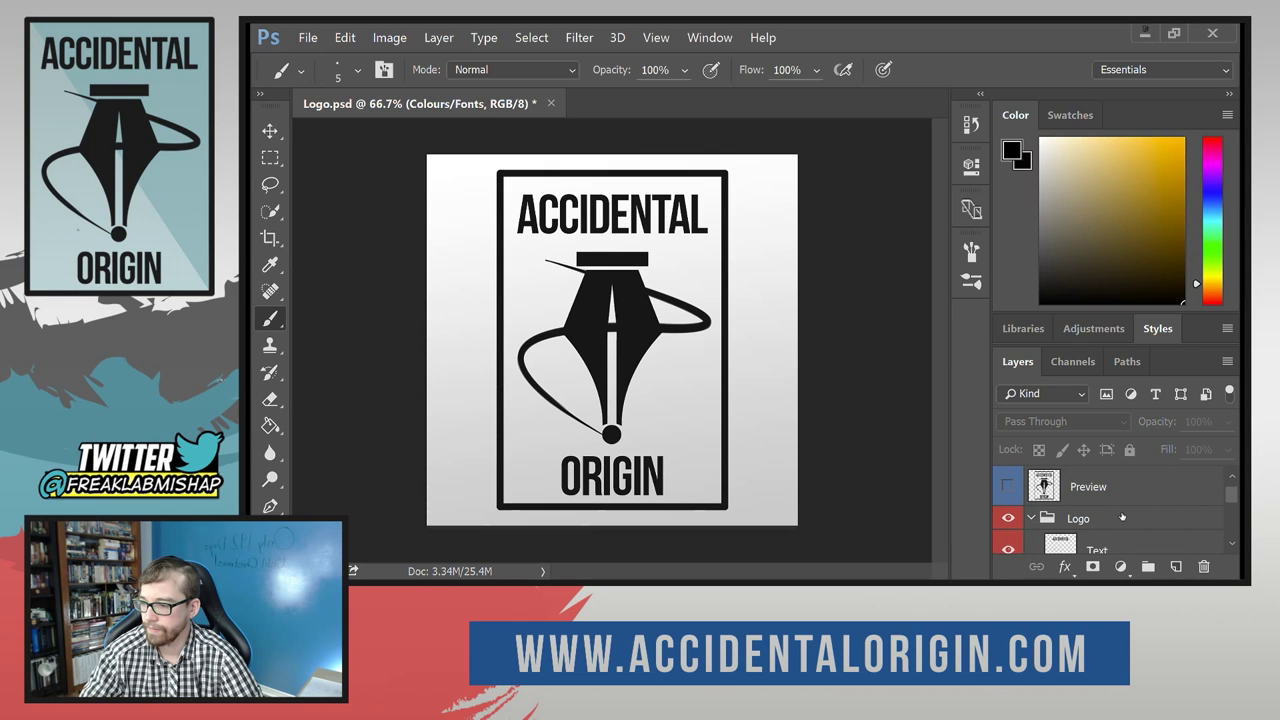
scroll(1122, 517, "down", 2)
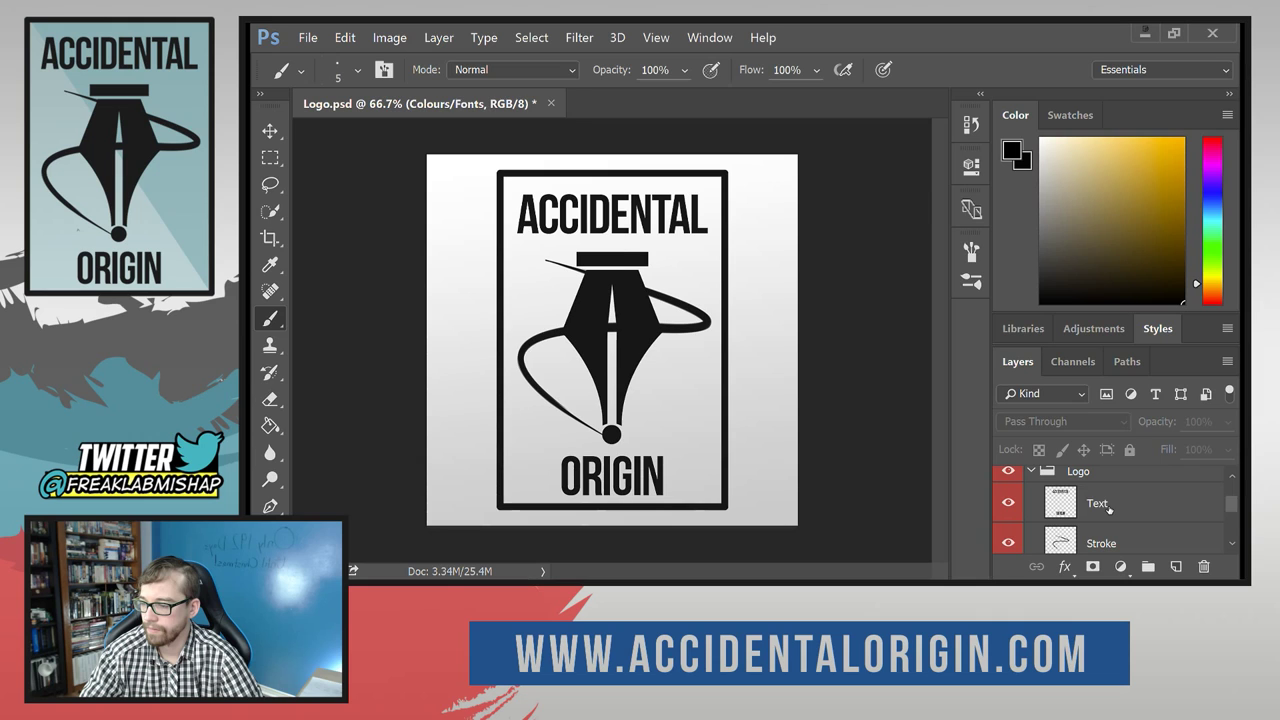
left_click(1108, 509)
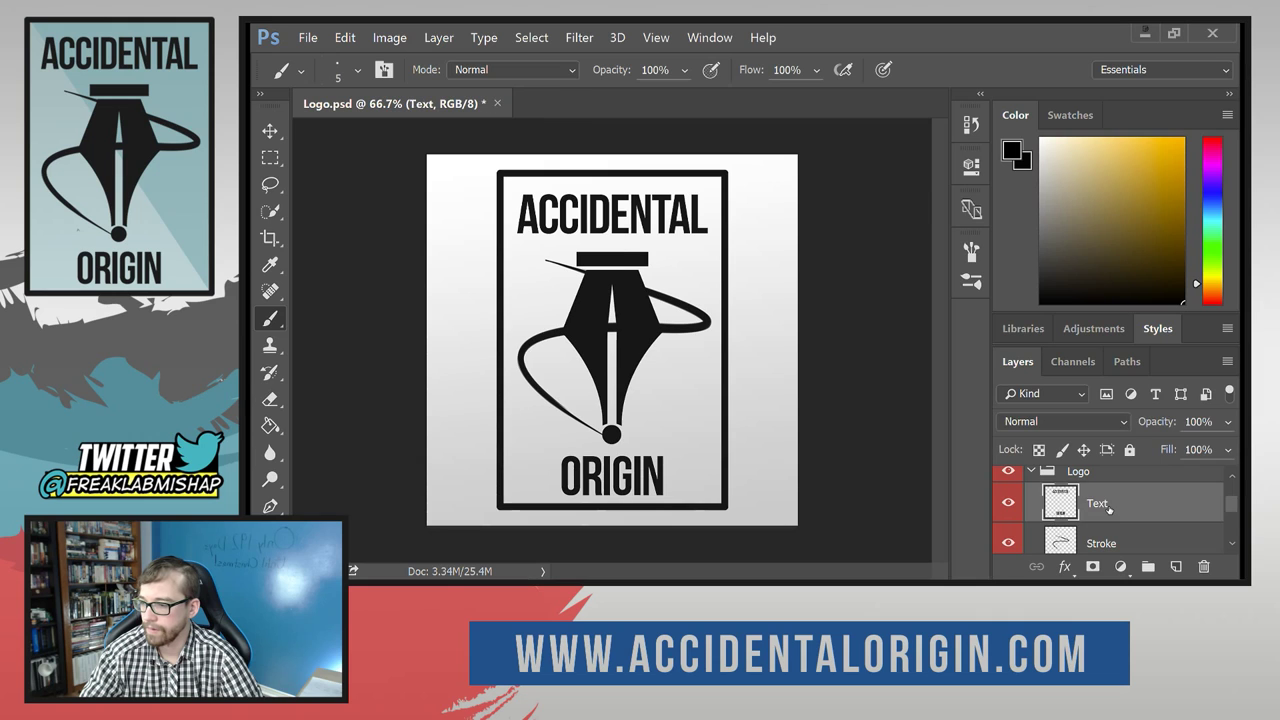
Save a copy of the document as Logo2 in Photoshop format in the Images folder, keeping its layers.
left_click(310, 38)
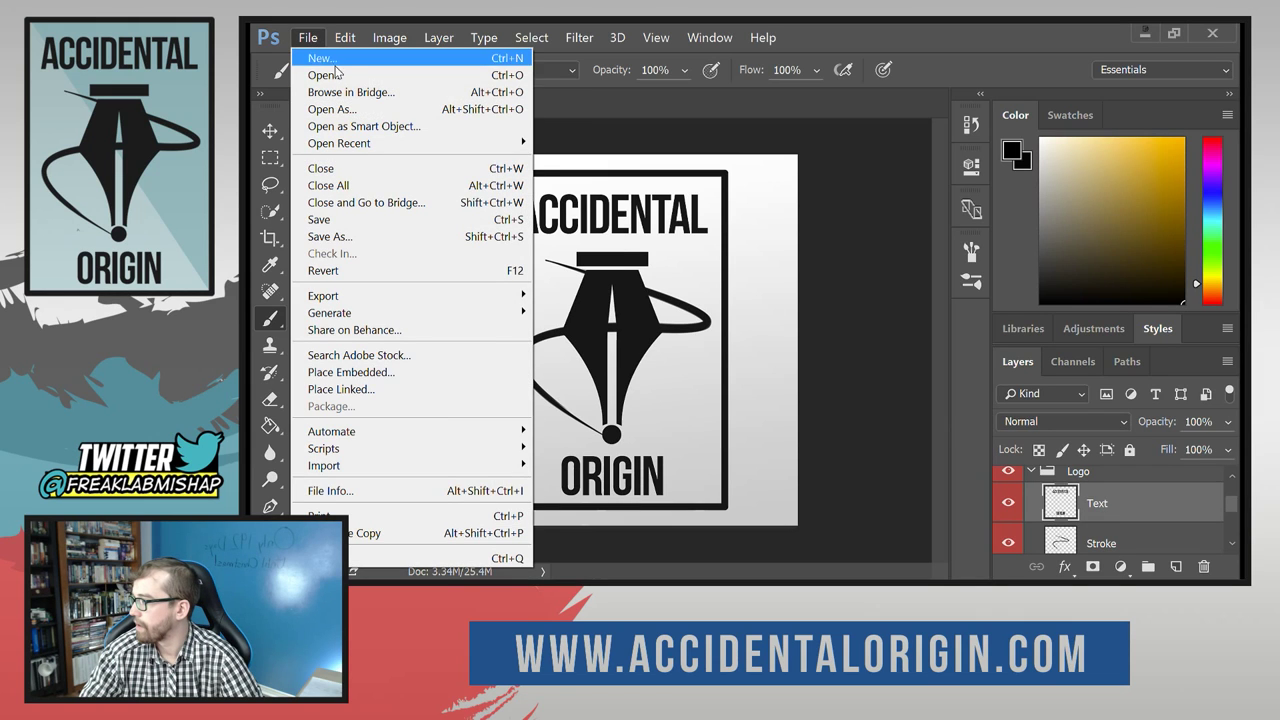
left_click(394, 237)
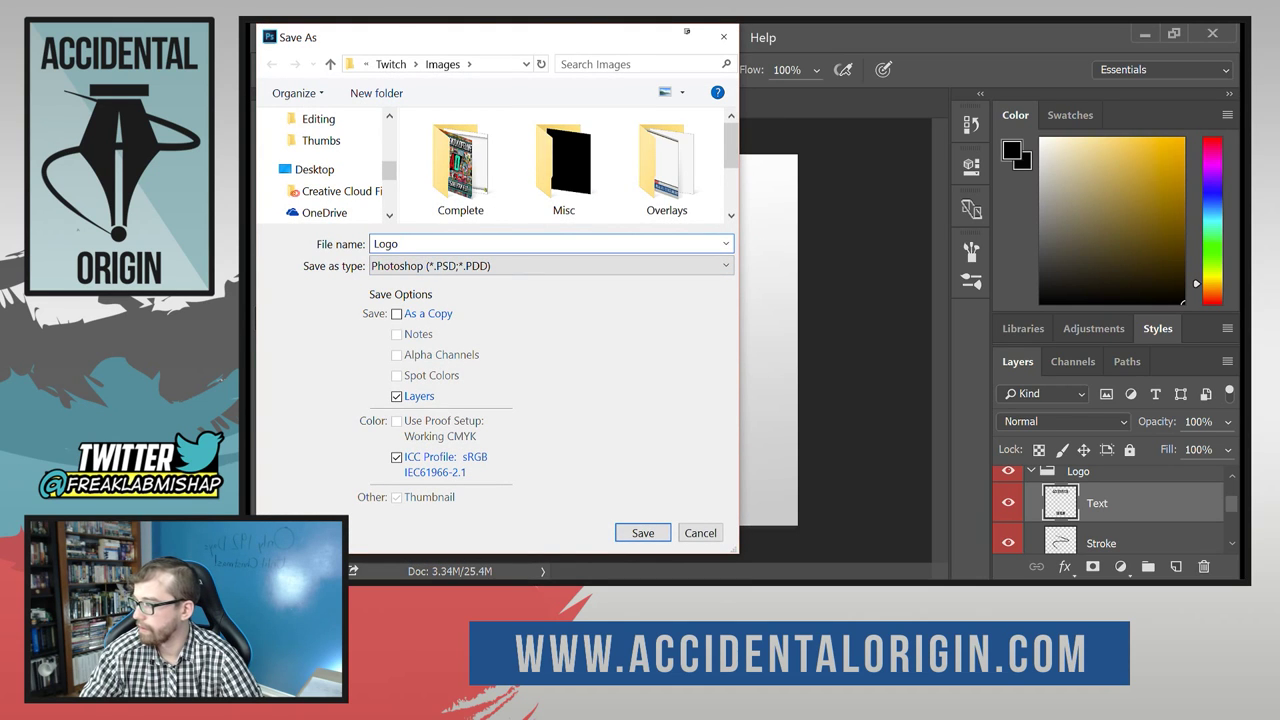
type("2")
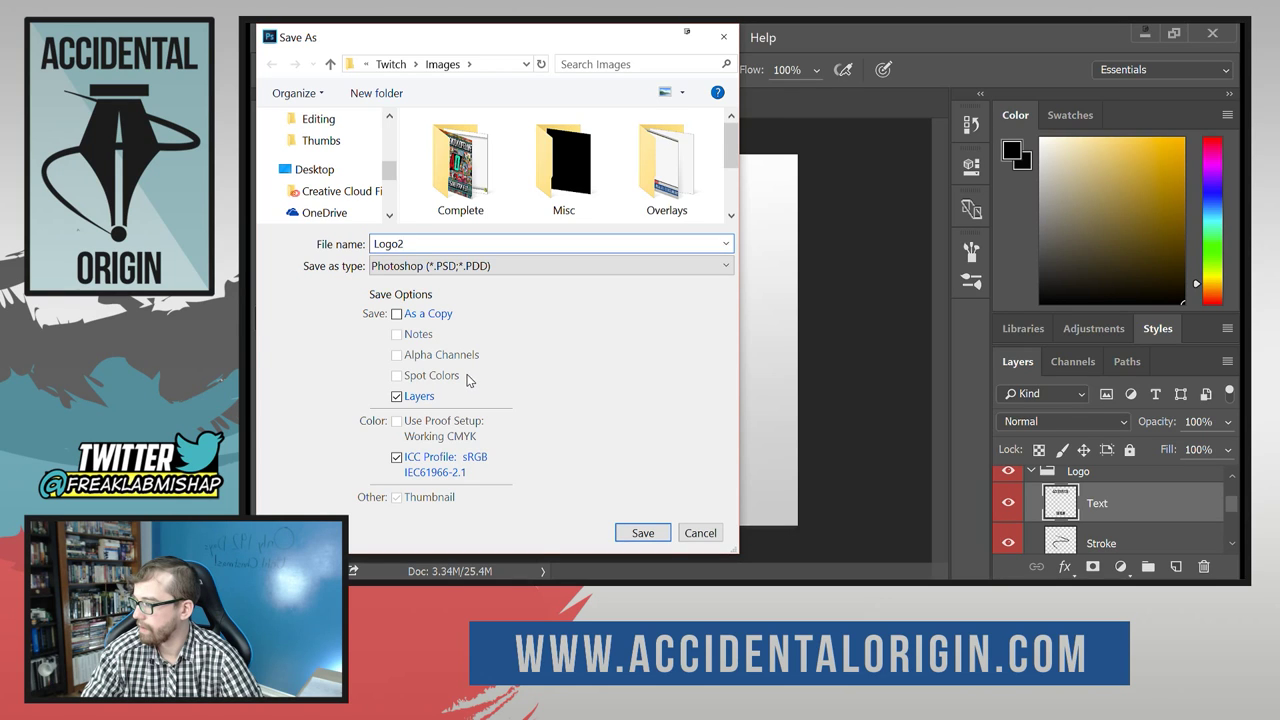
left_click(444, 318)
left_click(642, 533)
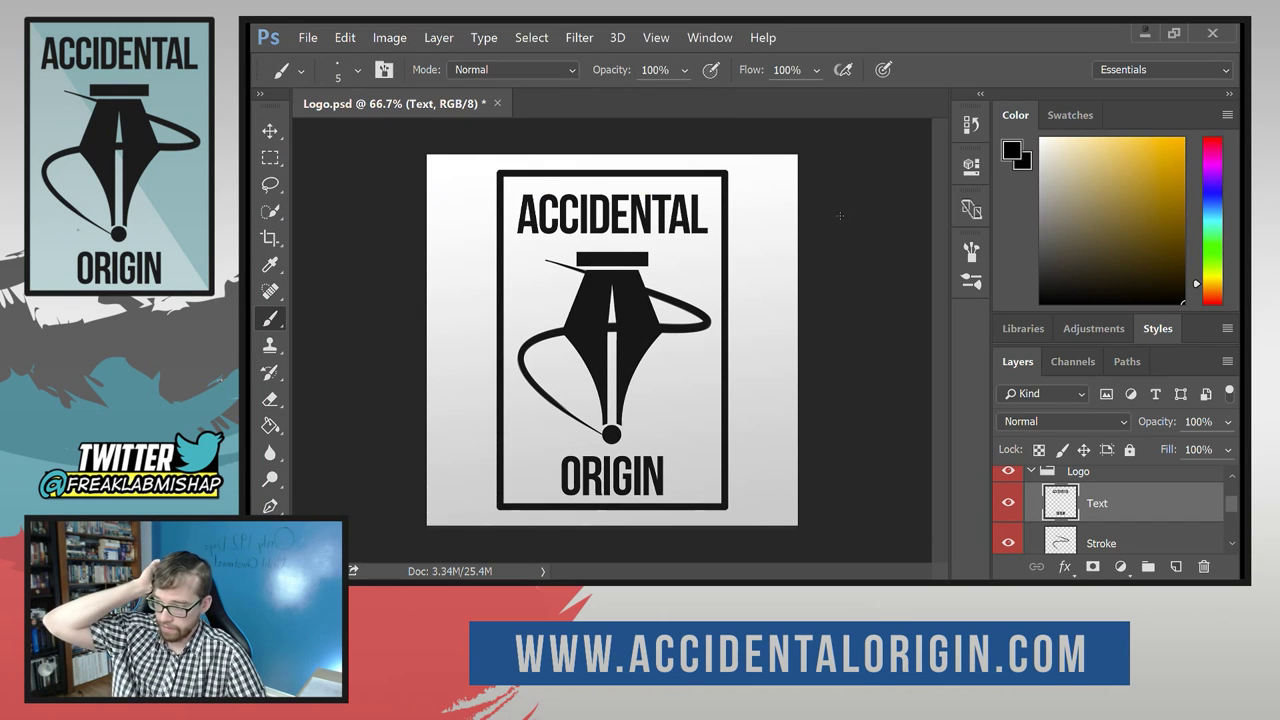
Look through the Text layer's context options and the other layers of the Logo group for a way to edit the lettering.
right_click(1110, 512)
left_click(1156, 514)
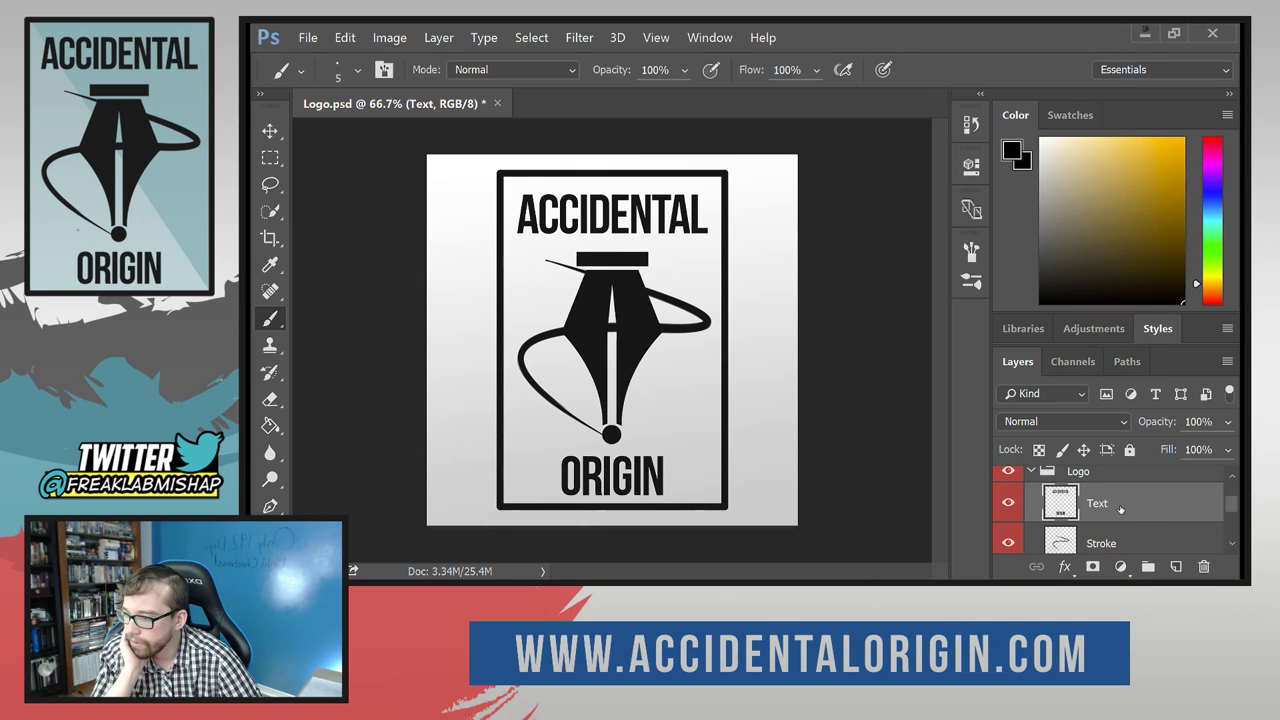
double_click(1098, 504)
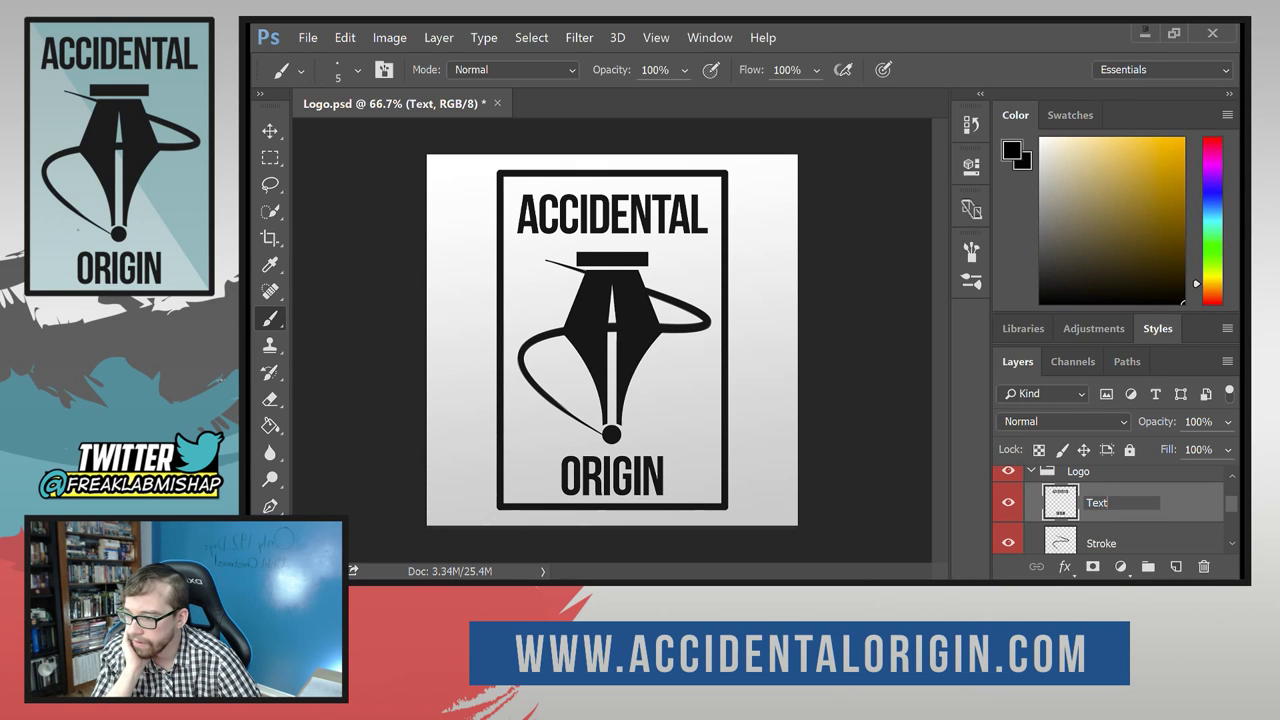
right_click(1068, 504)
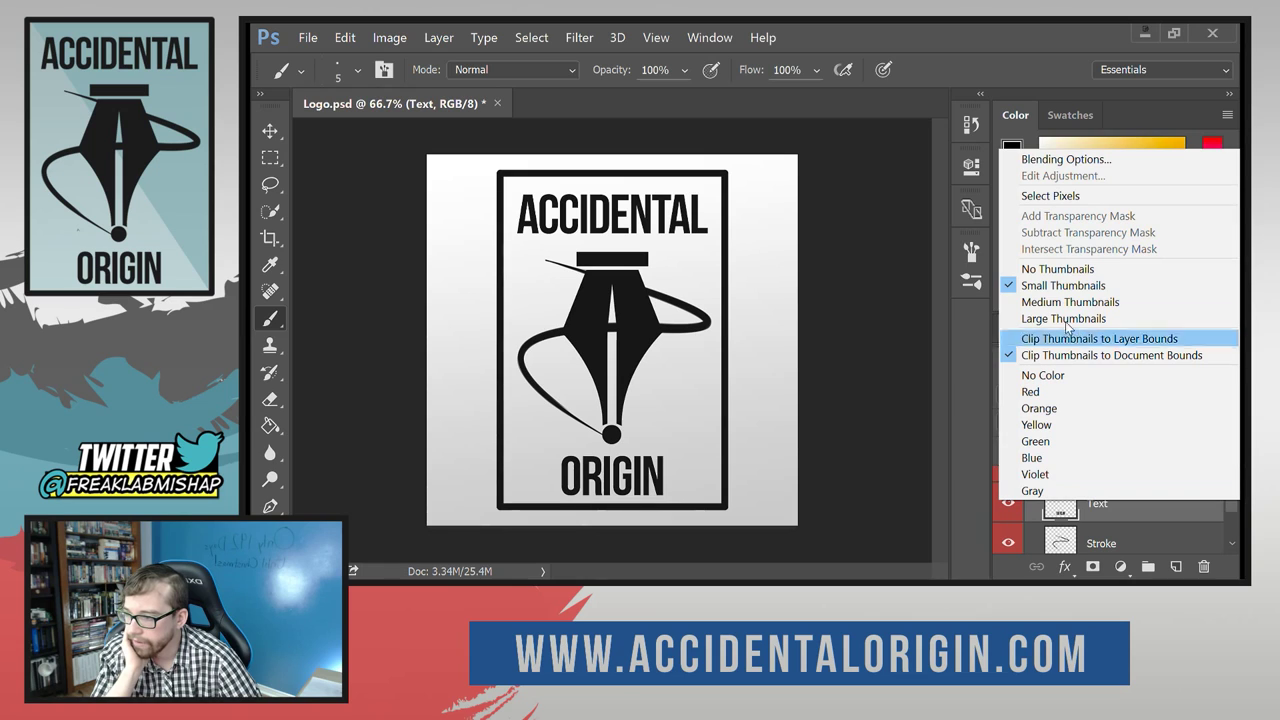
left_click(1070, 514)
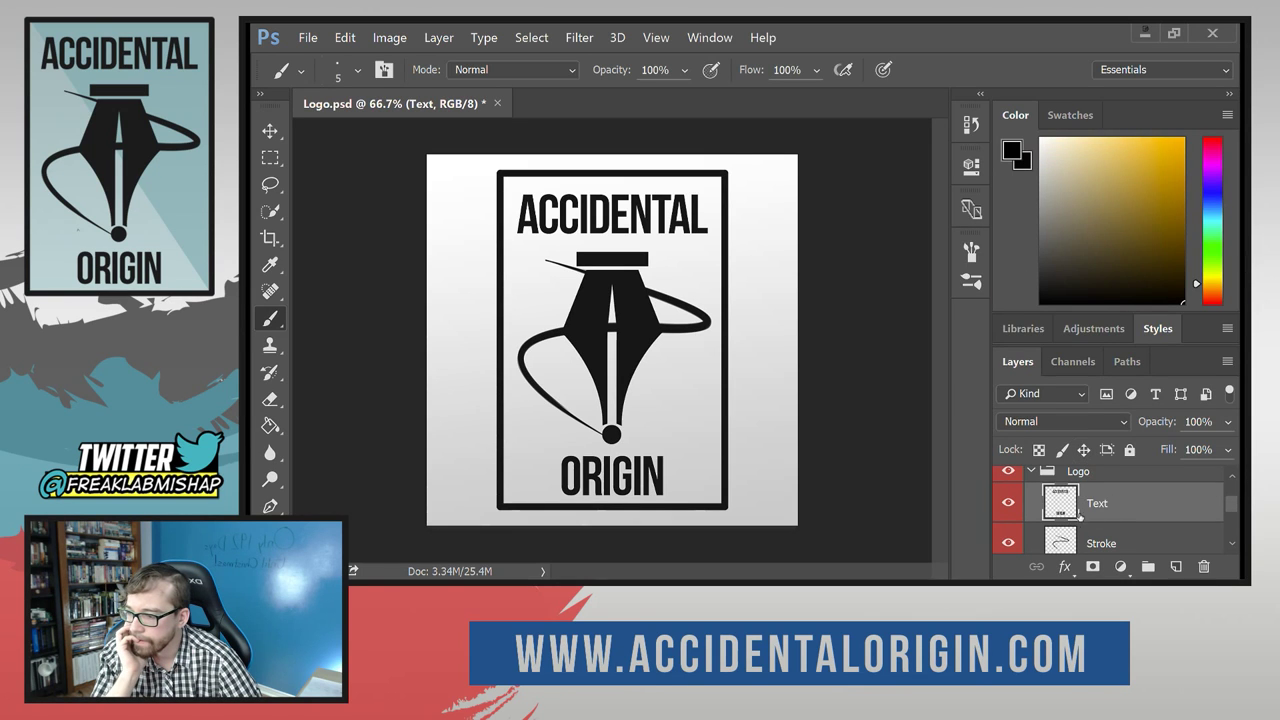
scroll(1065, 512, "down", 5)
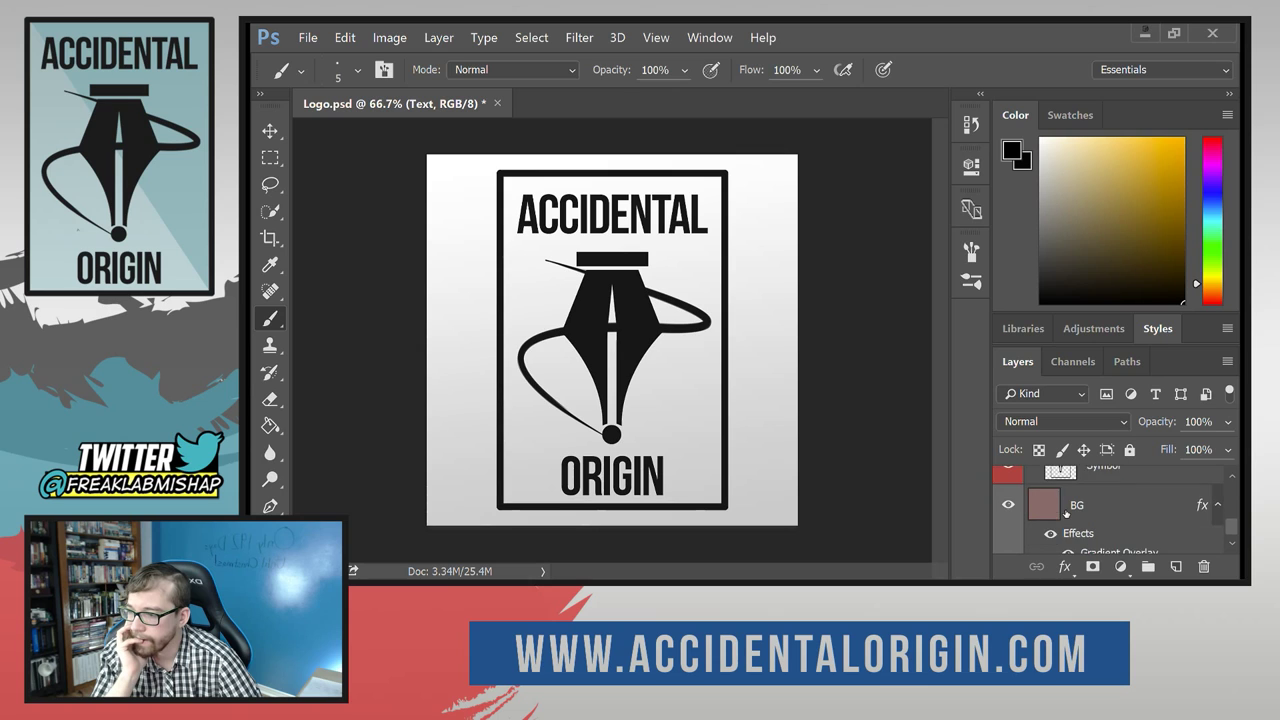
scroll(1065, 512, "up", 5)
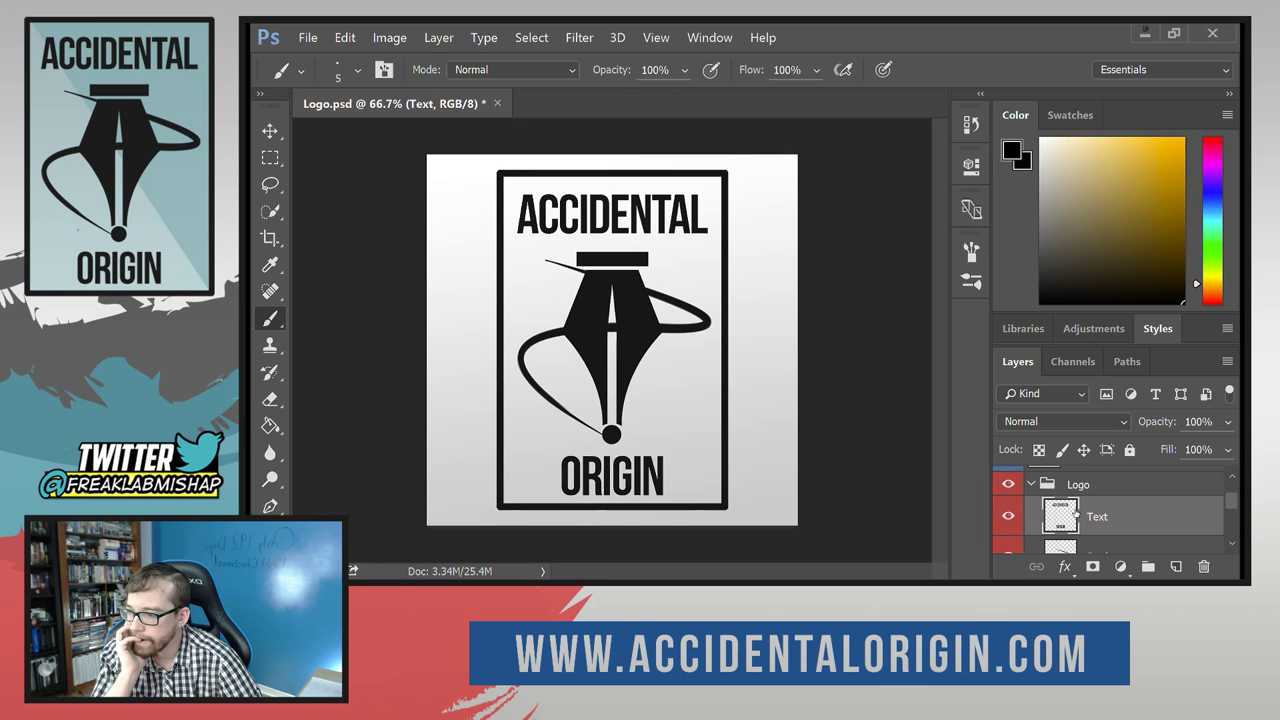
right_click(1066, 516)
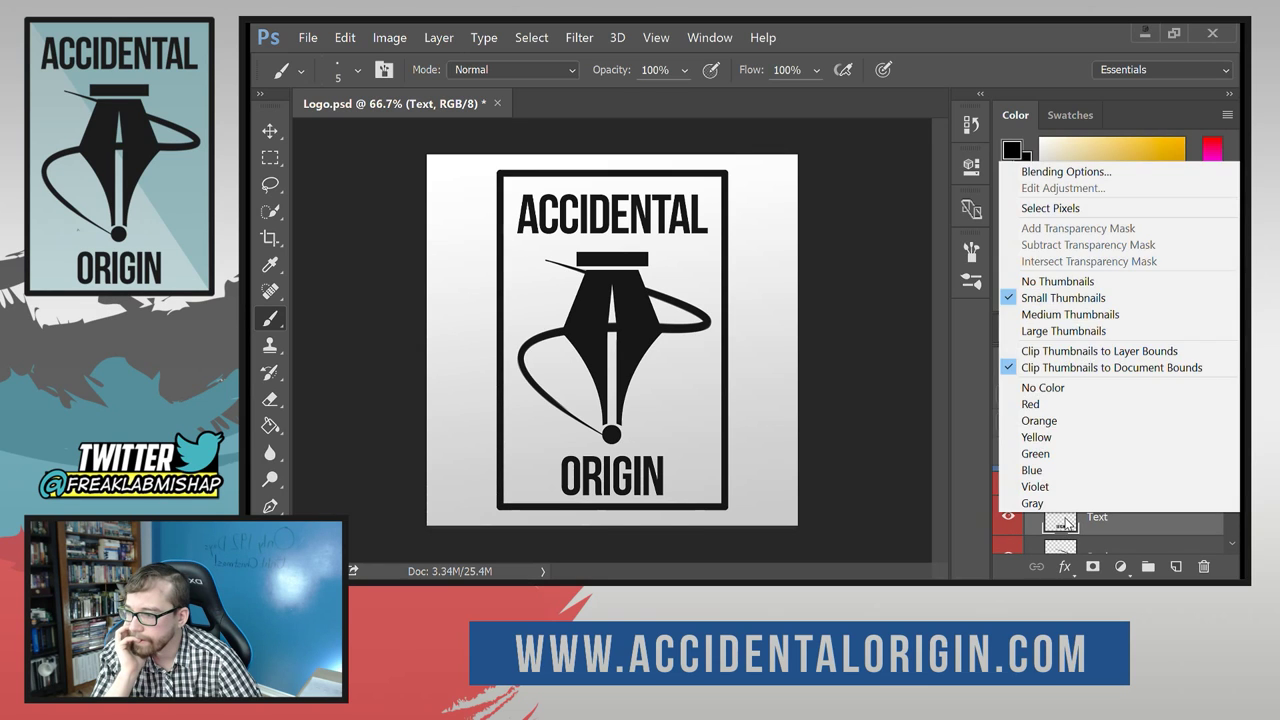
left_click(1066, 521)
left_click_drag(1066, 521, 729, 432)
left_click(750, 262)
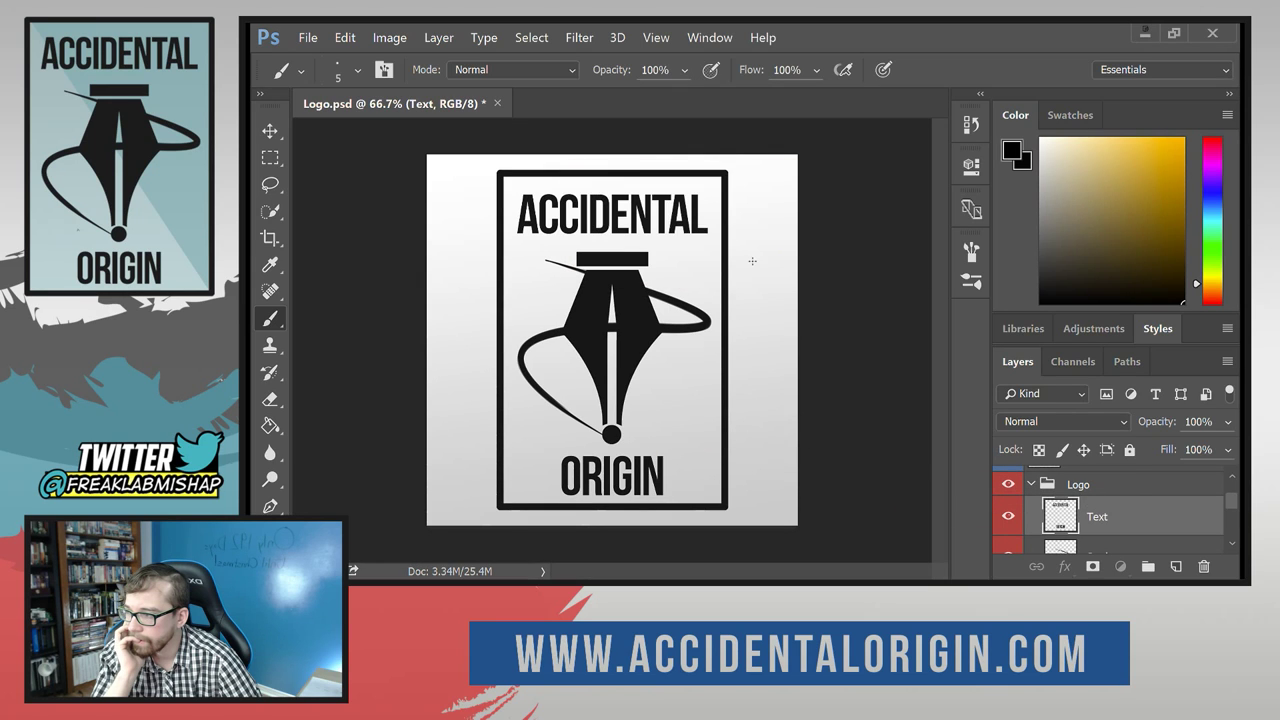
Check the Preview layer and the Colours/Fonts group by toggling their visibility on and off.
scroll(1066, 493, "up", 3)
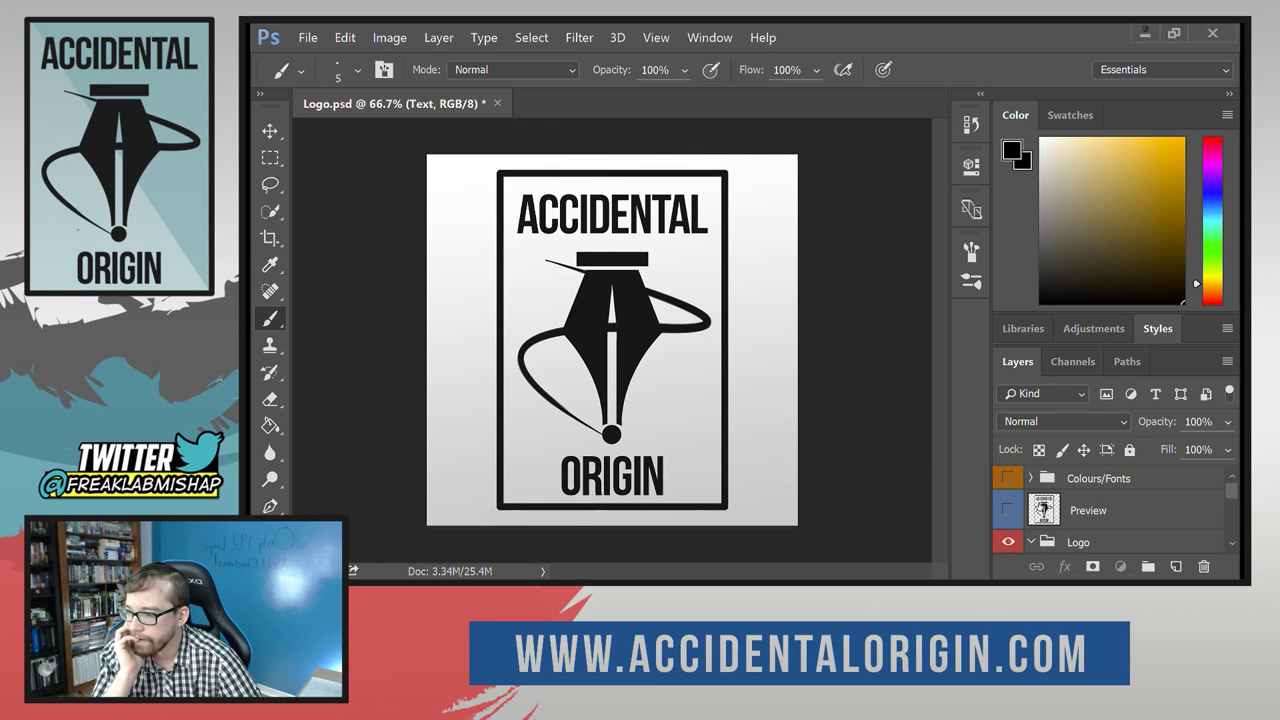
left_click(1007, 510)
left_click(1008, 511)
left_click(1008, 480)
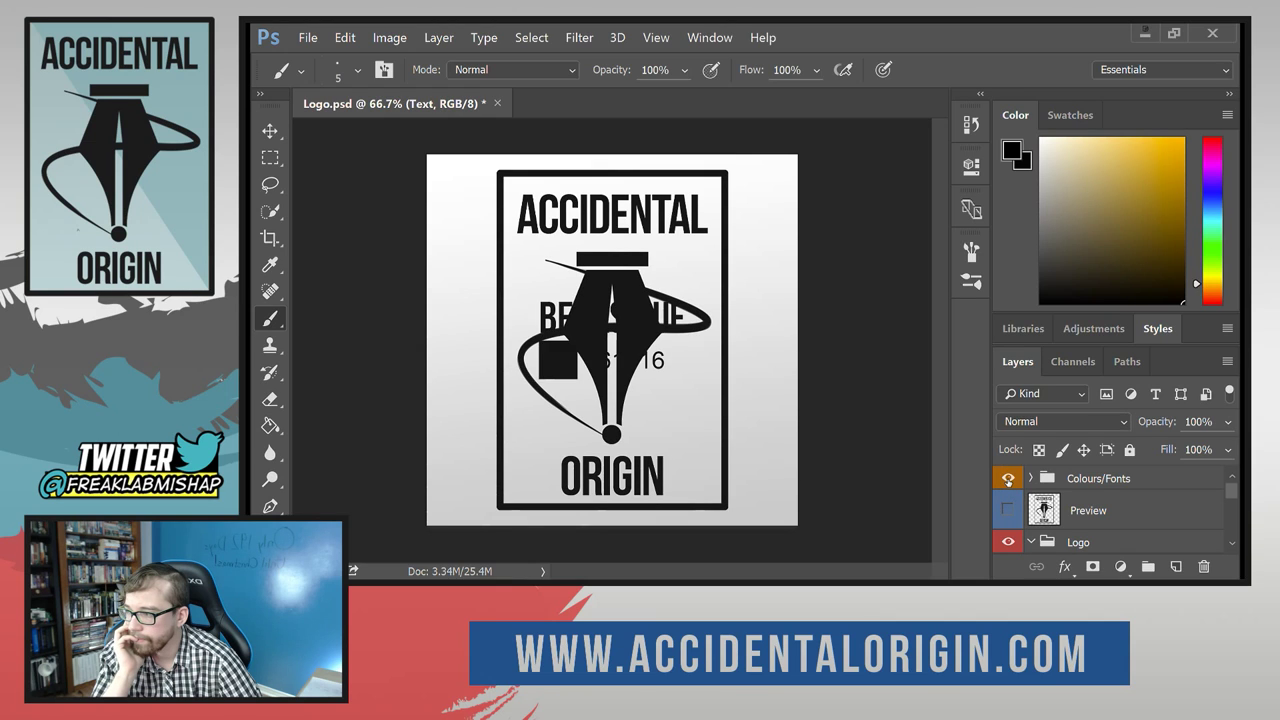
left_click(1008, 480)
Hide and show the Text layer, lock and unlock it, and select the Logo group to compare the available options.
scroll(1010, 490, "down", 3)
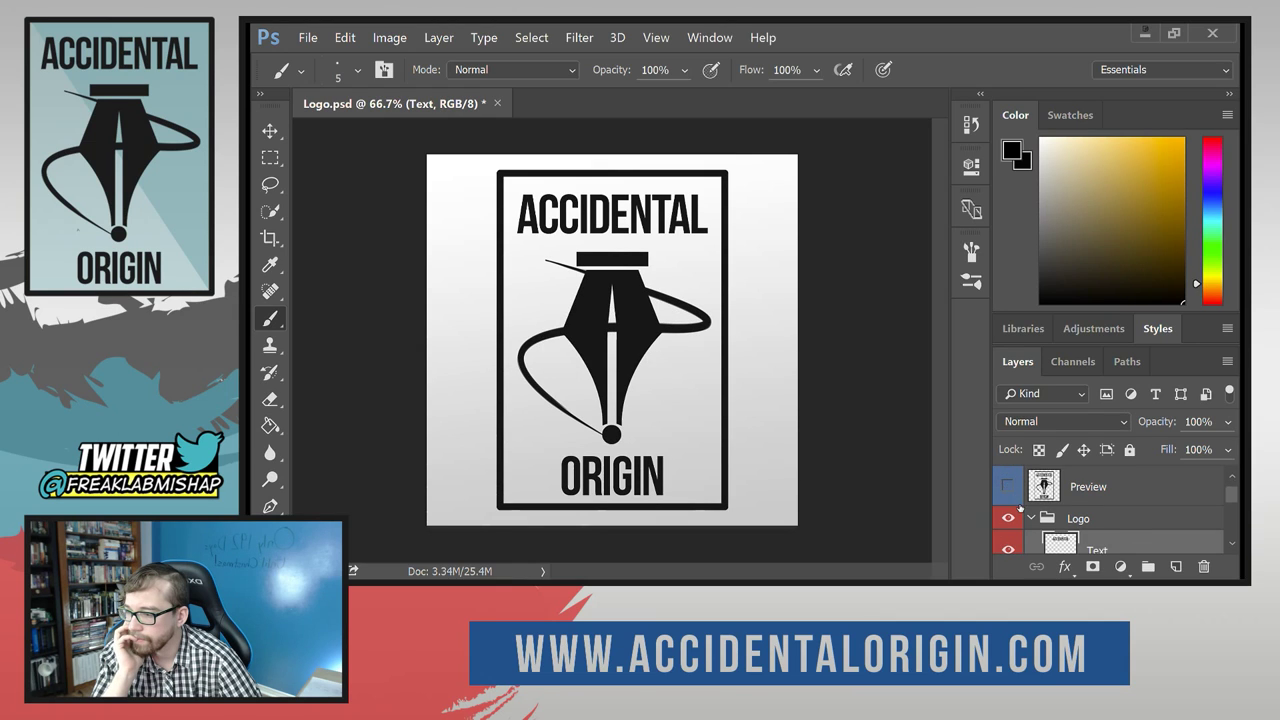
left_click(1008, 503)
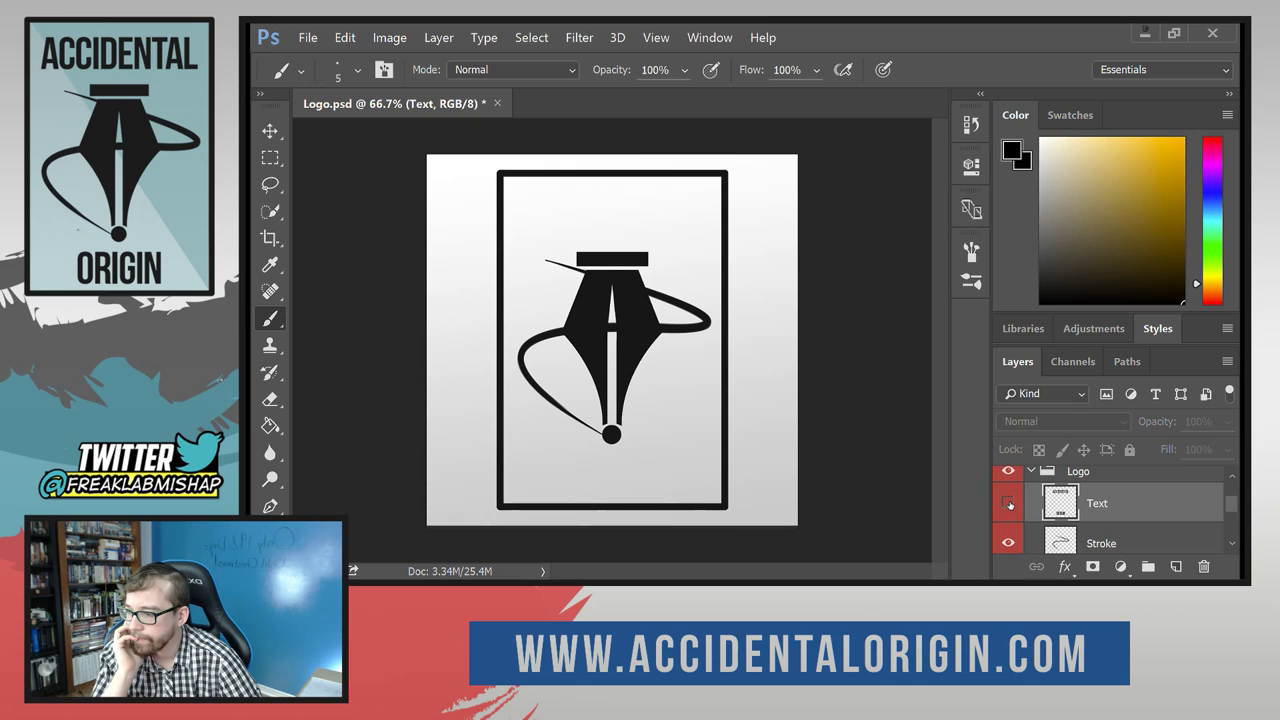
left_click(1008, 503)
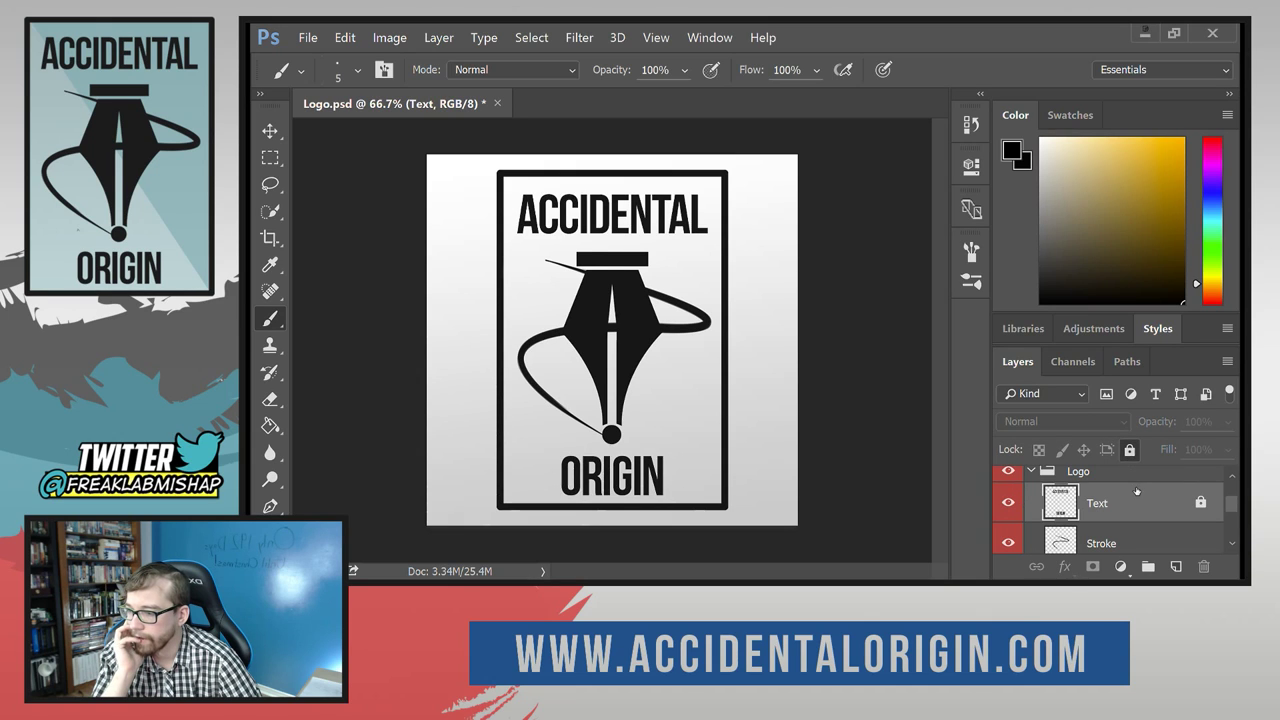
left_click(1164, 479)
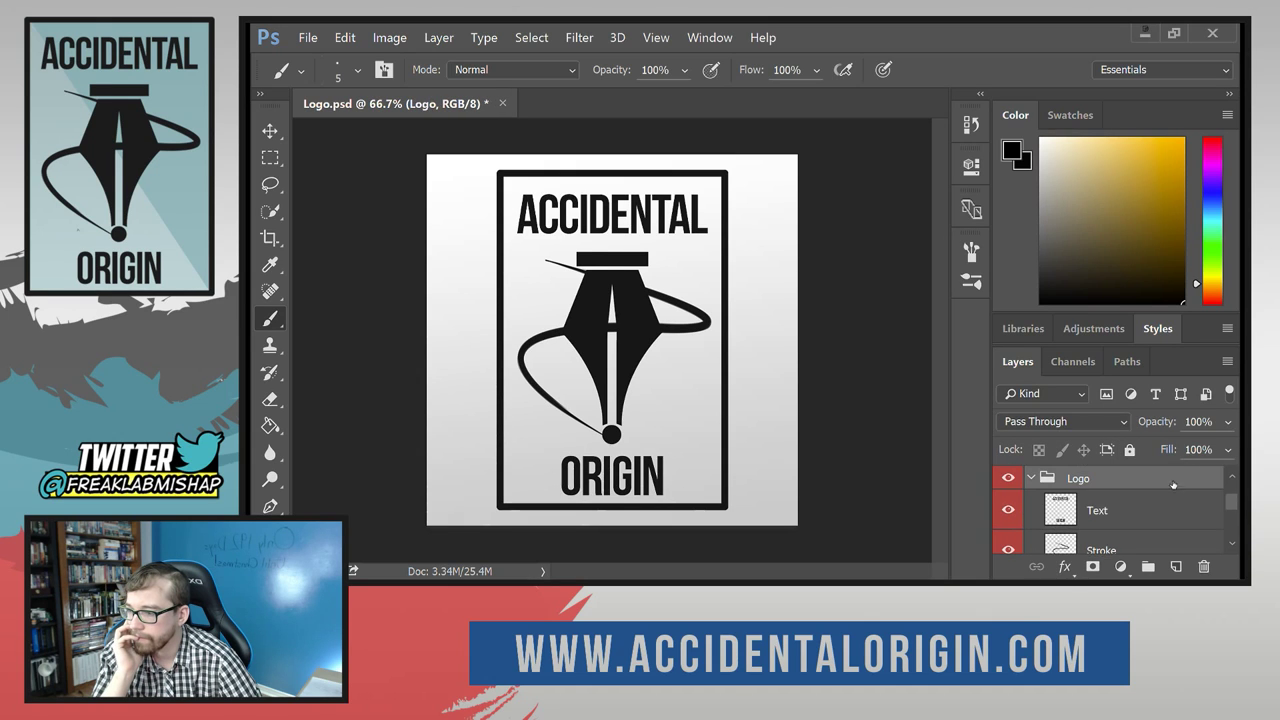
scroll(1147, 487, "down", 1)
scroll(1140, 492, "up", 1)
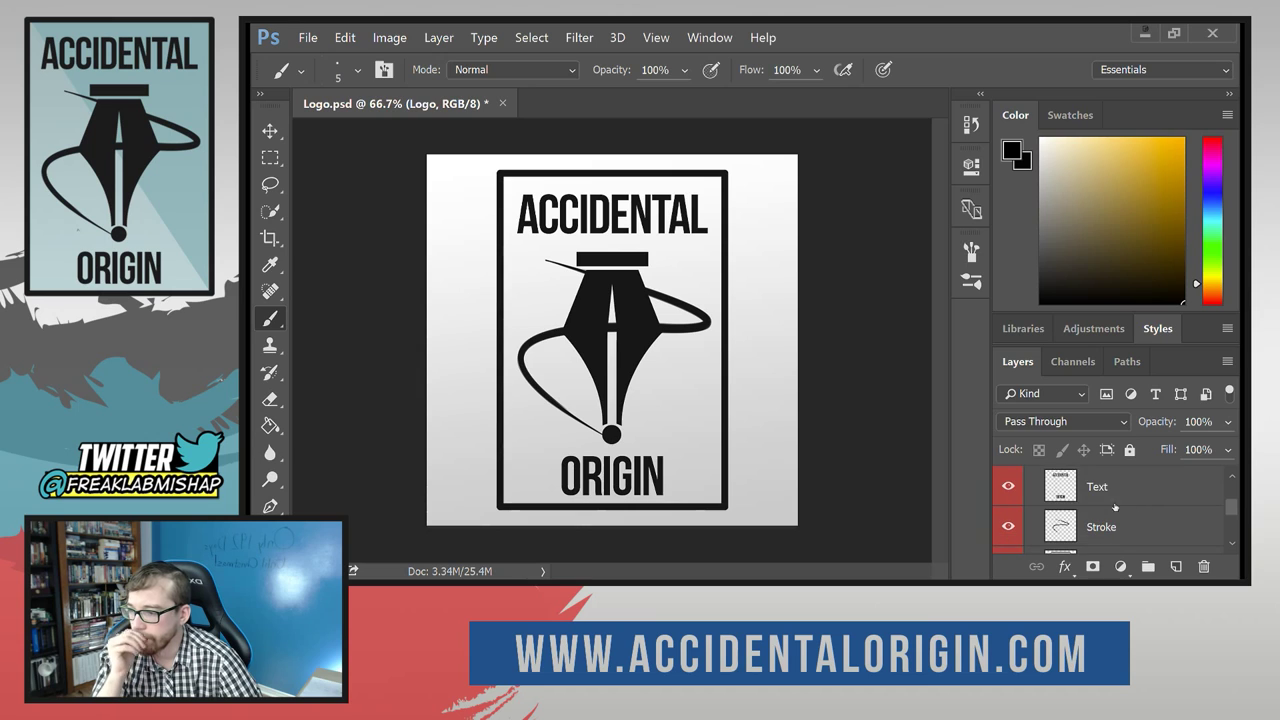
Select the Text layer and identify what the Text and Symbol layers contain by hiding and showing each one.
left_click(1112, 500)
left_click(1006, 487)
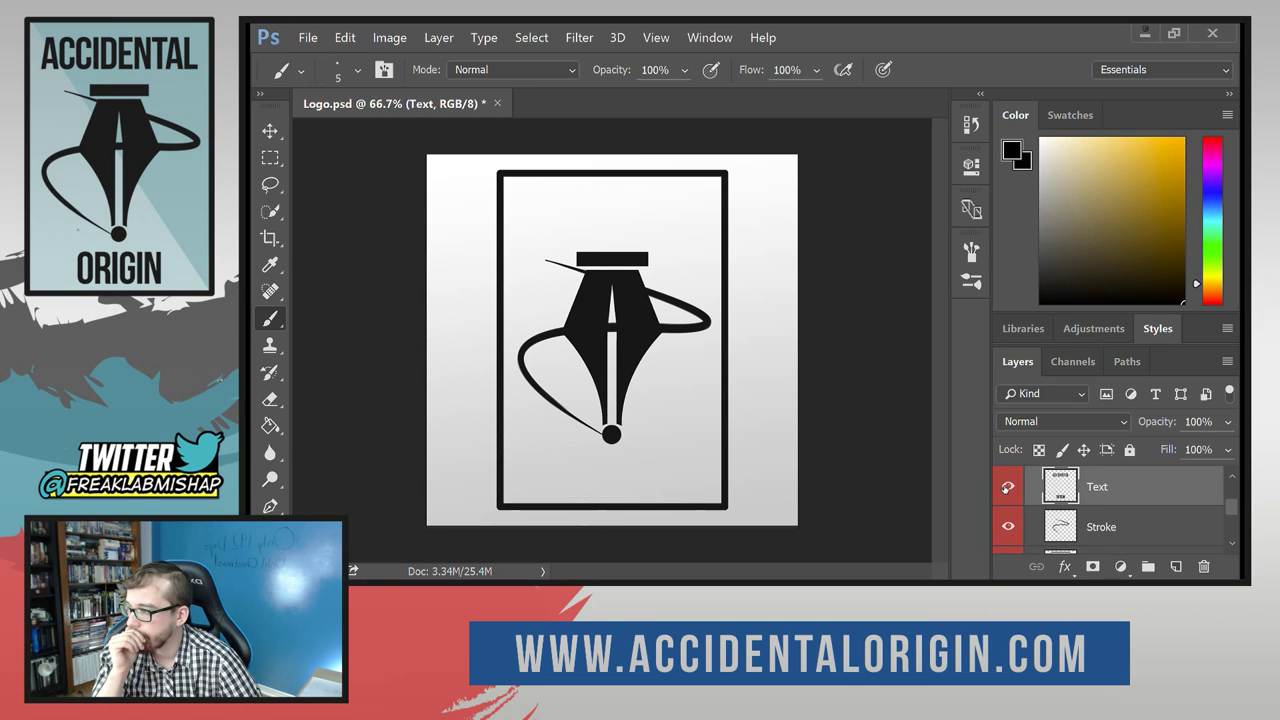
left_click(1006, 487)
scroll(1008, 505, "down", 1)
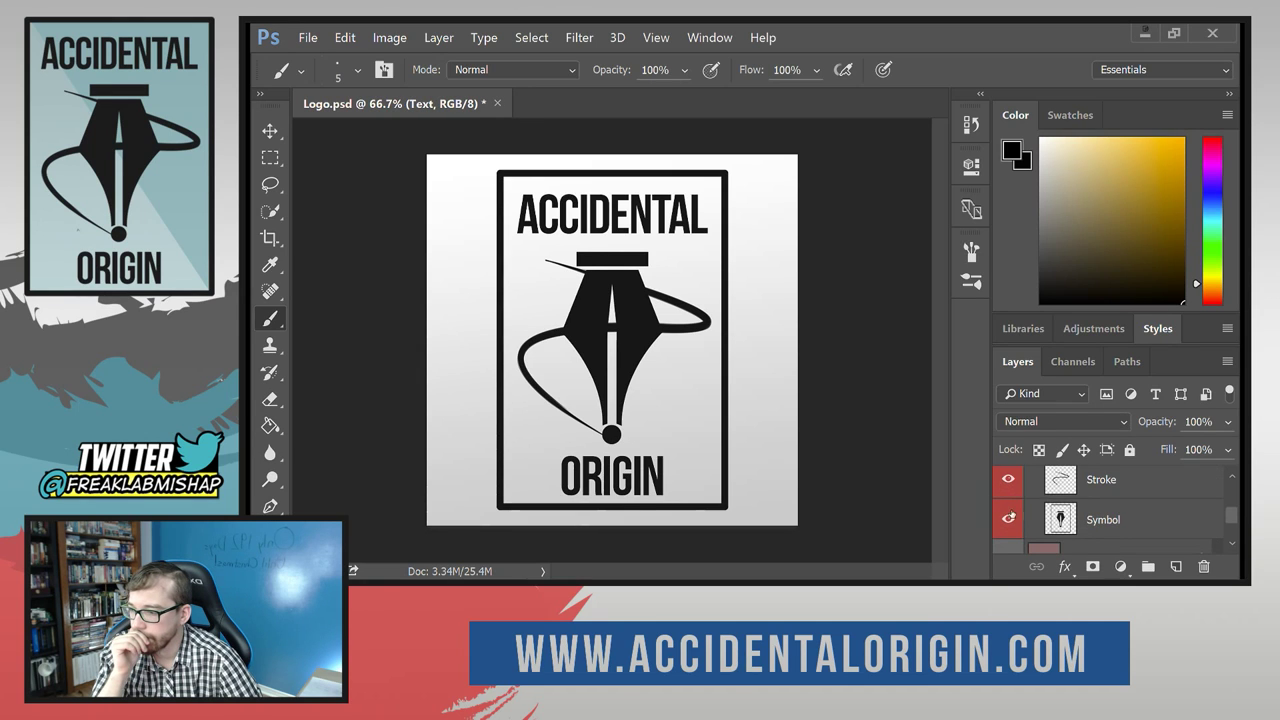
left_click(1008, 520)
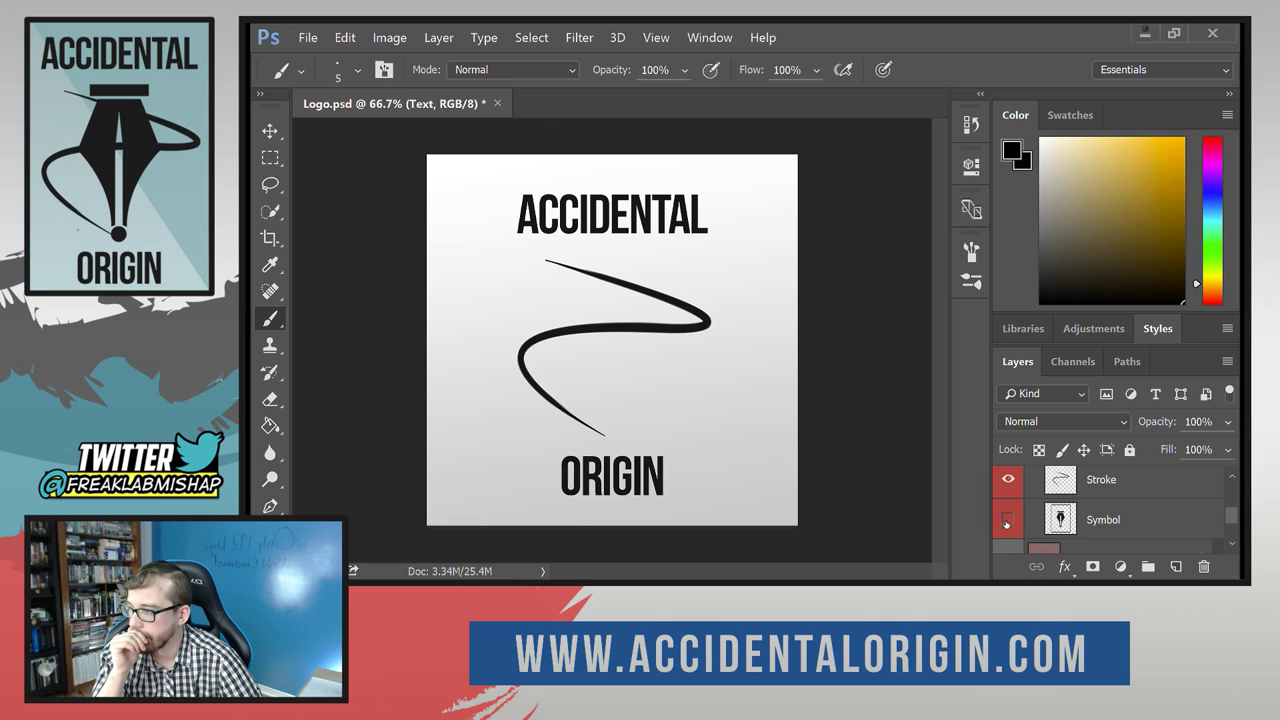
left_click(1008, 519)
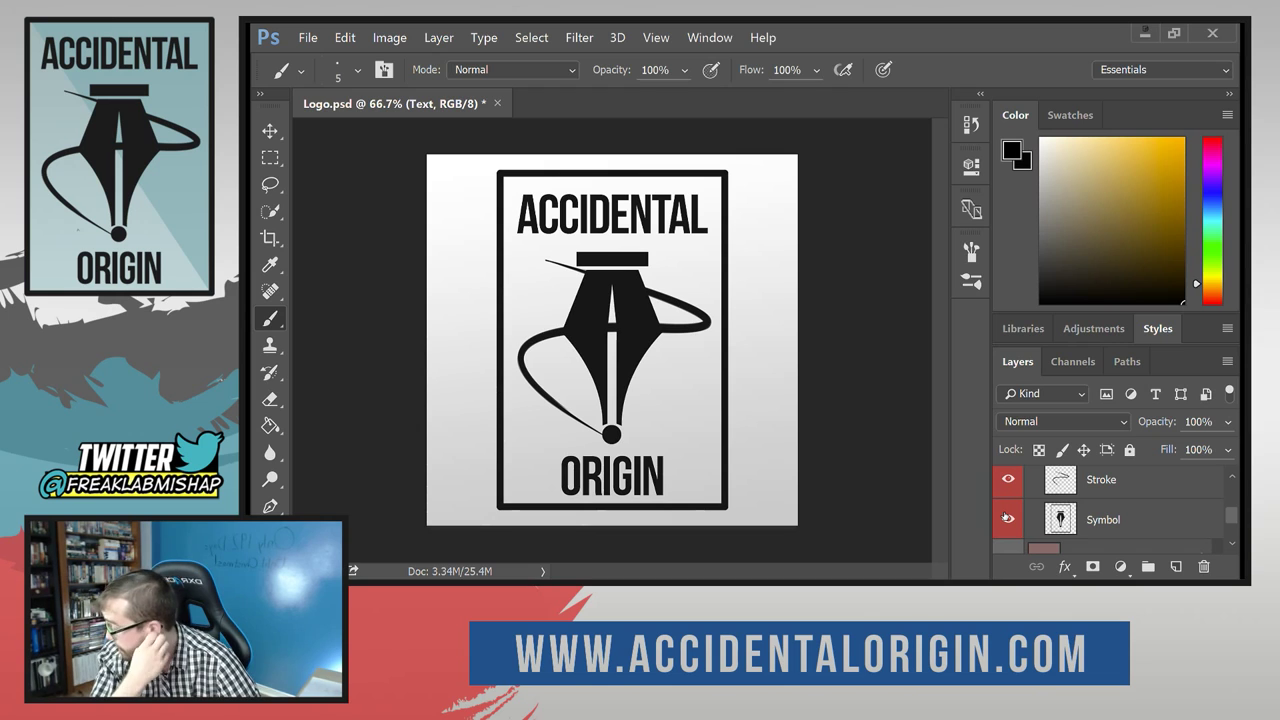
scroll(1012, 514, "up", 2)
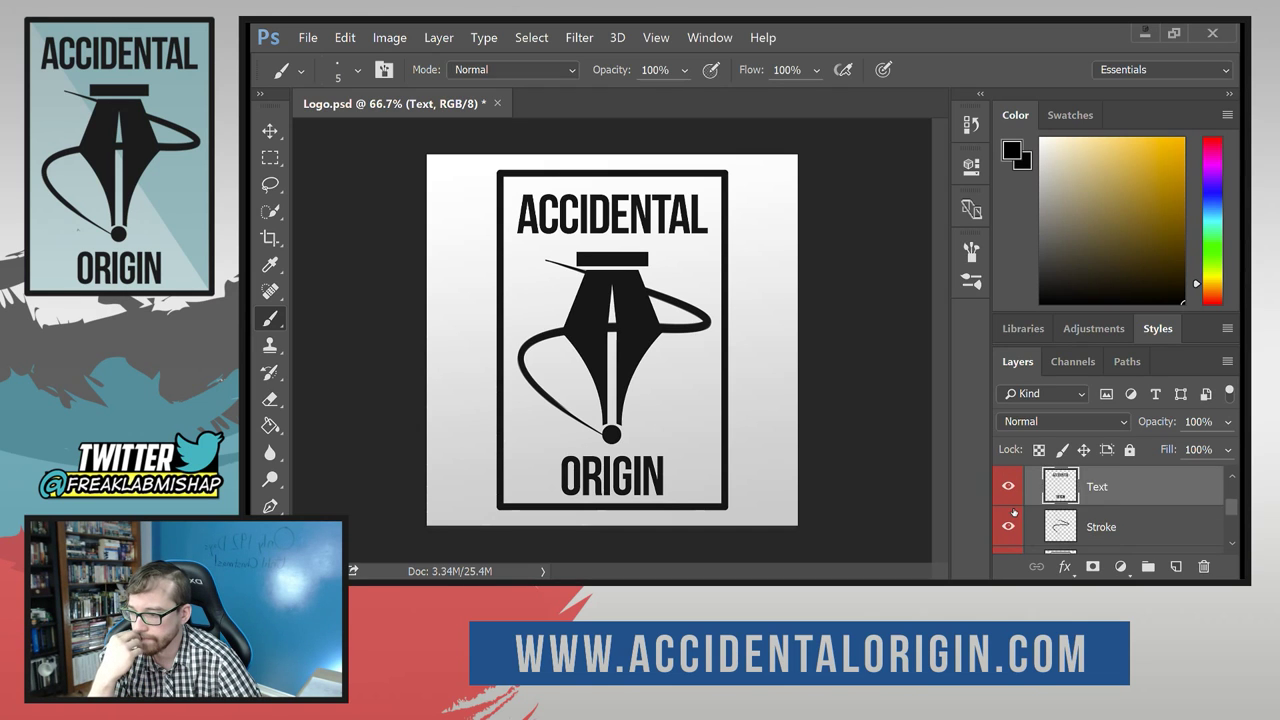
left_click(345, 38)
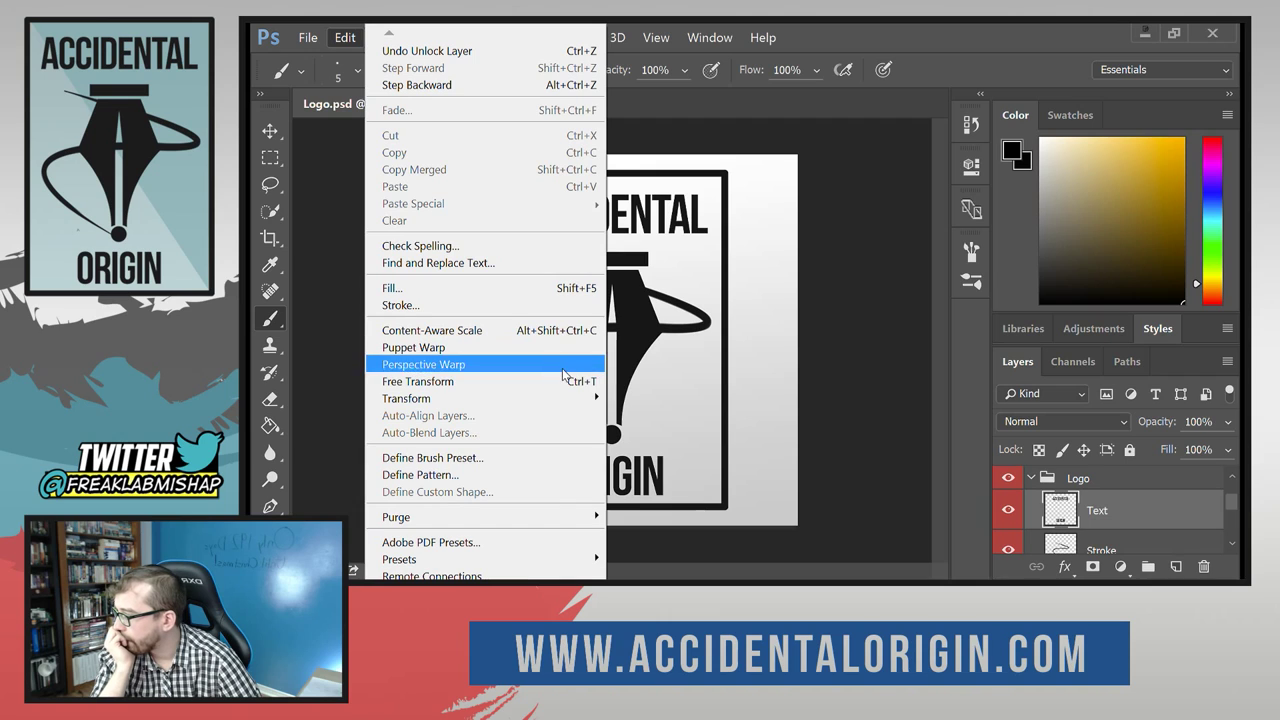
mouse_move(552, 405)
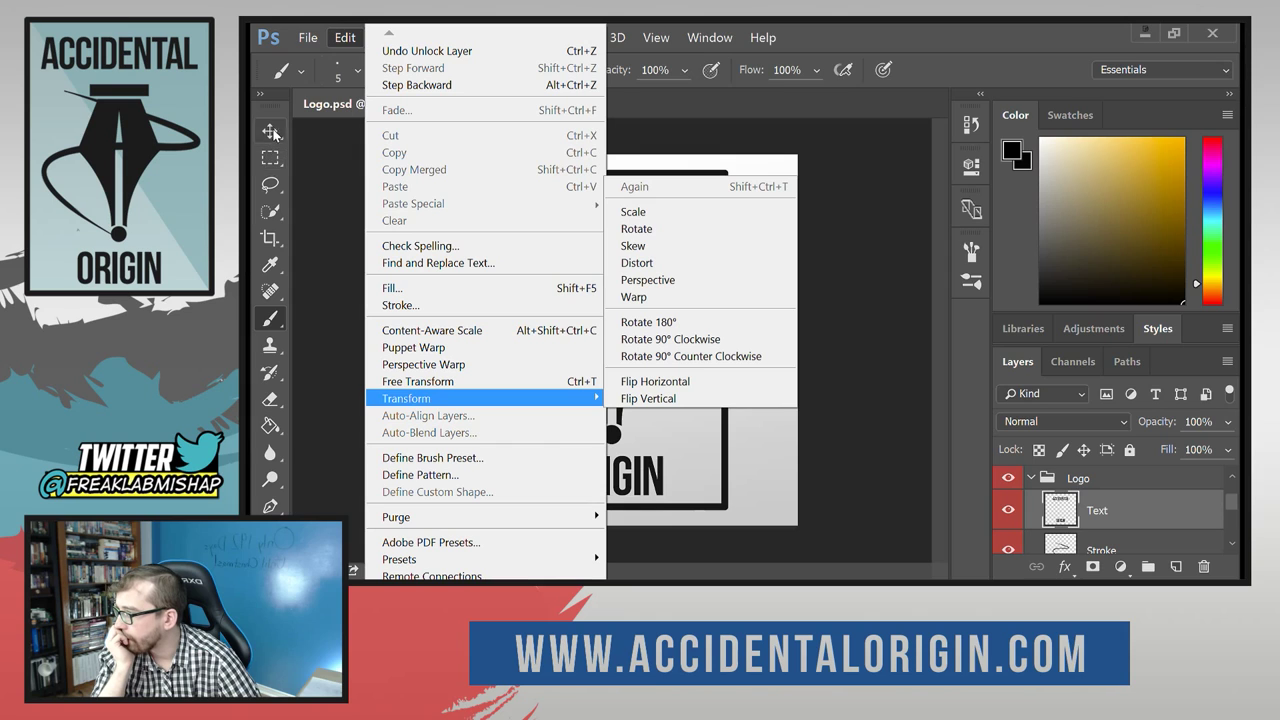
Draw a freehand Lasso selection around the word ACCIDENTAL on the Text layer.
left_click(272, 190)
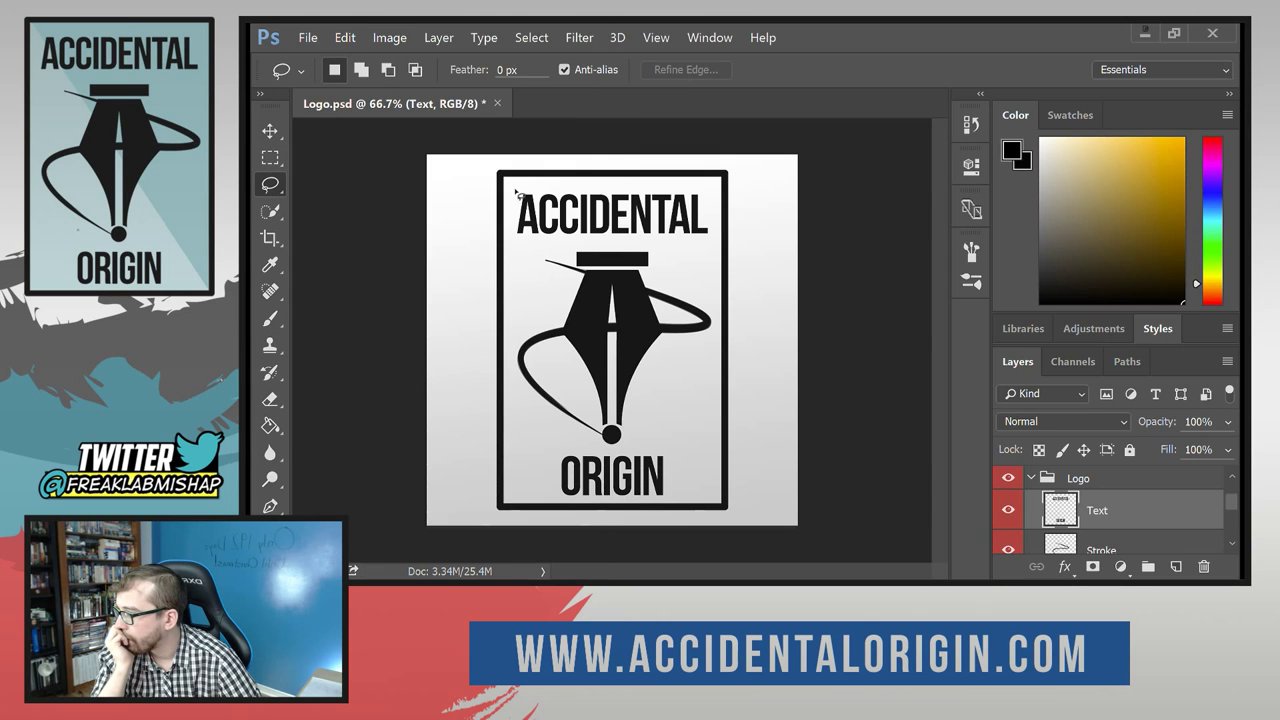
mouse_move(515, 190)
left_mouse_down()
mouse_move(521, 229)
mouse_move(548, 242)
left_mouse_up()
left_click(529, 237)
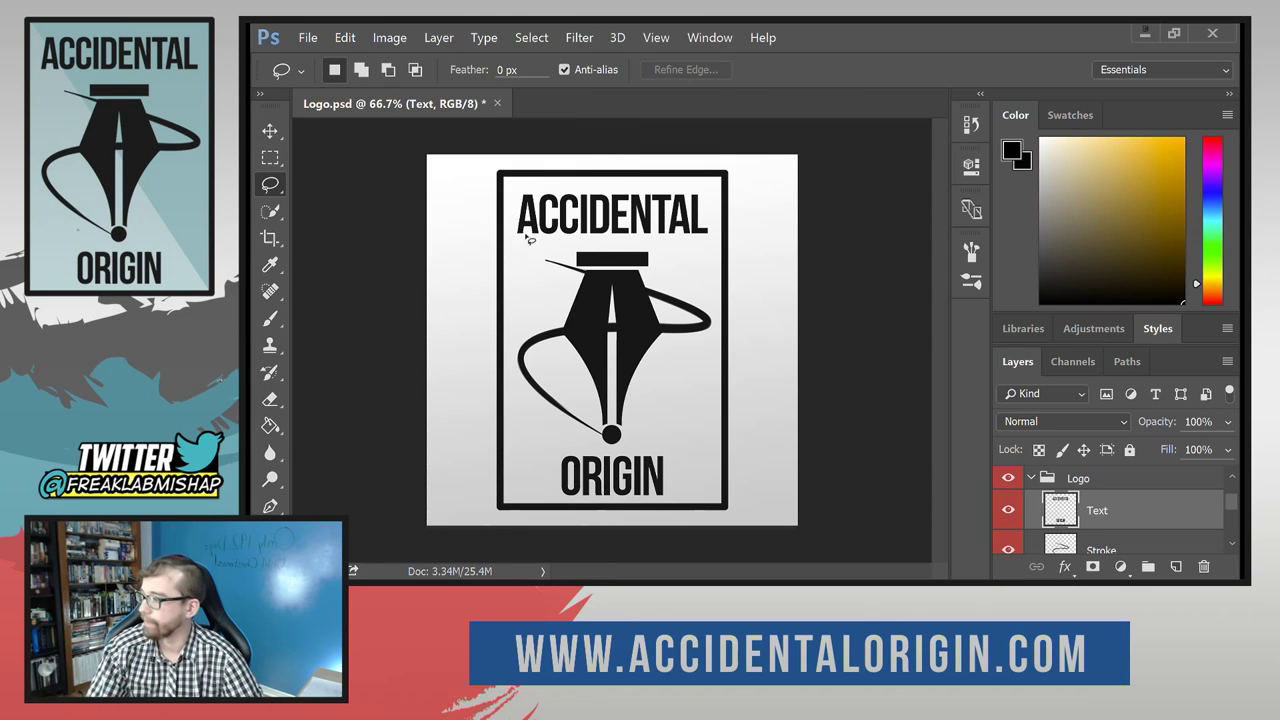
left_click_drag(519, 190, 540, 246)
left_click(520, 190)
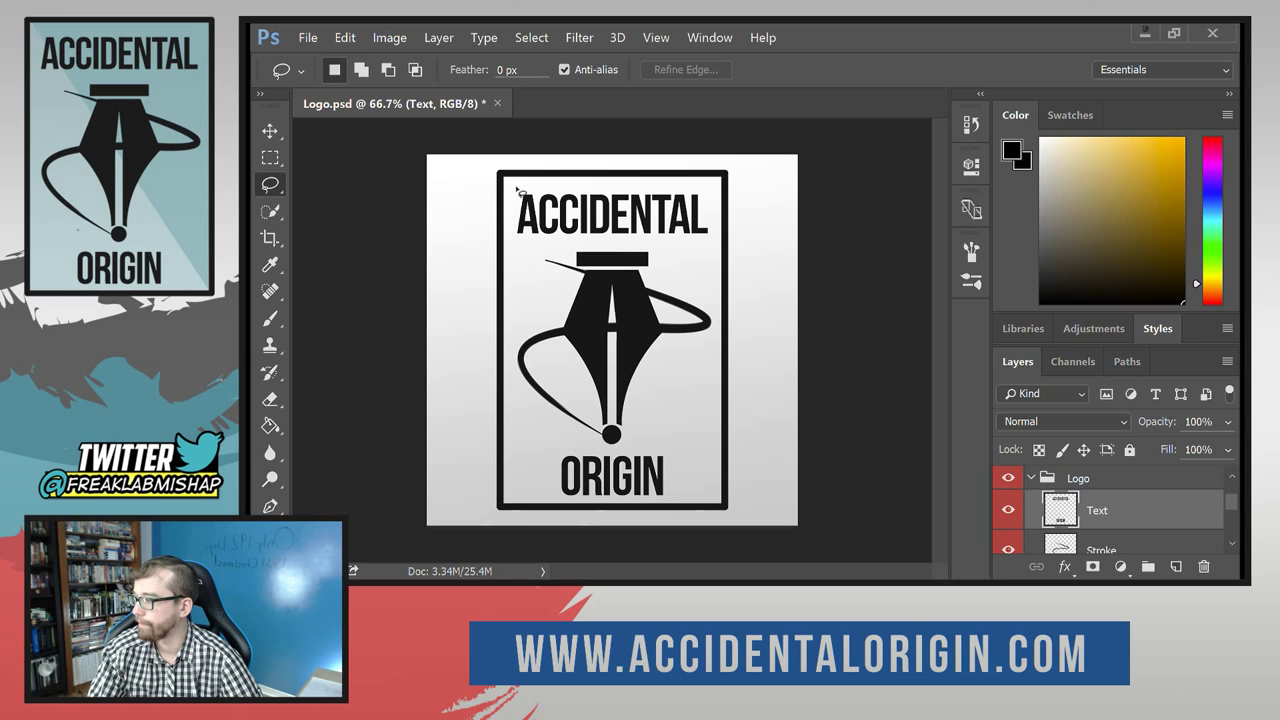
mouse_move(514, 188)
left_mouse_down()
mouse_move(513, 222)
mouse_move(560, 250)
mouse_move(712, 245)
mouse_move(696, 186)
mouse_move(518, 190)
left_mouse_up()
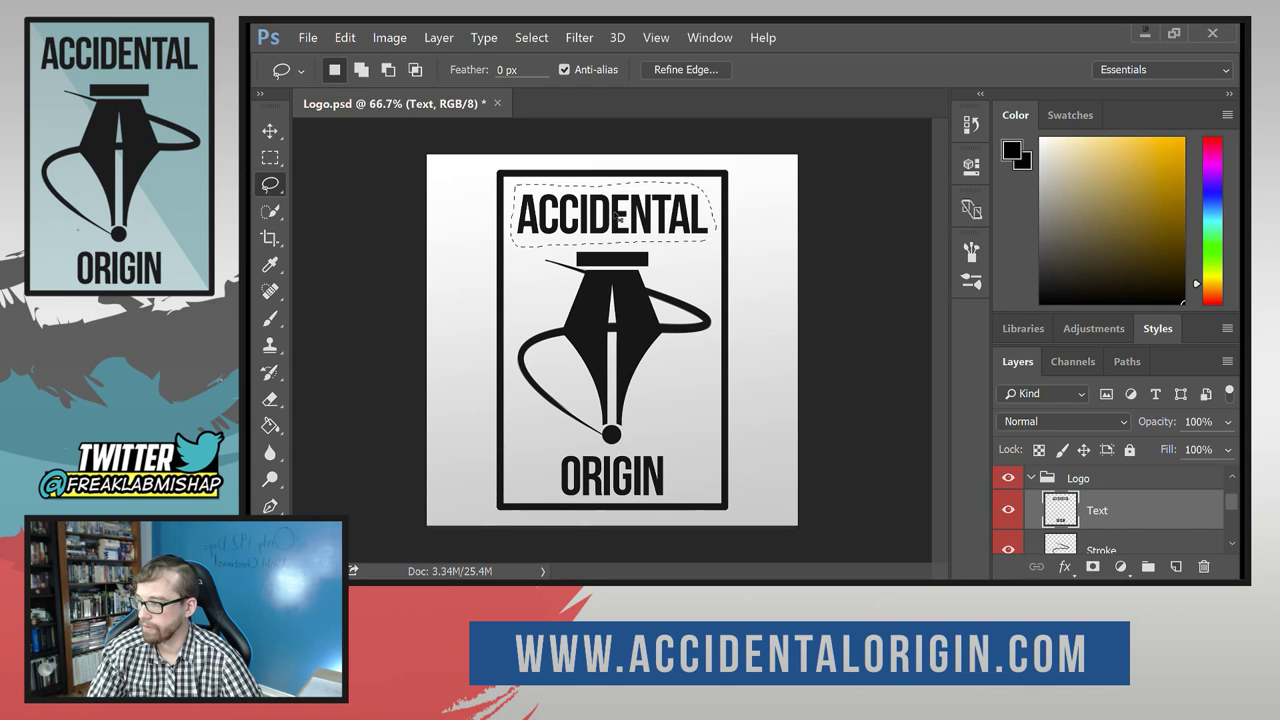
Cut the selected word ACCIDENTAL, paste it onto its own layer and move it outside the frame, left of the pen symbol.
key("ctrl+x")
key("ctrl+v")
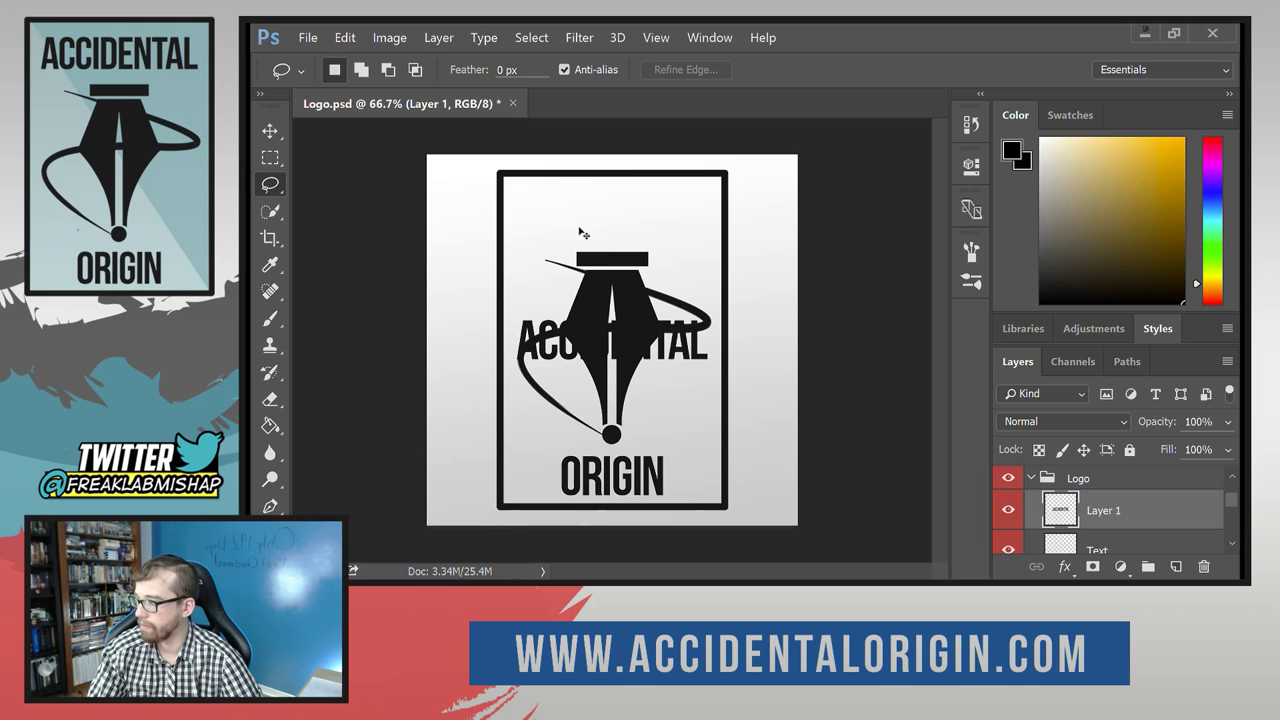
left_click(270, 130)
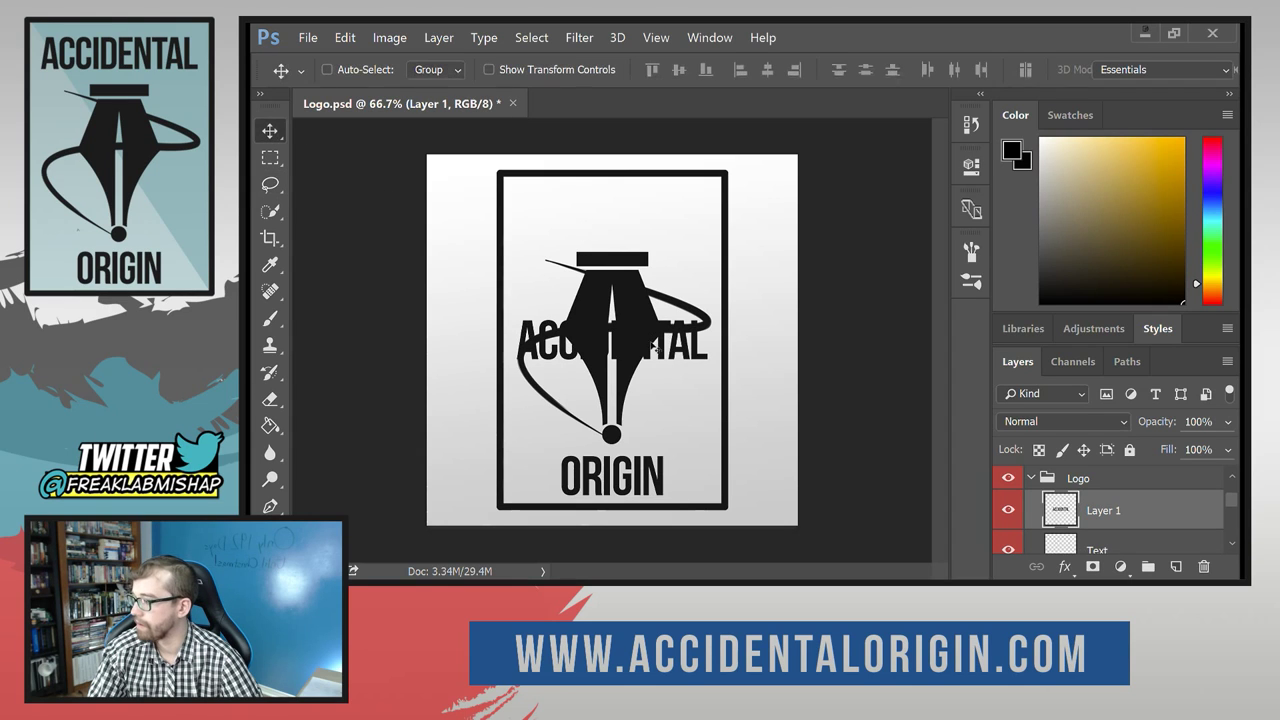
left_click_drag(652, 348, 428, 350)
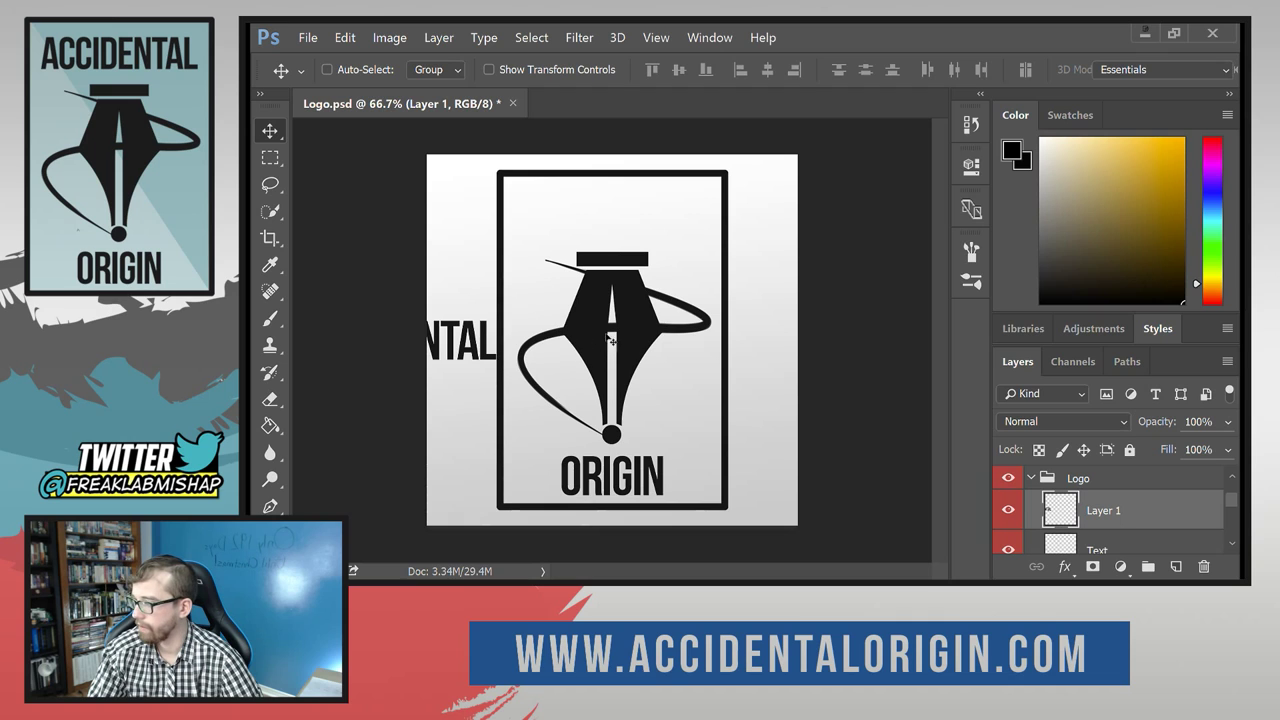
Widen the canvas to 7.2 inches.
left_click(390, 37)
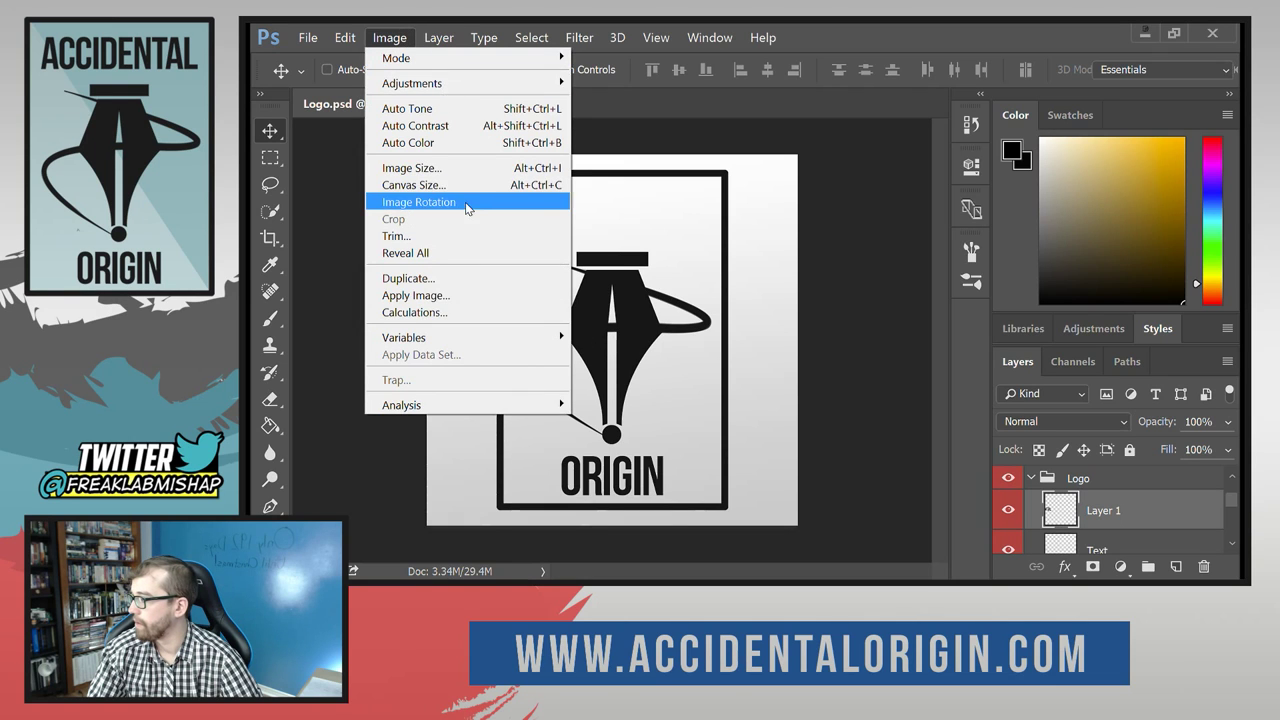
left_click(479, 189)
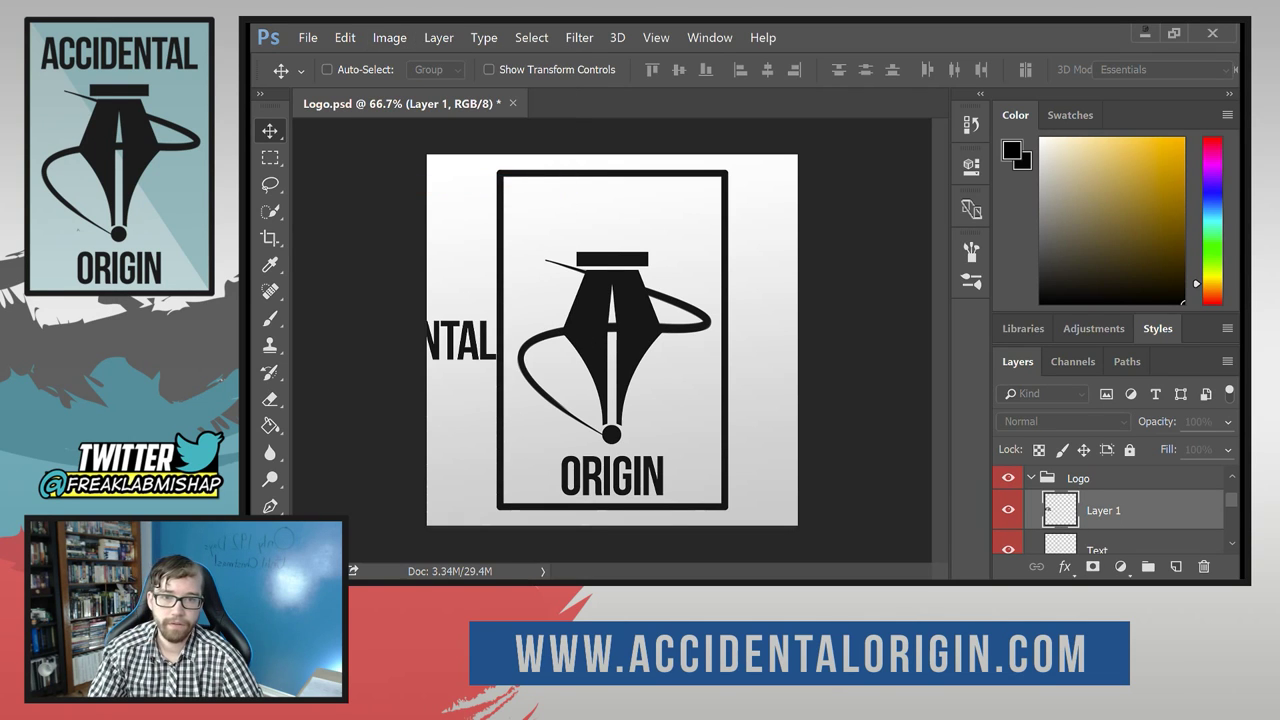
key("ctrl+alt+c")
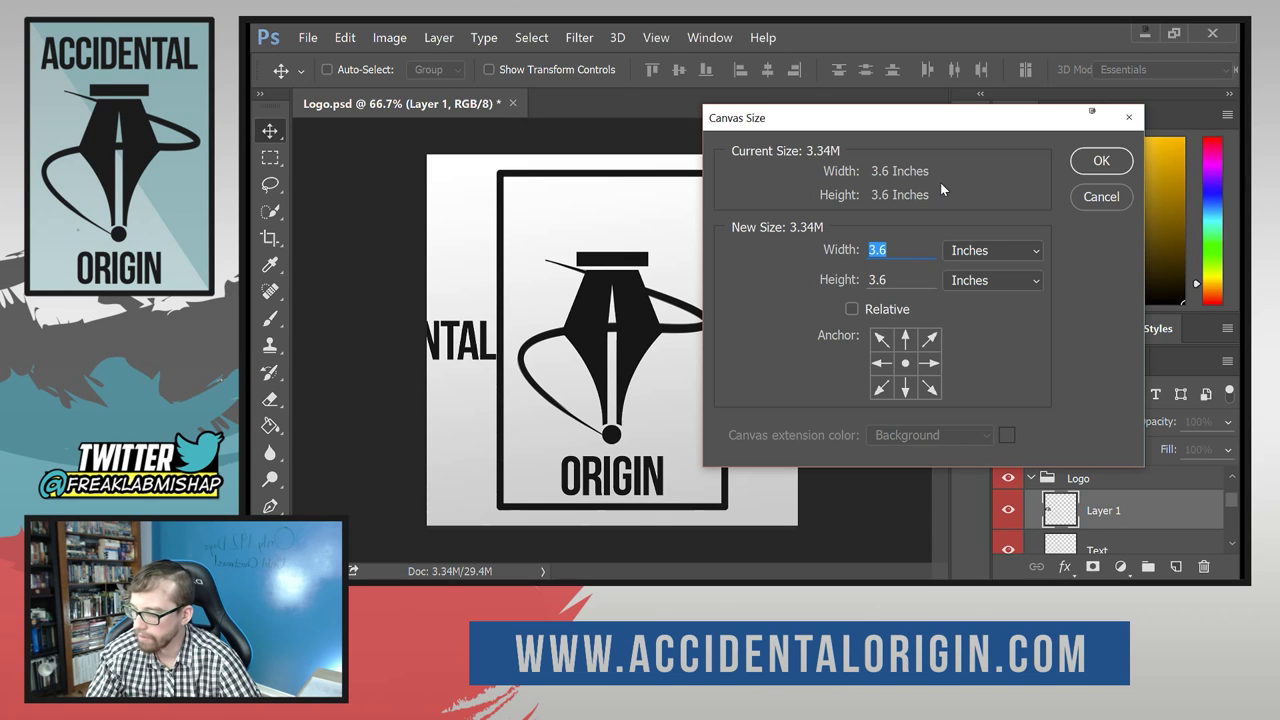
type("7.2")
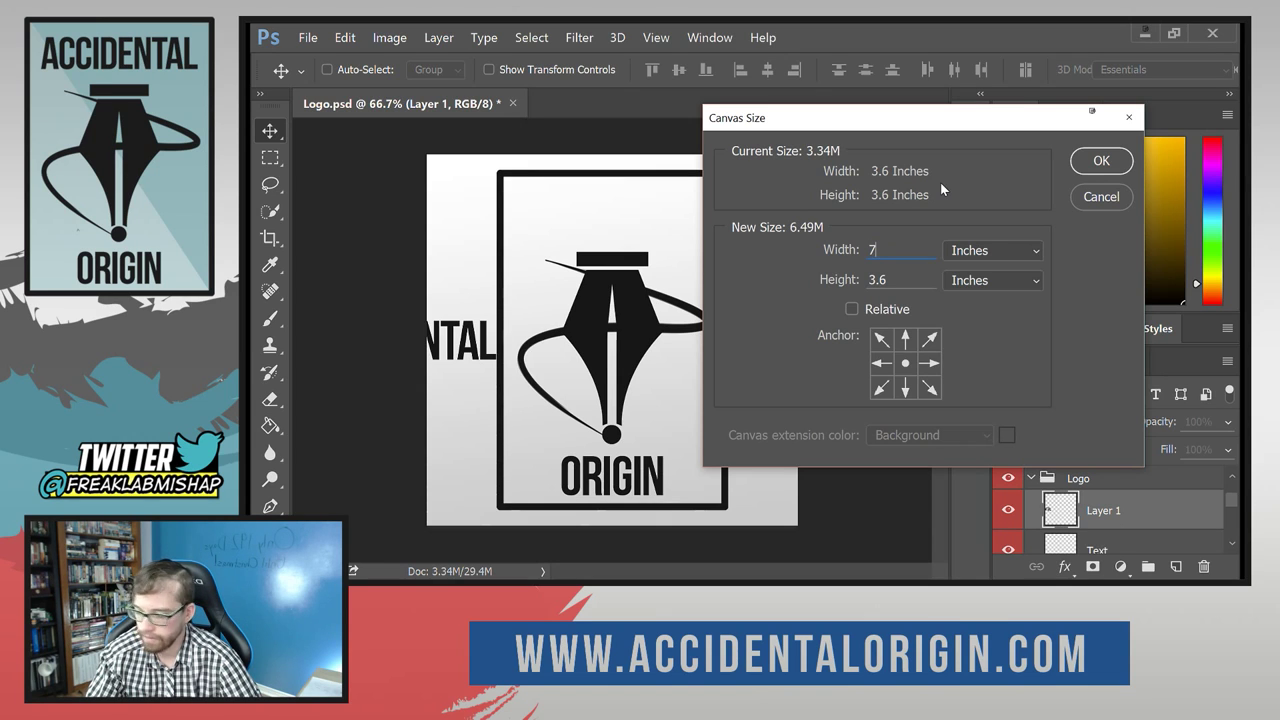
left_click(1082, 165)
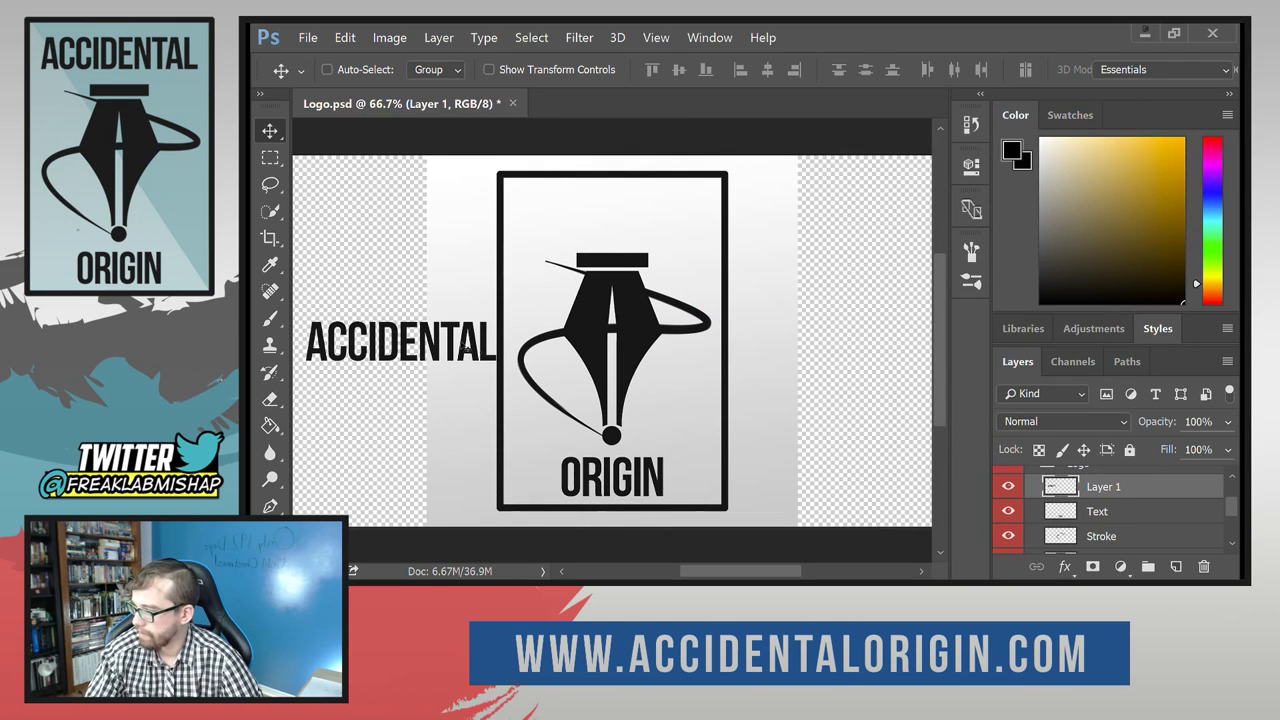
left_click_drag(481, 354, 478, 354)
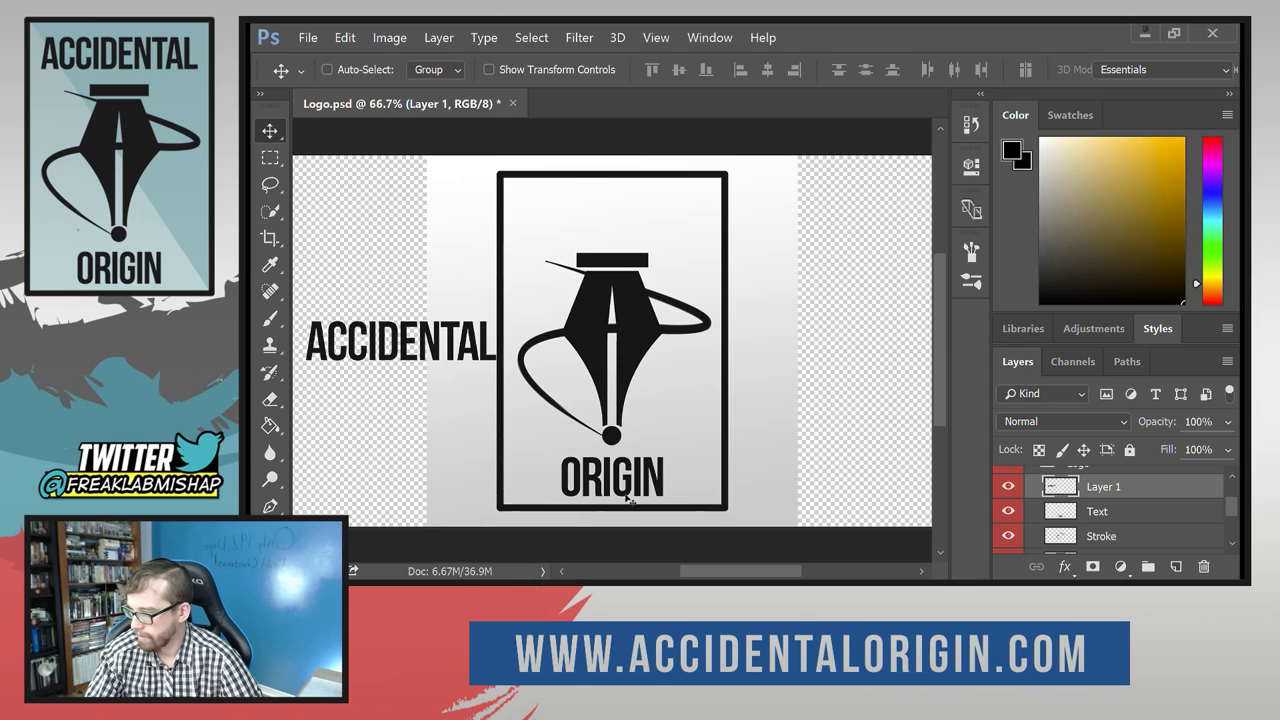
Draw a freehand Lasso selection around the word ORIGIN and make the Text layer active.
key("l")
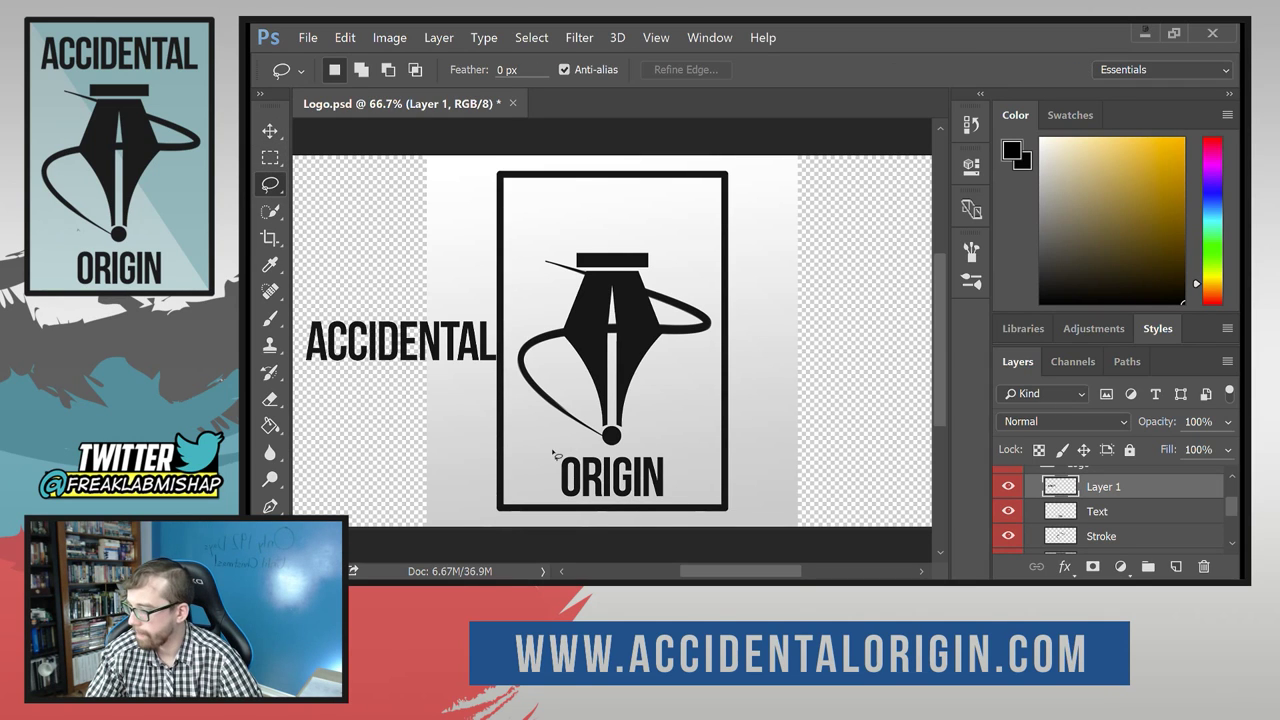
mouse_move(556, 455)
left_mouse_down()
mouse_move(680, 457)
mouse_move(686, 491)
mouse_move(638, 502)
mouse_move(668, 498)
mouse_move(538, 447)
mouse_move(574, 505)
mouse_move(676, 496)
mouse_move(668, 451)
mouse_move(540, 450)
left_mouse_up()
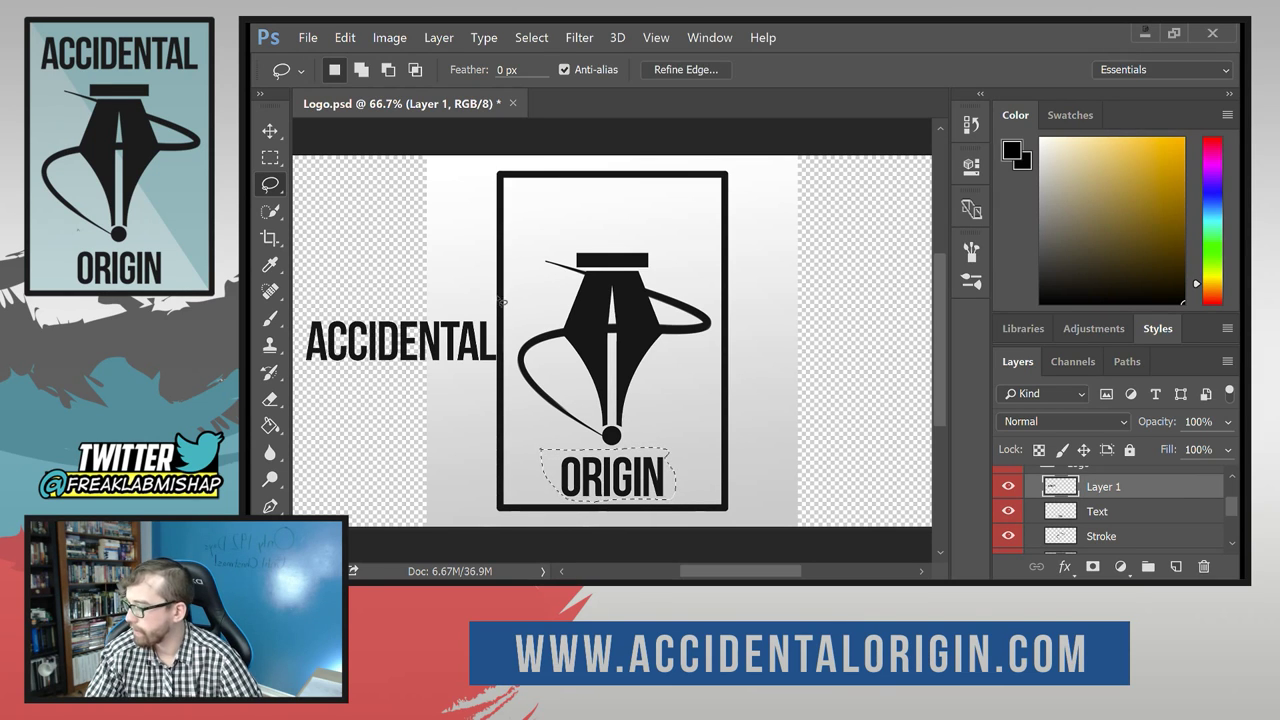
key("ctrl+x")
left_click(727, 262)
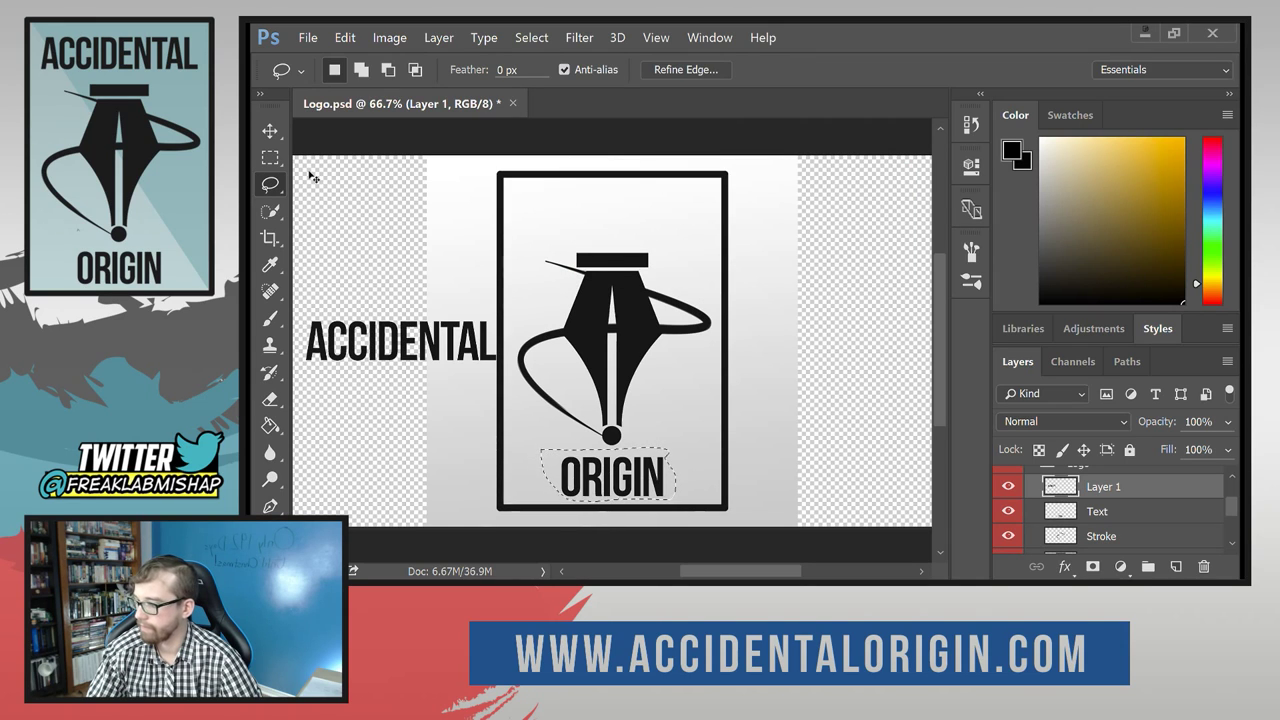
left_click(1086, 508)
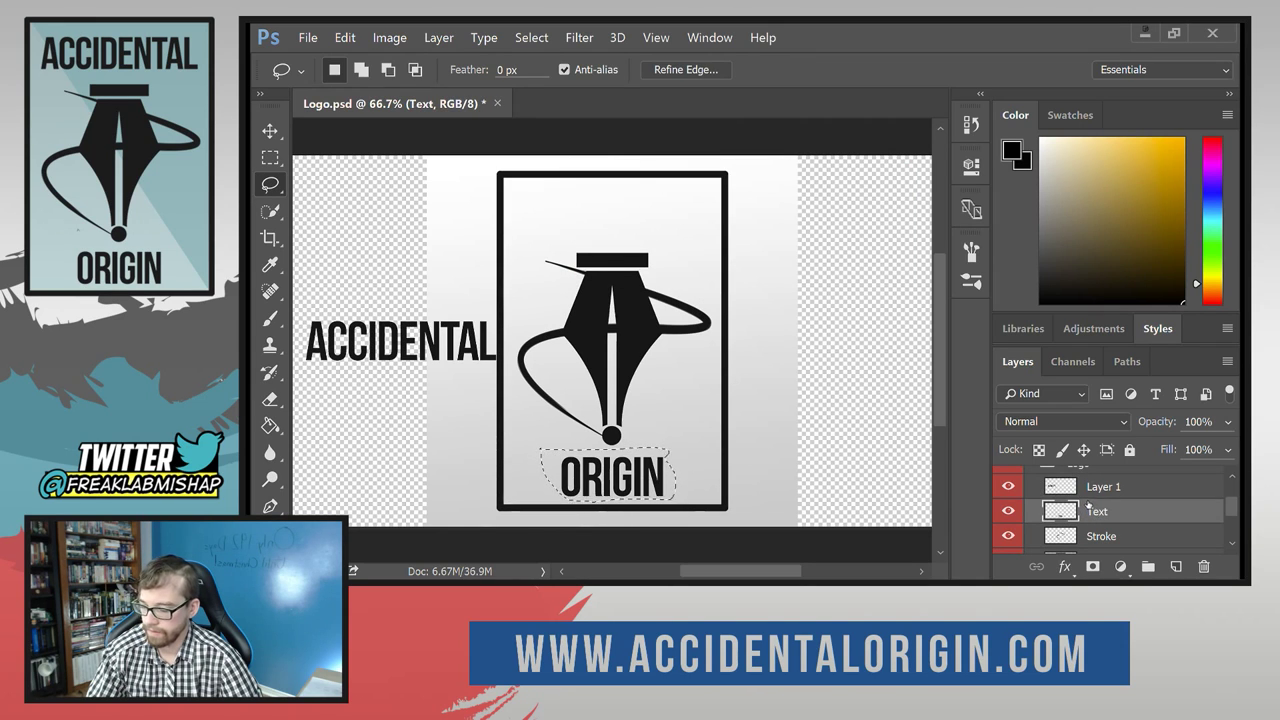
Cut and paste the selected word ORIGIN, then move it just outside the frame, right of the pen symbol.
key("ctrl+x")
key("ctrl+v")
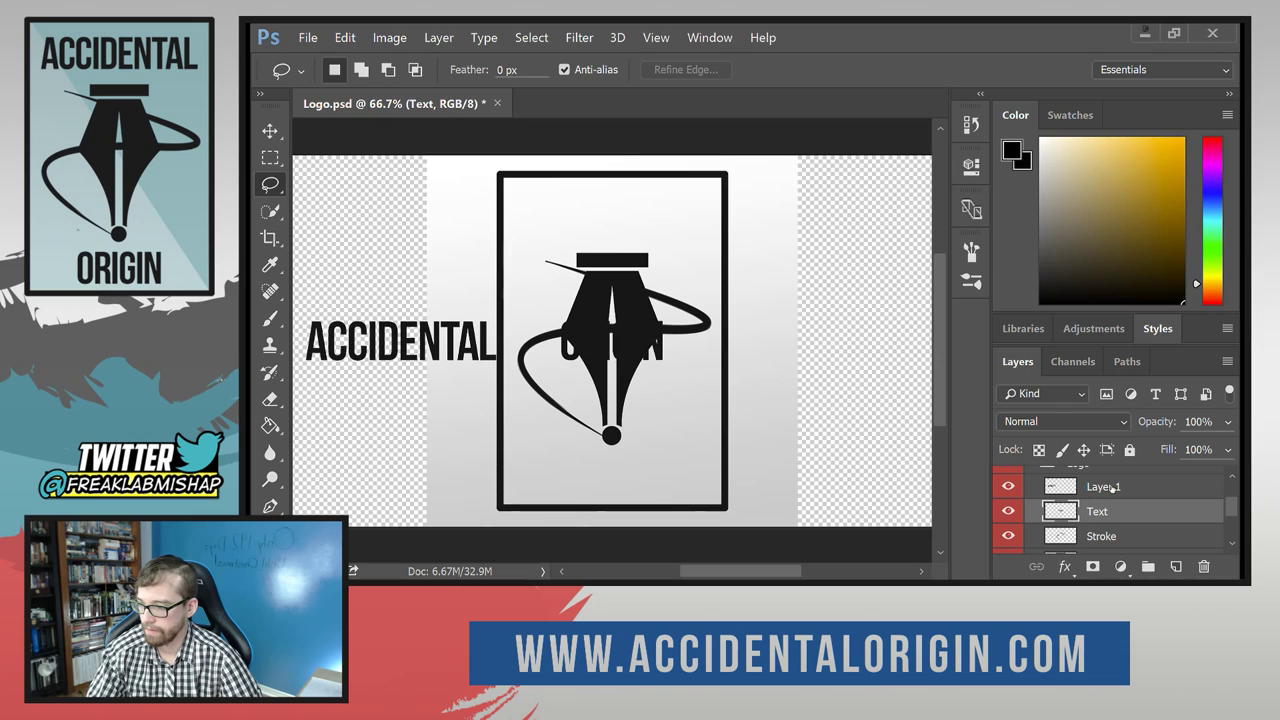
left_click(270, 131)
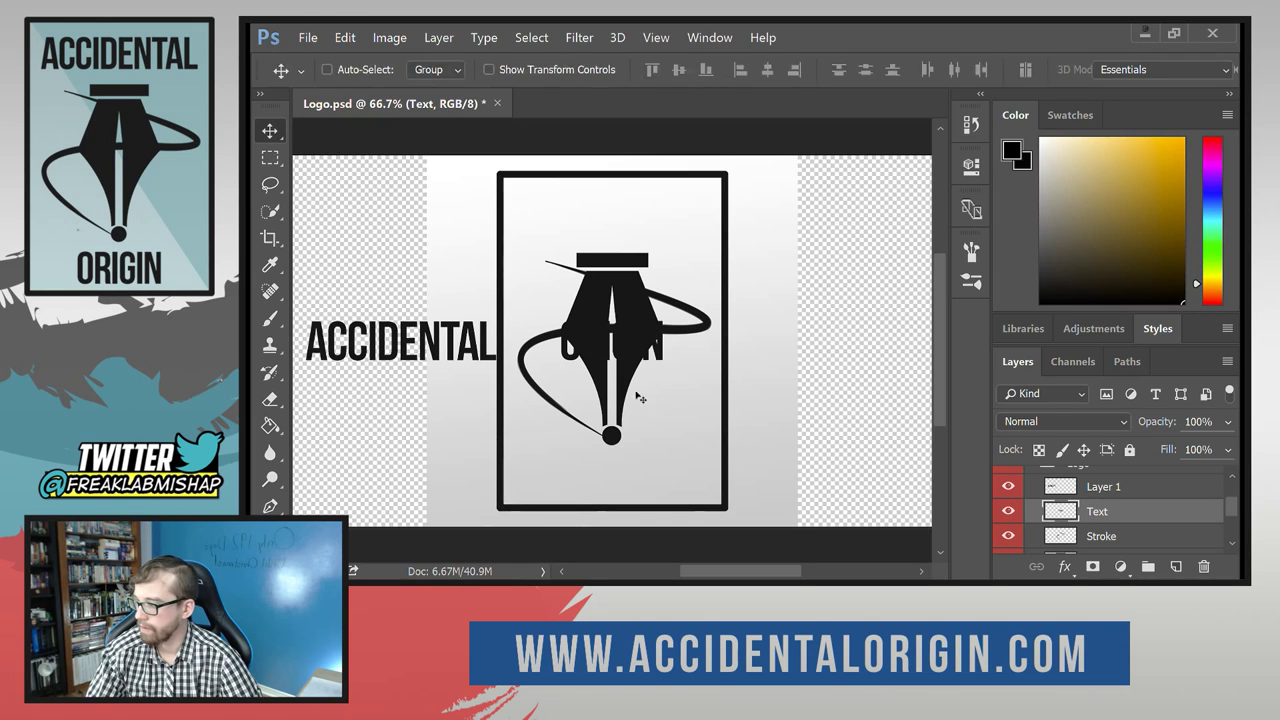
left_click_drag(655, 350, 826, 355)
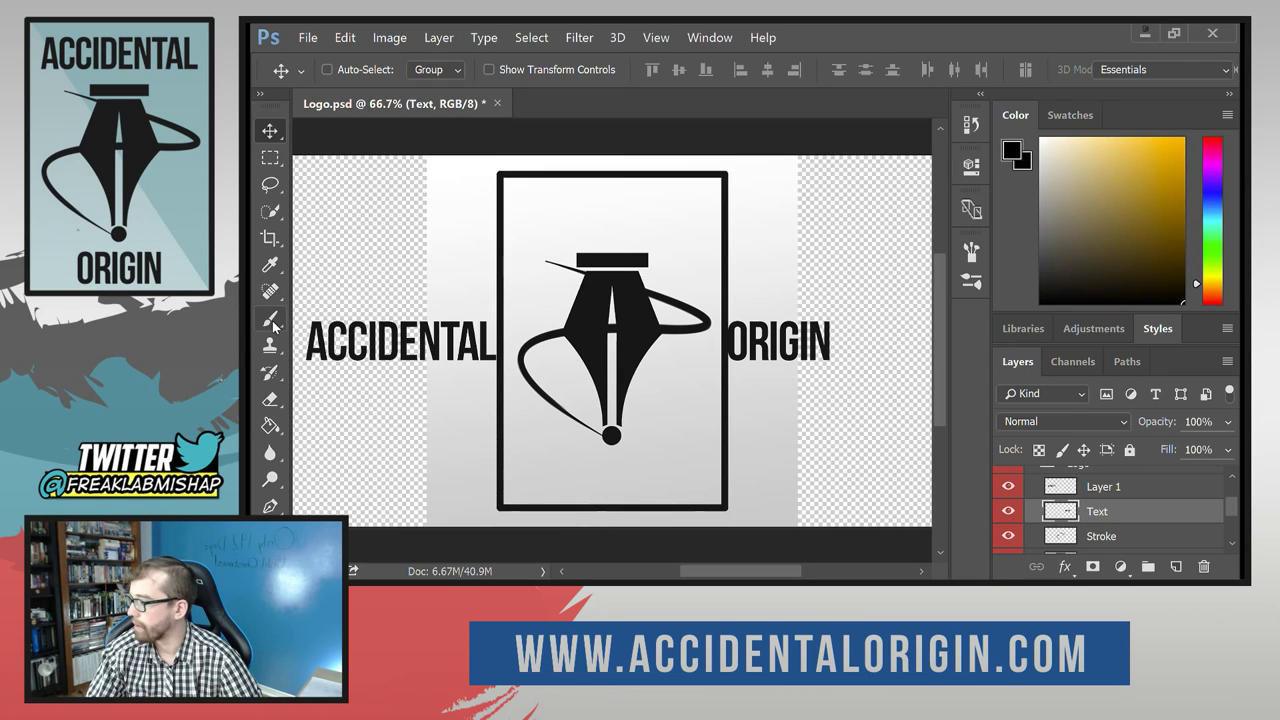
Select the BG layer and hide its effects, including the Gradient Overlay.
scroll(1100, 505, "down", 3)
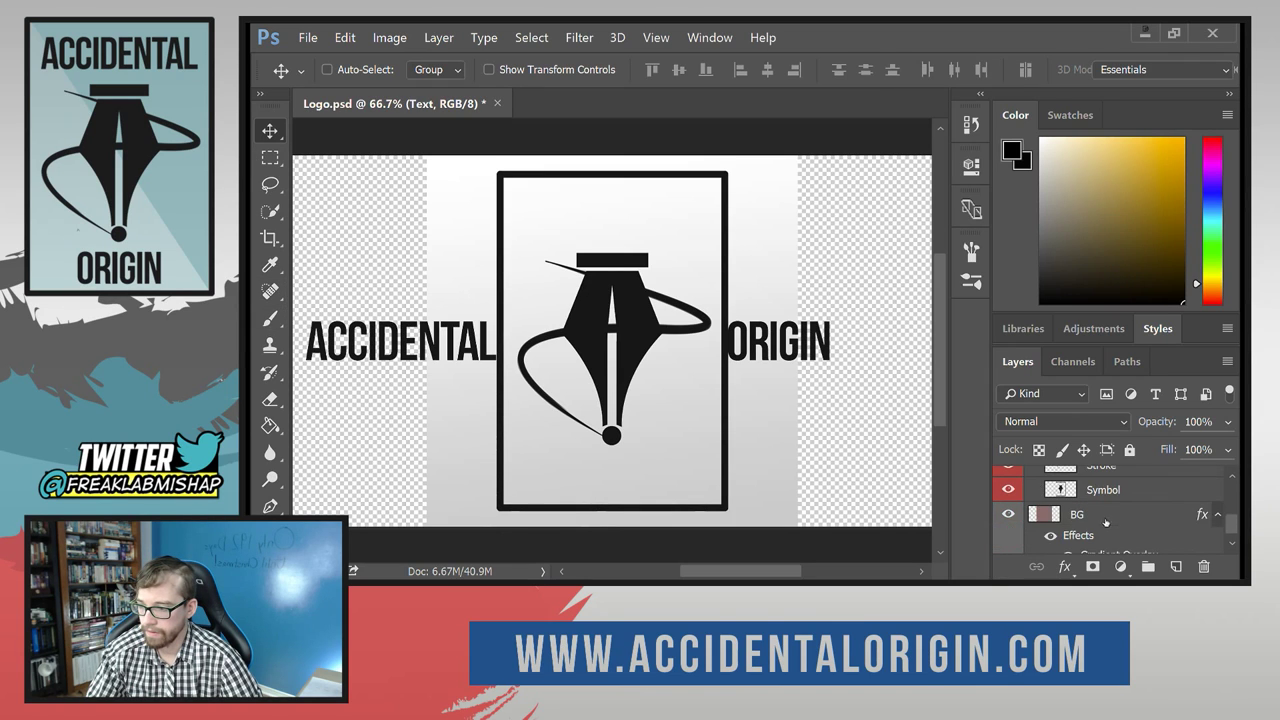
left_click(1080, 517)
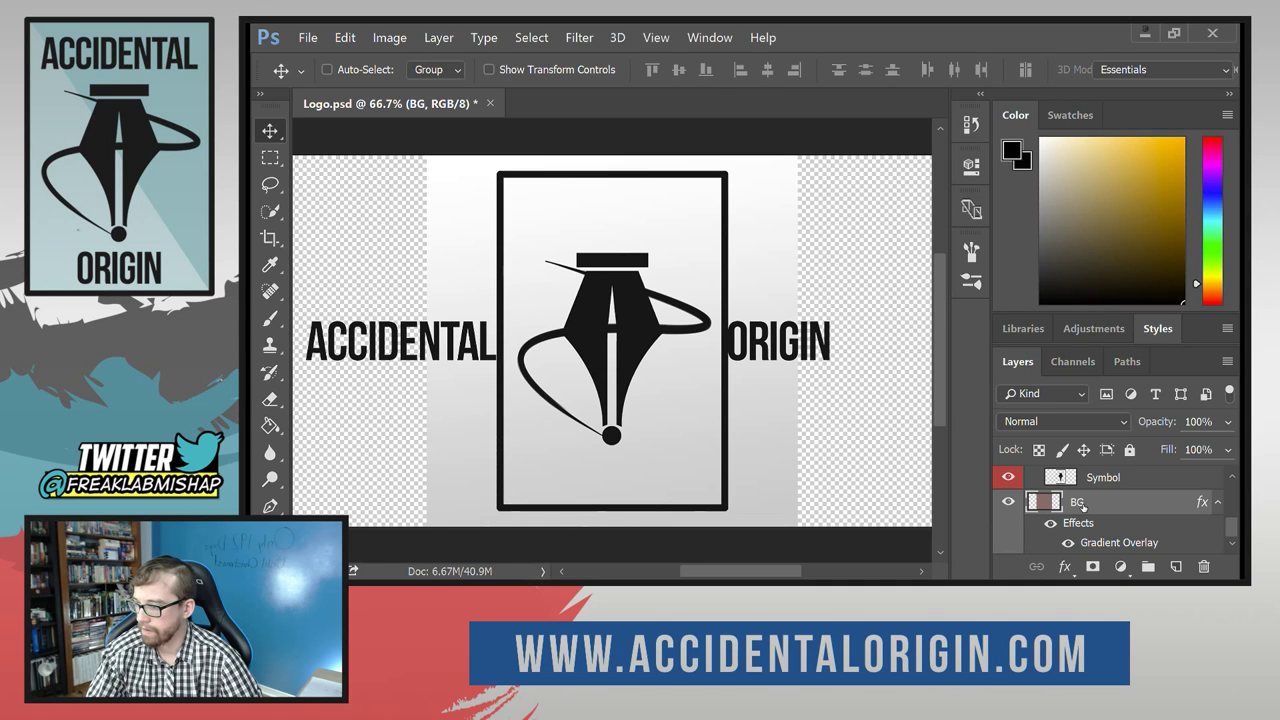
right_click(1085, 510)
left_click(1108, 509)
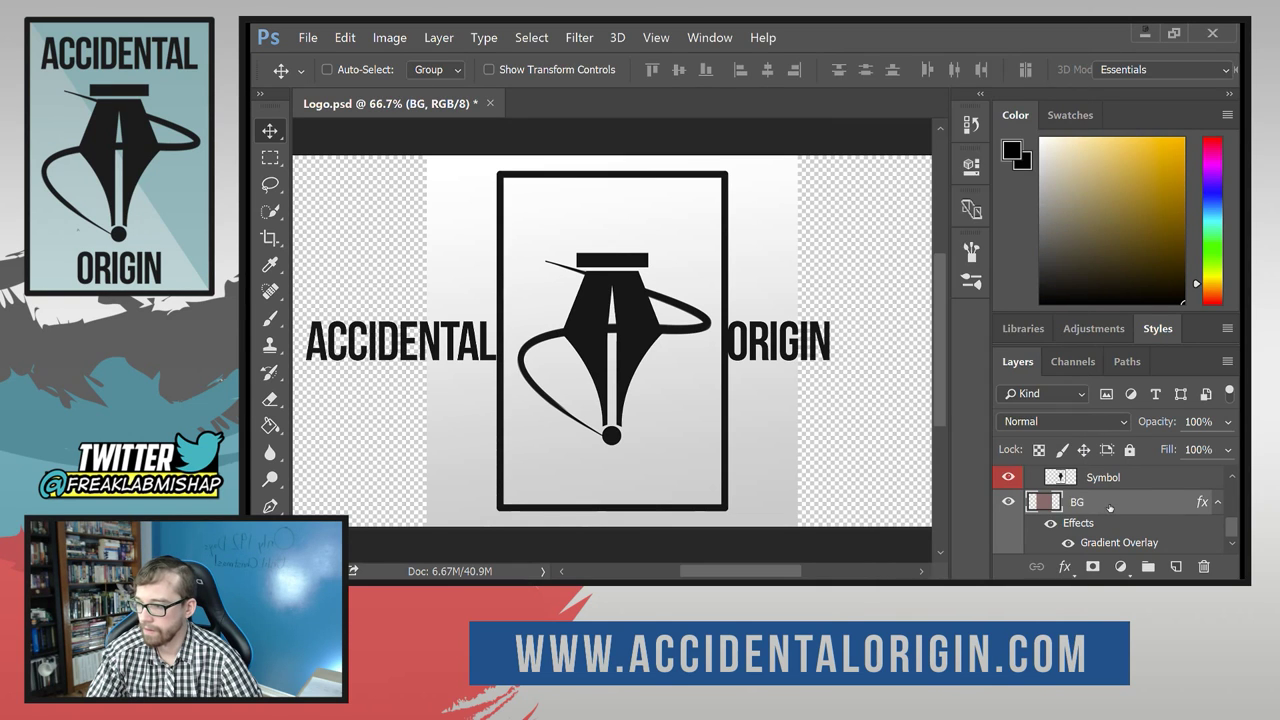
left_click(1052, 524)
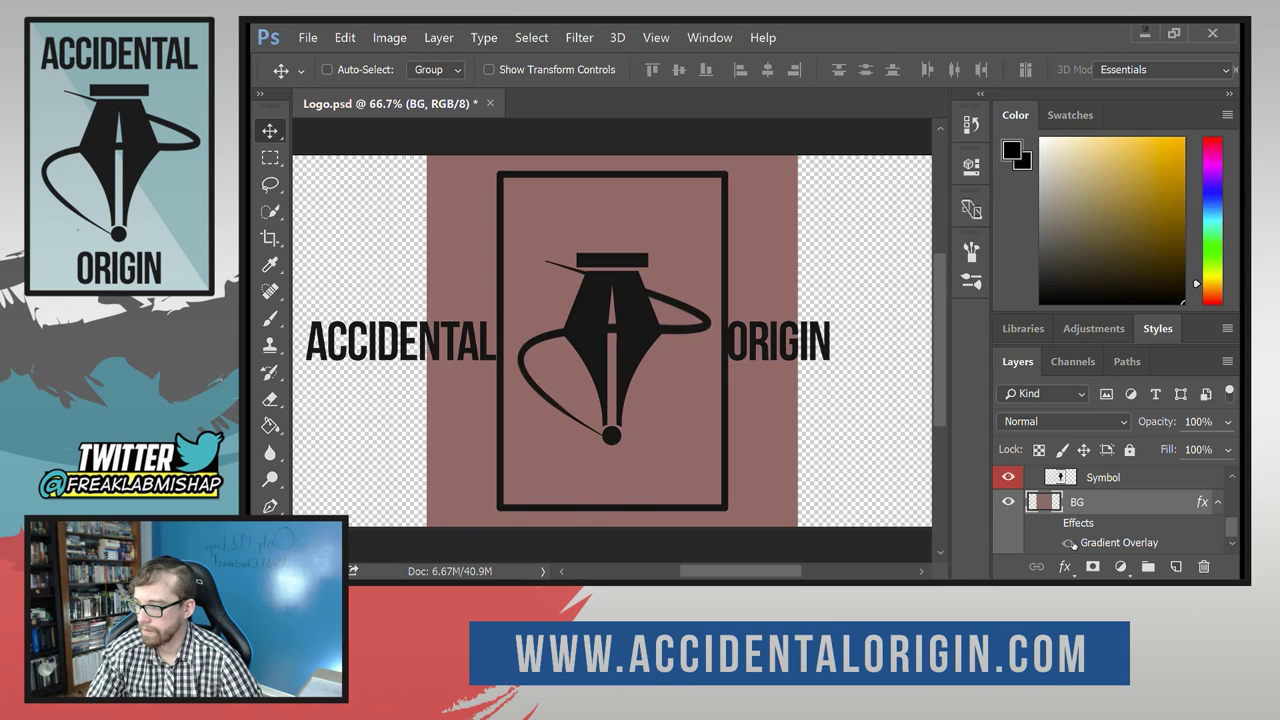
left_click(1052, 524)
left_click(1051, 525)
Sample the BG layer's reddish-brown fill as the foreground colour and try the Brush at the background's upper right edge.
left_click(271, 320)
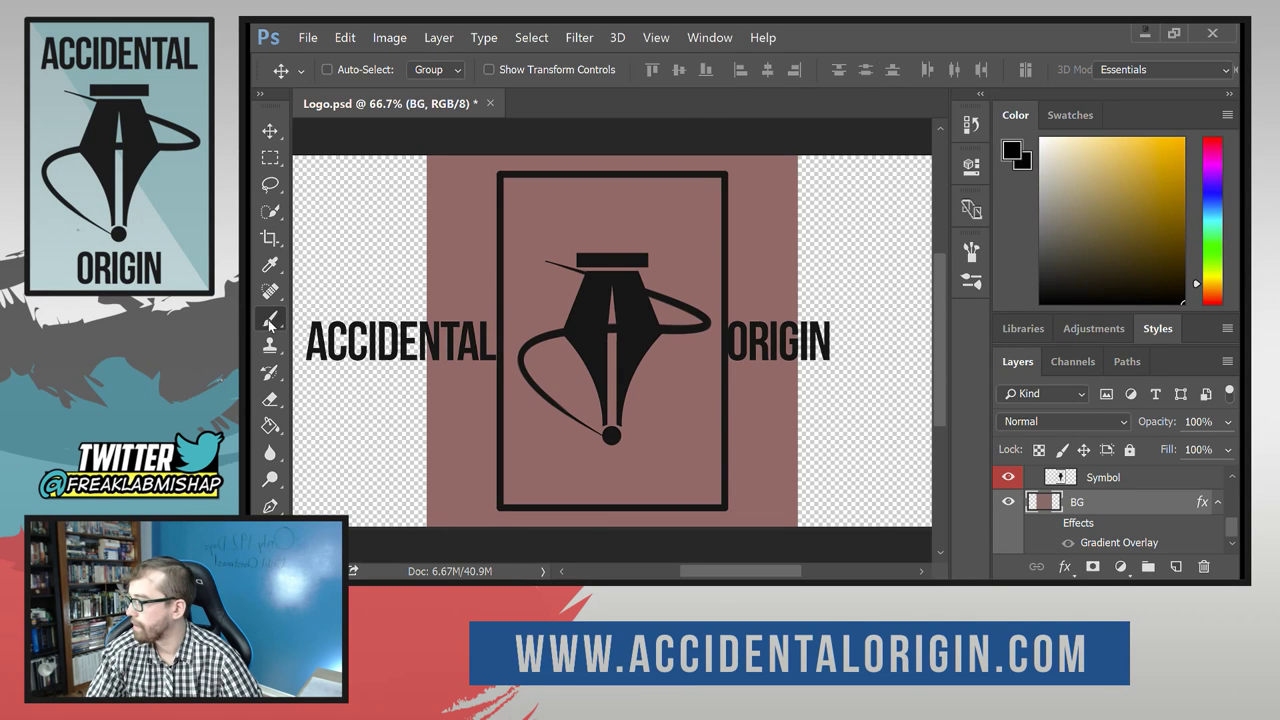
left_click(270, 262)
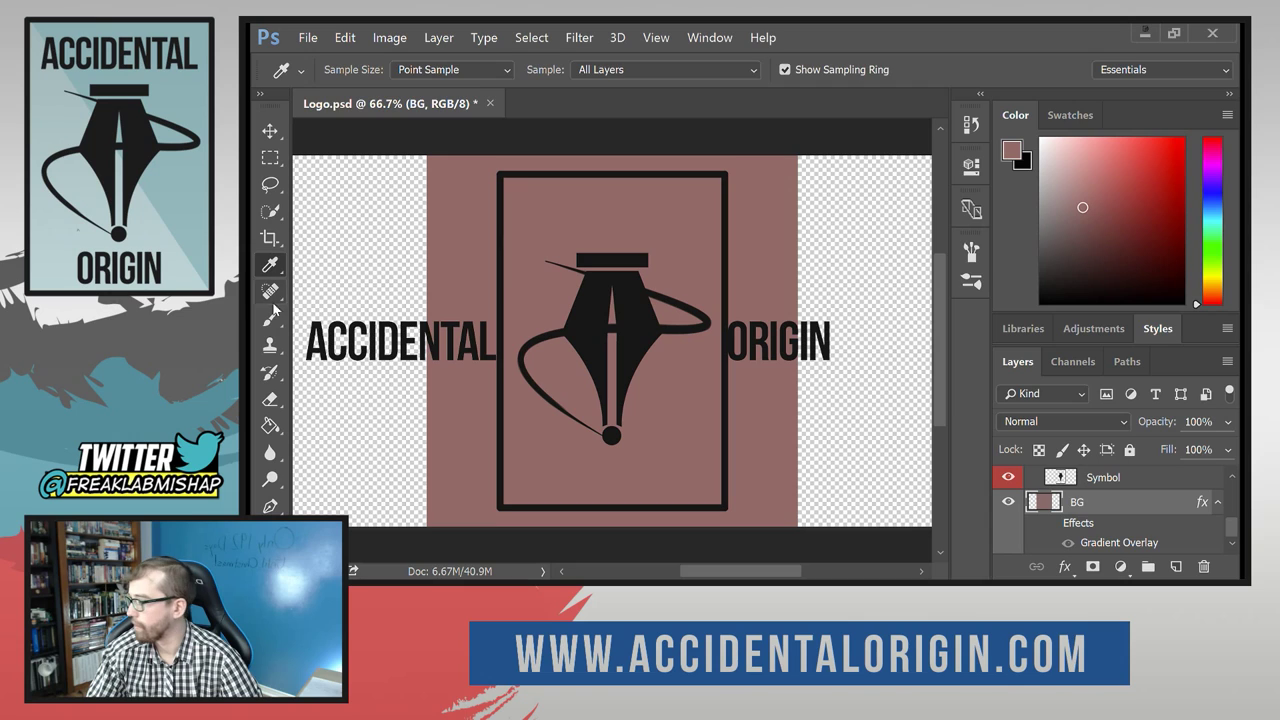
left_click(271, 320)
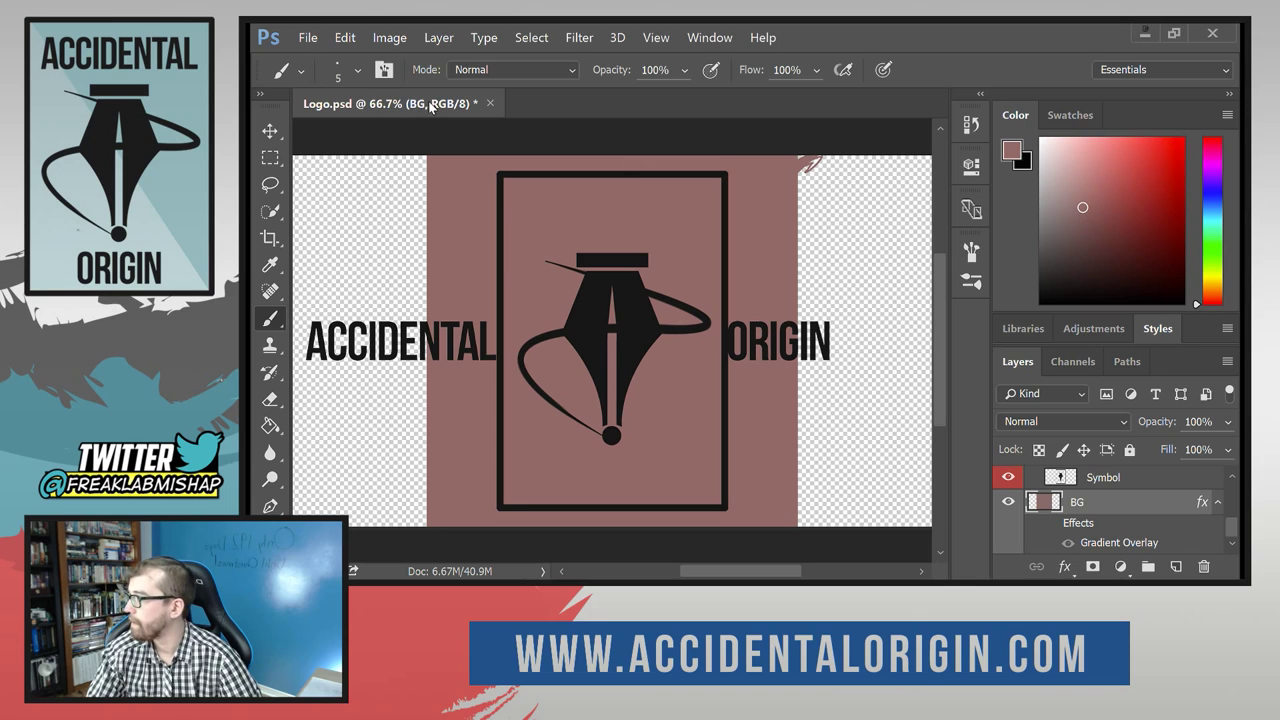
Set the Brush to a hard round tip of 40 px.
left_click(338, 72)
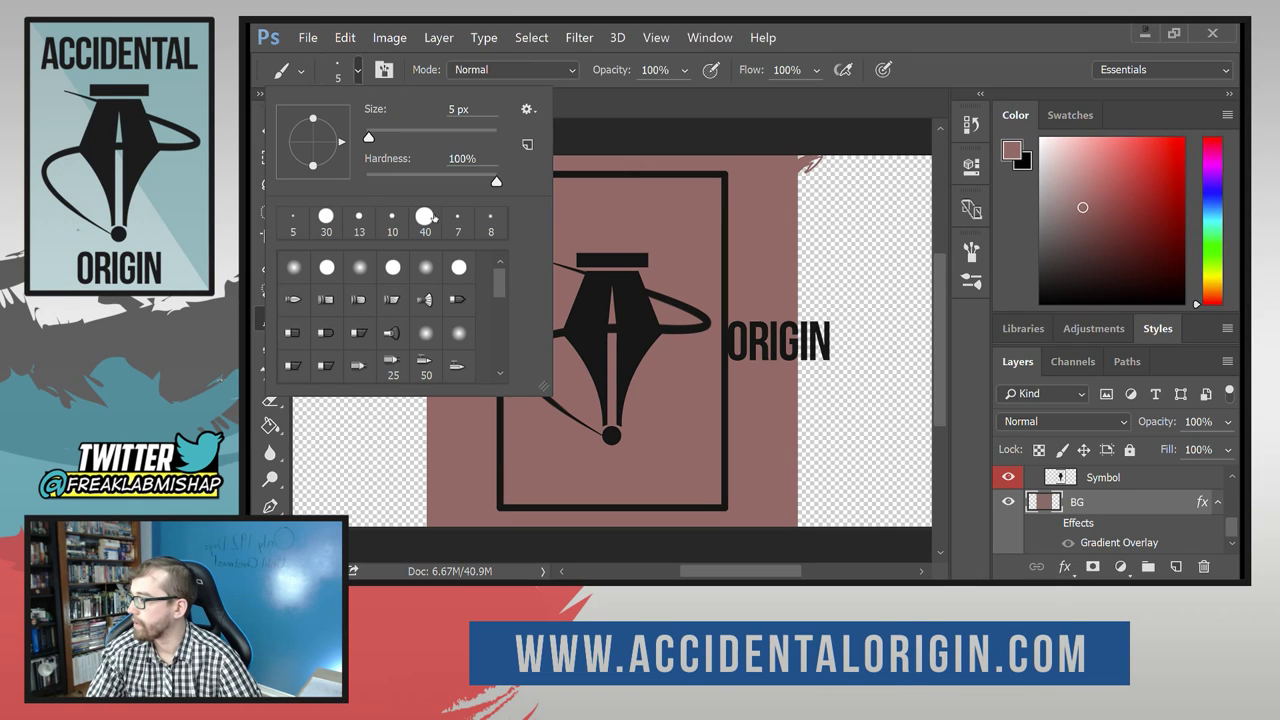
left_click(326, 217)
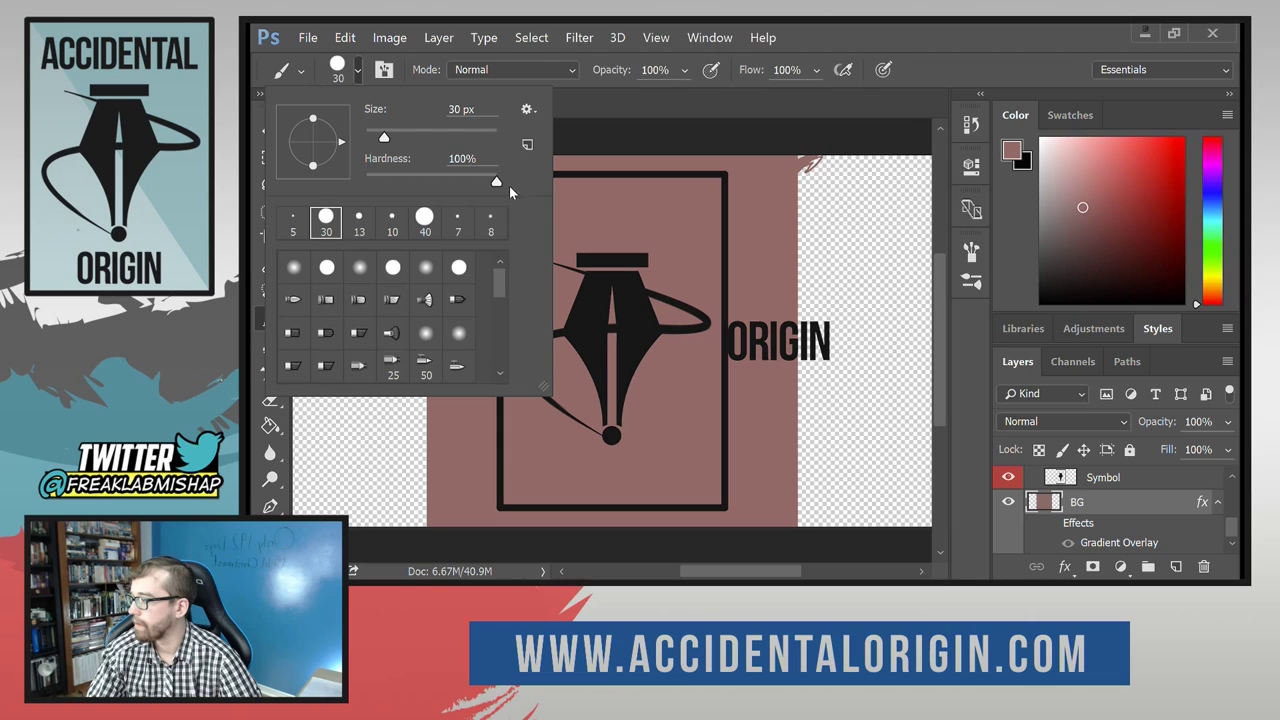
left_click(426, 219)
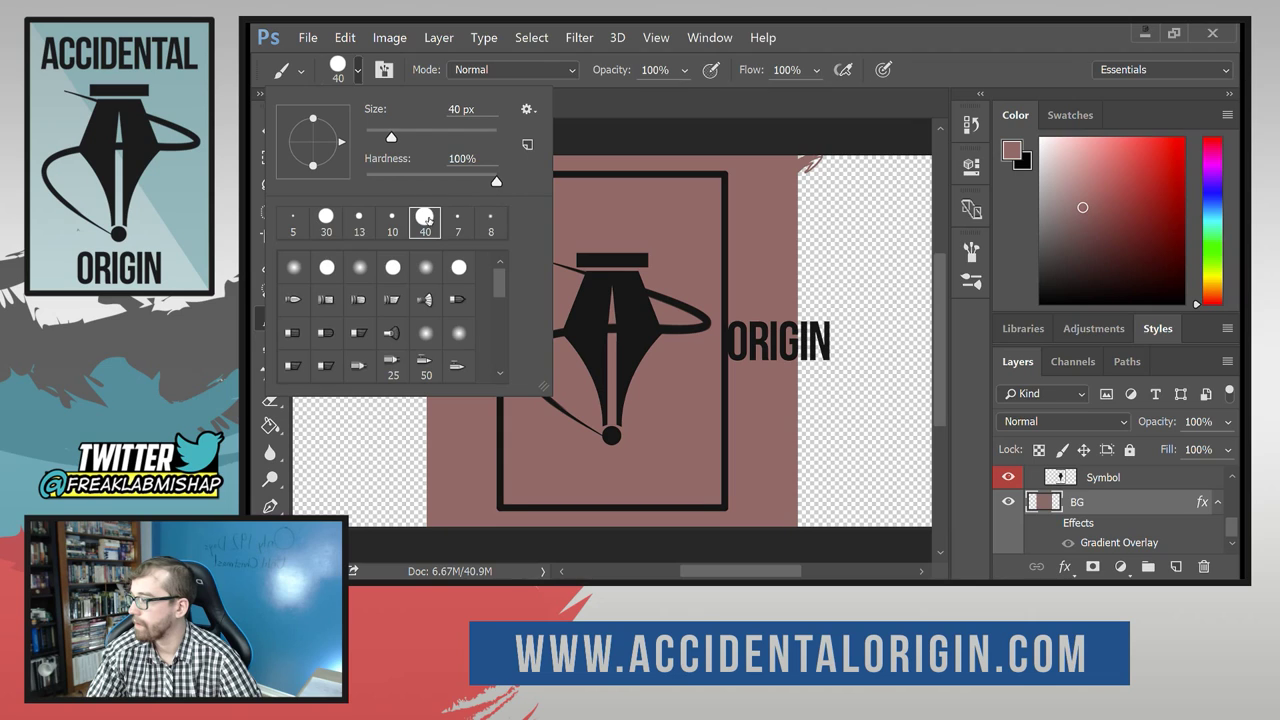
left_click(293, 220)
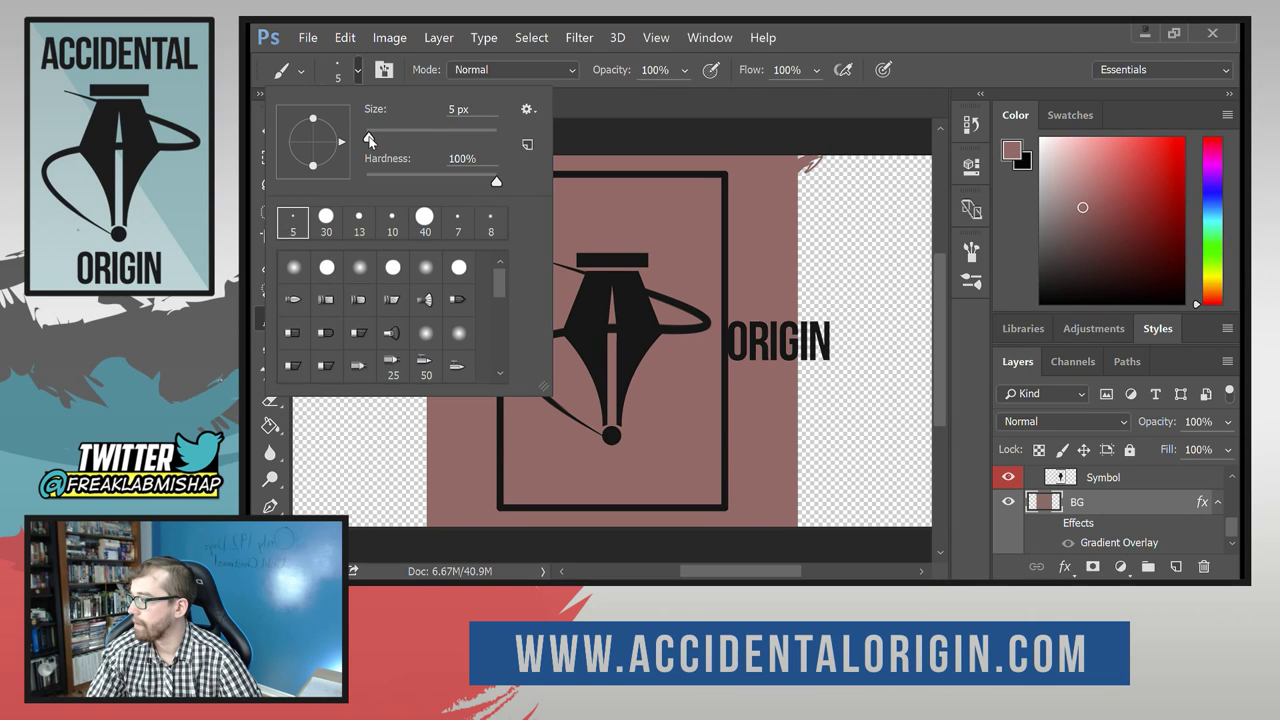
left_click_drag(371, 134, 391, 140)
key("Return")
Paint the transparent area right of the frame on the BG layer with the reddish-brown foreground colour.
mouse_move(830, 160)
left_mouse_down()
mouse_move(778, 202)
mouse_move(775, 188)
mouse_move(784, 174)
mouse_move(778, 248)
mouse_move(872, 168)
mouse_move(796, 259)
mouse_move(807, 272)
mouse_move(912, 161)
mouse_move(871, 220)
mouse_move(812, 260)
mouse_move(796, 302)
mouse_move(879, 188)
mouse_move(808, 296)
left_mouse_up()
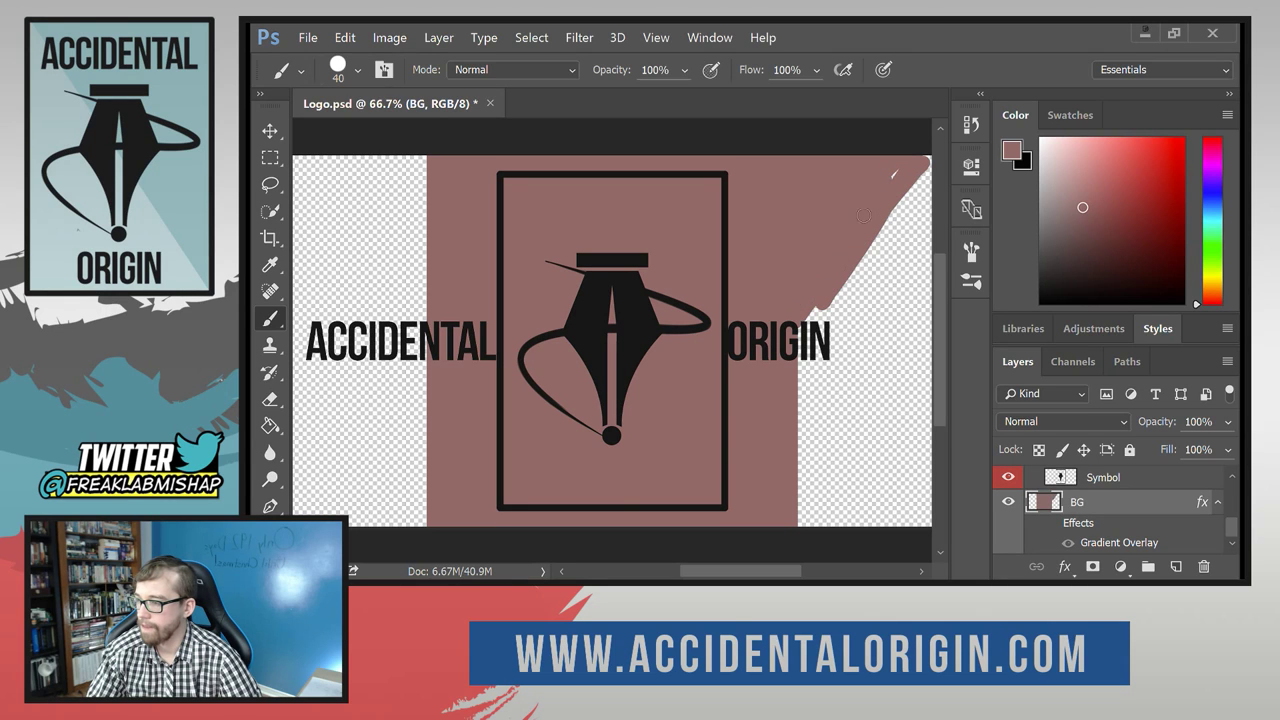
mouse_move(864, 233)
left_mouse_down()
mouse_move(787, 354)
mouse_move(925, 216)
mouse_move(798, 343)
left_mouse_up()
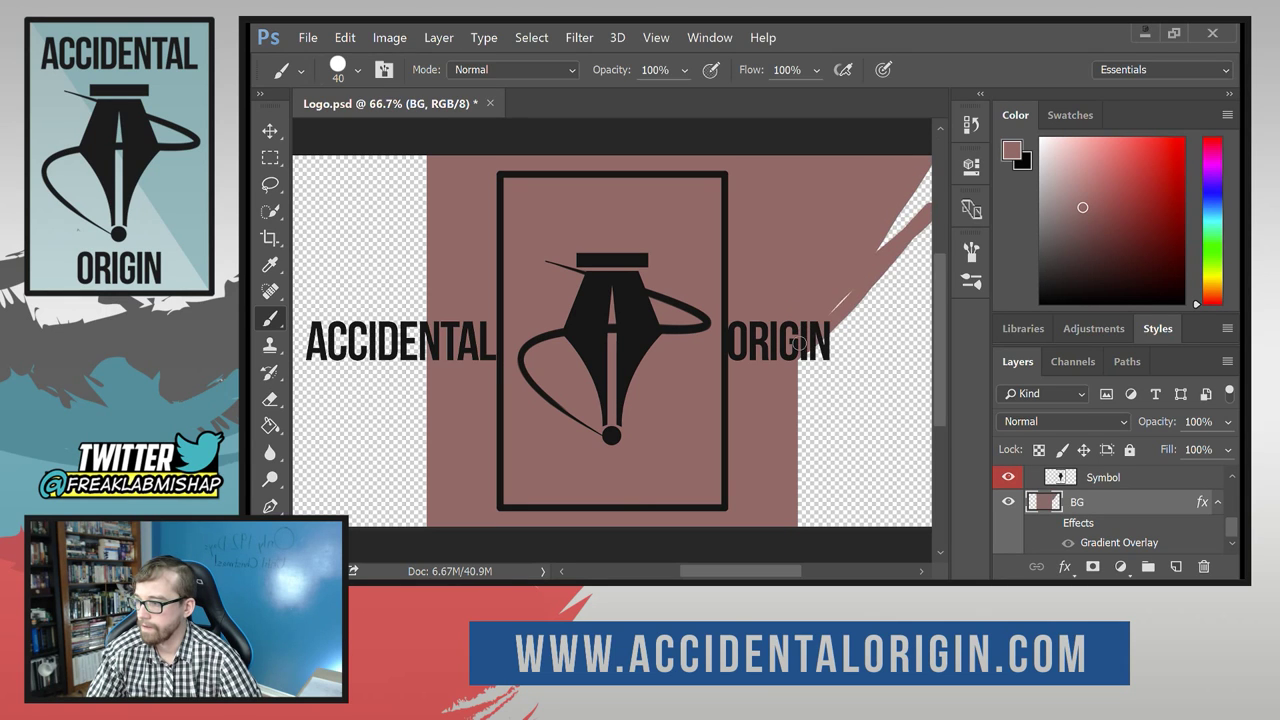
mouse_move(908, 214)
left_mouse_down()
mouse_move(928, 187)
mouse_move(908, 245)
mouse_move(788, 374)
left_mouse_up()
mouse_move(930, 209)
left_mouse_down()
mouse_move(919, 301)
mouse_move(912, 254)
mouse_move(929, 290)
mouse_move(945, 486)
mouse_move(929, 481)
mouse_move(916, 508)
mouse_move(922, 458)
mouse_move(929, 522)
mouse_move(764, 512)
mouse_move(822, 524)
left_mouse_up()
mouse_move(915, 514)
left_mouse_down()
mouse_move(945, 499)
mouse_move(780, 479)
mouse_move(795, 492)
mouse_move(801, 482)
mouse_move(763, 470)
mouse_move(875, 439)
mouse_move(739, 458)
mouse_move(860, 425)
left_mouse_up()
mouse_move(766, 435)
left_mouse_down()
mouse_move(845, 423)
mouse_move(901, 377)
mouse_move(957, 373)
mouse_move(872, 357)
mouse_move(827, 380)
mouse_move(922, 304)
mouse_move(888, 326)
mouse_move(914, 354)
left_mouse_up()
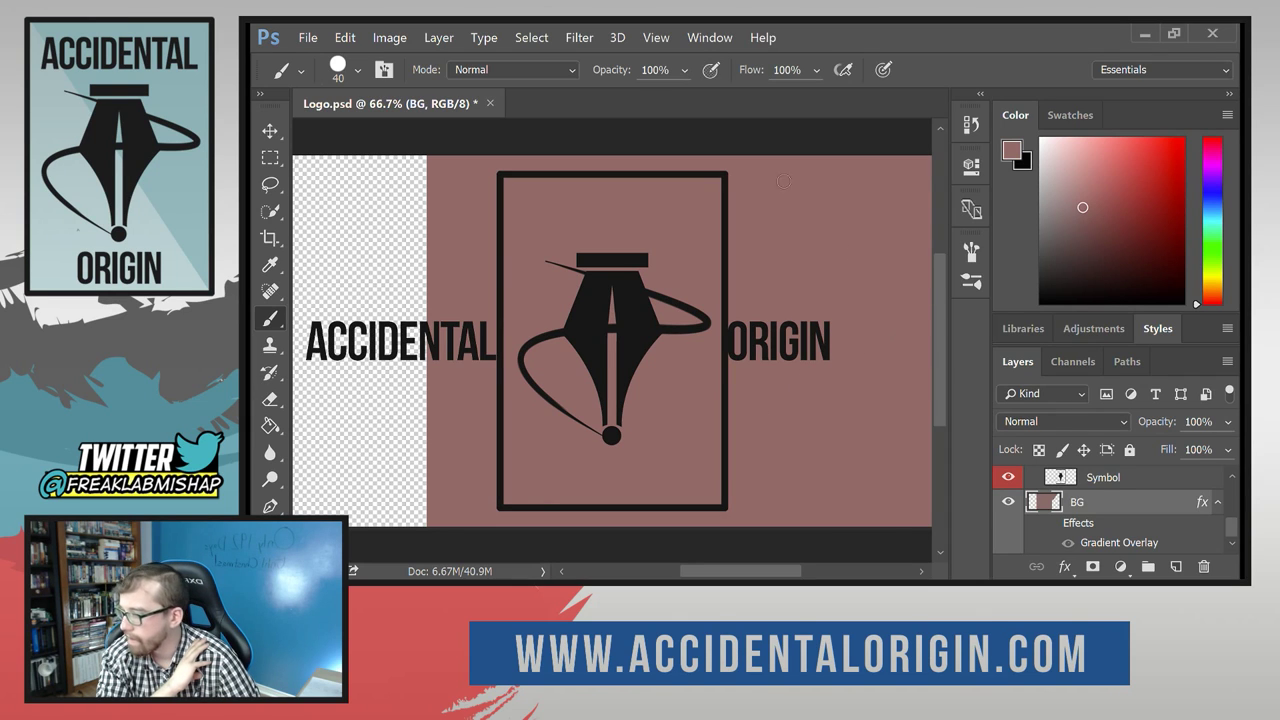
Paint the transparent area left of the frame, behind ACCIDENTAL, with the same reddish-brown.
mouse_move(783, 181)
left_mouse_down()
mouse_move(420, 183)
mouse_move(356, 161)
mouse_move(298, 153)
left_mouse_up()
mouse_move(294, 197)
left_mouse_down()
mouse_move(310, 240)
mouse_move(253, 292)
mouse_move(409, 246)
mouse_move(382, 236)
mouse_move(338, 250)
mouse_move(414, 202)
mouse_move(342, 248)
mouse_move(420, 230)
mouse_move(388, 258)
mouse_move(439, 205)
mouse_move(436, 187)
mouse_move(382, 213)
left_mouse_up()
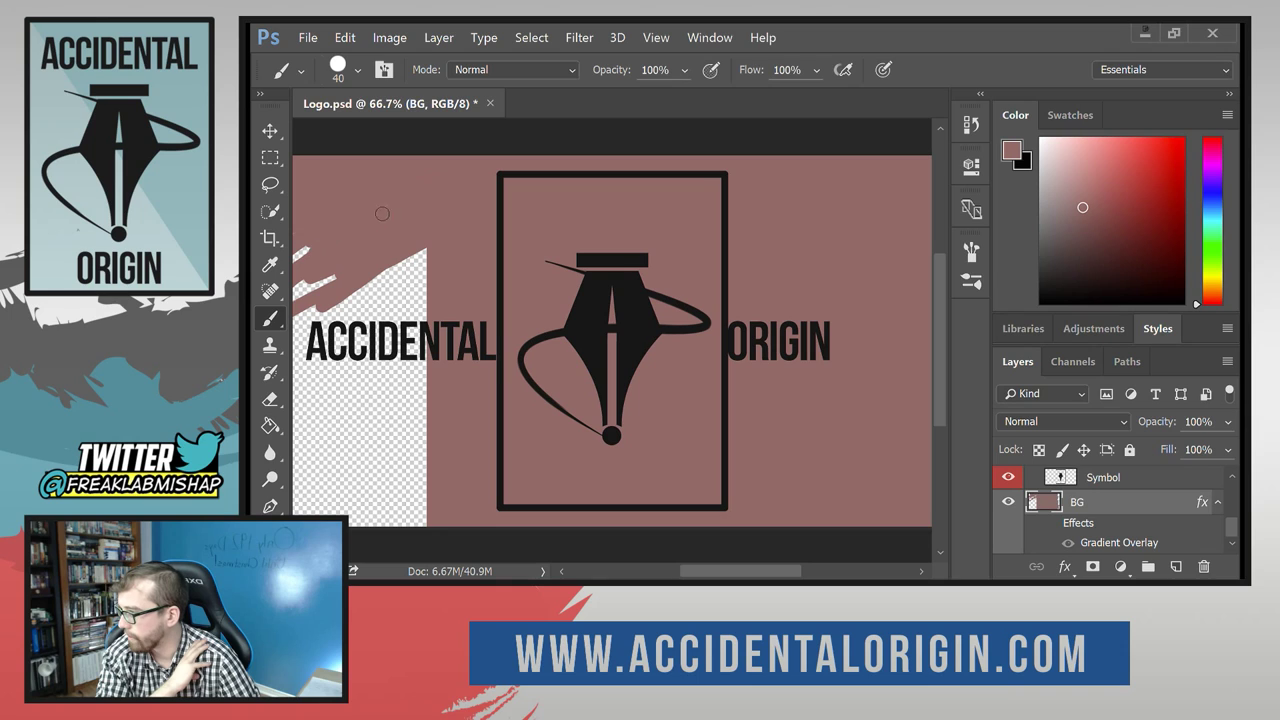
mouse_move(310, 285)
left_mouse_down()
mouse_move(296, 306)
mouse_move(300, 440)
mouse_move(318, 318)
mouse_move(296, 446)
mouse_move(310, 450)
left_mouse_up()
mouse_move(401, 231)
left_mouse_down()
mouse_move(337, 438)
mouse_move(307, 409)
mouse_move(315, 417)
mouse_move(314, 384)
mouse_move(356, 299)
mouse_move(395, 276)
mouse_move(372, 274)
mouse_move(355, 367)
mouse_move(416, 249)
mouse_move(419, 263)
mouse_move(350, 336)
mouse_move(340, 402)
mouse_move(346, 375)
mouse_move(357, 389)
mouse_move(445, 255)
mouse_move(429, 238)
mouse_move(407, 277)
mouse_move(401, 360)
mouse_move(411, 423)
mouse_move(431, 370)
mouse_move(423, 447)
left_mouse_up()
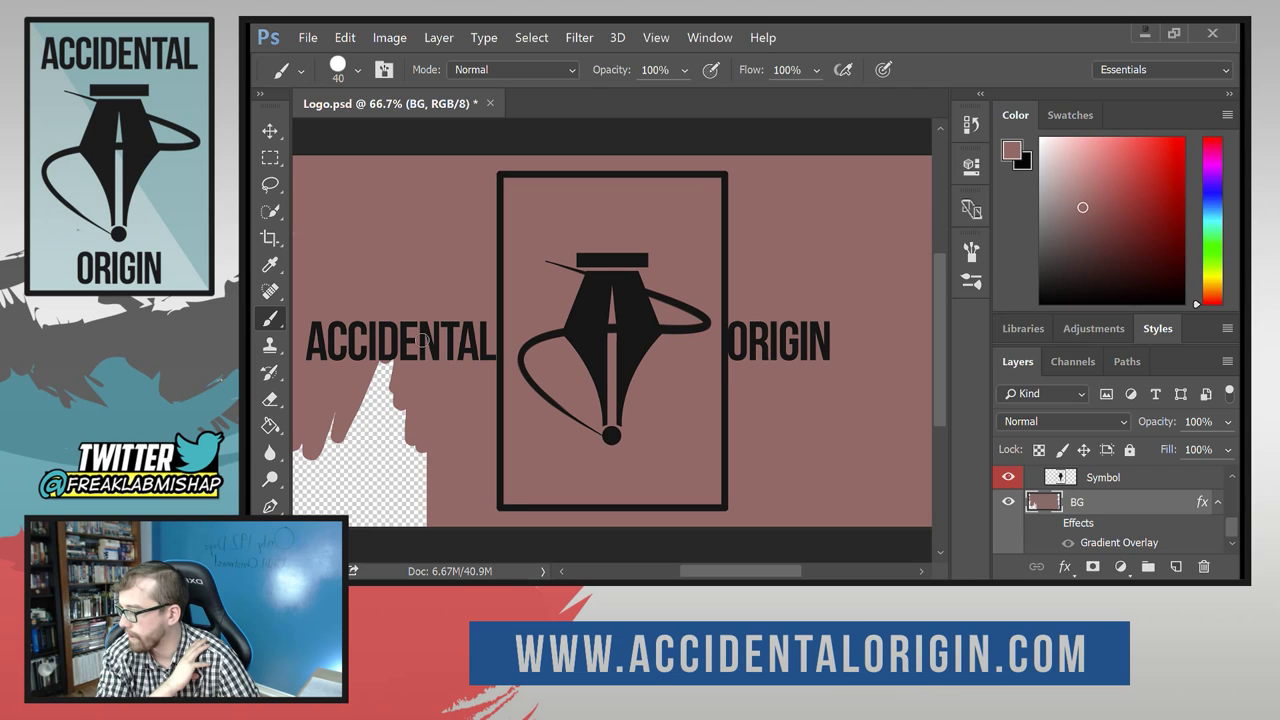
mouse_move(422, 338)
left_mouse_down()
mouse_move(413, 540)
mouse_move(426, 509)
mouse_move(408, 522)
mouse_move(418, 478)
mouse_move(416, 527)
mouse_move(357, 520)
mouse_move(435, 497)
mouse_move(412, 480)
mouse_move(452, 477)
mouse_move(358, 470)
mouse_move(320, 489)
mouse_move(302, 472)
mouse_move(277, 475)
mouse_move(311, 446)
mouse_move(289, 467)
mouse_move(379, 439)
mouse_move(332, 439)
mouse_move(458, 423)
mouse_move(357, 418)
mouse_move(385, 418)
mouse_move(336, 397)
mouse_move(418, 355)
mouse_move(347, 358)
left_mouse_up()
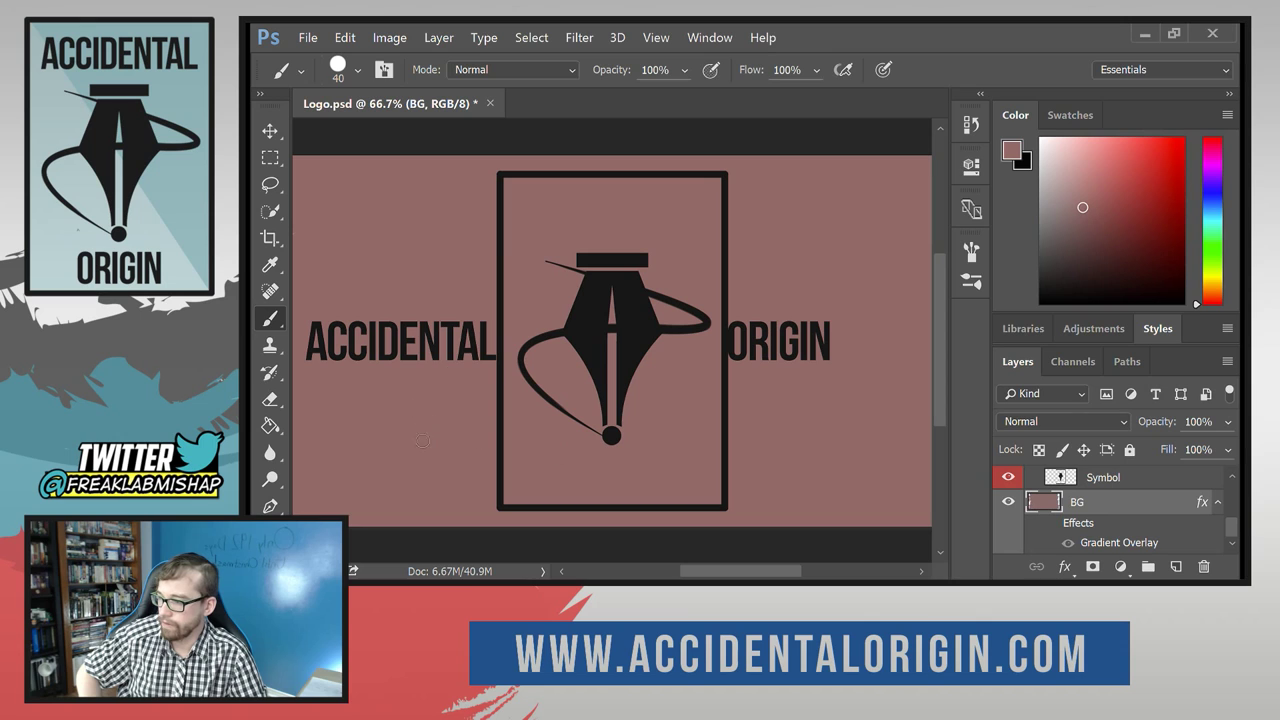
Preview the extended background with the BG layer's effects shown, and hide the effects again.
left_click(1052, 524)
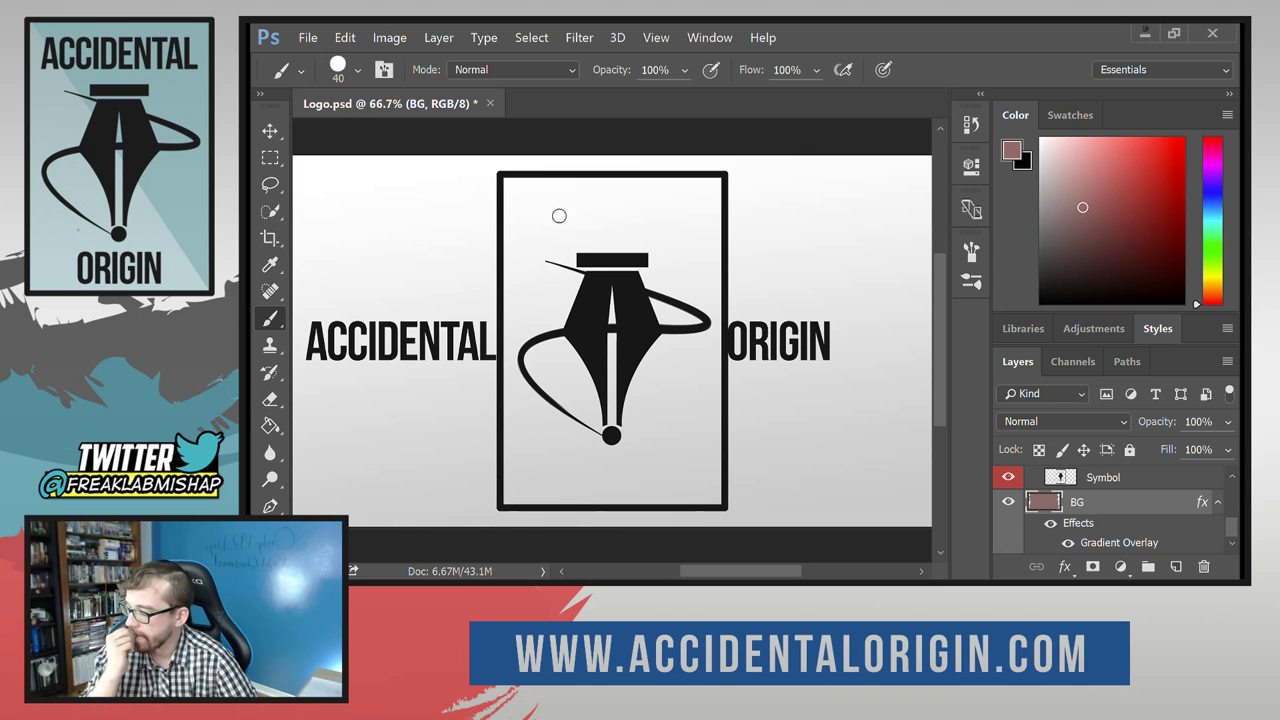
left_click(1103, 480)
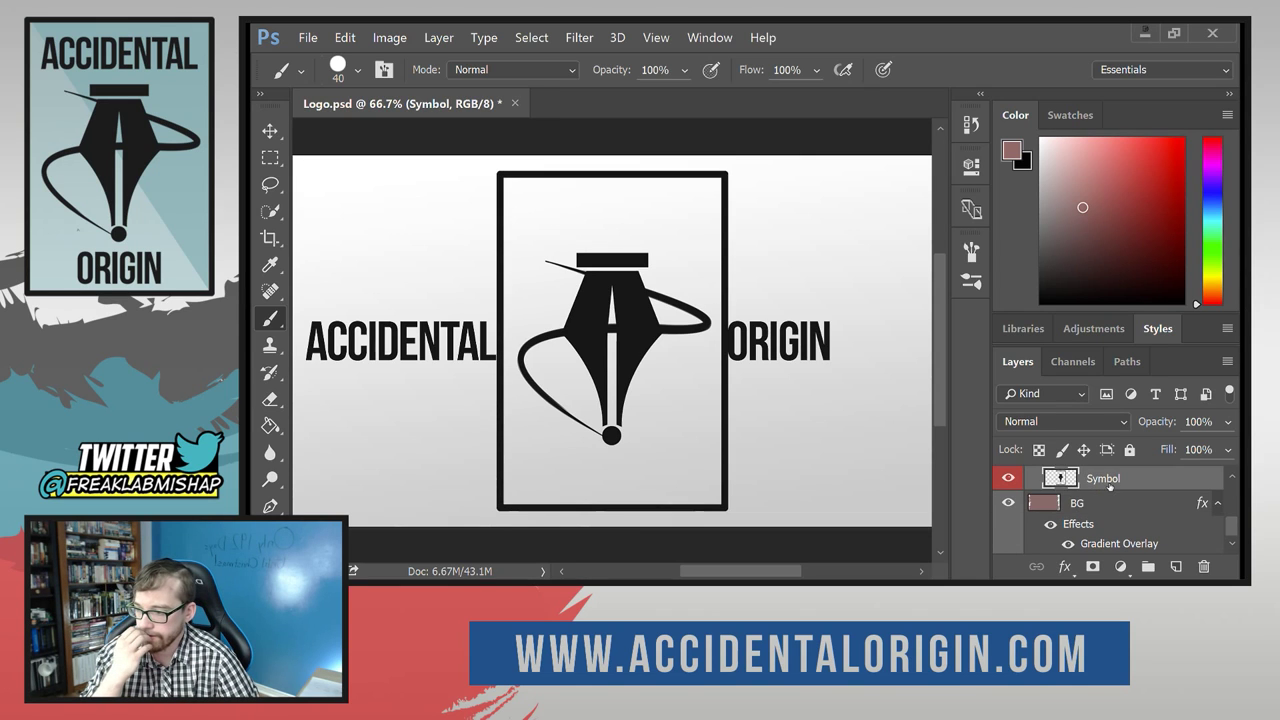
left_click(1063, 505)
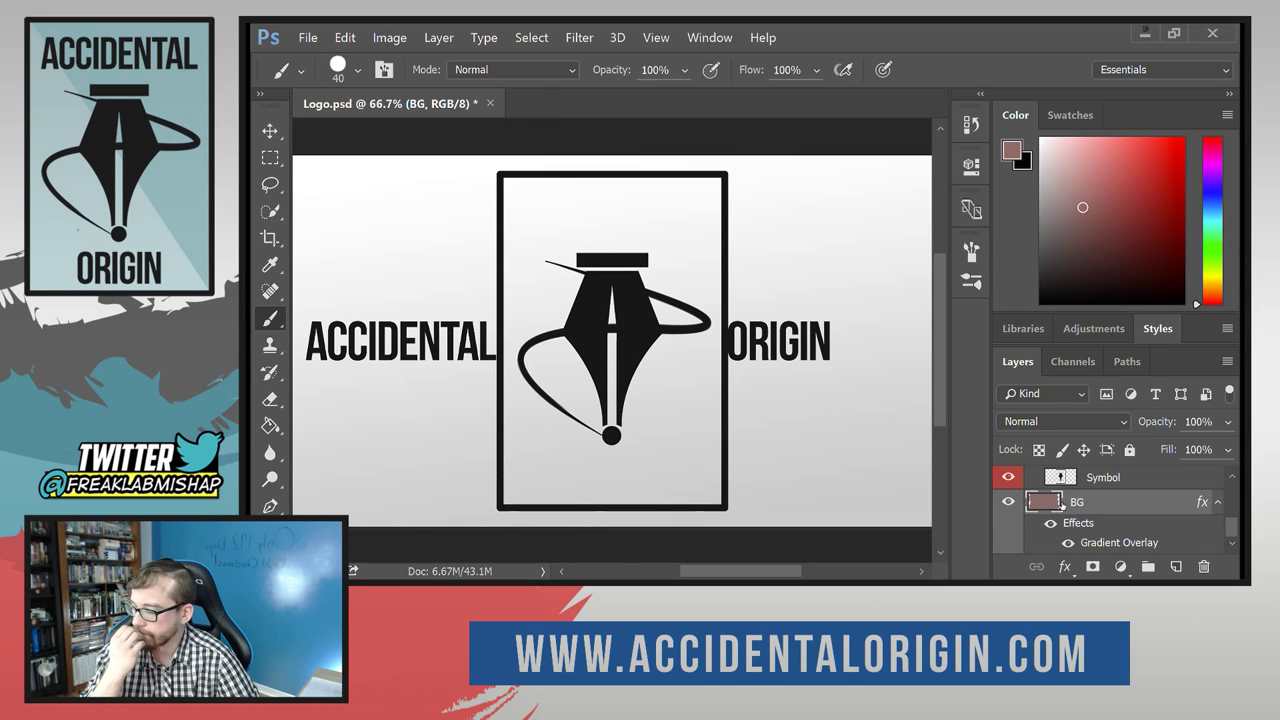
left_click(1050, 523)
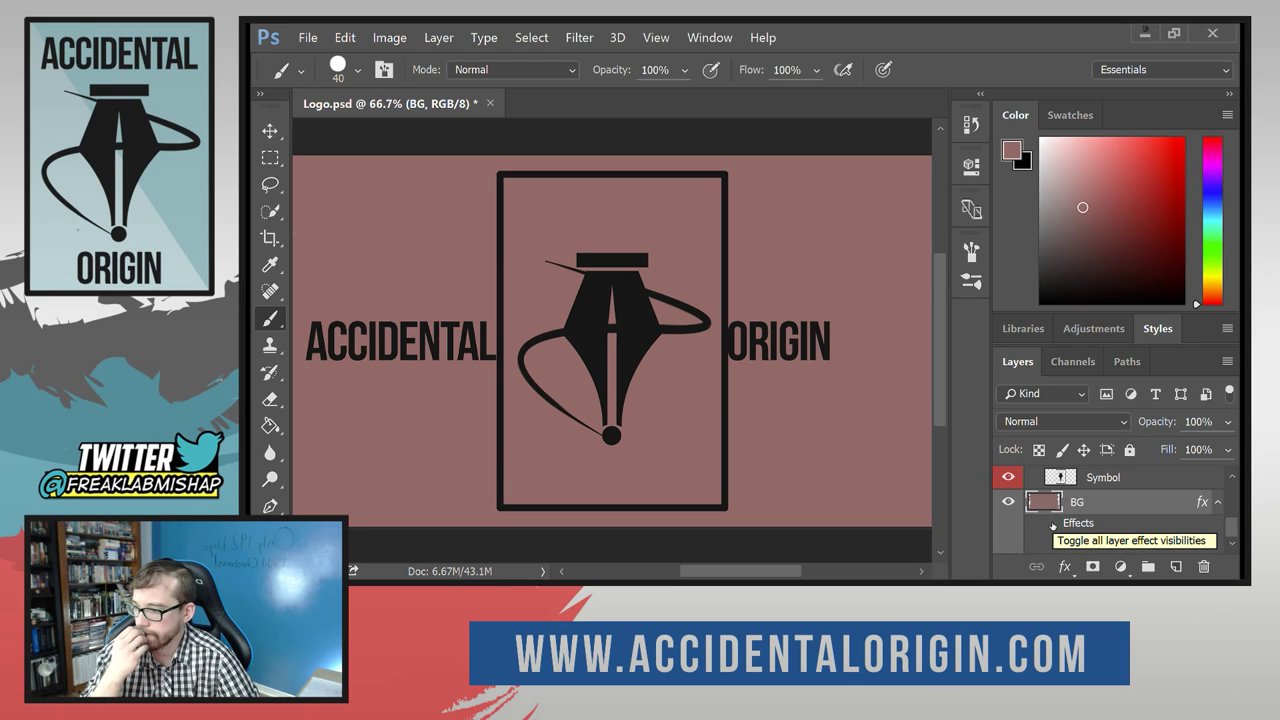
Try trimming the image's transparent pixels on all four sides, and undo the trim.
left_click(390, 37)
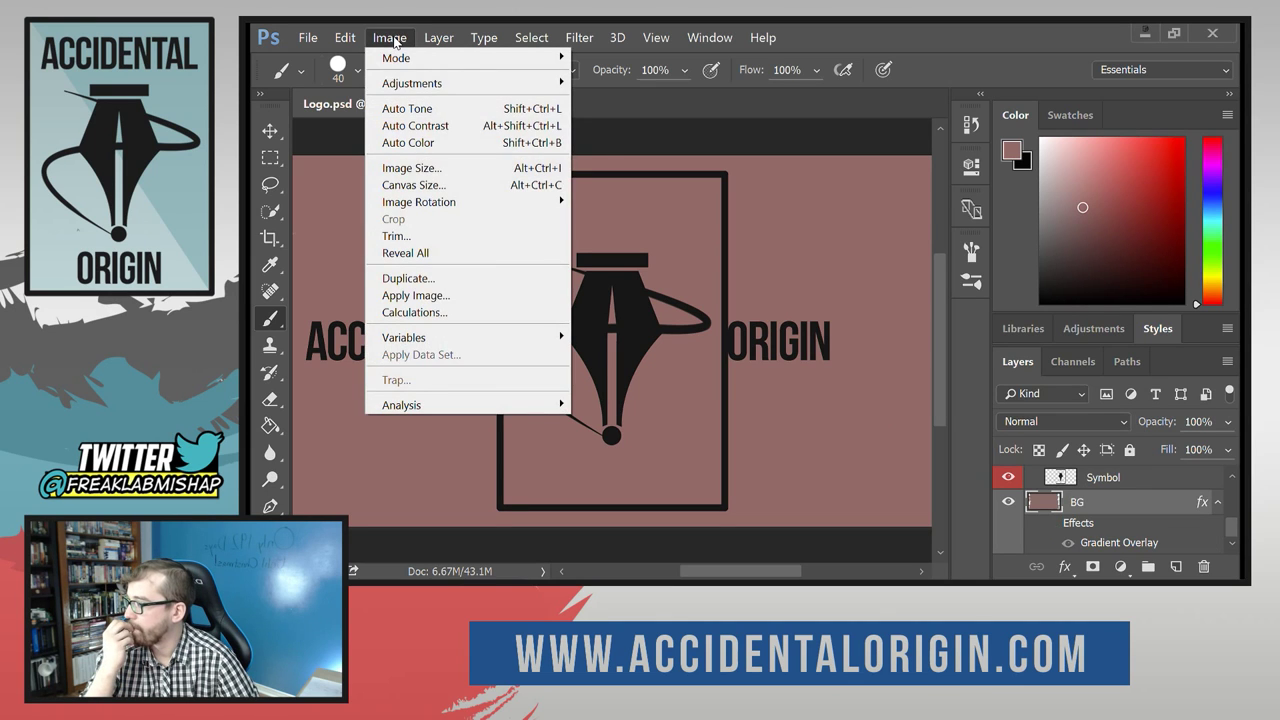
left_click(446, 236)
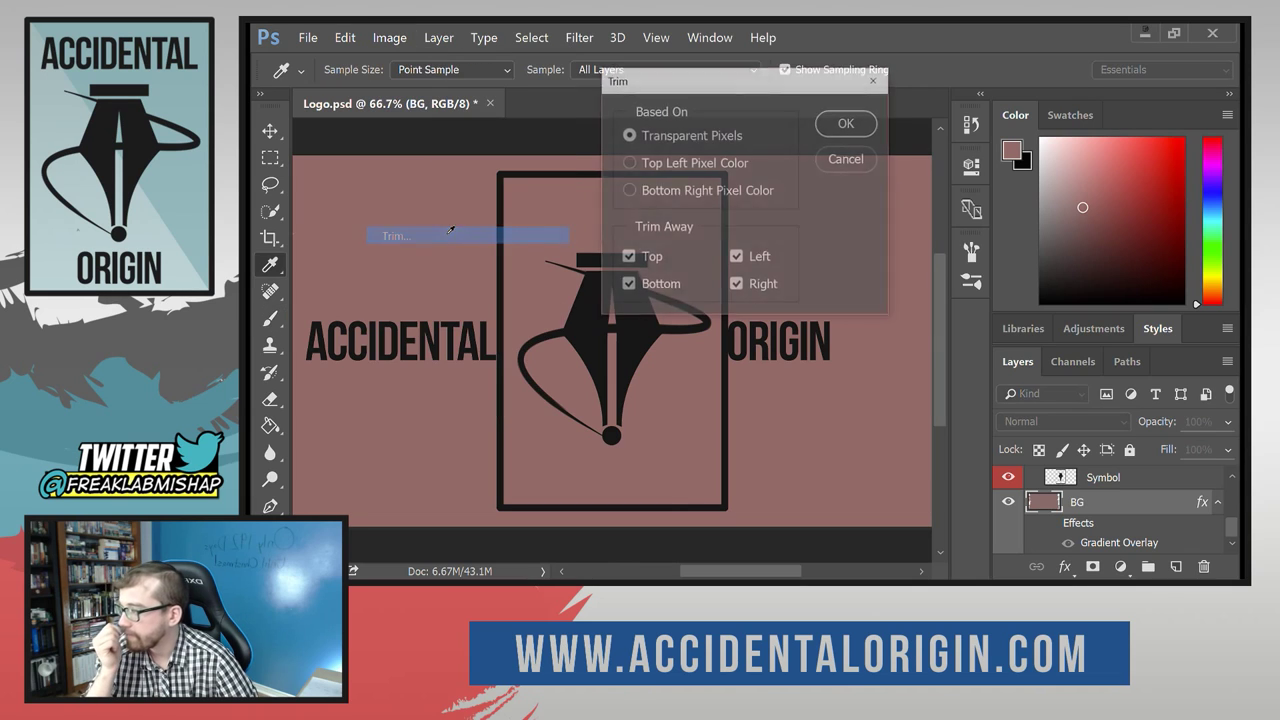
left_click(846, 124)
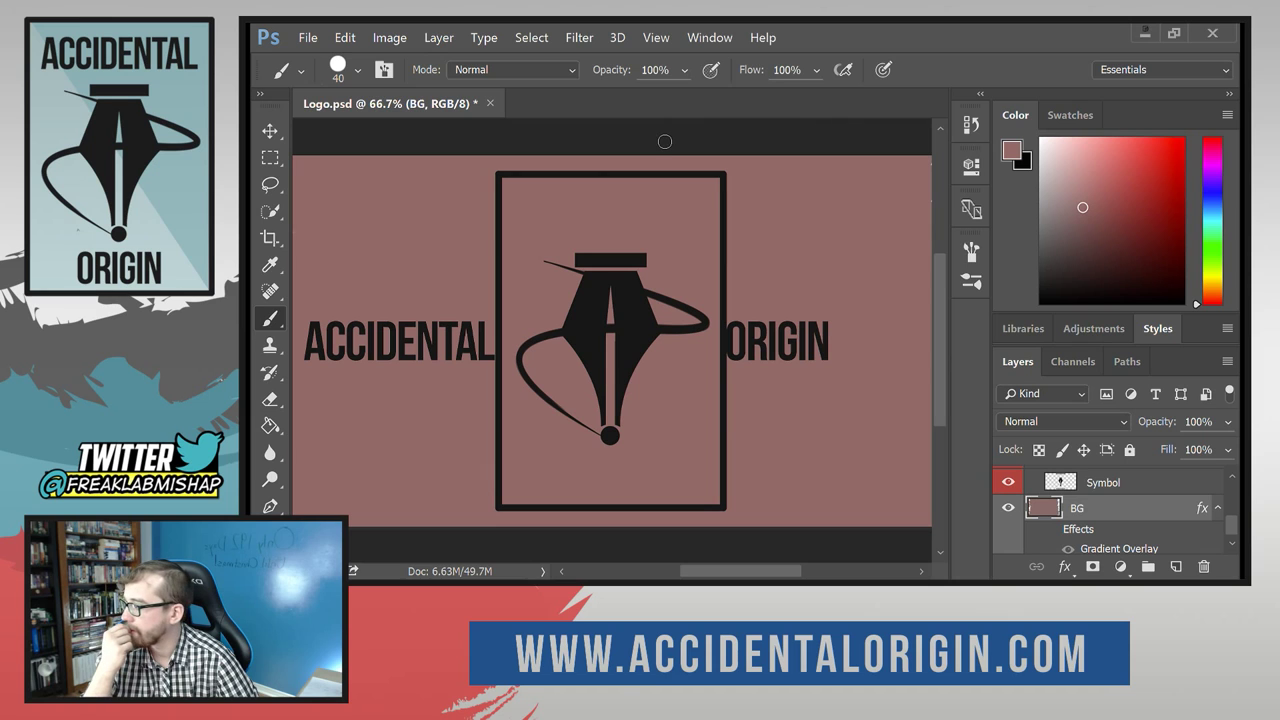
left_click(485, 37)
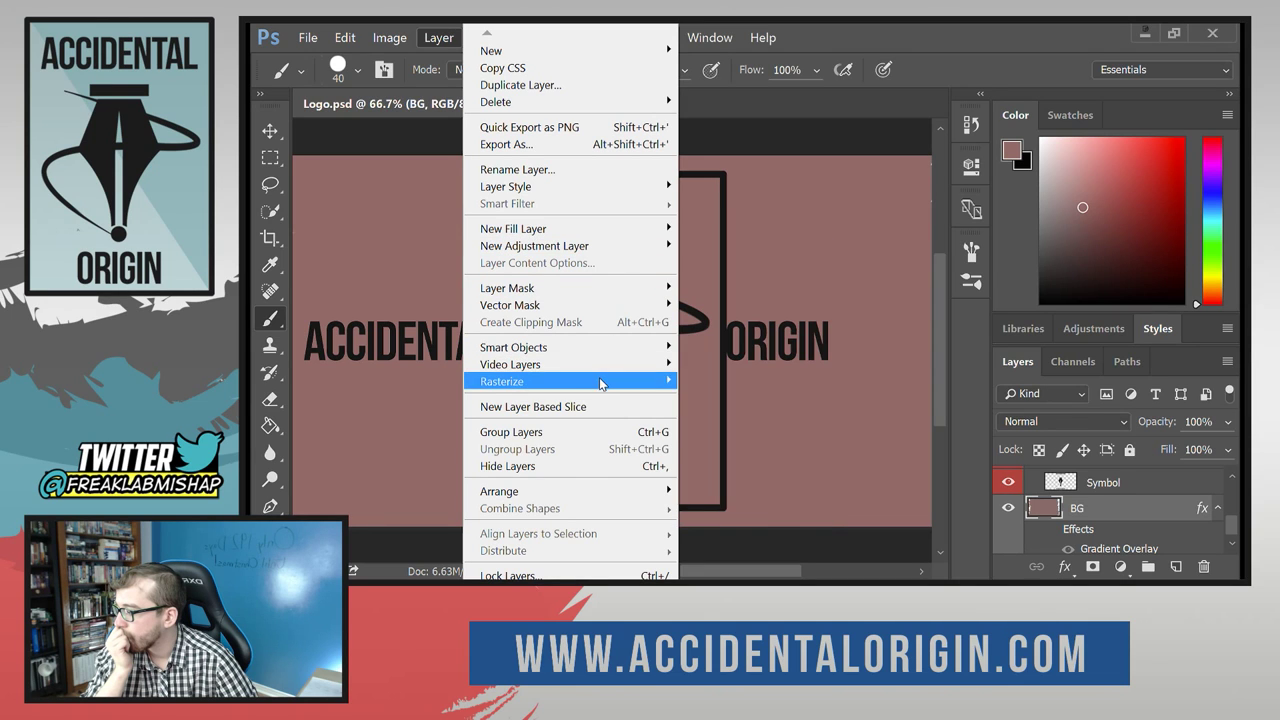
mouse_move(603, 493)
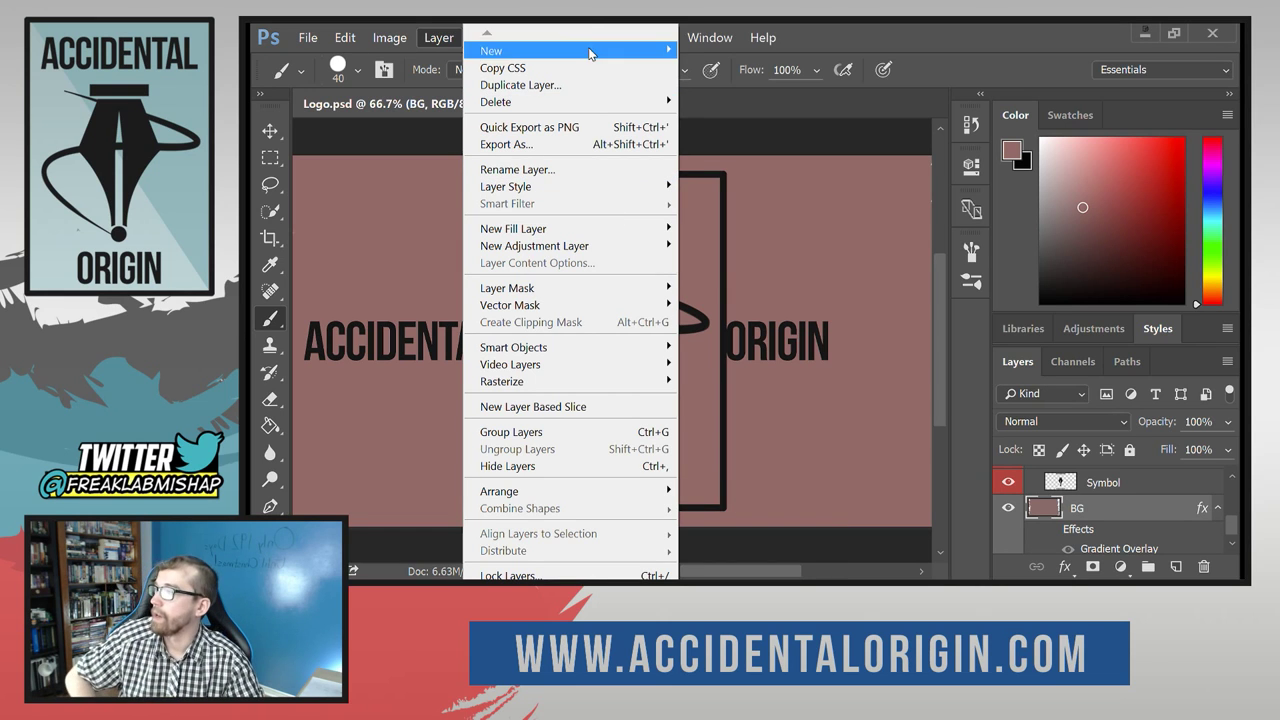
mouse_move(354, 38)
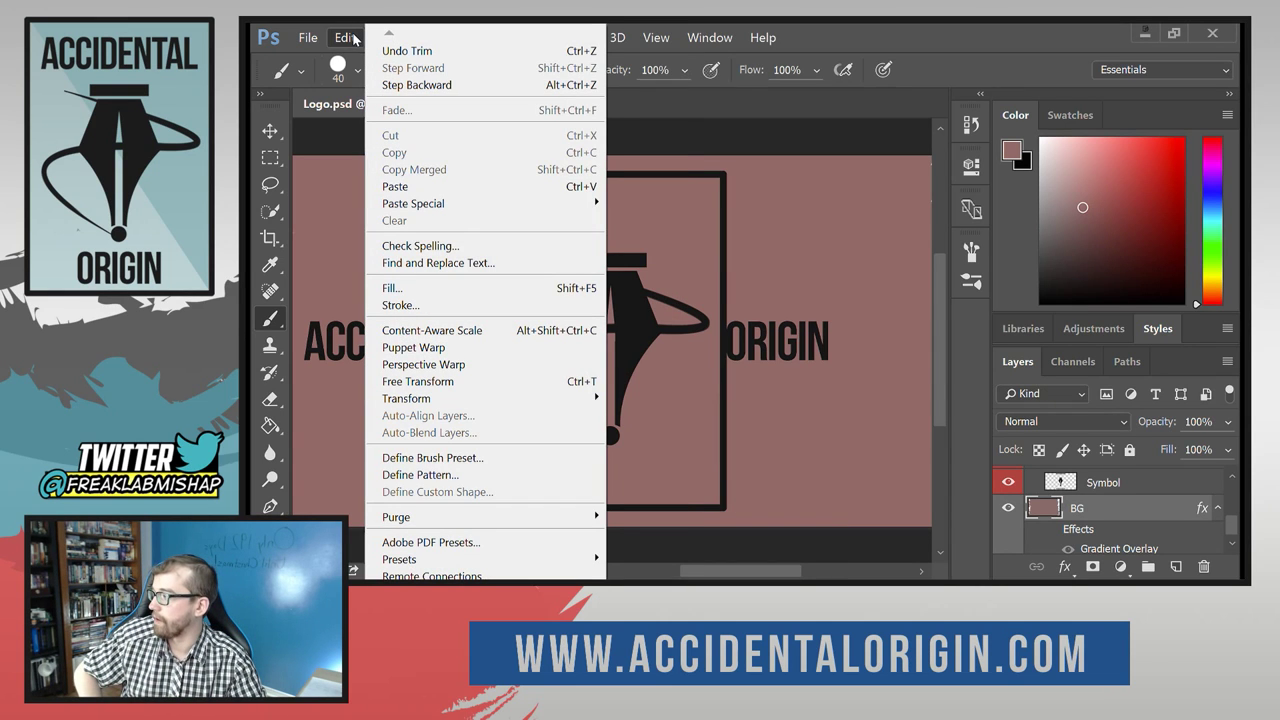
left_click(392, 40)
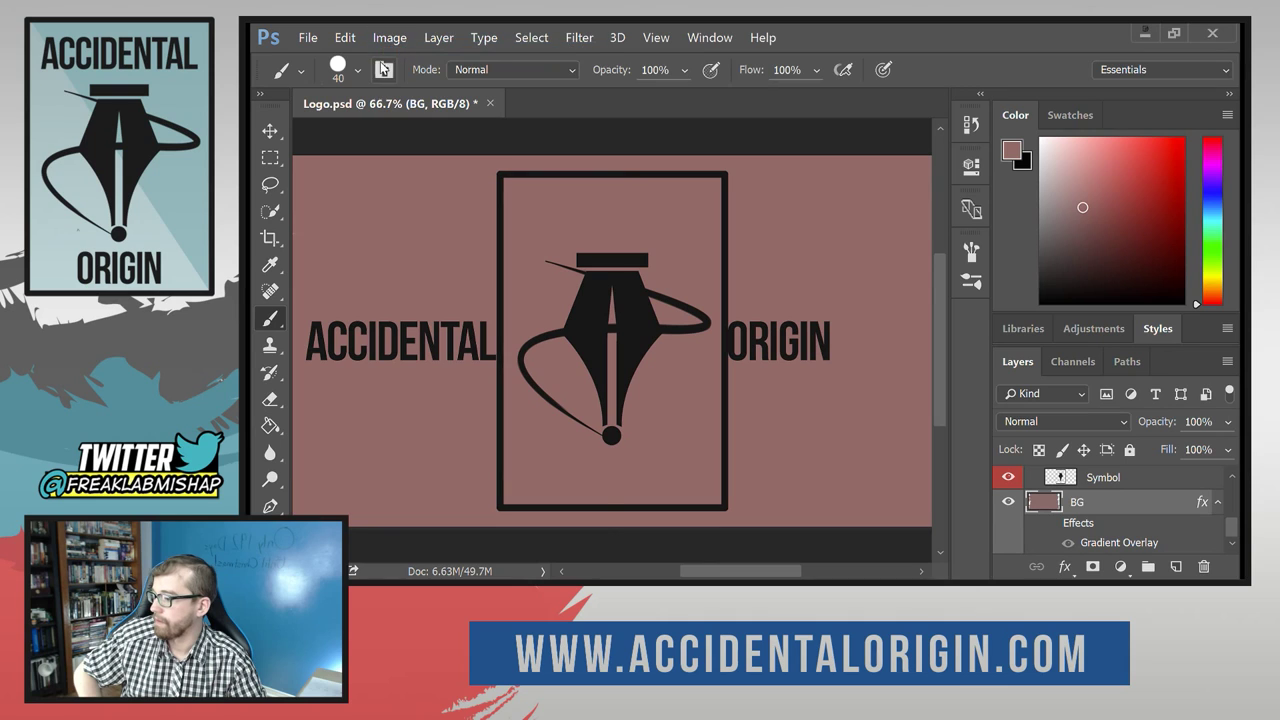
left_click(338, 37)
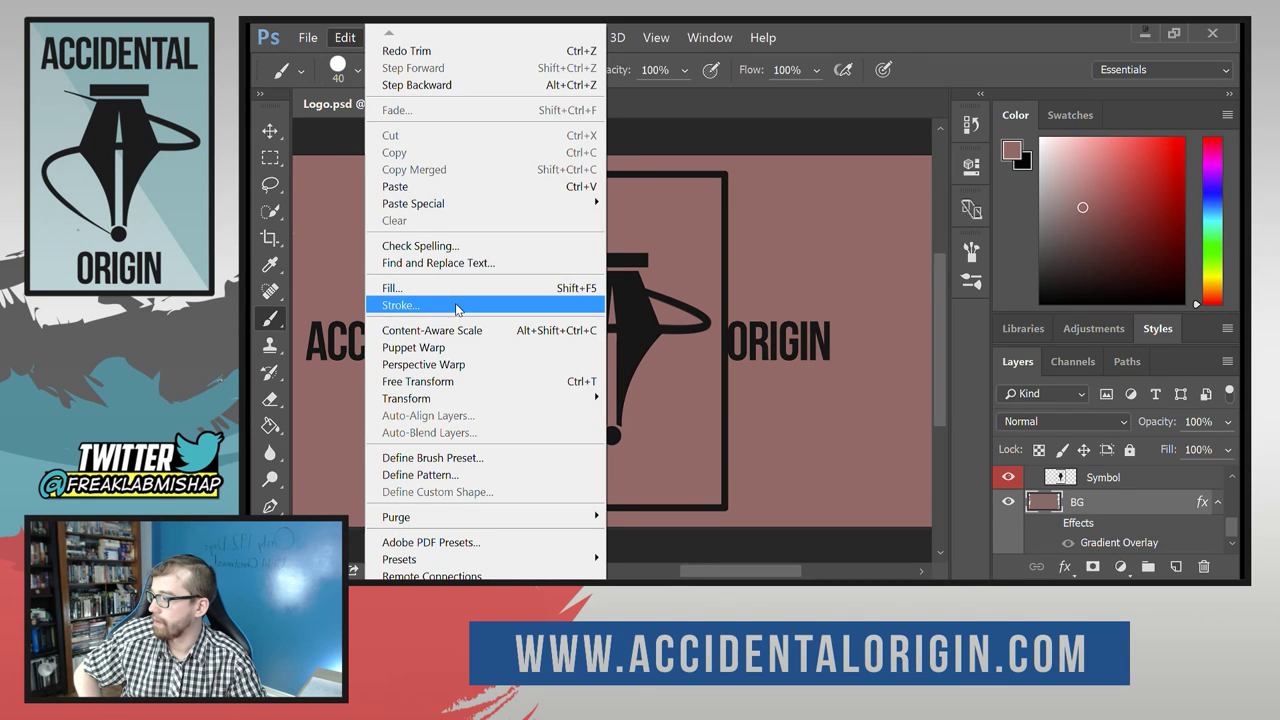
left_click(270, 157)
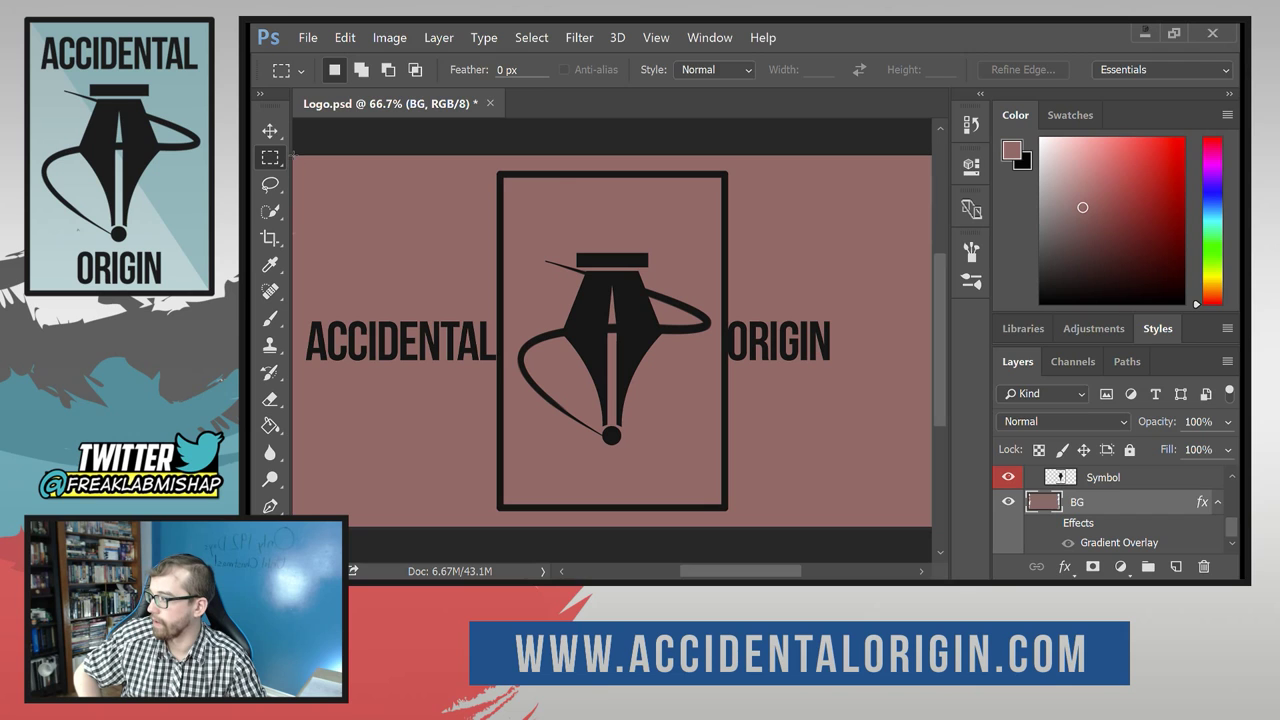
left_click_drag(291, 152, 672, 525)
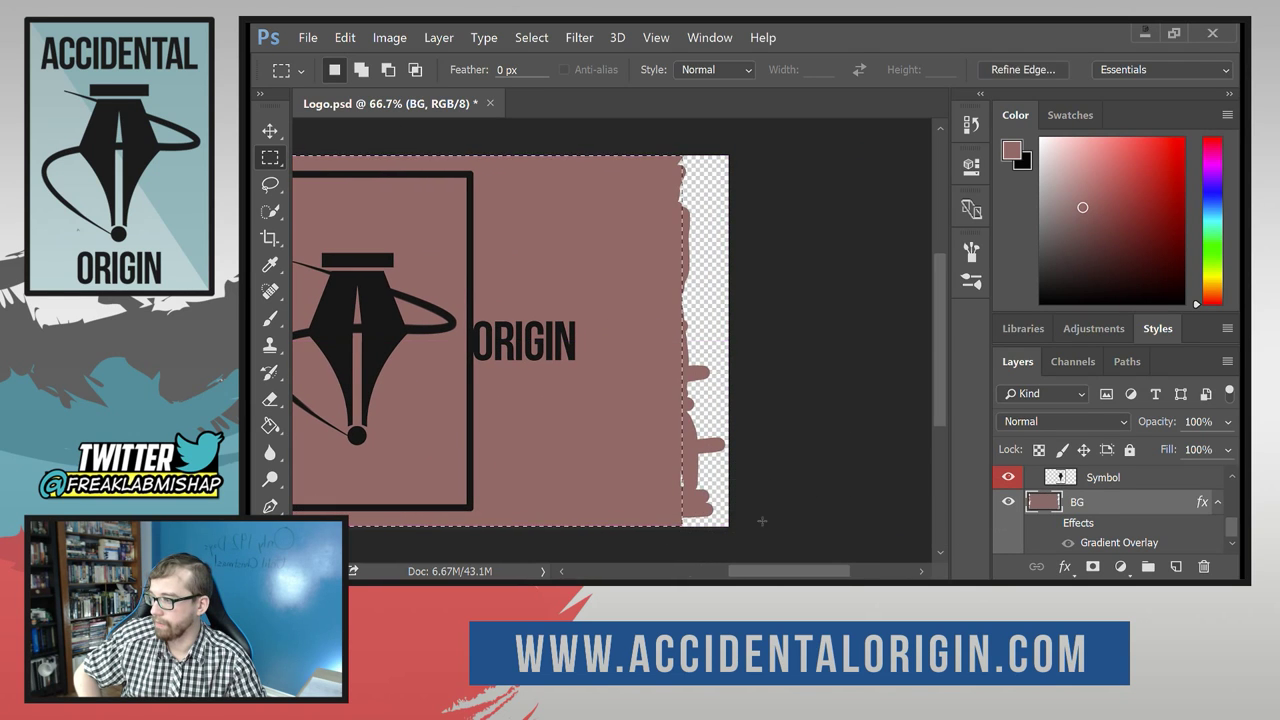
left_click(766, 516)
Brush over the remaining transparent strips along the canvas's left and right edges so the BG fill reaches both sides.
left_click_drag(664, 572, 717, 572)
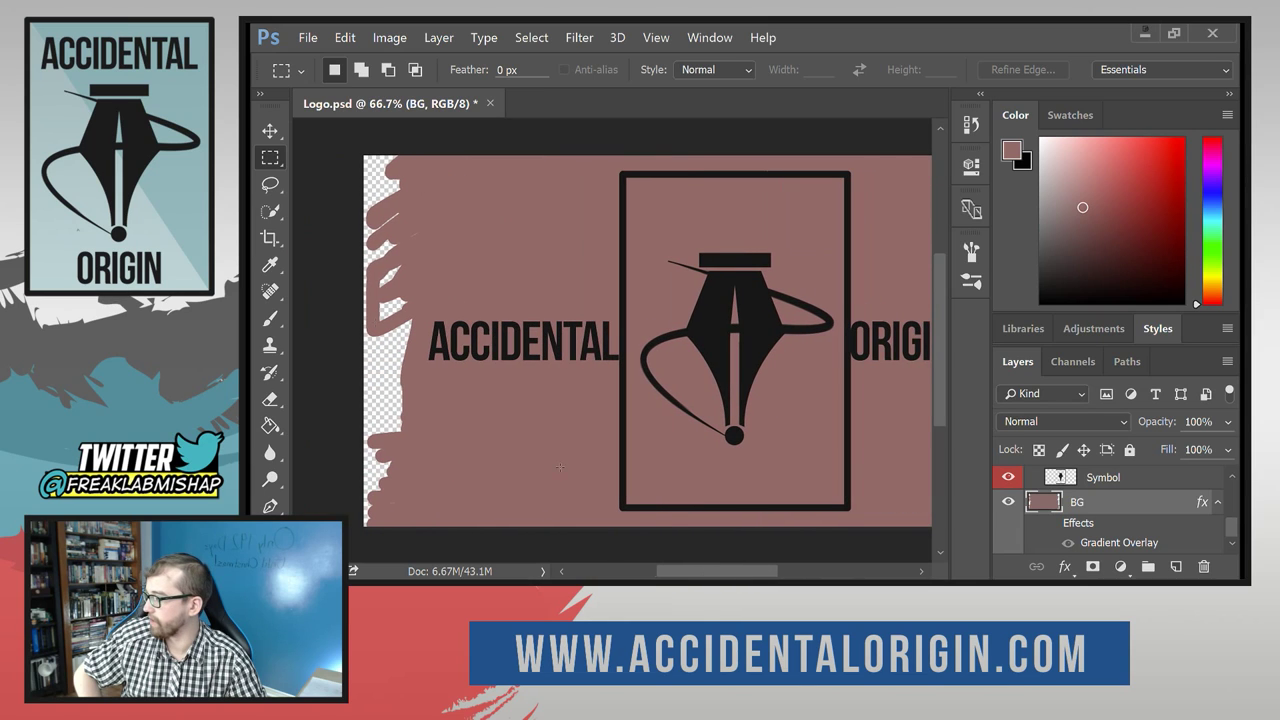
left_click(271, 318)
mouse_move(362, 153)
left_mouse_down()
mouse_move(356, 190)
mouse_move(342, 185)
mouse_move(390, 186)
mouse_move(375, 219)
mouse_move(340, 239)
mouse_move(377, 194)
mouse_move(389, 233)
mouse_move(378, 295)
mouse_move(382, 307)
mouse_move(406, 251)
mouse_move(412, 310)
mouse_move(387, 292)
mouse_move(377, 437)
mouse_move(349, 381)
mouse_move(374, 256)
mouse_move(379, 413)
mouse_move(392, 394)
mouse_move(379, 411)
mouse_move(404, 443)
mouse_move(394, 463)
mouse_move(361, 339)
mouse_move(377, 500)
mouse_move(363, 485)
mouse_move(366, 410)
mouse_move(373, 523)
left_mouse_up()
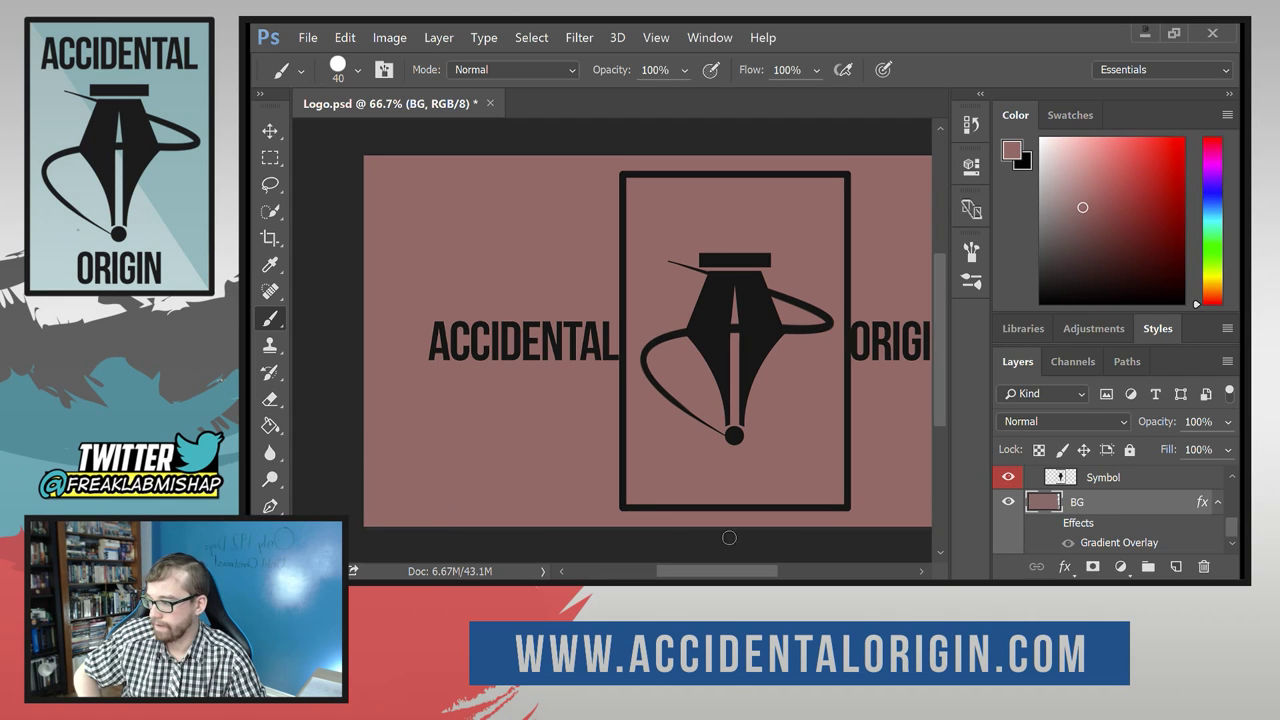
left_click_drag(710, 576, 788, 576)
mouse_move(690, 515)
left_mouse_down()
mouse_move(650, 528)
mouse_move(673, 520)
mouse_move(672, 485)
mouse_move(704, 479)
mouse_move(701, 494)
mouse_move(643, 494)
mouse_move(713, 473)
mouse_move(692, 477)
mouse_move(709, 436)
mouse_move(647, 457)
mouse_move(647, 432)
mouse_move(640, 440)
mouse_move(701, 422)
mouse_move(582, 411)
mouse_move(644, 396)
mouse_move(592, 411)
mouse_move(654, 409)
mouse_move(686, 384)
mouse_move(645, 382)
mouse_move(682, 372)
mouse_move(644, 241)
mouse_move(649, 367)
mouse_move(649, 254)
mouse_move(665, 346)
mouse_move(681, 248)
mouse_move(688, 319)
mouse_move(676, 209)
mouse_move(708, 401)
mouse_move(691, 297)
mouse_move(694, 149)
mouse_move(699, 204)
mouse_move(705, 180)
mouse_move(688, 216)
mouse_move(656, 228)
left_mouse_up()
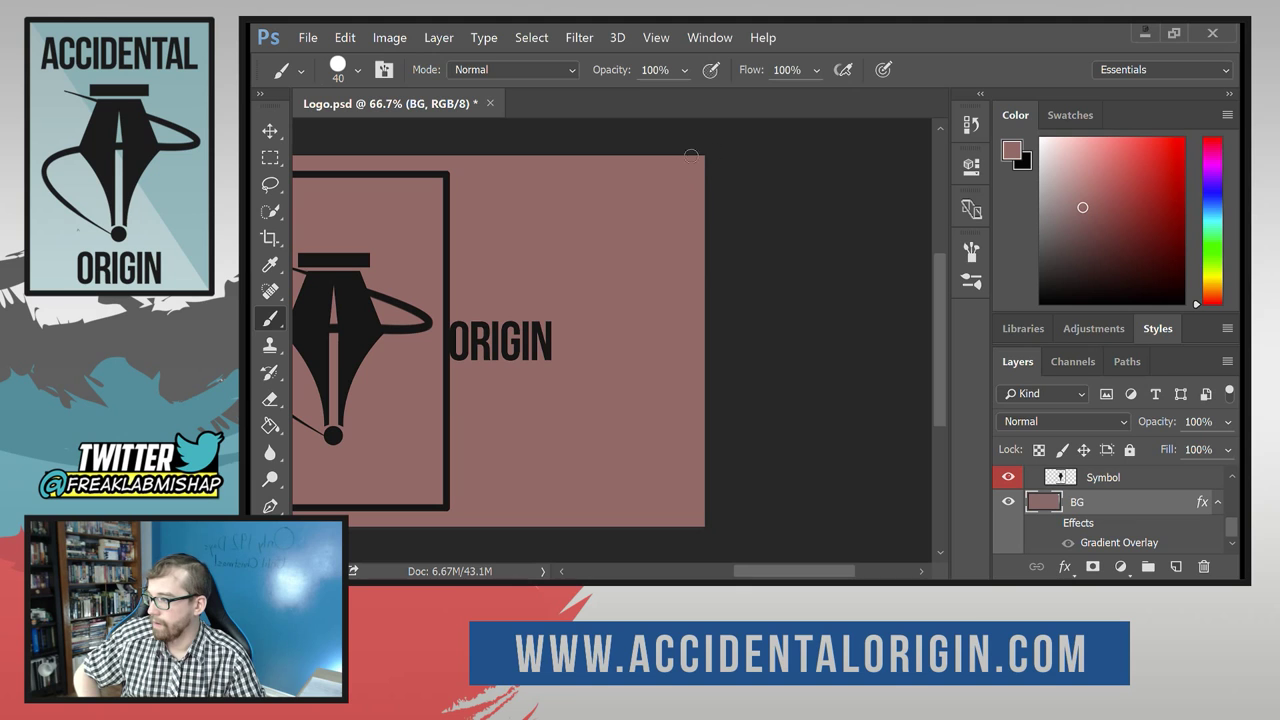
Remove the pen nib from the Symbol layer with a freehand Lasso selection around it, leaving nothing selected.
left_click_drag(766, 571, 689, 573)
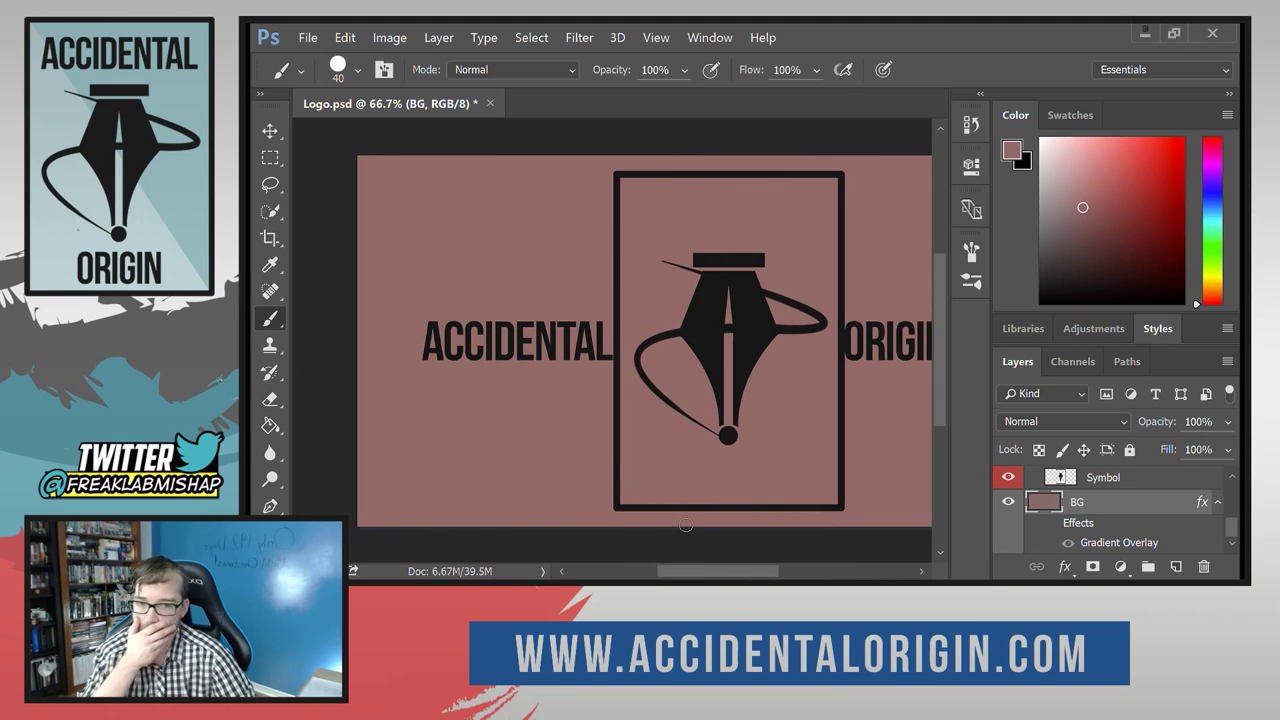
left_click_drag(730, 576, 750, 576)
left_click(1092, 486)
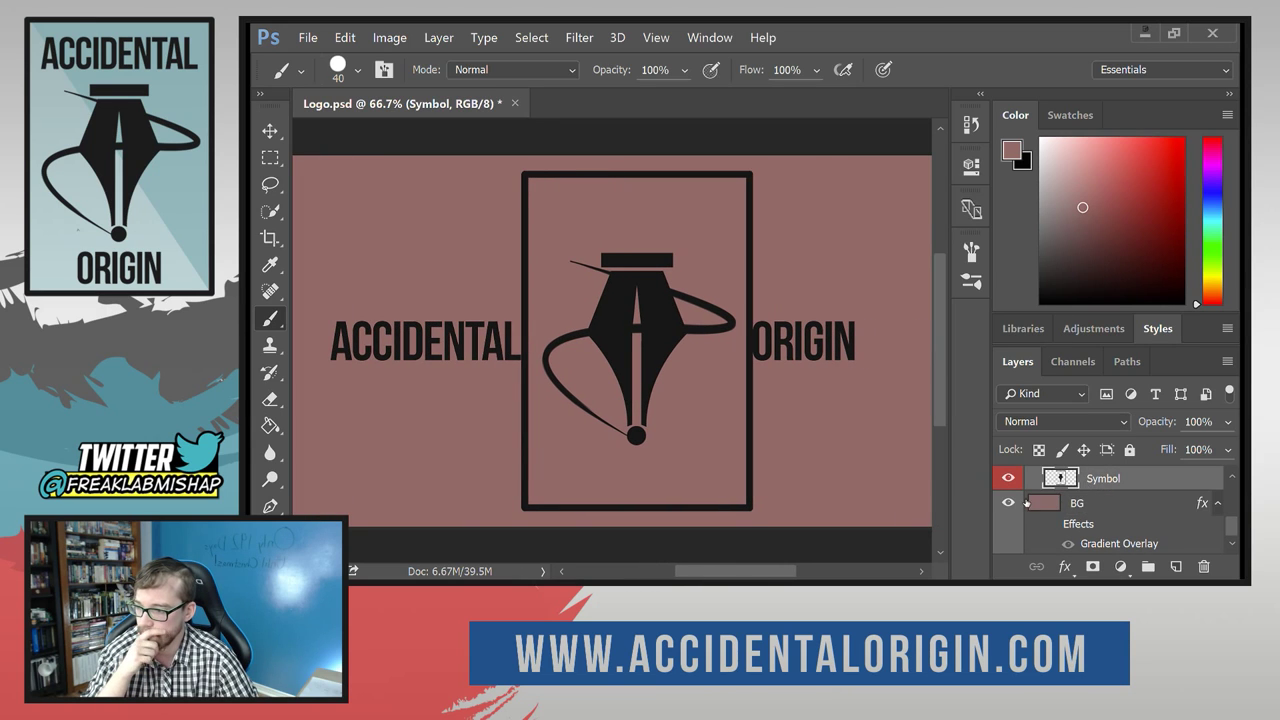
left_click(270, 185)
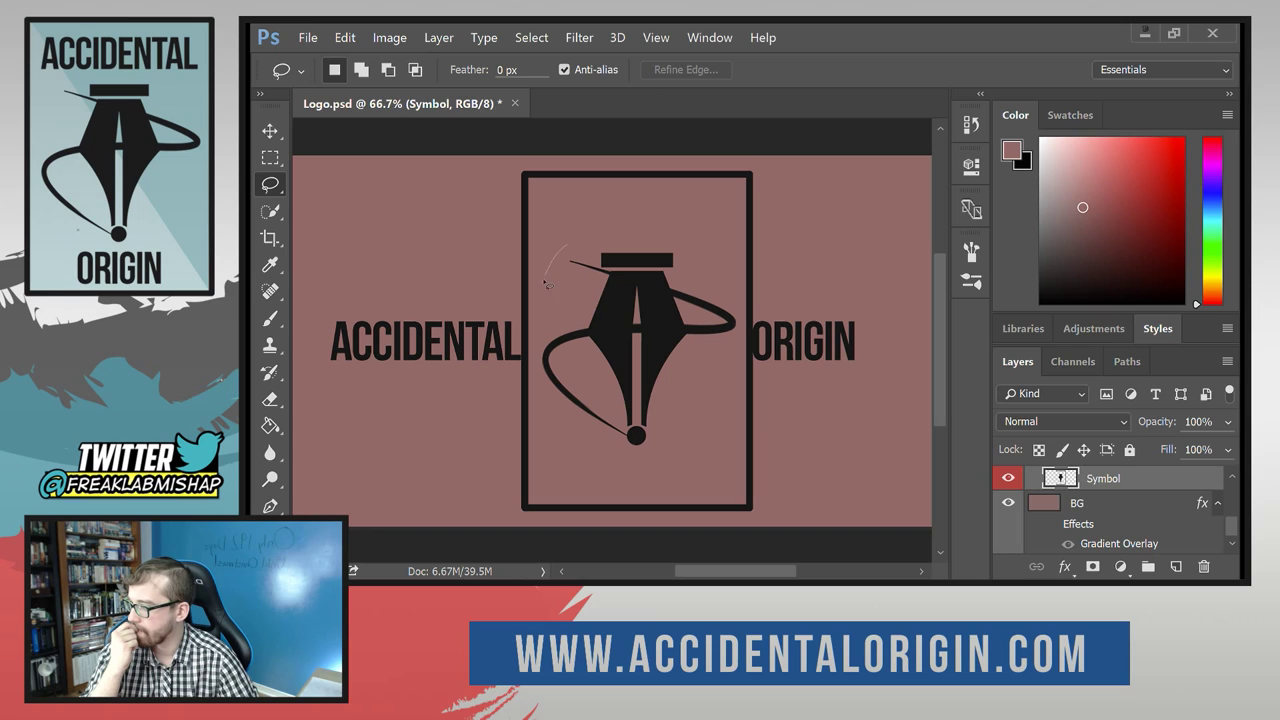
left_click_drag(545, 284, 540, 342)
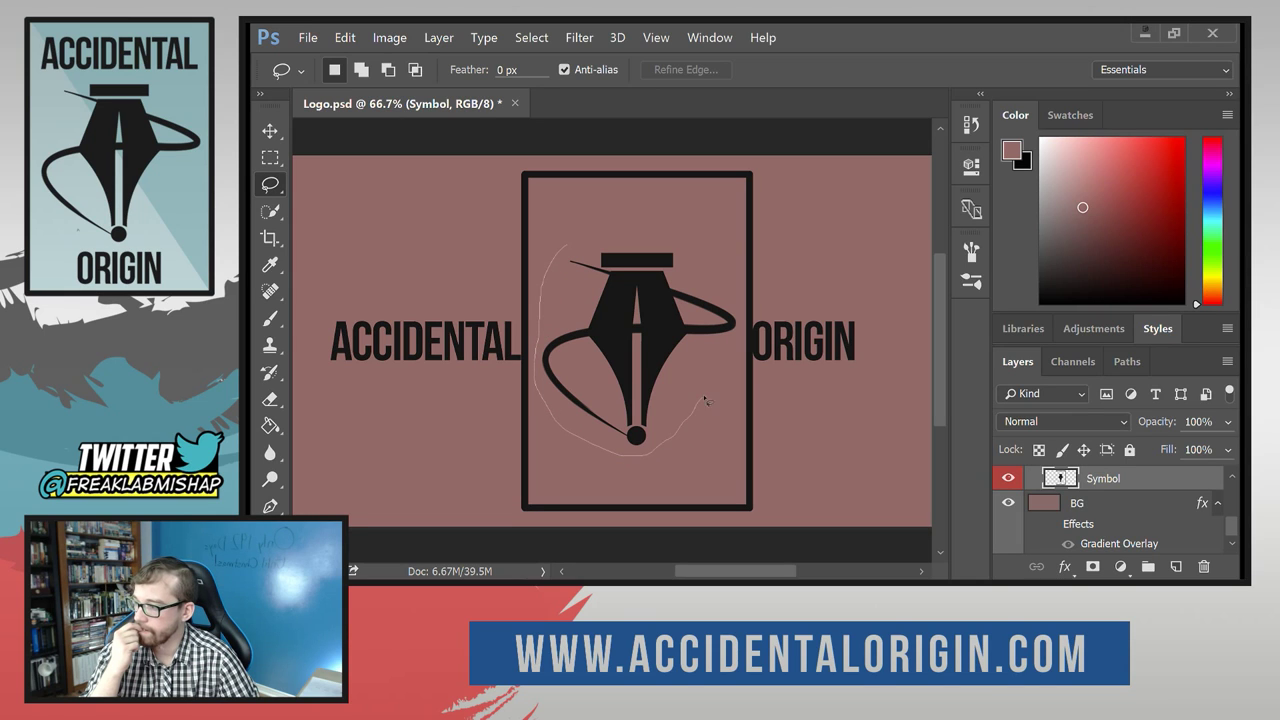
left_click_drag(737, 348, 745, 315)
mouse_move(666, 240)
left_mouse_down()
mouse_move(578, 233)
mouse_move(566, 257)
left_mouse_up()
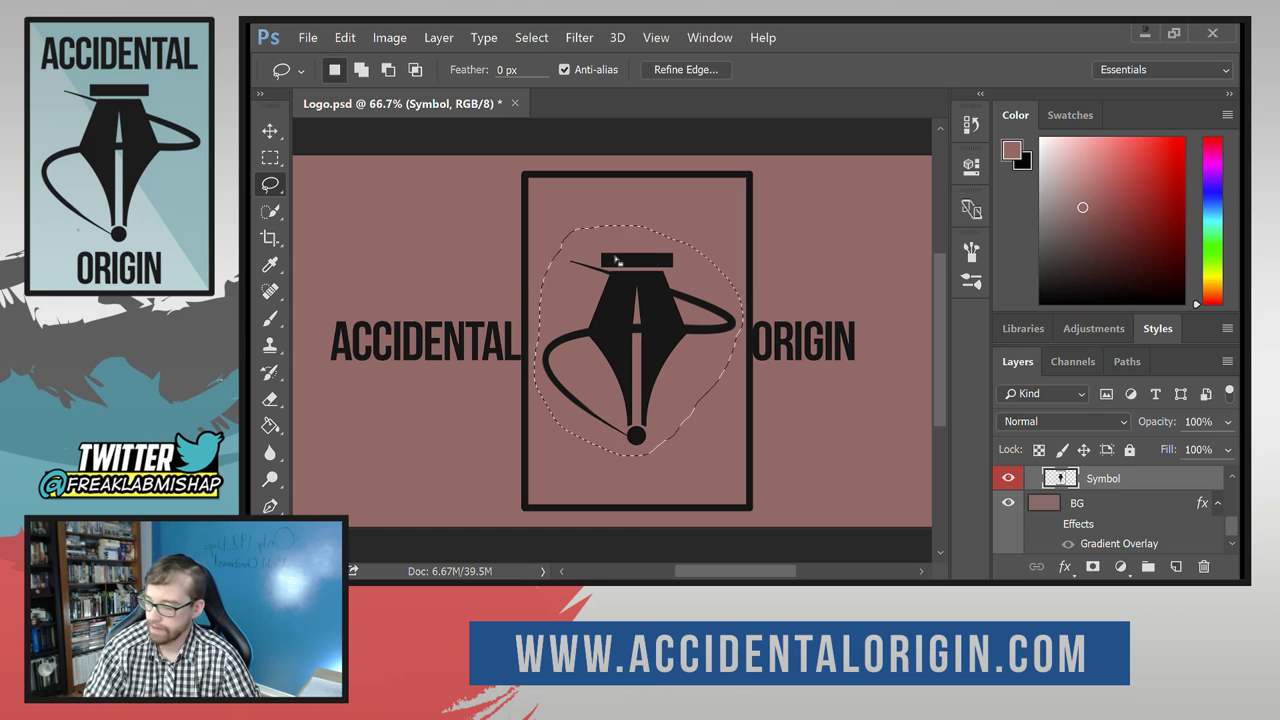
key("Delete")
key("ctrl+d")
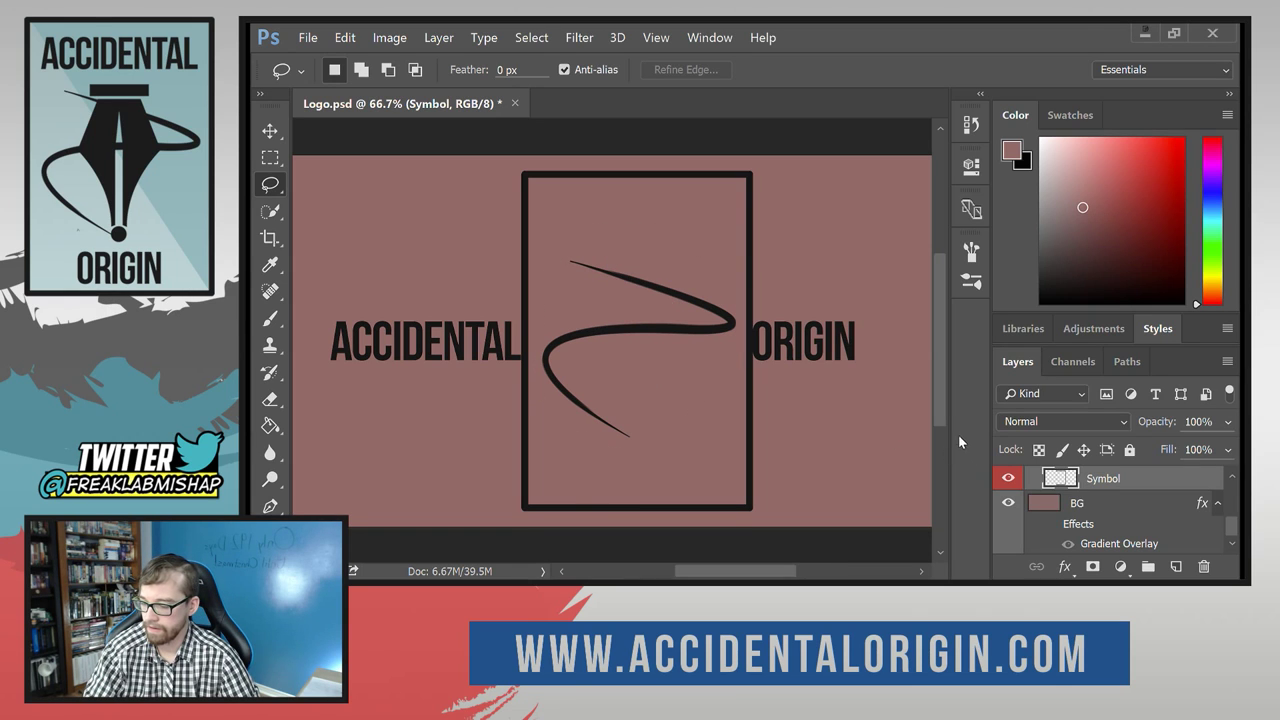
scroll(1102, 494, "up", 1)
scroll(1110, 492, "up", 3)
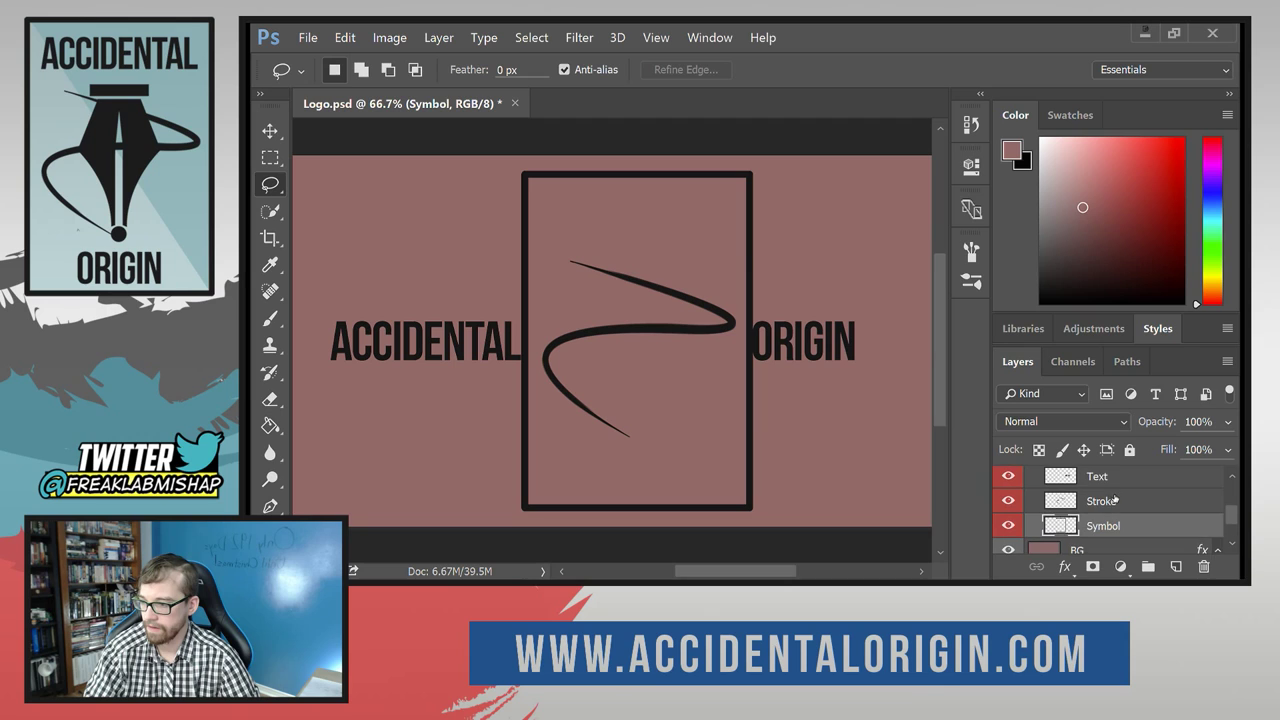
scroll(1115, 499, "down", 1)
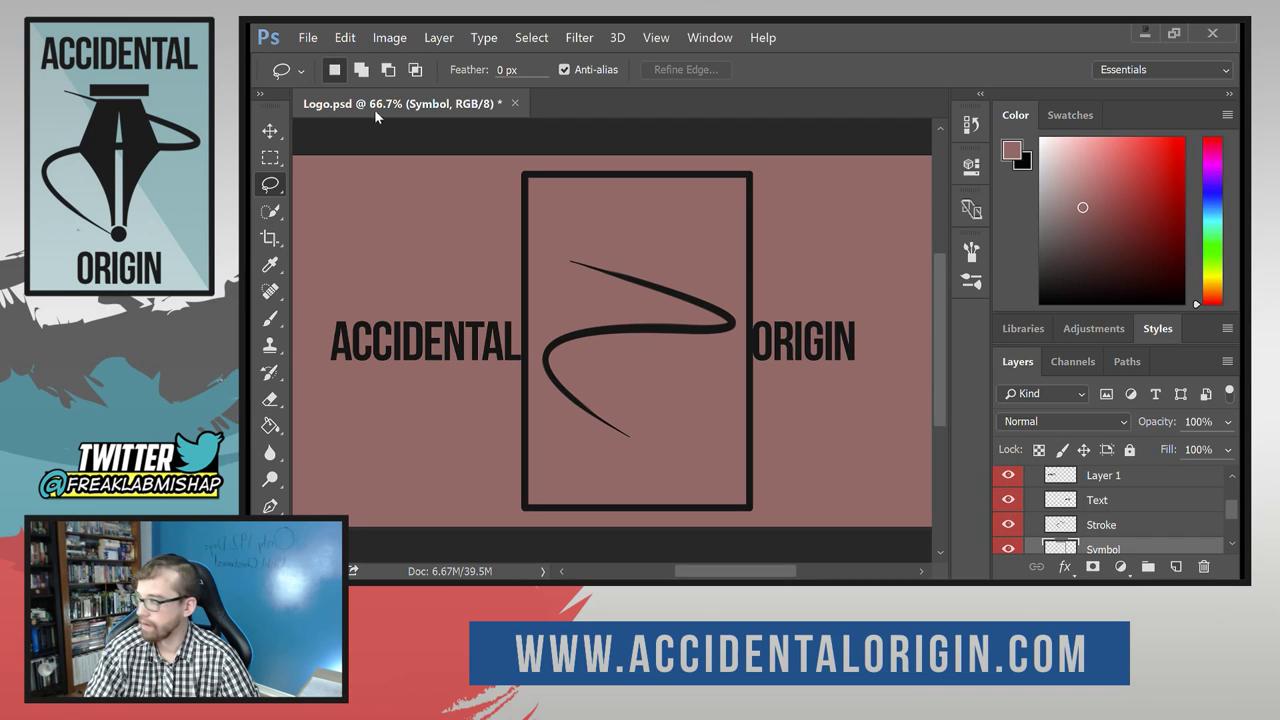
Paste the pen nib as its own layer and position it over the swoosh in the middle of the frame.
left_click(270, 130)
key("ctrl+v")
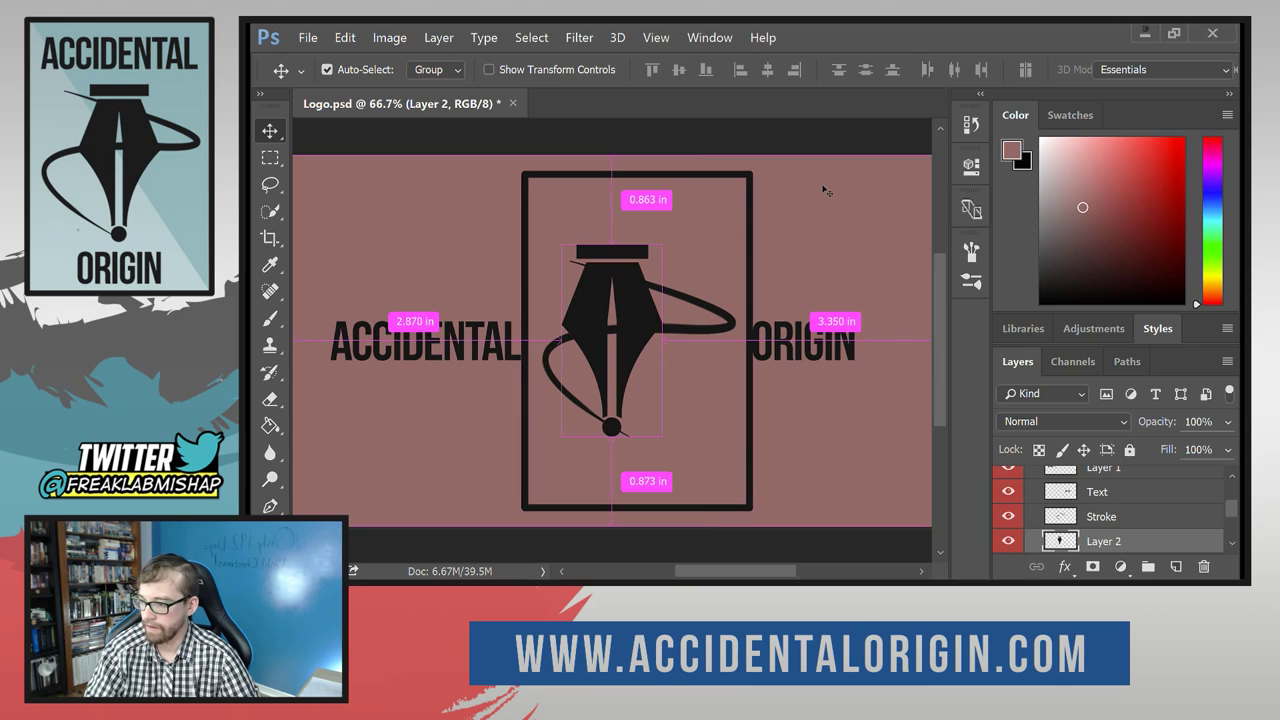
key("ctrl")
left_click_drag(638, 322, 670, 315)
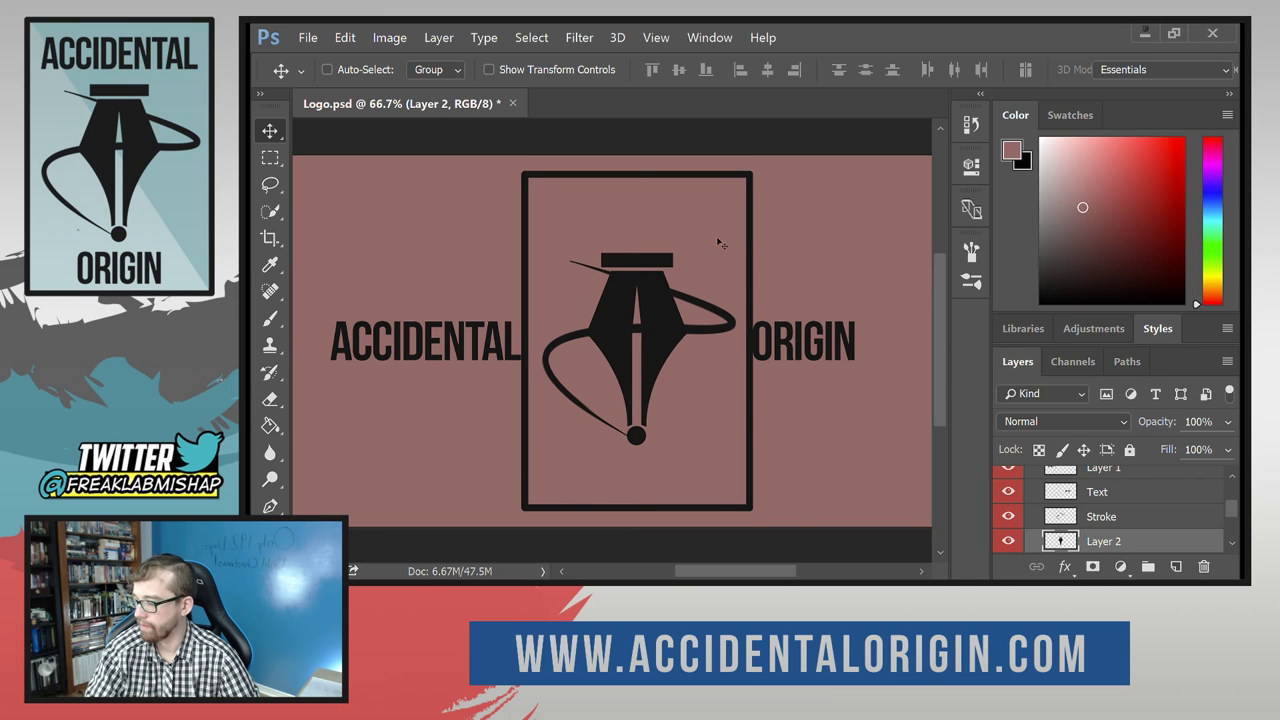
Try grouping Layer 1 with the Text layer, and undo the grouping.
left_click(1124, 517)
left_click(1118, 490)
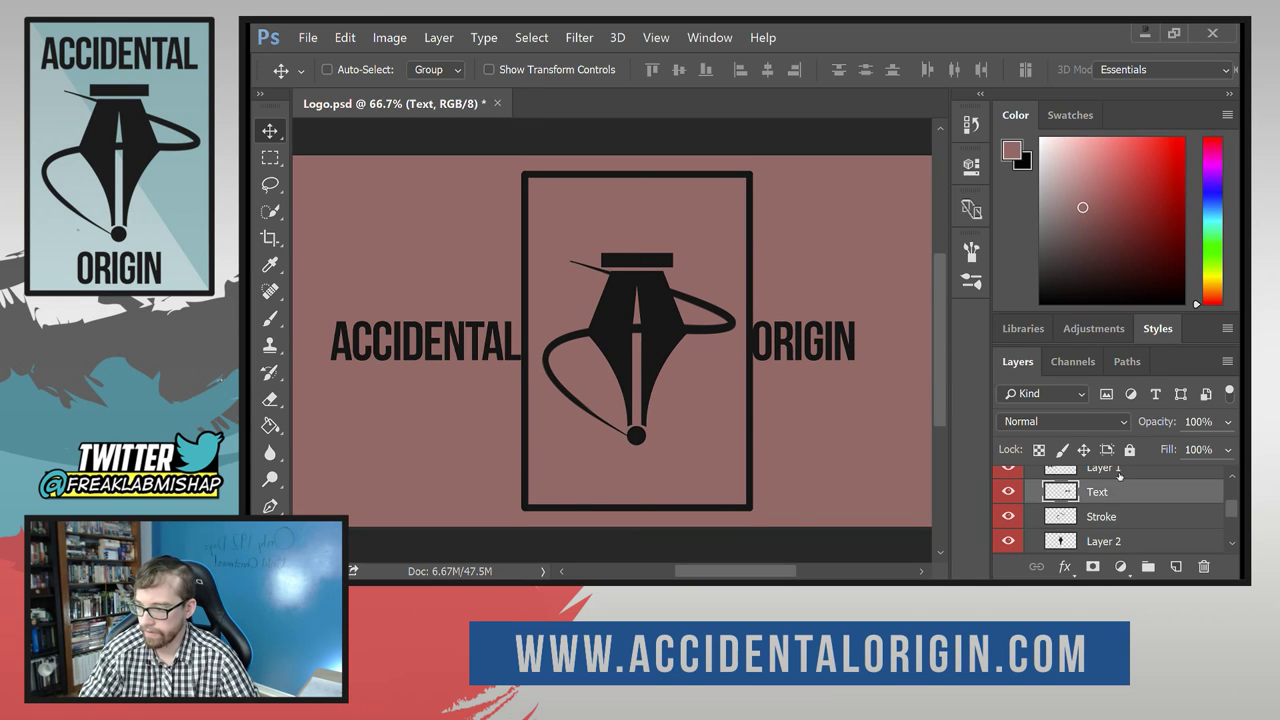
left_click(1118, 470)
left_click(1120, 503, "shift")
key("ctrl+g")
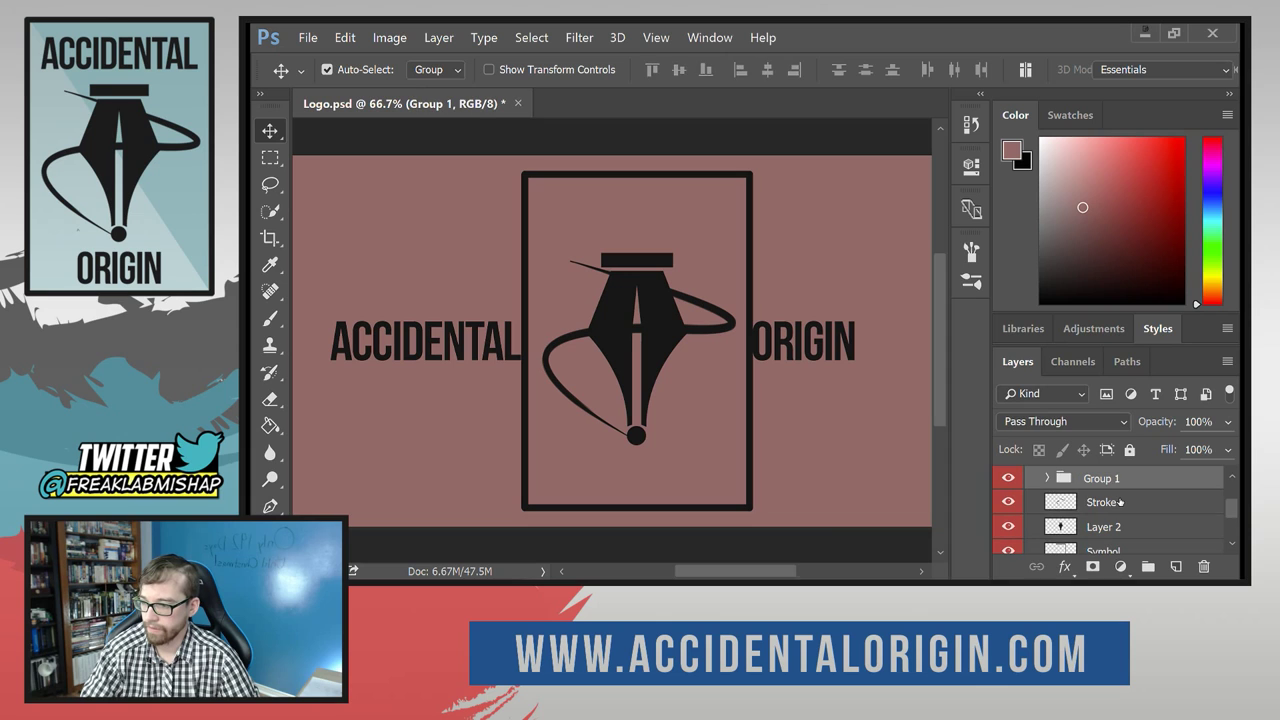
key("ctrl+z")
Try merging Layer 1 with the Text layer and naming the merged layer Text.
right_click(1110, 494)
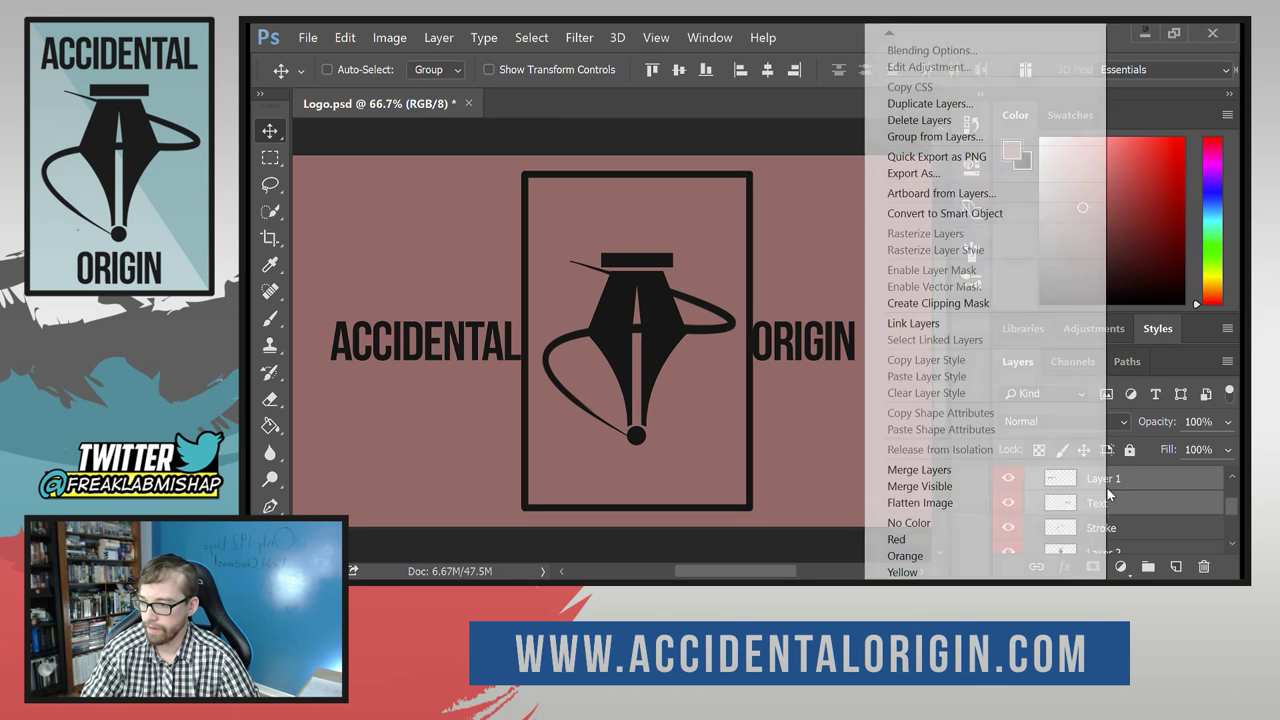
left_click(960, 470)
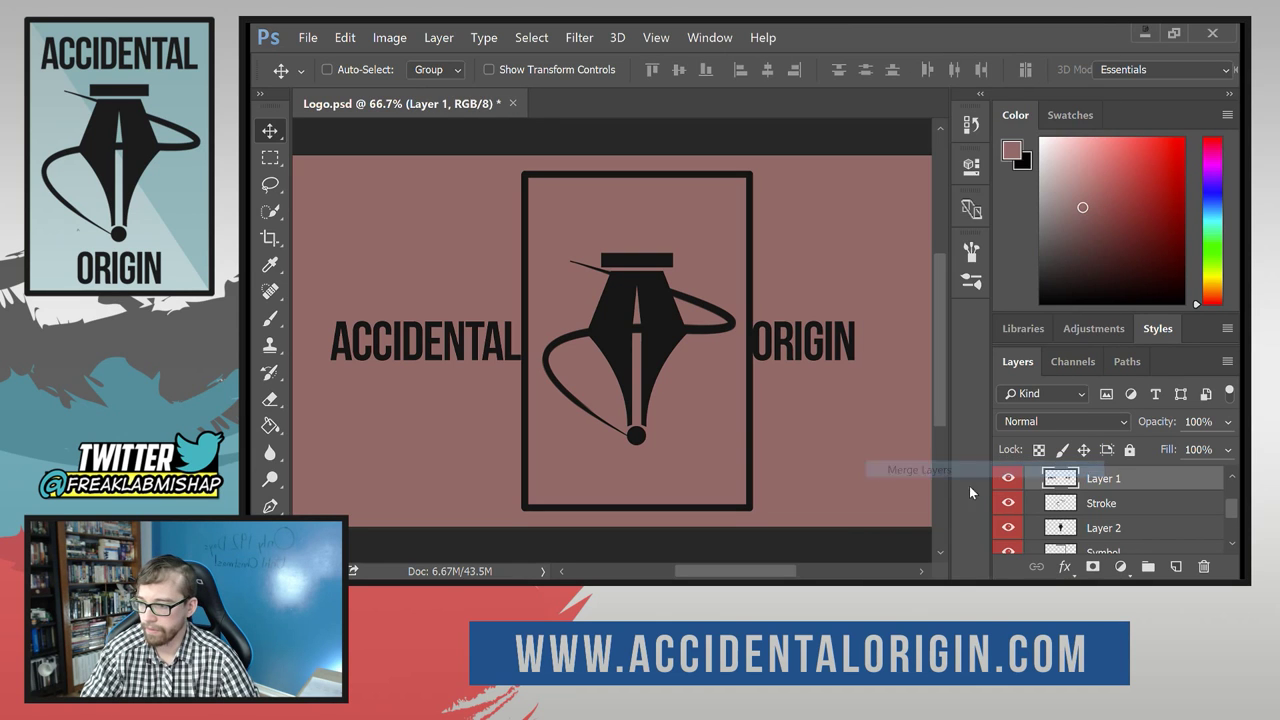
double_click(1103, 480)
type("T")
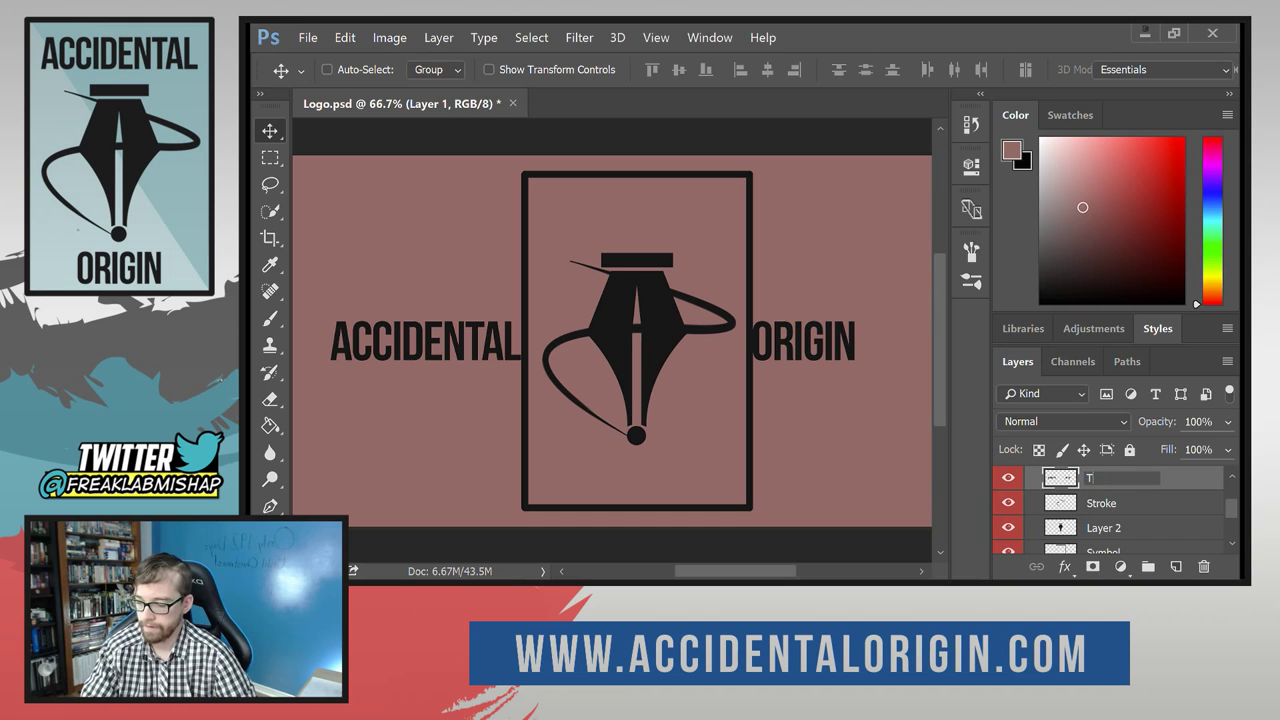
type("ext")
key("Return")
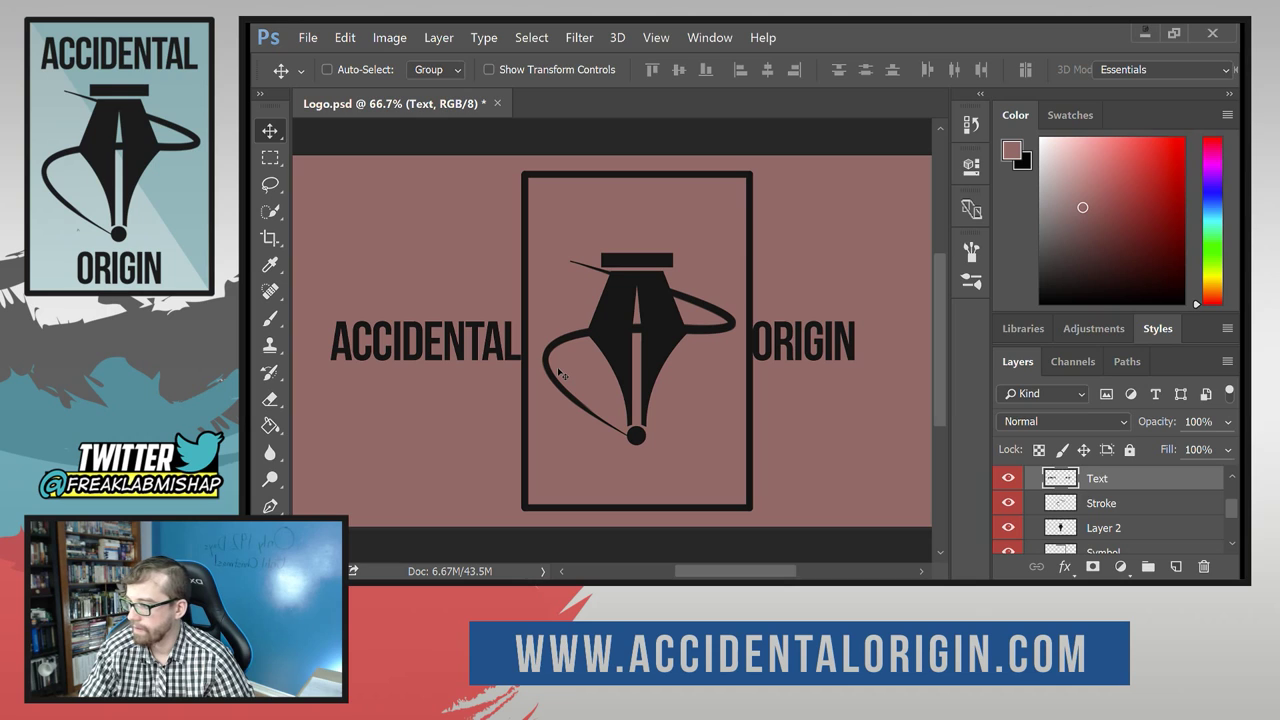
Undo the renaming and merging of the two text layers.
key("ctrl+z")
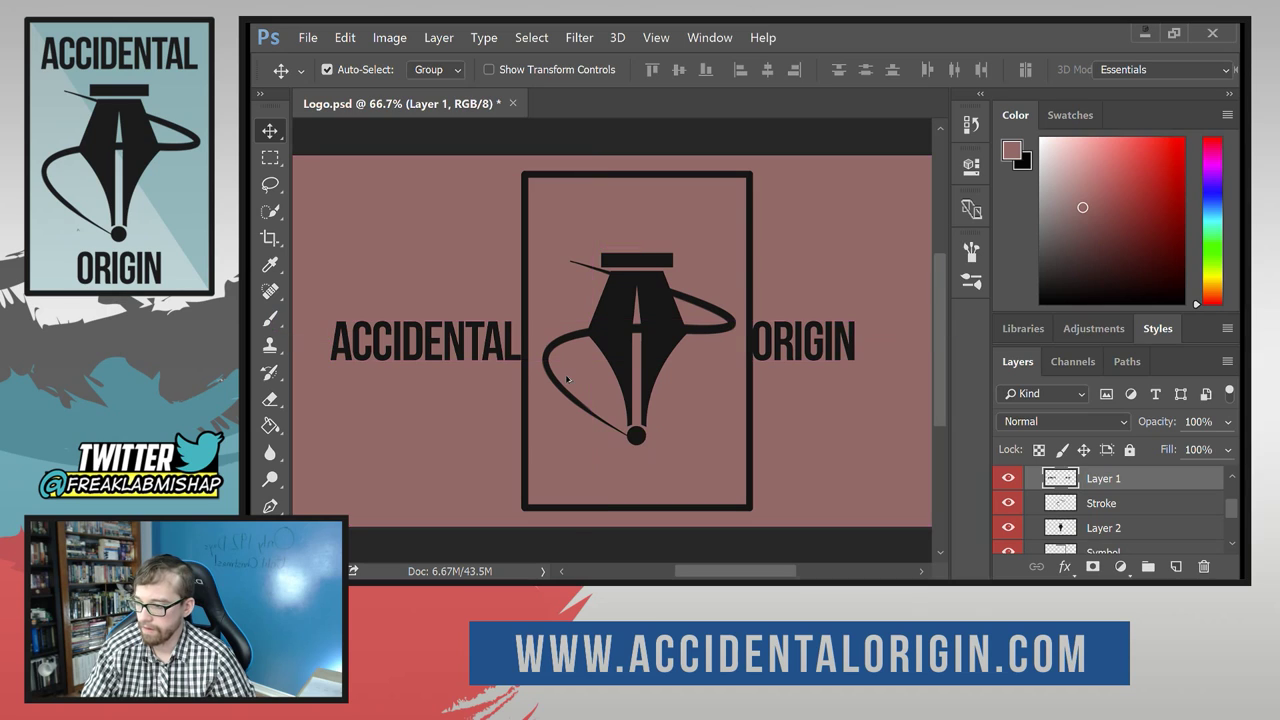
left_click(567, 378)
key("ctrl")
scroll(1110, 515, "up", 1)
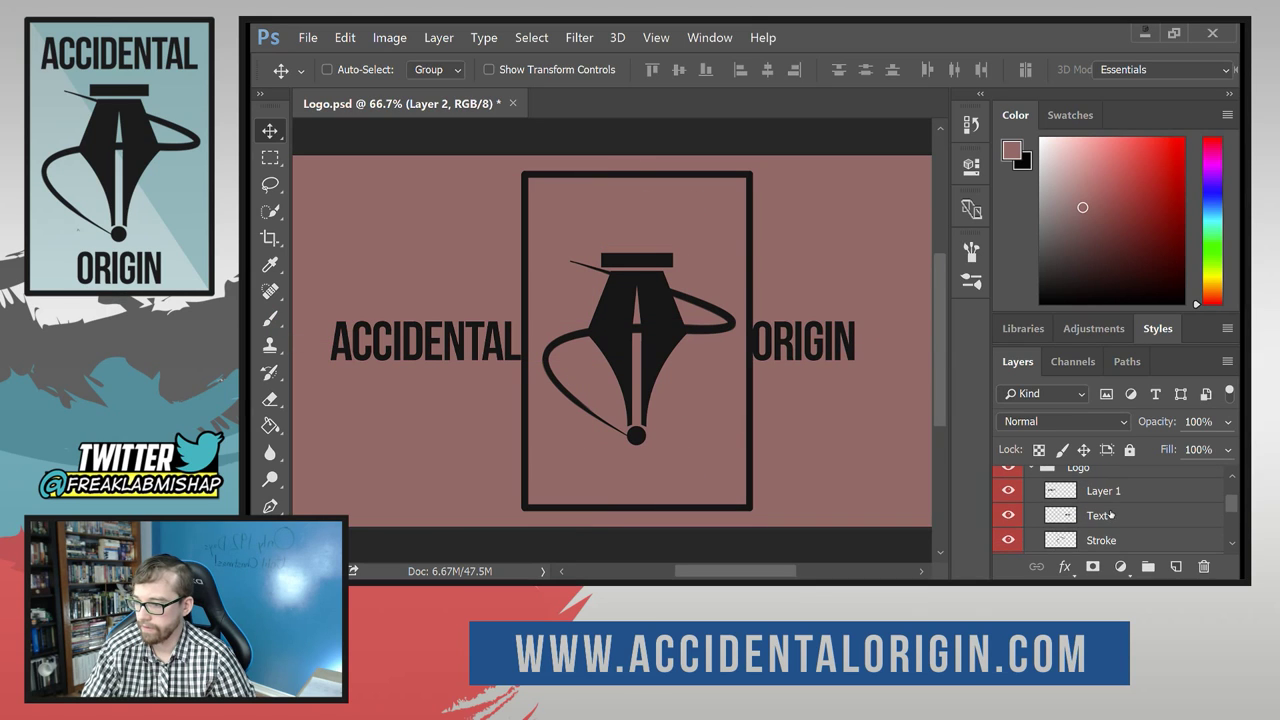
Nudge the ACCIDENTAL text on Layer 1 slightly closer to the frame.
left_click(1093, 492)
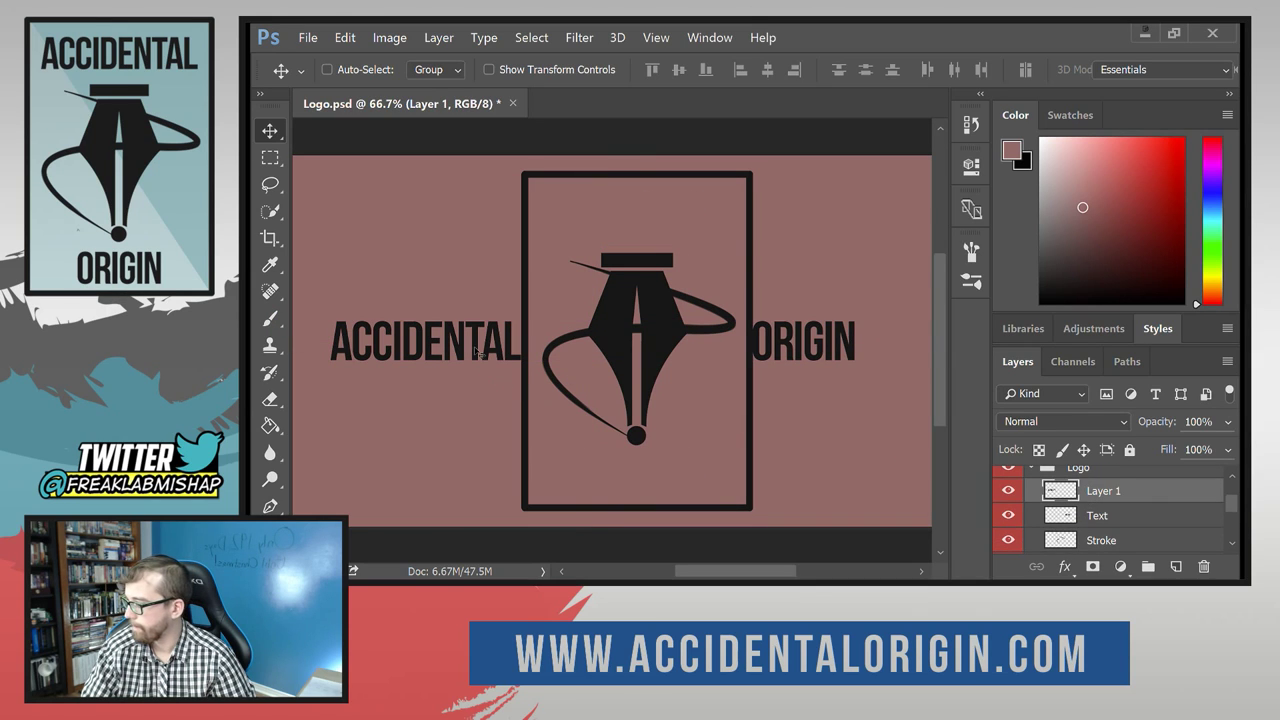
left_click_drag(477, 354, 467, 350)
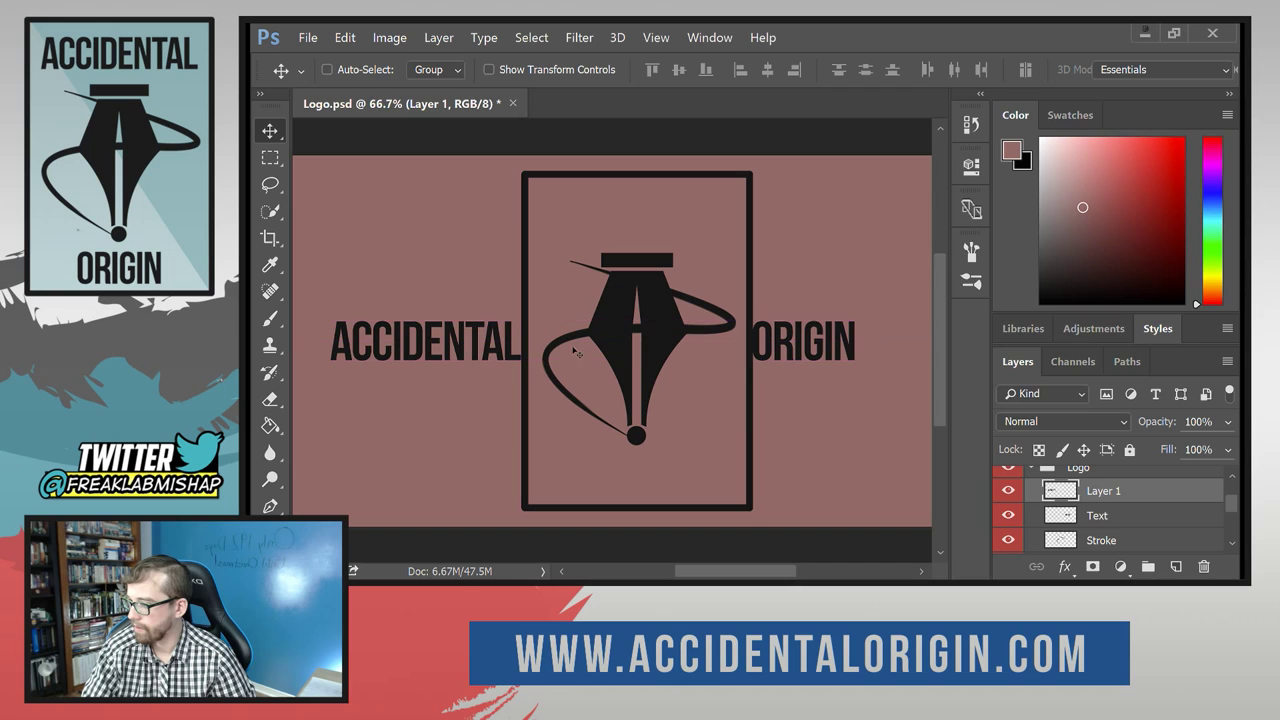
left_click_drag(802, 356, 803, 356)
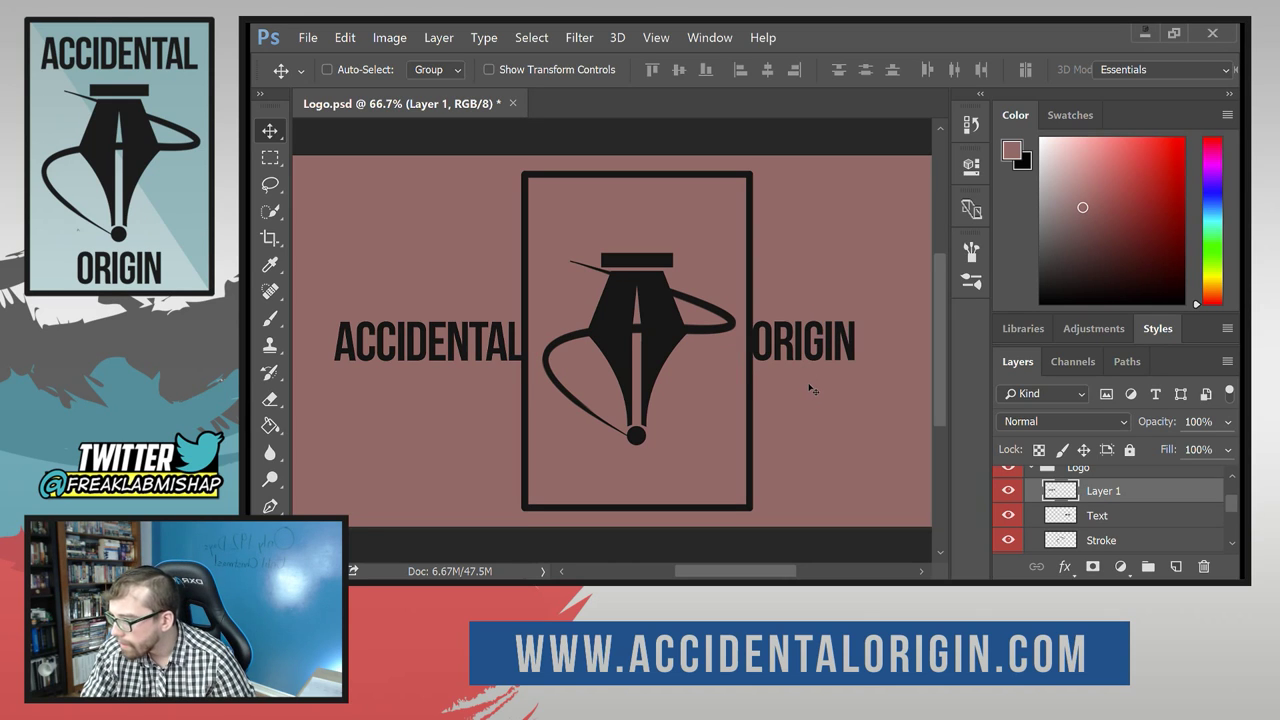
Merge Layer 1 and the Text layer into a single layer.
left_click(1097, 515, "shift")
right_click(1097, 515)
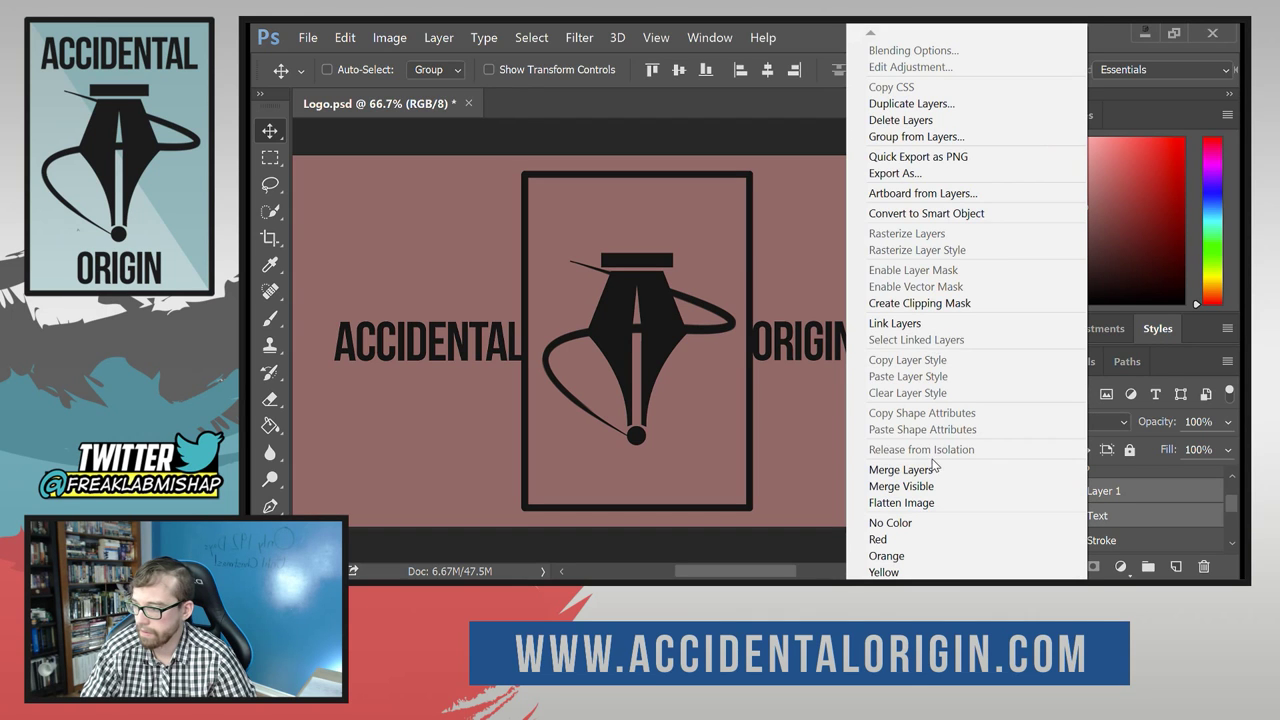
left_click(932, 467)
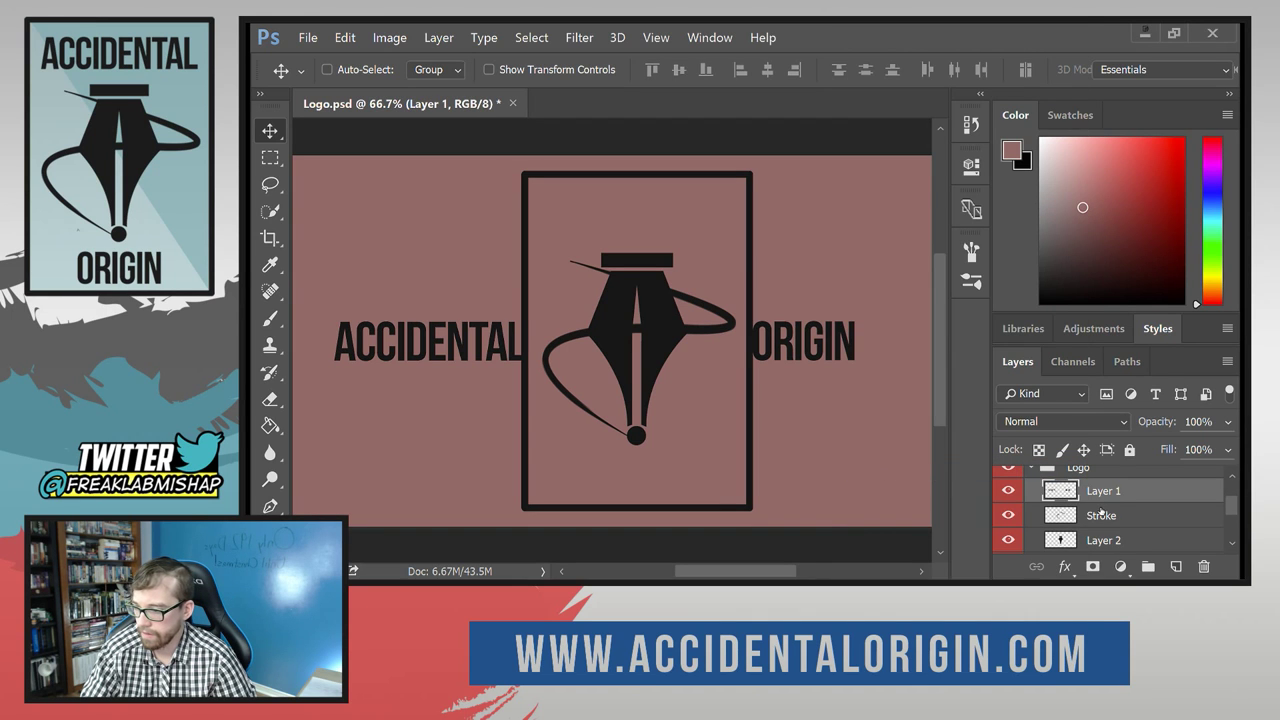
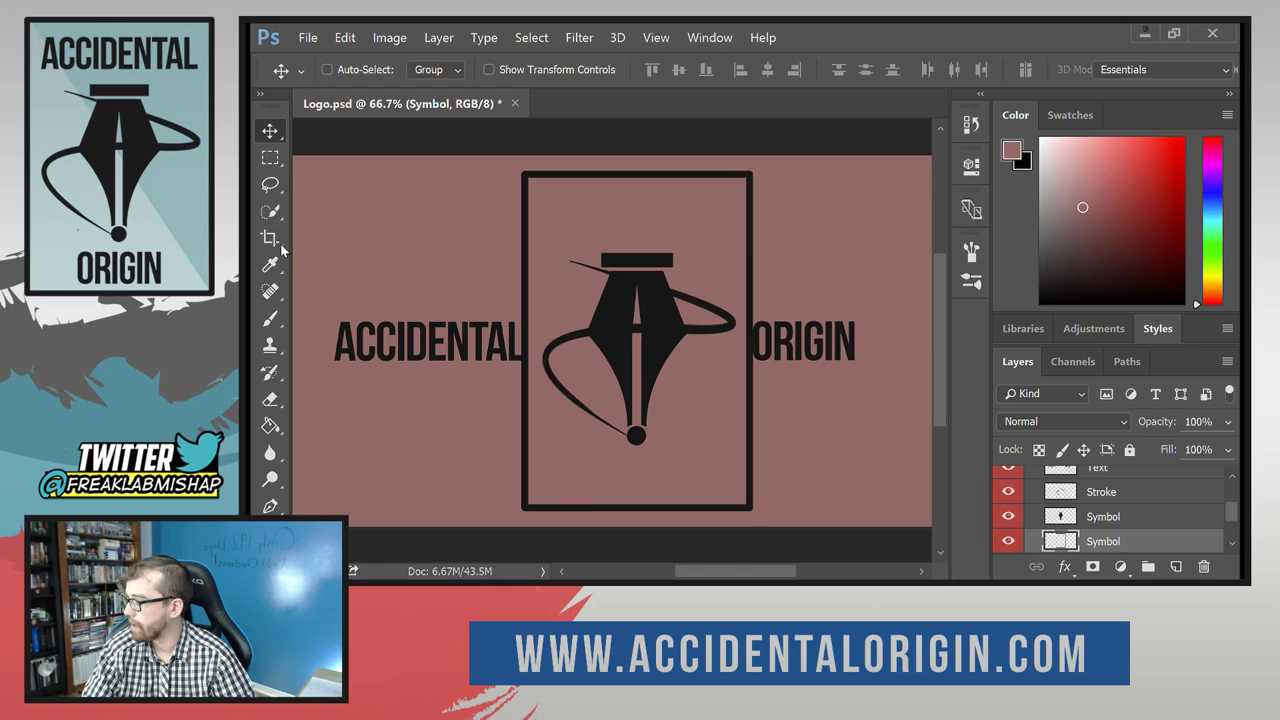
left_click(270, 322)
right_click(270, 322)
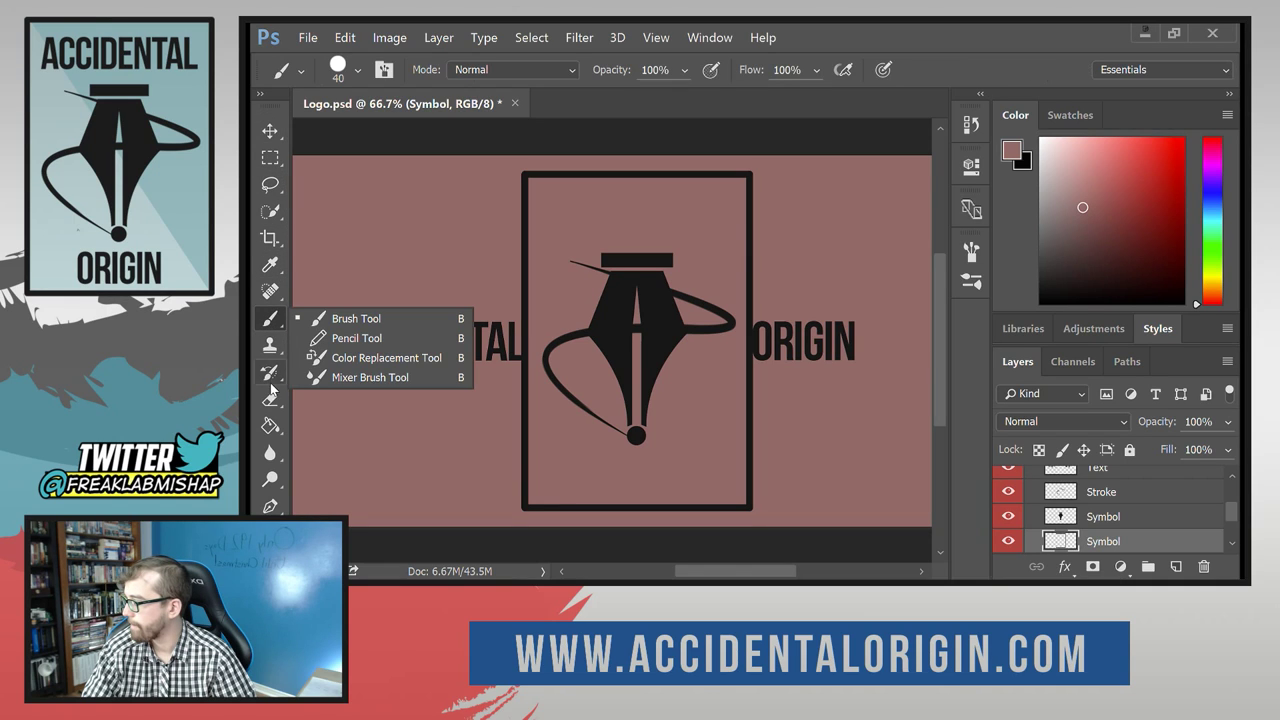
left_click(270, 425)
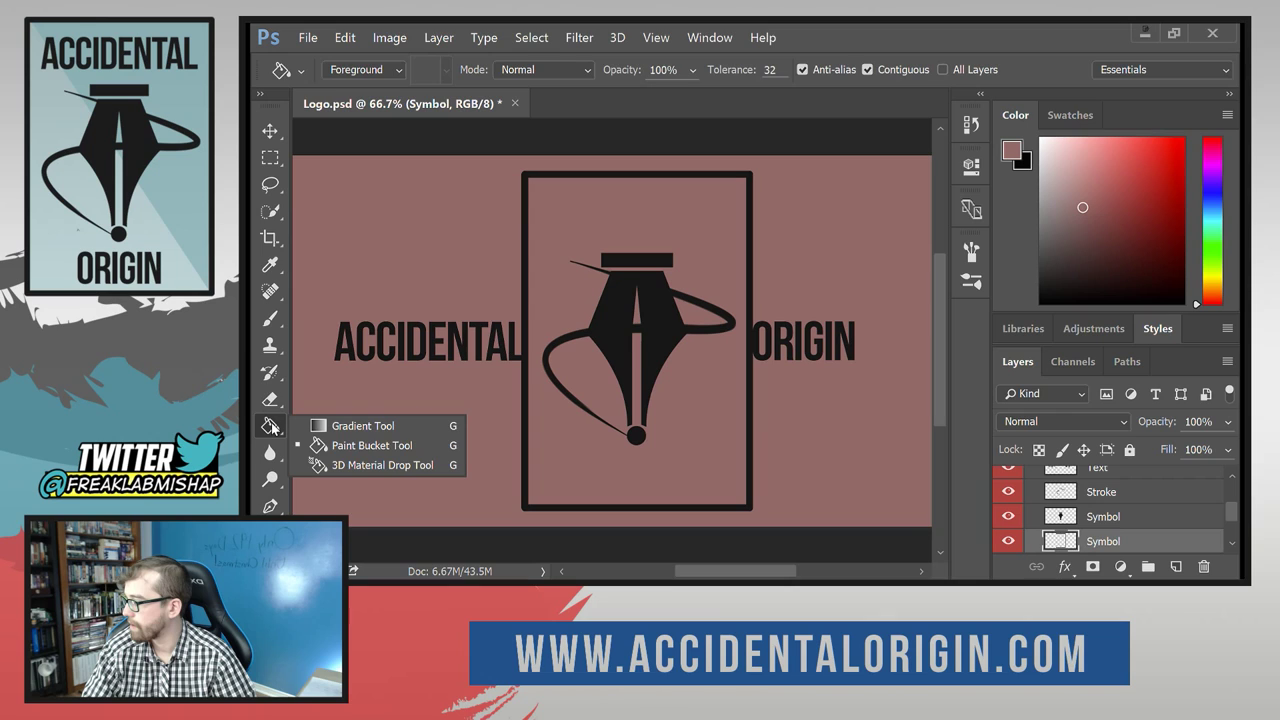
left_click(276, 328)
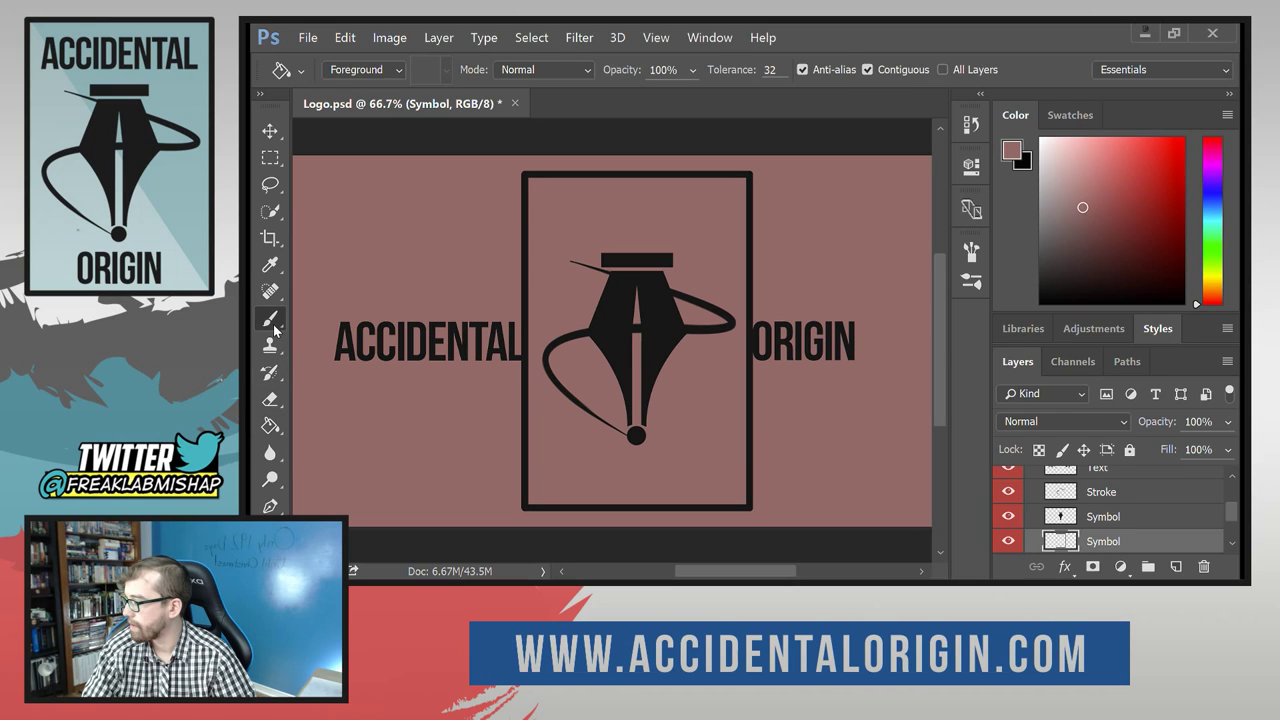
right_click(274, 328)
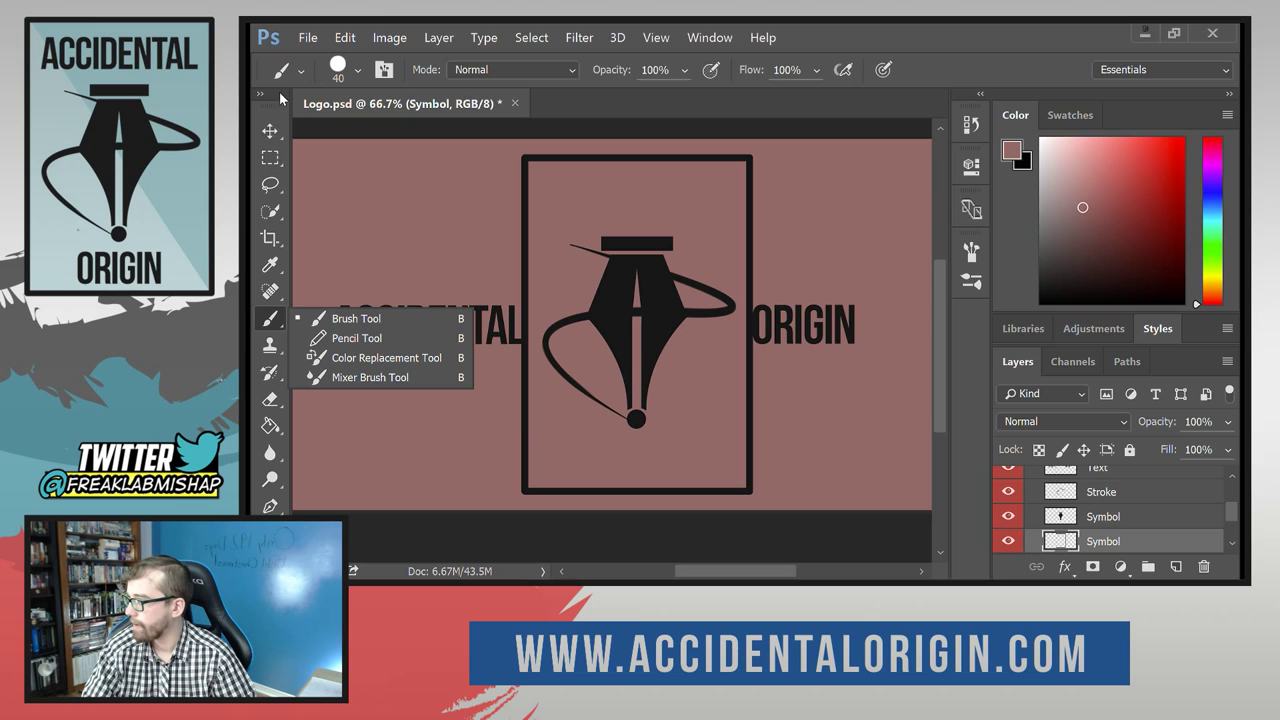
scroll(612, 320, "down", 2)
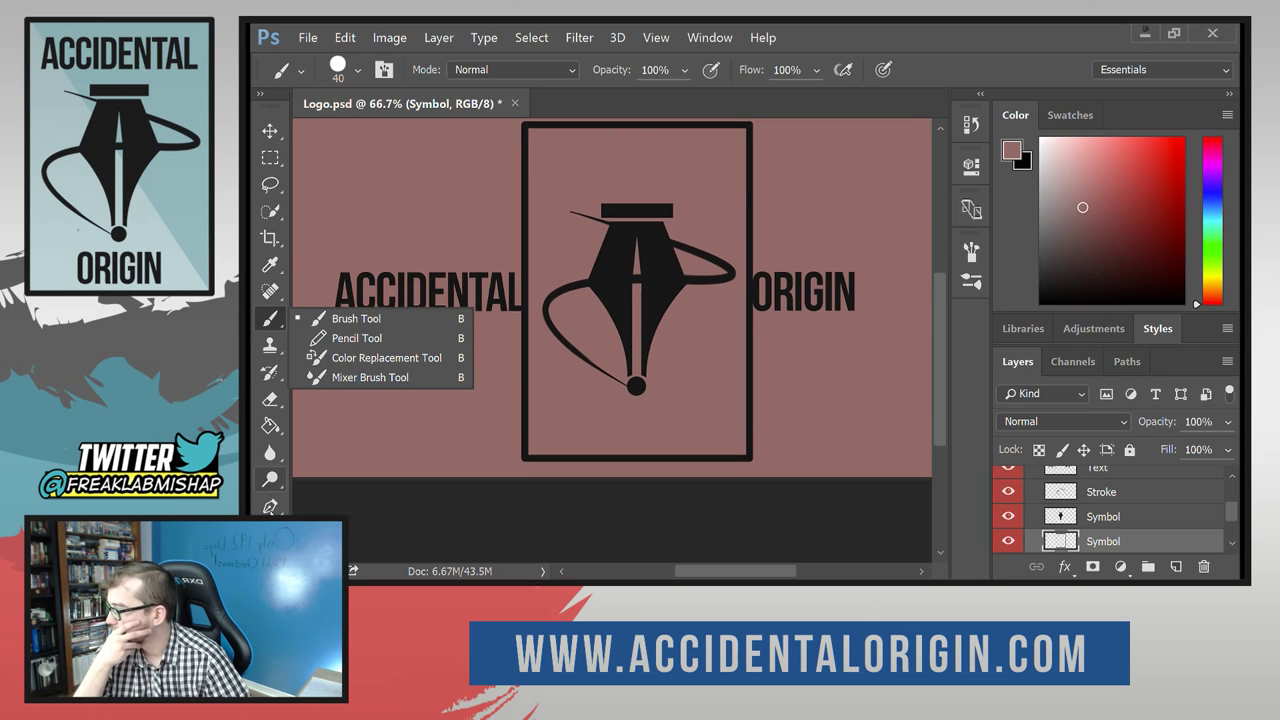
Try drawing a filled rectangle of about 1053 by 903 px over the artwork, and undo it.
key("u")
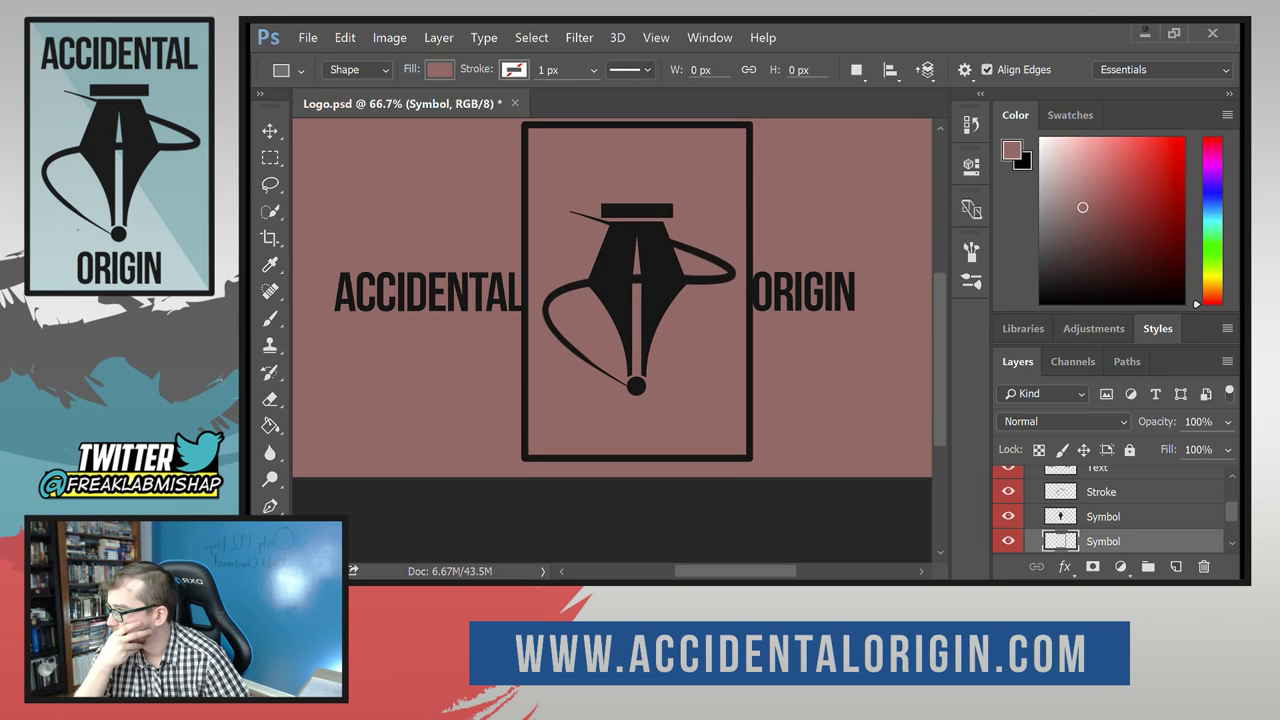
left_click_drag(388, 150, 749, 460)
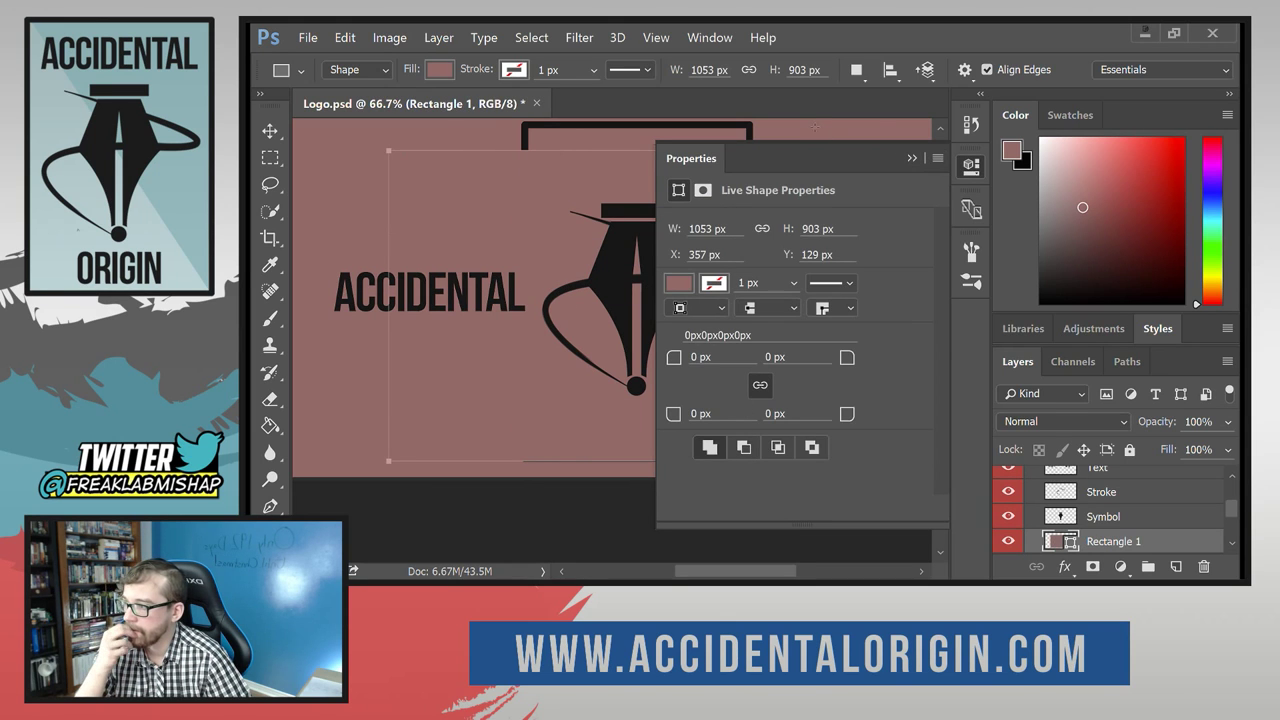
left_click(815, 127)
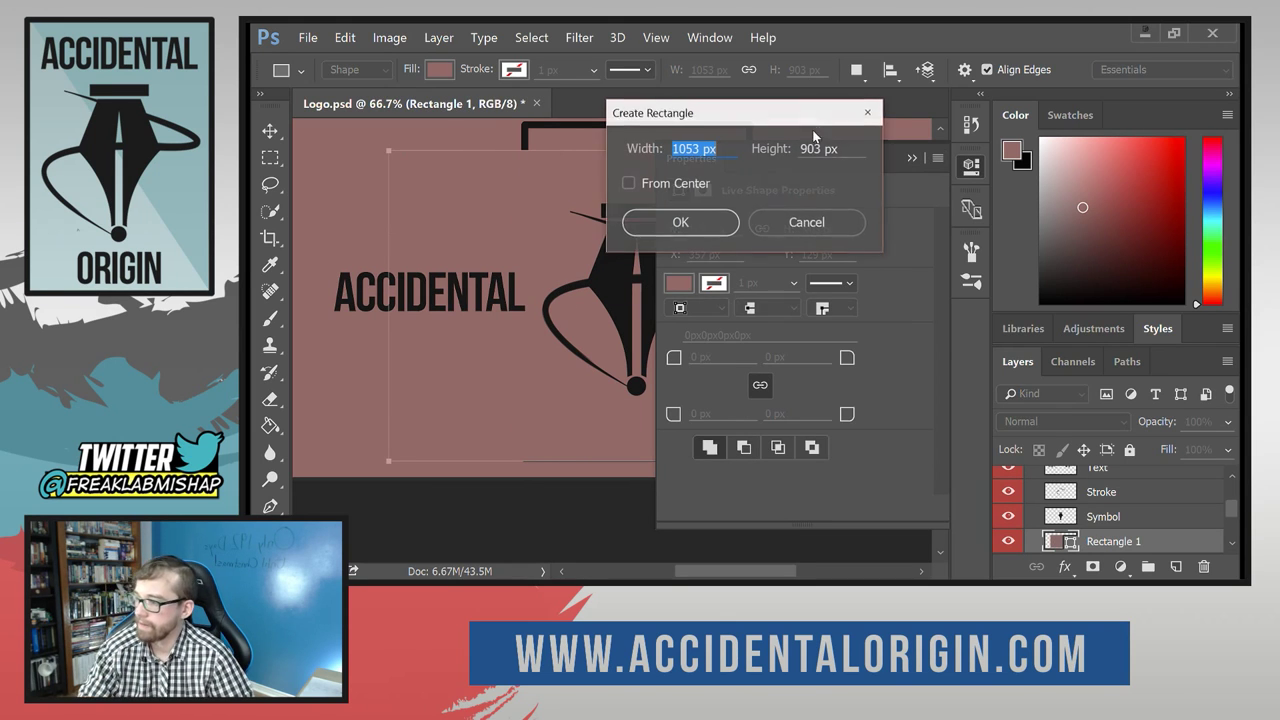
left_click(784, 222)
key("ctrl+z")
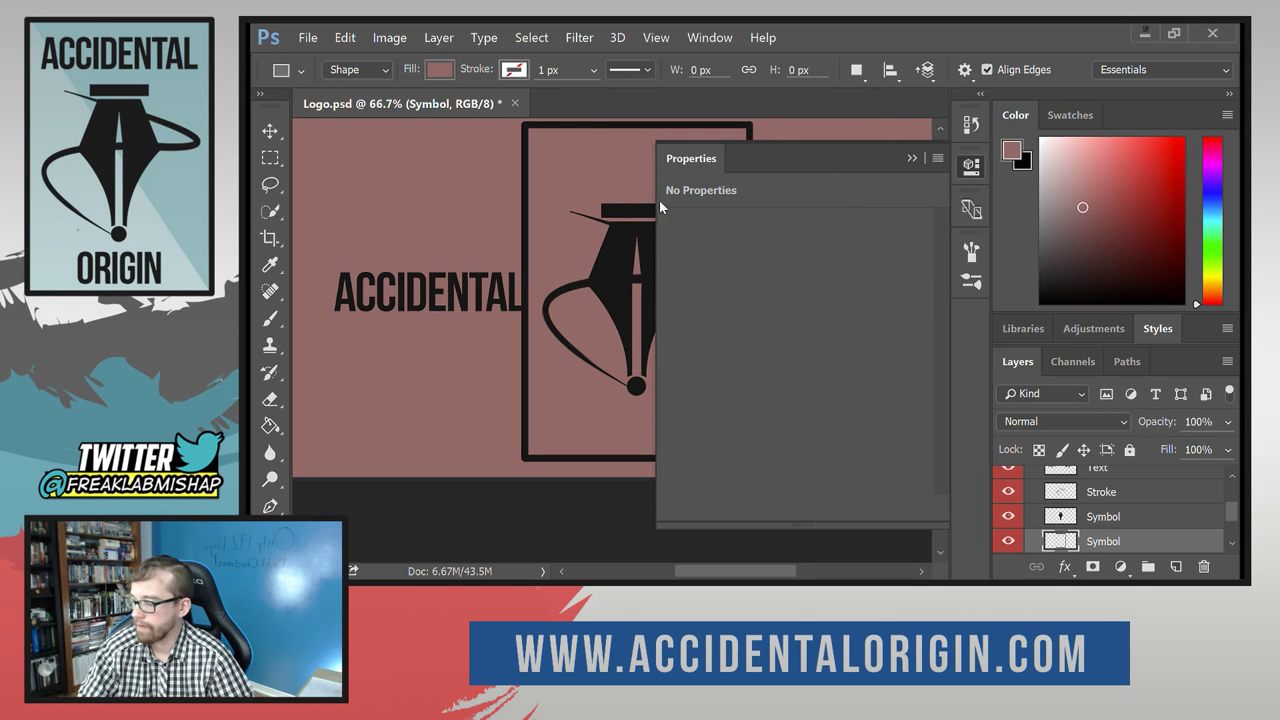
Set the Rectangle tool to draw shapes with no fill and a black stroke.
left_click(381, 75)
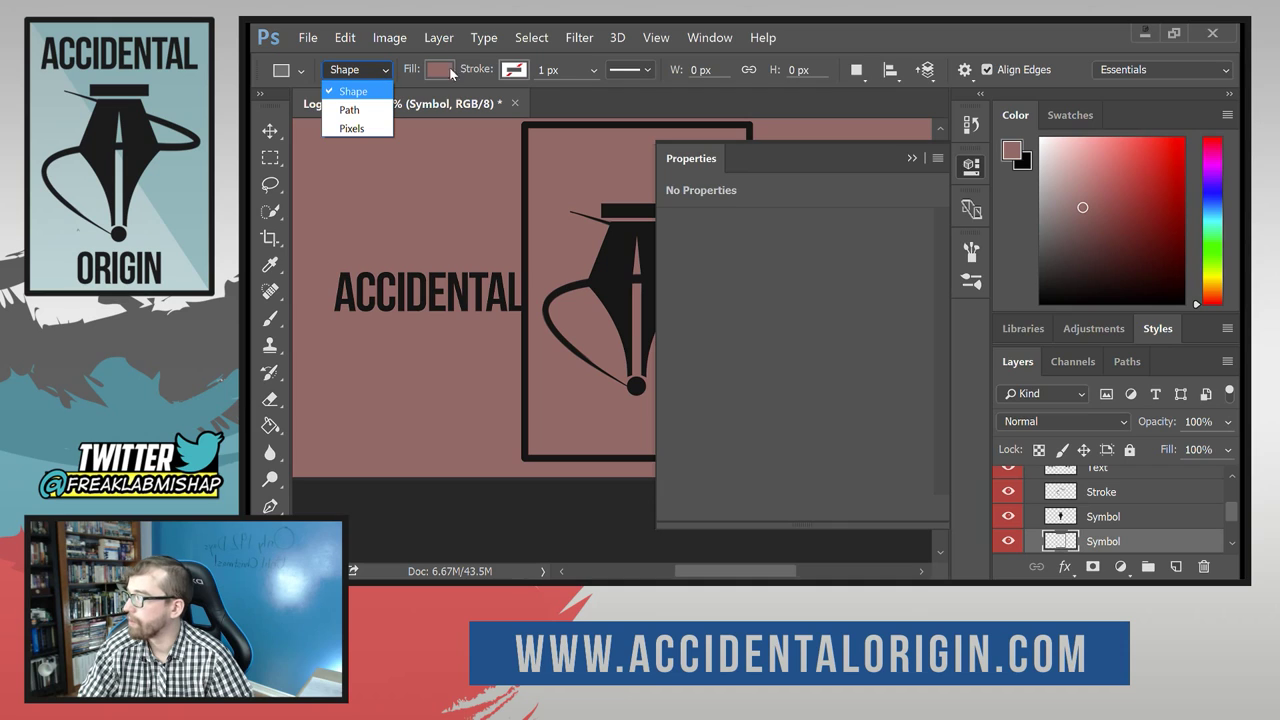
left_click(485, 62)
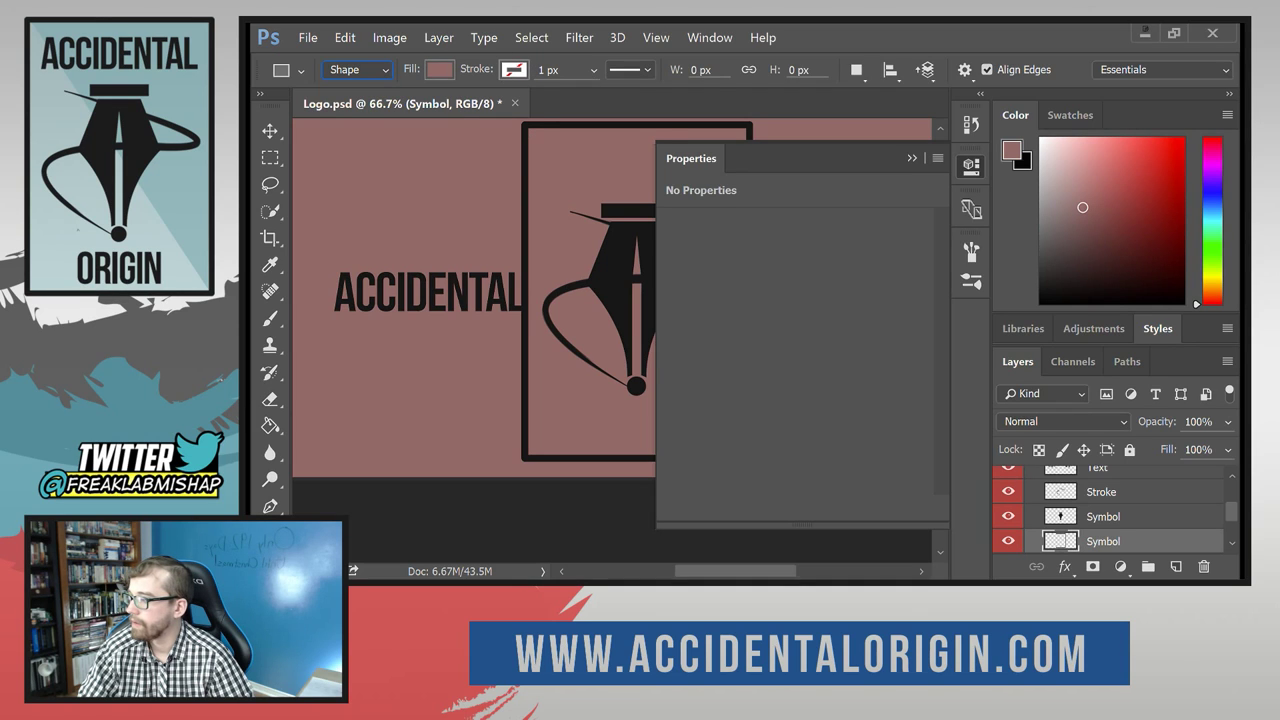
left_click(634, 70)
left_click(634, 70)
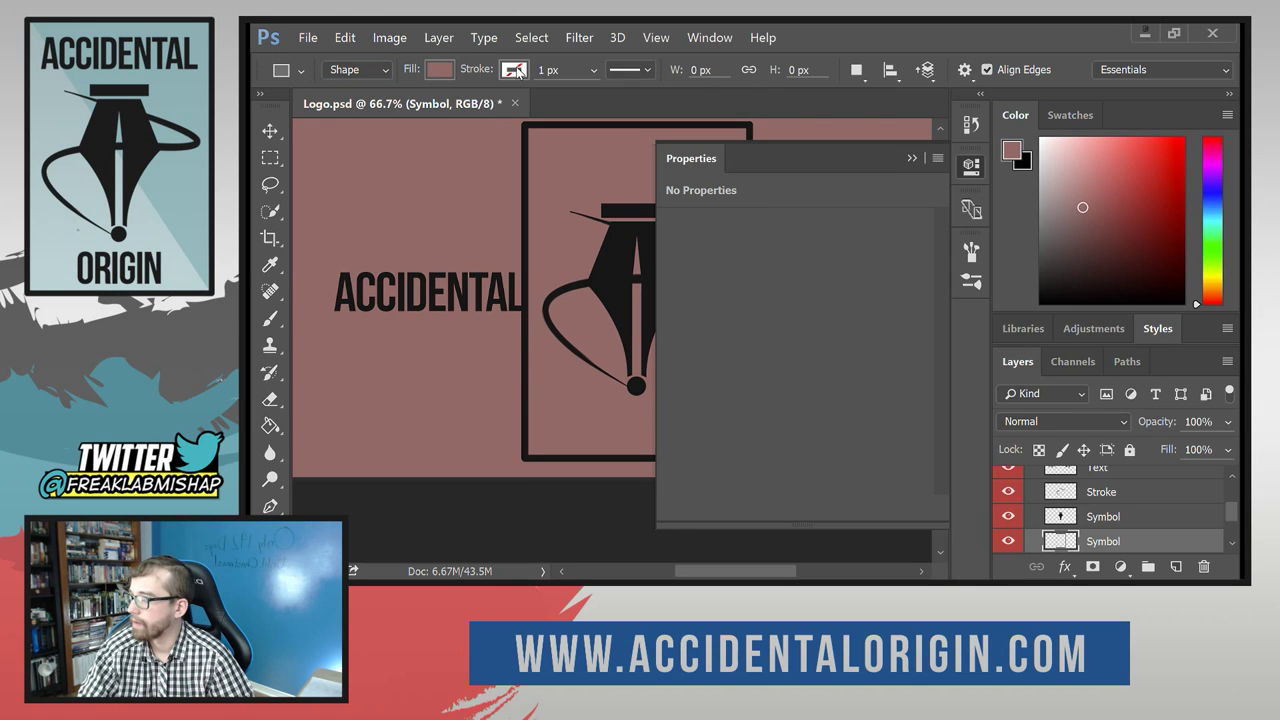
left_click(436, 69)
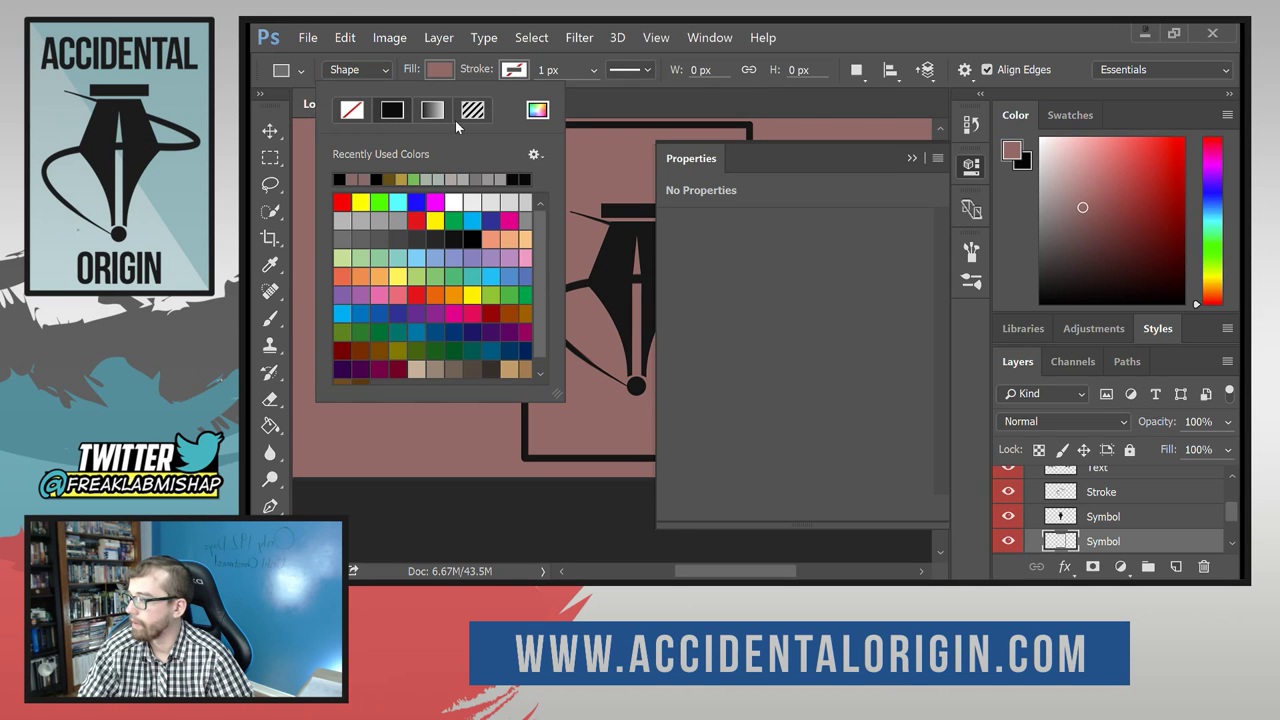
left_click(352, 110)
left_click(514, 69)
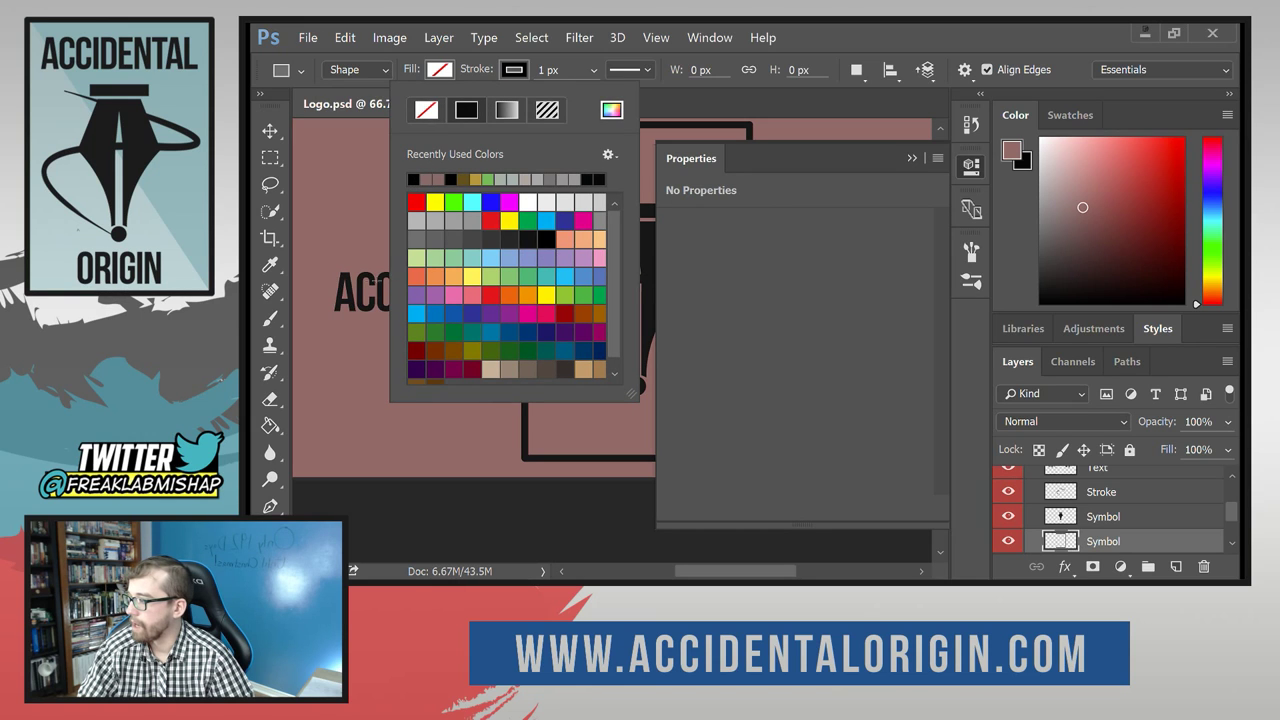
left_click(663, 90)
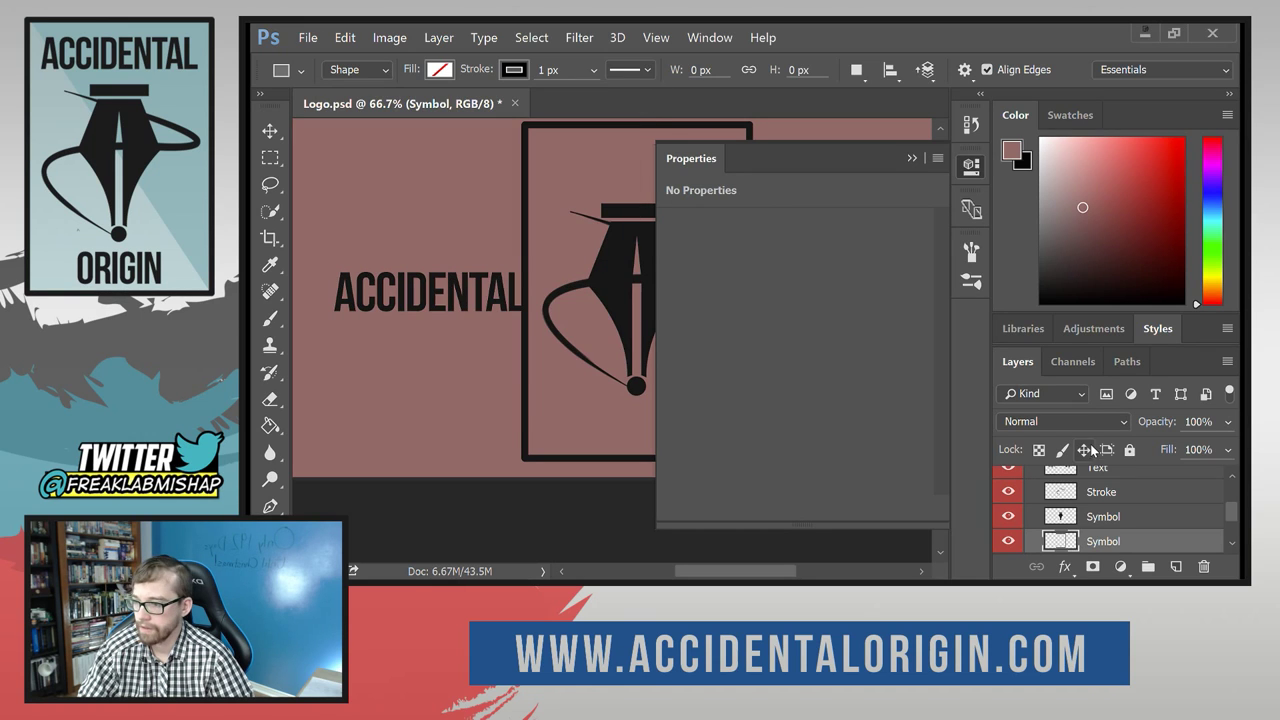
Show the BG layer's effects so the gradient overlay covers the background.
scroll(1118, 495, "down", 1)
scroll(1118, 495, "down", 2)
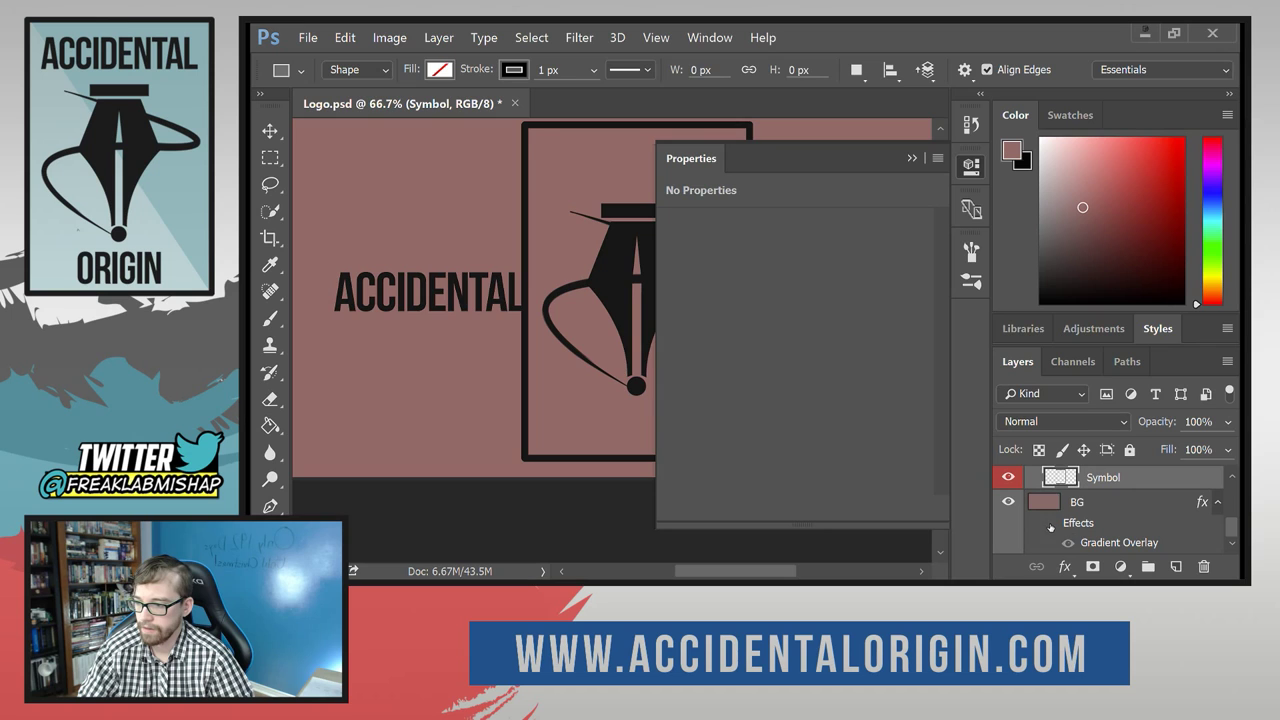
left_click(1050, 523)
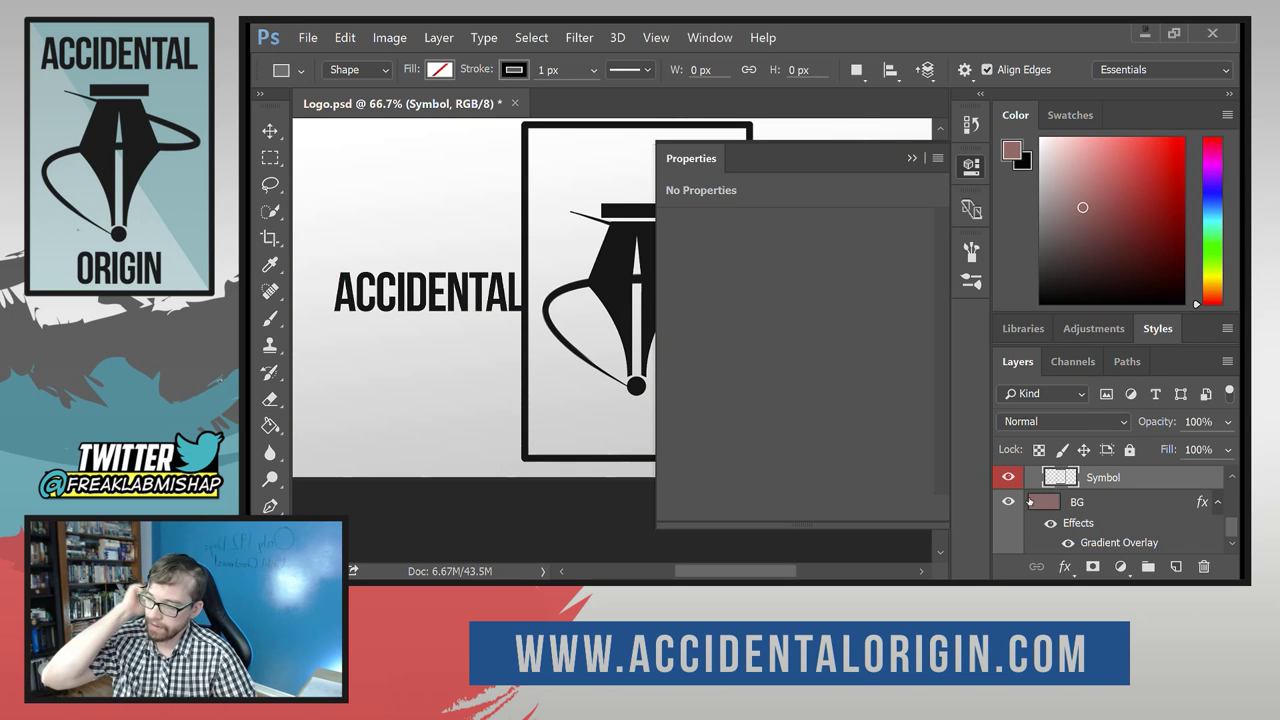
Set the stroke width to 4 px and draw a rectangle about 125 by 150 px inside the frame, above the pen nib.
left_click(548, 70)
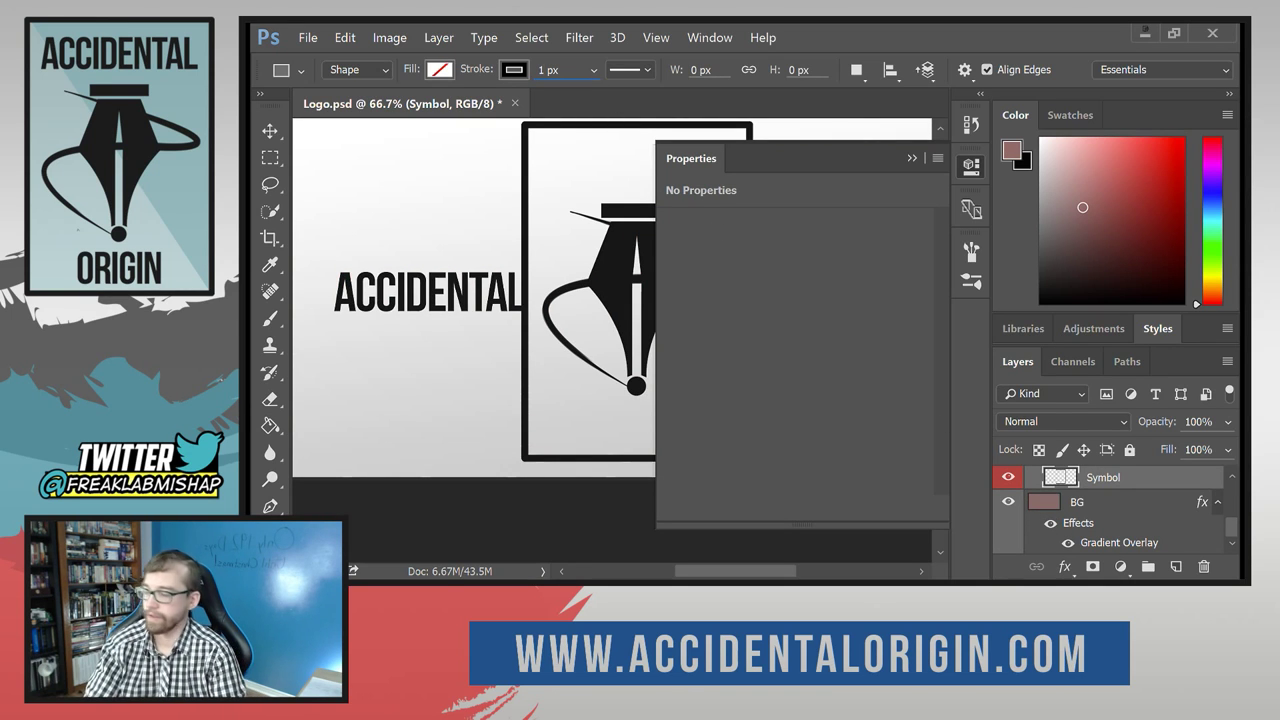
type("4")
left_click_drag(558, 143, 604, 196)
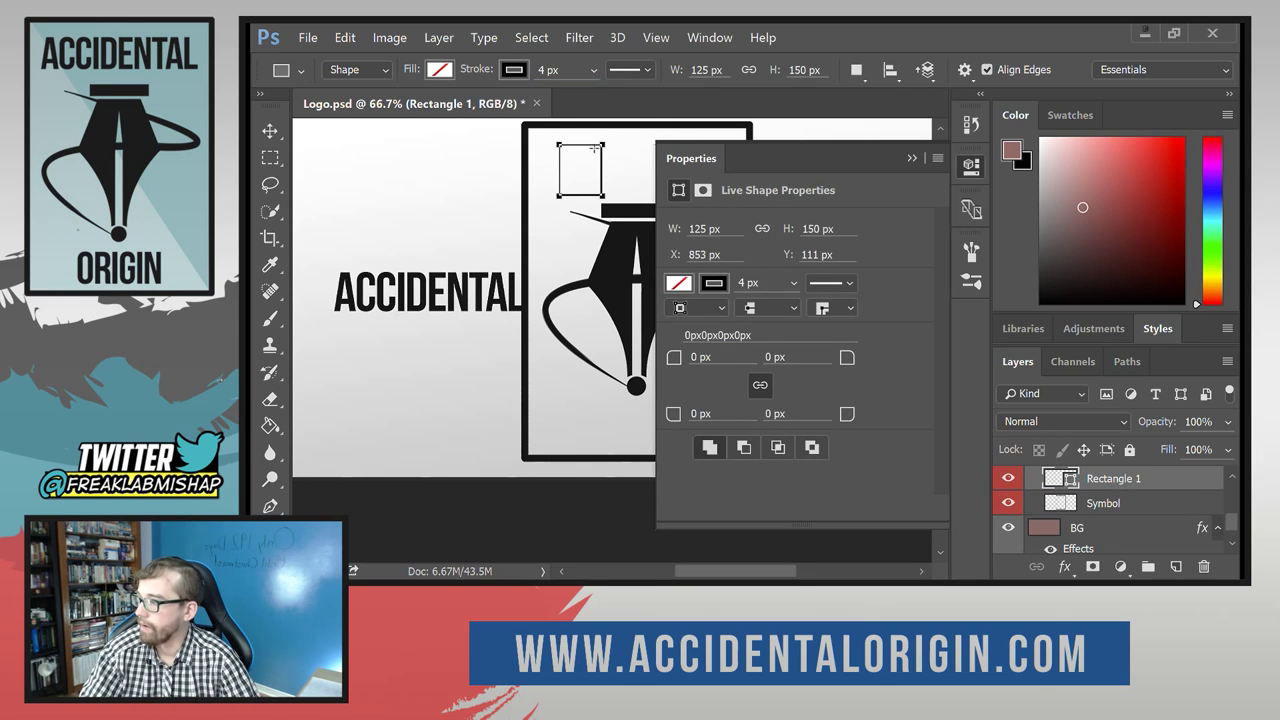
Set the small rectangle's stroke width to 15 px.
left_click(621, 72)
left_click(592, 71)
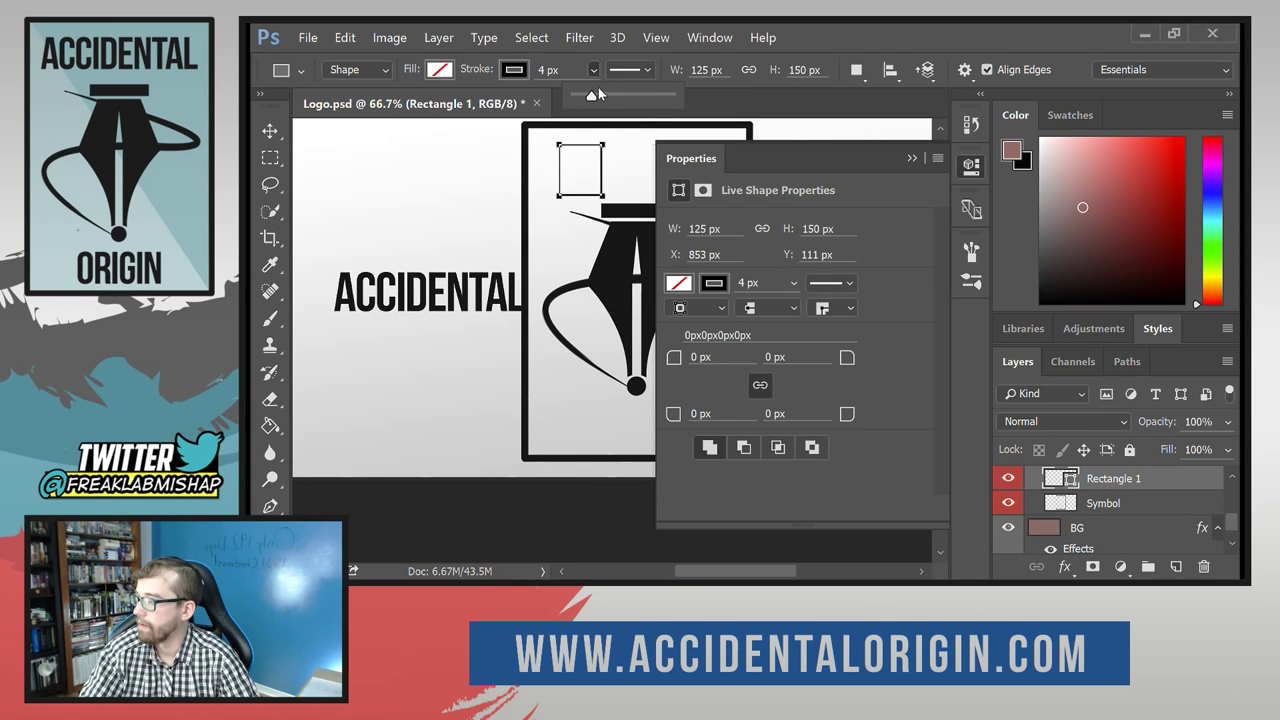
left_click(596, 97)
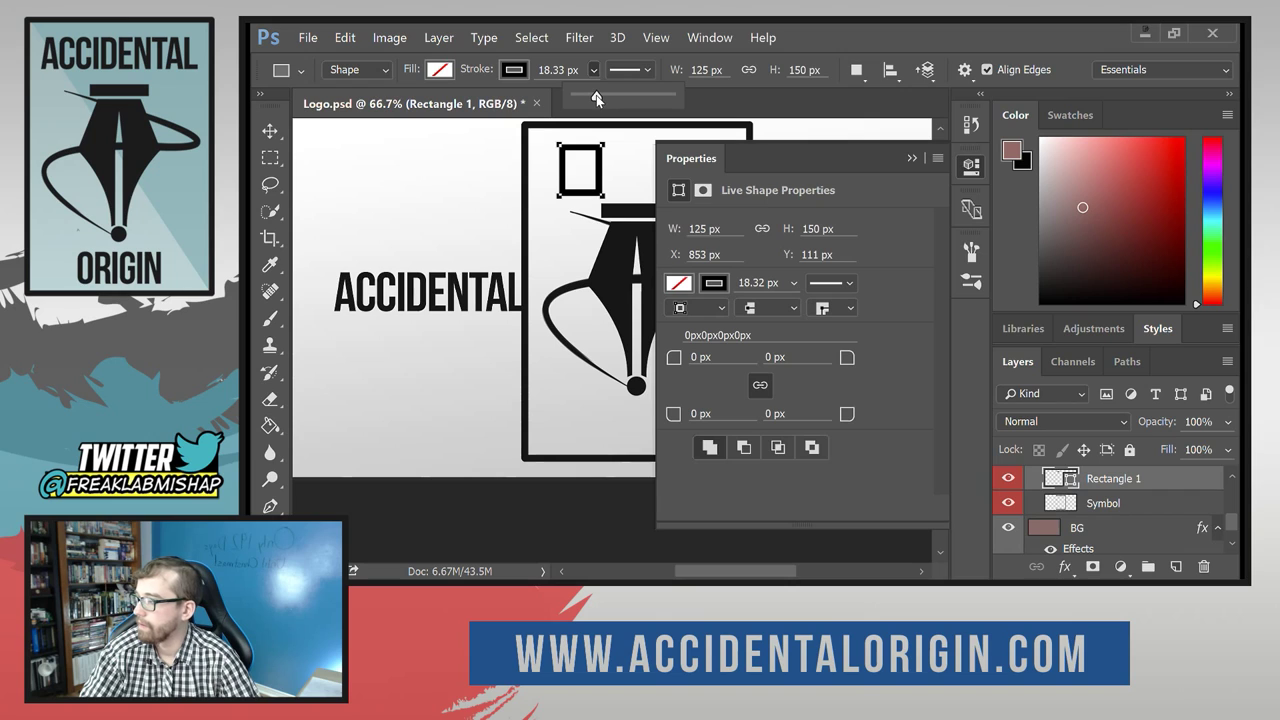
left_click_drag(596, 97, 595, 100)
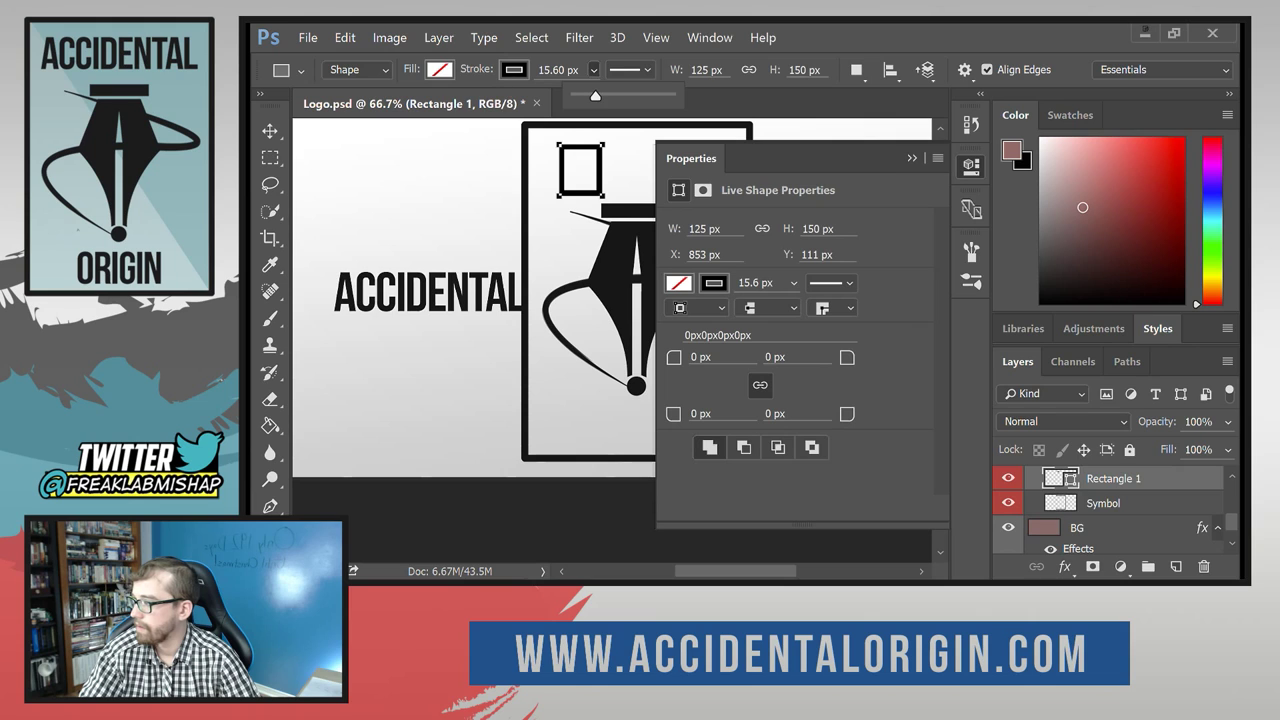
left_click(587, 66)
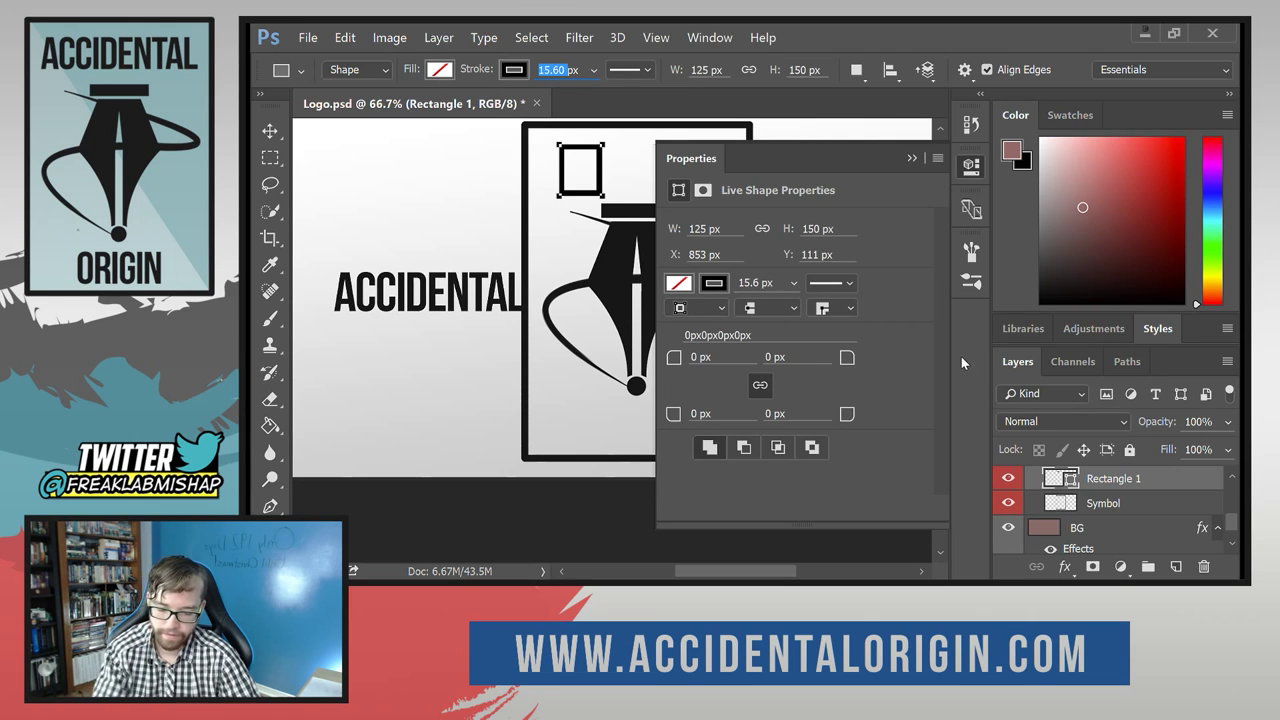
type("15px")
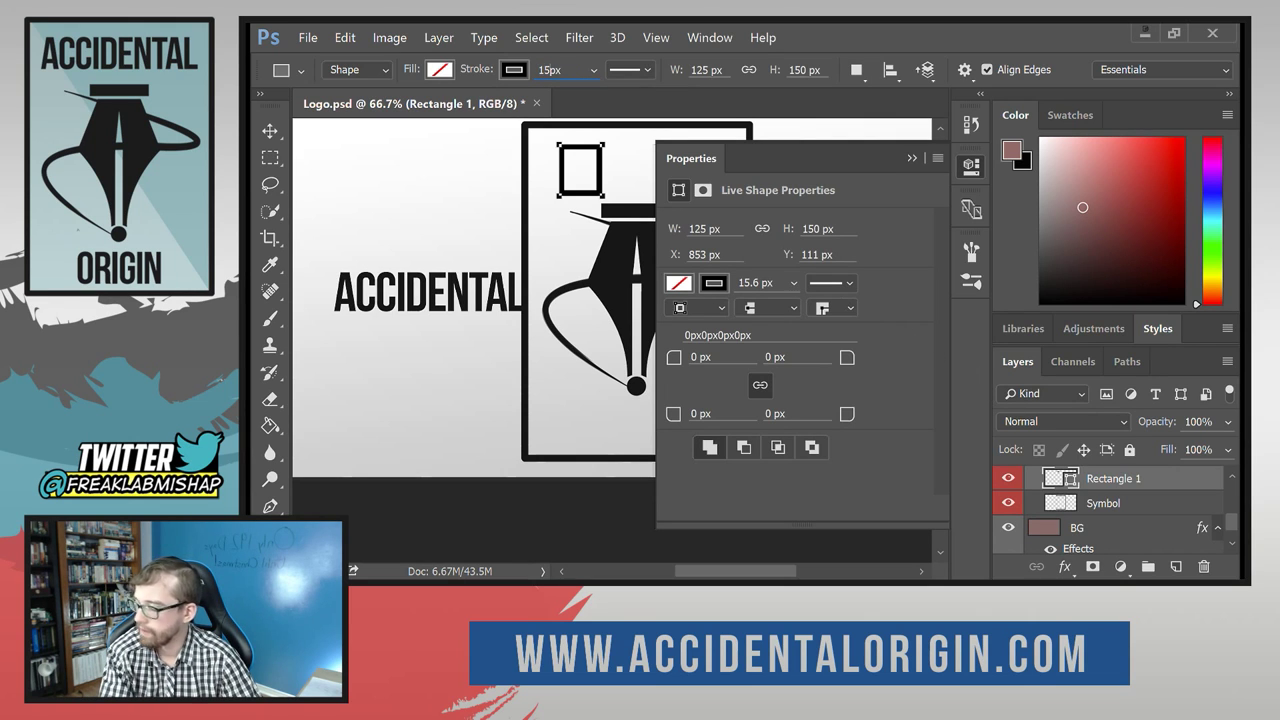
key("Return")
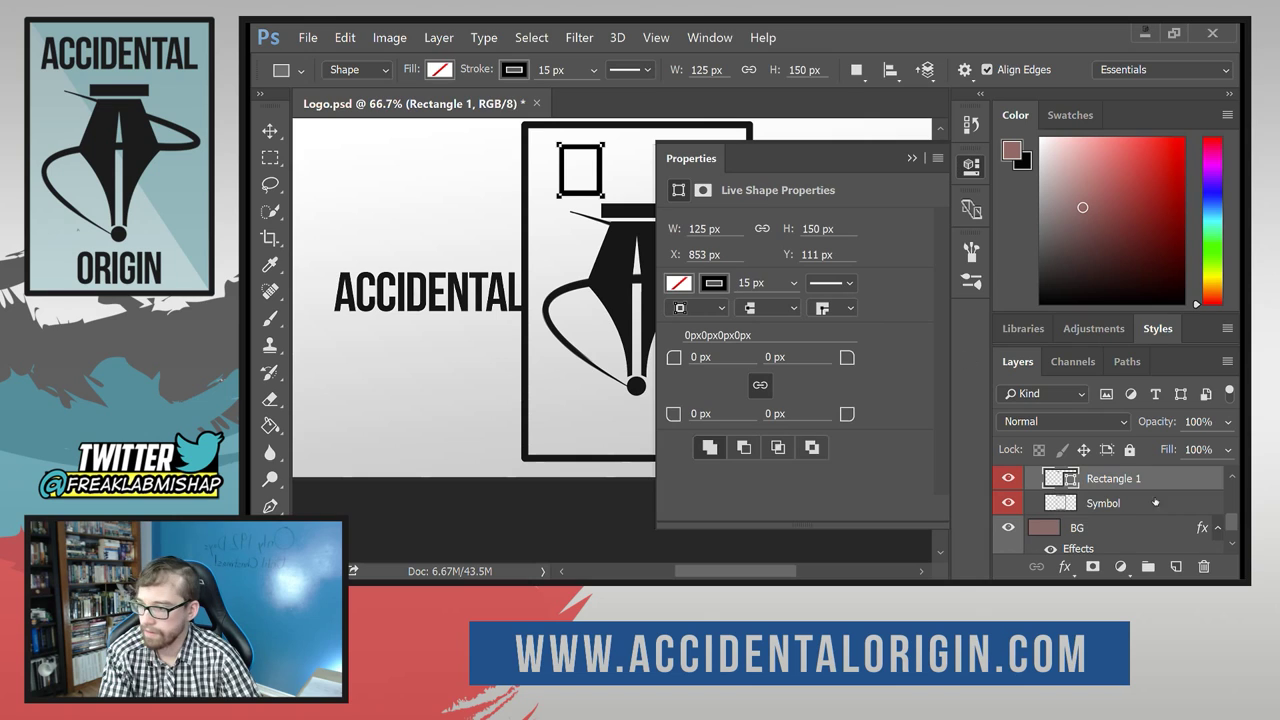
Look through the layer list, including the contents of the Colours/Fonts group and the layers around Rectangle 1.
scroll(1135, 490, "up", 4)
scroll(1124, 500, "up", 1)
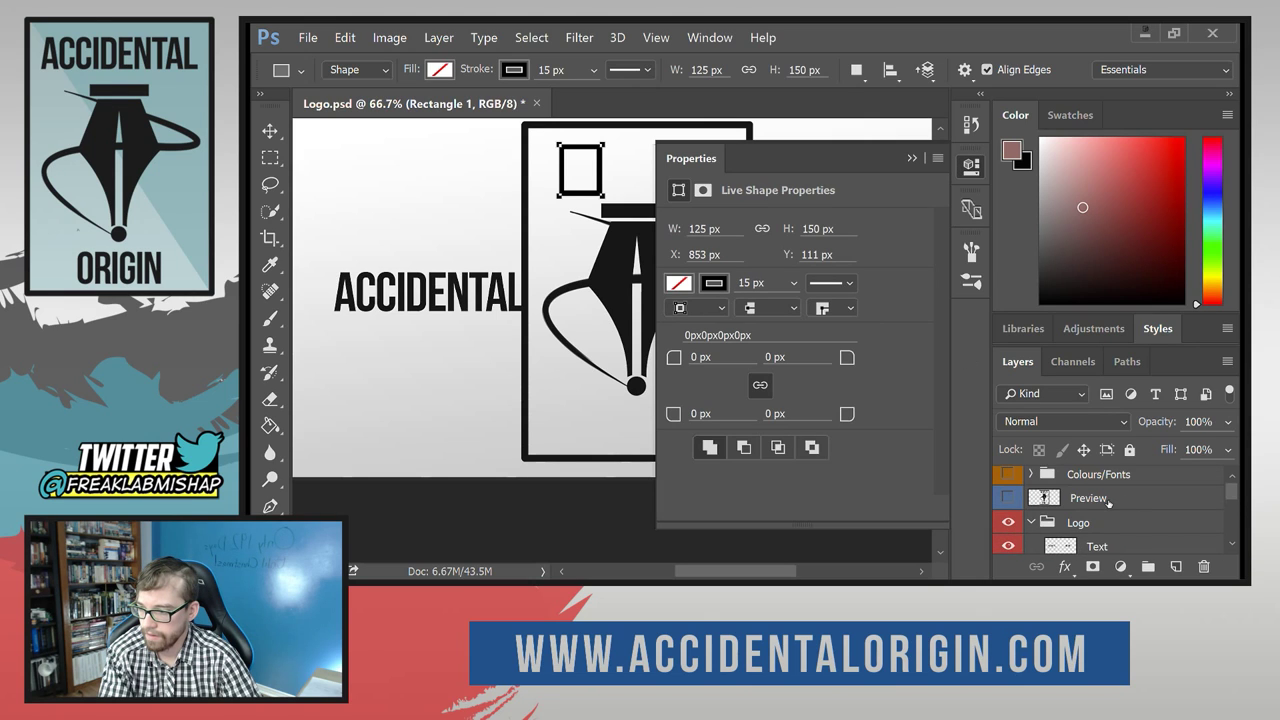
left_click(1030, 479)
scroll(1030, 479, "down", 2)
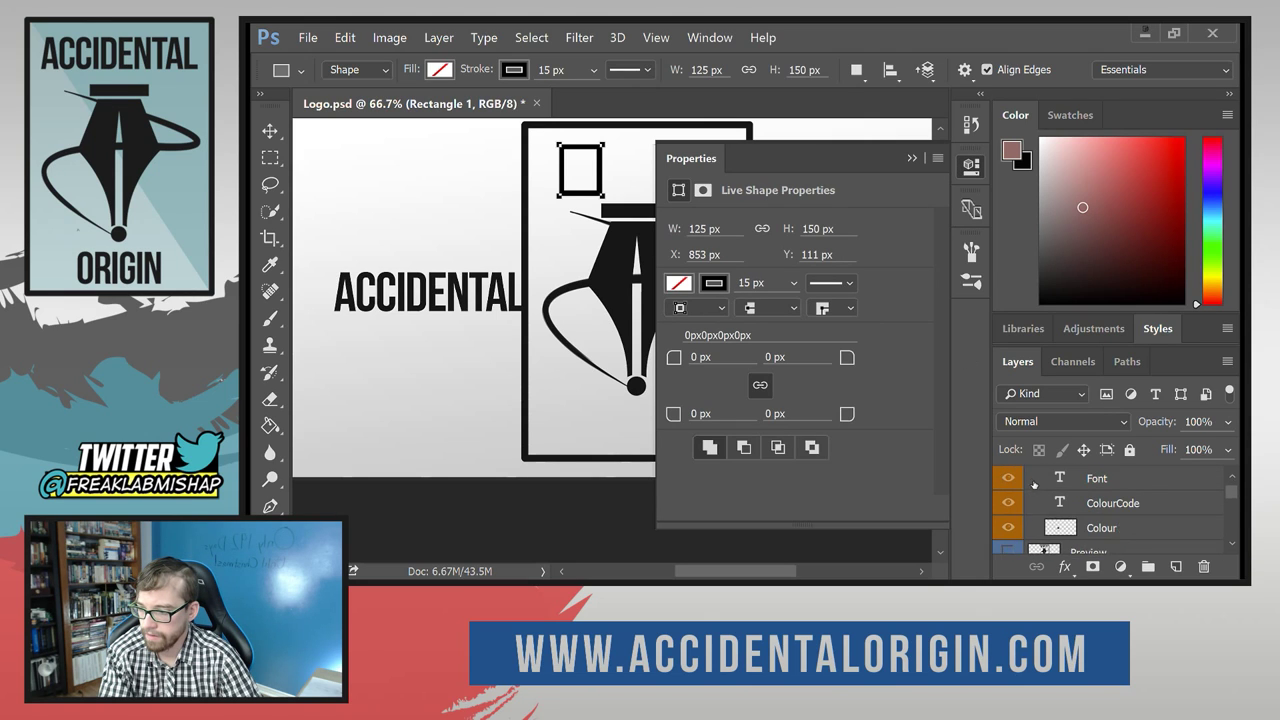
scroll(1036, 487, "up", 2)
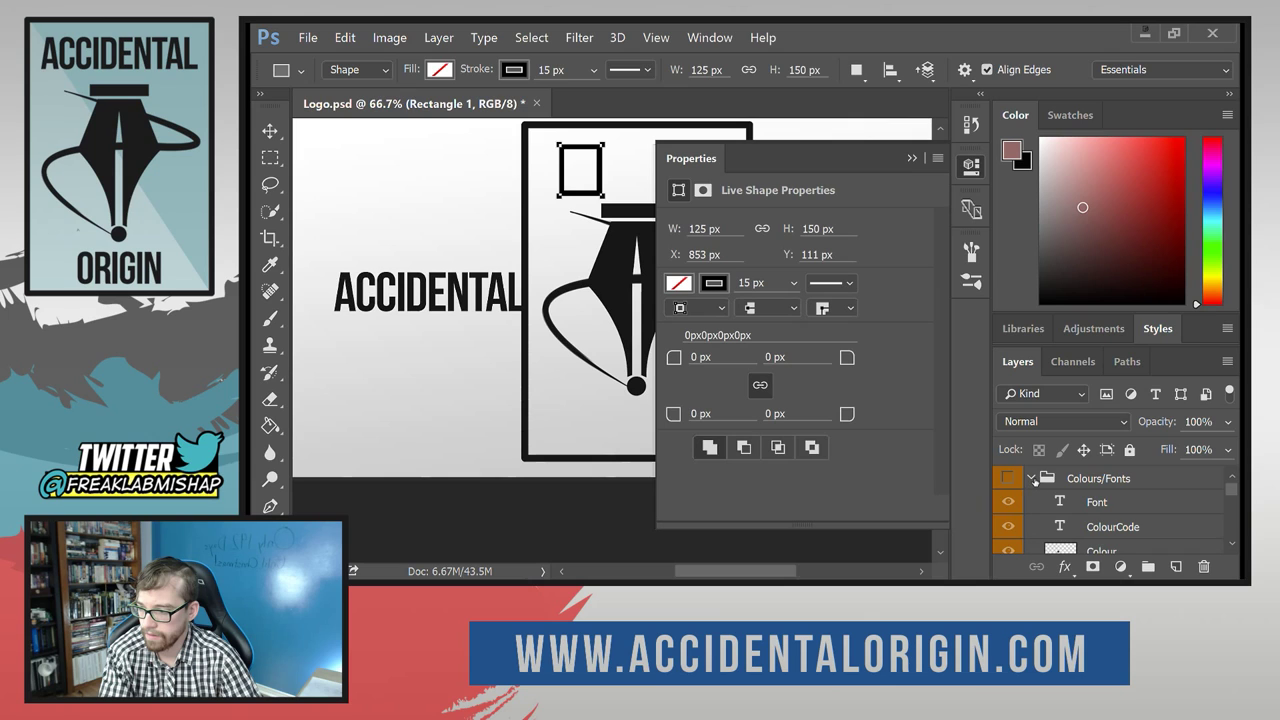
left_click(1031, 479)
scroll(1094, 504, "down", 2)
scroll(1094, 504, "down", 3)
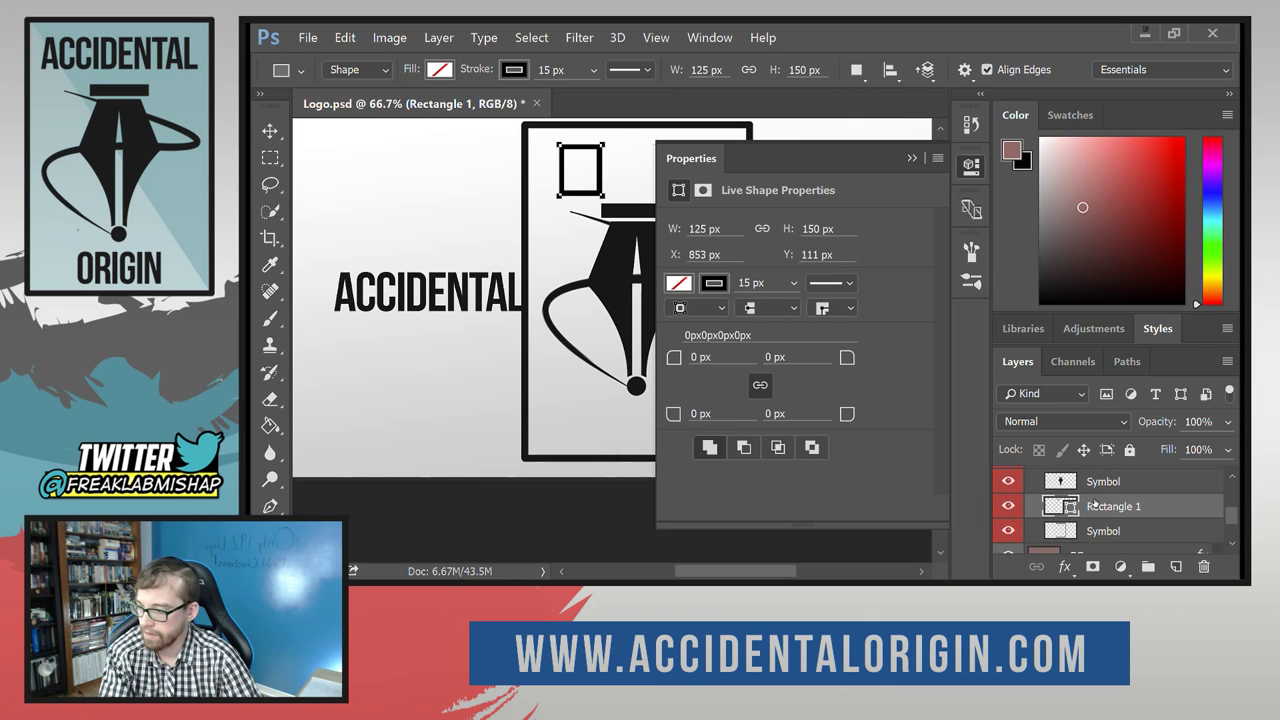
scroll(1094, 504, "down", 3)
scroll(1094, 504, "up", 3)
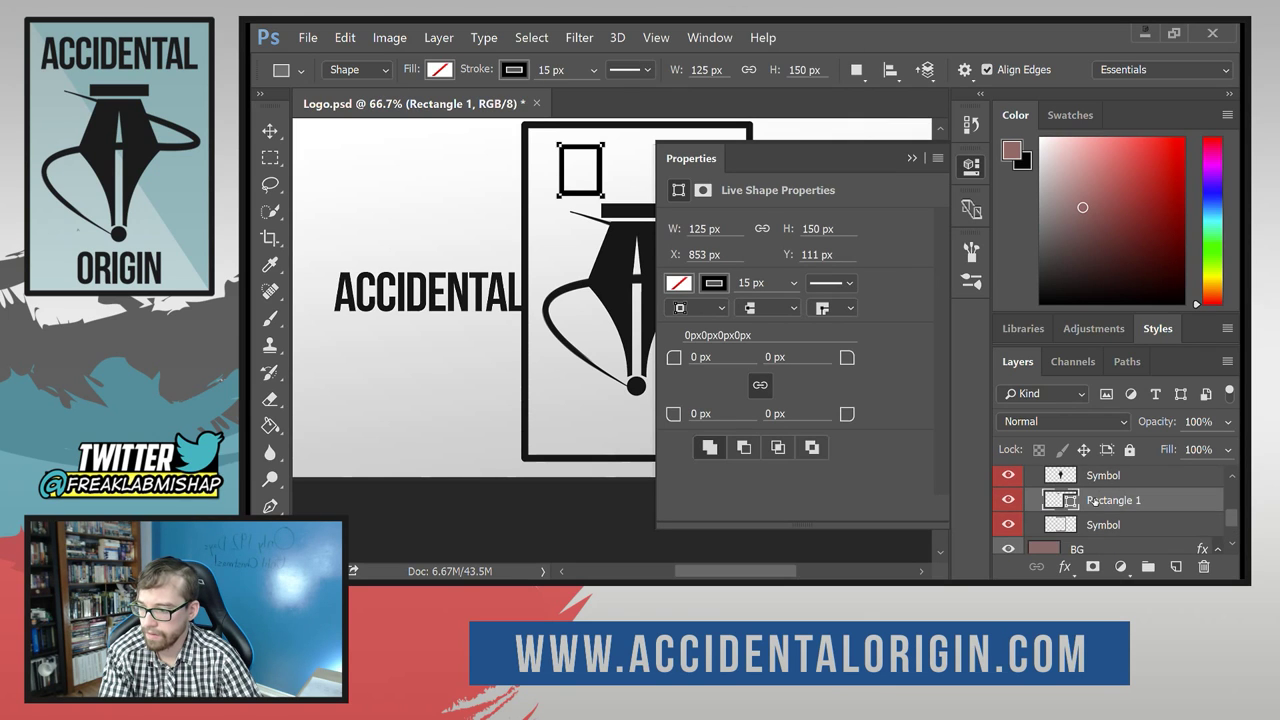
Move the small rectangle onto the frame's left edge at about X 744 px, Y 102 px, and give it a light blue stroke.
left_click(270, 131)
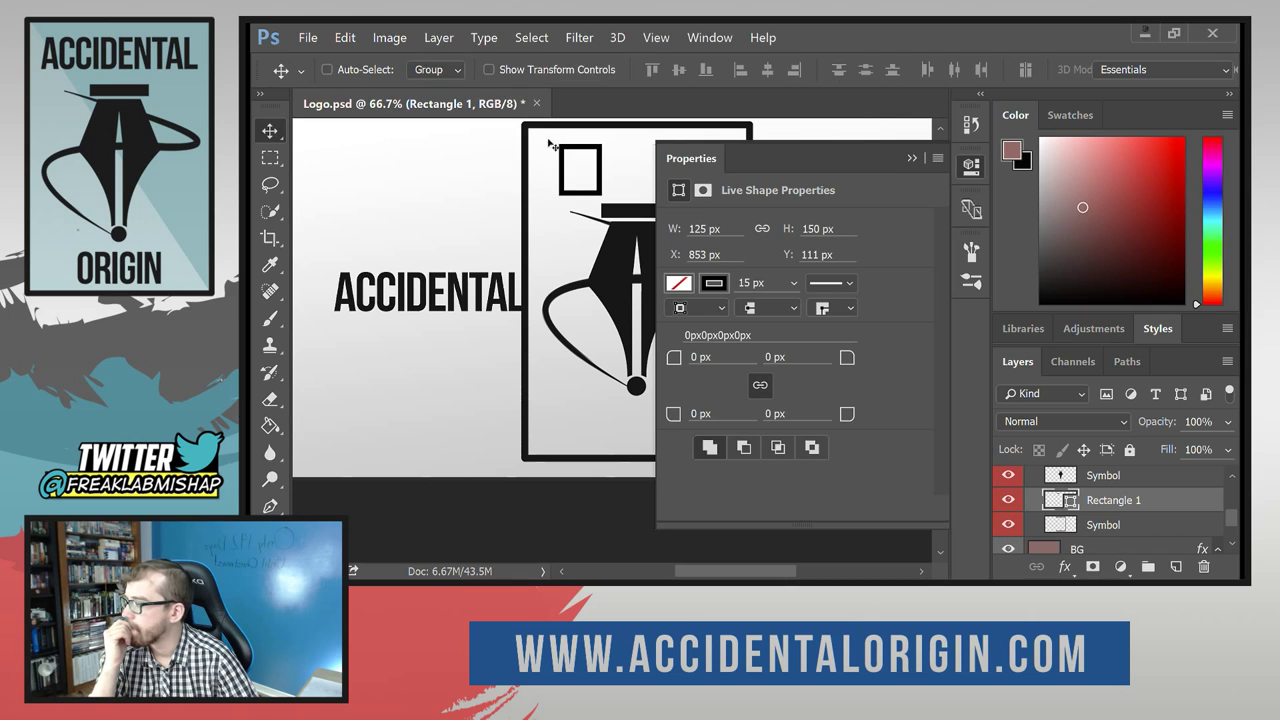
left_click_drag(594, 155, 560, 146)
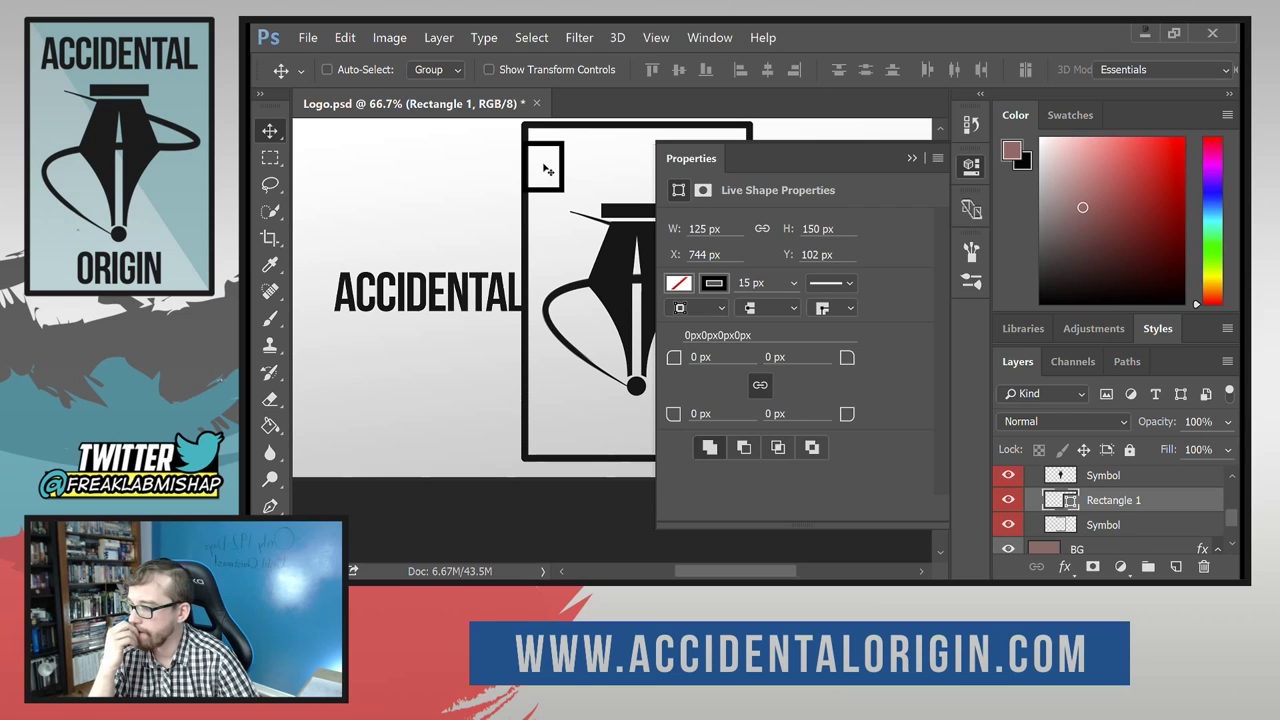
left_click(720, 285)
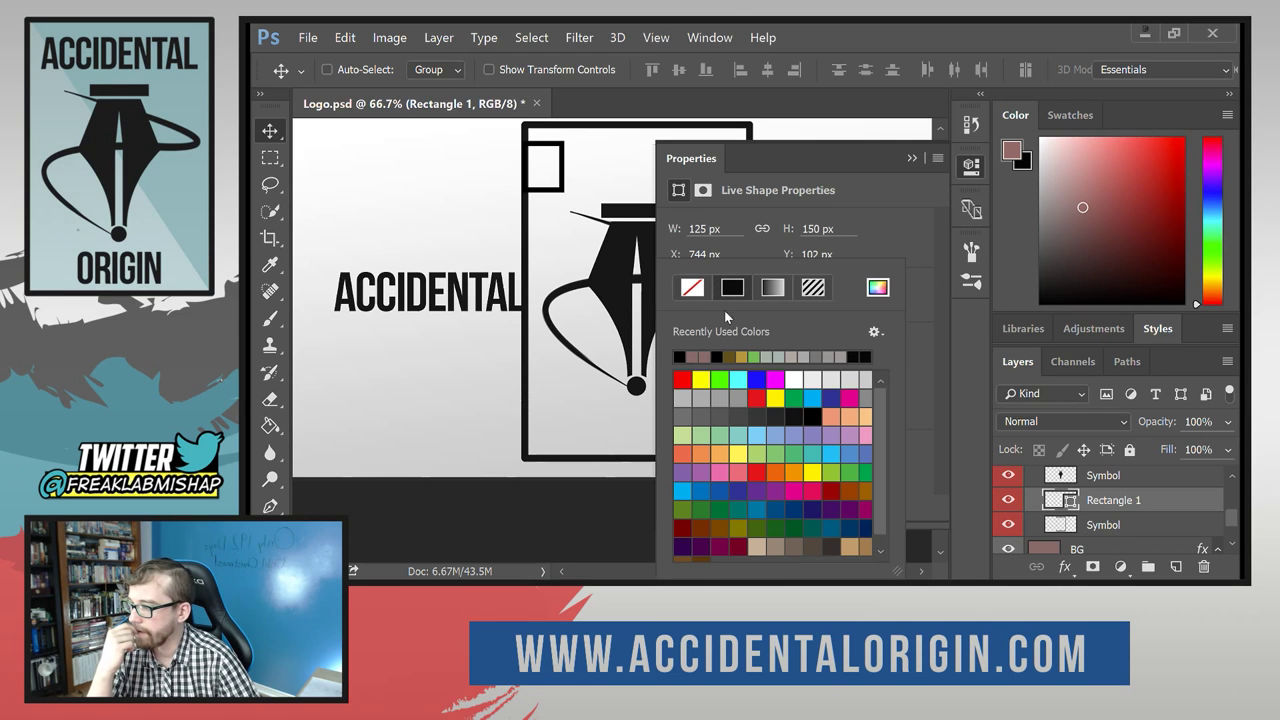
left_click(815, 395)
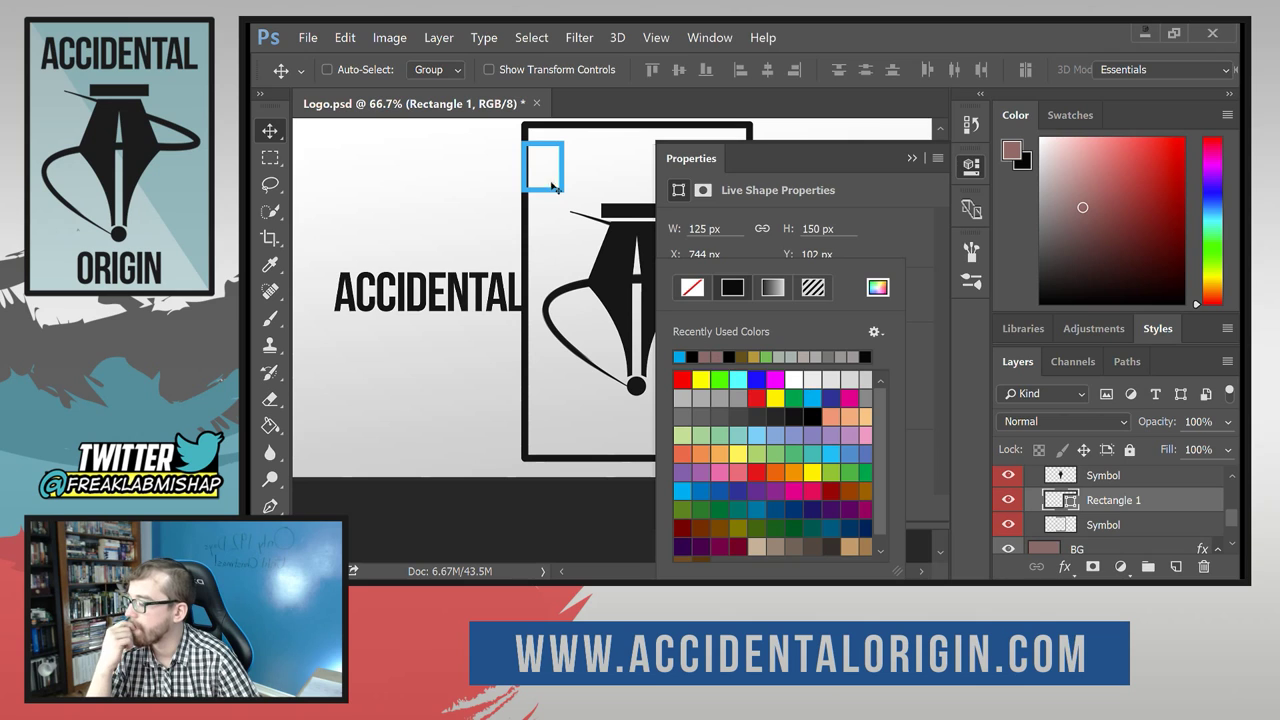
left_click(552, 145)
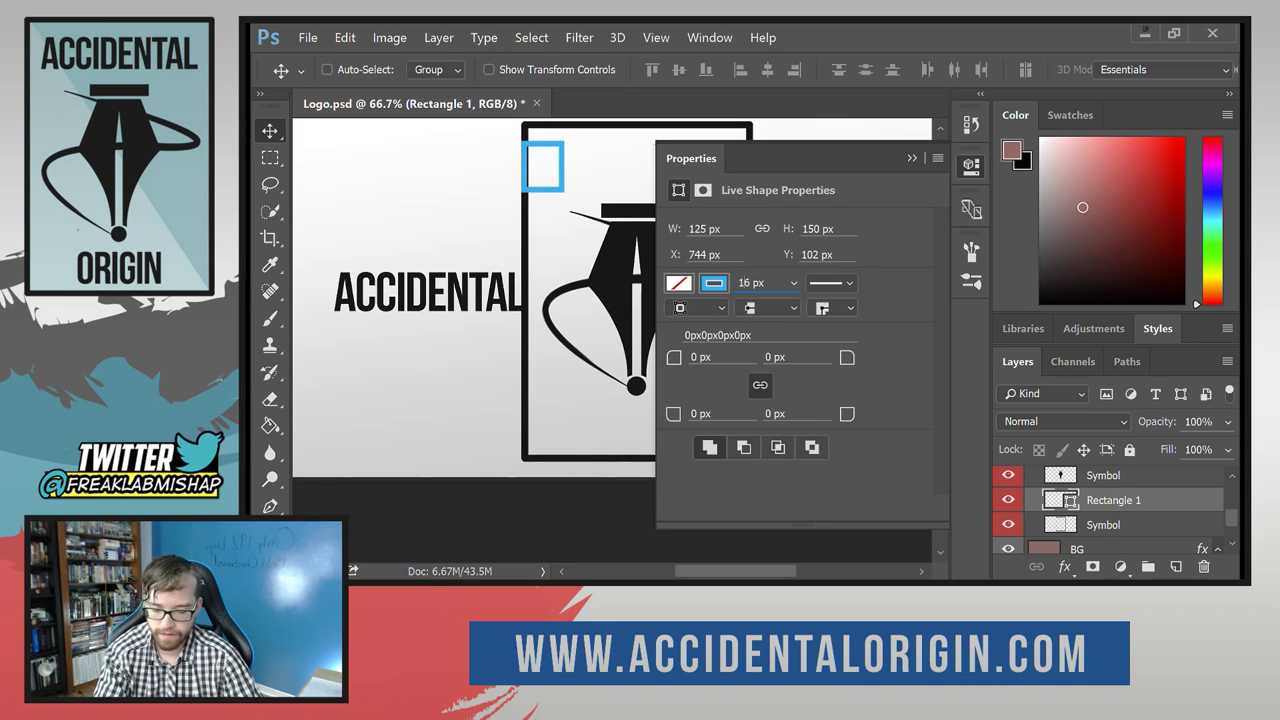
Increase the blue rectangle's stroke width to 20 px.
key("Up")
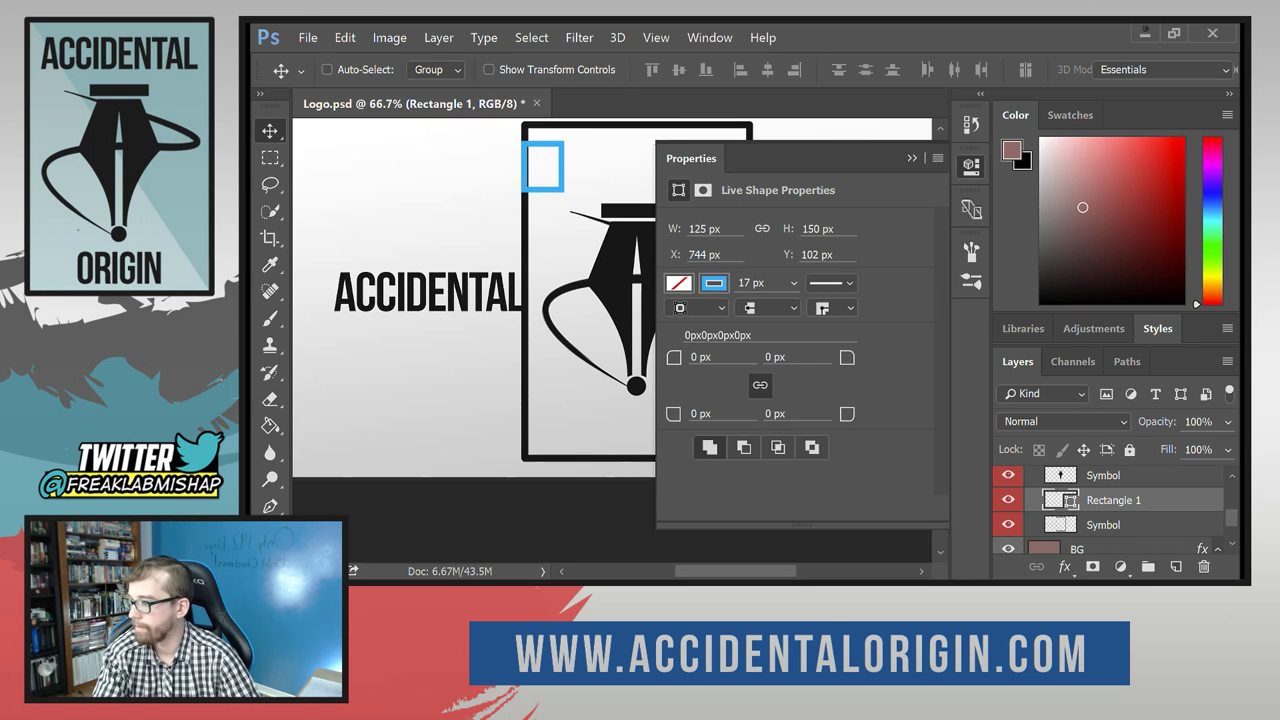
key("BackSpace")
type("8")
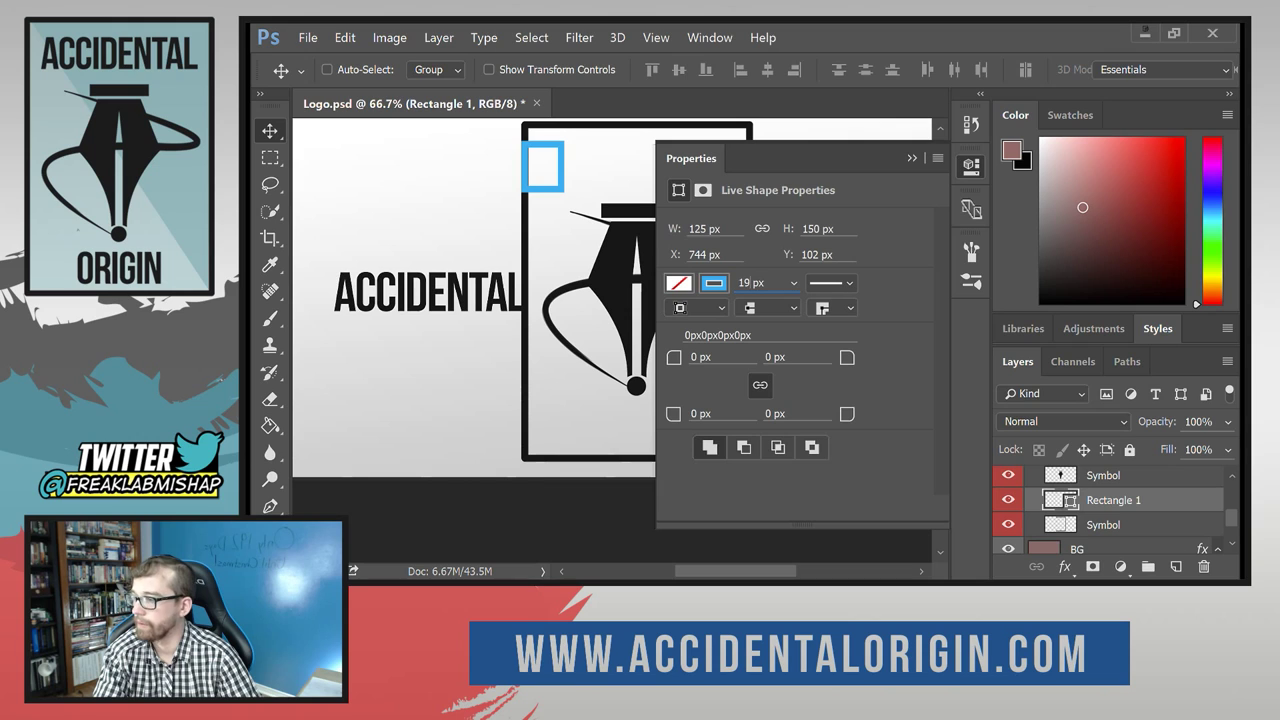
key("Return")
type("20px")
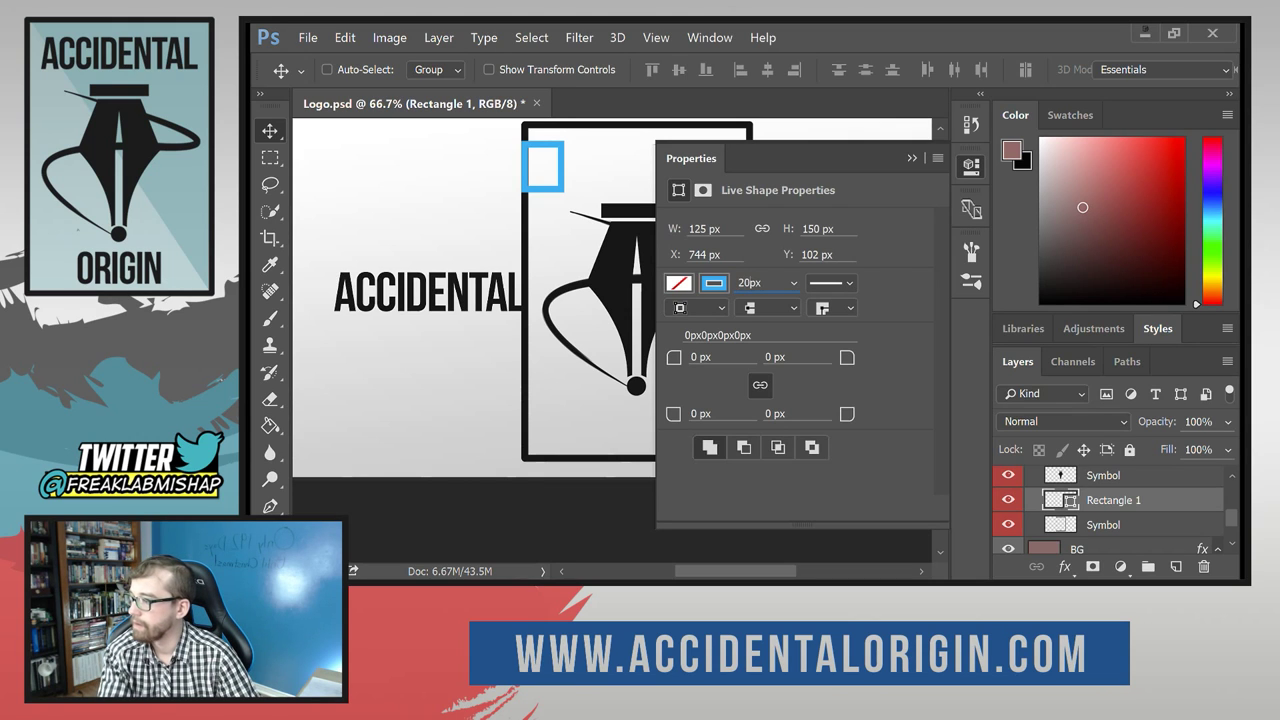
key("Return")
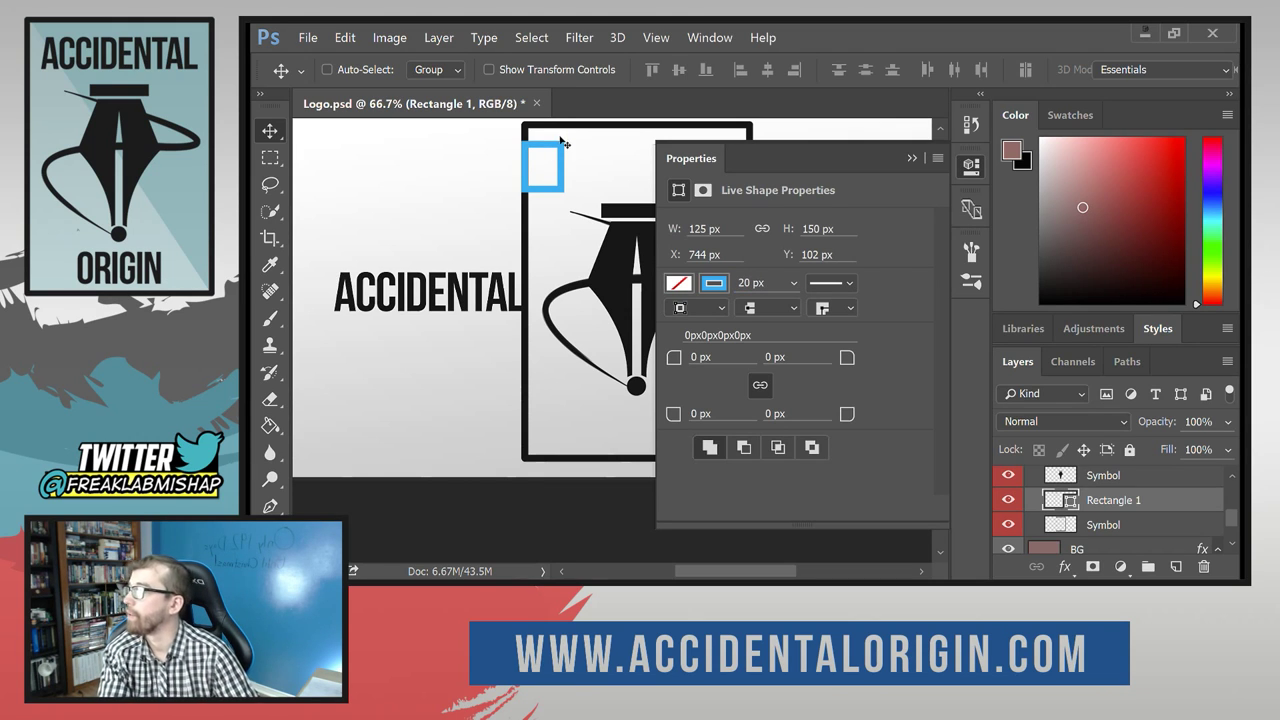
Set the blue rectangle's stroke corners to round and move it above ACCIDENTAL, to about X 137 px, Y 209 px.
left_click(849, 309)
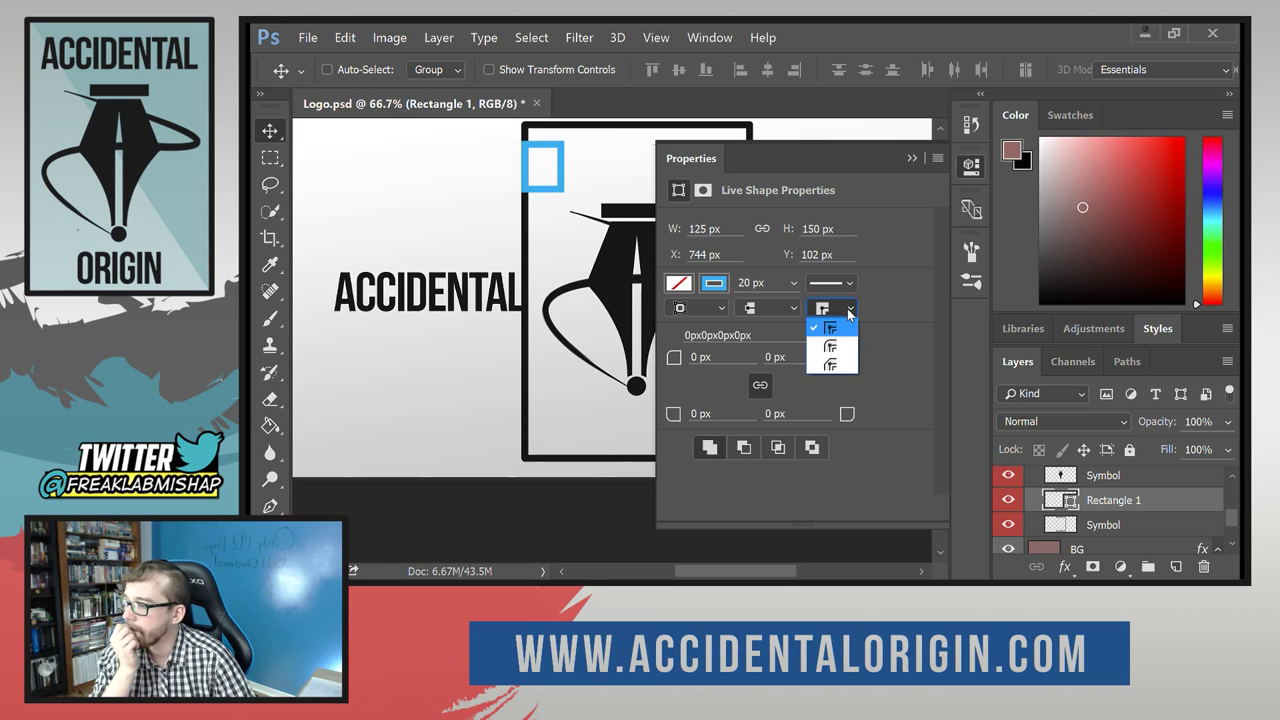
left_click(849, 350)
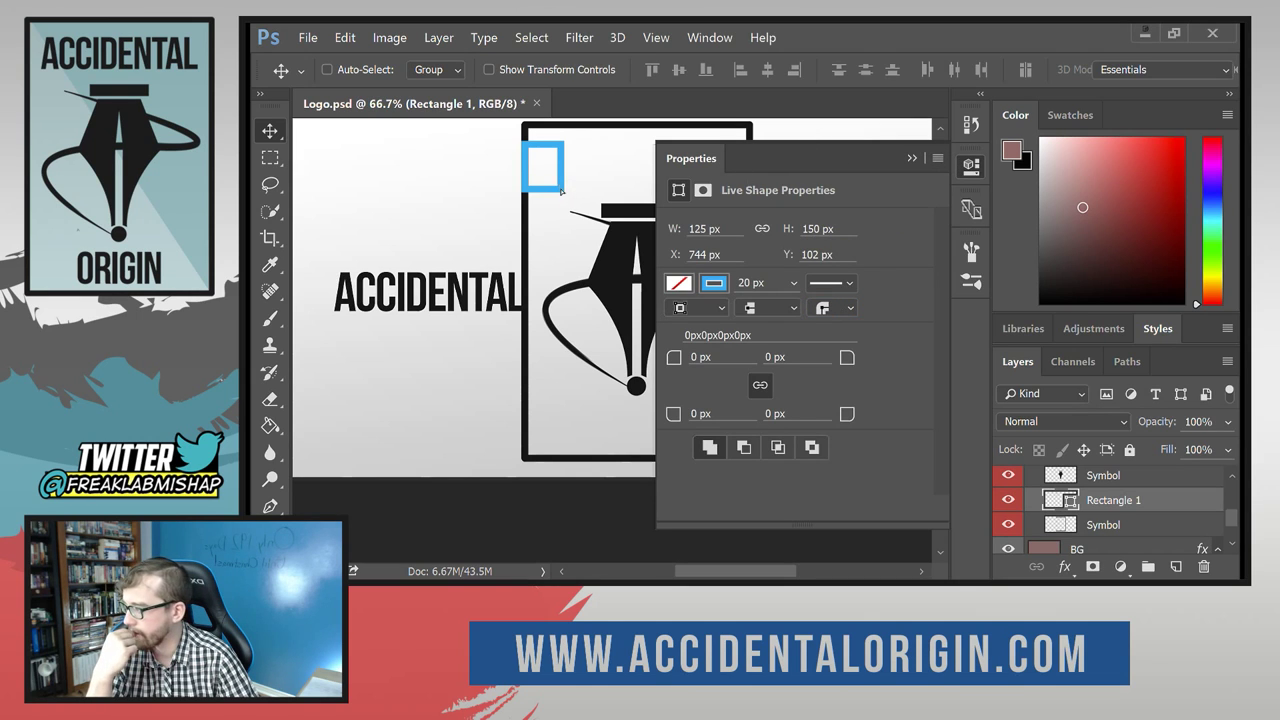
left_click_drag(565, 185, 363, 229)
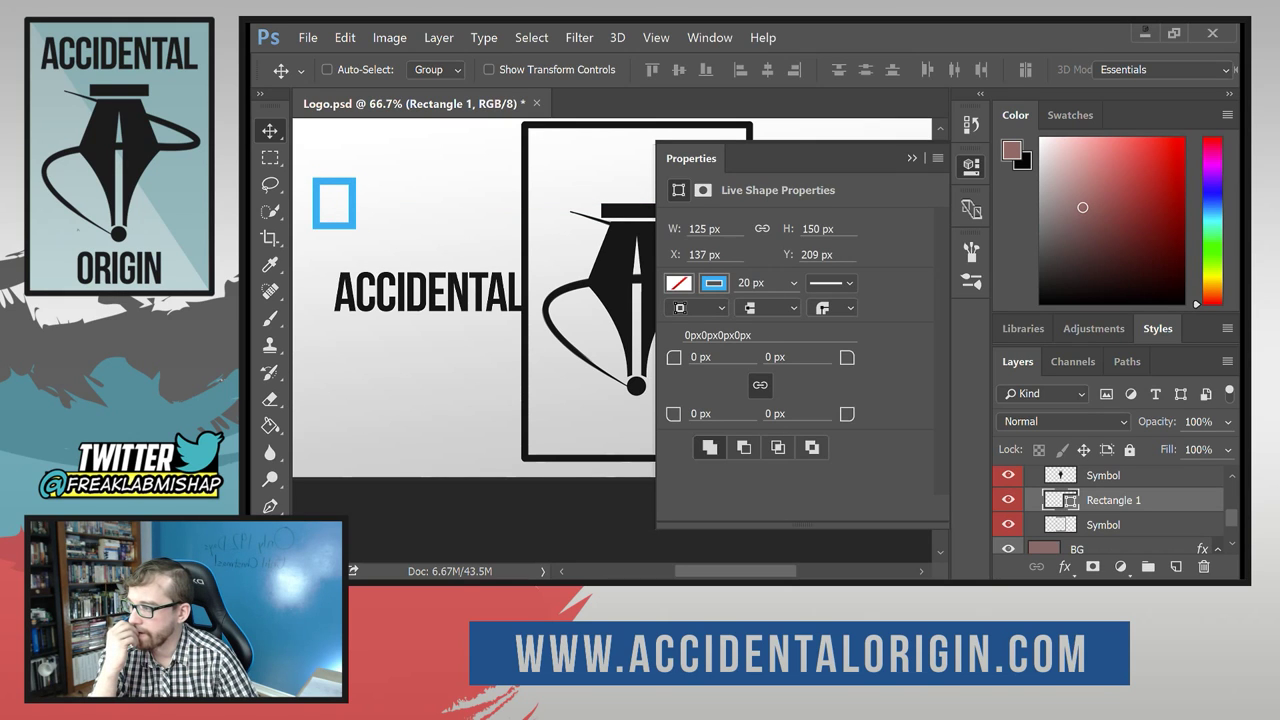
Try widths of 800 px and 1600 px for the blue rectangle.
left_click_drag(720, 229, 688, 229)
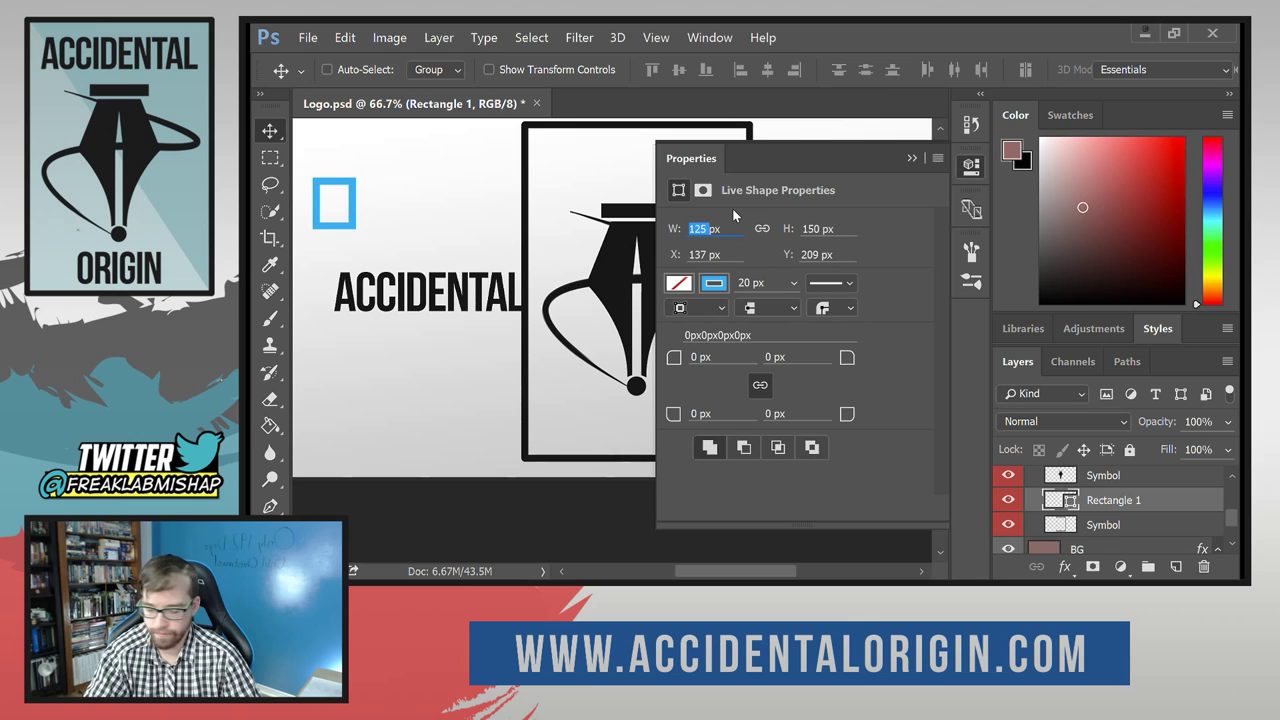
type("800")
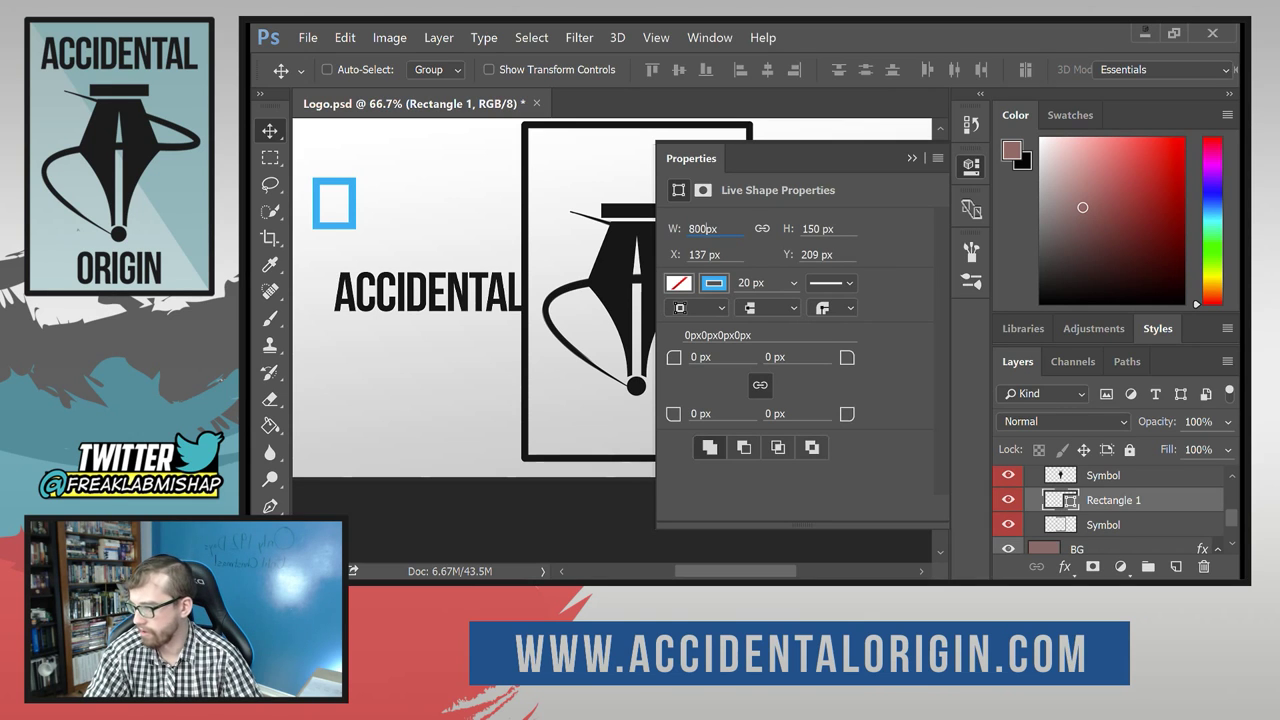
key("Return")
left_click(708, 229)
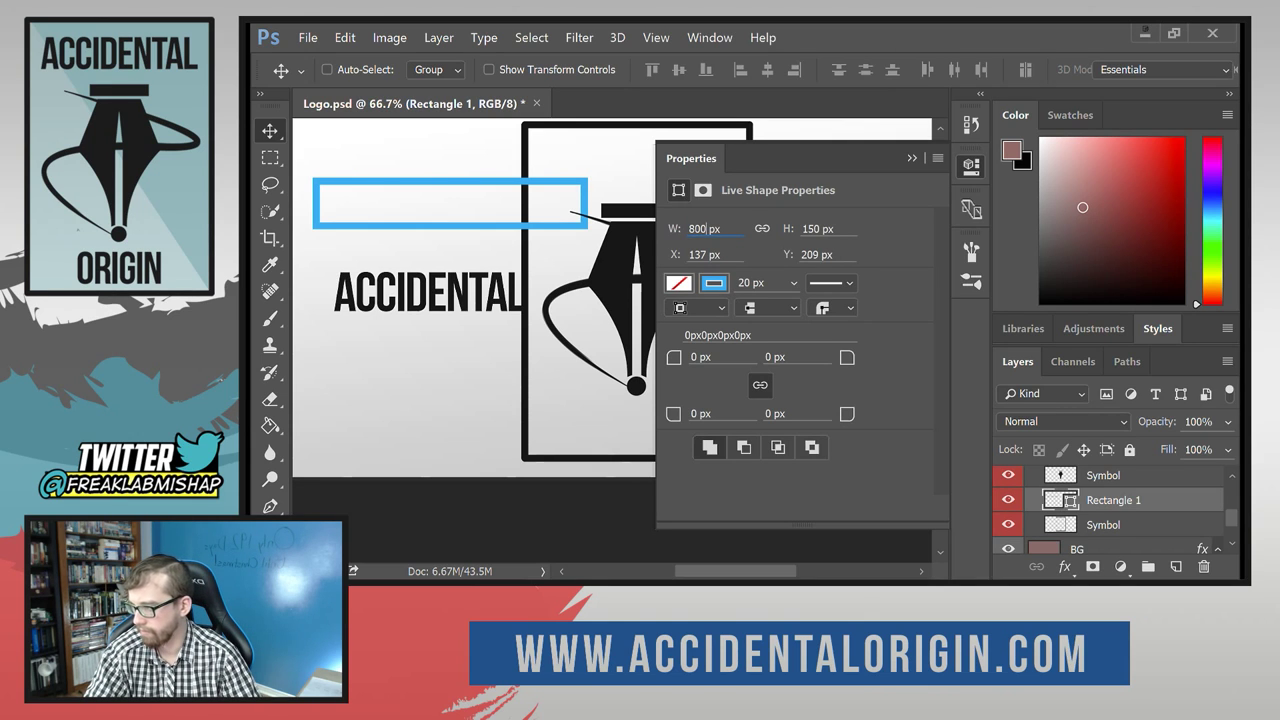
double_click(698, 228)
type("1600")
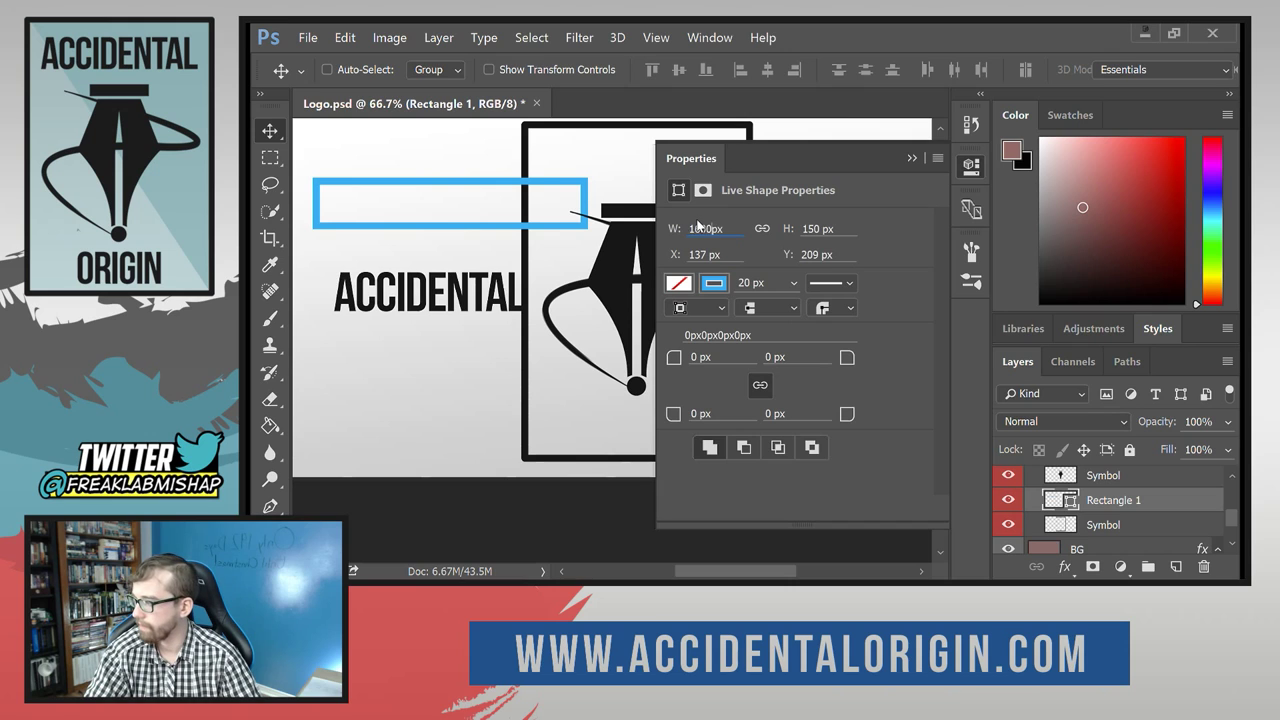
key("Return")
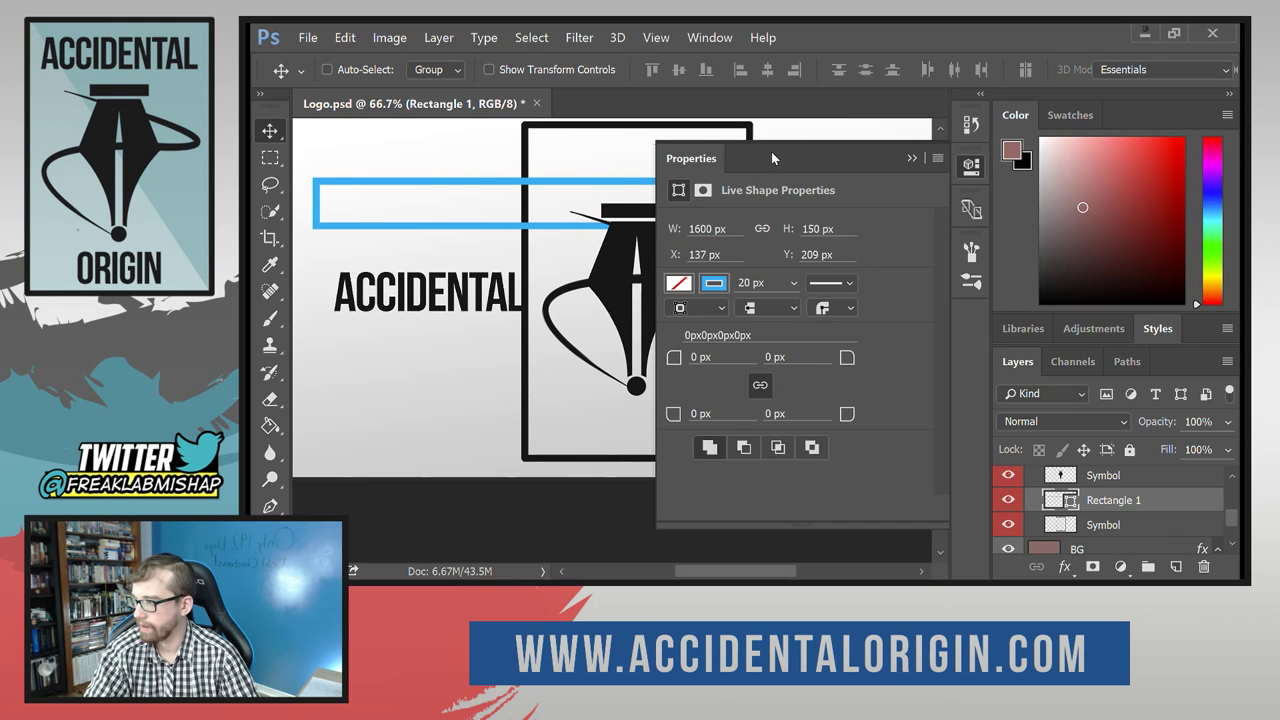
Undock the Properties panel and place it clear of the artwork so the whole logo is visible.
mouse_move(768, 154)
left_mouse_down()
mouse_move(745, 271)
mouse_move(602, 225)
mouse_move(767, 168)
mouse_move(770, 155)
left_mouse_up()
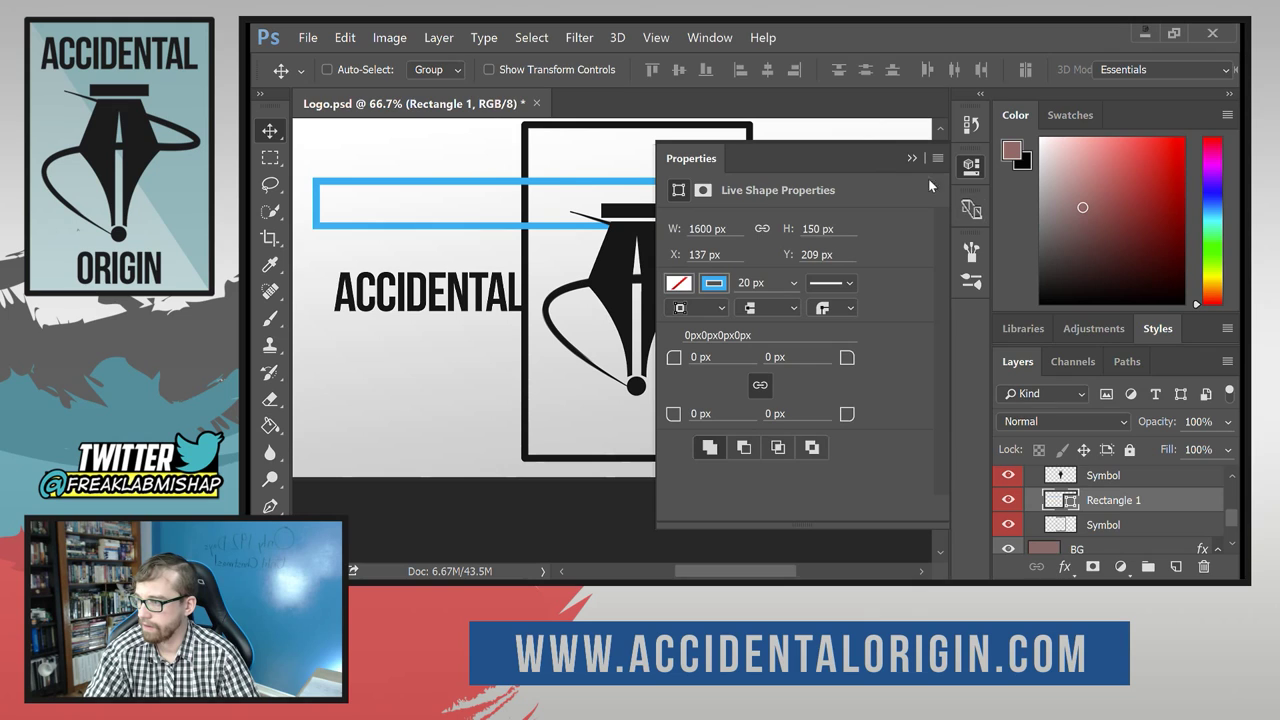
left_click_drag(973, 168, 978, 332)
left_click(971, 279)
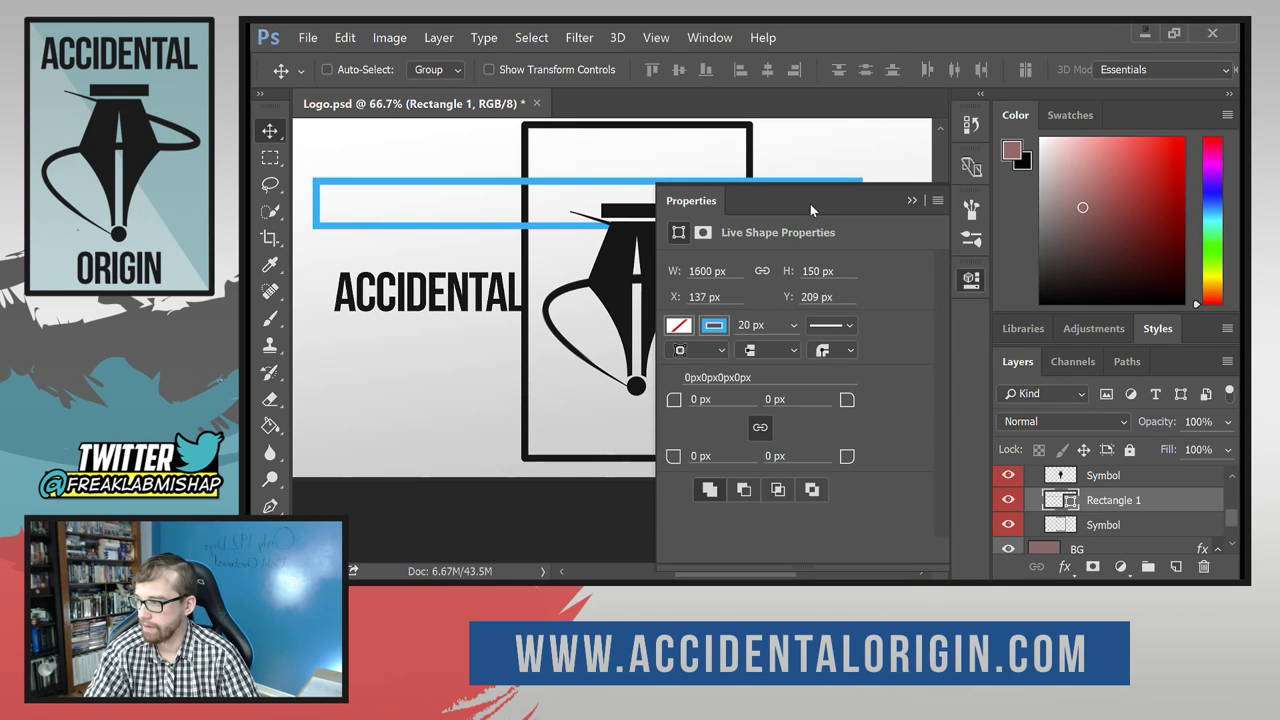
left_click_drag(813, 196, 1052, 150)
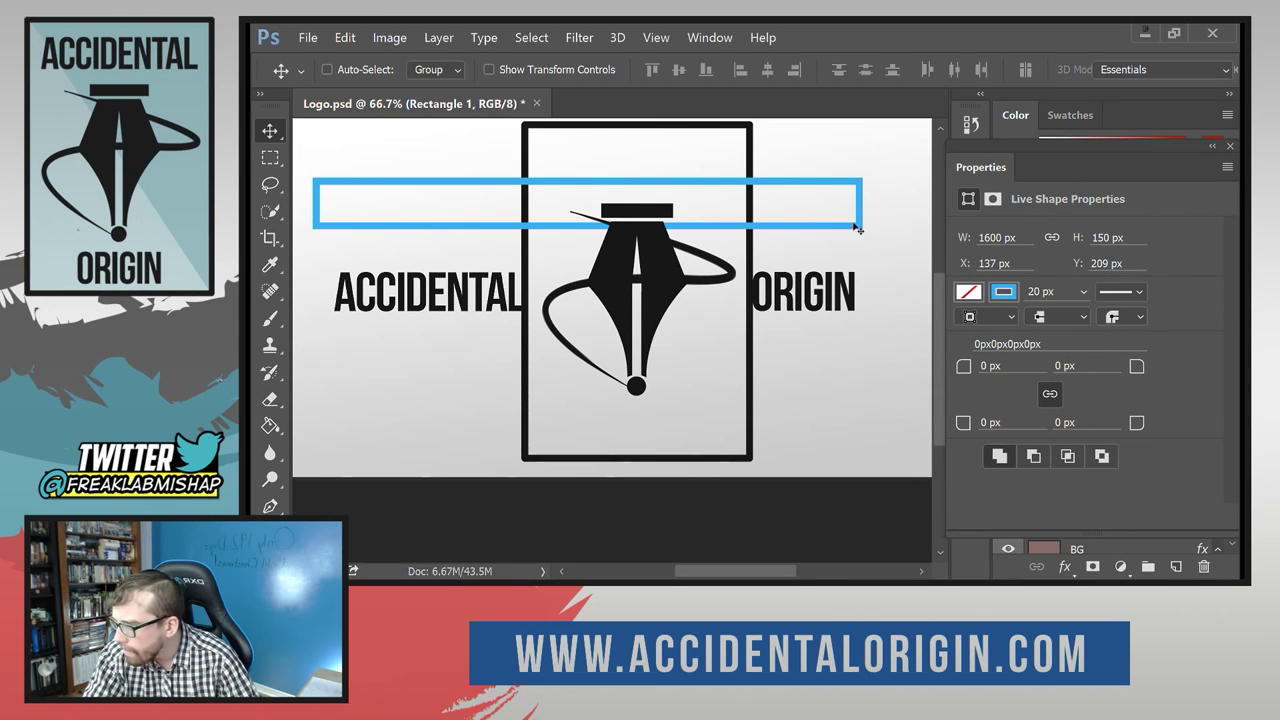
Try a width of 1650 px for the blue rectangle.
left_click(992, 237)
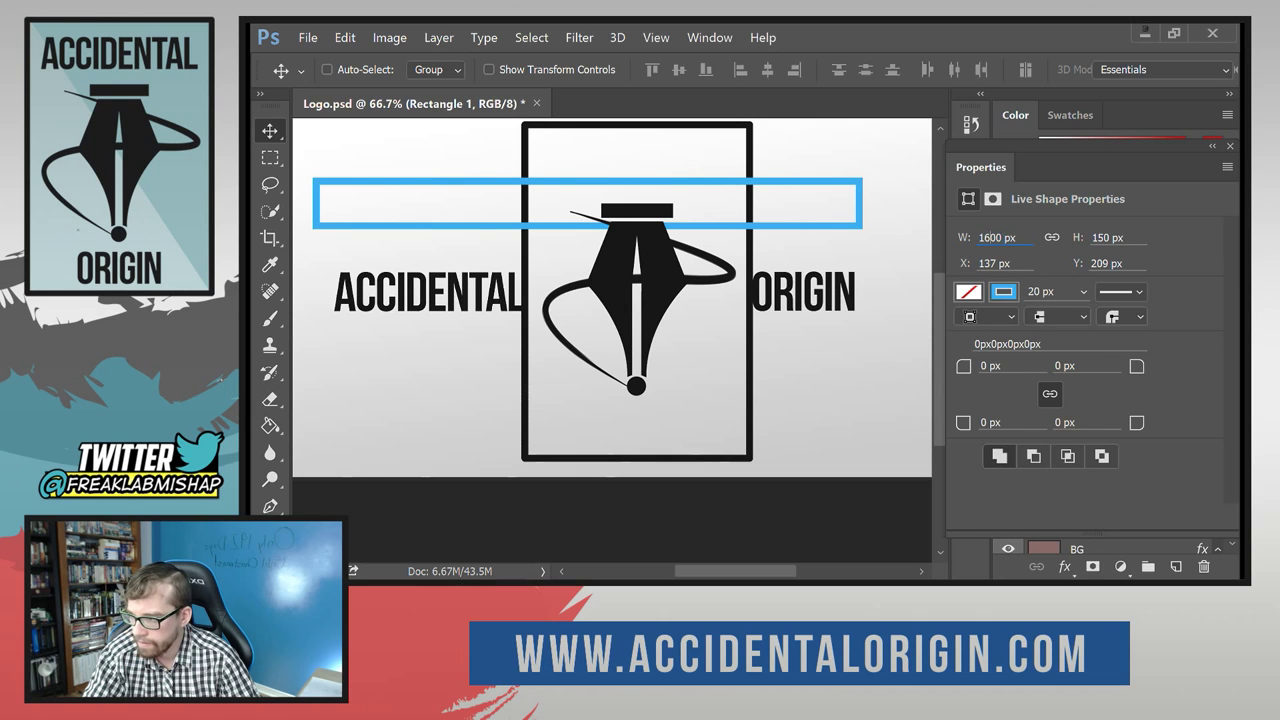
left_click(1002, 237)
double_click(992, 237)
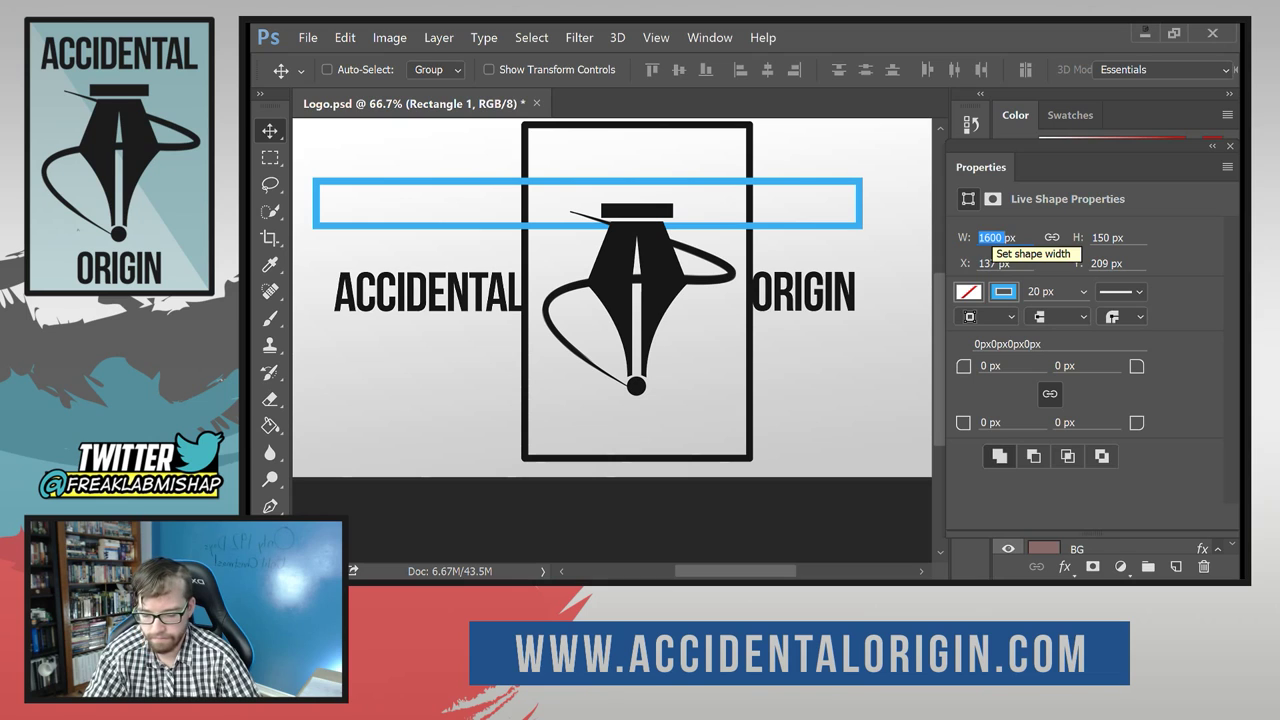
type("1650")
key("Return")
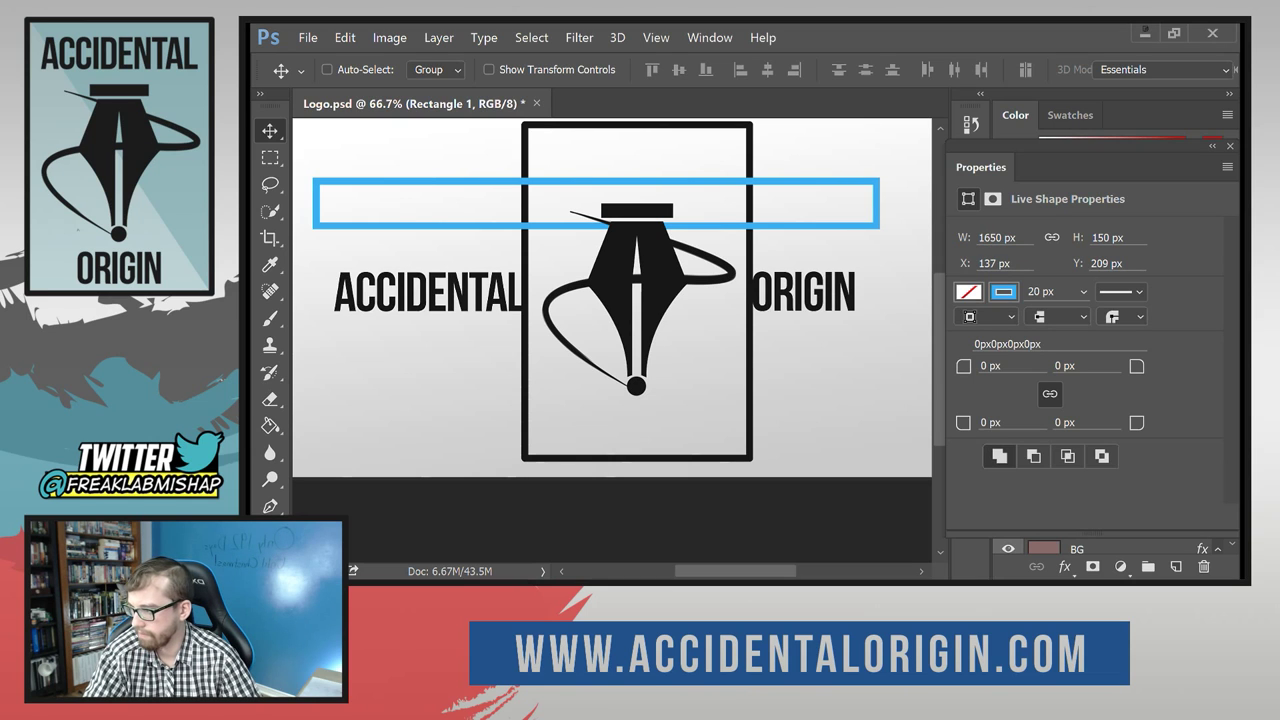
Try heights of 500 px and 575 px for the blue rectangle.
double_click(1101, 237)
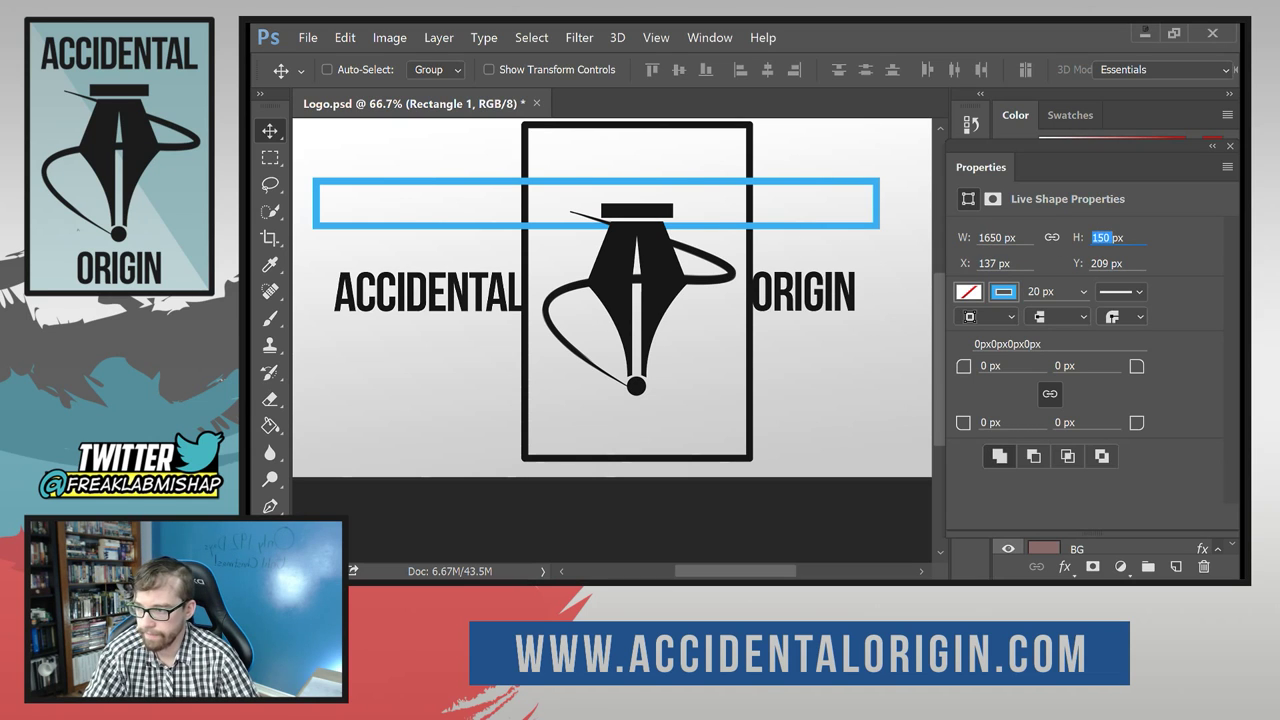
type("500")
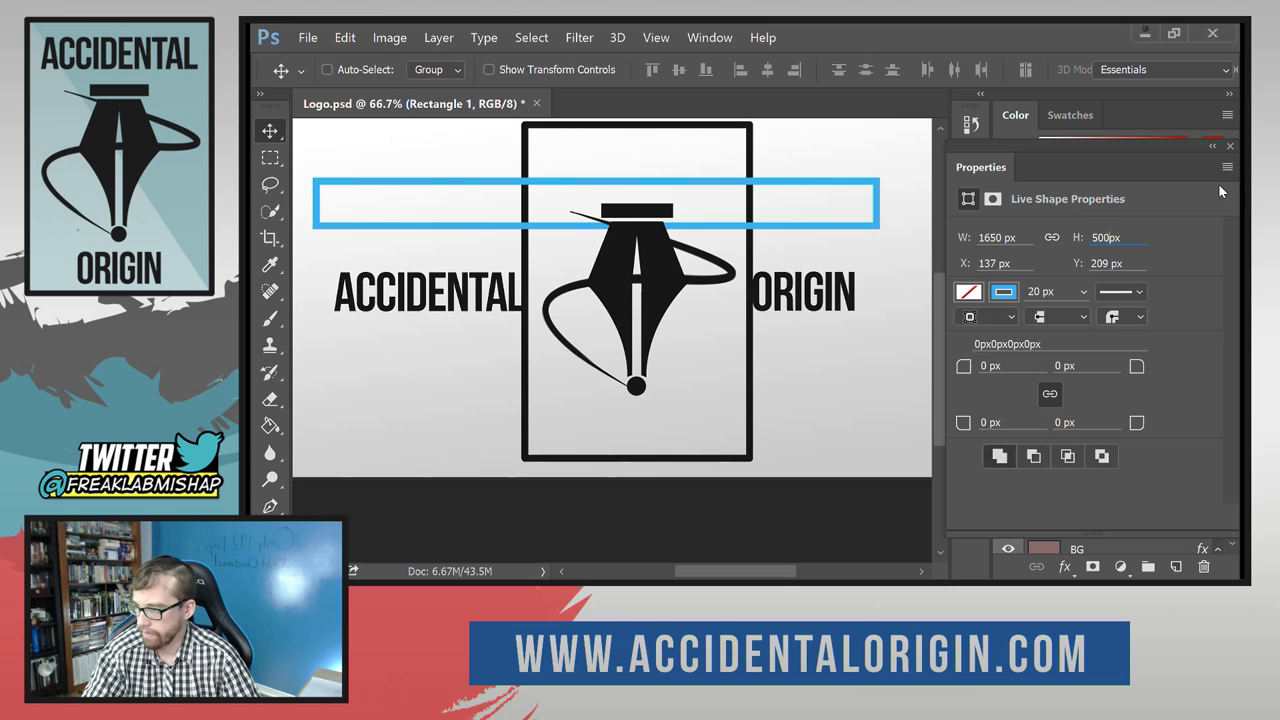
key("Return")
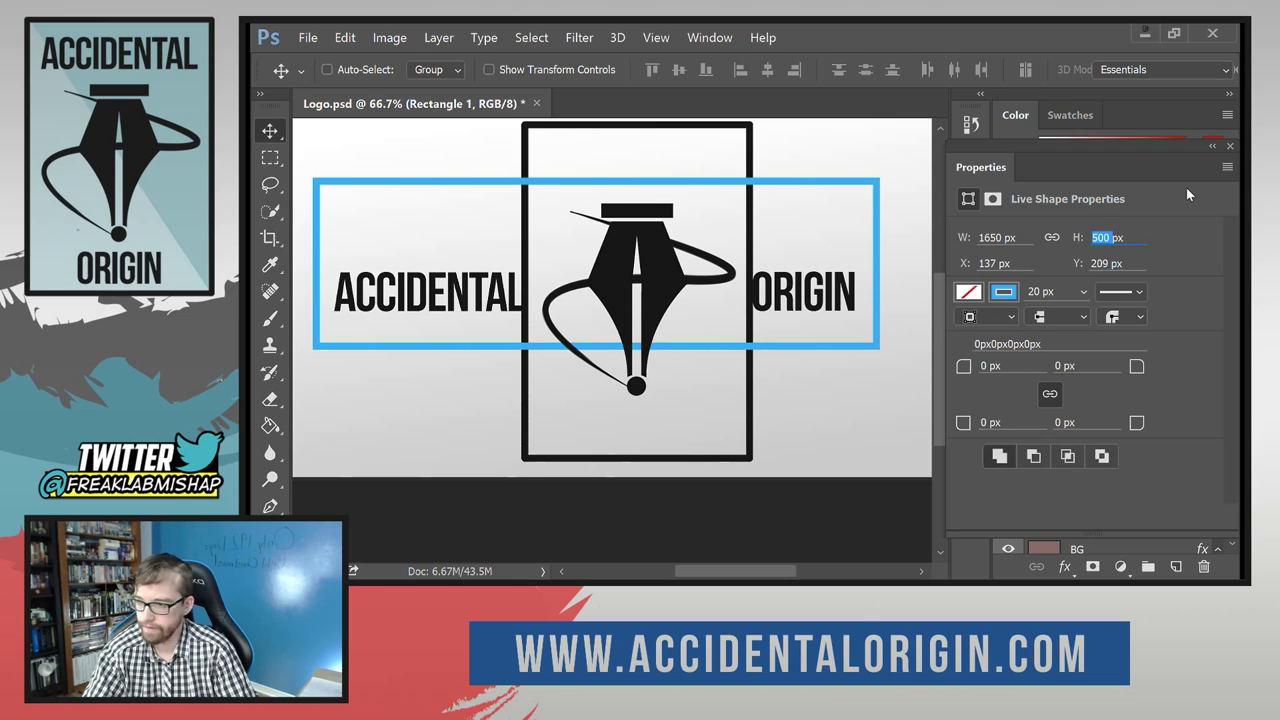
type("575")
key("Return")
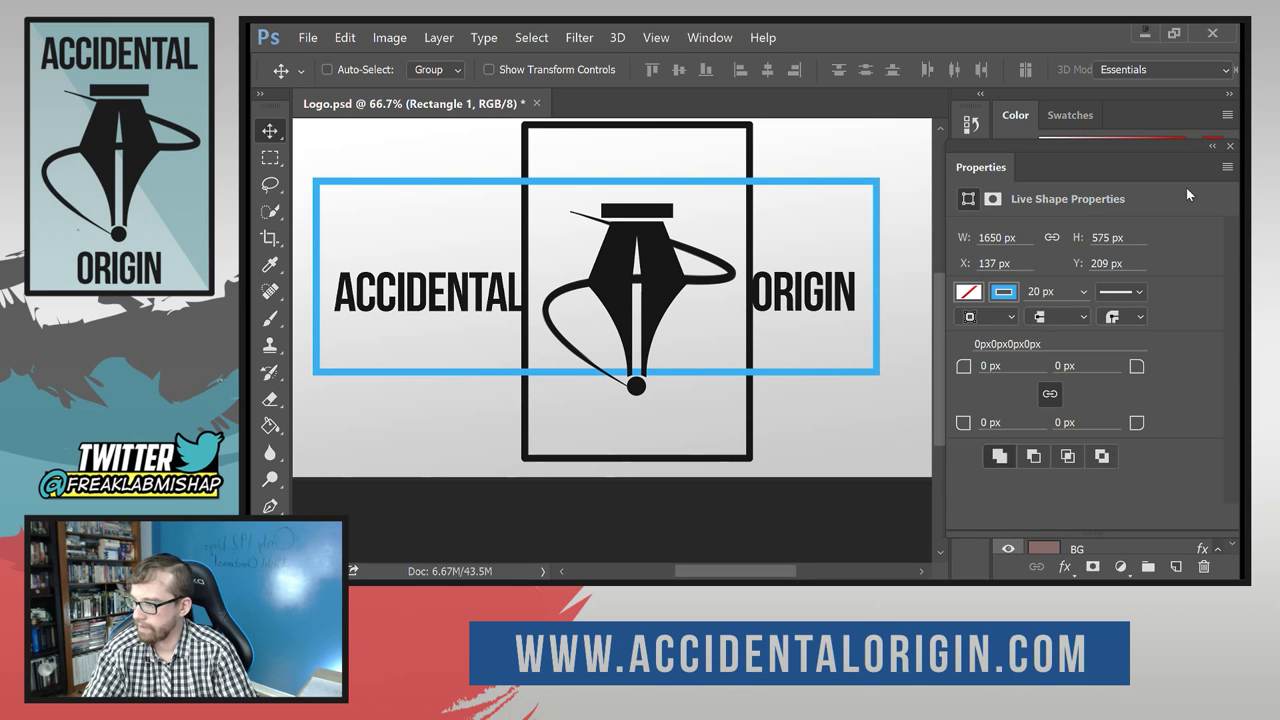
Set the blue rectangle's width to 1800 px and its height to 700 px.
left_click(1004, 237)
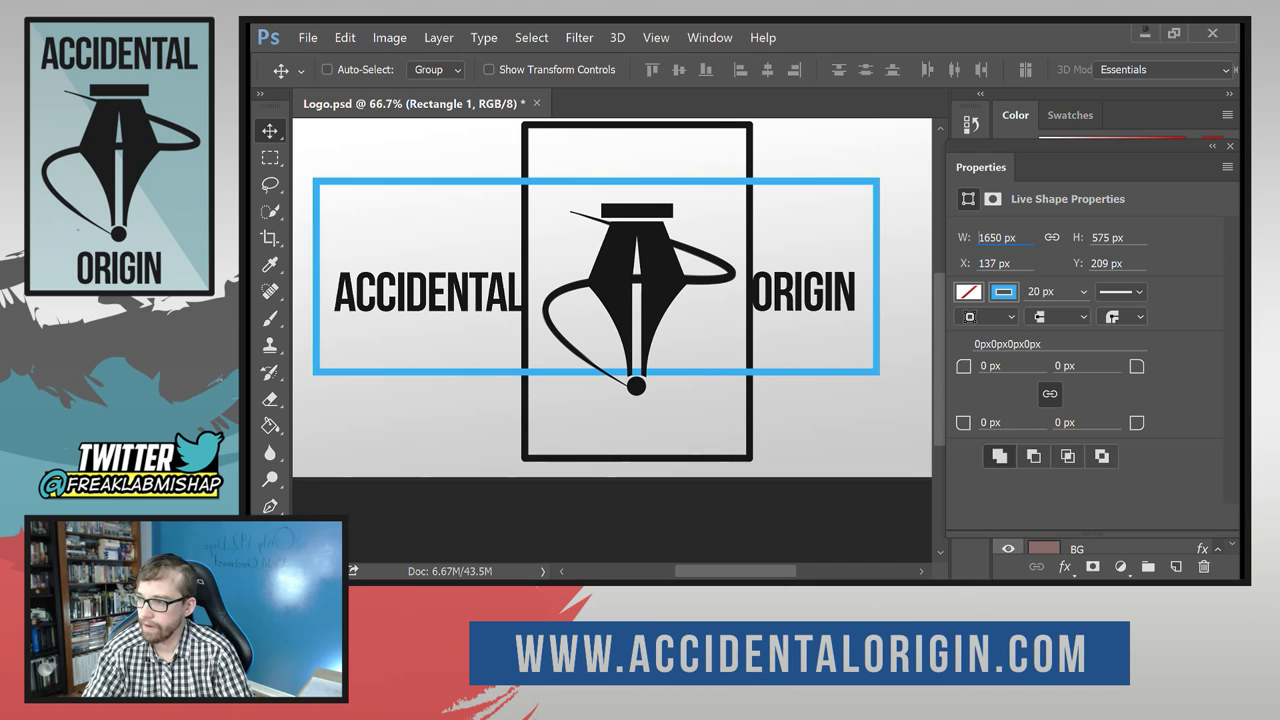
double_click(995, 237)
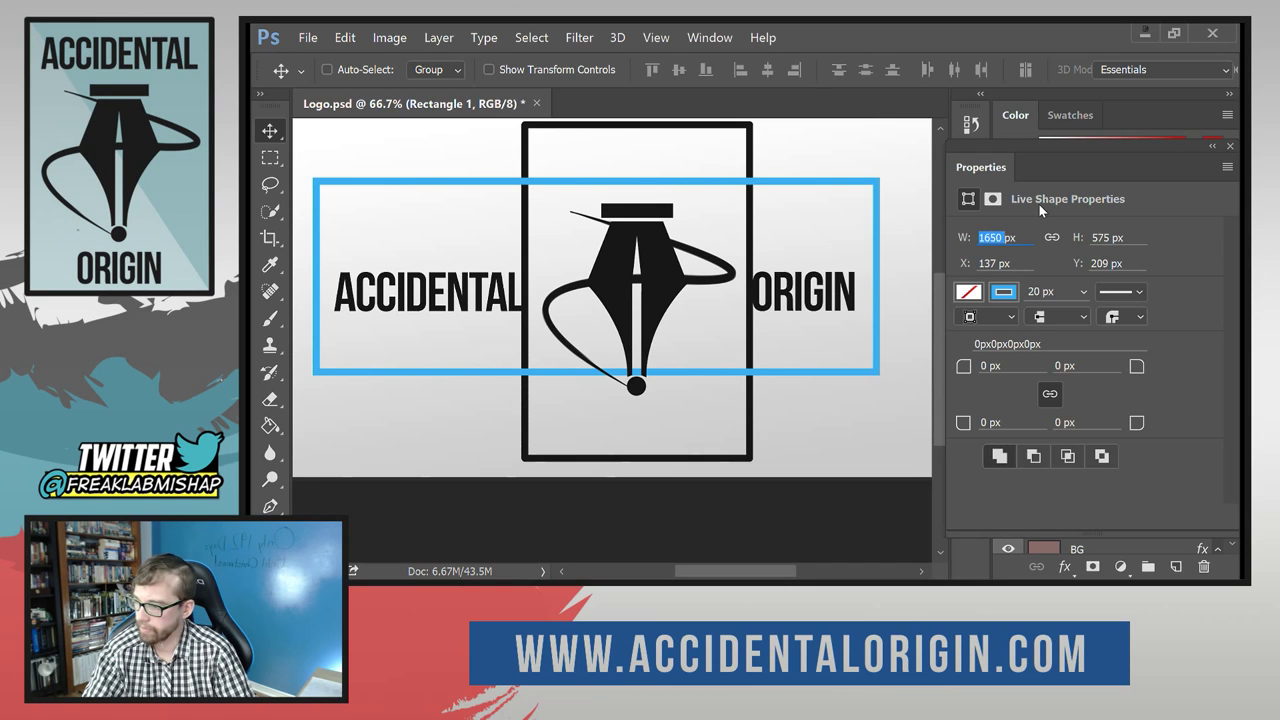
type("1800")
key("Return")
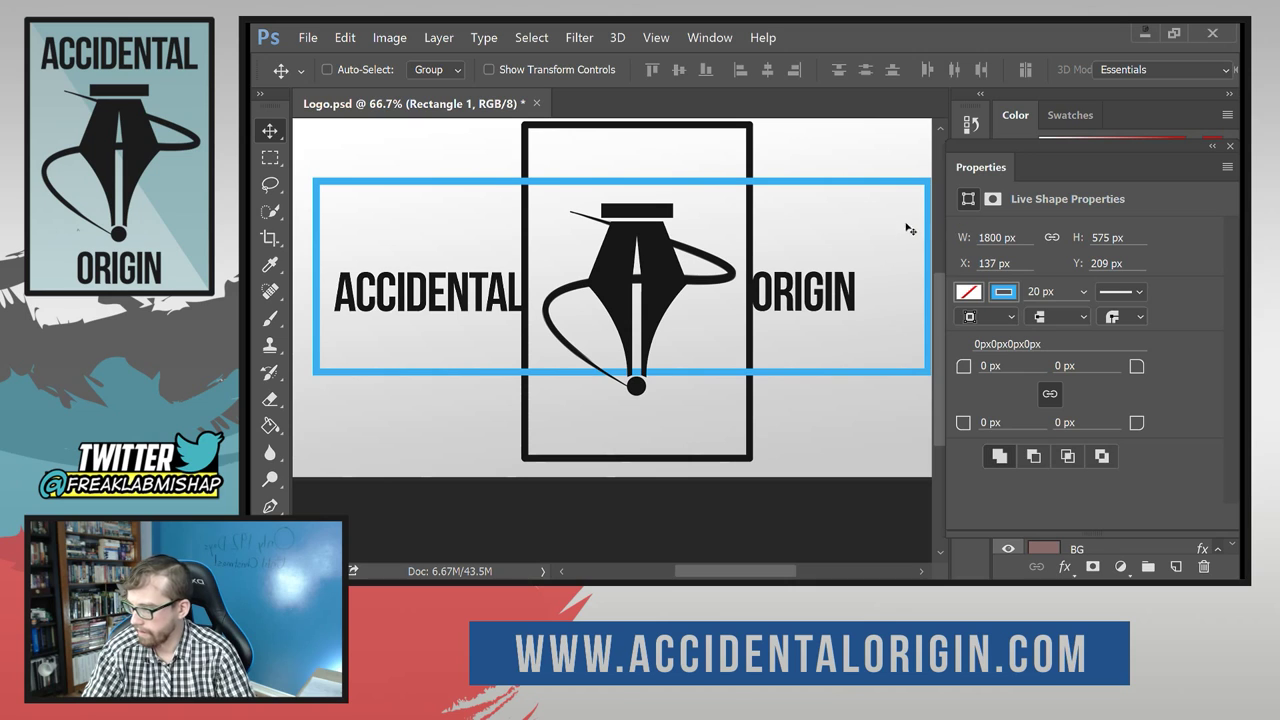
double_click(1100, 238)
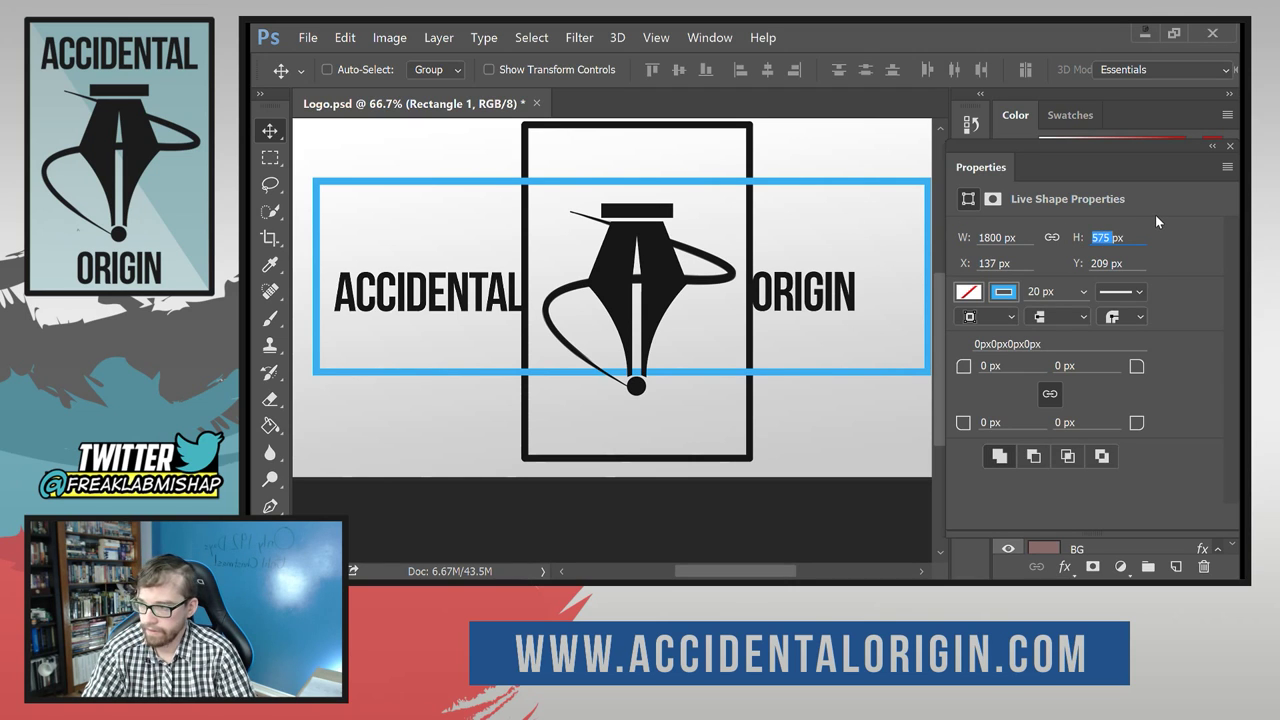
type("700")
key("Return")
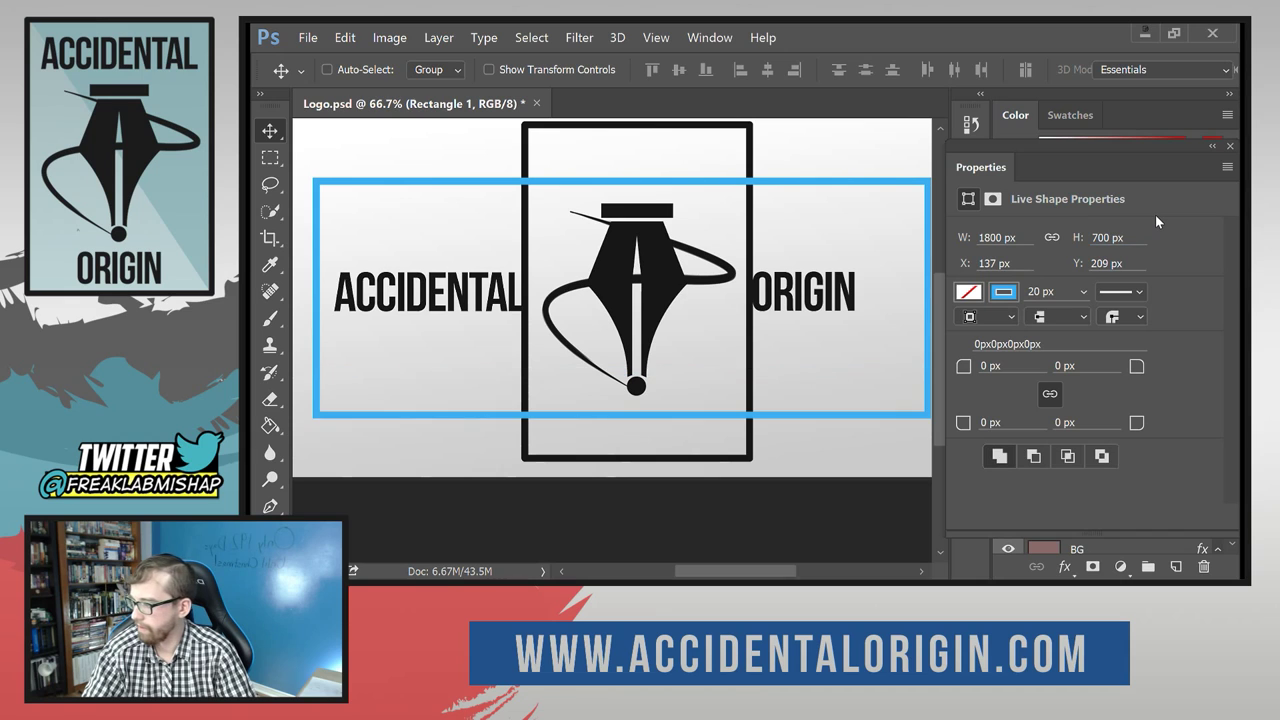
Change the wide rectangle's stroke colour to black and move it up slightly, to about X 136 px, Y 190 px.
left_click(1004, 292)
left_click(982, 356)
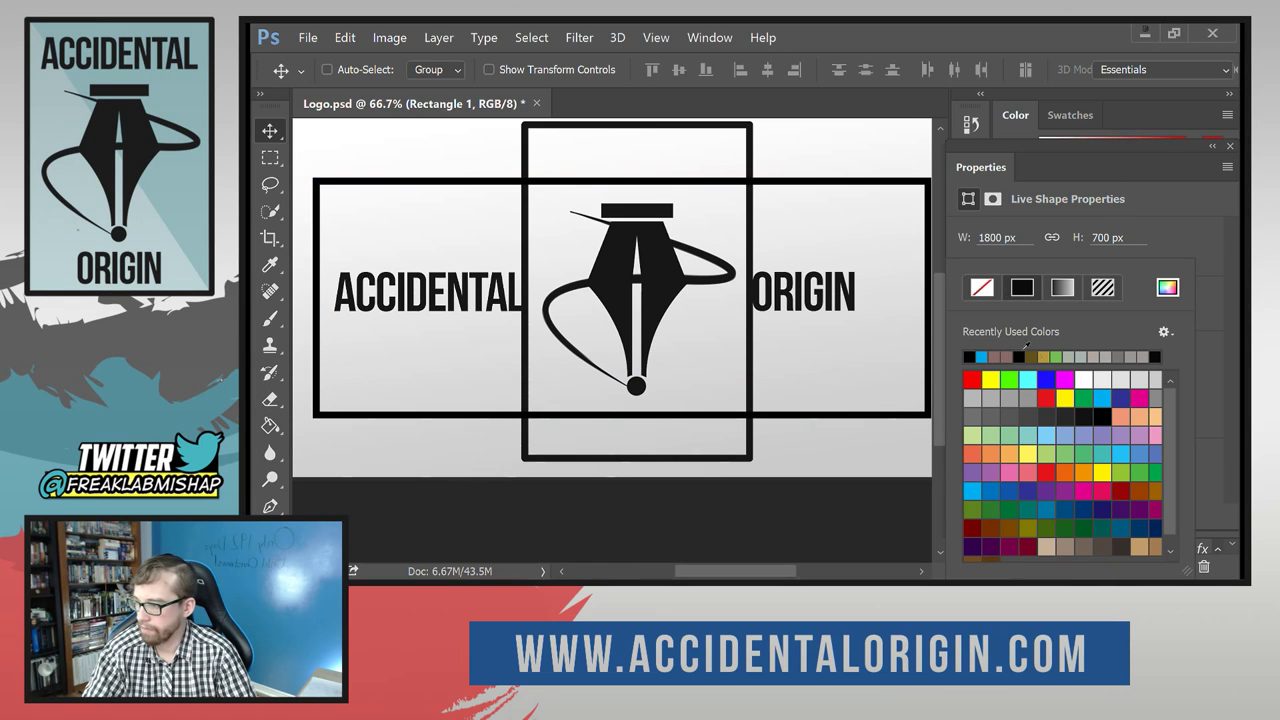
left_click(1054, 162)
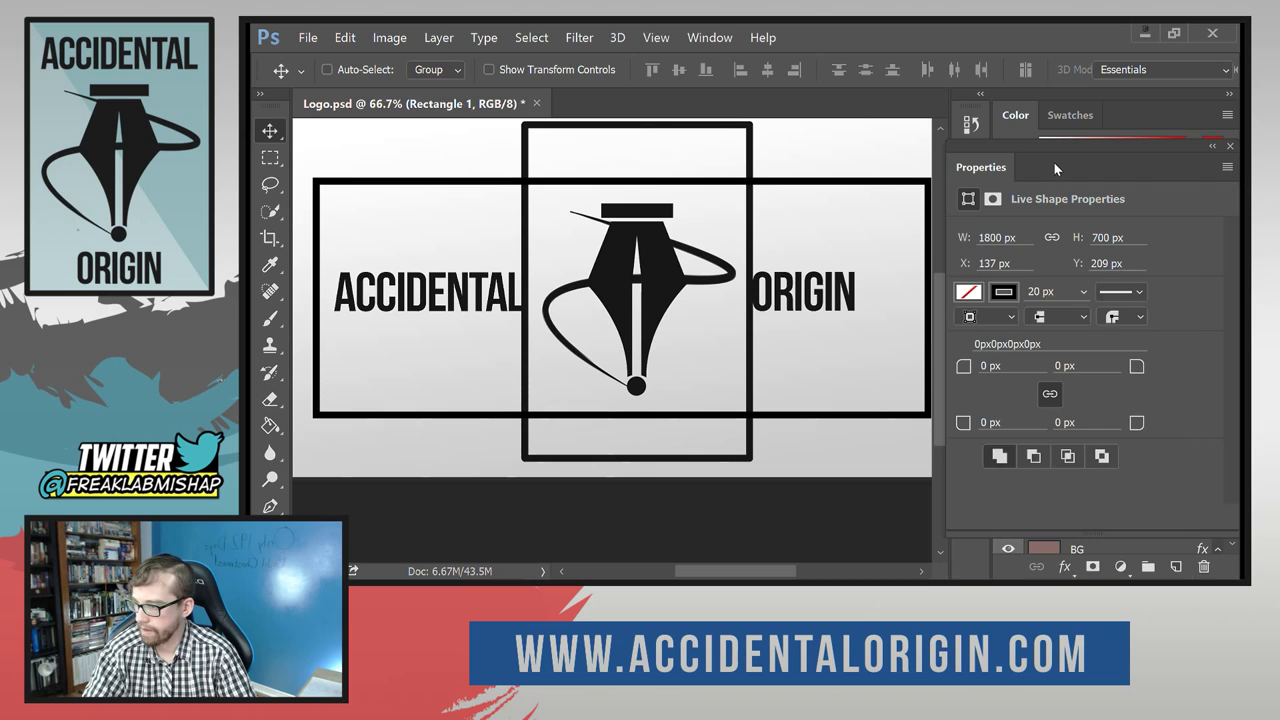
left_click(1230, 148)
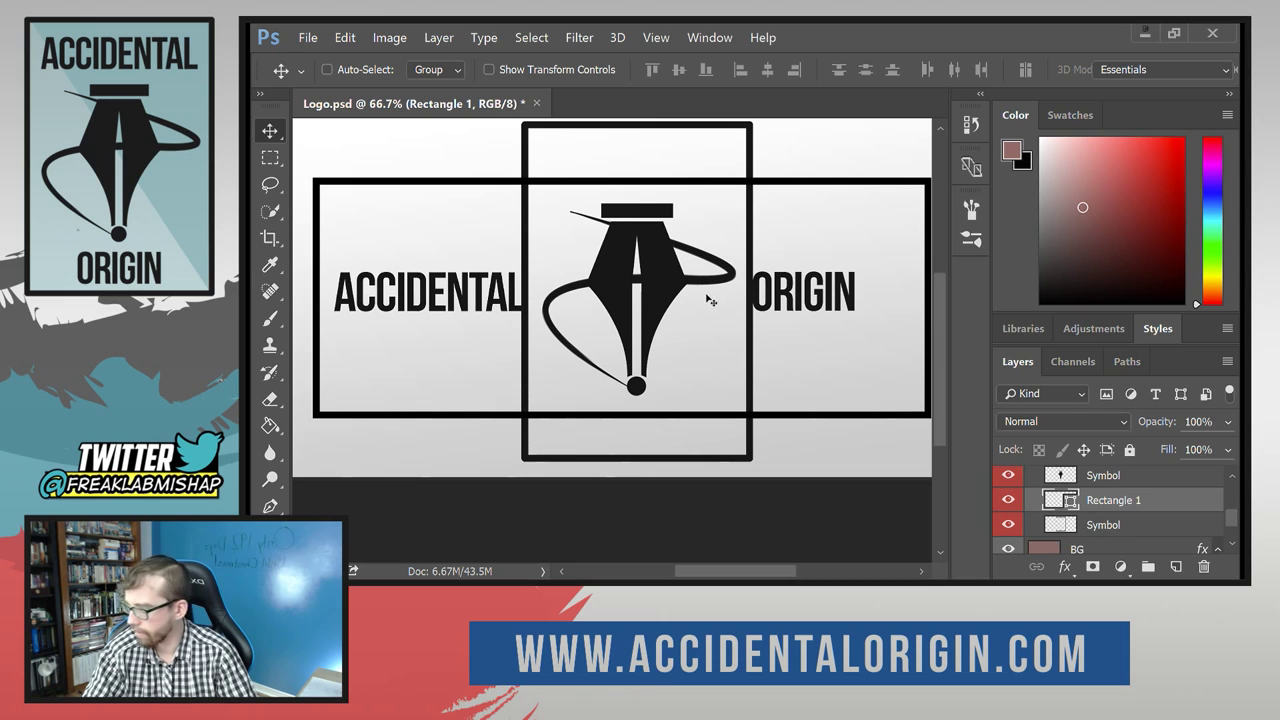
mouse_move(670, 281)
left_mouse_down()
mouse_move(680, 278)
mouse_move(657, 277)
mouse_move(670, 273)
left_mouse_up()
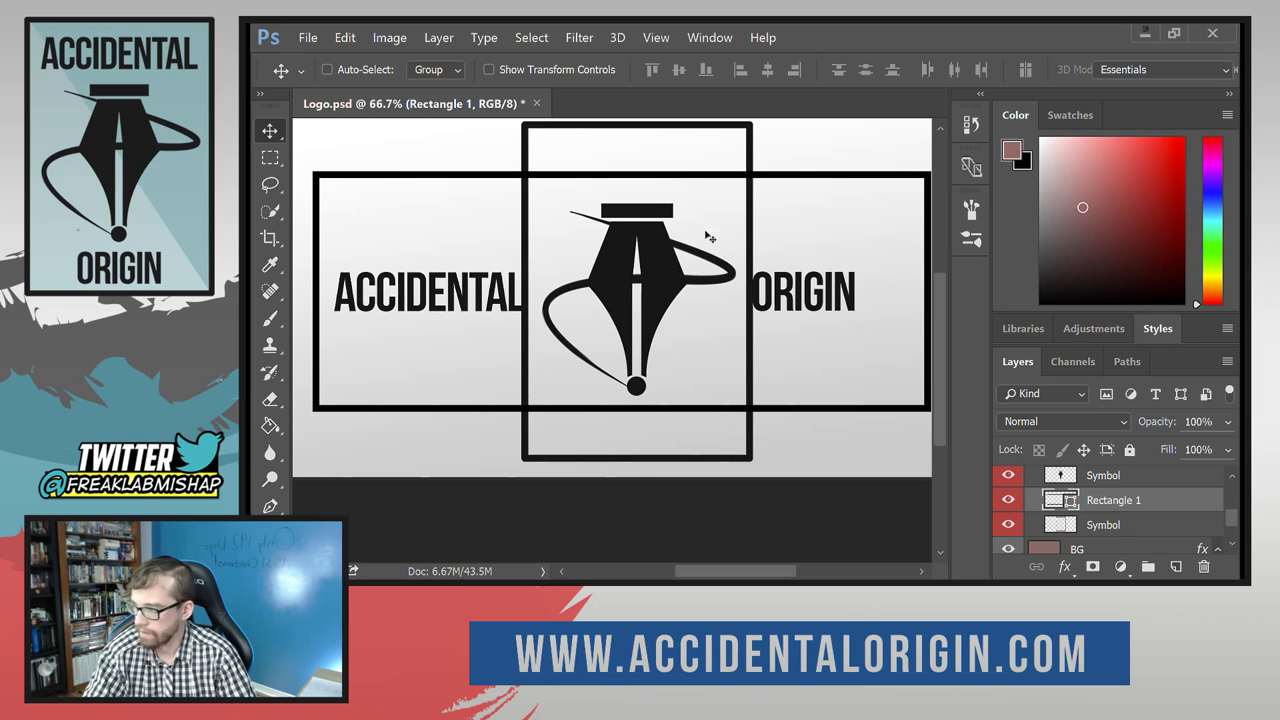
Hide the Symbol layer holding the old tall outline and reselect the Rectangle 1 layer.
left_click(1114, 526)
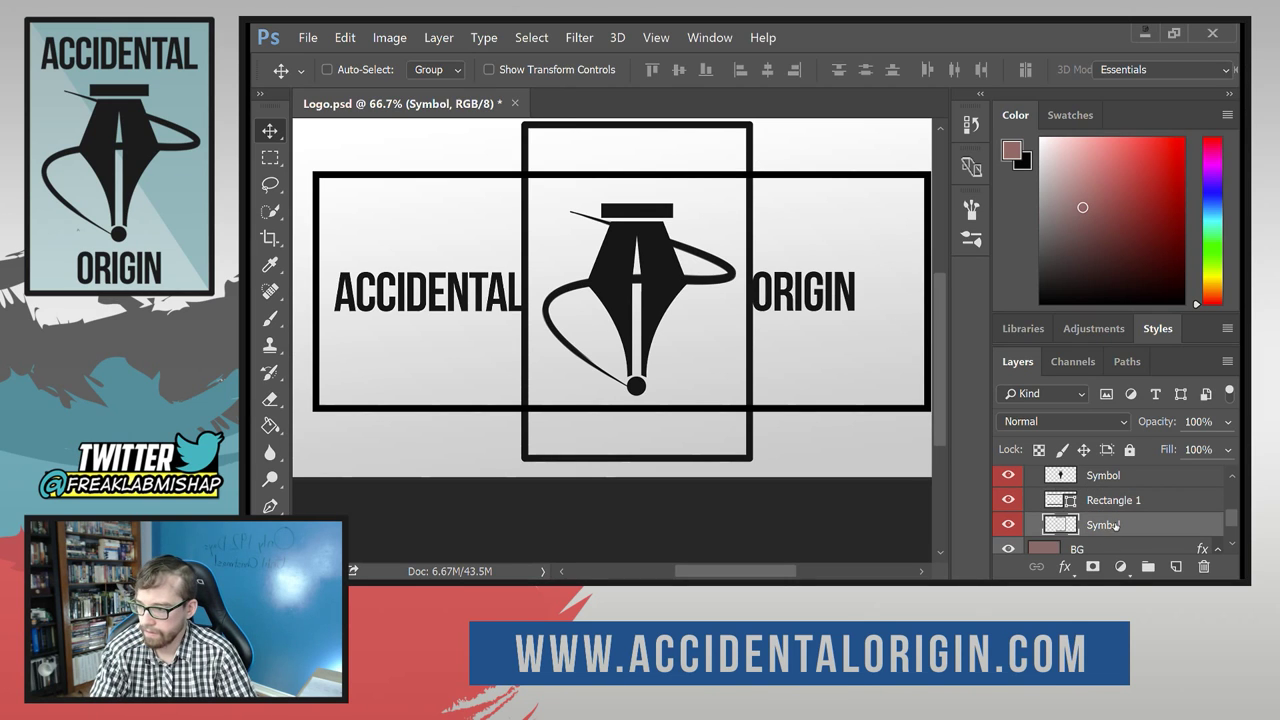
left_click(1008, 524)
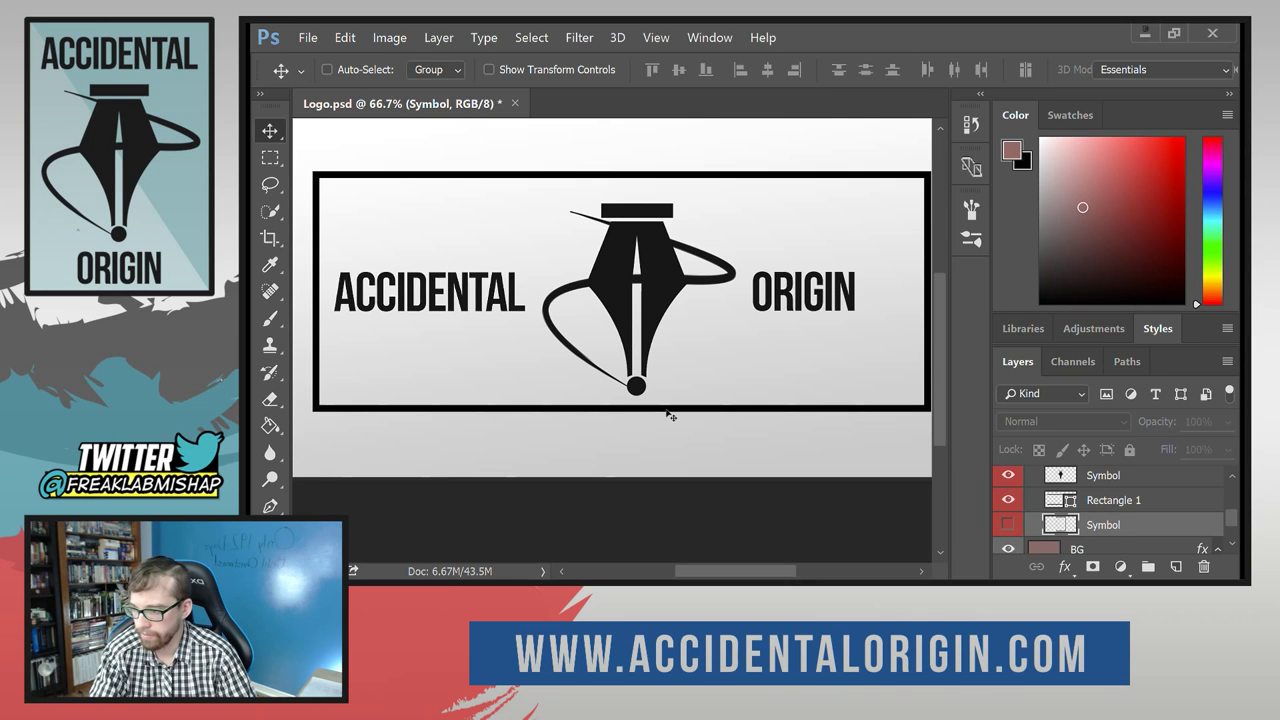
left_click(1106, 500)
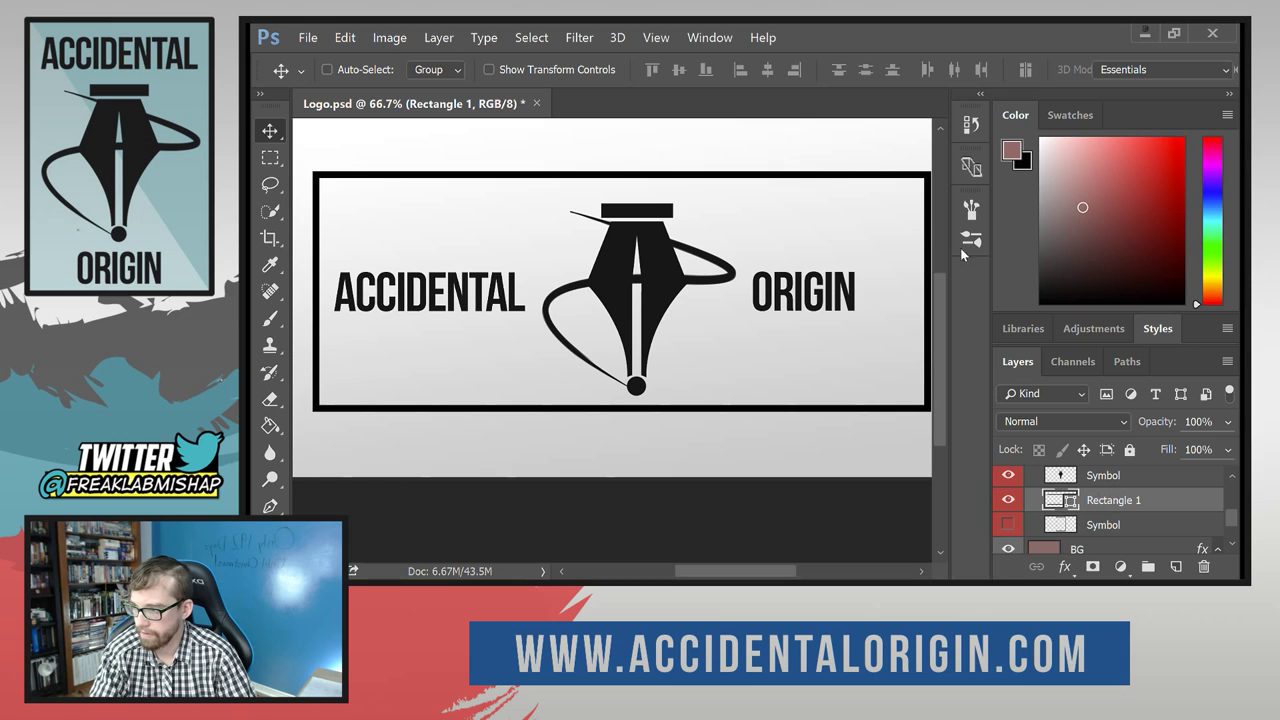
double_click(1114, 502)
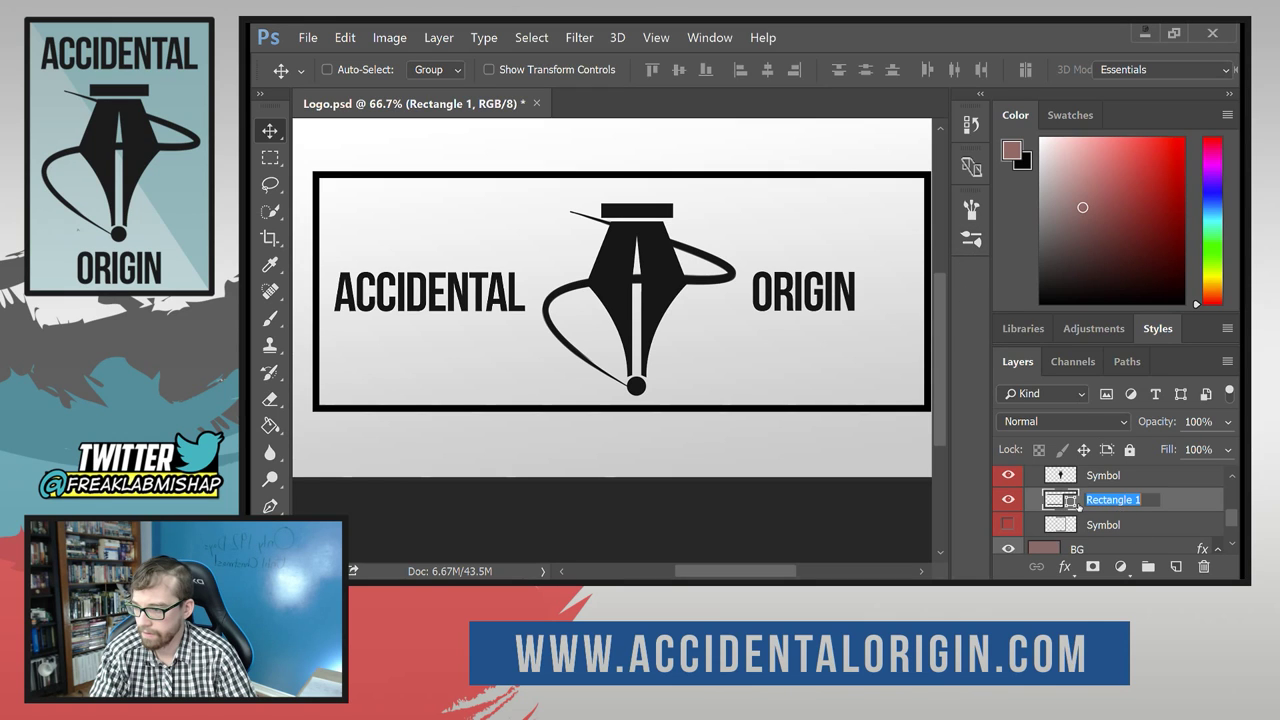
key("Return")
key("i")
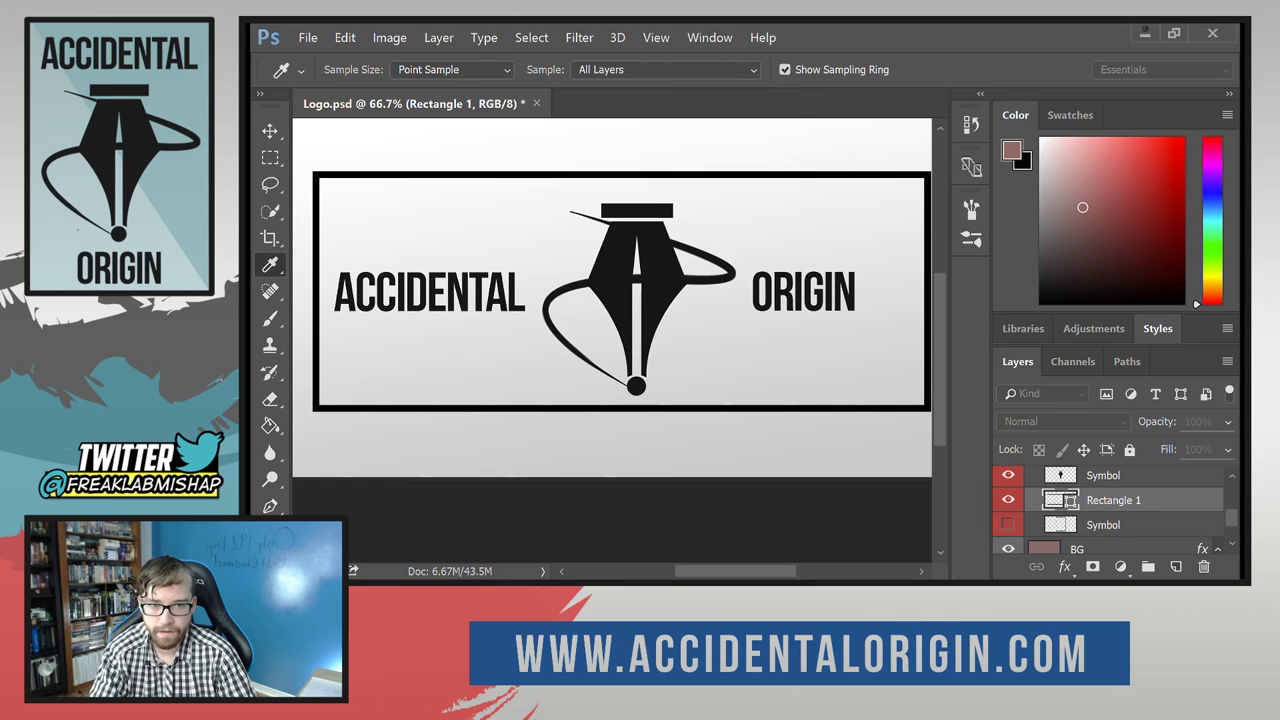
key("v")
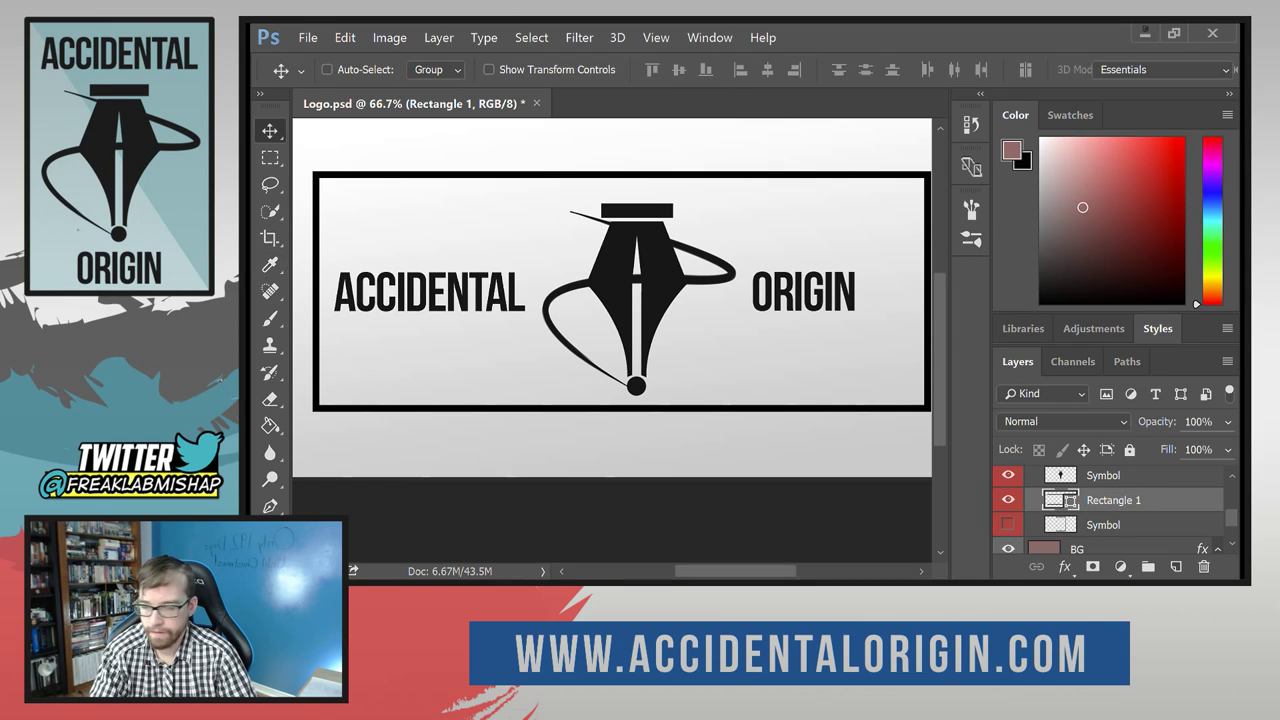
right_click(1078, 504)
left_click(1178, 488)
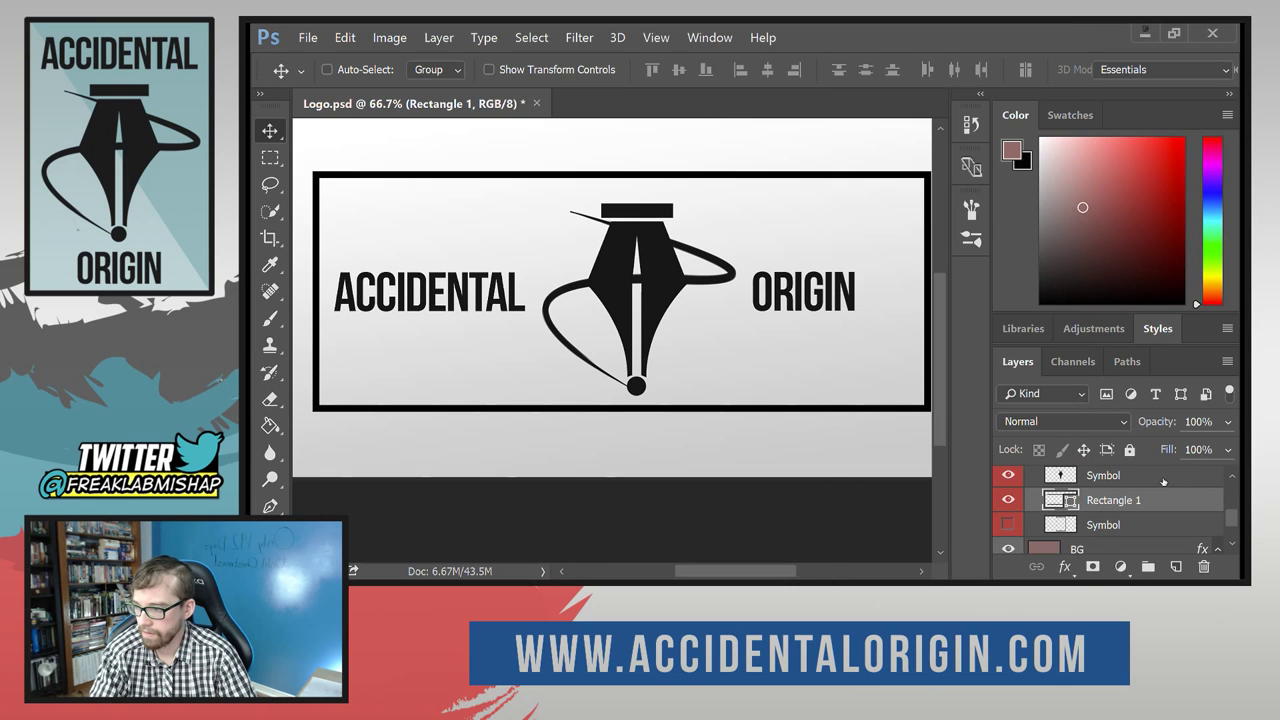
left_click(655, 37)
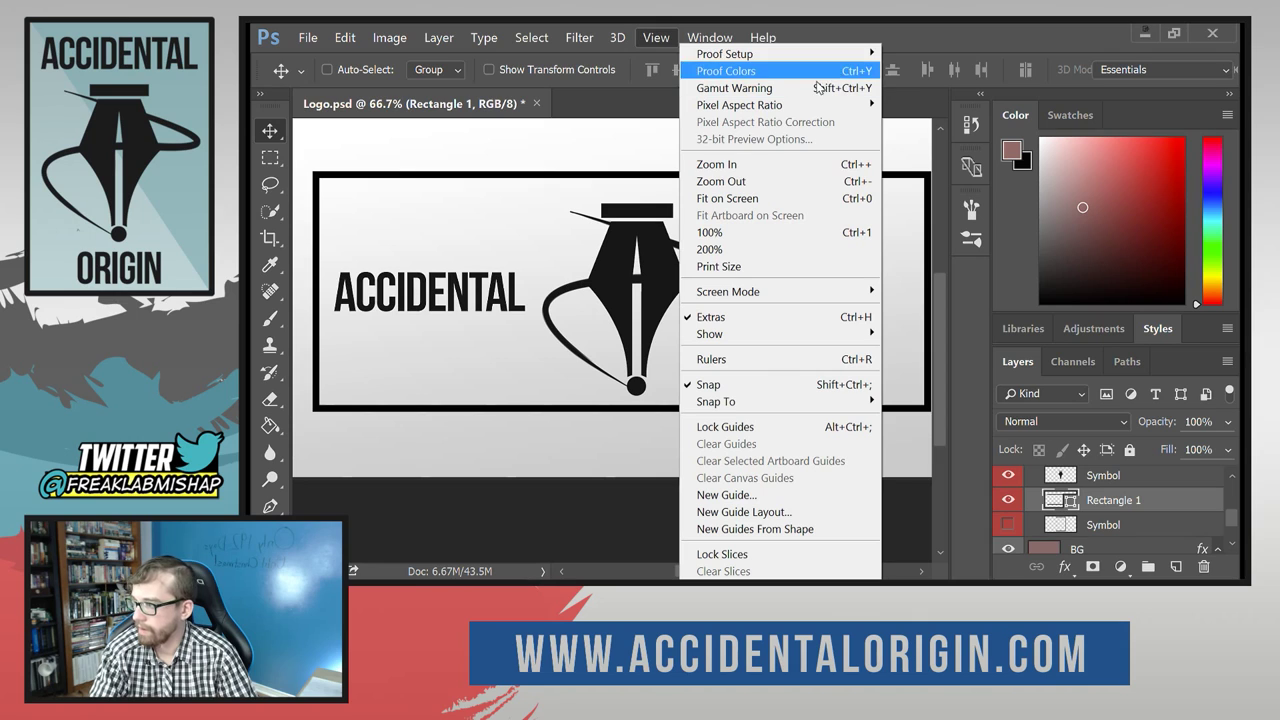
mouse_move(805, 296)
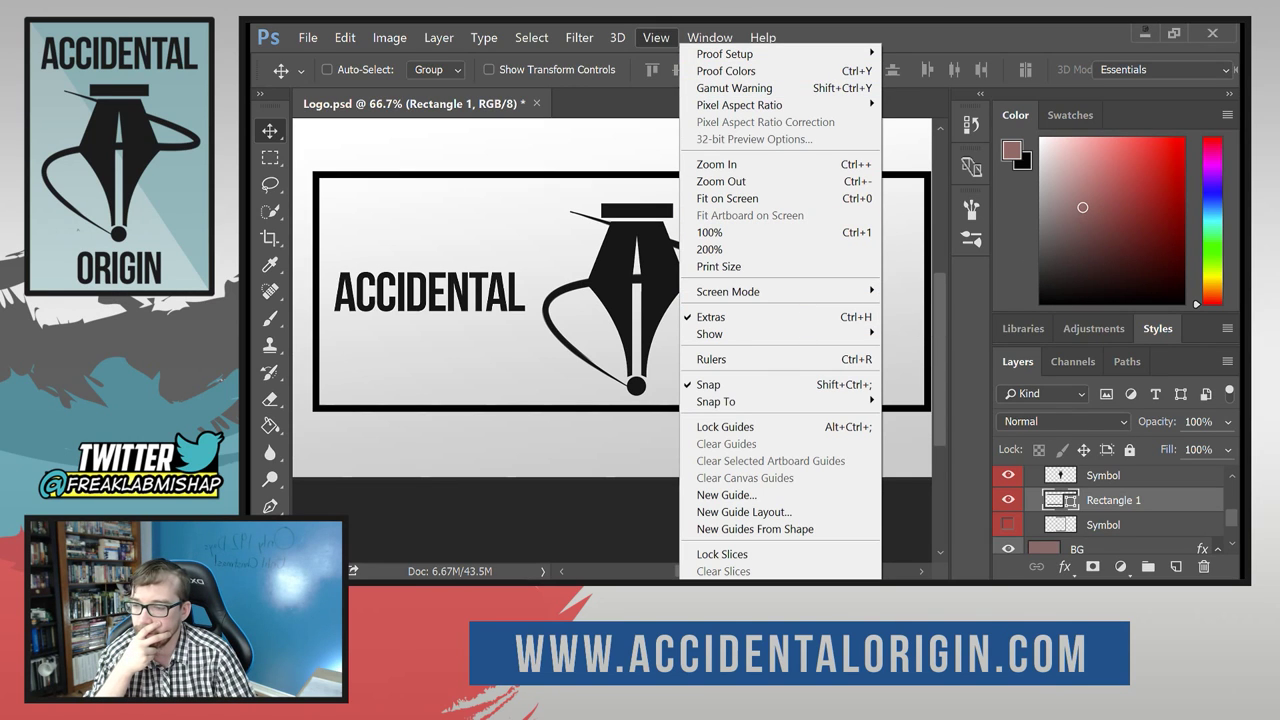
key("Escape")
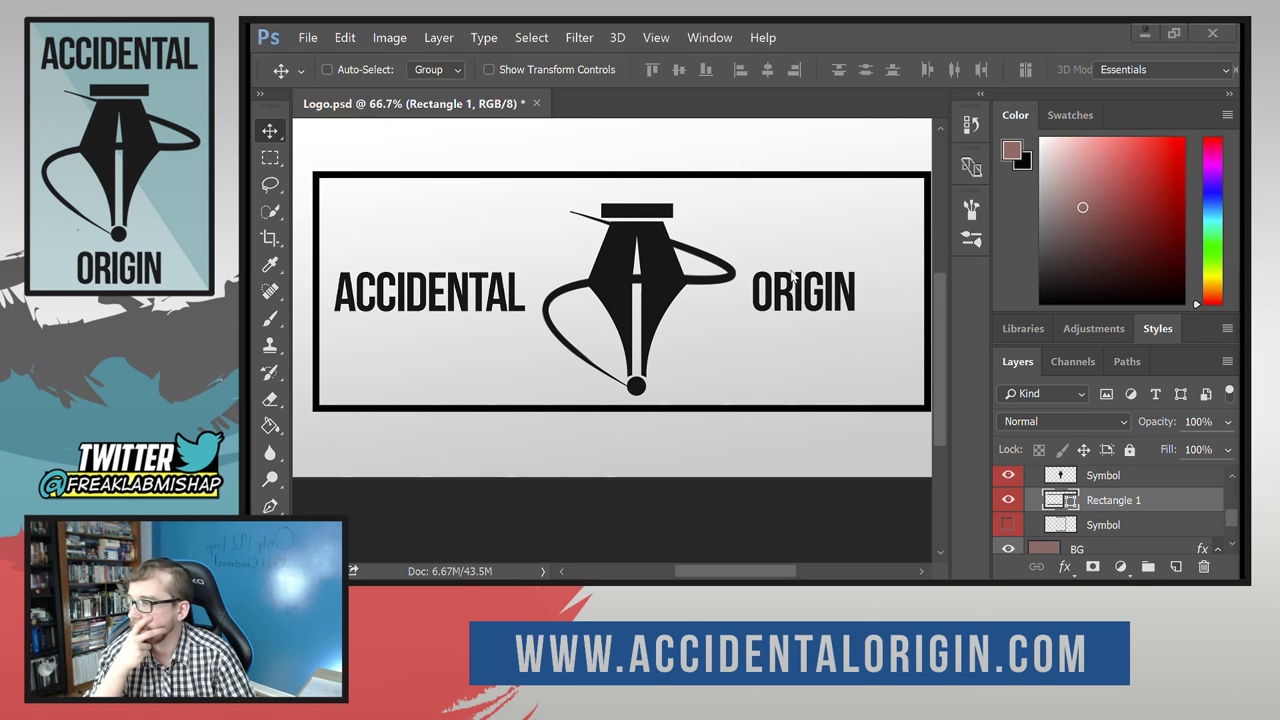
Reopen the Properties panel and dock it with the collapsed panels beside the canvas.
left_click(656, 37)
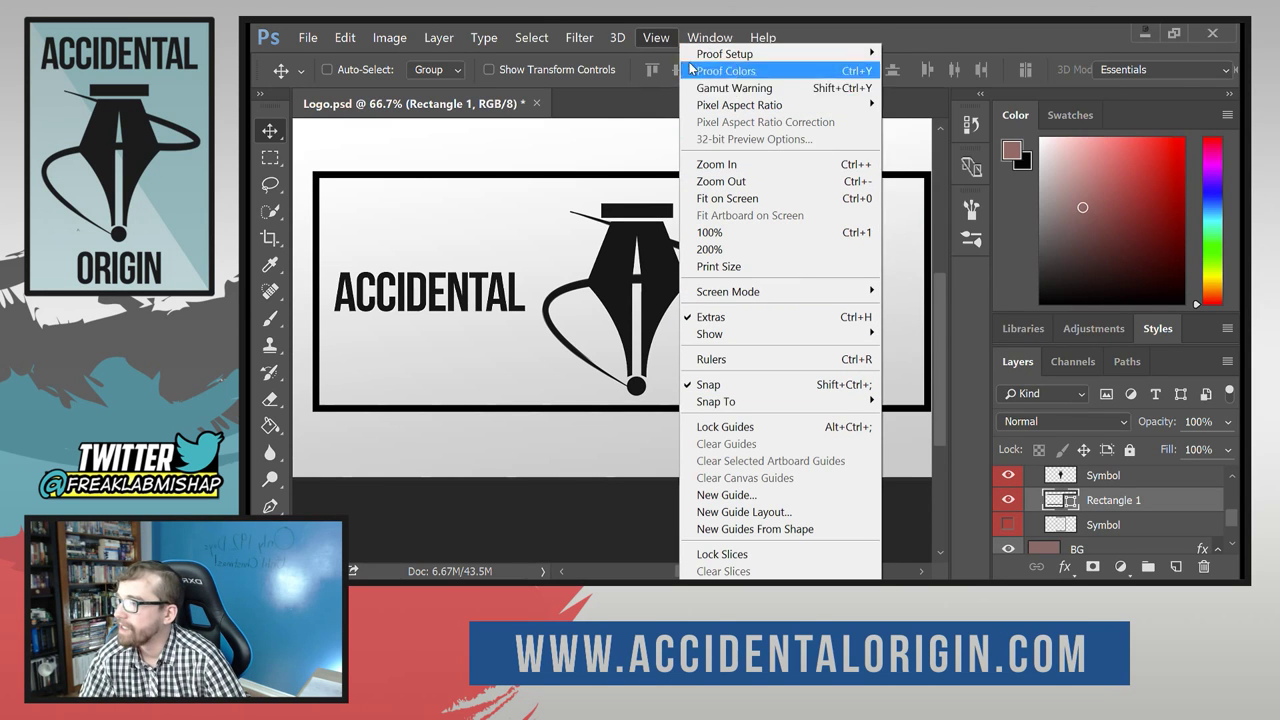
mouse_move(598, 43)
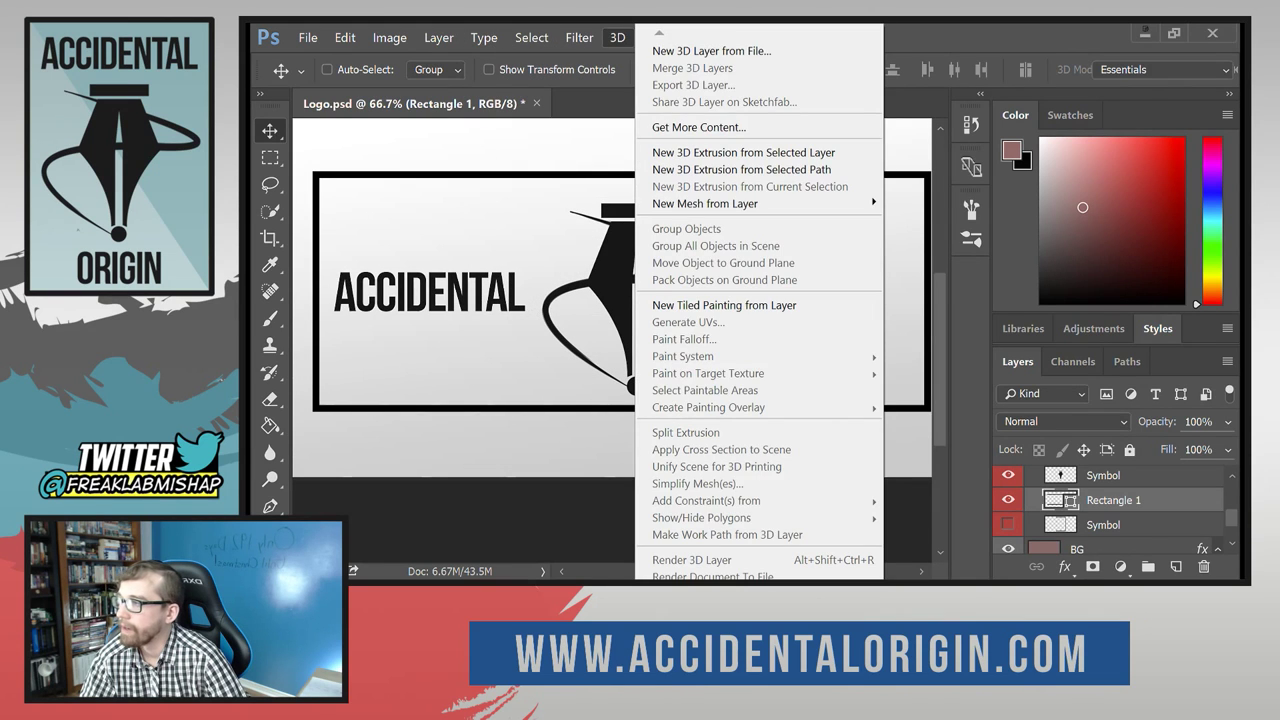
mouse_move(720, 41)
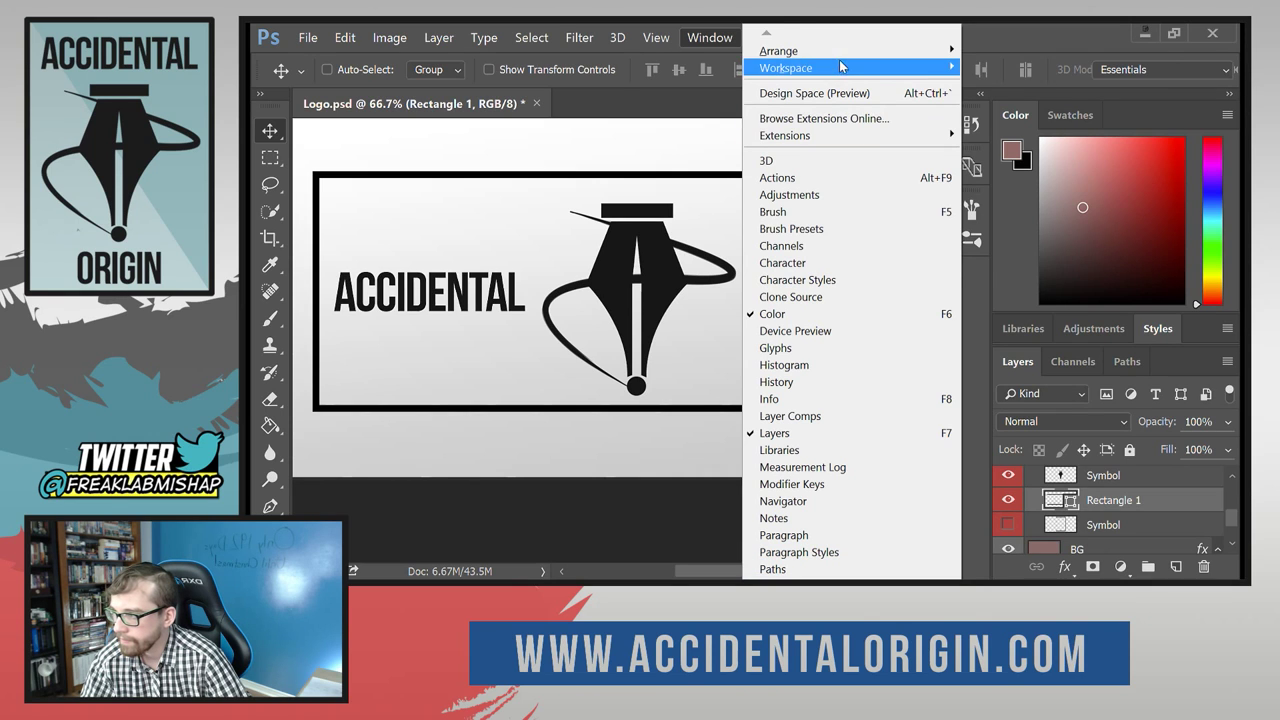
mouse_move(841, 54)
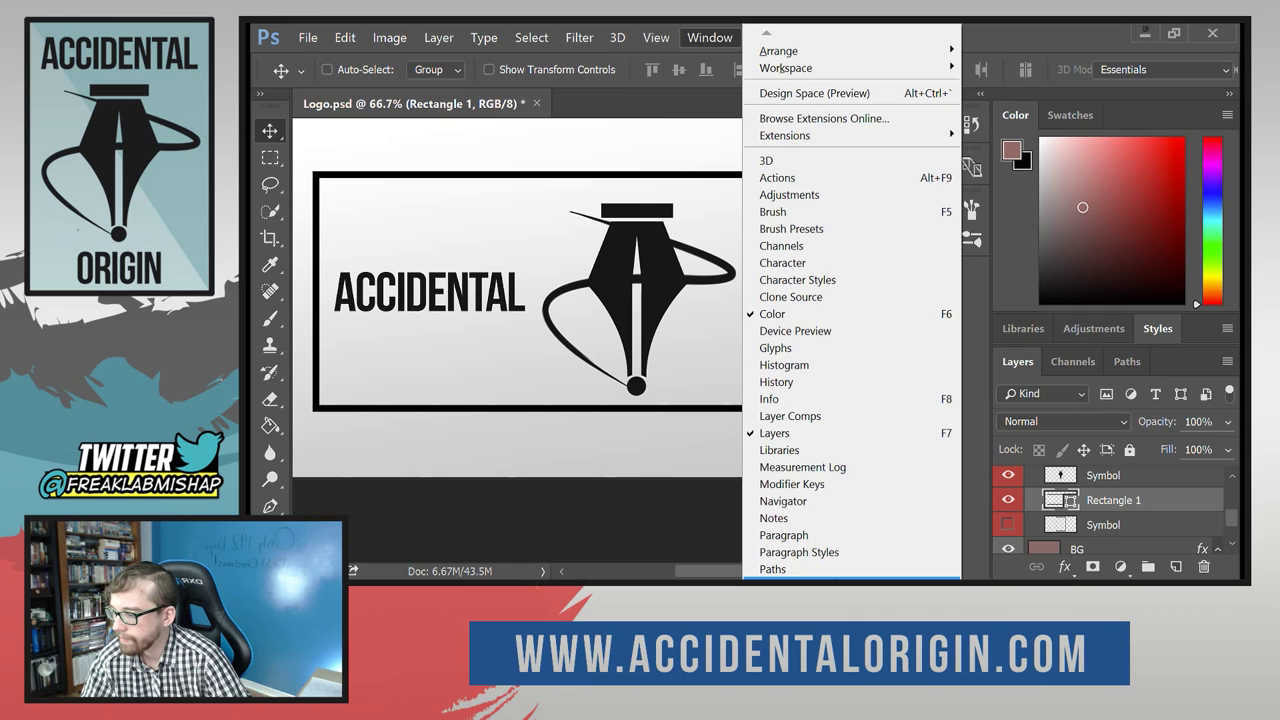
left_click(831, 565)
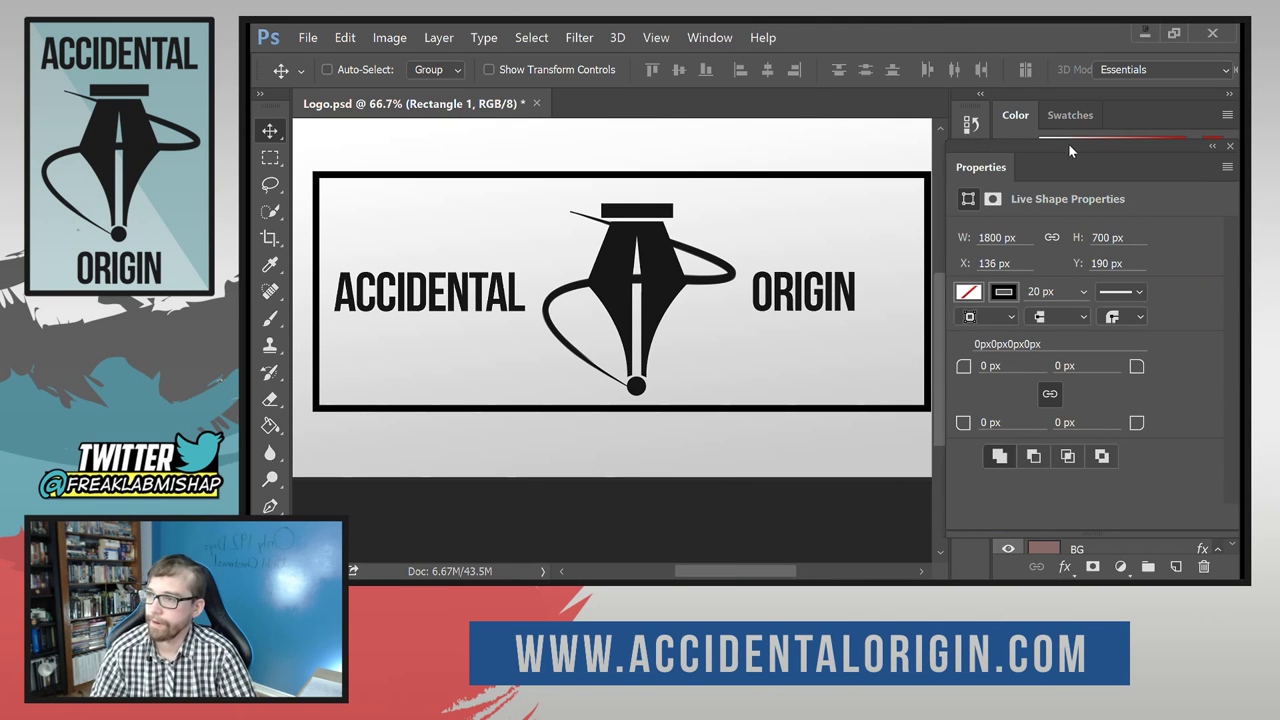
left_click_drag(1068, 150, 974, 277)
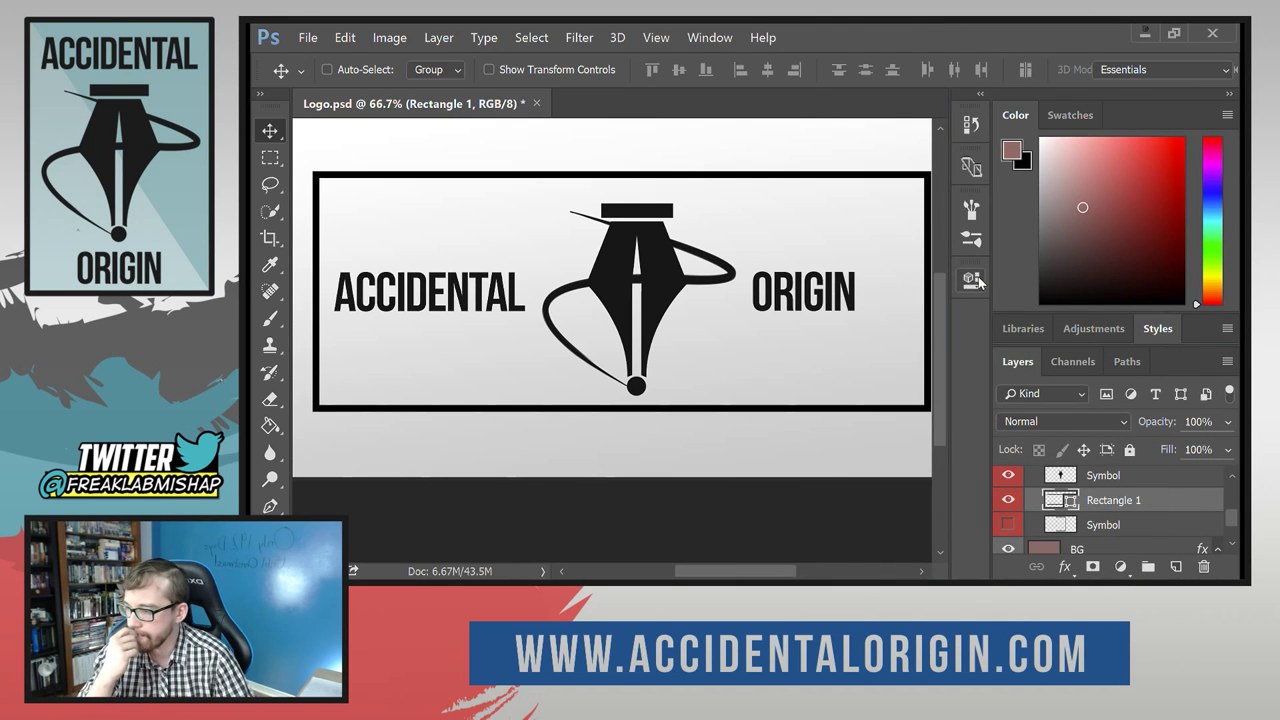
Set the height of the wide black rectangle to 500 px in its live shape properties.
left_click(978, 284)
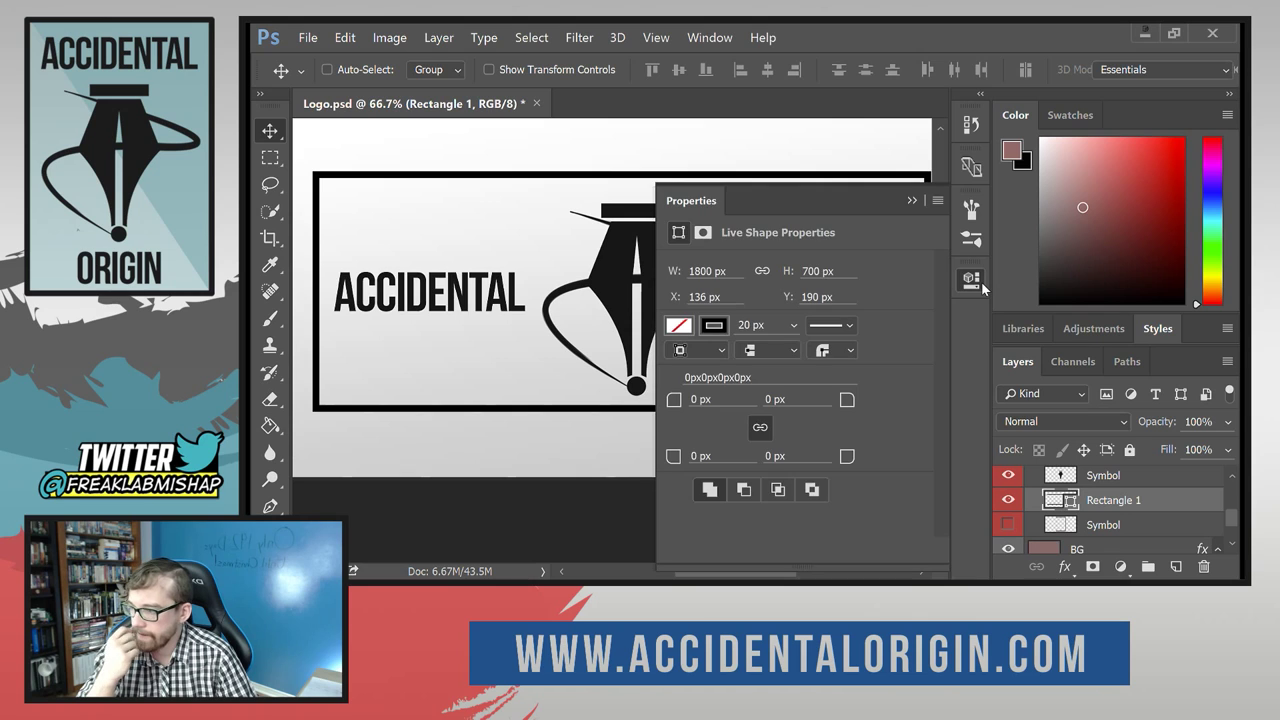
left_click(815, 271)
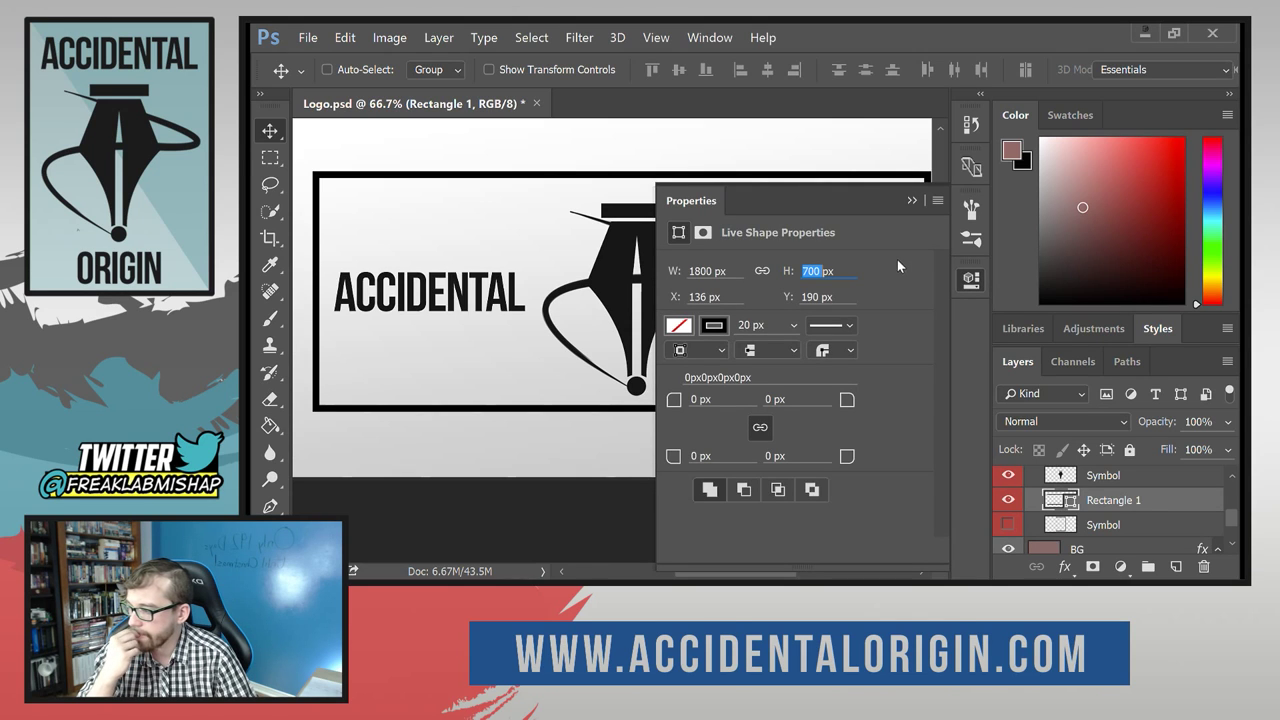
type("500")
key("Return")
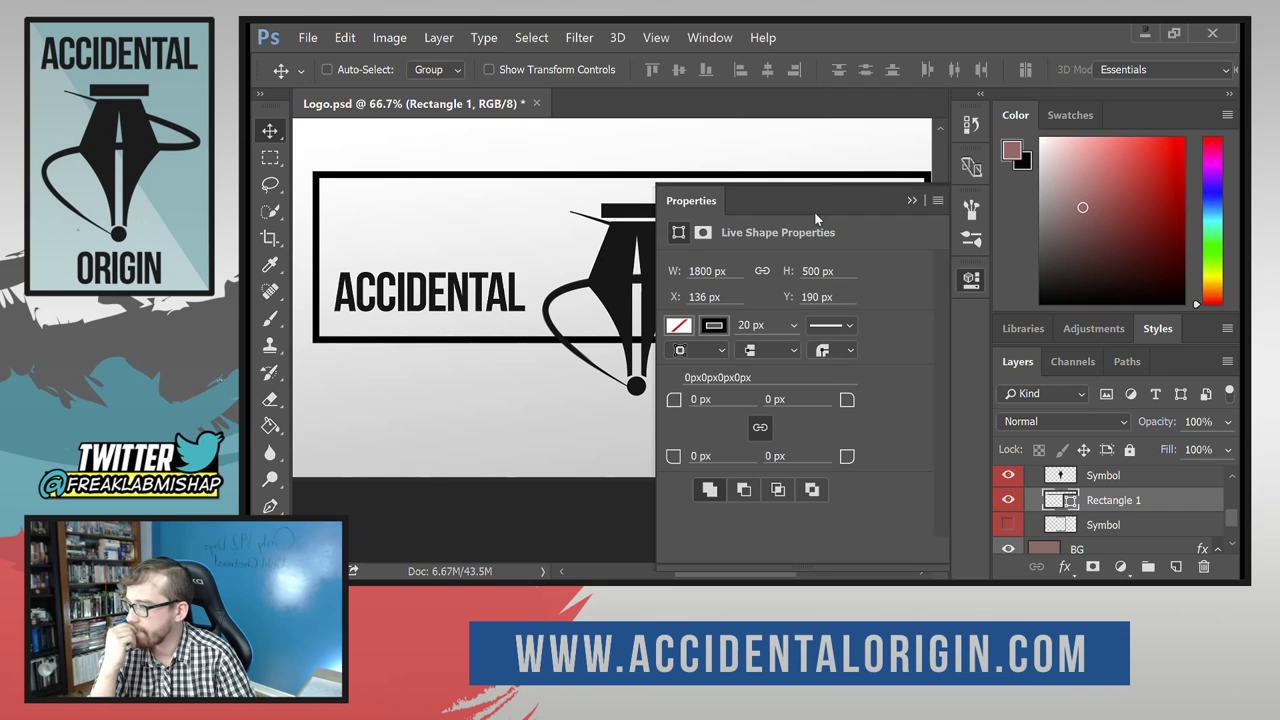
Move the wide black rectangle down and slightly left around the lettering, to about X 94 px, Y 314 px, keeping Rectangle 1 selected.
left_click(912, 201)
left_click_drag(737, 177, 720, 222)
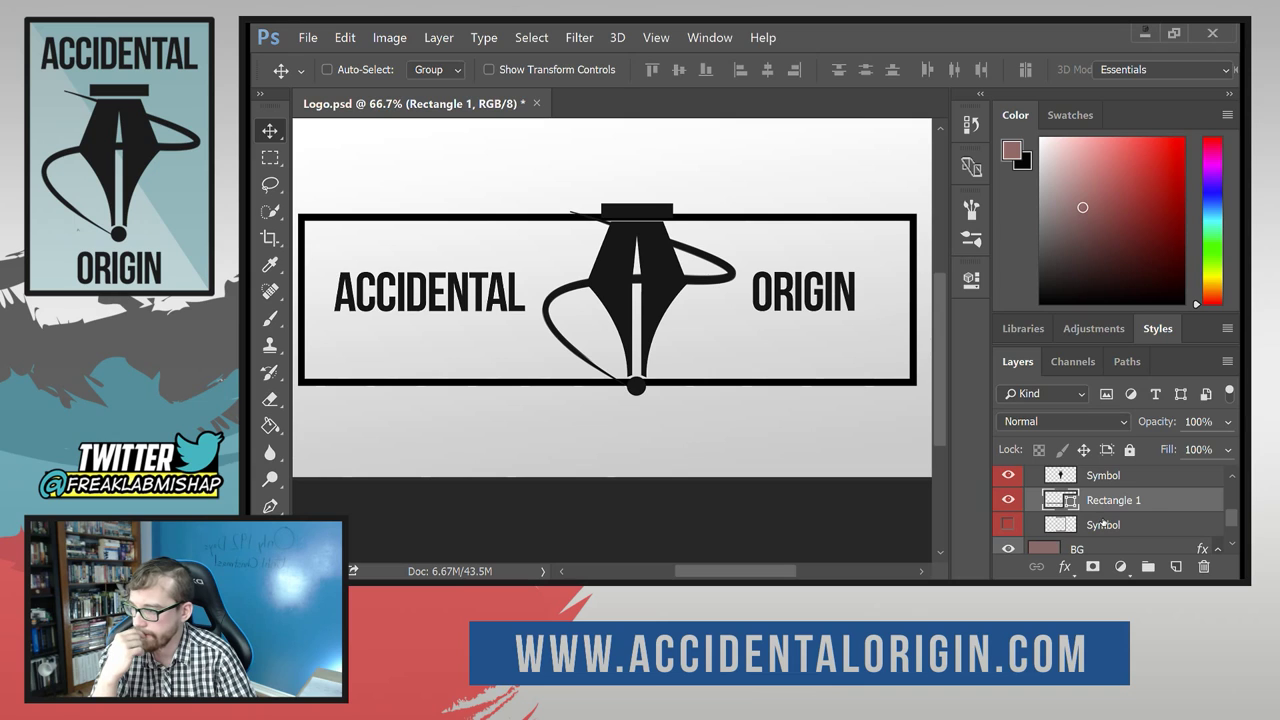
left_click(1102, 524)
left_click(1097, 503)
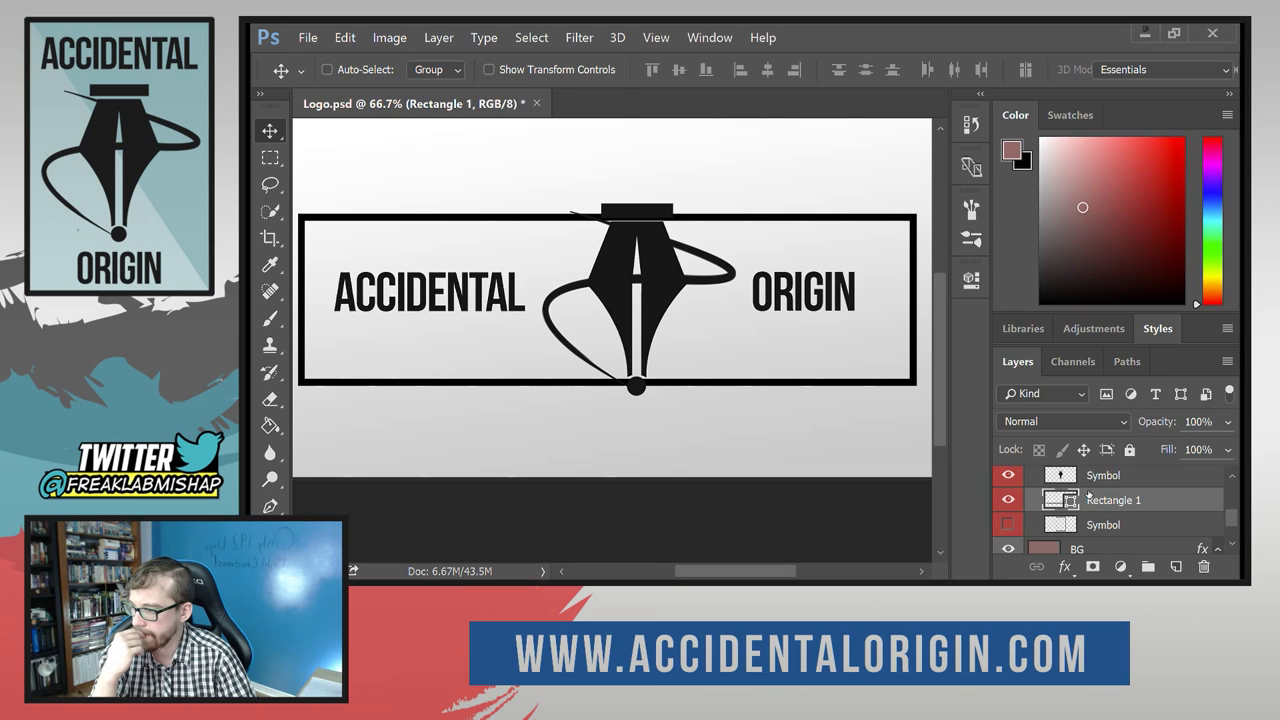
Set the stroke cap type of the wide rectangle to round in its live shape properties.
left_click(970, 281)
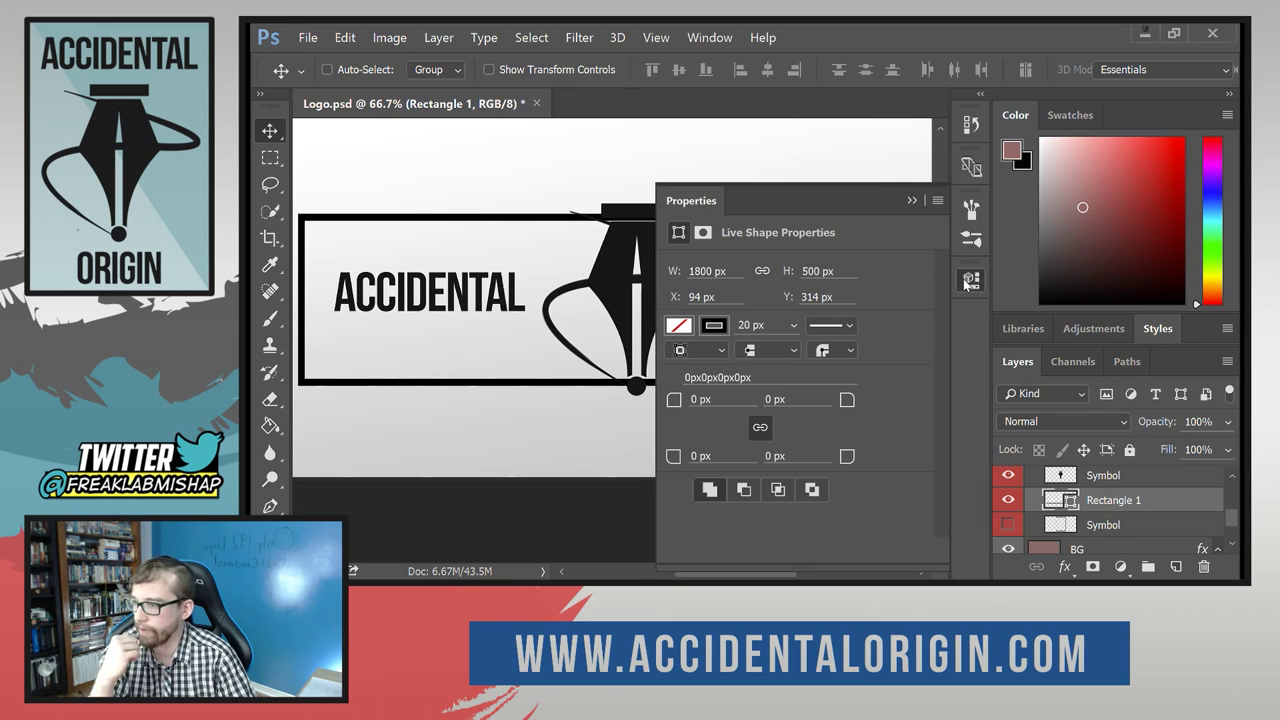
left_click(794, 352)
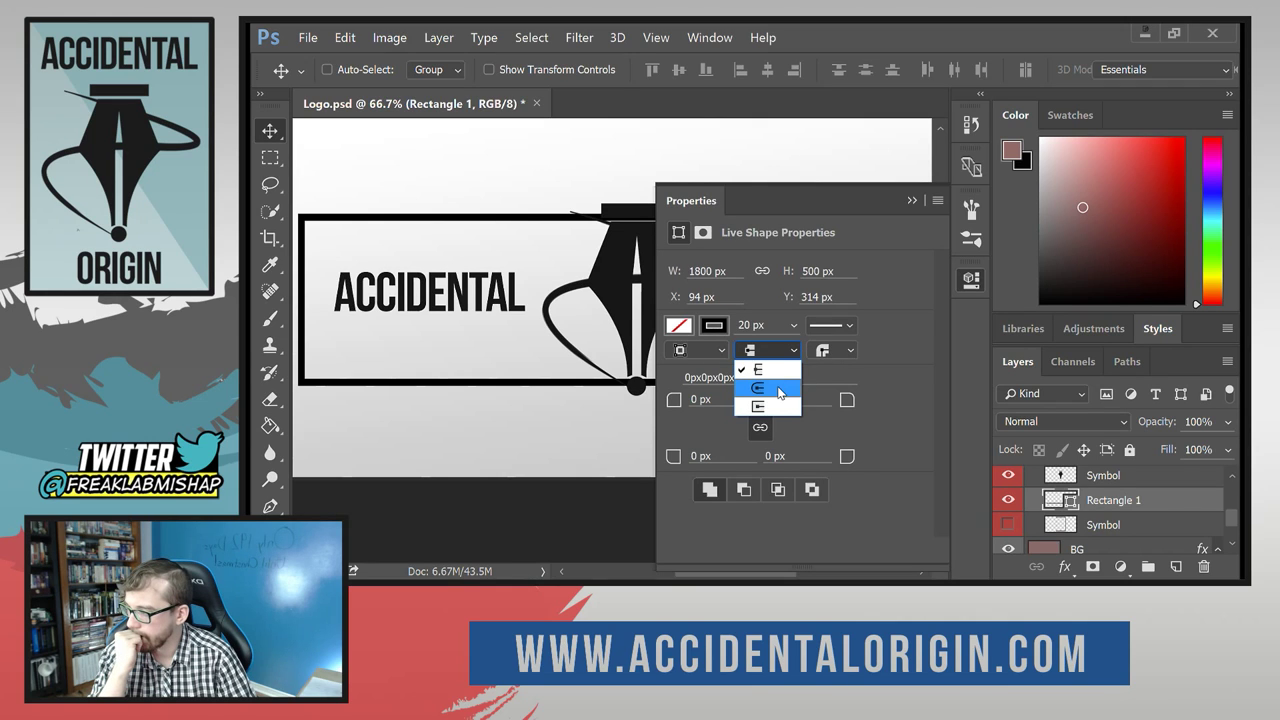
left_click(779, 392)
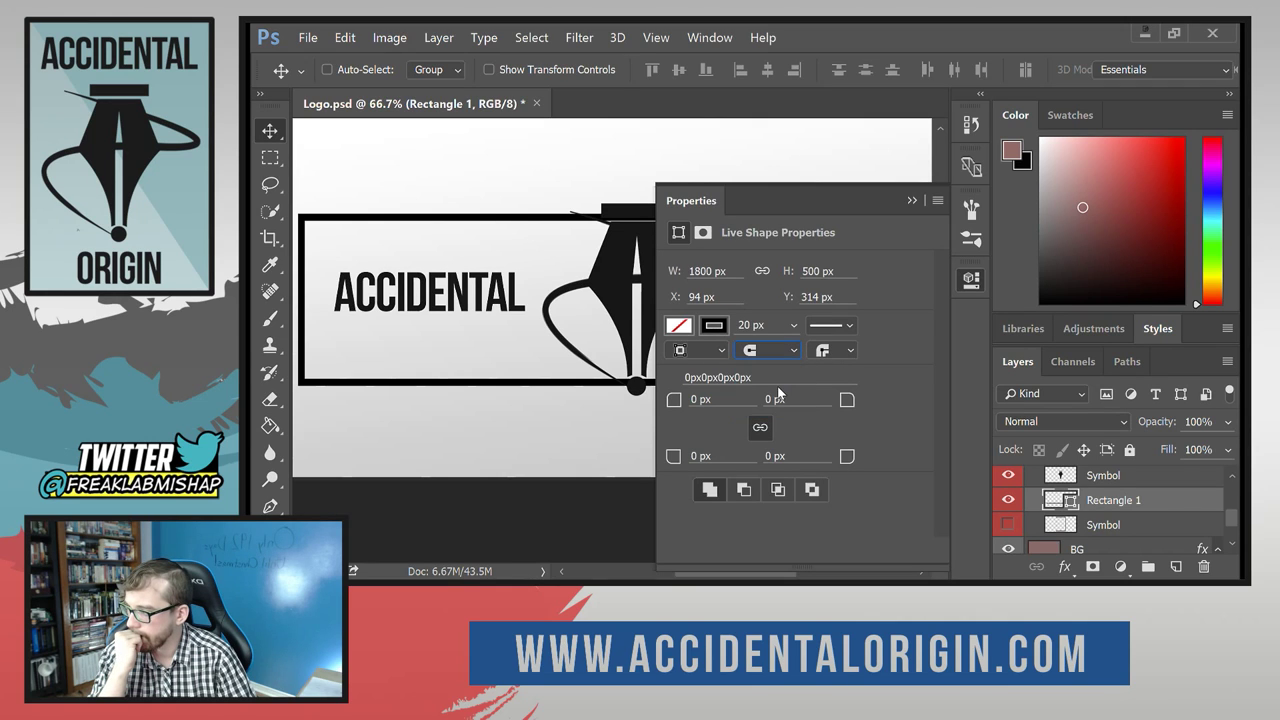
left_click(852, 350)
left_click(873, 343)
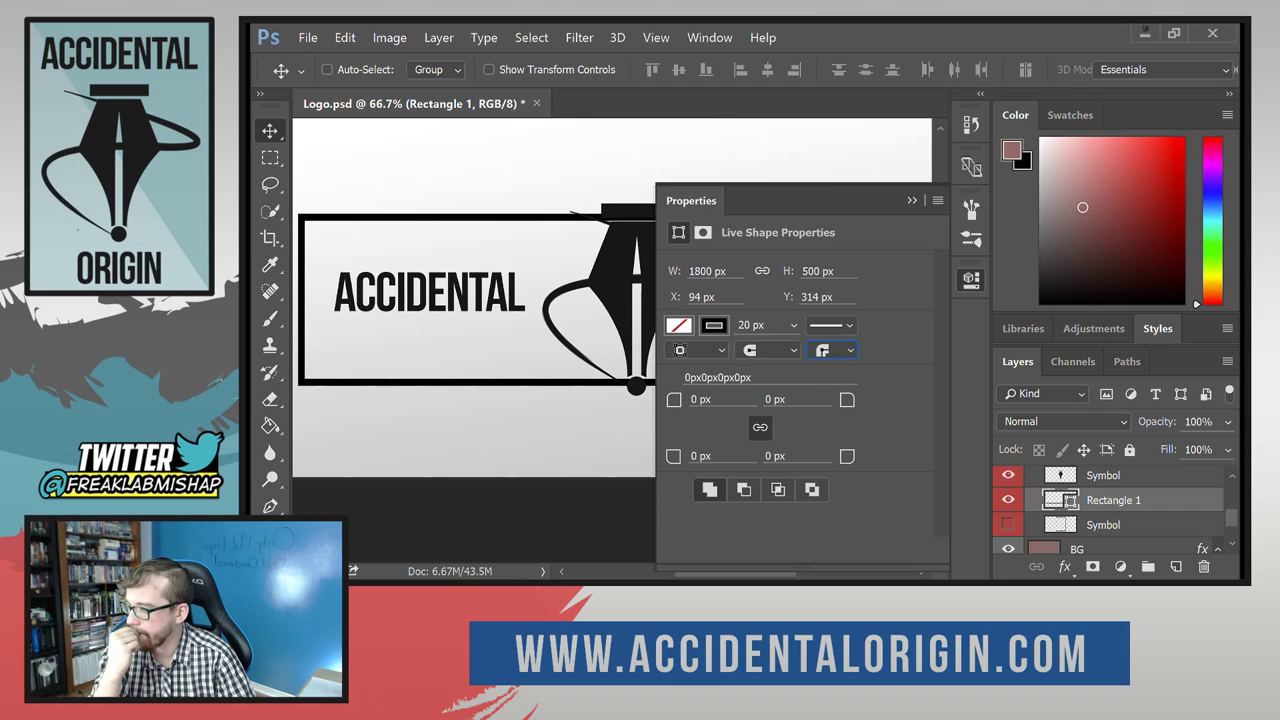
Set all four linked corner radii of the wide rectangle to 10 px and show the old tall outline for comparison.
key("ctrl+a")
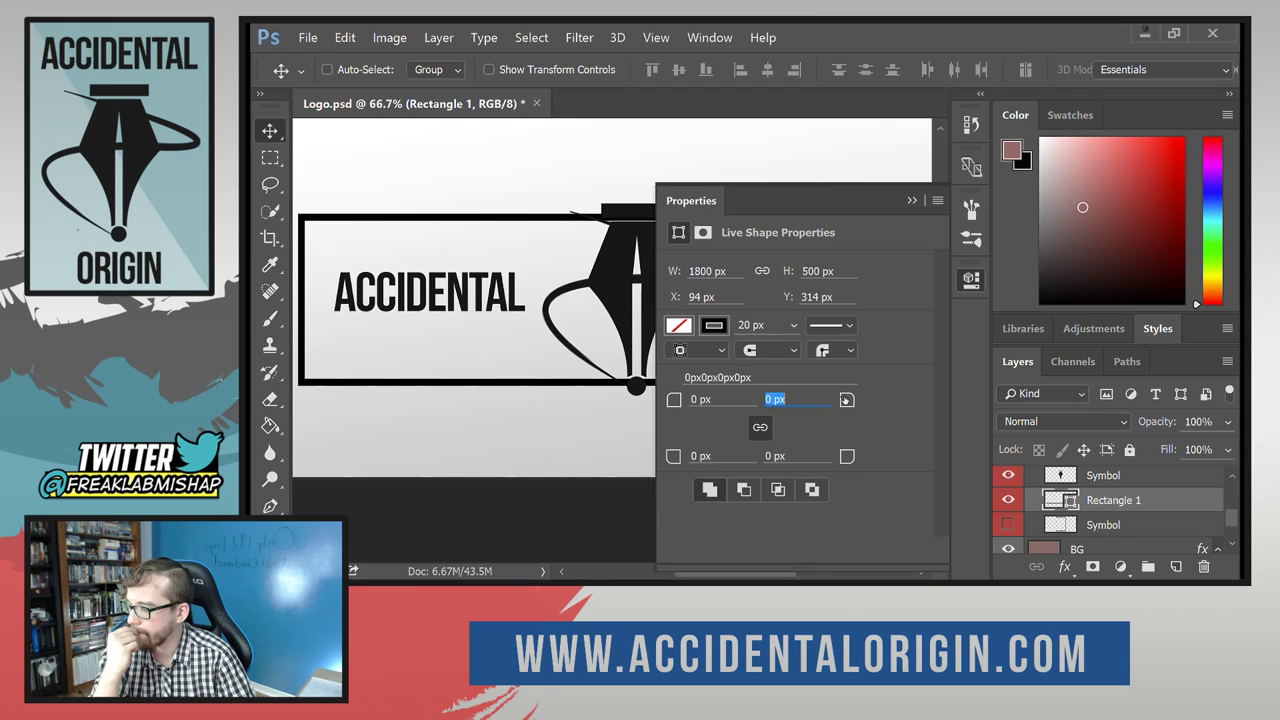
type("4")
key("Return")
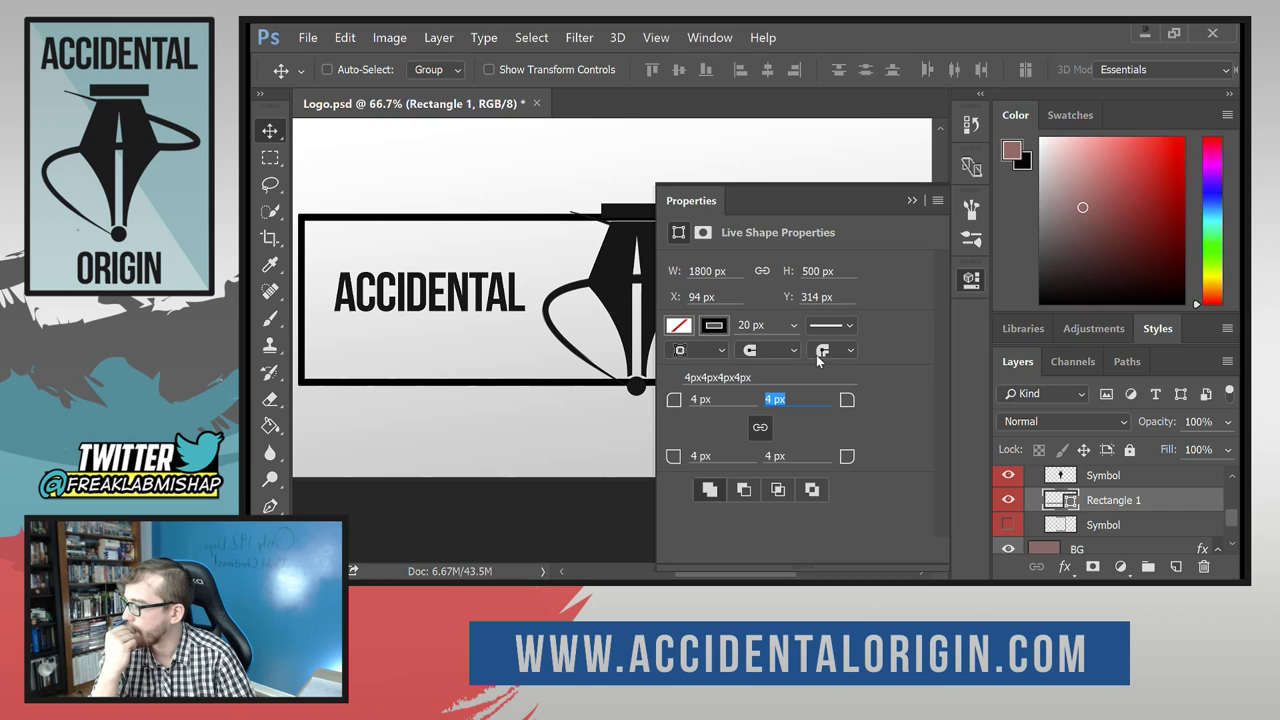
left_click_drag(843, 400, 850, 400)
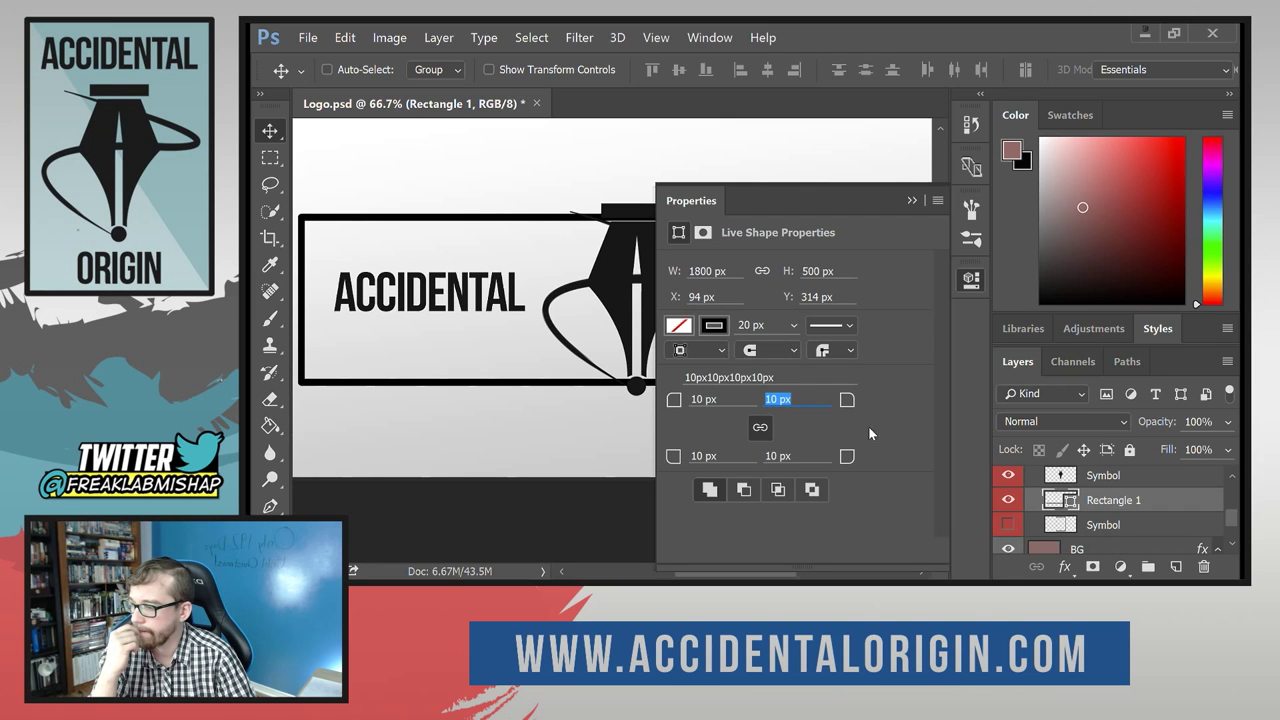
left_click(1008, 524)
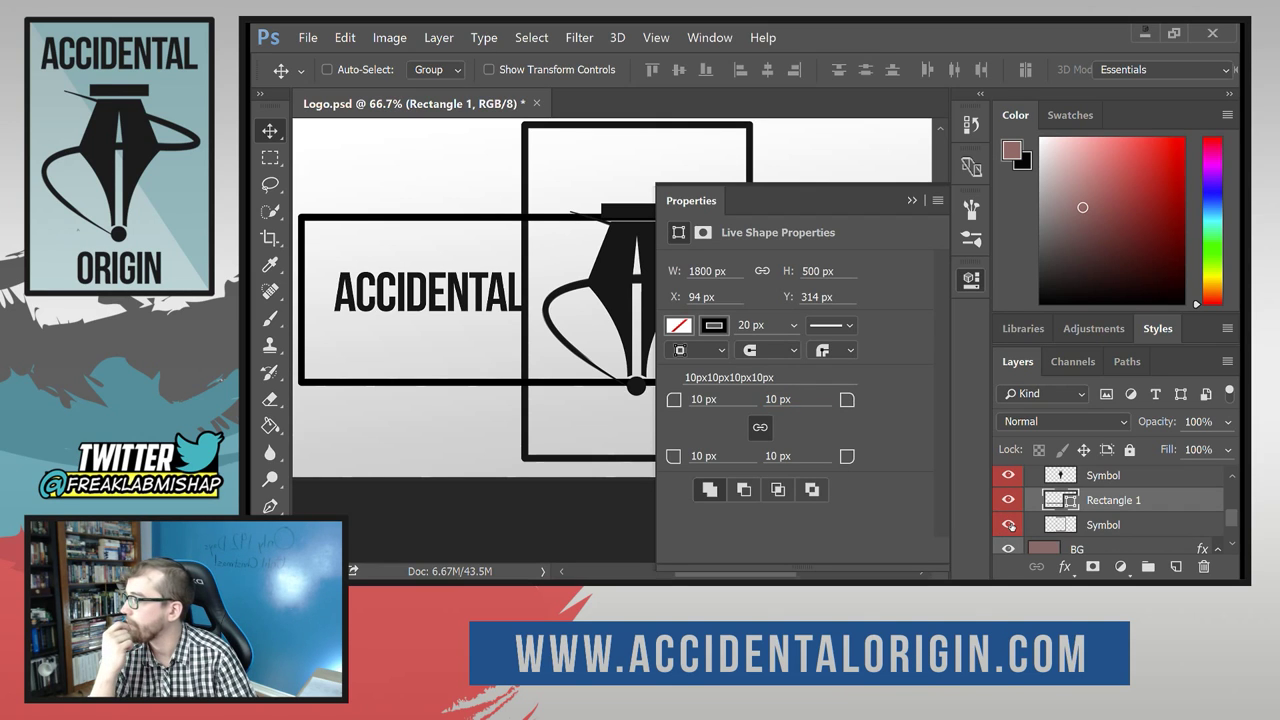
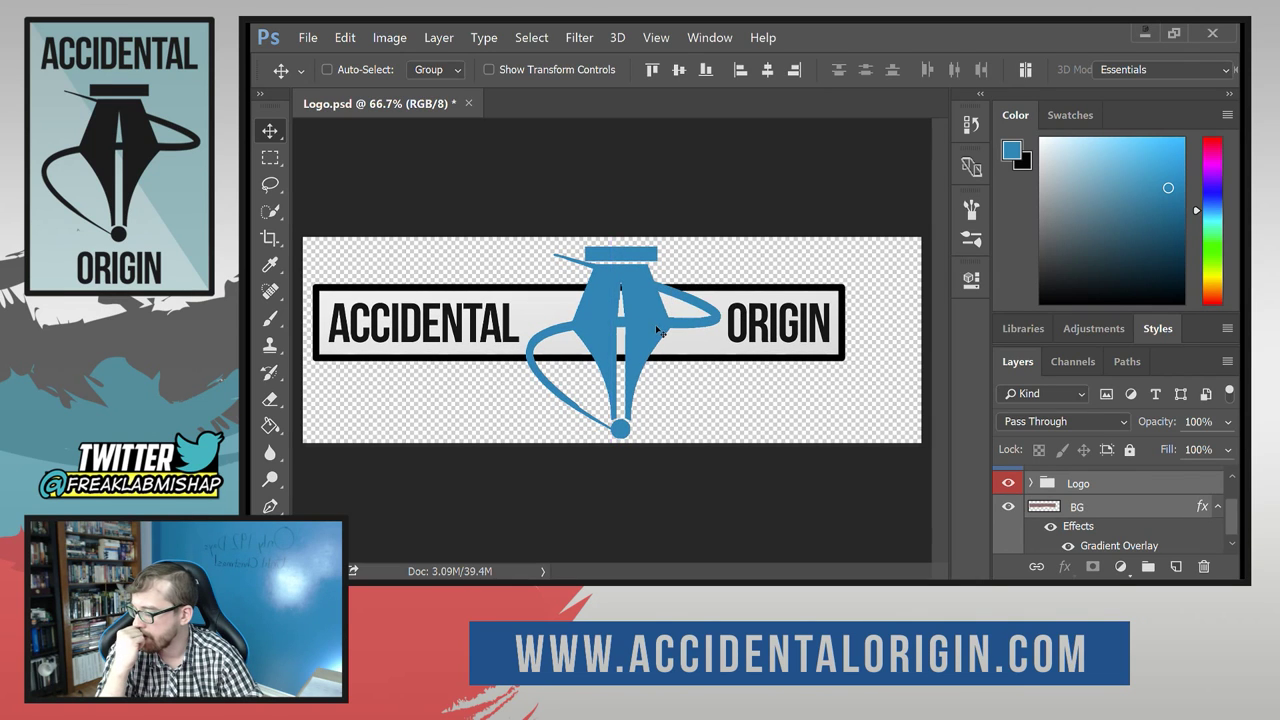
Reduce the canvas width to 5.5 inches with the anchor at the middle of the left edge, accepting the clipping.
left_click(389, 37)
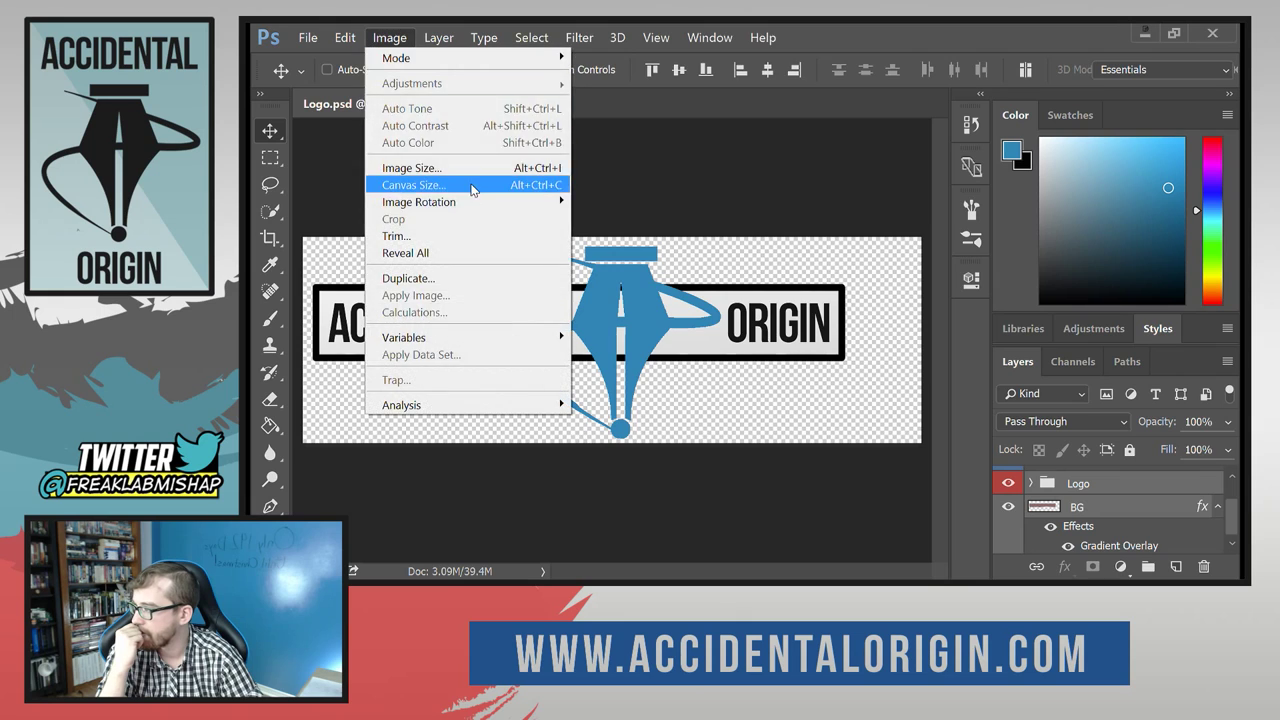
left_click(420, 186)
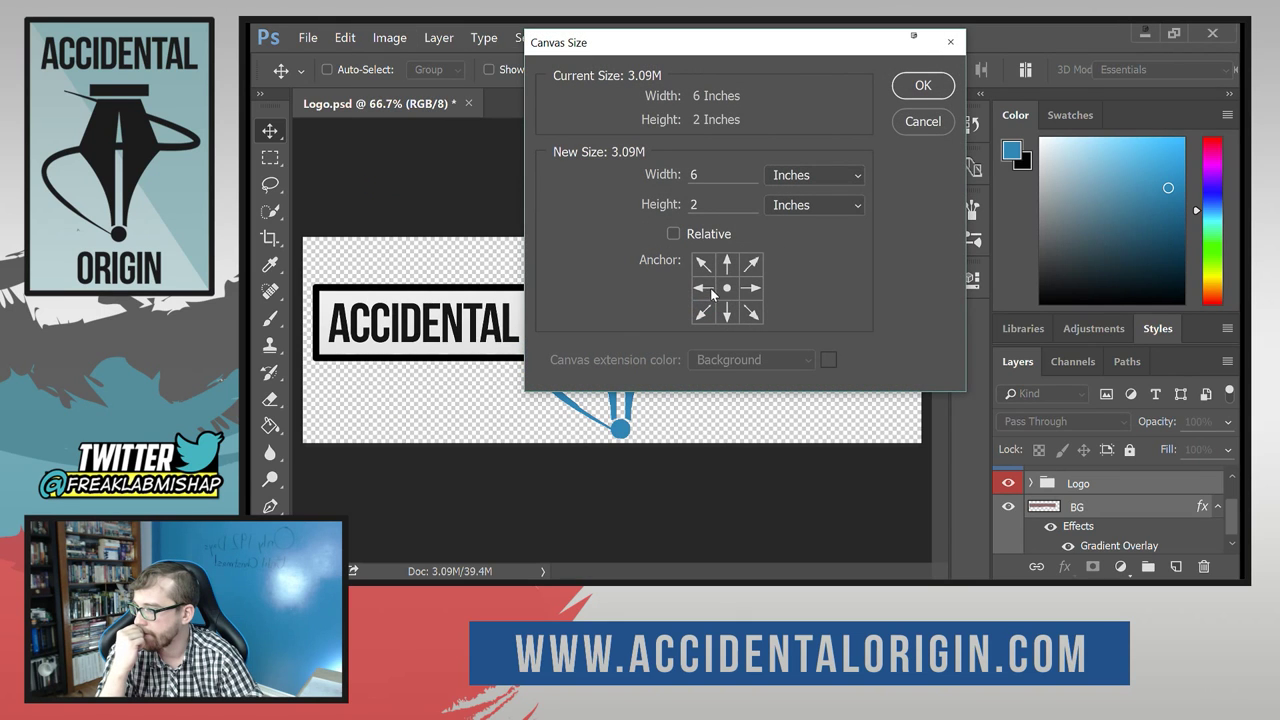
left_click(748, 291)
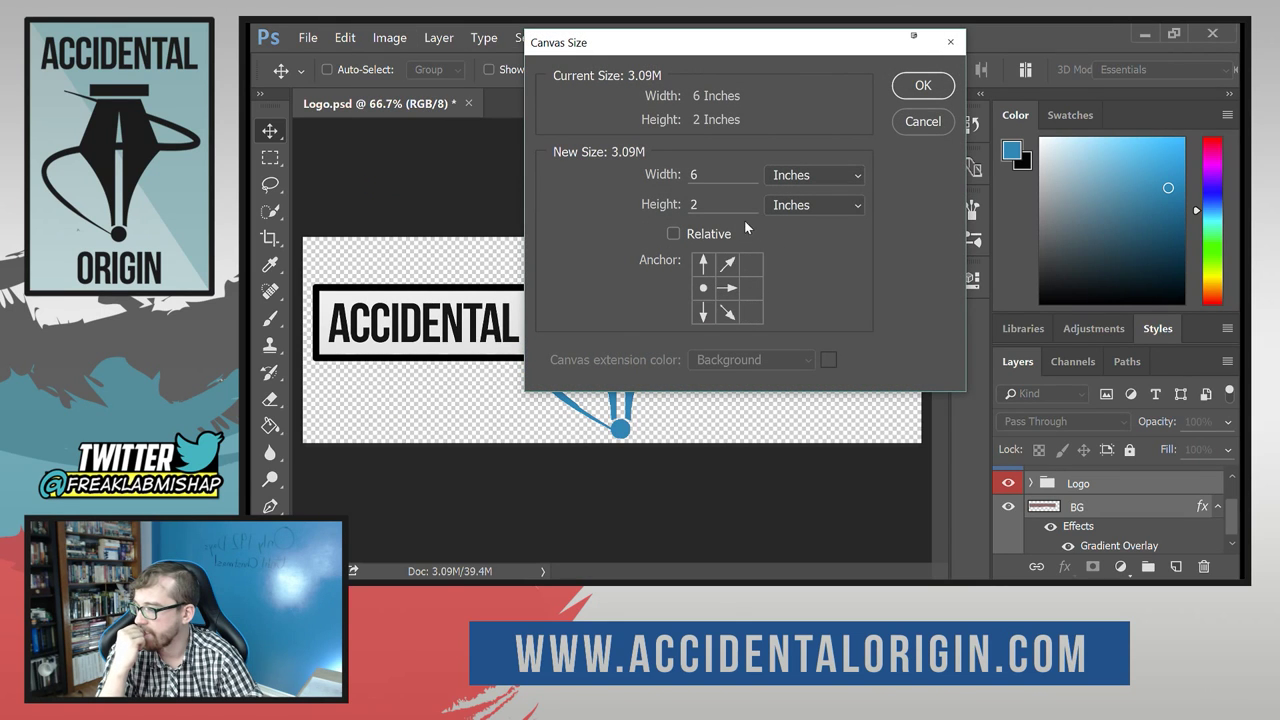
left_click(722, 176)
key("BackSpace")
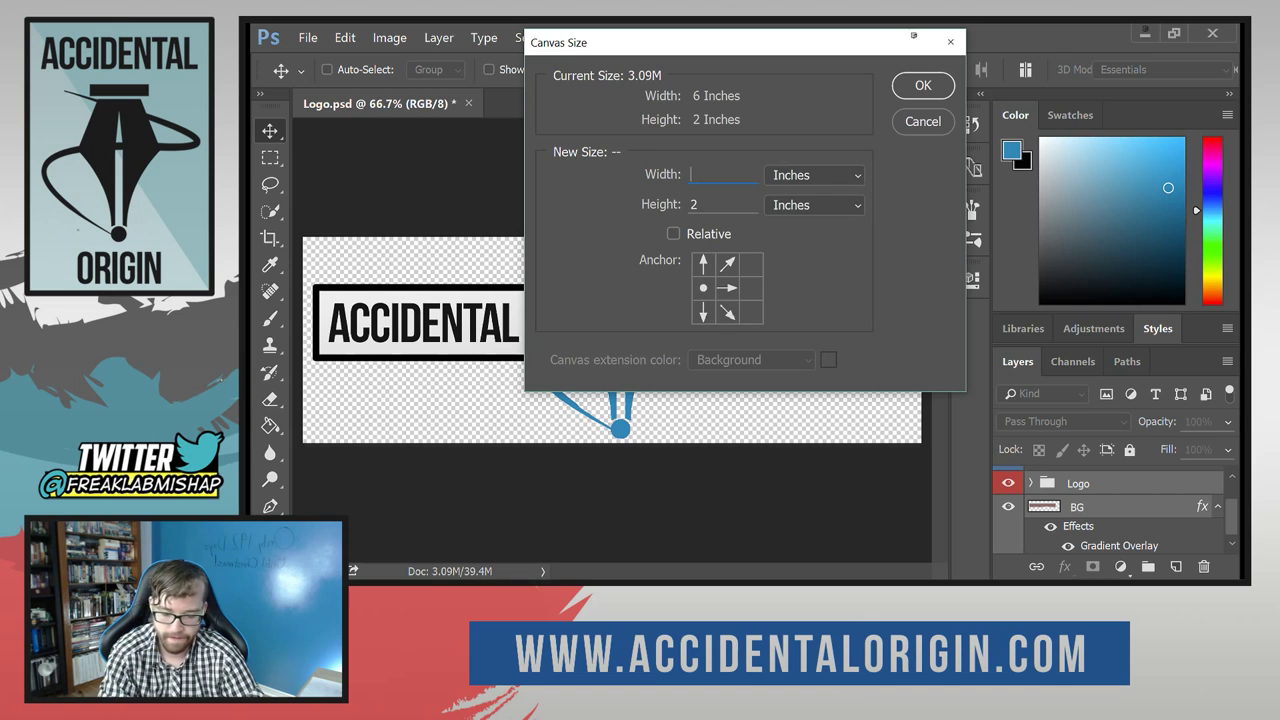
type("5.5")
left_click(921, 86)
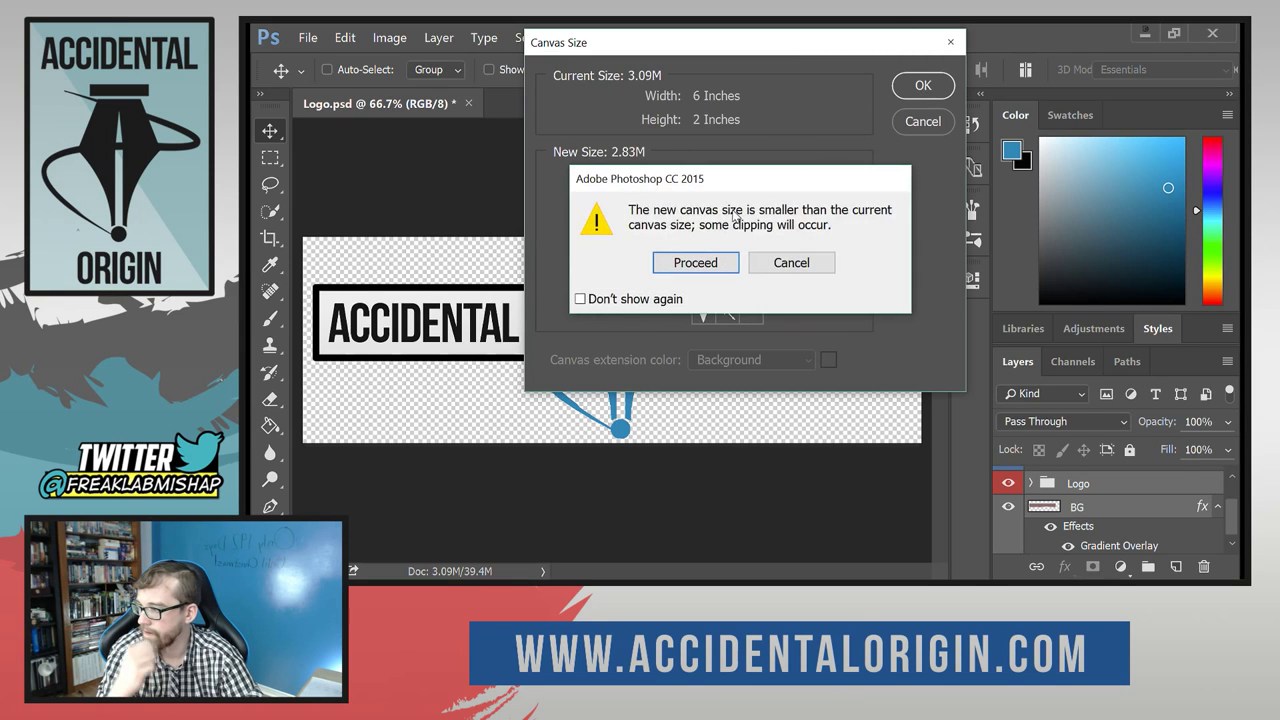
key("Return")
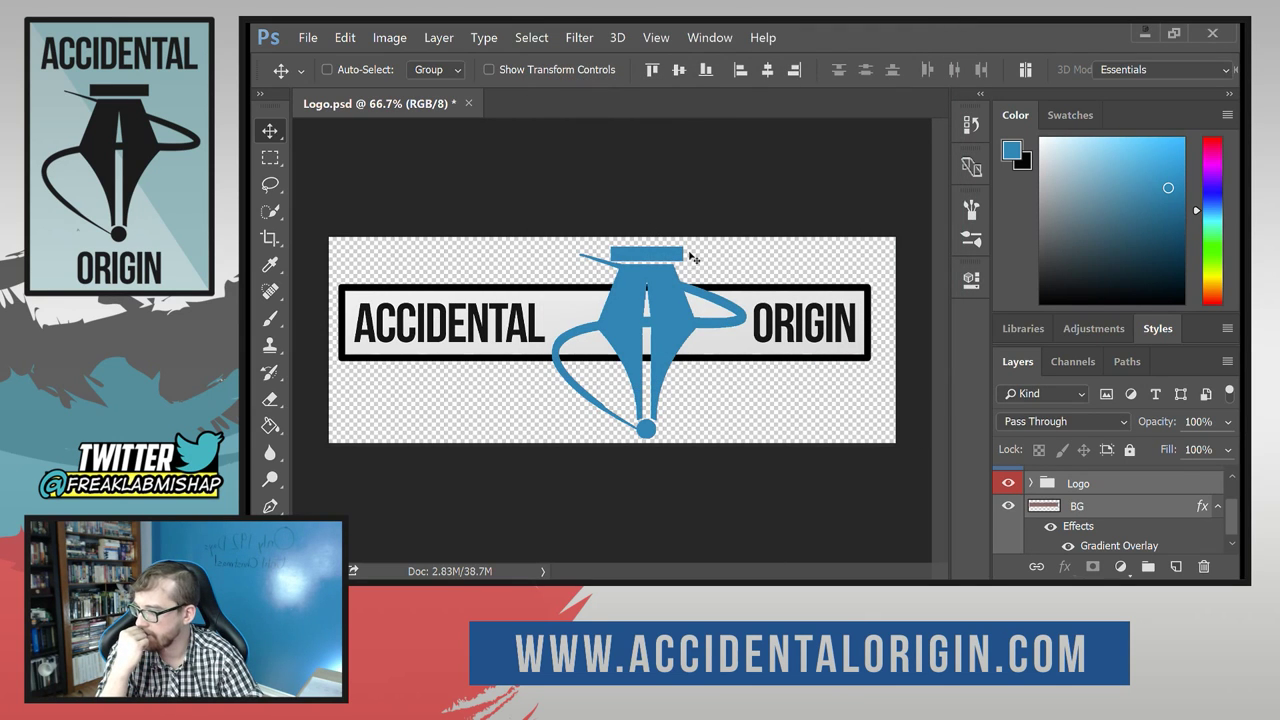
Reduce the canvas width to 5.25 inches from the centre anchor and shift the logo with its background right to recentre it.
left_click(344, 38)
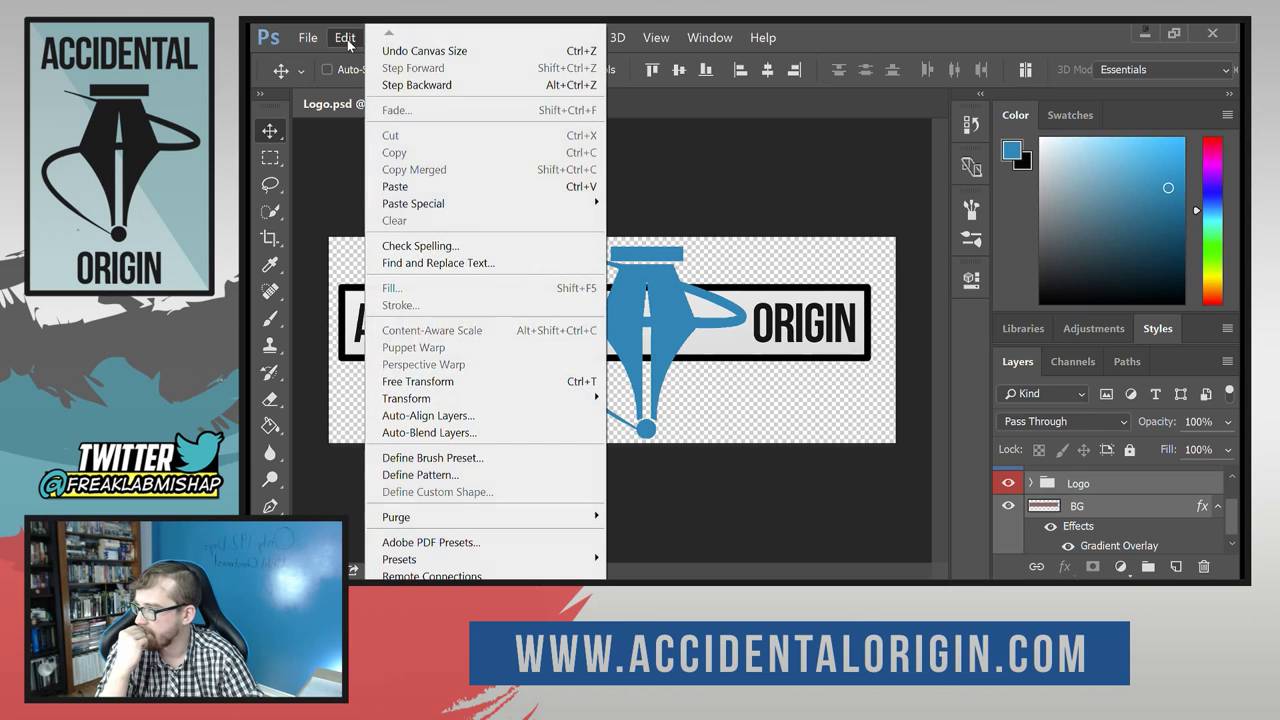
left_click(389, 38)
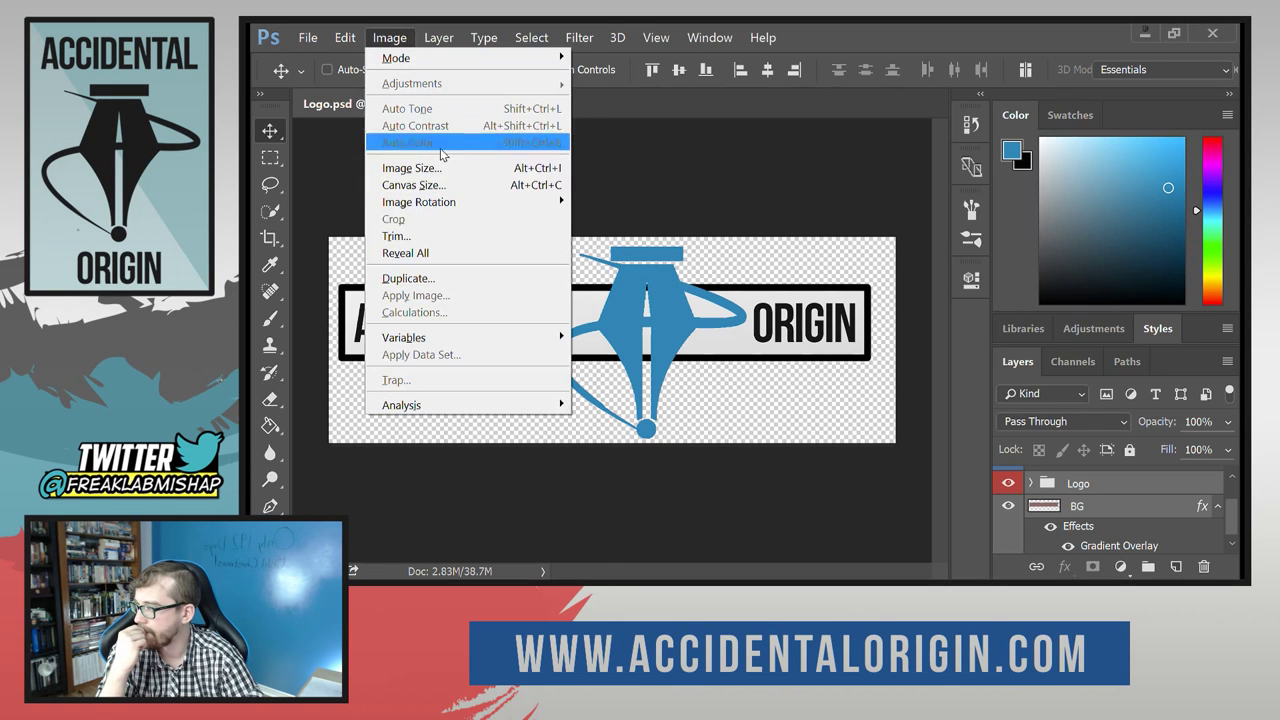
left_click(420, 180)
left_click(720, 175)
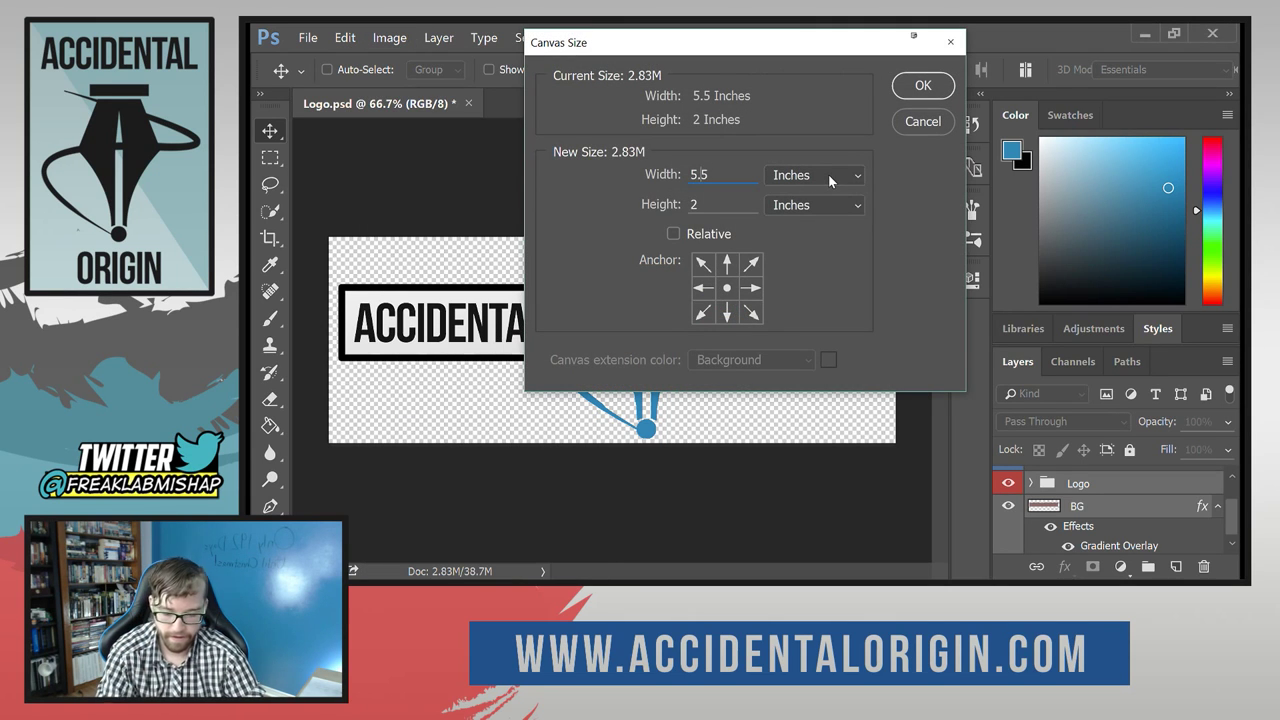
key("BackSpace")
type("2")
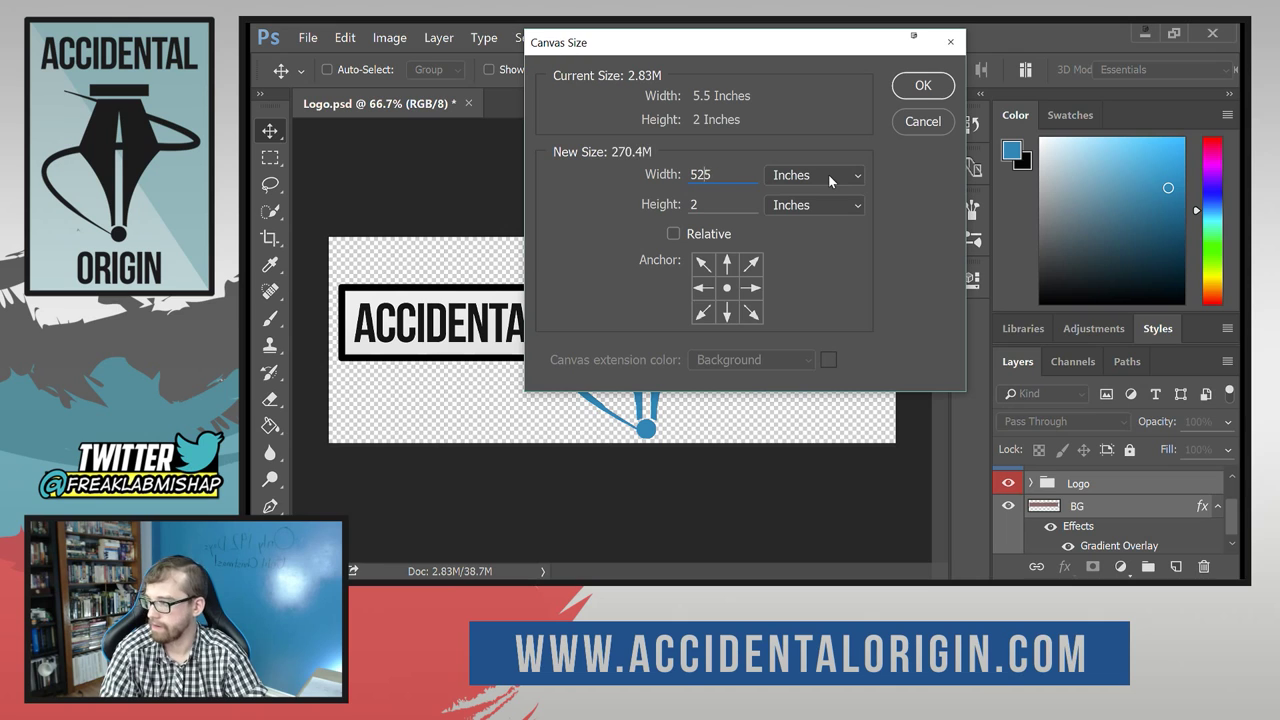
key("BackSpace")
type(".25")
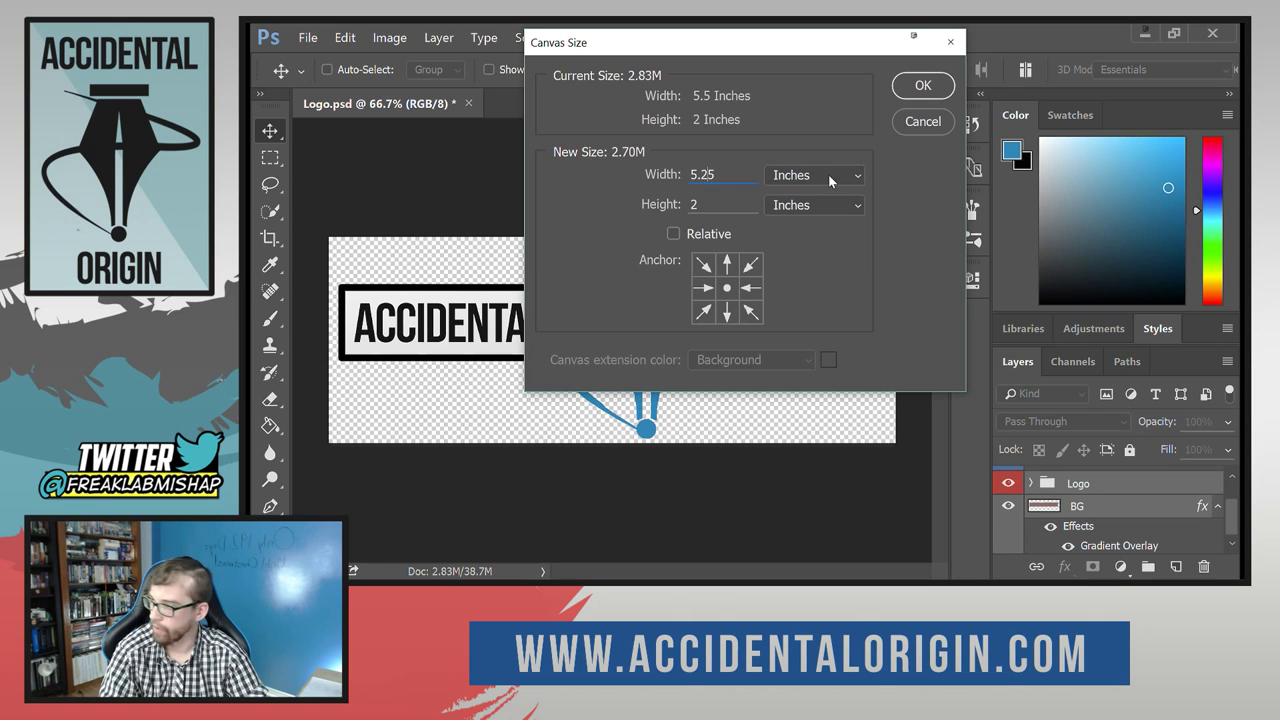
key("Return")
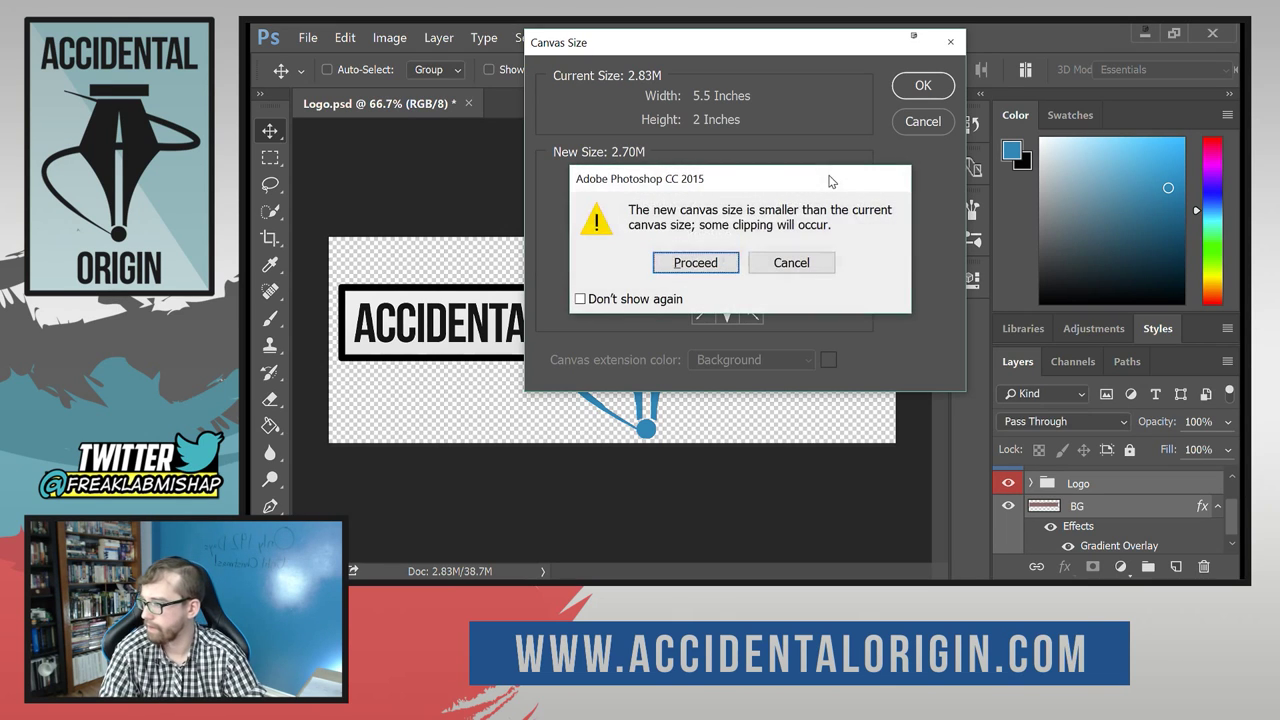
left_click(697, 263)
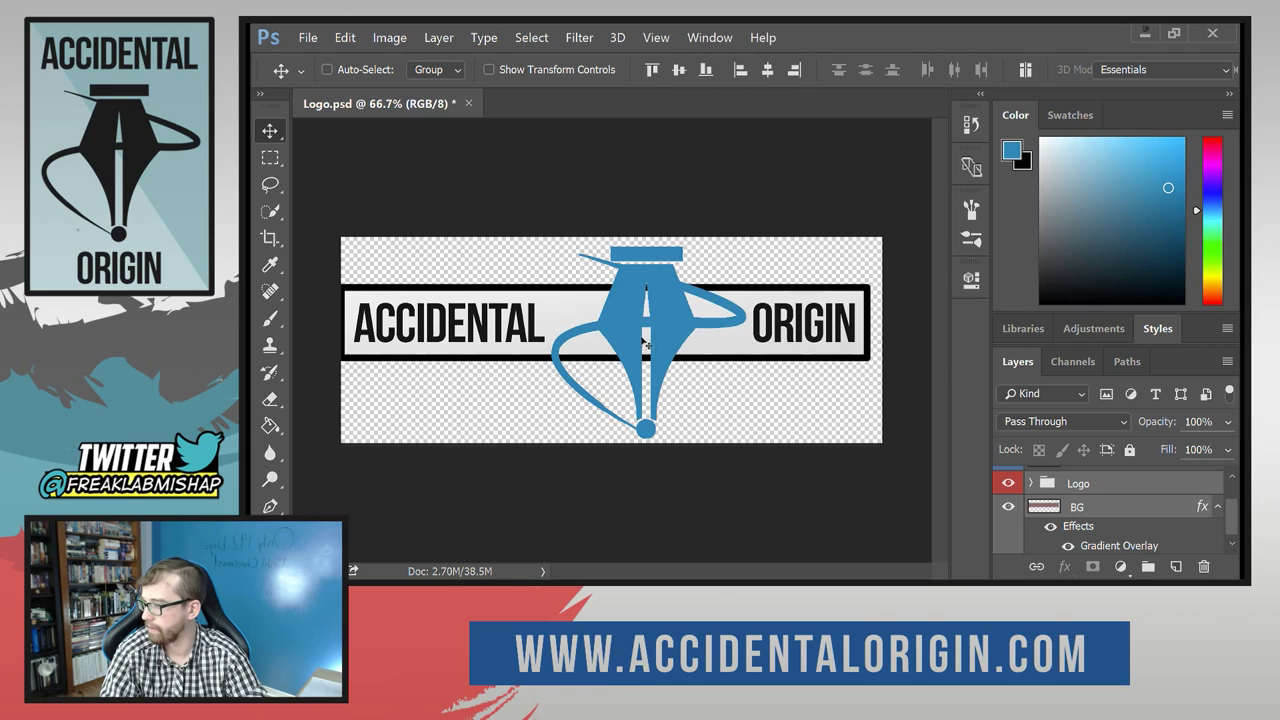
left_click_drag(643, 326, 686, 321)
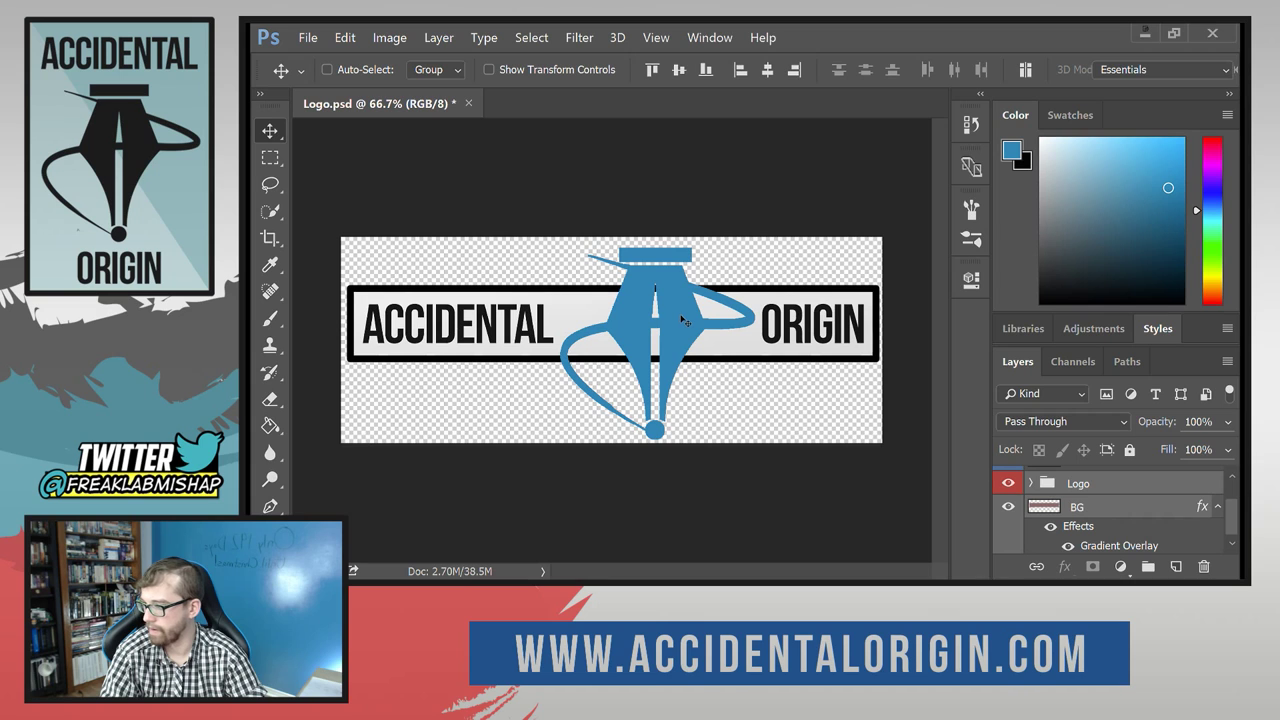
Start a quick PNG export of the wide logo and choose the Logo folder inside Complete as the destination.
left_click(308, 37)
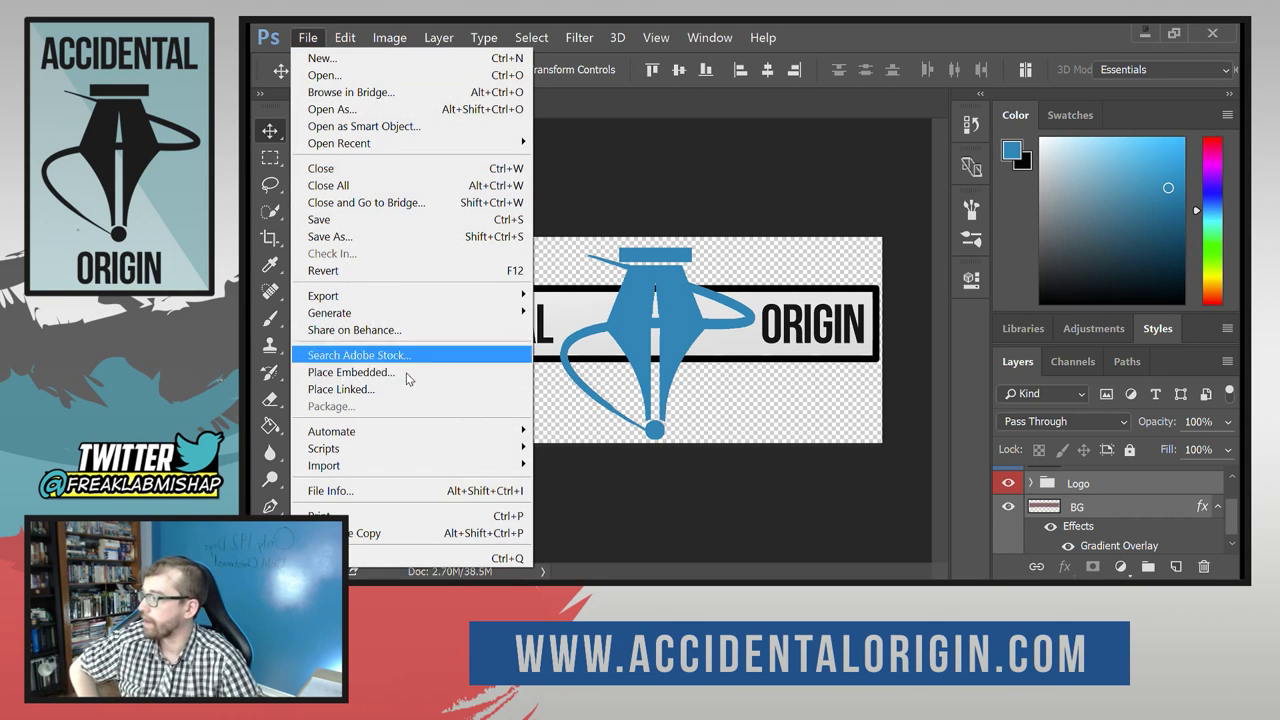
mouse_move(421, 300)
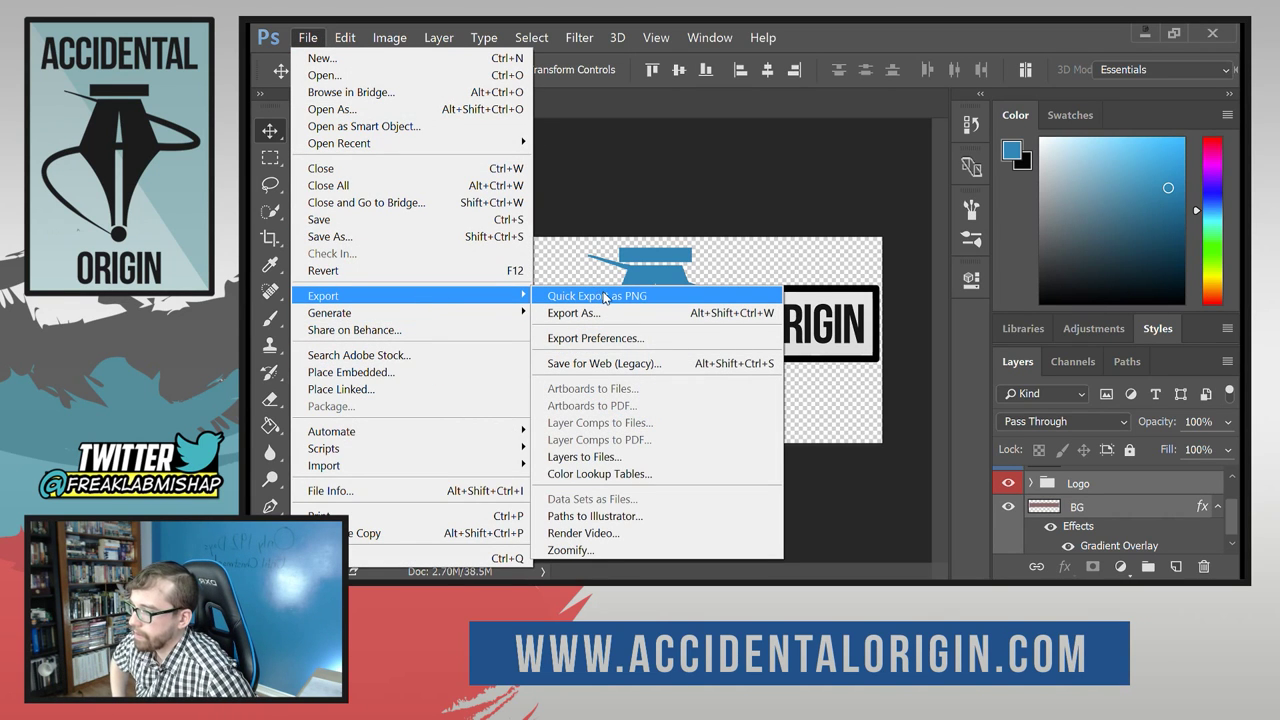
left_click(605, 298)
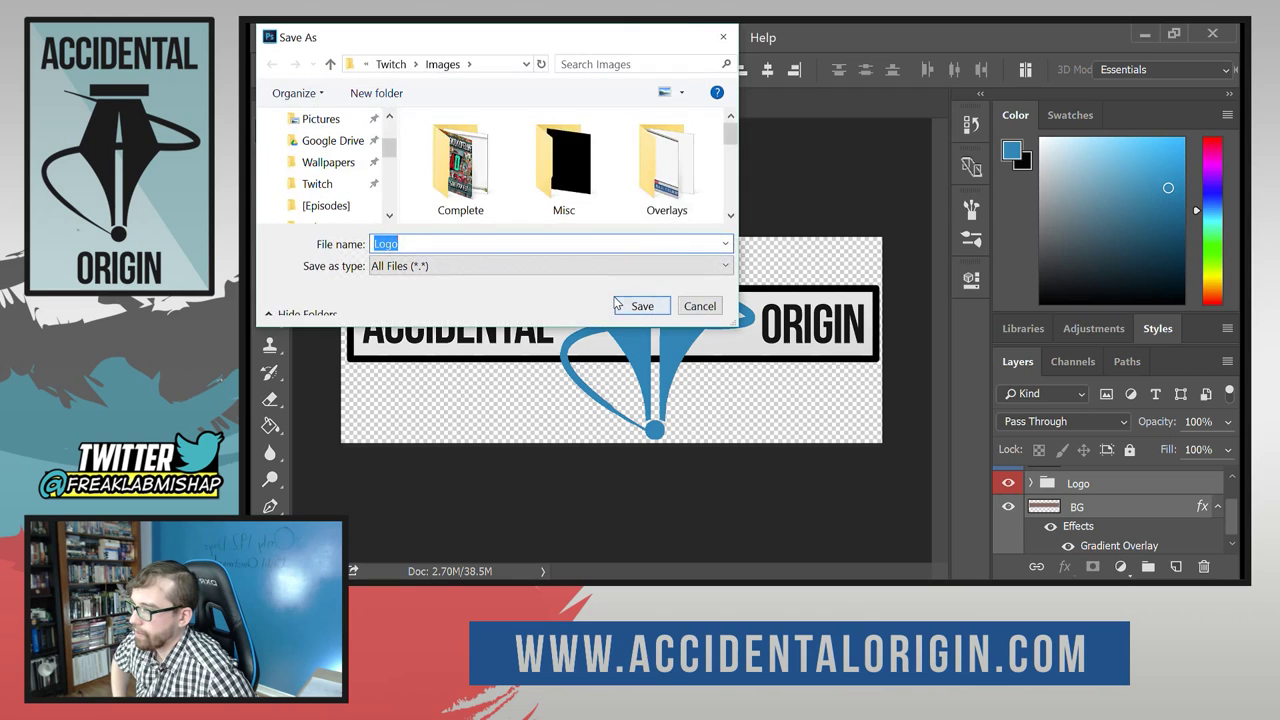
left_click(729, 217)
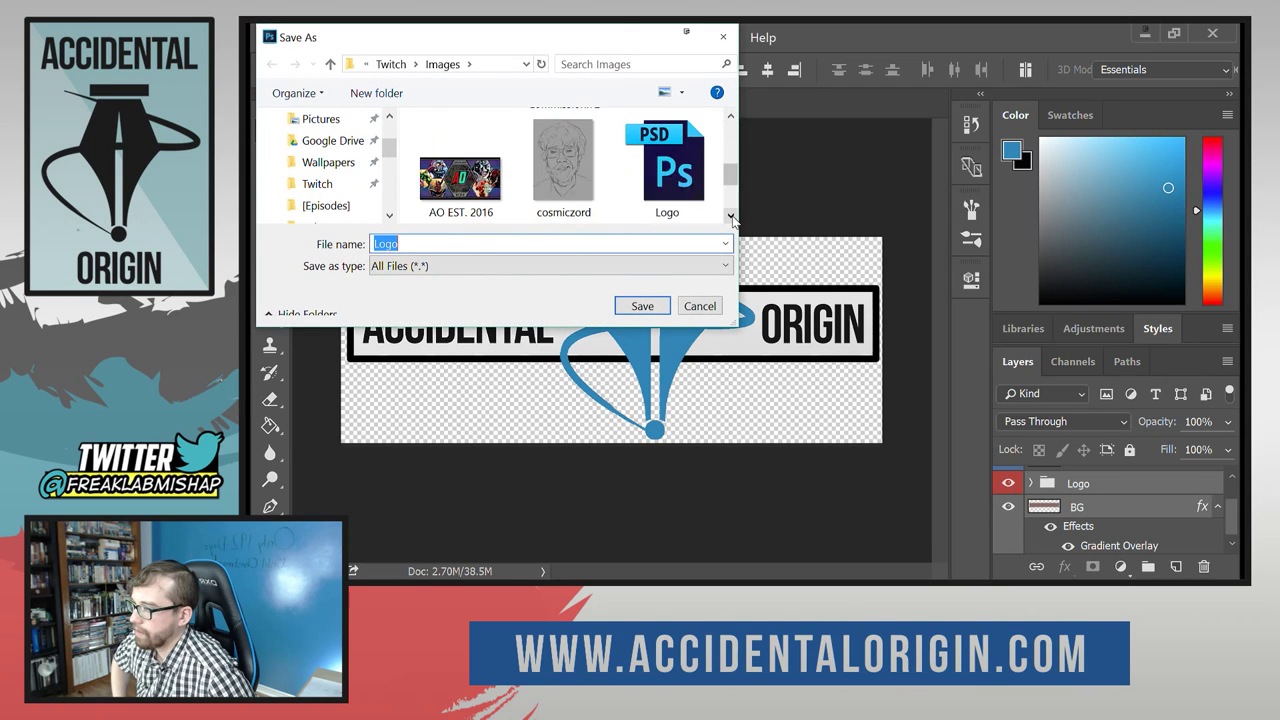
scroll(476, 158, "up", 4)
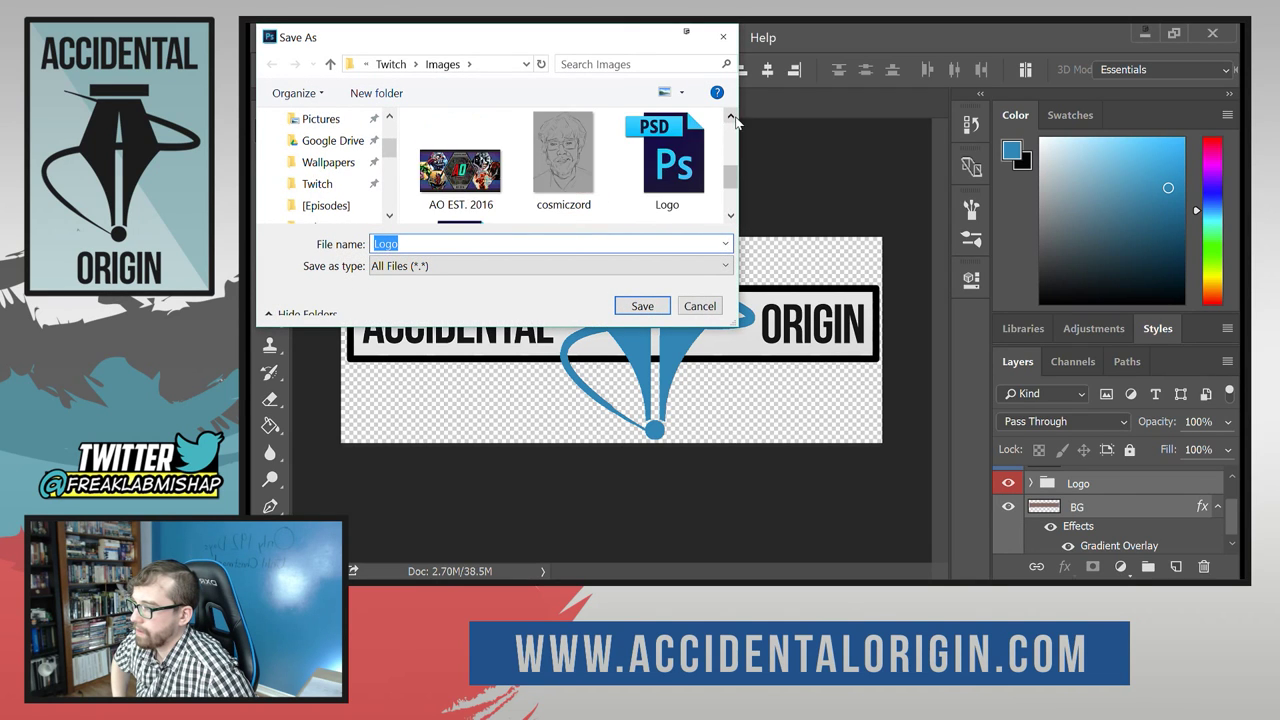
scroll(491, 177, "up", 2)
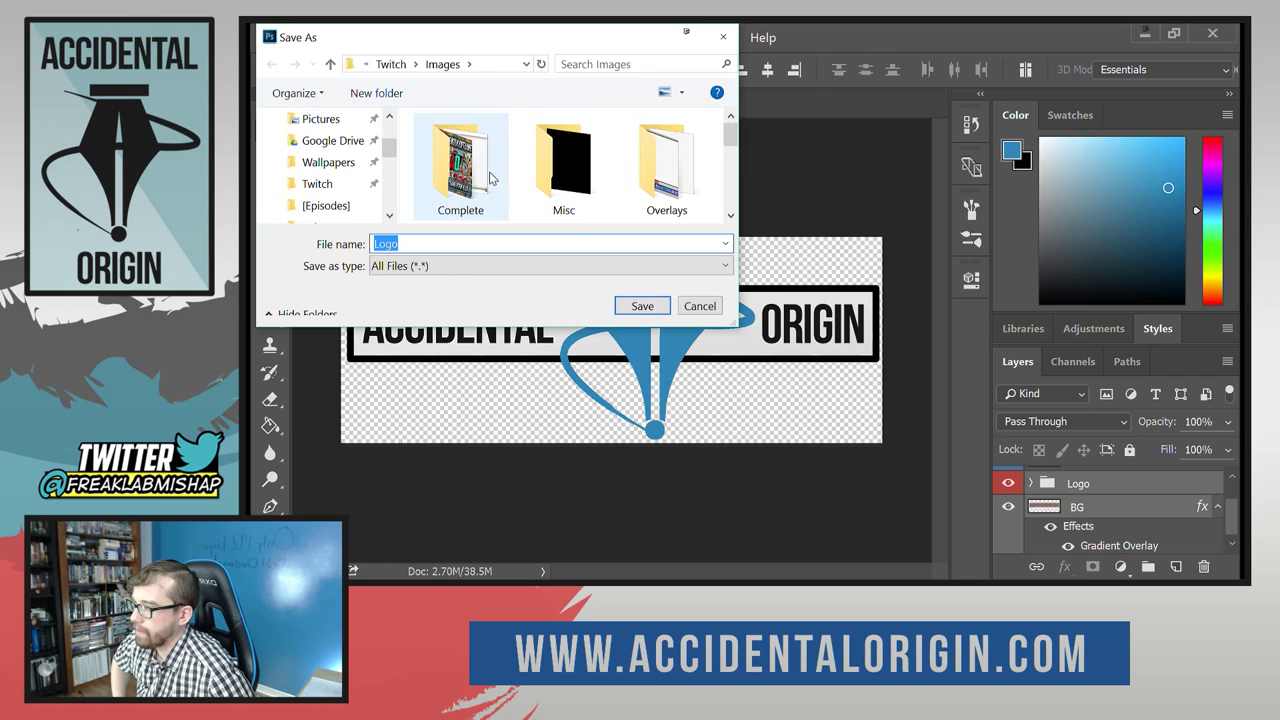
double_click(491, 177)
double_click(497, 190)
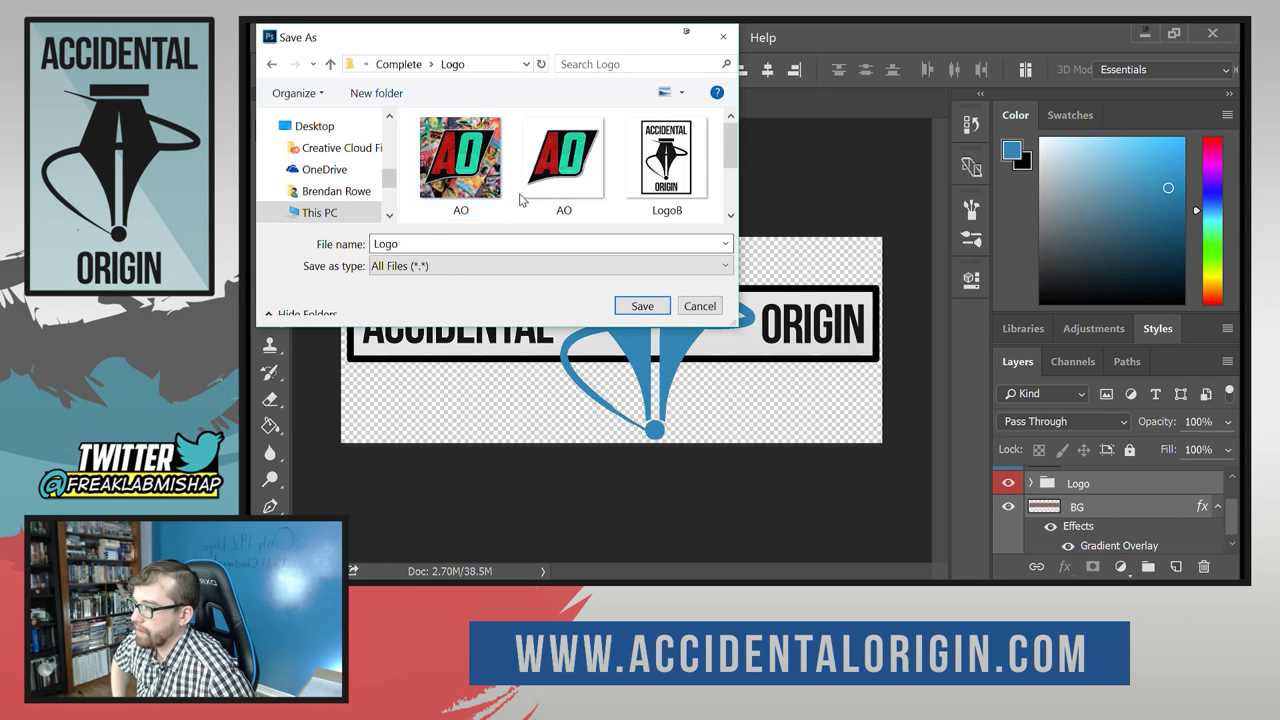
Name the exported image LogoHorizontal and save it alongside the existing logo files.
scroll(519, 193, "down", 1)
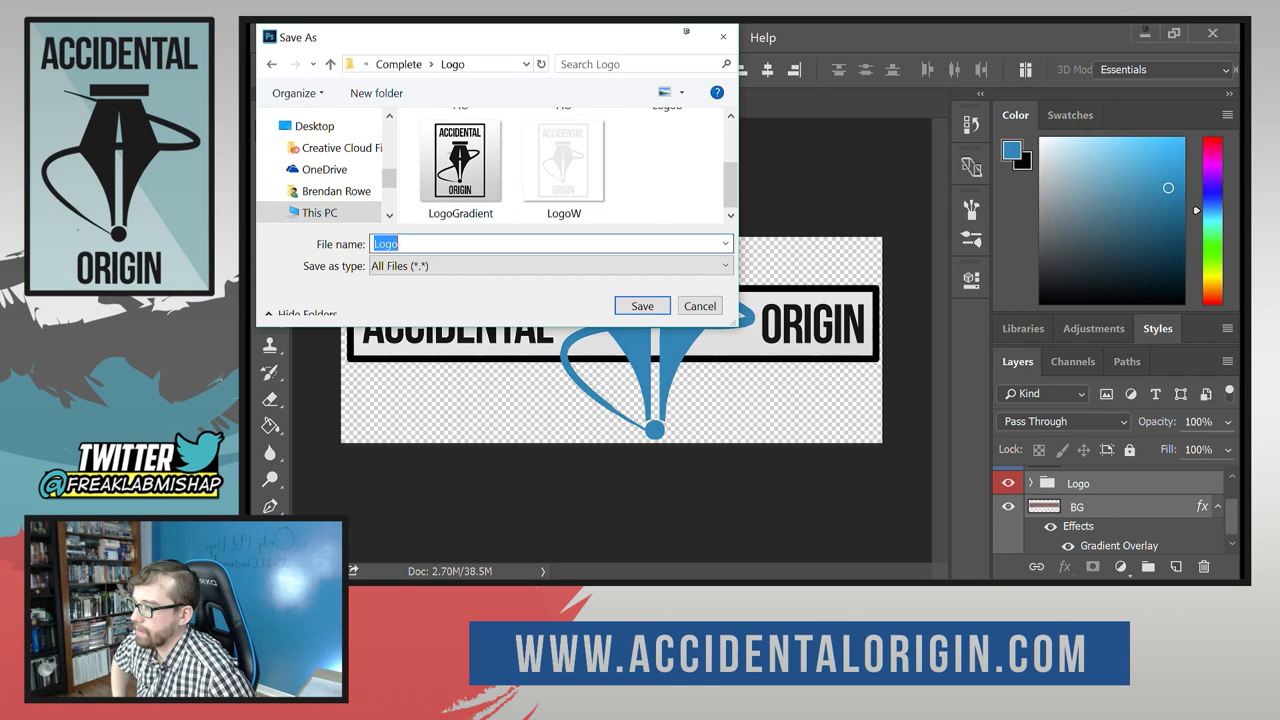
scroll(573, 210, "up", 1)
scroll(573, 210, "down", 1)
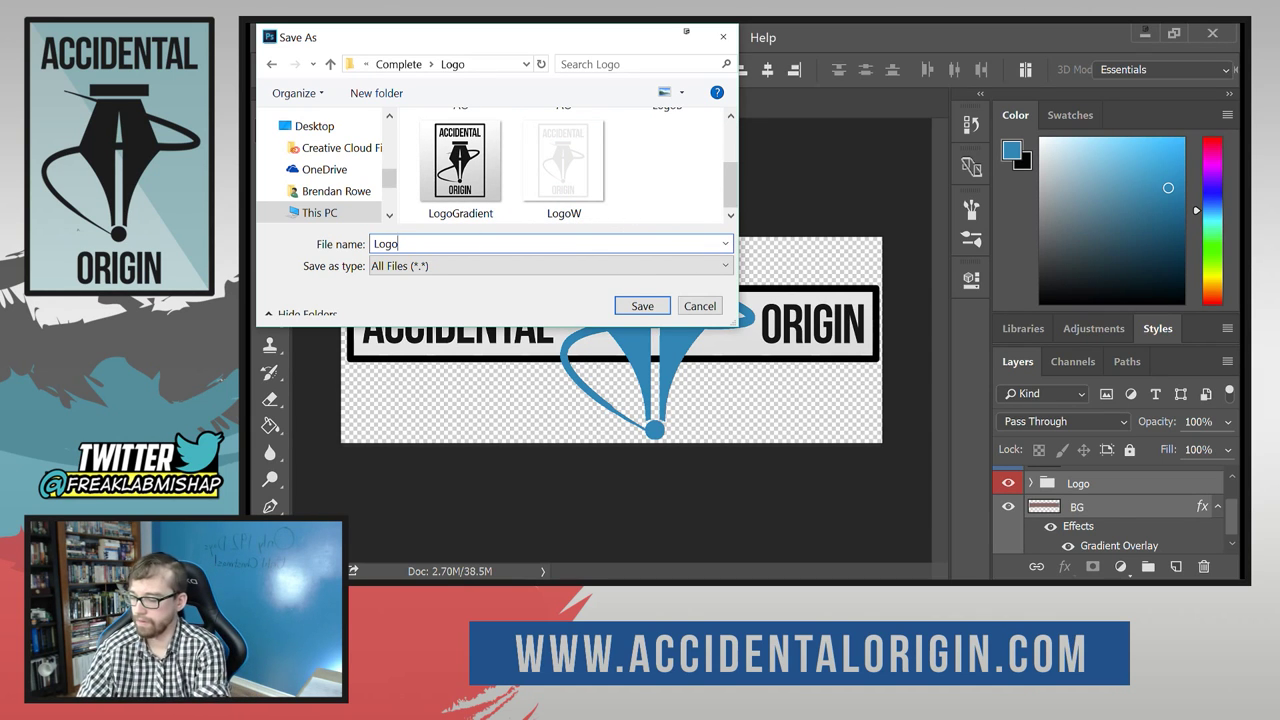
type("Horizontal")
key("Return")
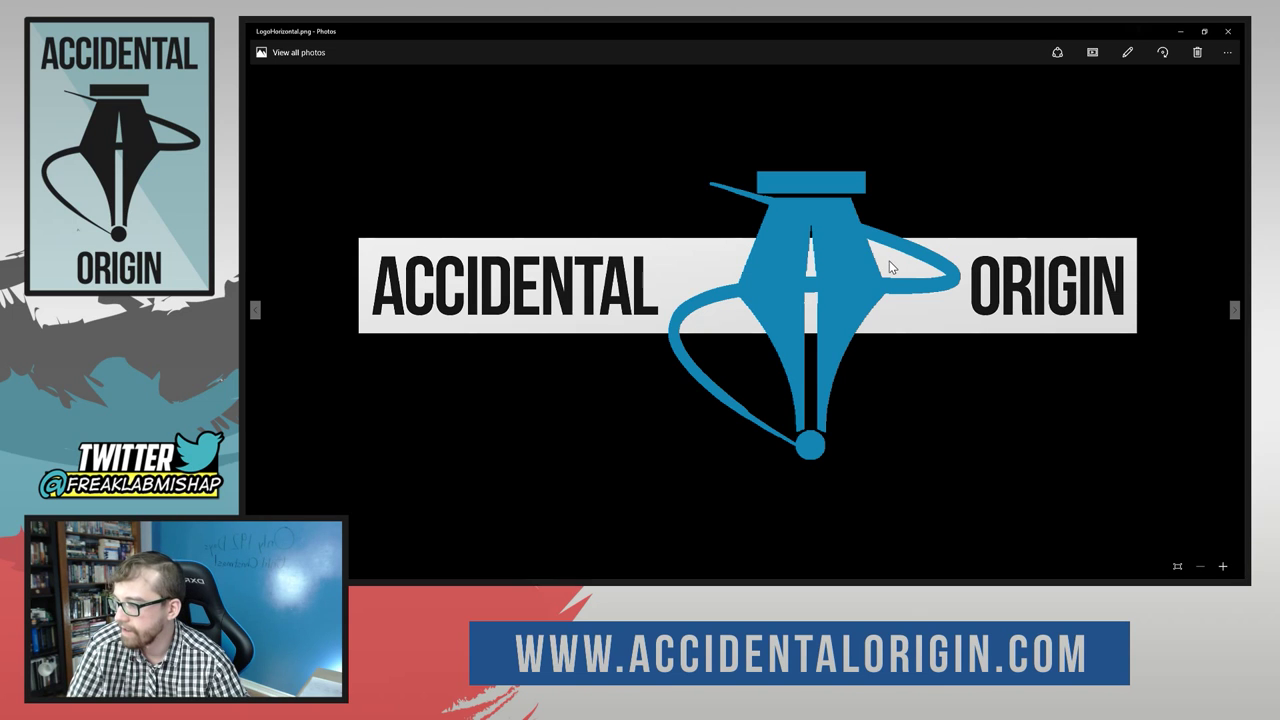
Check the exported LogoHorizontal.png in the image viewer against the layered logo in Photoshop, closing the viewer after each look.
left_click(1227, 33)
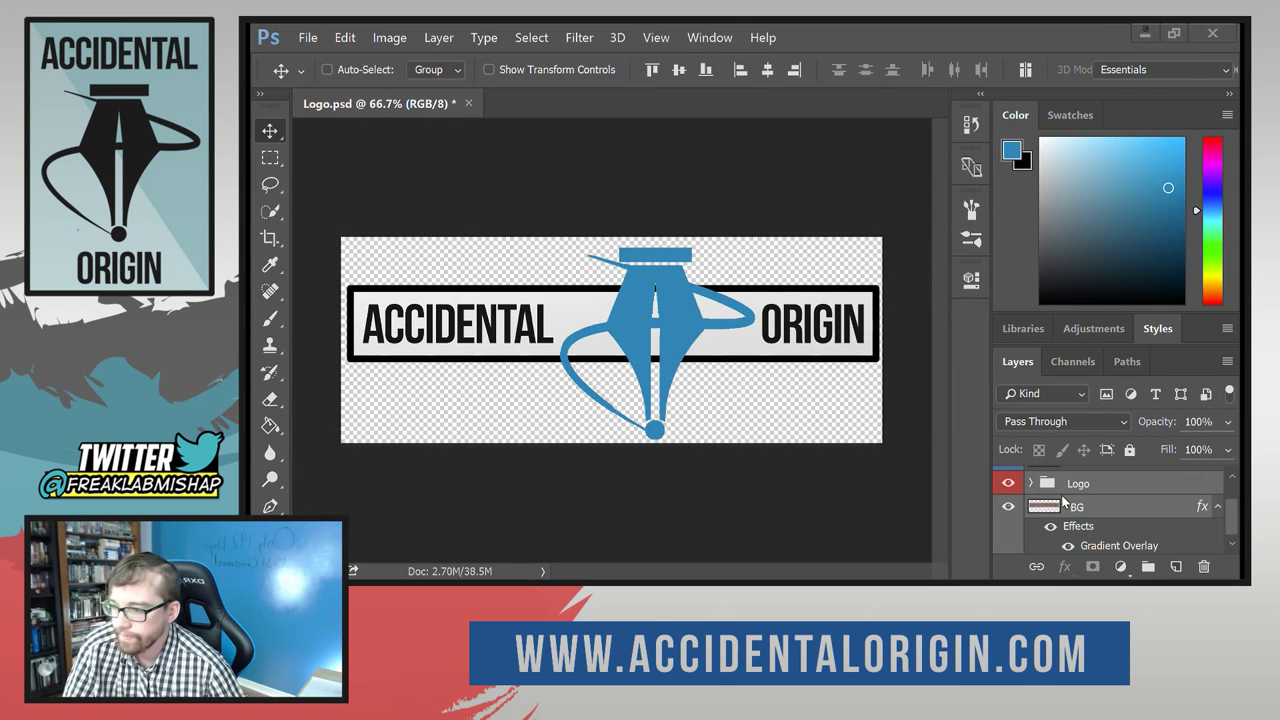
scroll(1065, 503, "up", 2)
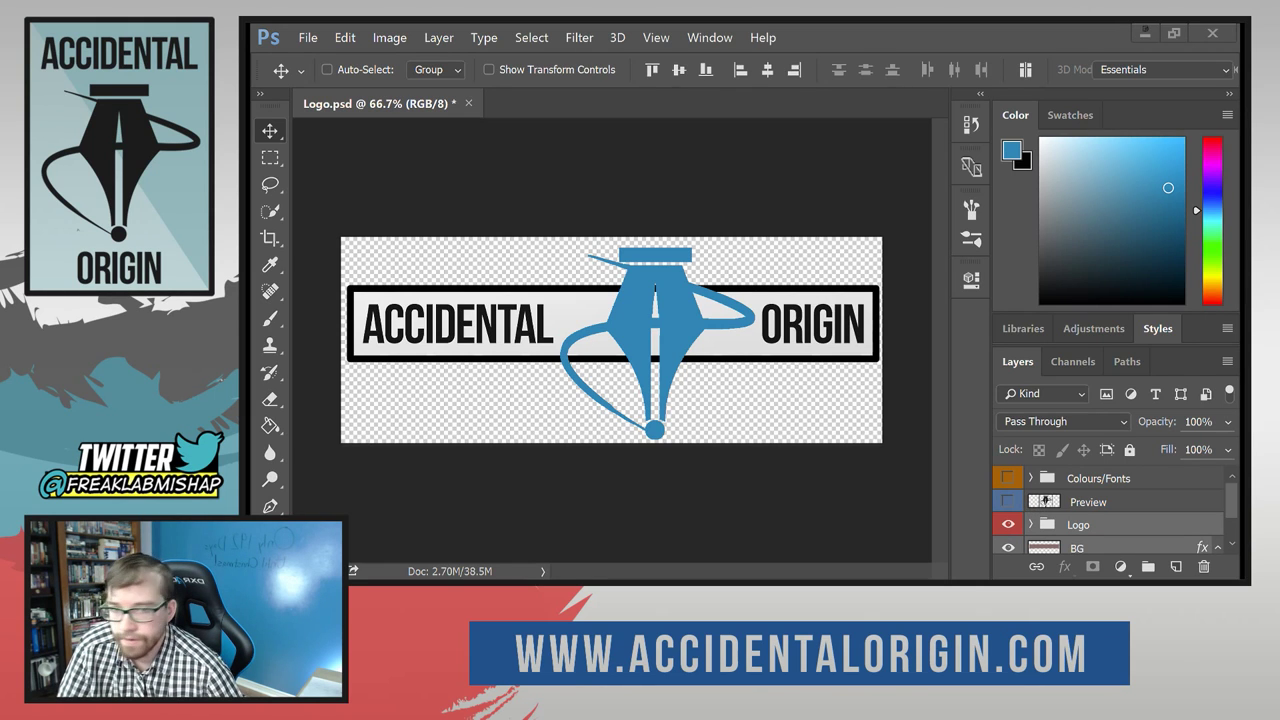
double_click(1045, 502)
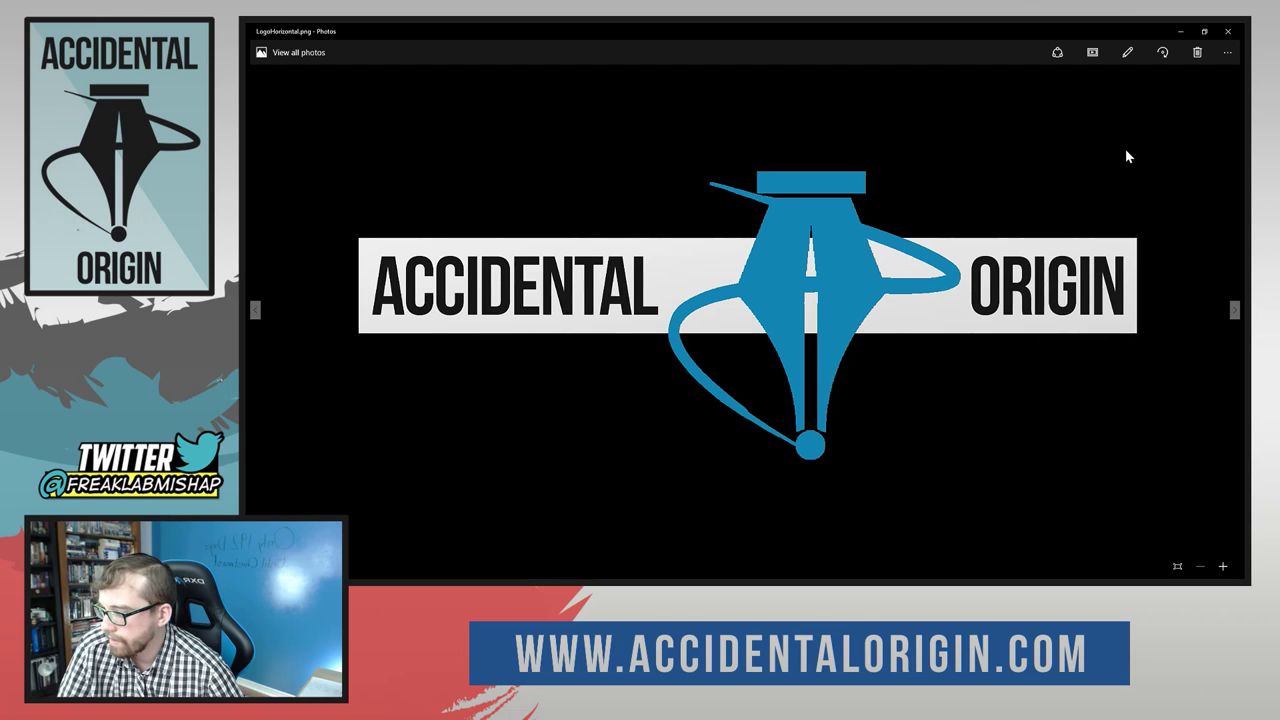
left_click(1226, 33)
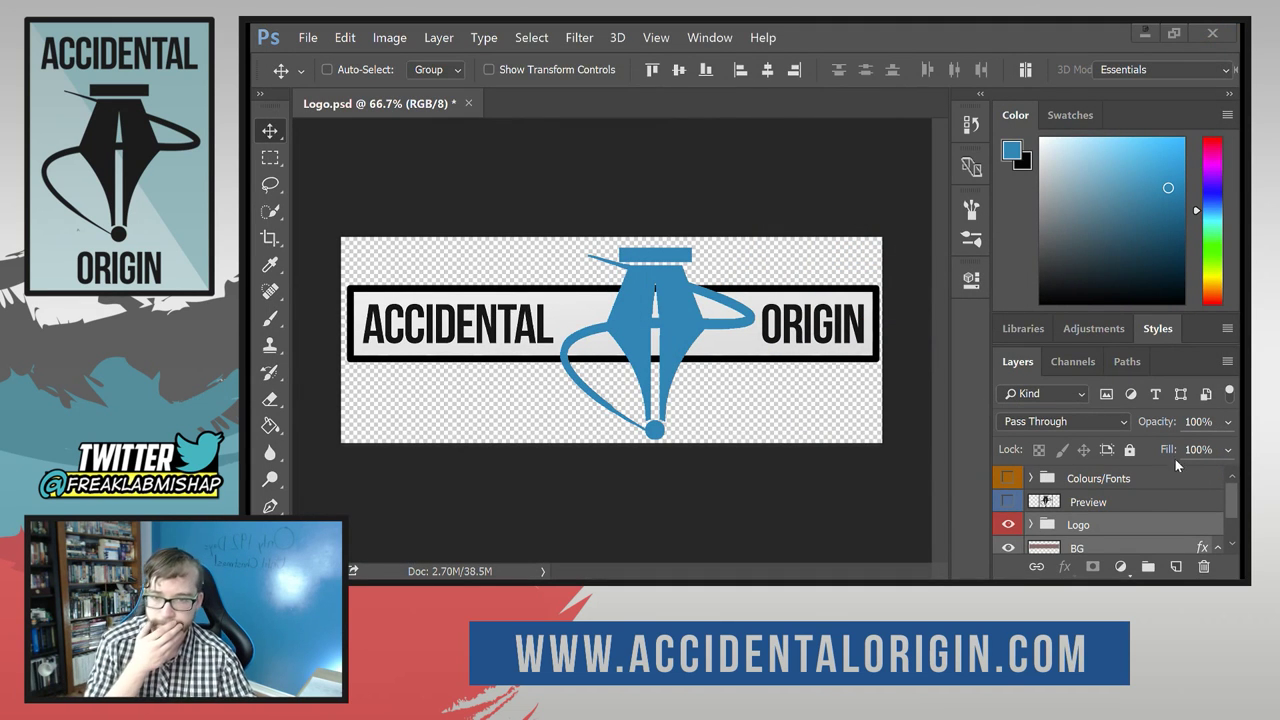
Expand the Logo layer group and examine its Stroke, Symbol and Box layers above the BG layer.
scroll(1152, 484, "down", 2)
scroll(1110, 506, "up", 1)
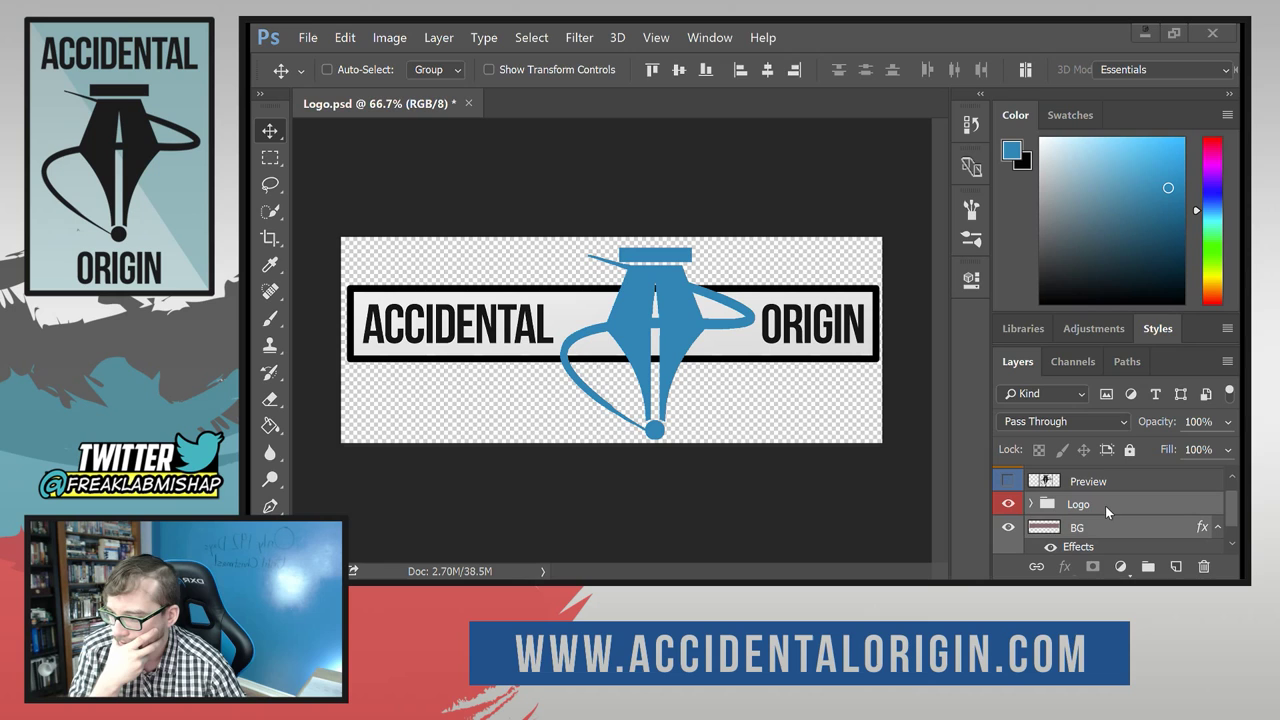
left_click(1032, 504)
scroll(1033, 503, "down", 3)
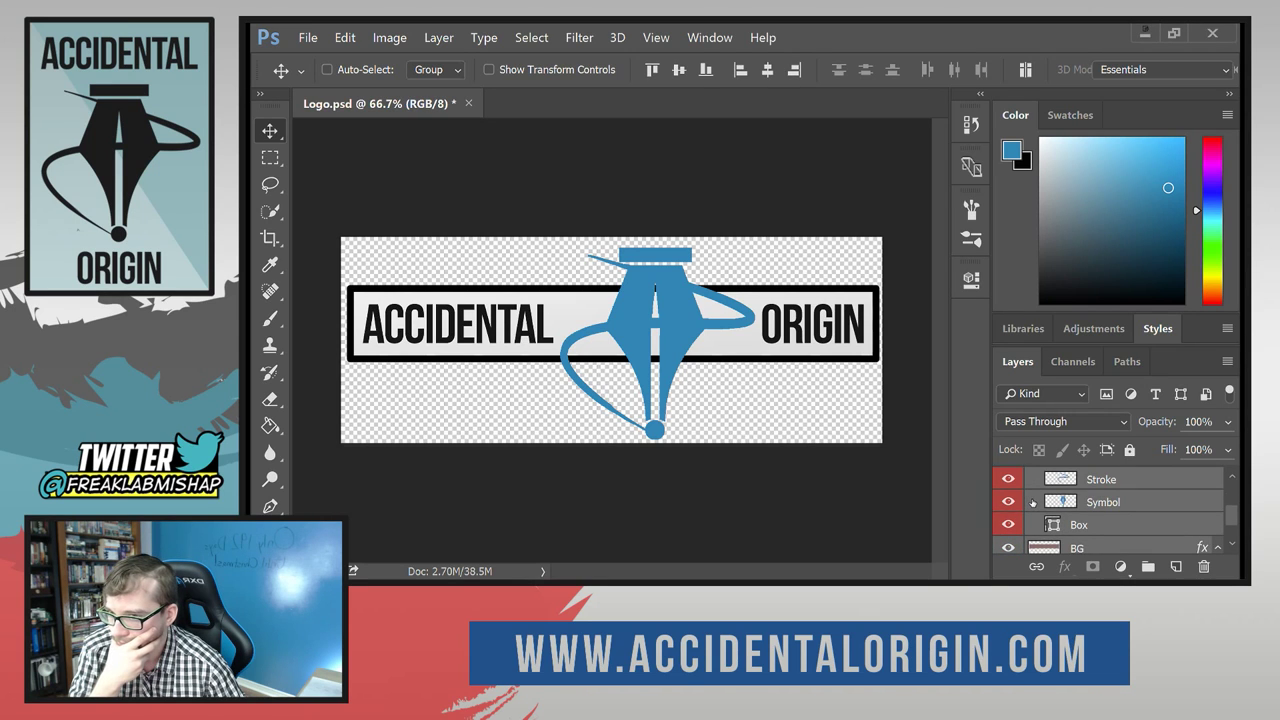
Bring up the list of recently opened files.
left_click(308, 42)
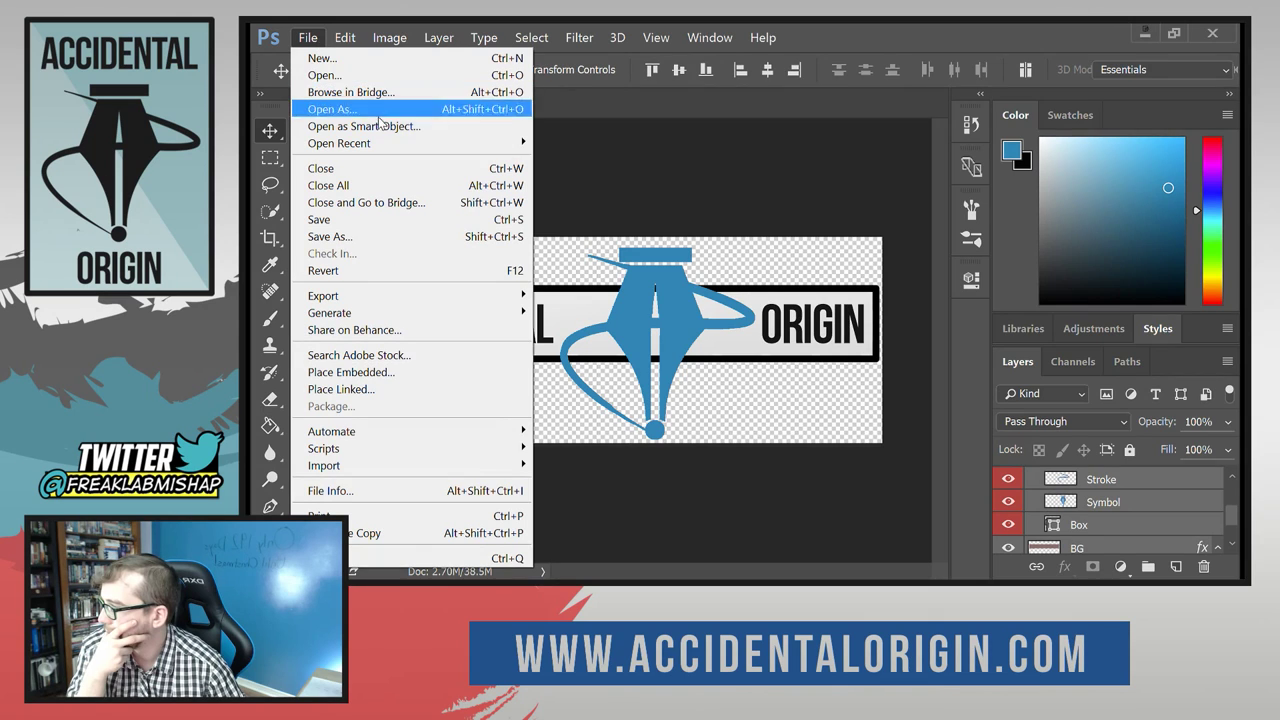
mouse_move(396, 146)
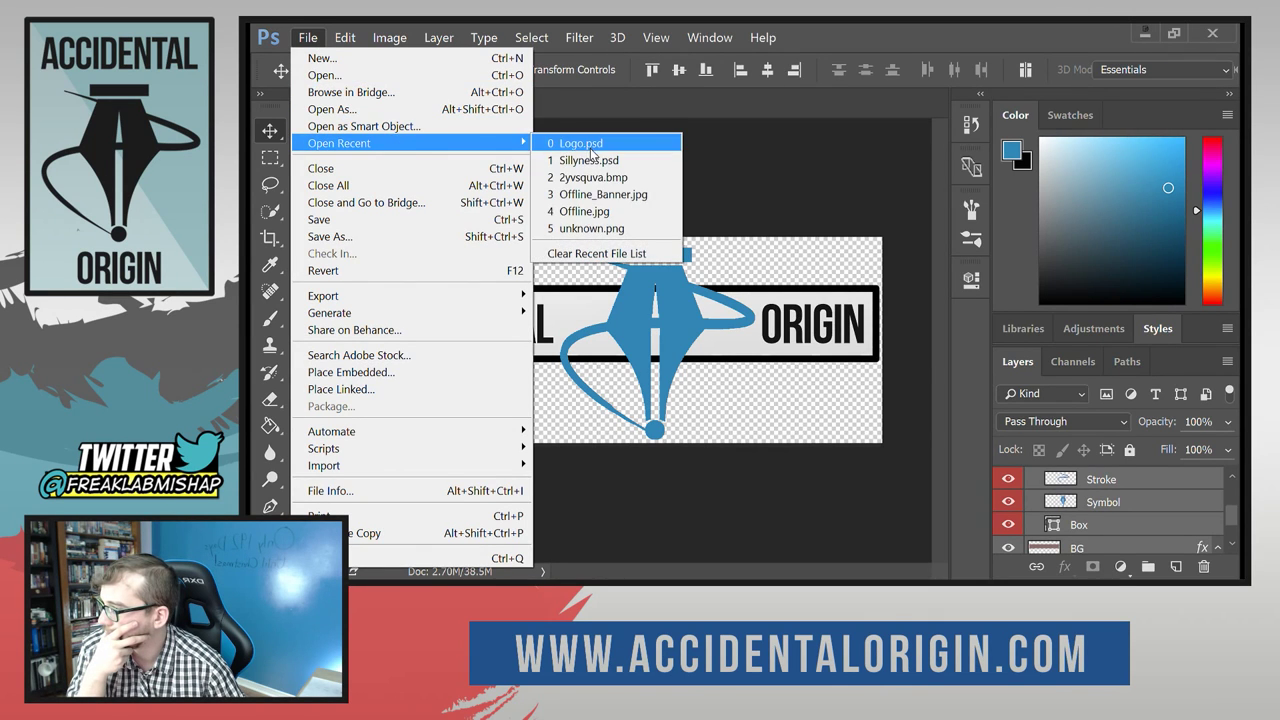
Save the banner document in Photoshop format as Logo2, replacing the existing Logo2 file in the Images folder.
left_click(590, 148)
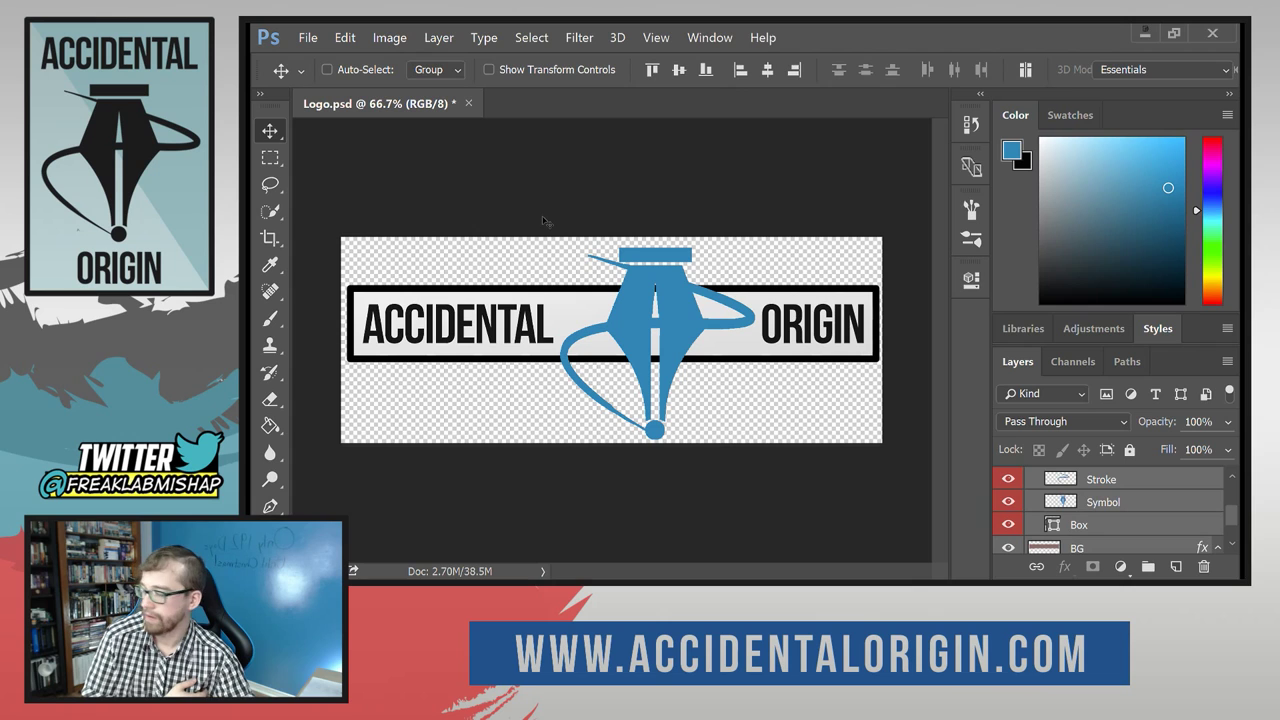
left_click(308, 37)
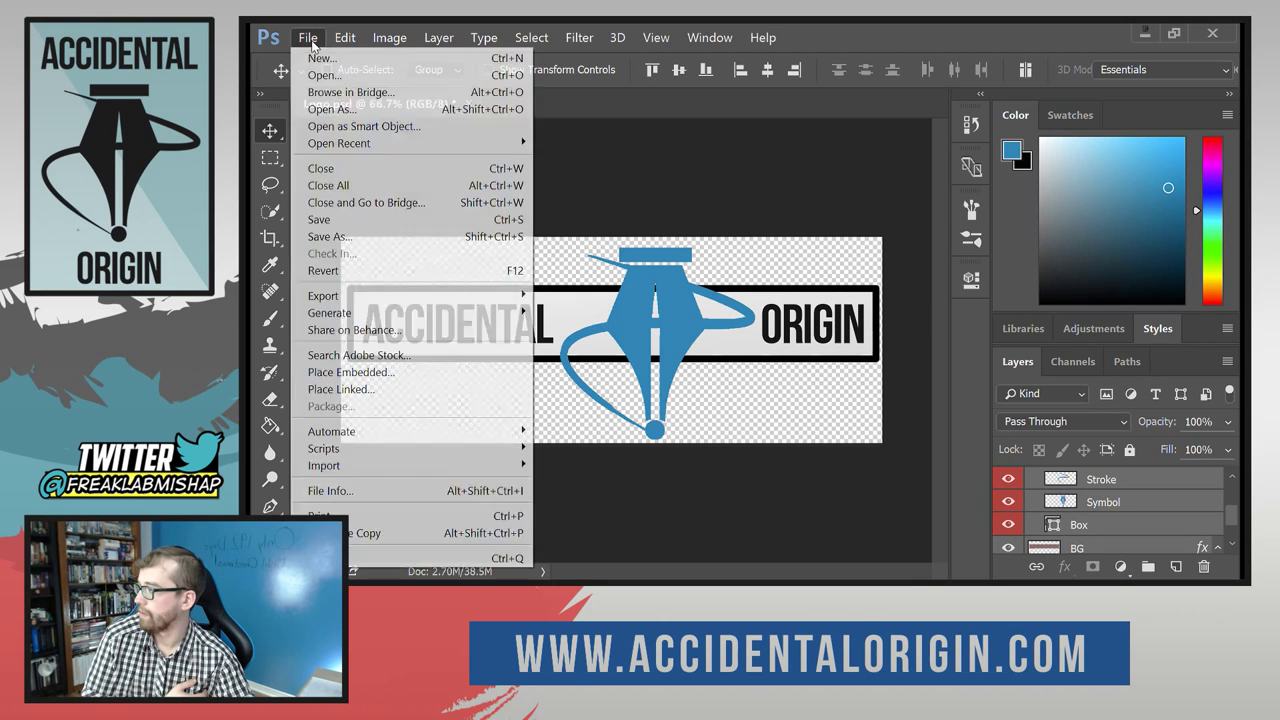
left_click(330, 232)
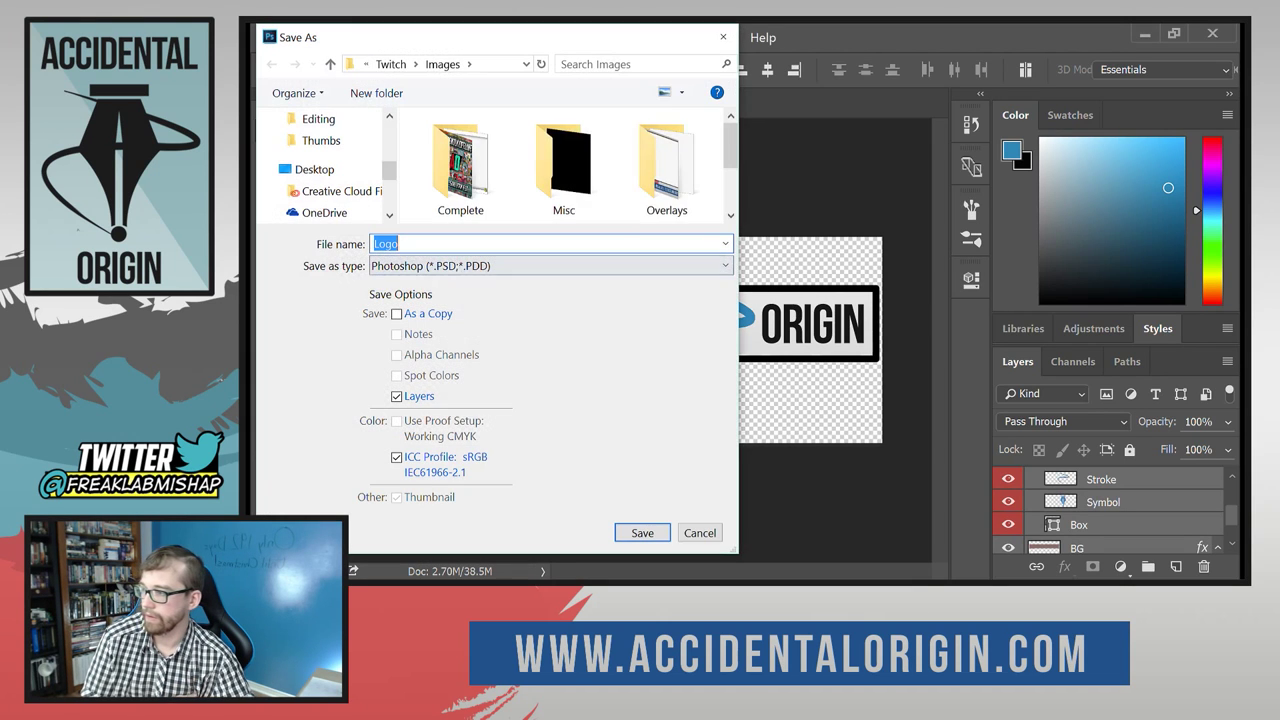
left_click(730, 215)
left_click(645, 197)
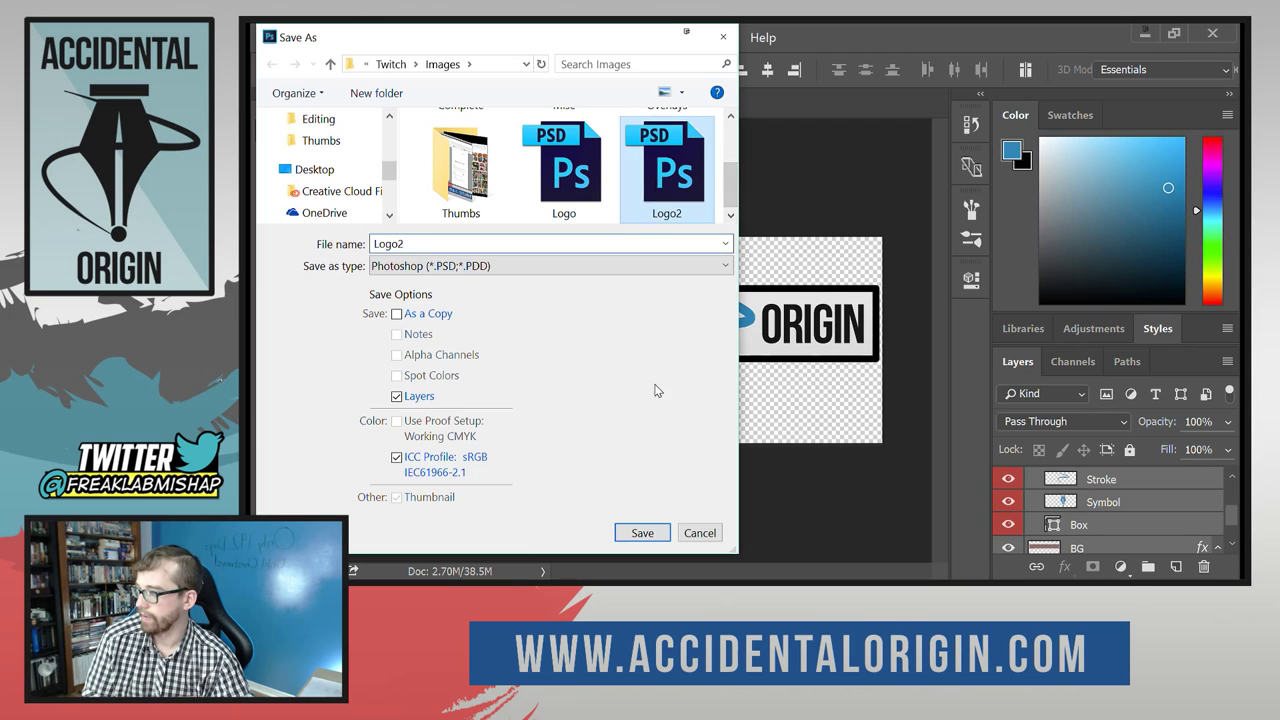
left_click(642, 533)
left_click(770, 306)
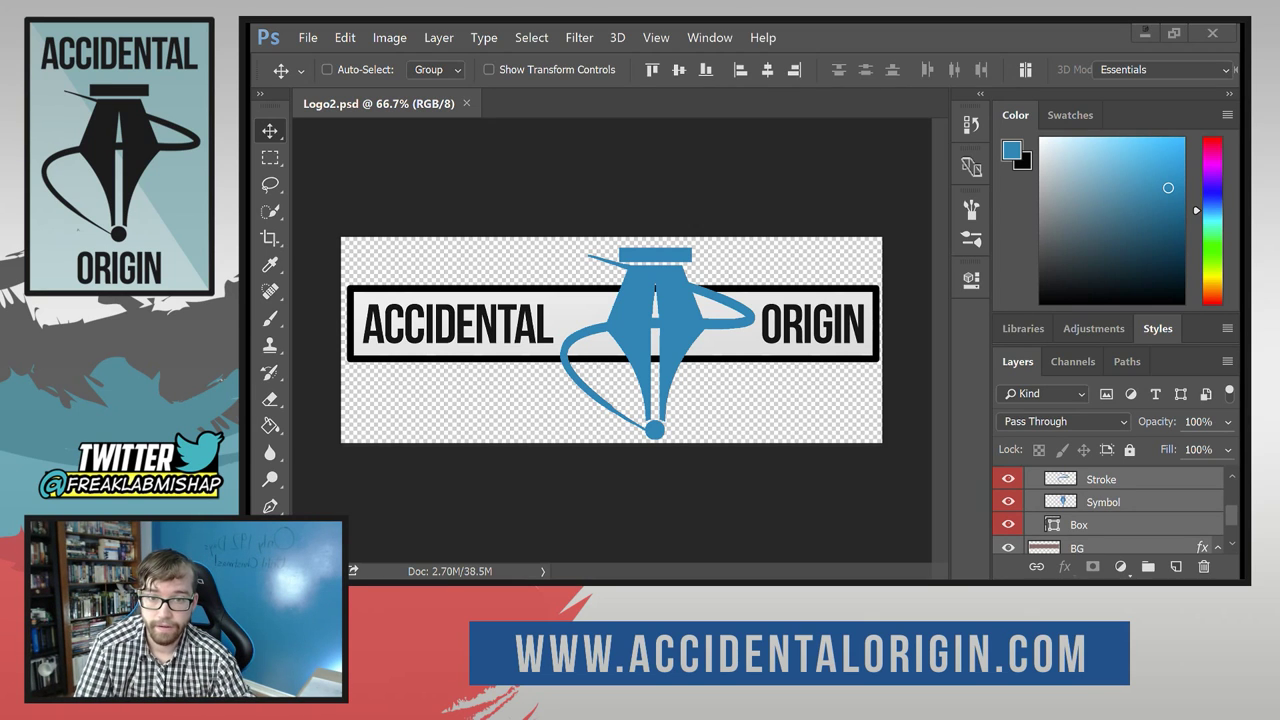
Open the recent file Logo.psd and create a new library from its character styles, colors and layer styles.
left_click(310, 40)
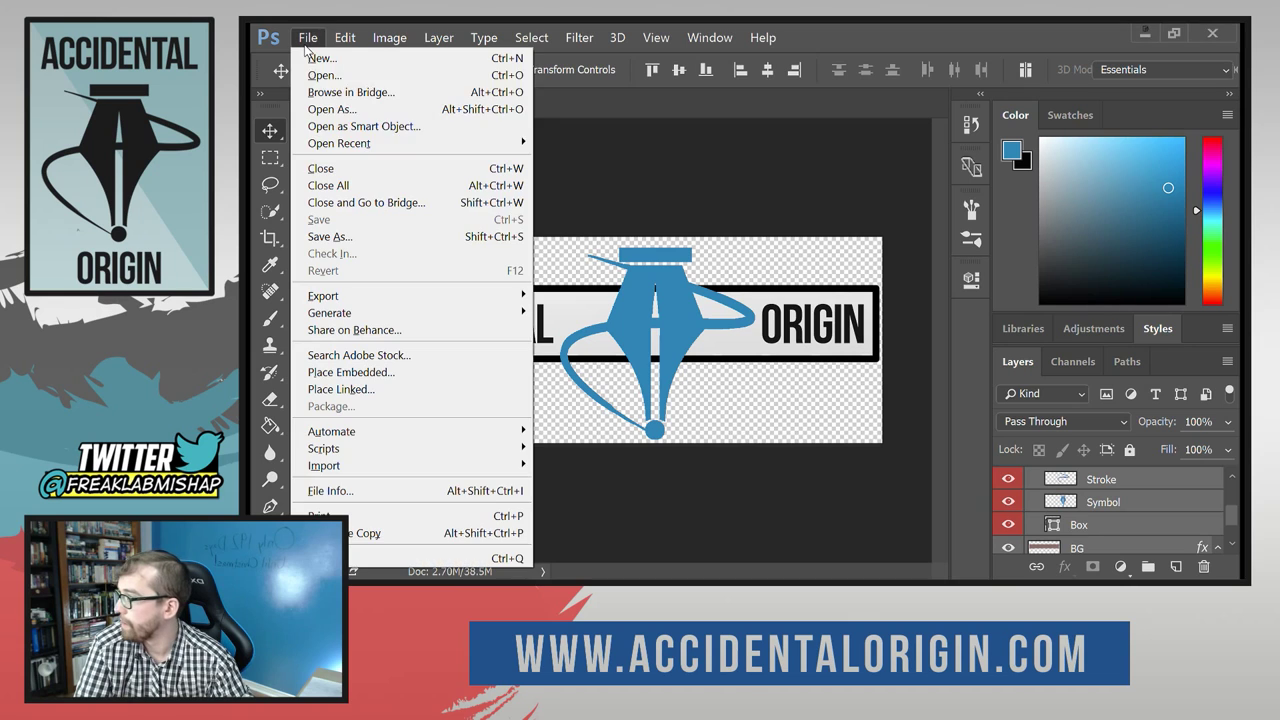
mouse_move(405, 143)
left_click(580, 160)
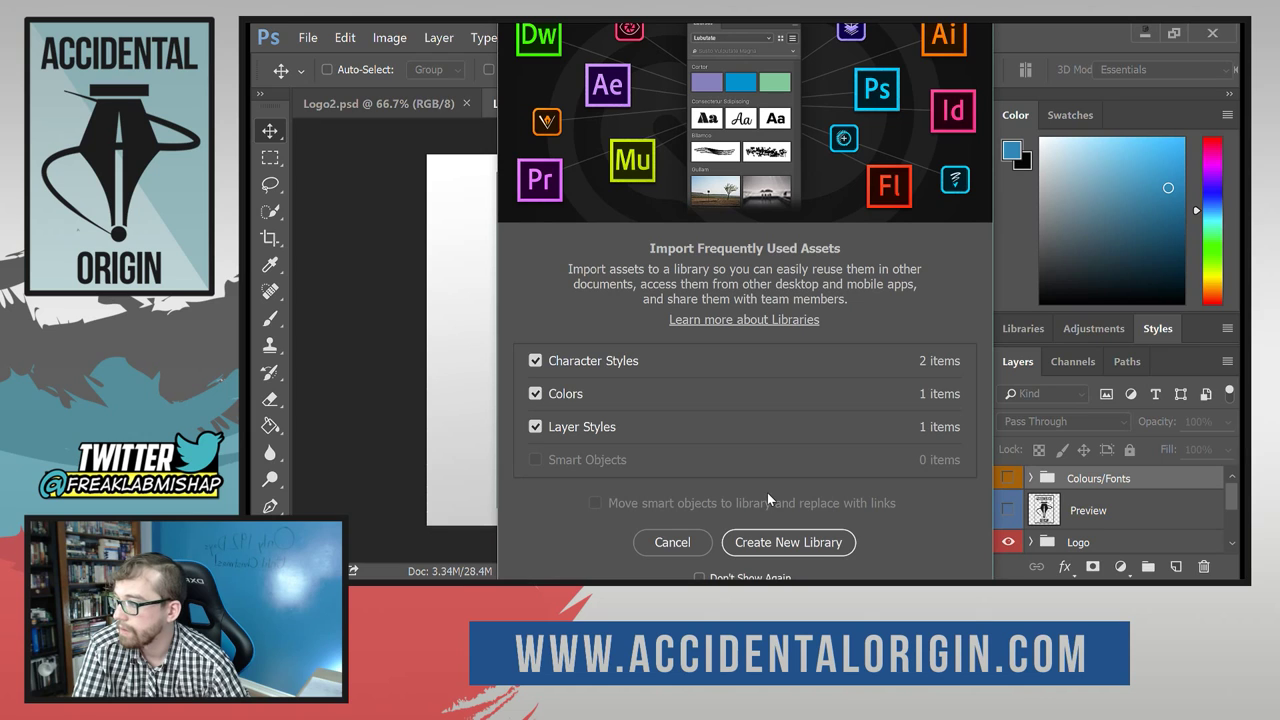
left_click(788, 545)
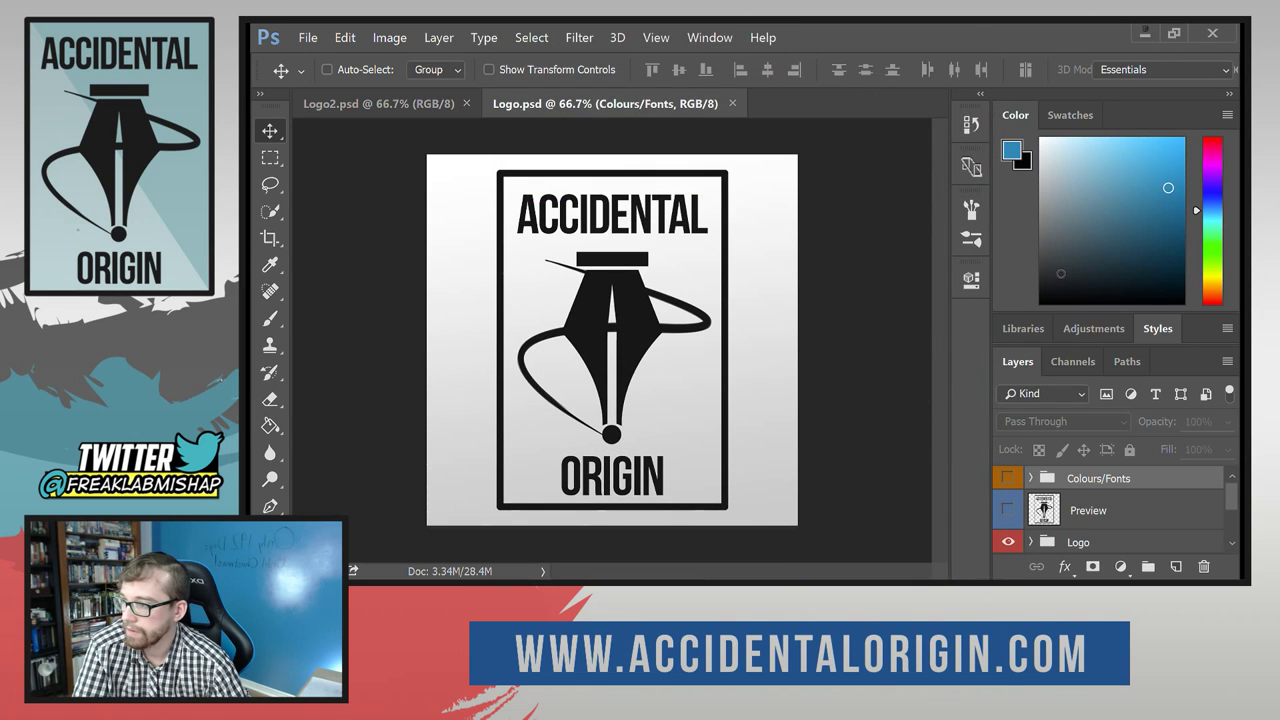
Expand the Logo group in Logo.psd and select its Symbol layer.
scroll(1070, 480, "down", 2)
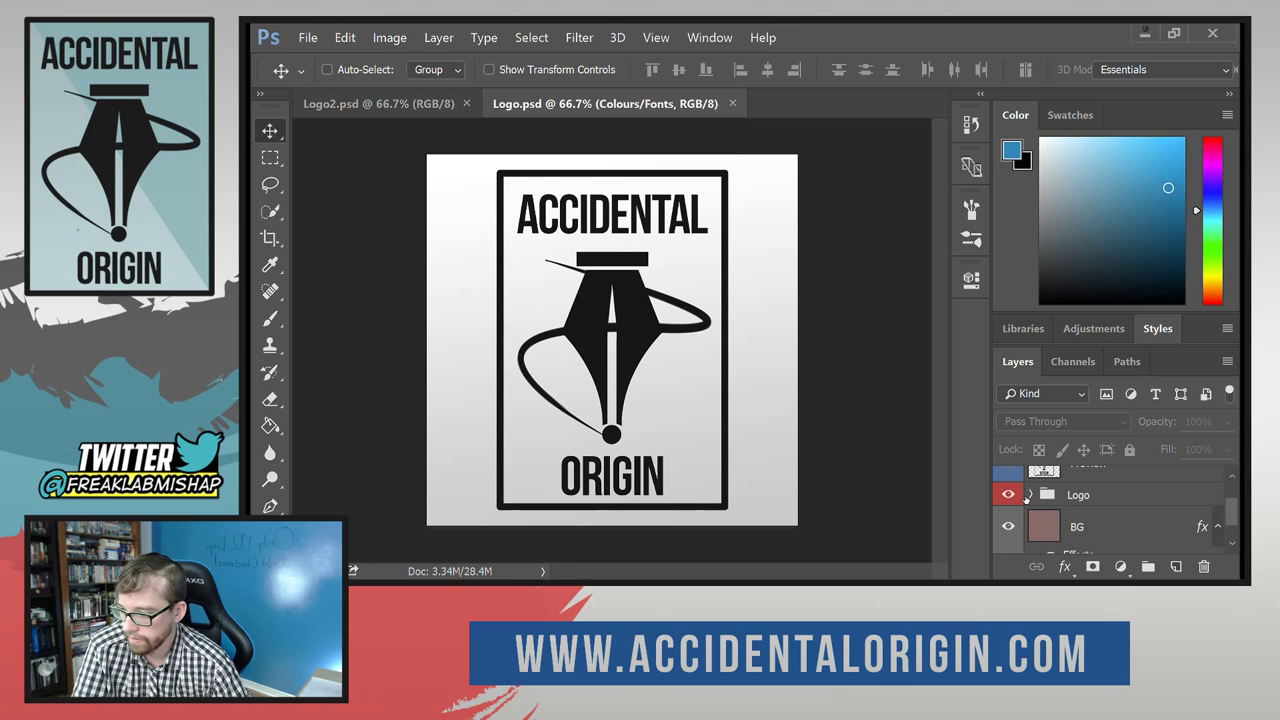
left_click(1030, 496)
left_click(1028, 495)
scroll(1090, 520, "down", 2)
left_click(1097, 536)
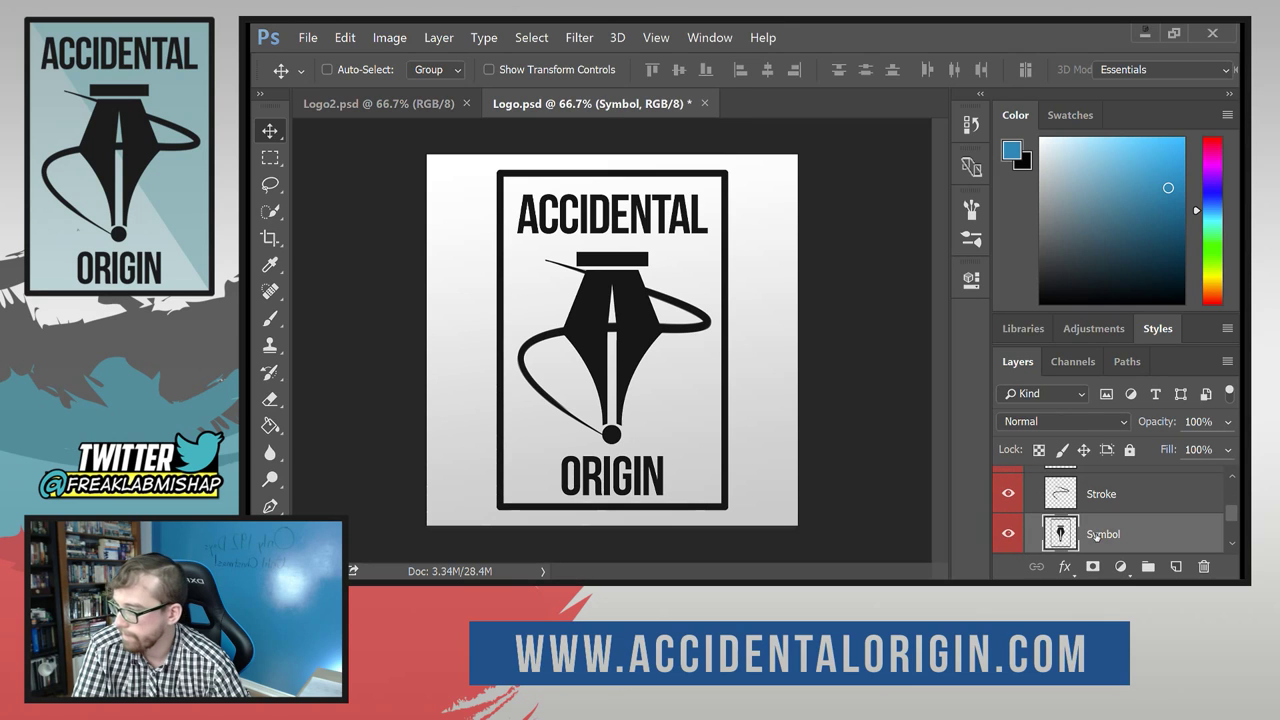
scroll(1067, 531, "up", 4)
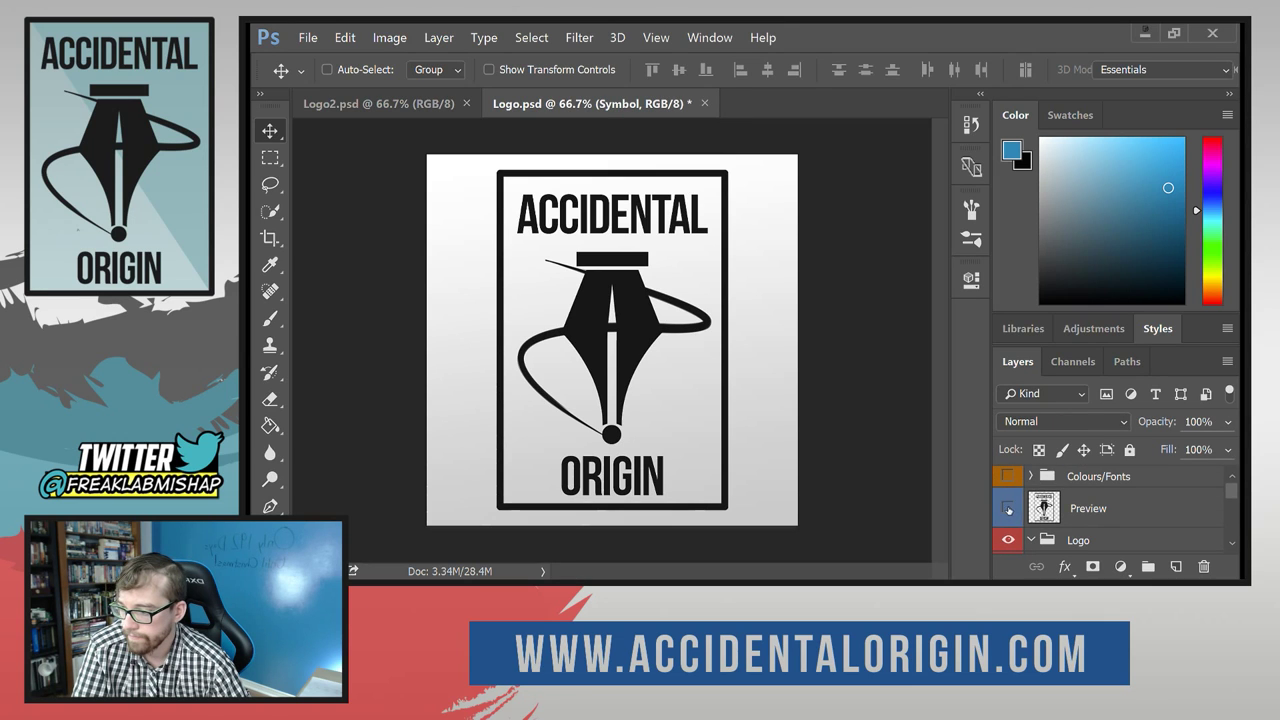
left_click(1008, 509)
scroll(1015, 509, "down", 5)
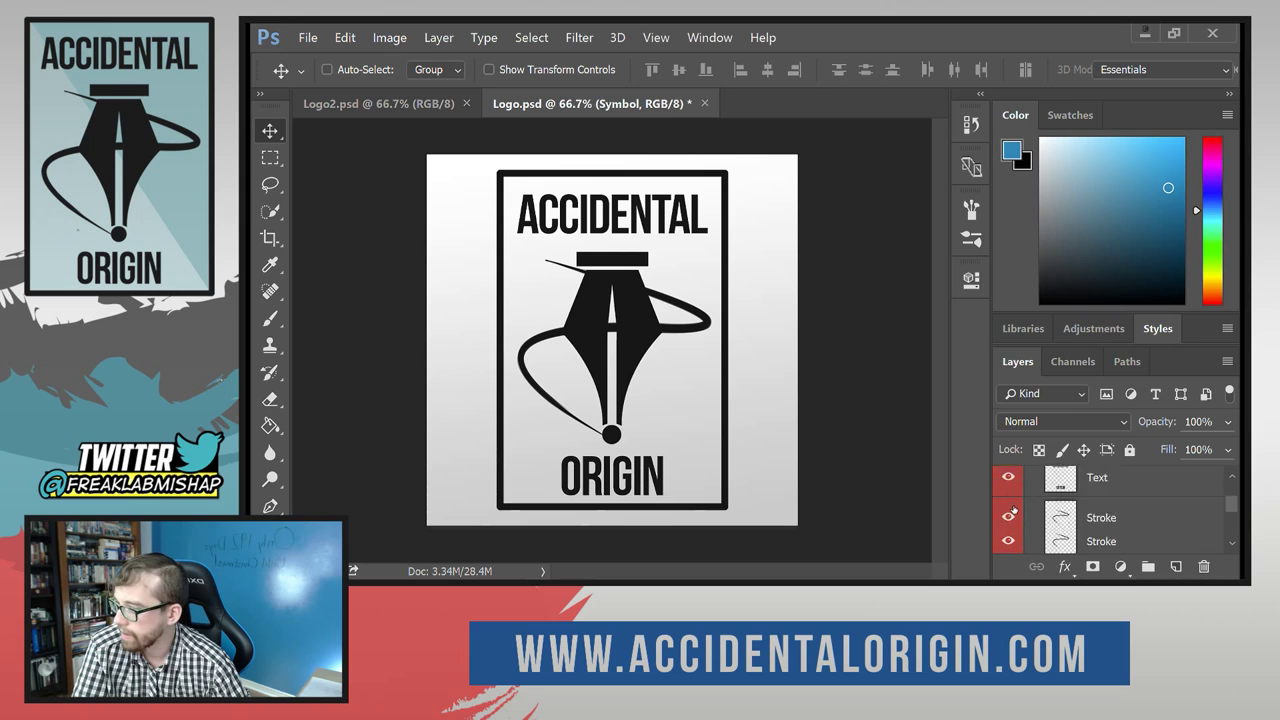
scroll(1022, 510, "up", 2)
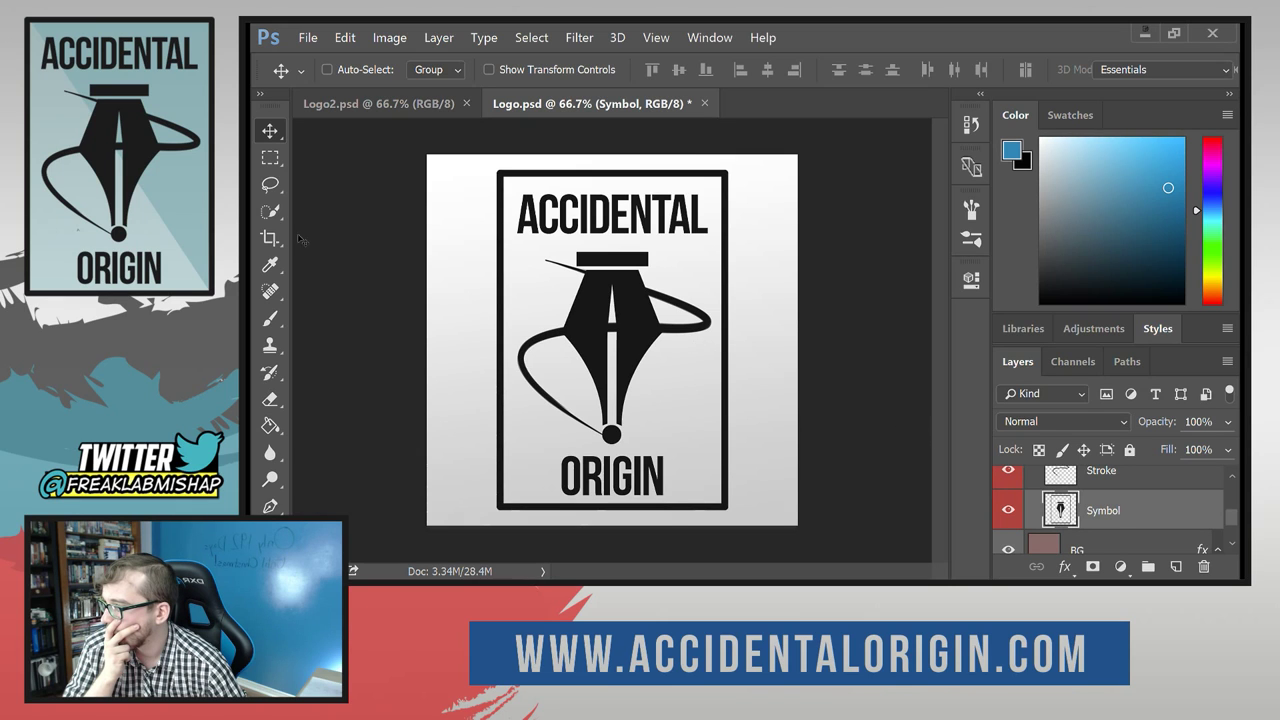
Erase the rectangular frame from the Symbol layer by lassoing the pen symbol, inverting the selection and deleting, and clear the selection.
left_click(270, 184)
mouse_move(540, 252)
left_mouse_down()
mouse_move(515, 360)
mouse_move(534, 402)
mouse_move(611, 450)
mouse_move(661, 440)
mouse_move(708, 367)
mouse_move(716, 302)
mouse_move(637, 245)
mouse_move(540, 246)
left_mouse_up()
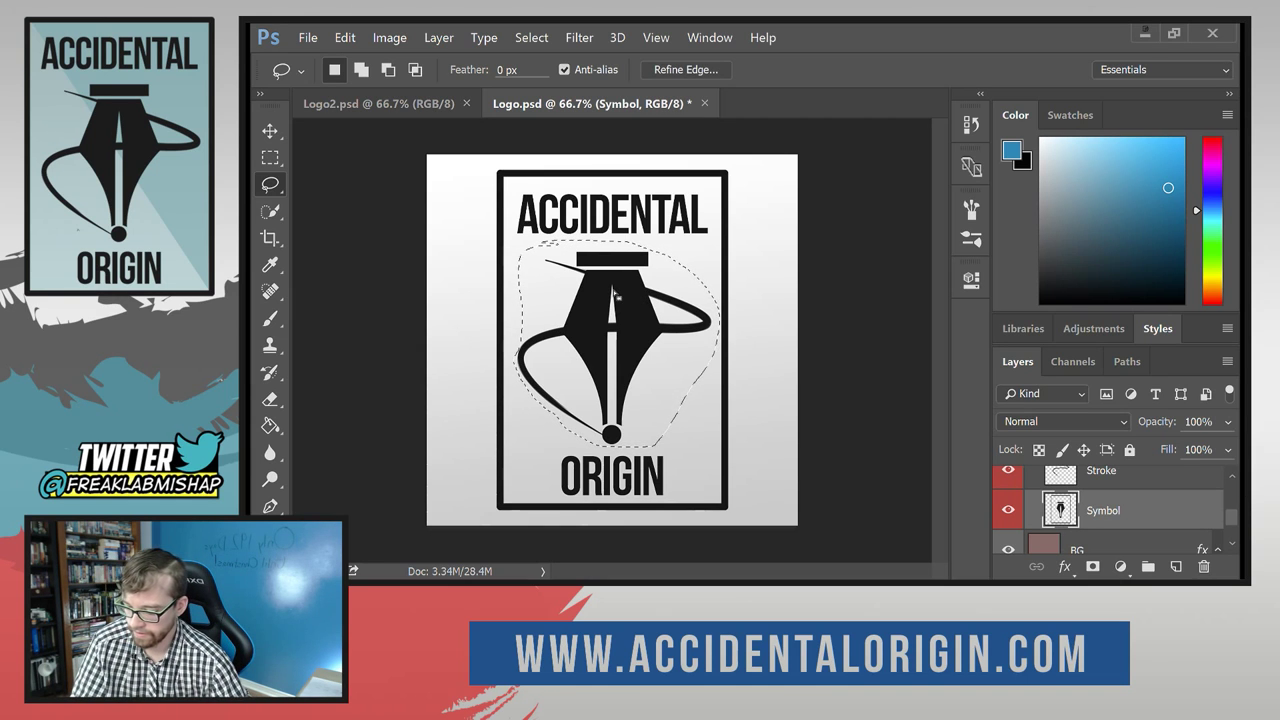
key("ctrl+shift+i")
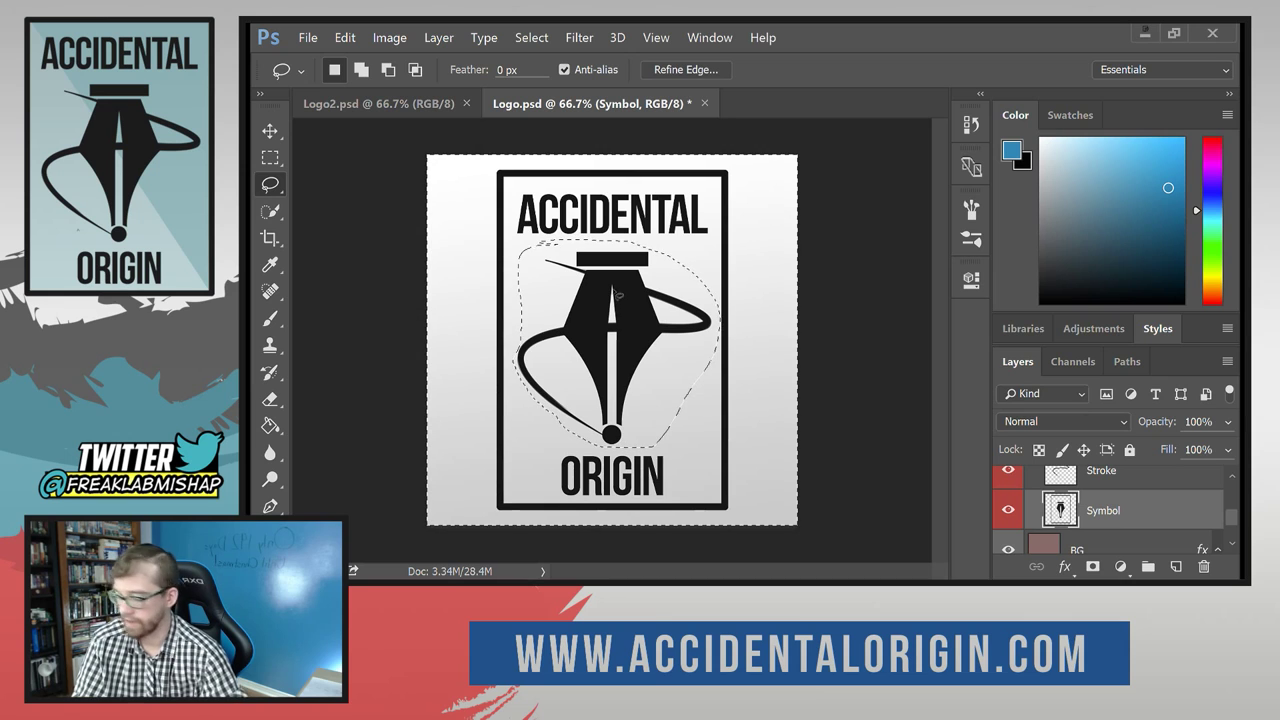
key("Delete")
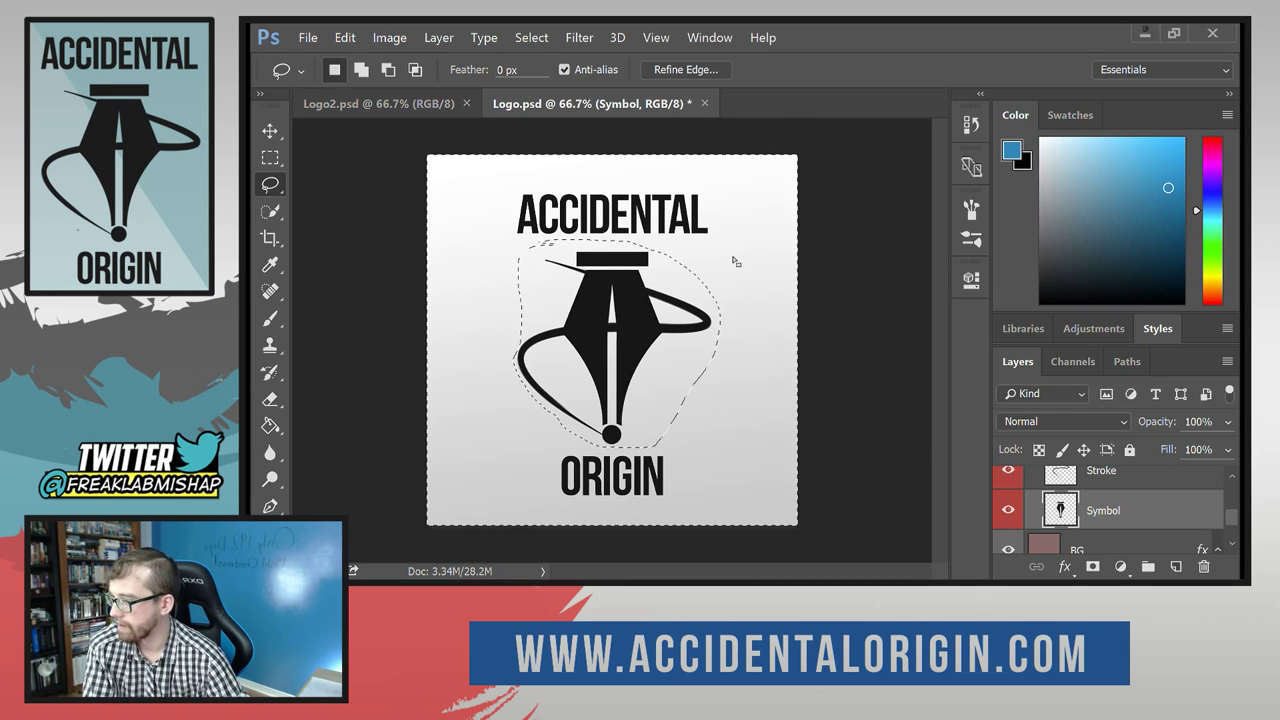
key("ctrl+d")
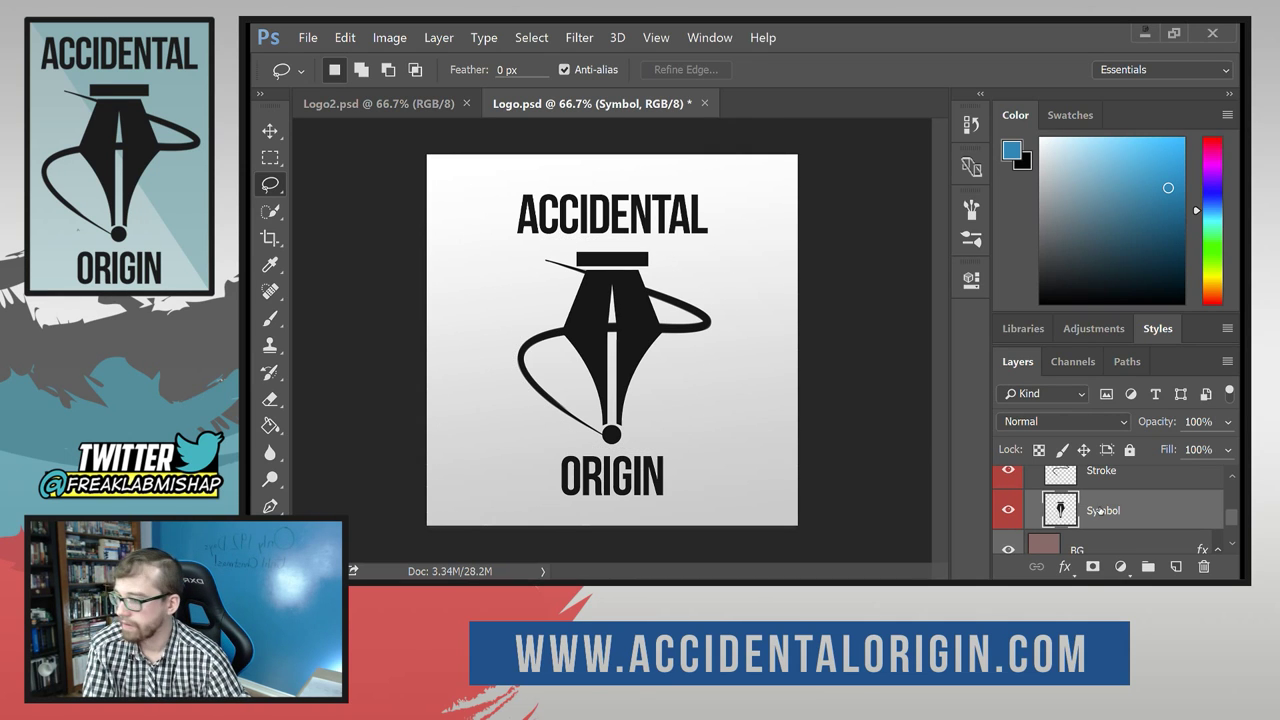
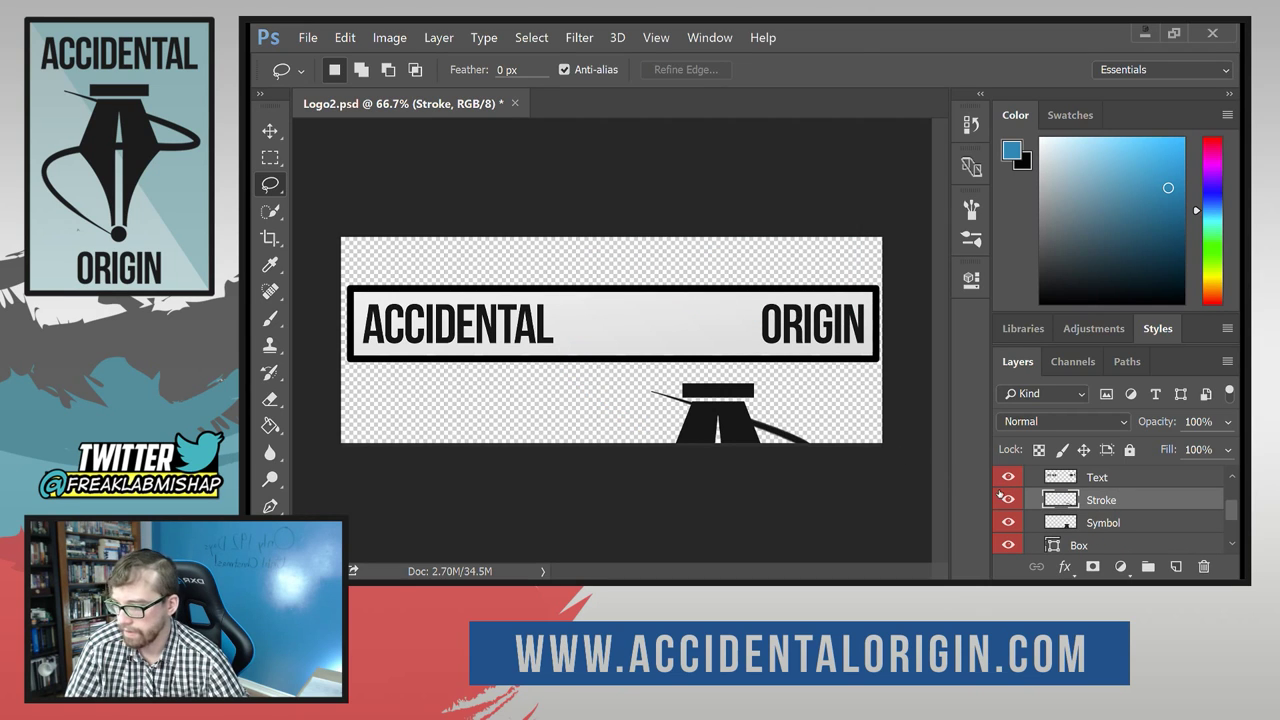
Move the Stroke and Symbol layers together so the pen emblem sits between ACCIDENTAL and ORIGIN in the Logo2 banner.
left_click(1092, 526, "shift")
left_click(270, 131)
mouse_move(735, 441)
left_mouse_down()
mouse_move(715, 330)
mouse_move(663, 325)
mouse_move(662, 302)
mouse_move(677, 328)
left_mouse_up()
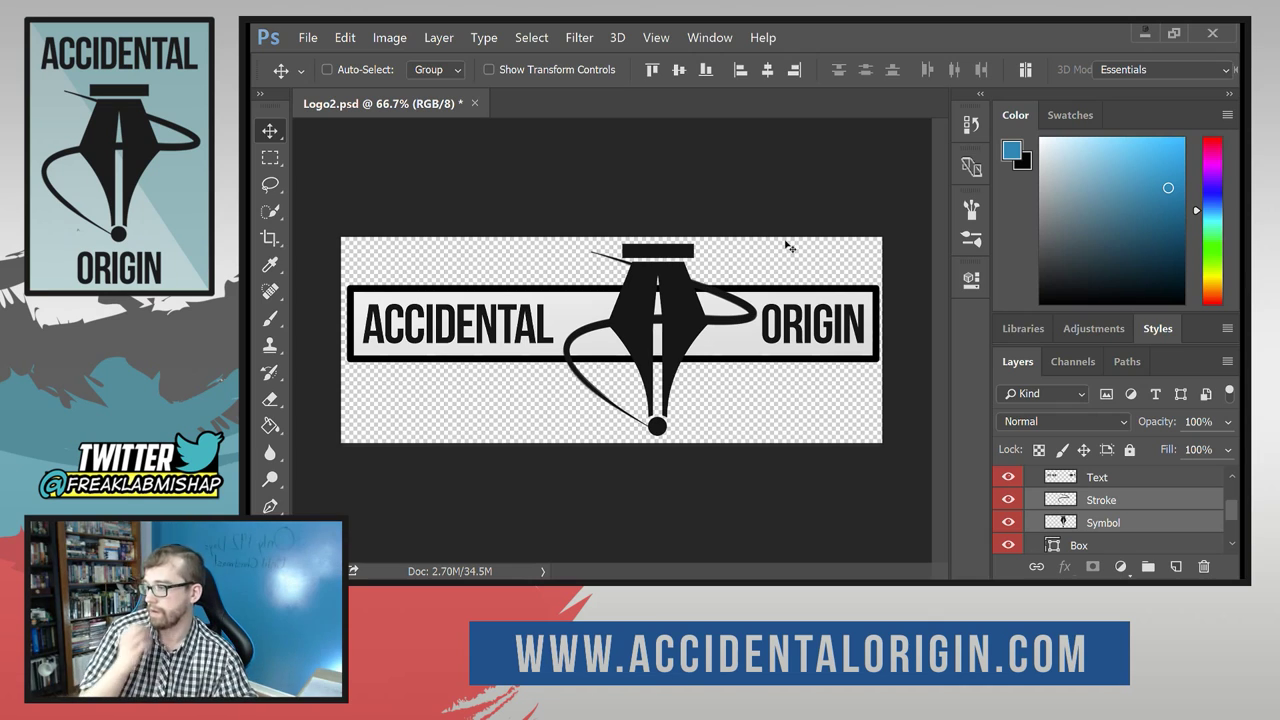
Shift the foreground color's hue to a teal blue.
left_click(1212, 217)
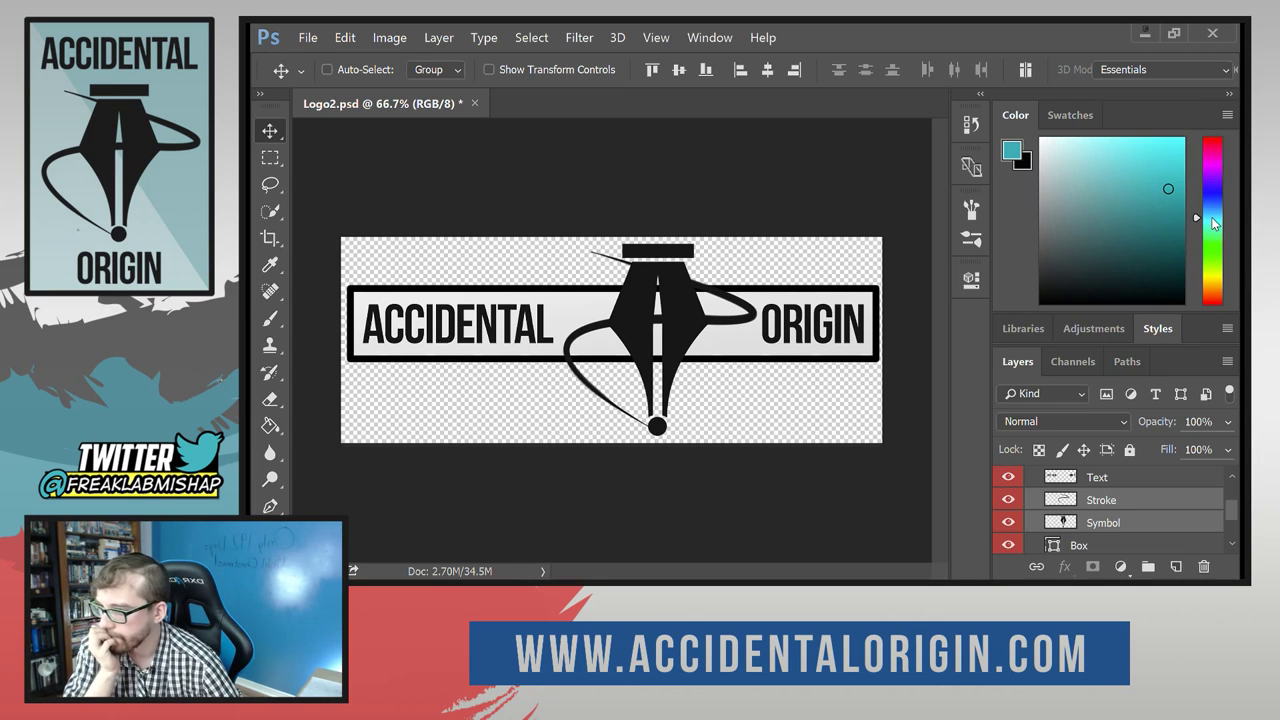
left_click(1212, 214)
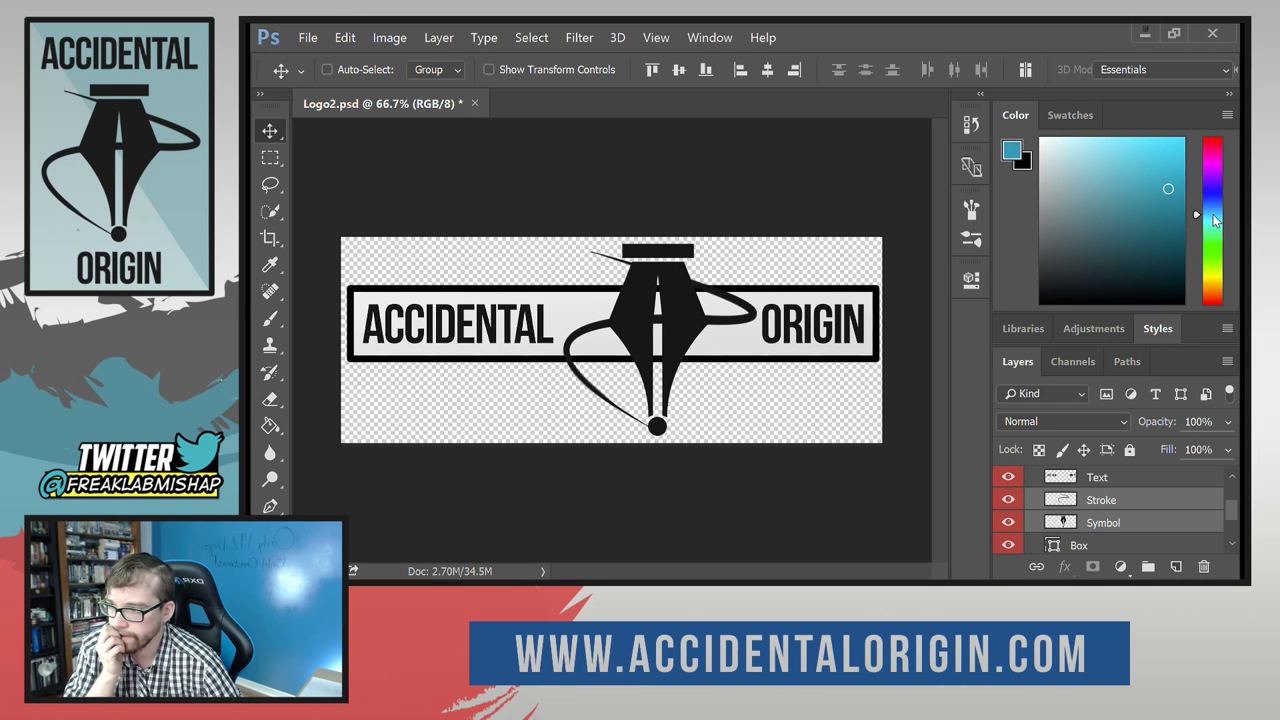
Fill the Stroke layer's curve and the Symbol layer's nib, dot and top bar with the teal foreground color using the Paint Bucket.
left_click(272, 428)
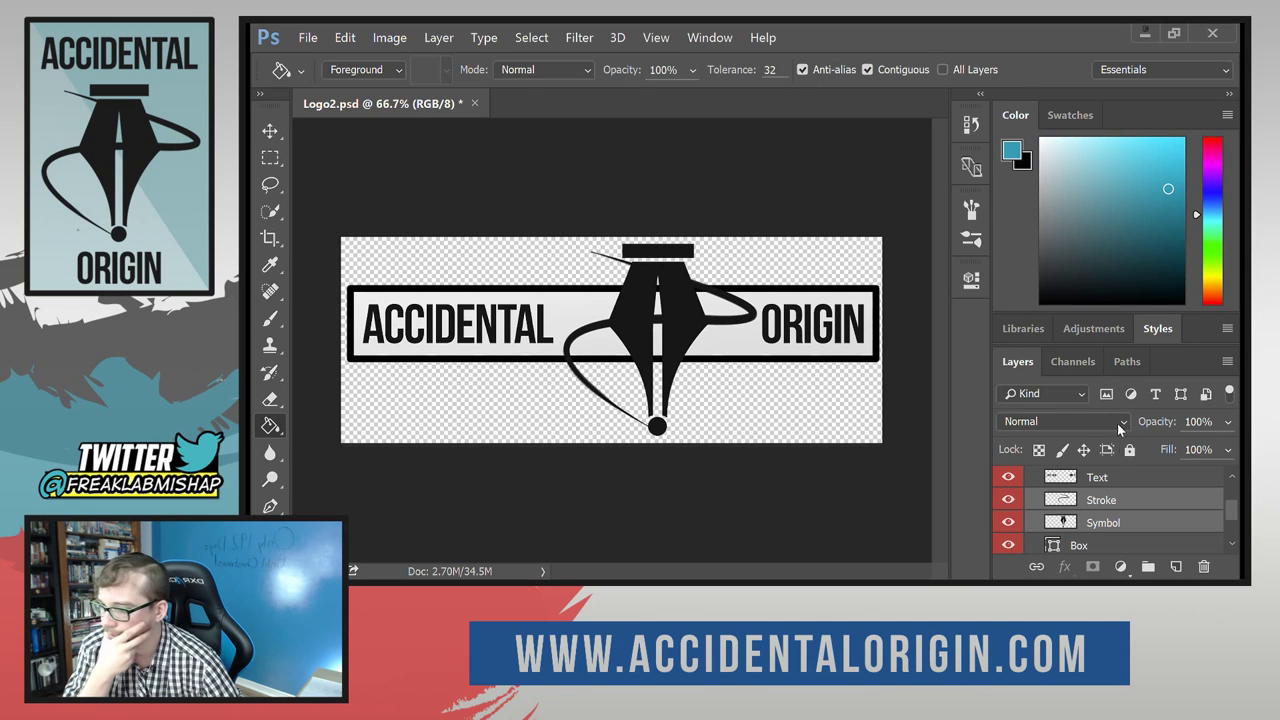
left_click(1105, 498)
left_click(729, 314)
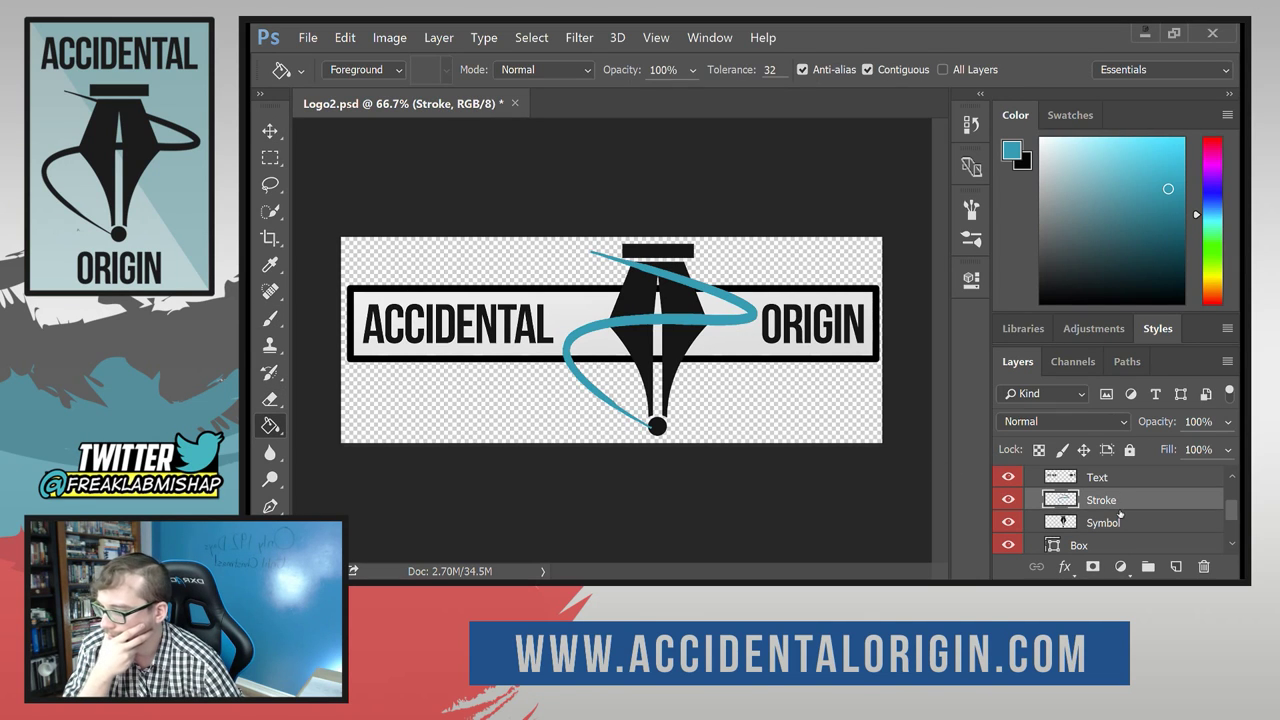
left_click(1112, 521)
left_click(681, 339)
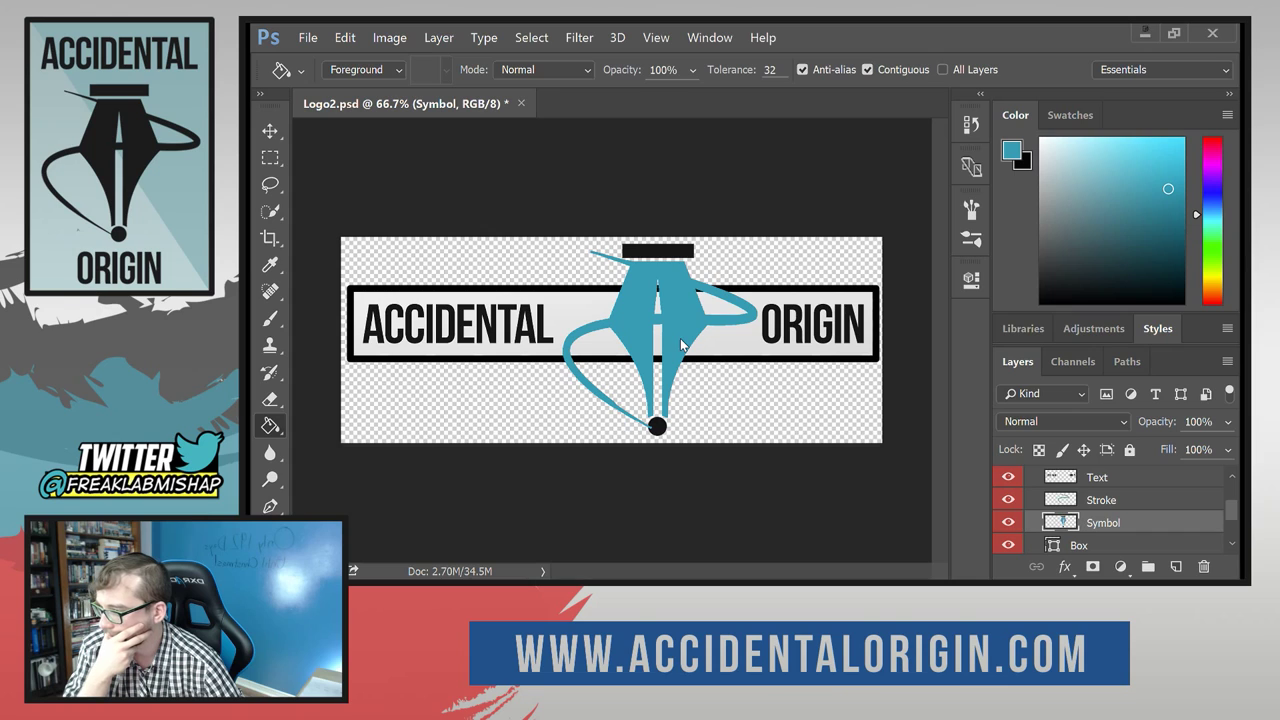
left_click(664, 428)
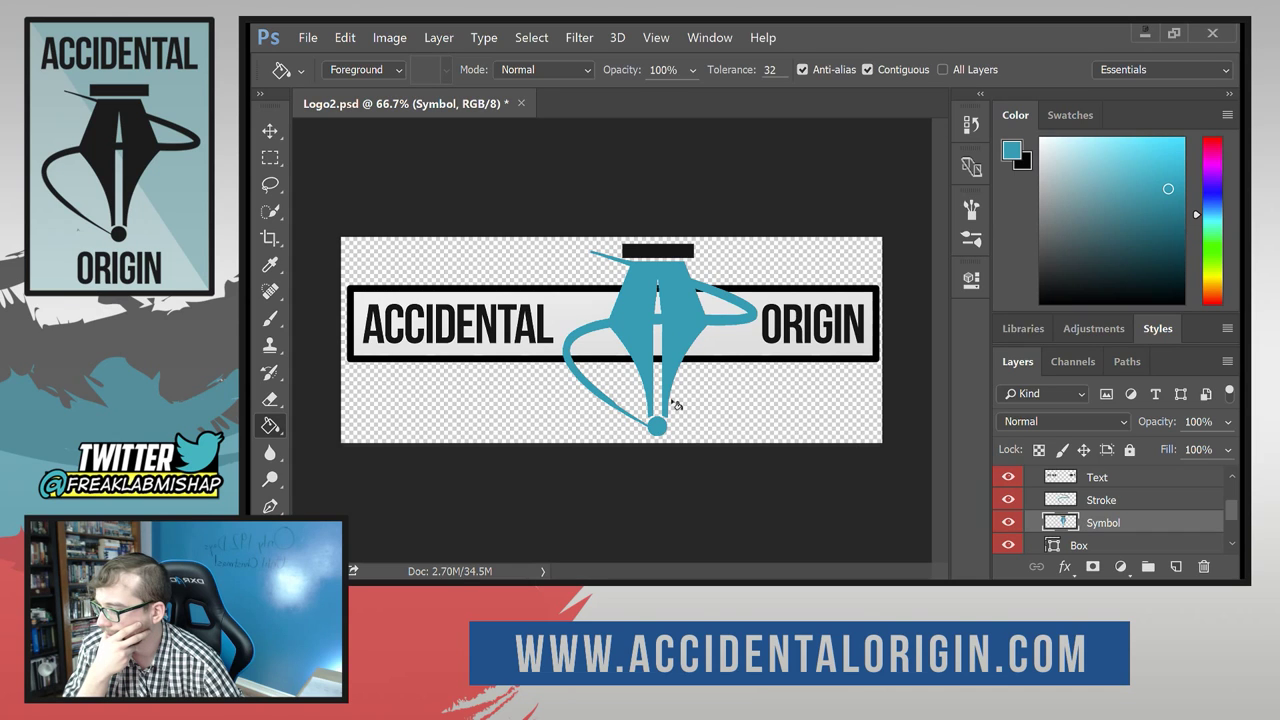
left_click(680, 255)
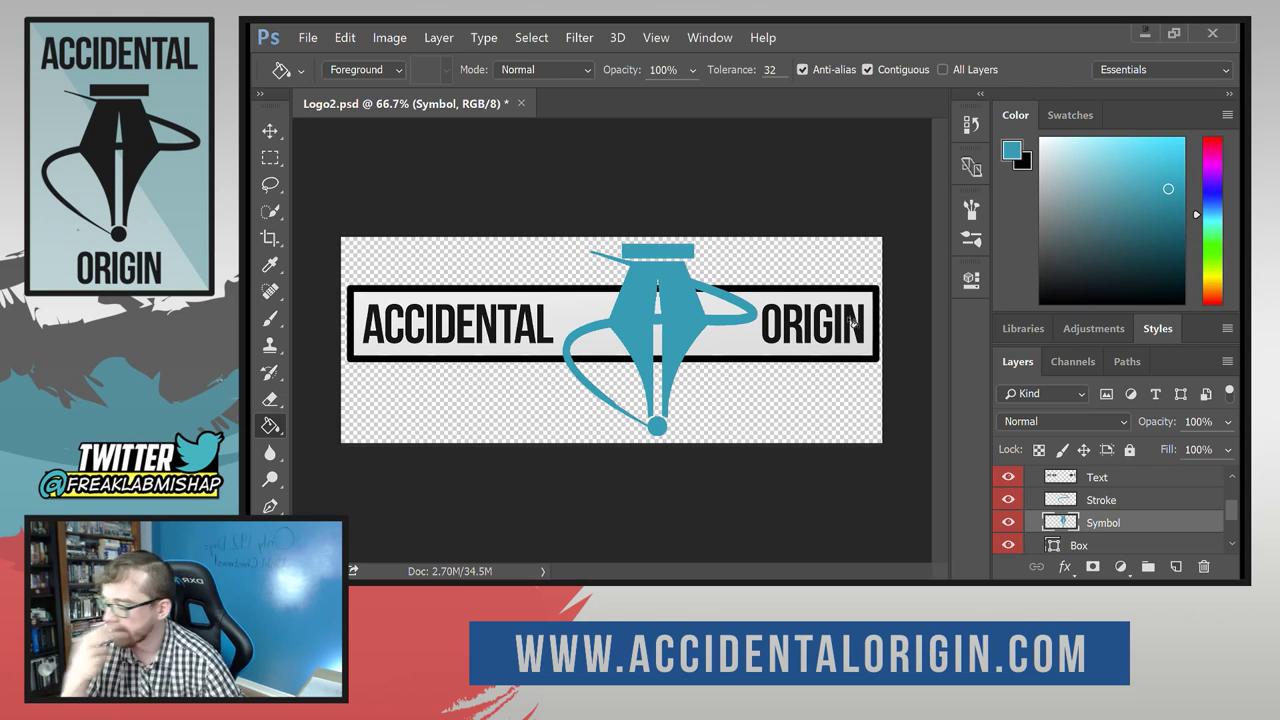
Undo all the teal fills on the Symbol and Stroke layers.
key("ctrl+z")
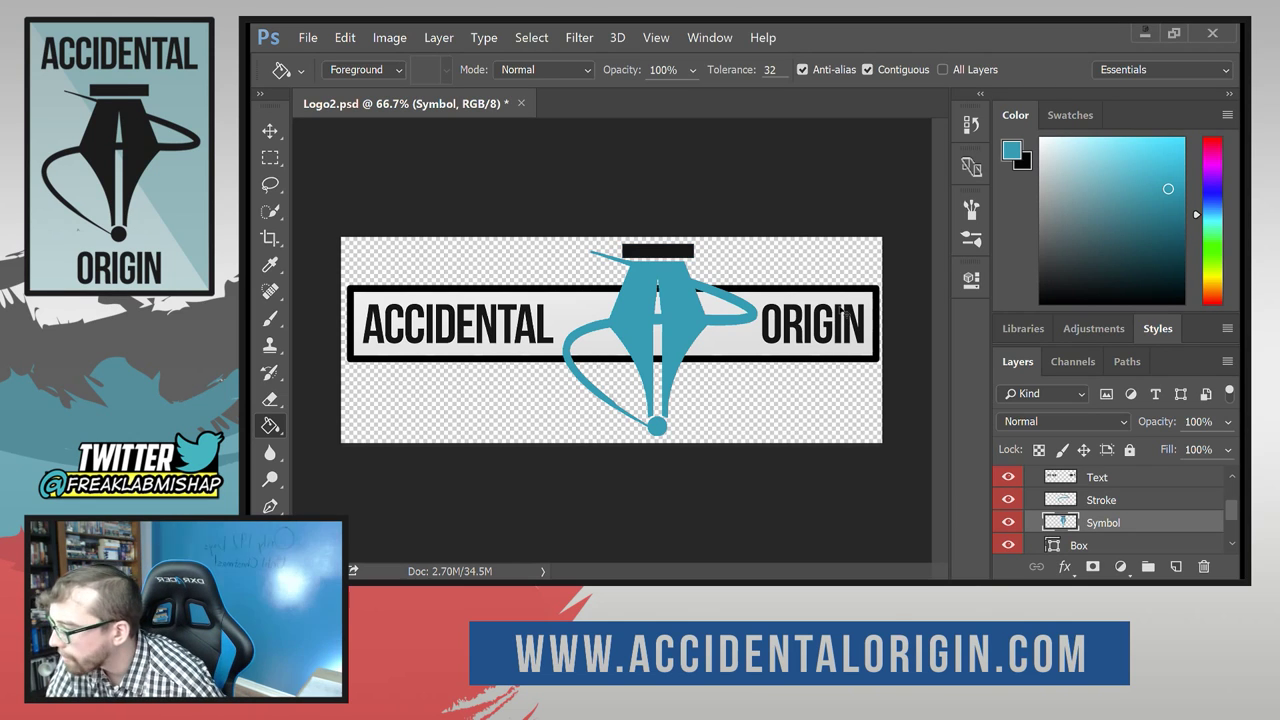
key("ctrl+z")
key("ctrl+z")
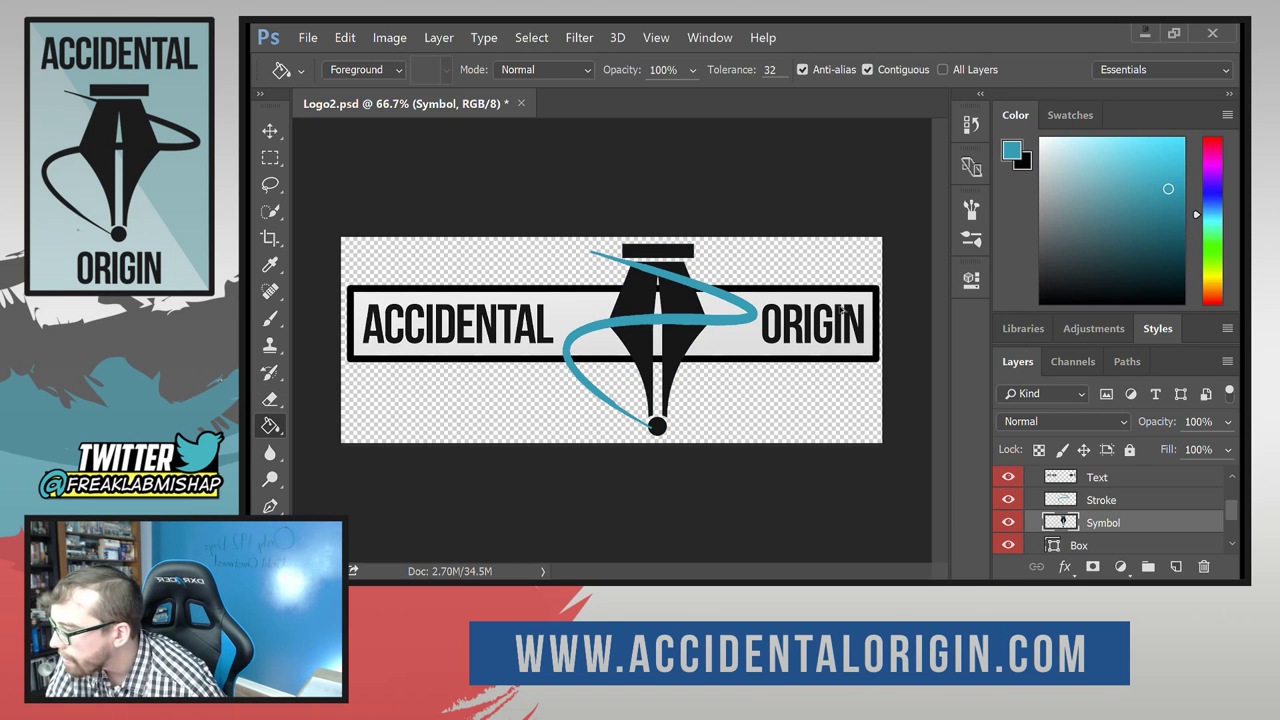
key("ctrl+z")
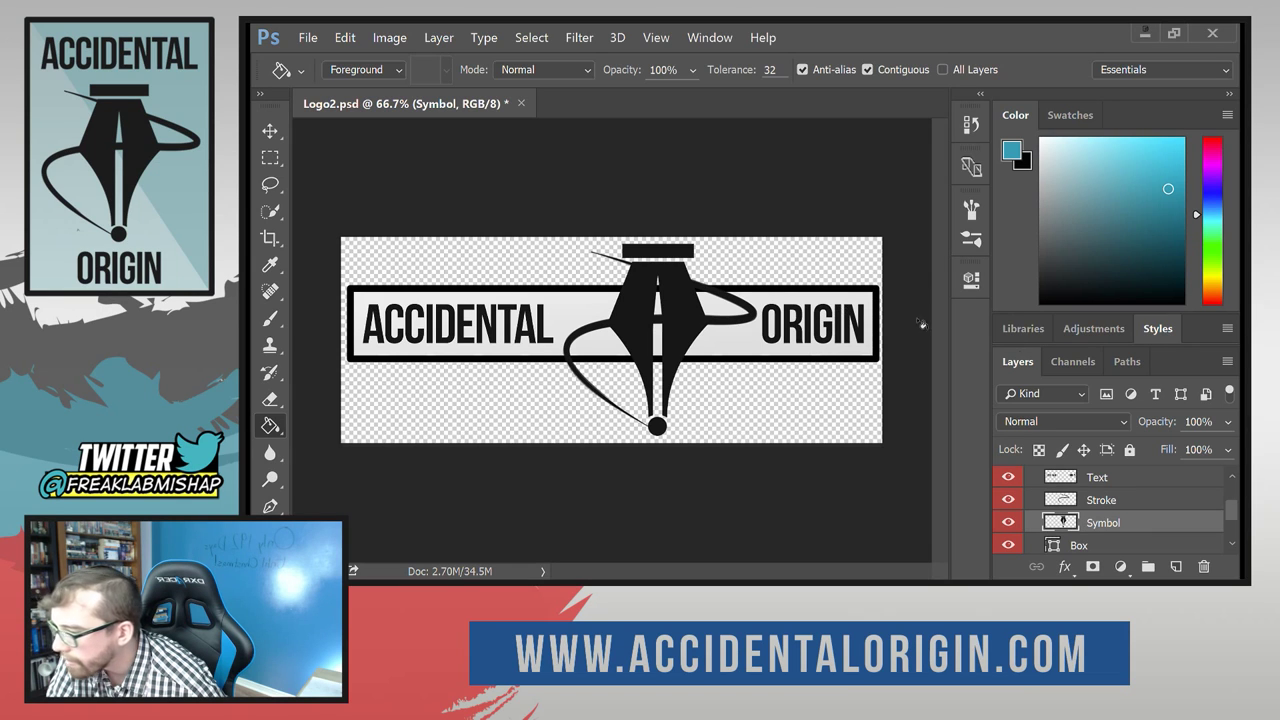
right_click(1095, 518)
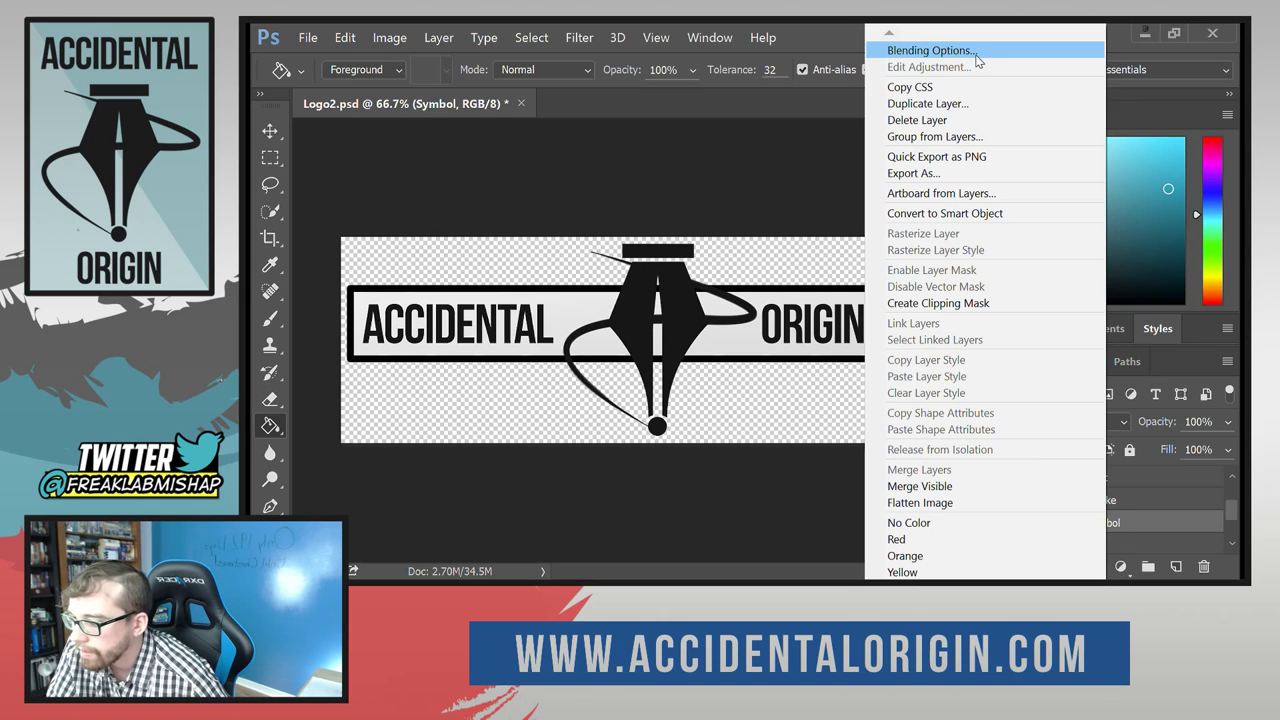
left_click(910, 239)
key("space")
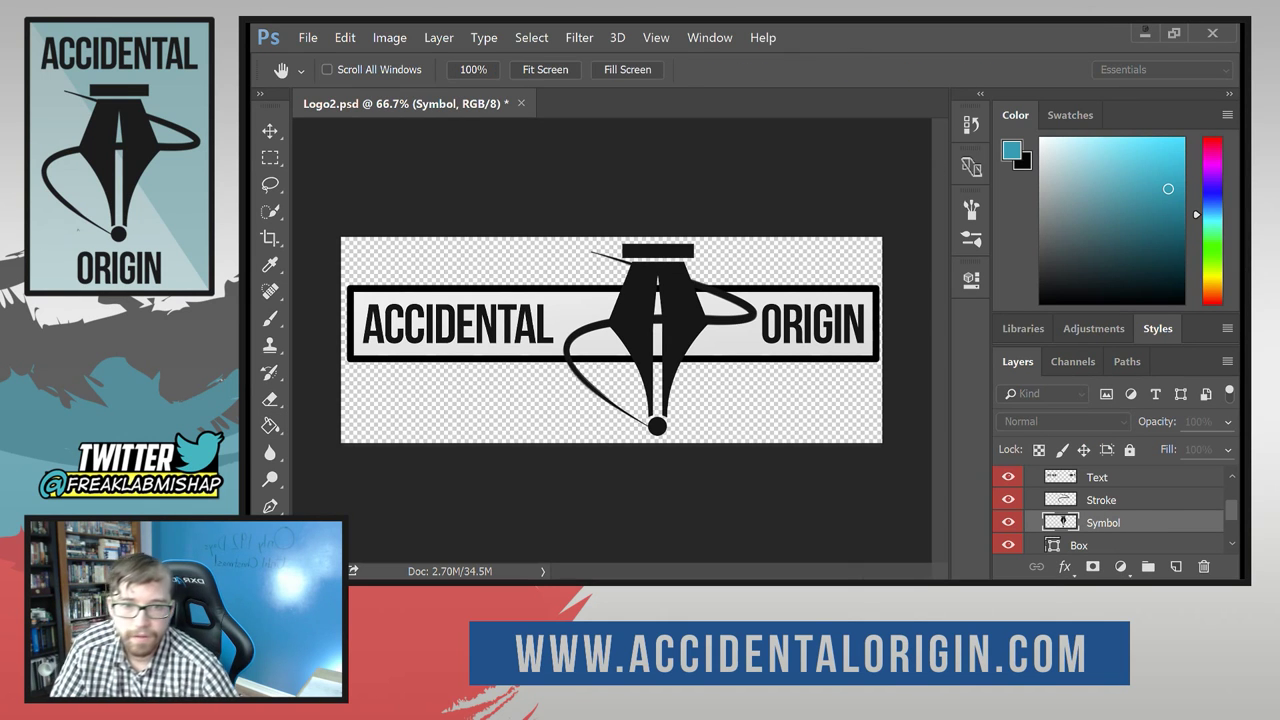
double_click(1150, 522)
left_click_drag(922, 291, 850, 118)
key("Return")
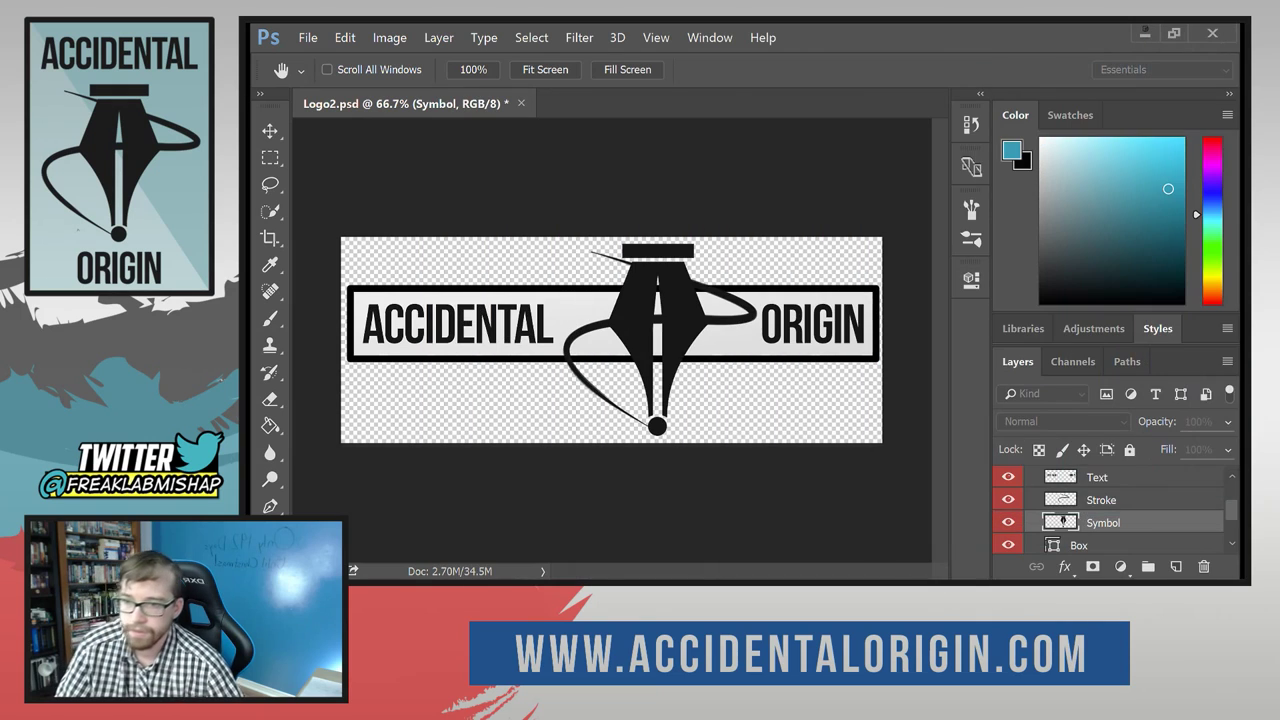
double_click(1062, 521)
left_click_drag(1000, 103, 738, 99)
key("Return")
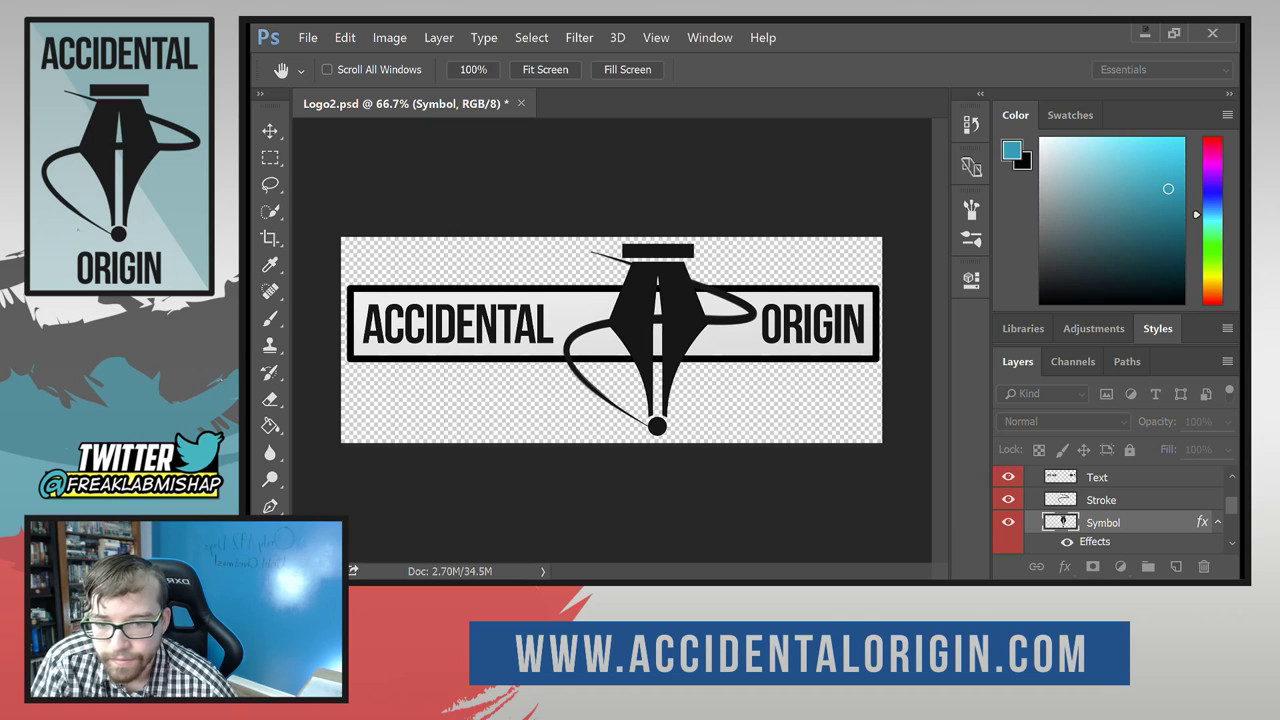
key("g")
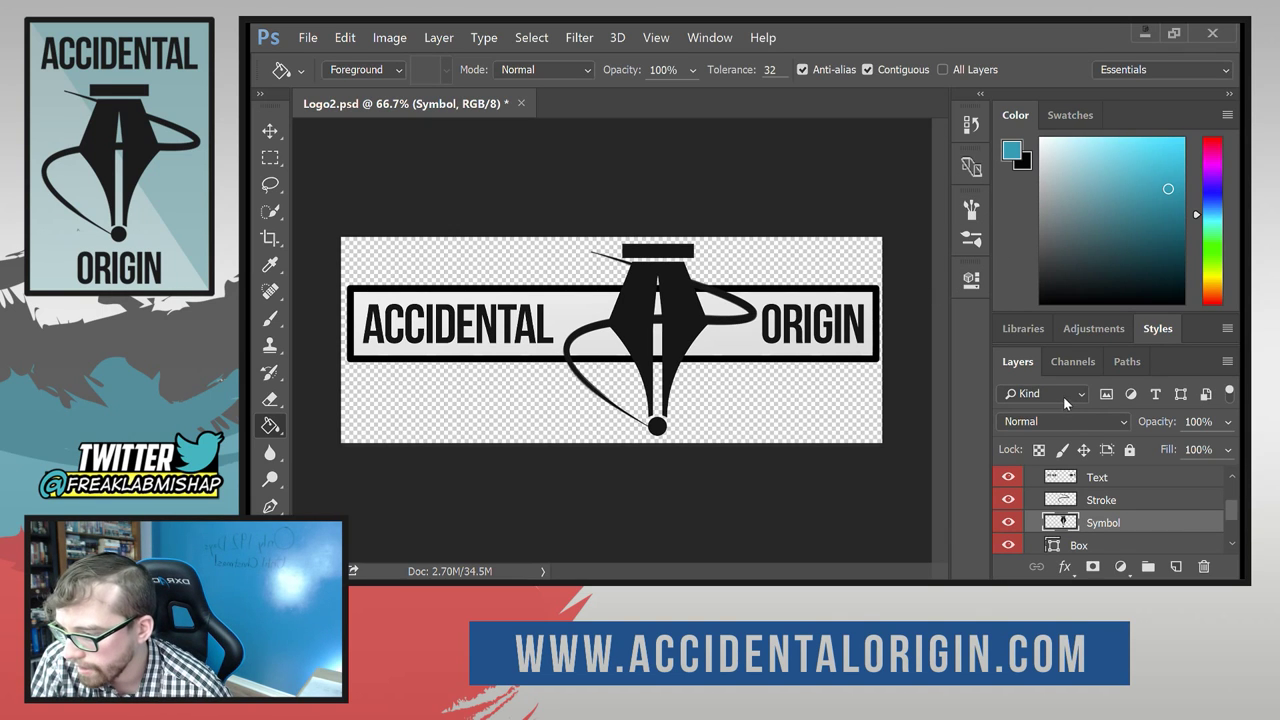
right_click(1102, 526)
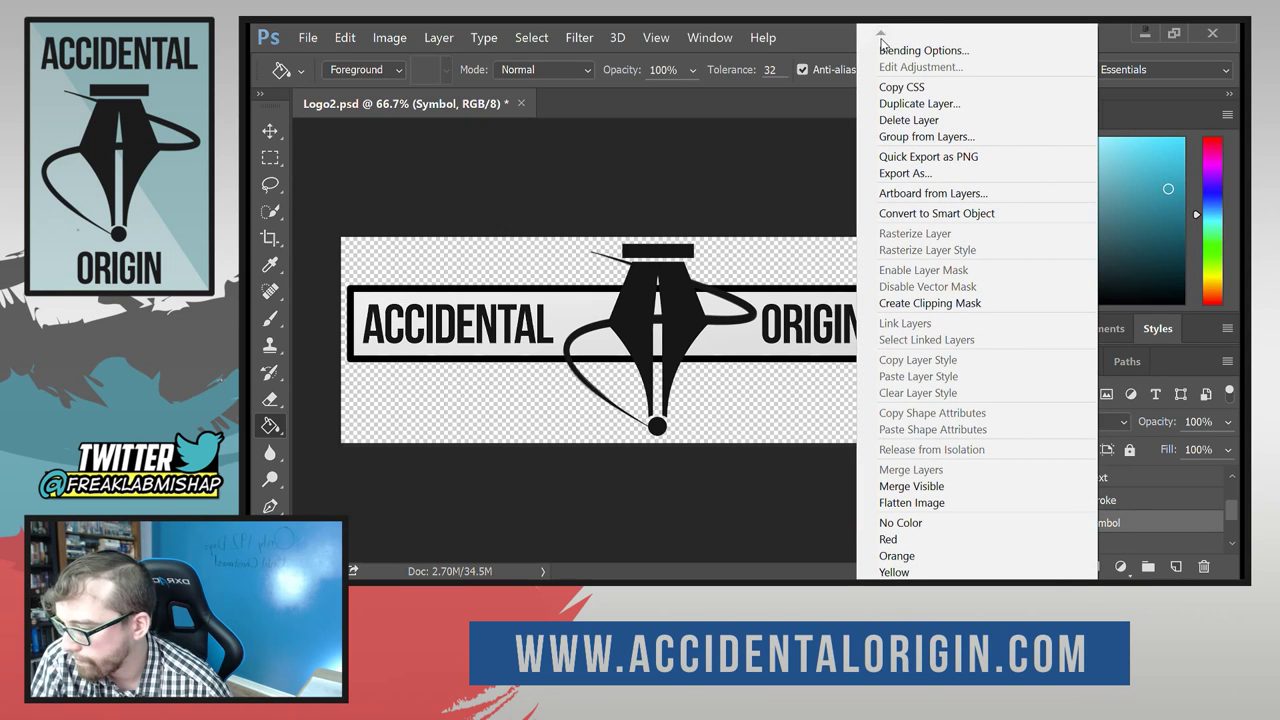
left_click(922, 539)
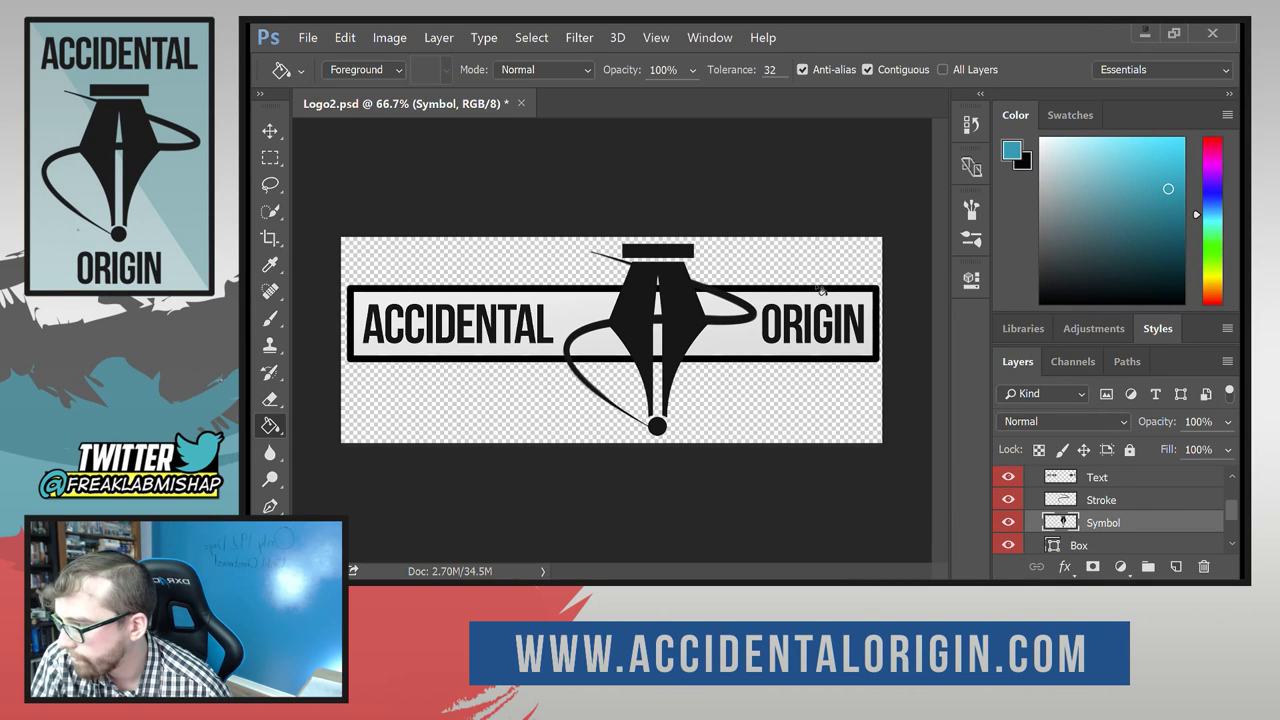
right_click(1090, 526)
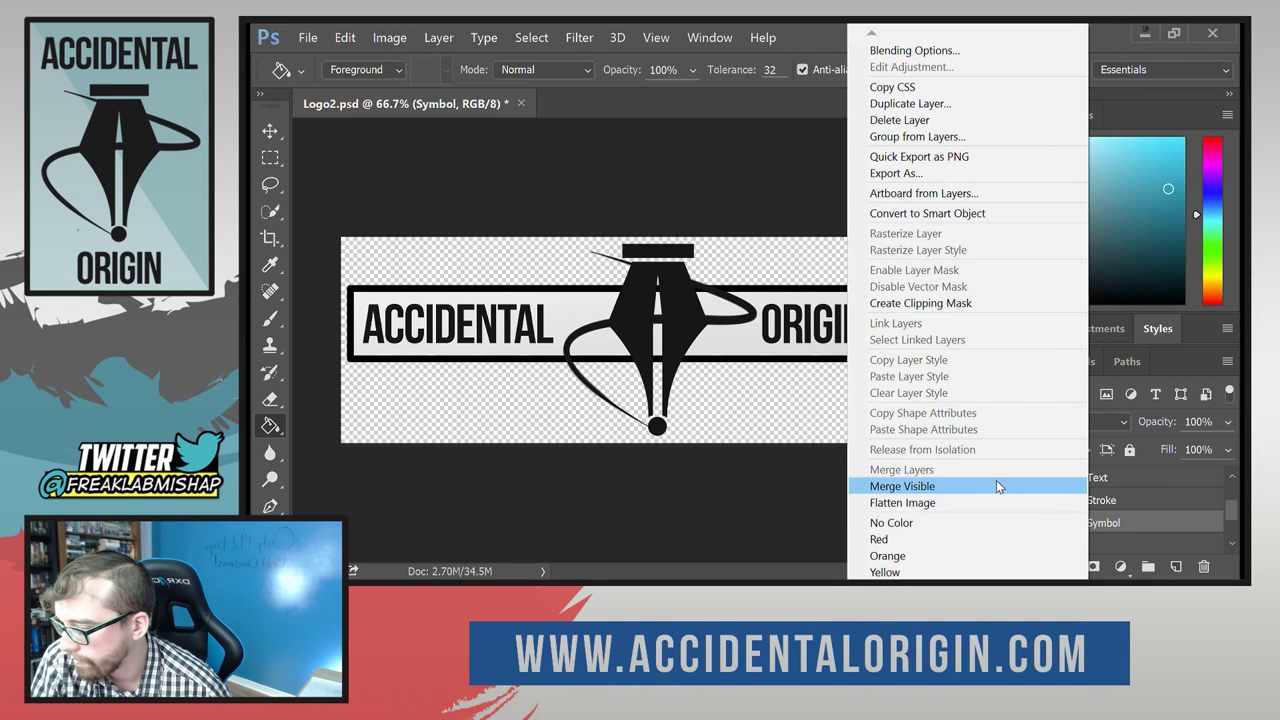
left_click(787, 499)
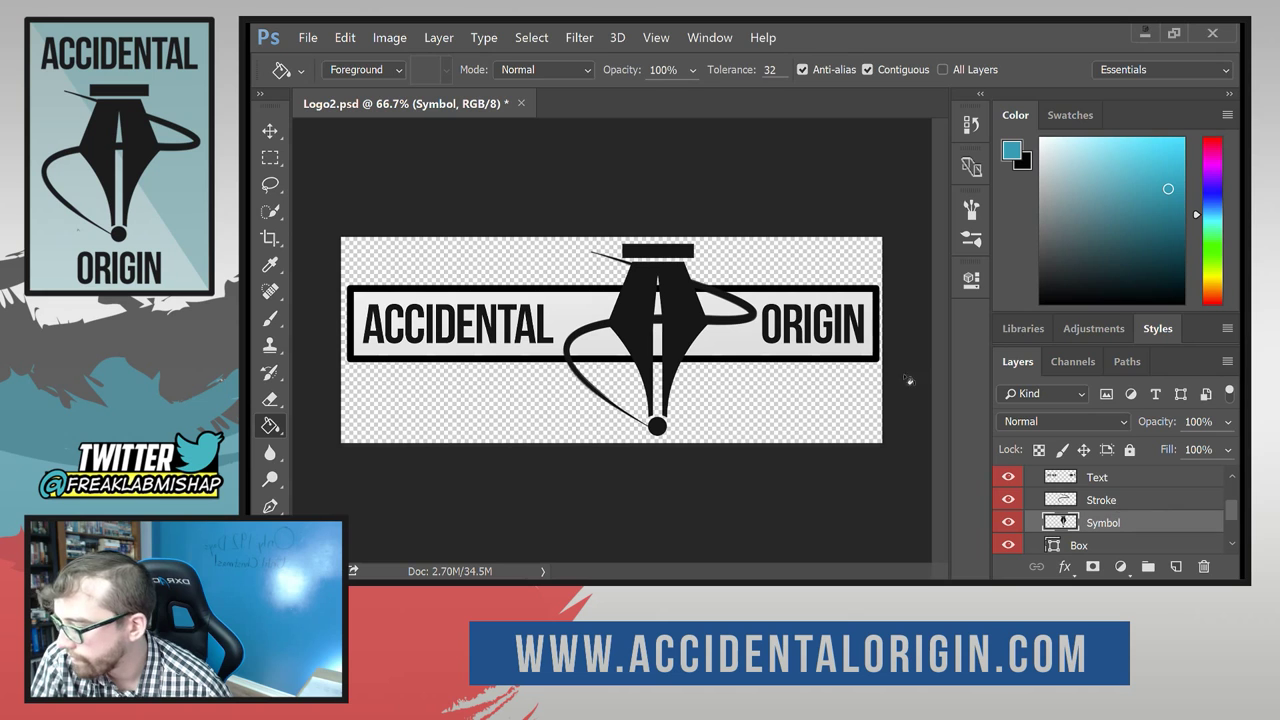
left_click(615, 38)
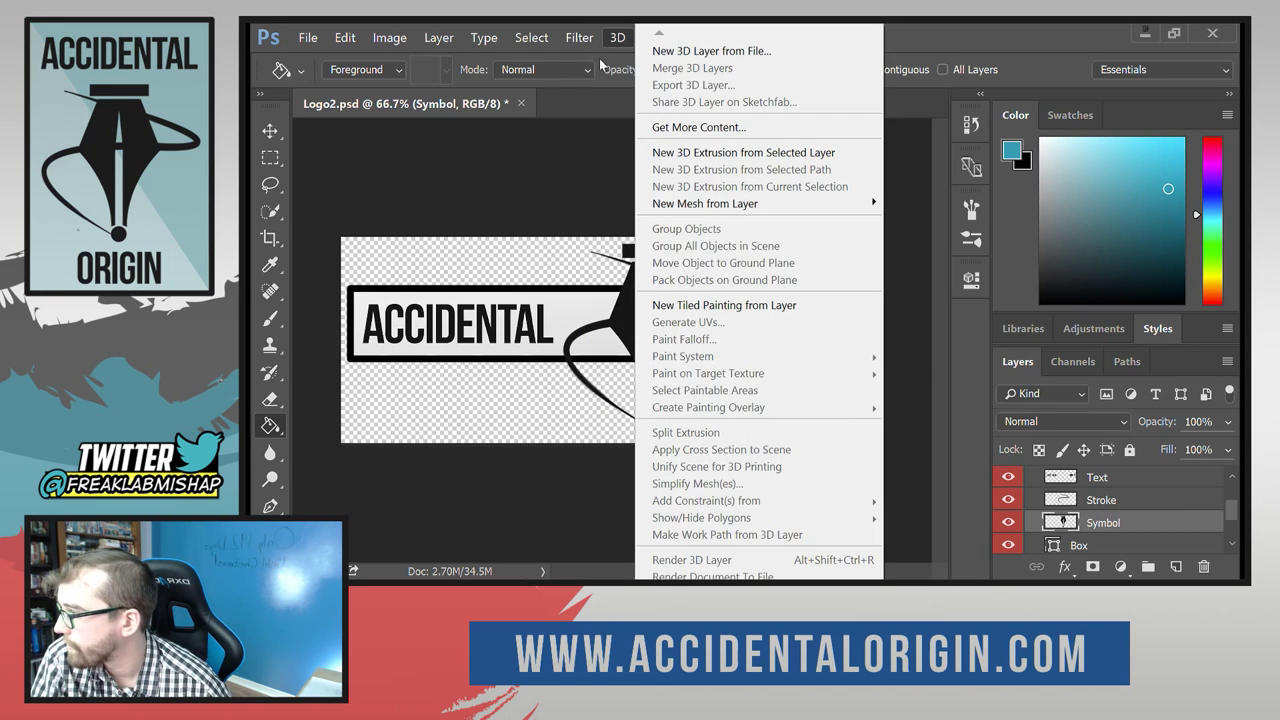
mouse_move(394, 50)
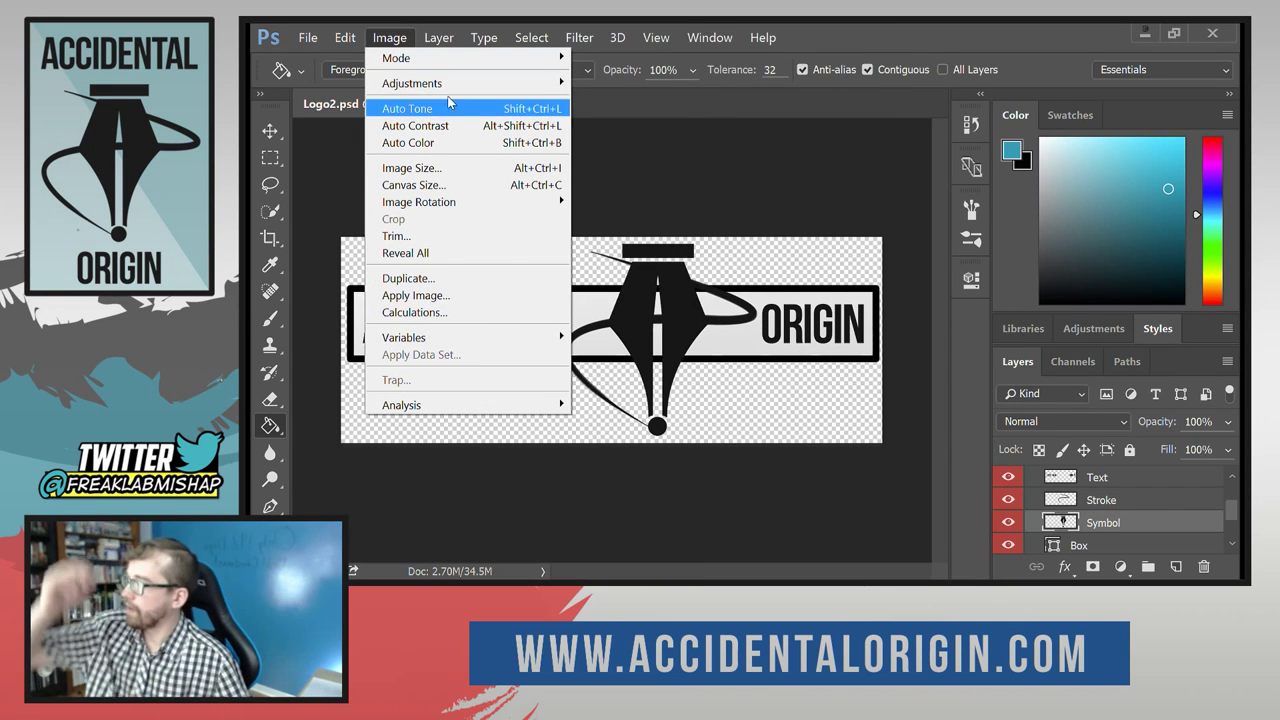
mouse_move(466, 58)
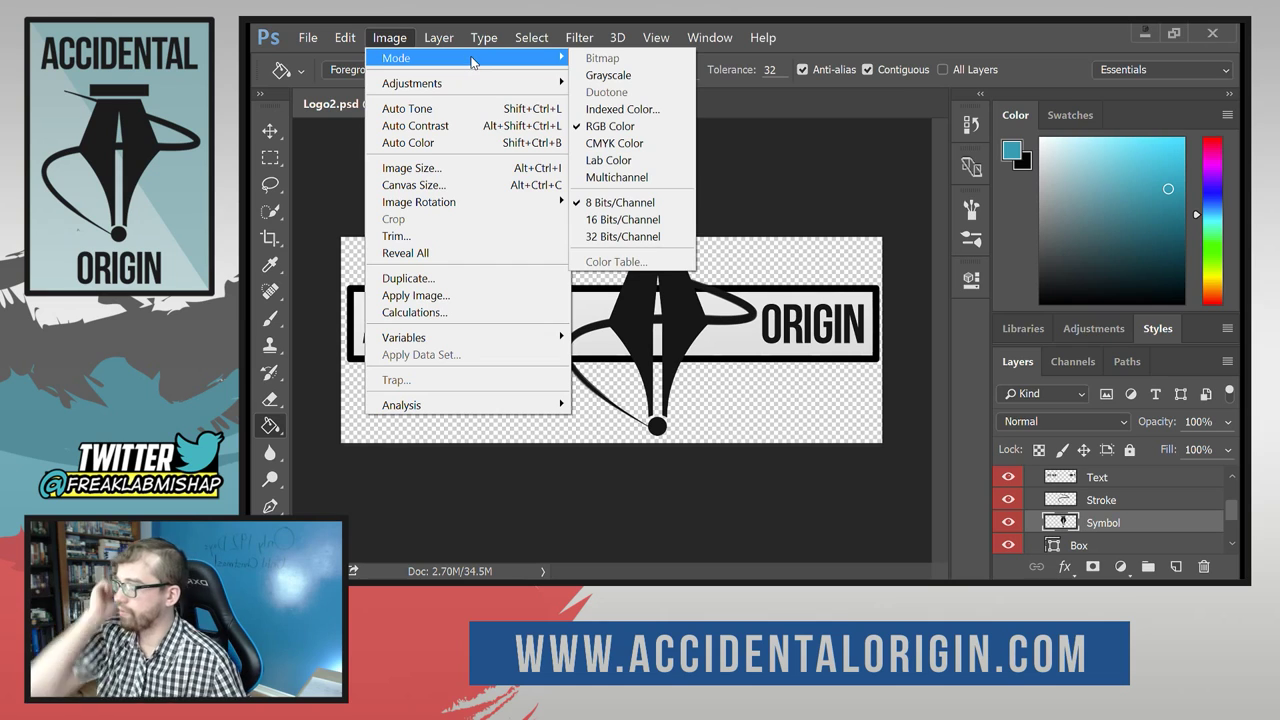
mouse_move(472, 88)
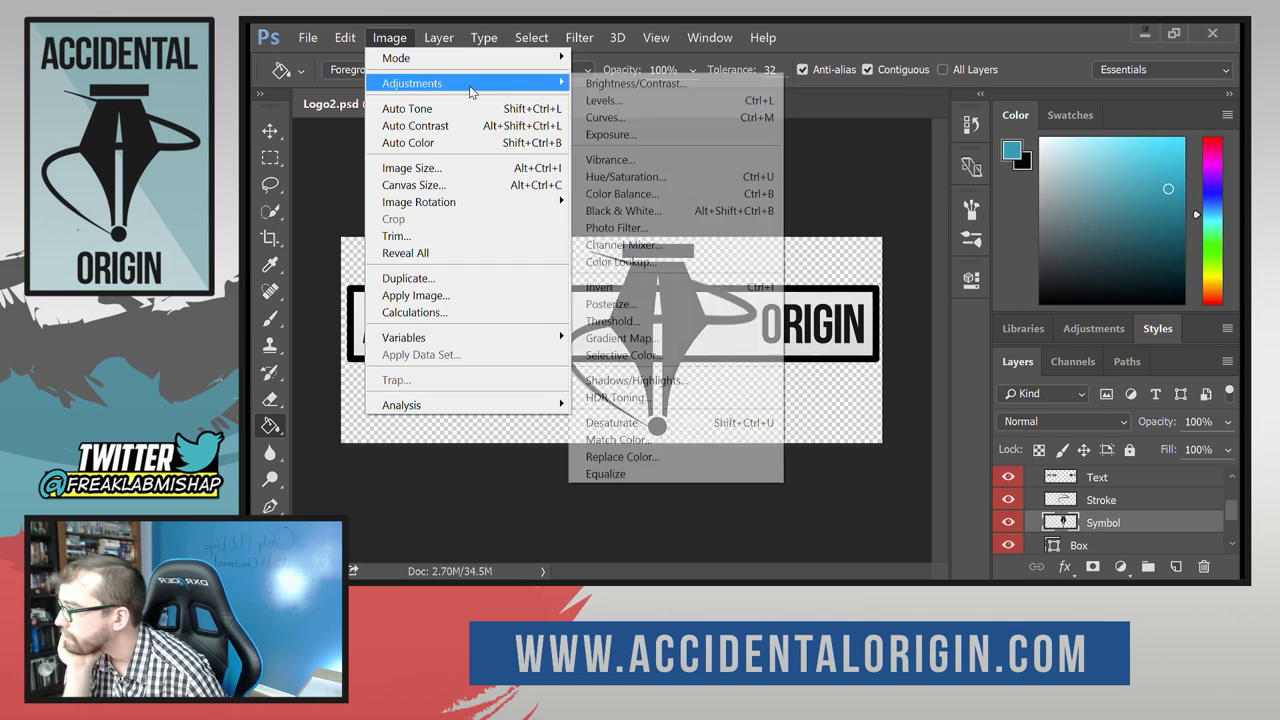
left_click(653, 96)
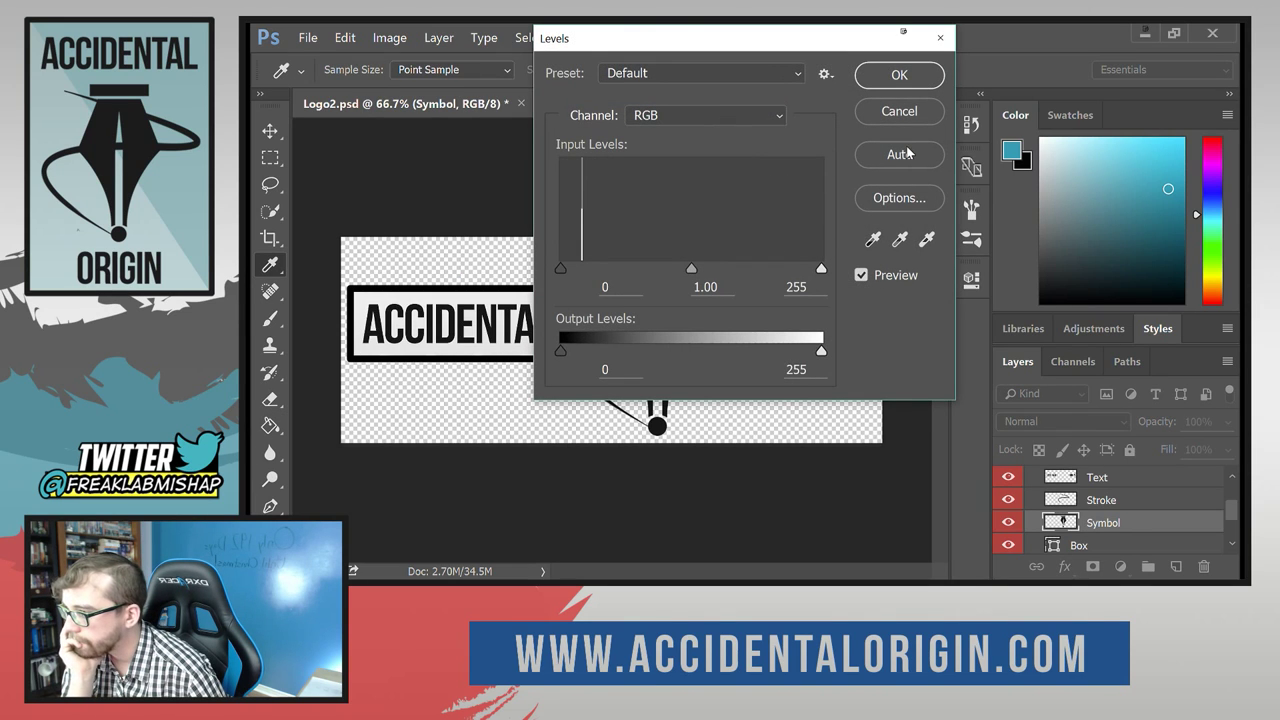
left_click(899, 205)
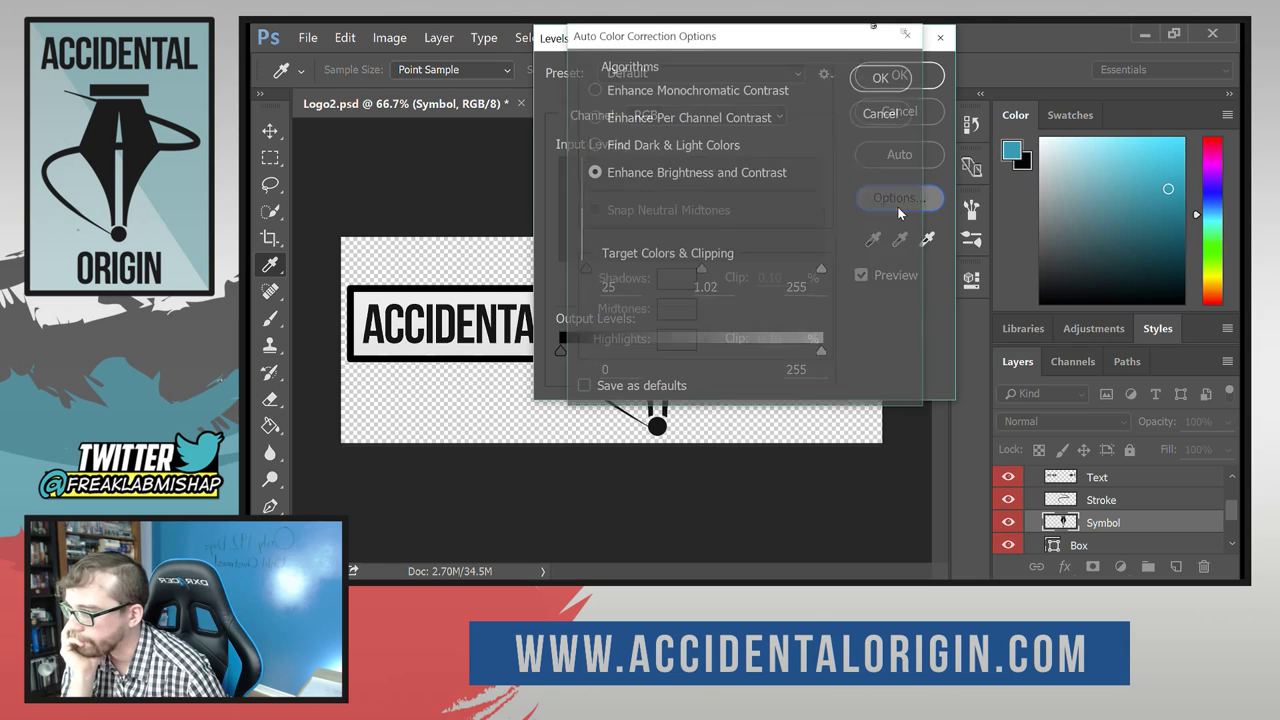
left_click(884, 113)
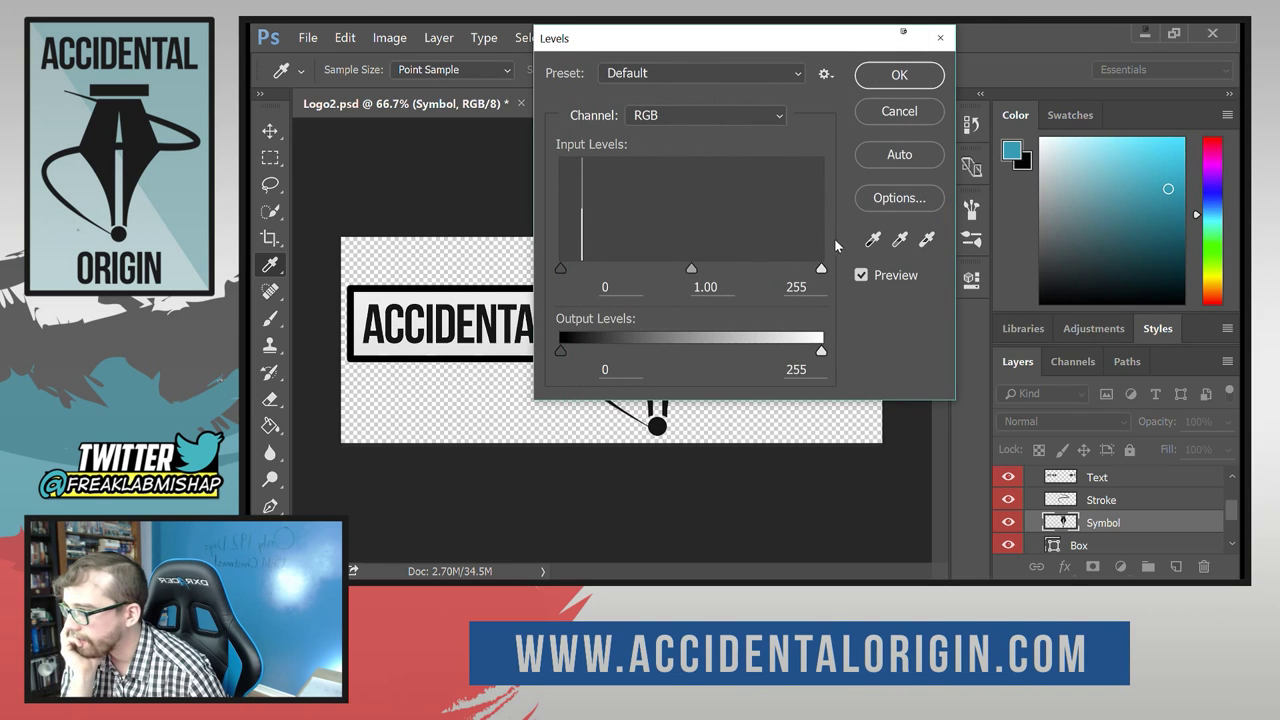
left_click(899, 114)
Apply Auto Color to the Symbol layer.
left_click(390, 38)
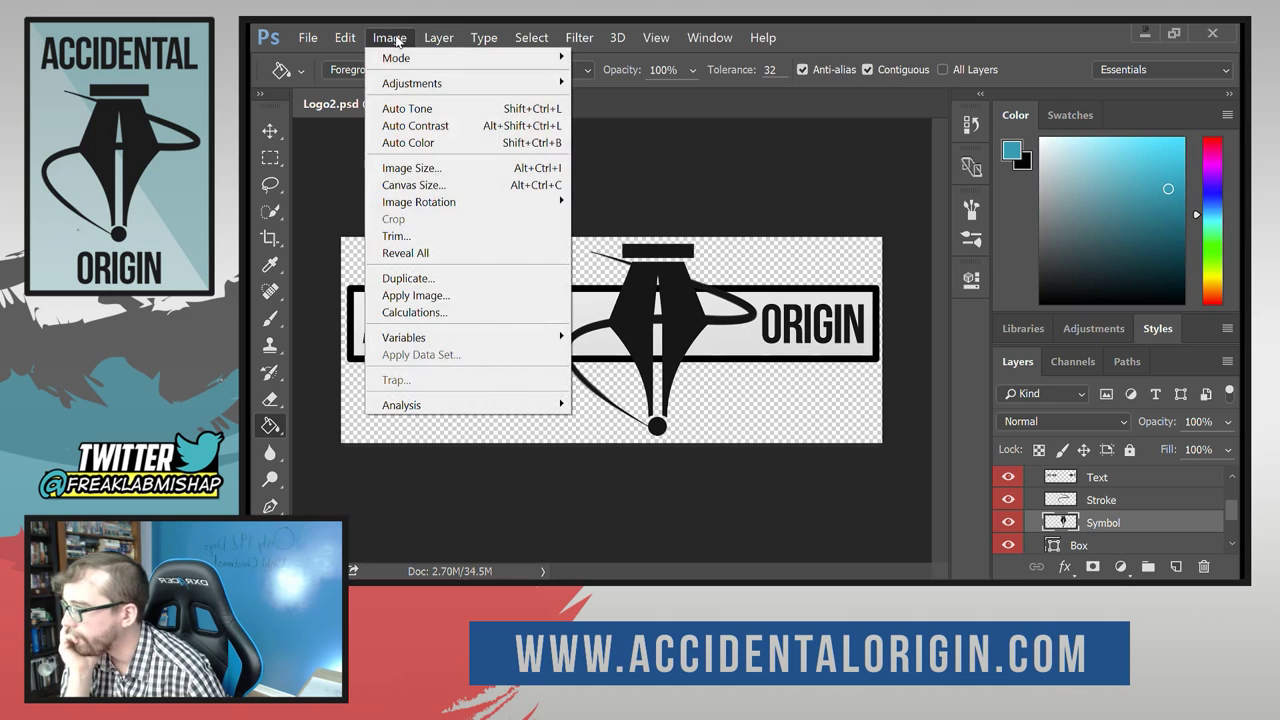
left_click(491, 148)
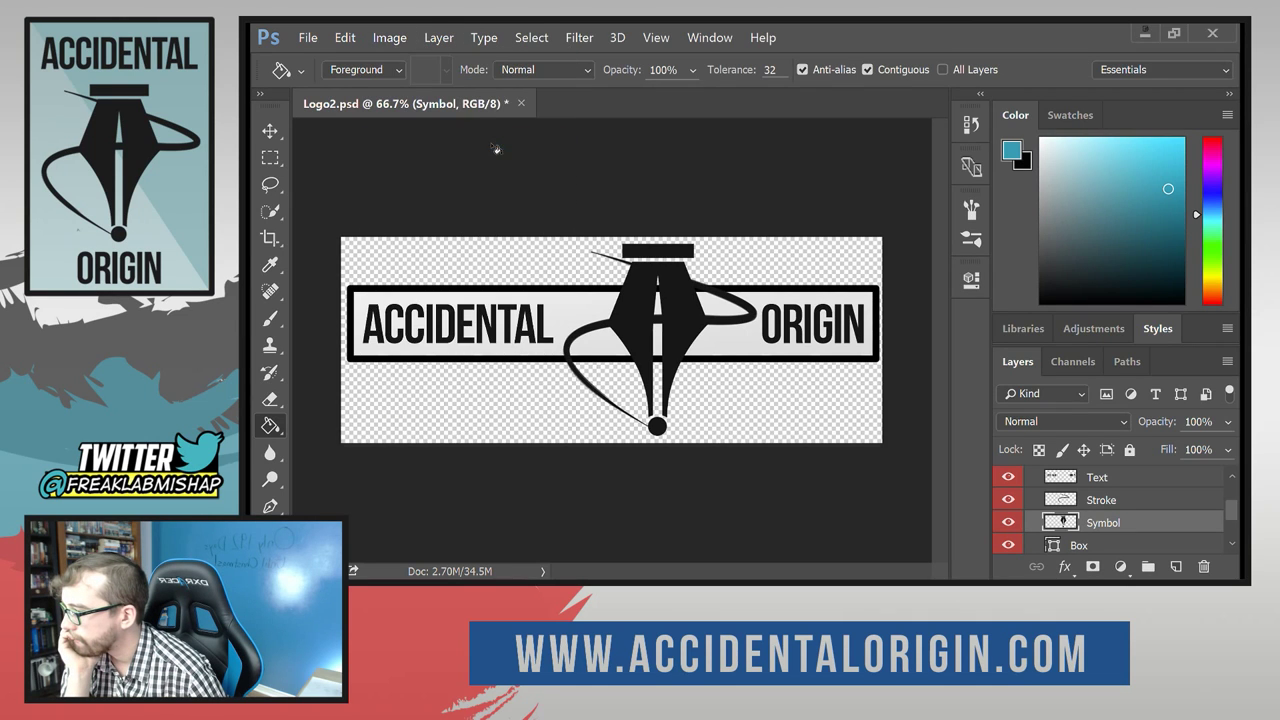
Start a Color Balance adjustment on the Symbol layer and set the midtones' cyan–red level to -100.
left_click(389, 37)
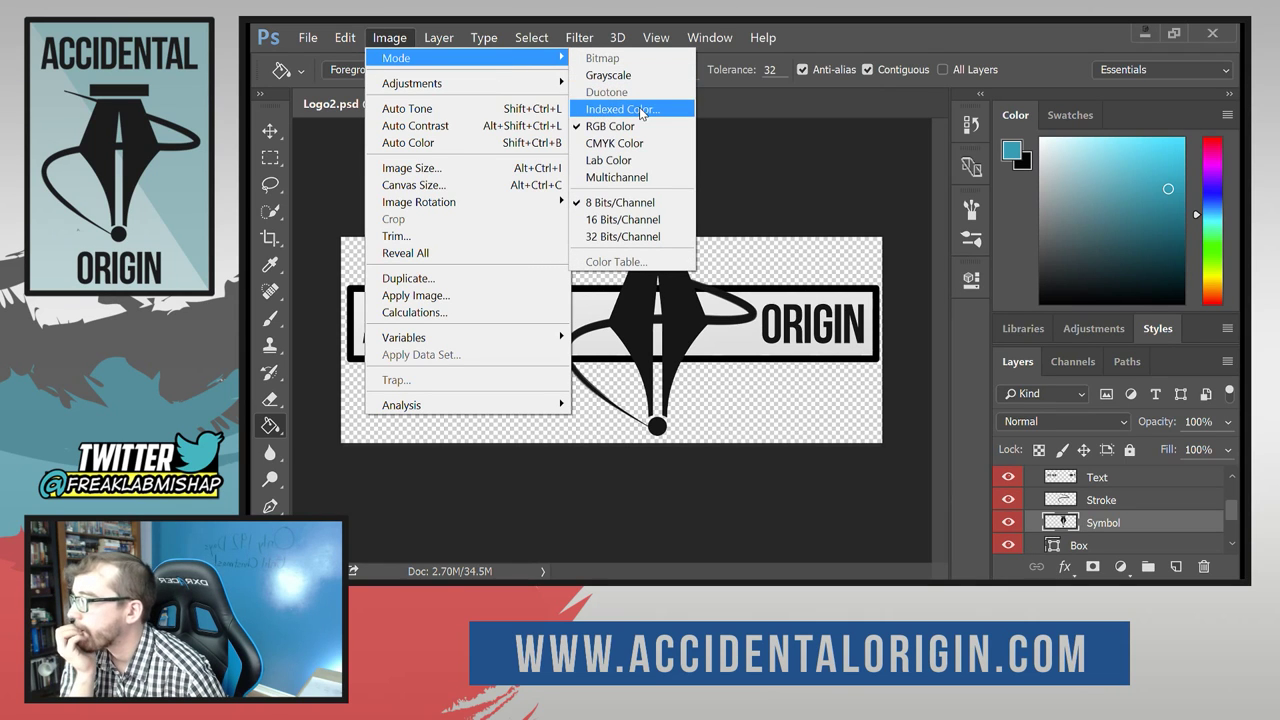
mouse_move(556, 85)
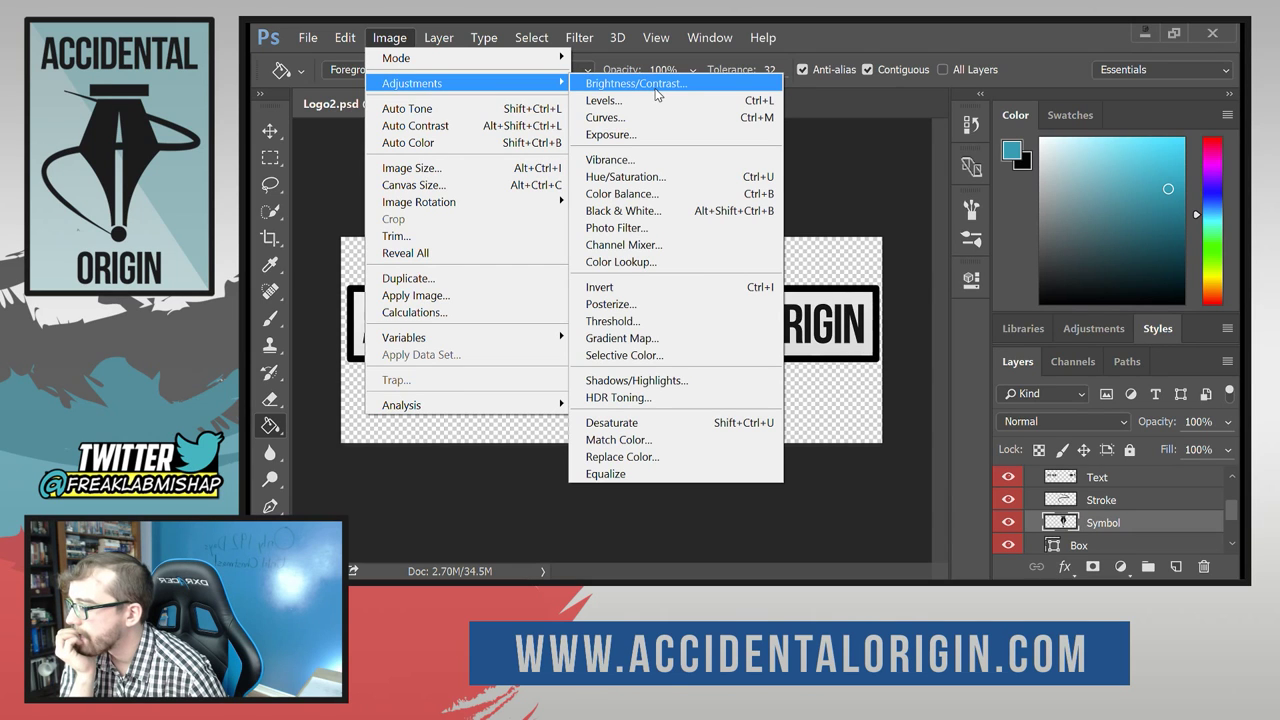
left_click(694, 193)
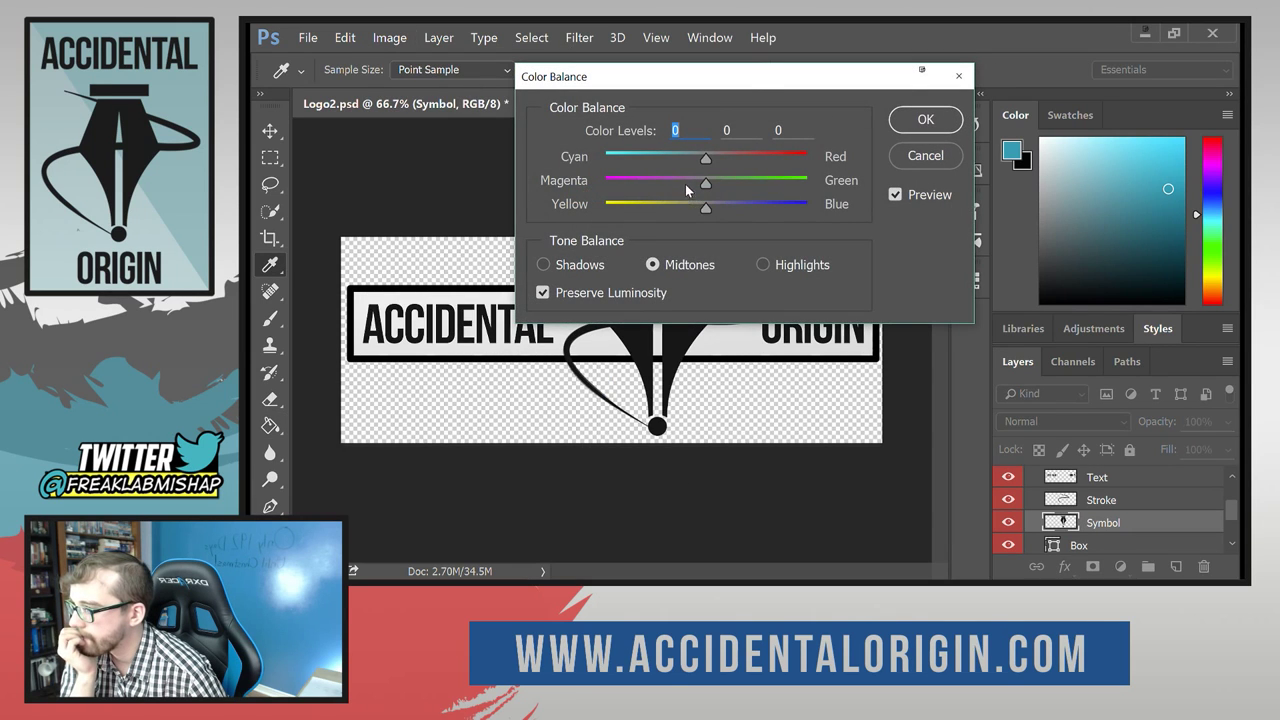
left_click_drag(752, 76, 1047, 115)
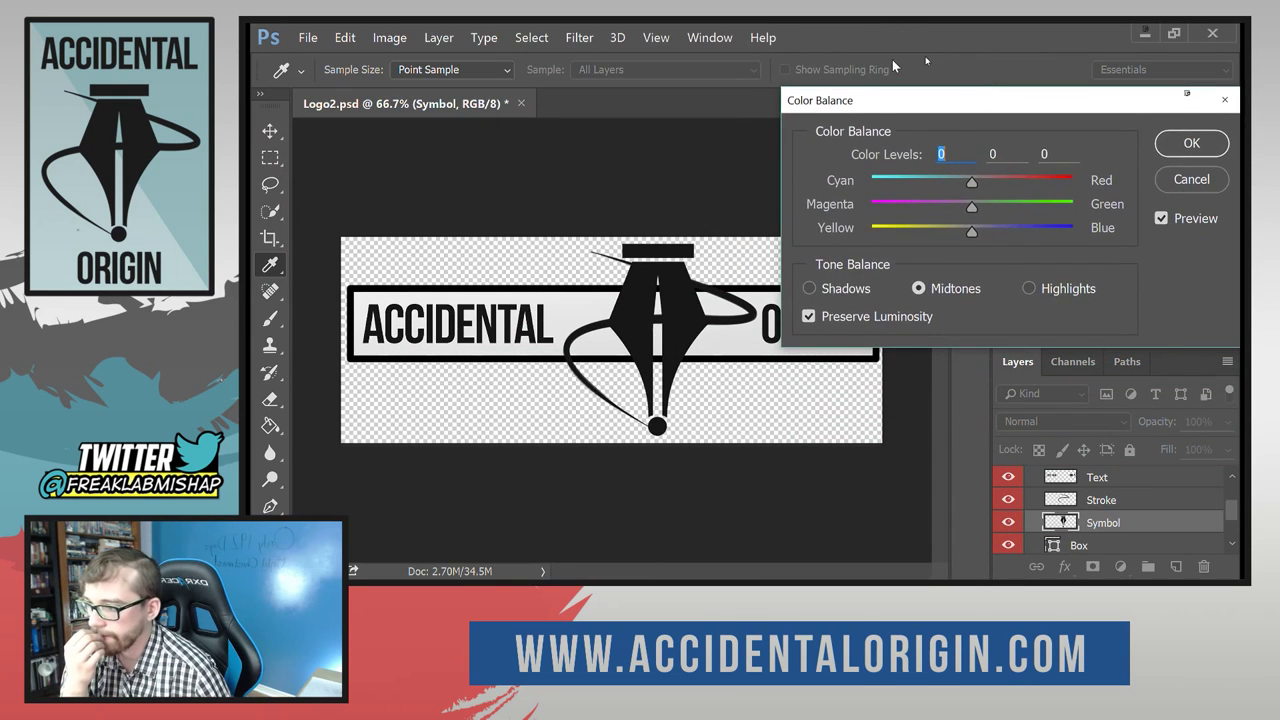
left_click_drag(893, 66, 820, 118)
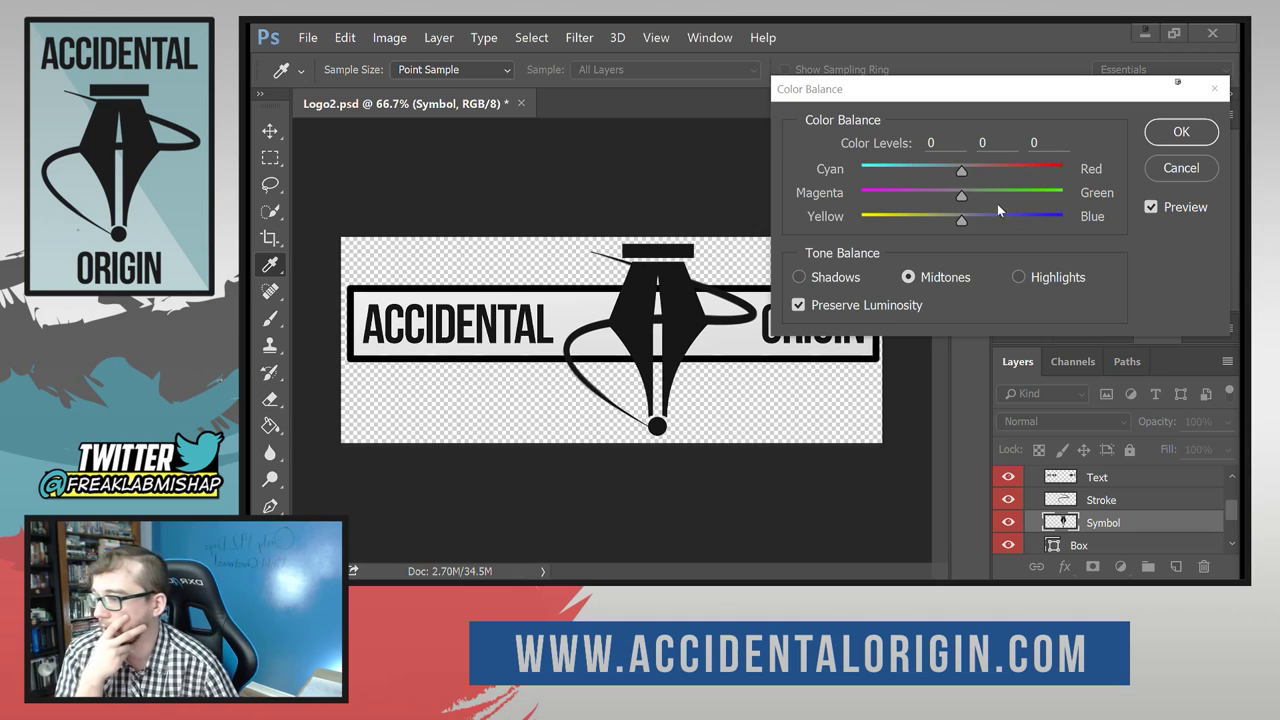
left_click(963, 173)
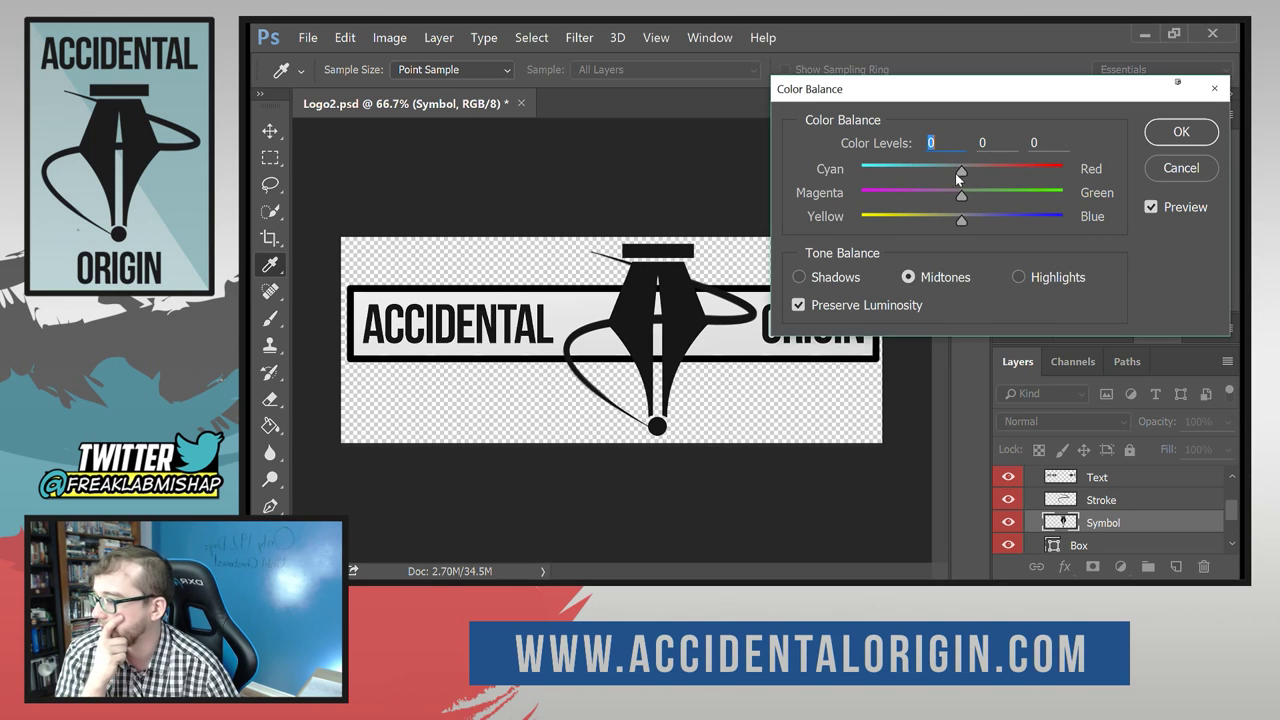
left_click_drag(869, 170, 854, 171)
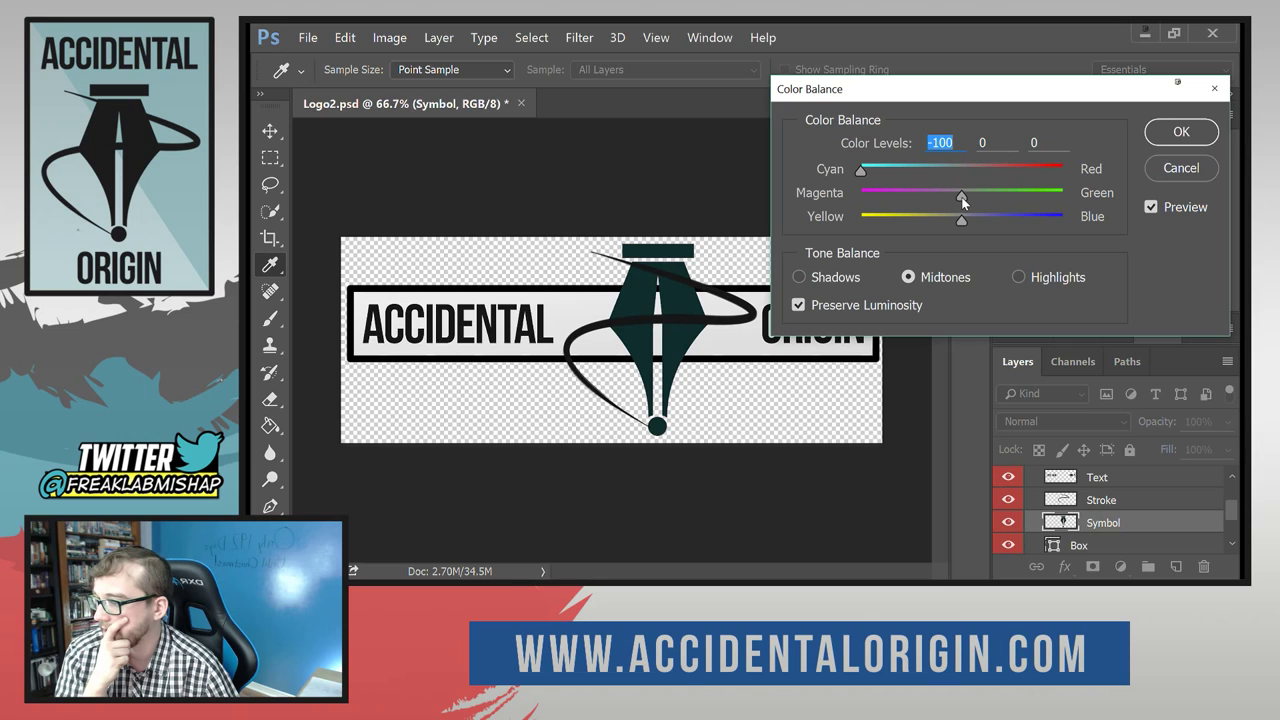
Set the midtones' magenta–green and yellow–blue levels to +20 each, keeping cyan–red at -100.
left_click_drag(962, 200, 993, 226)
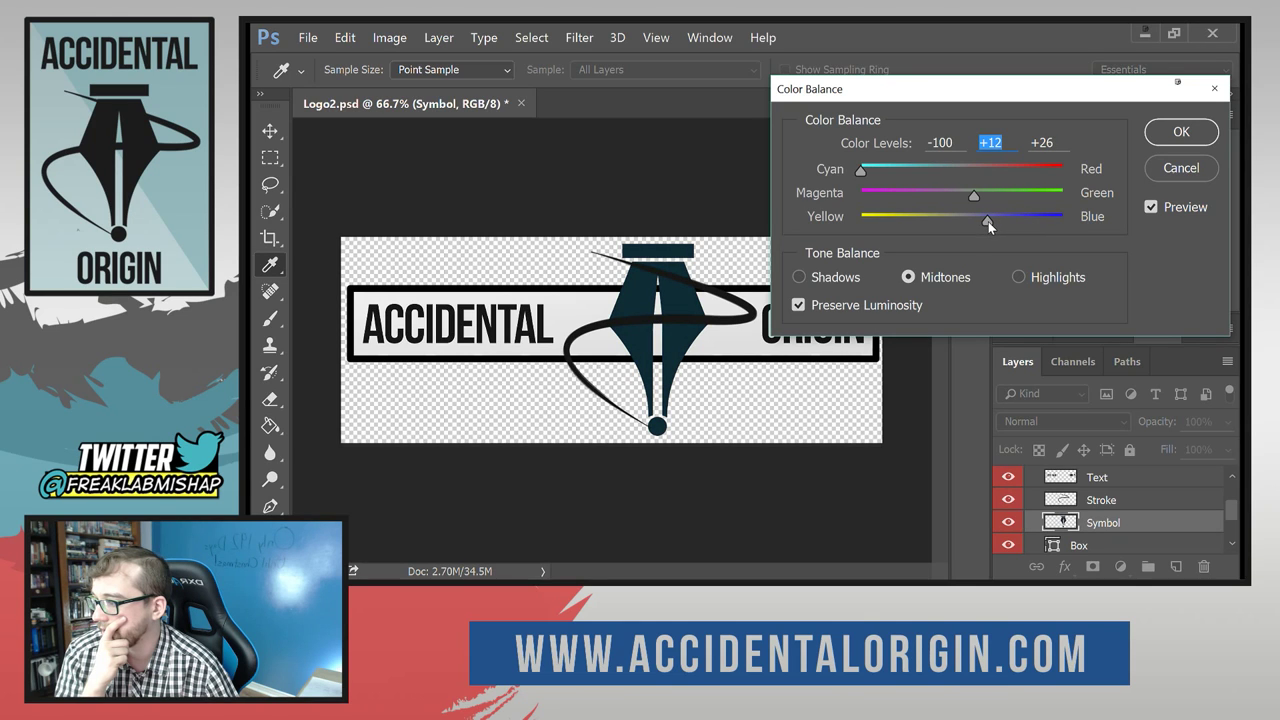
left_click_drag(988, 222, 983, 222)
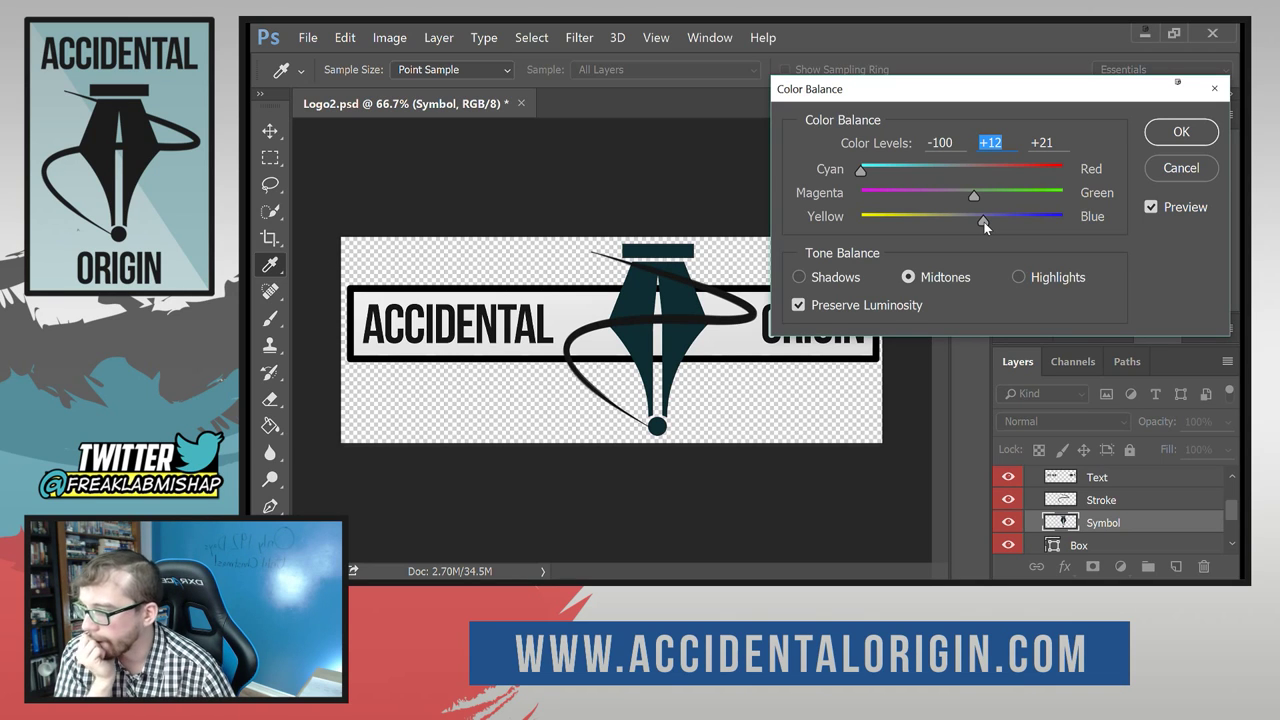
left_click_drag(984, 222, 983, 228)
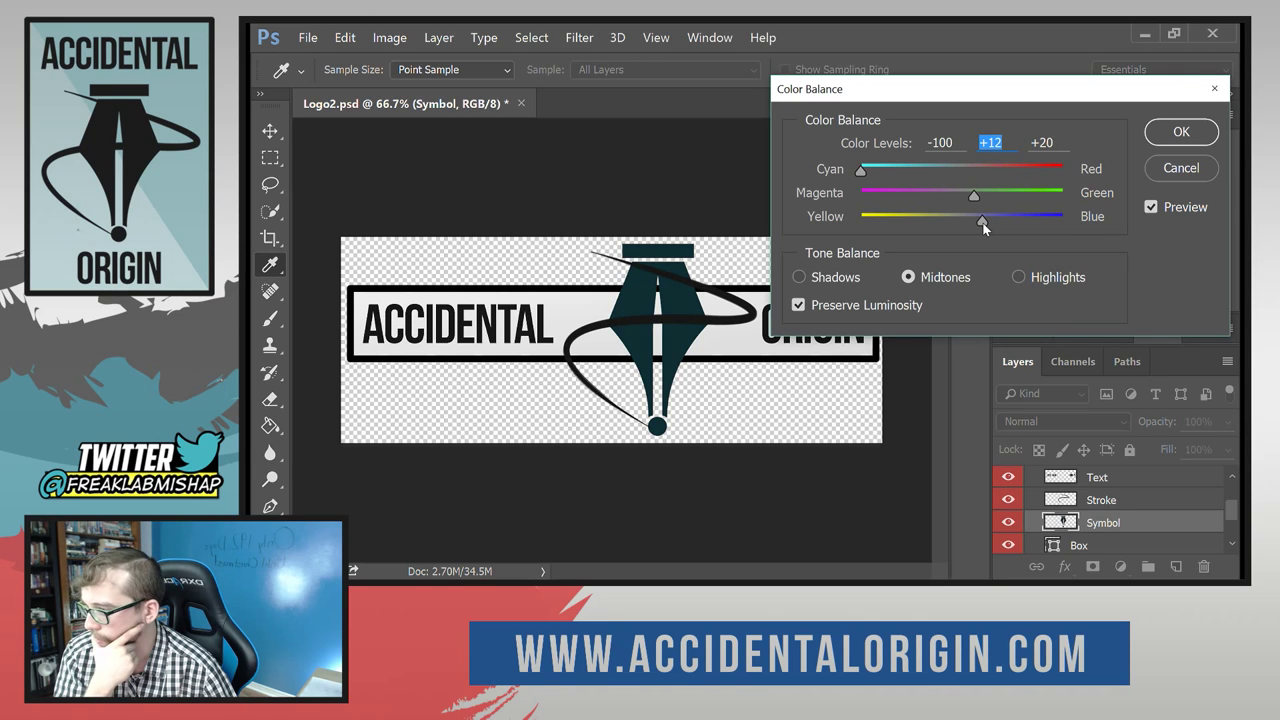
key("Tab")
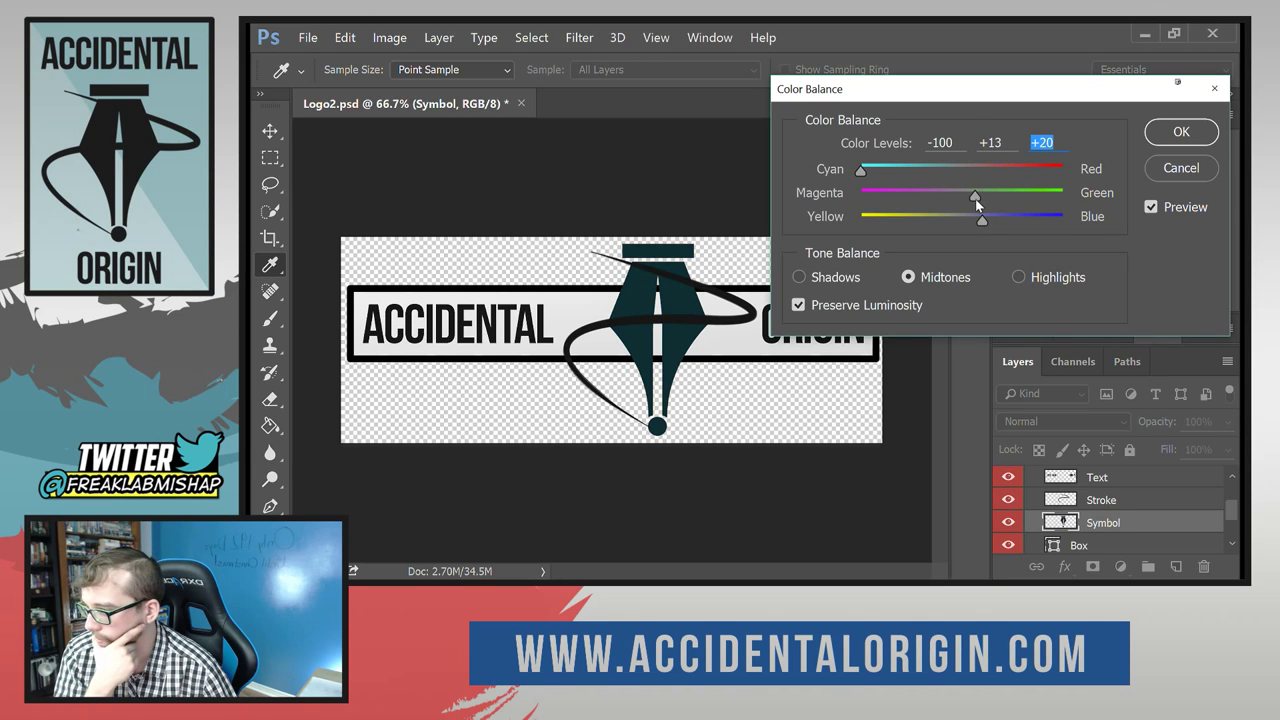
mouse_move(977, 200)
left_mouse_down()
mouse_move(990, 199)
mouse_move(964, 202)
mouse_move(982, 203)
left_mouse_up()
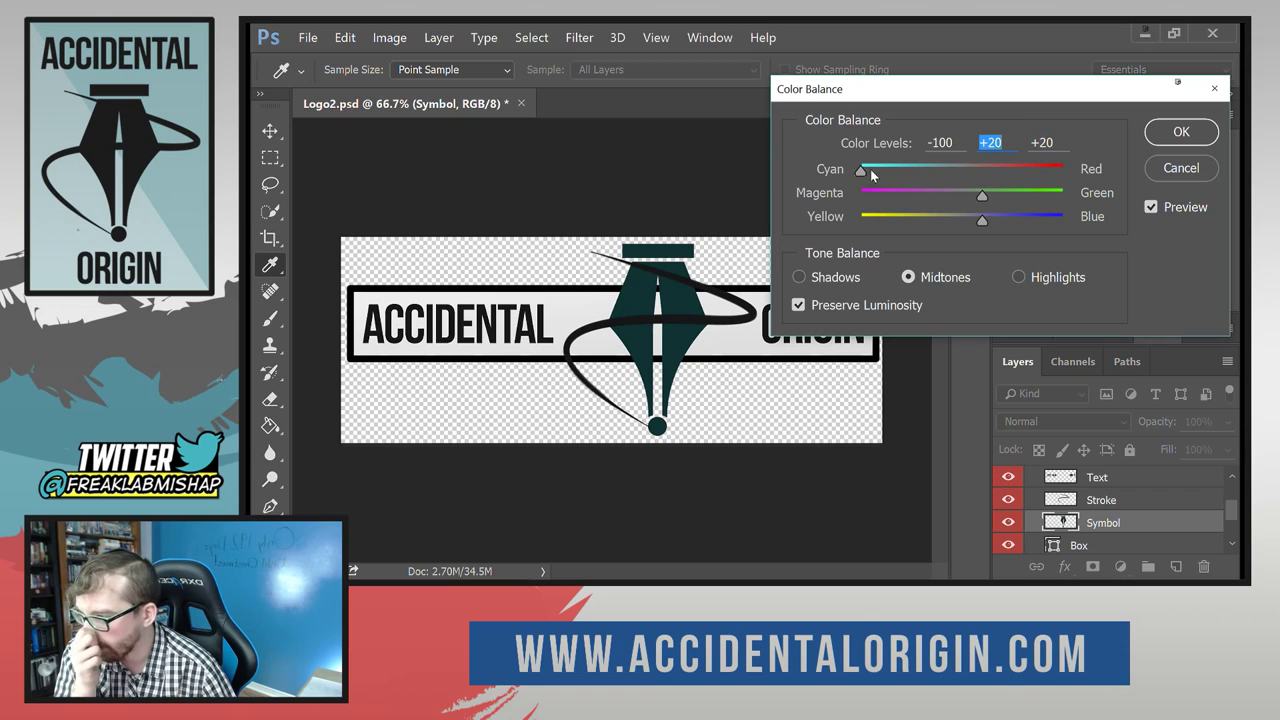
left_click_drag(860, 176, 826, 179)
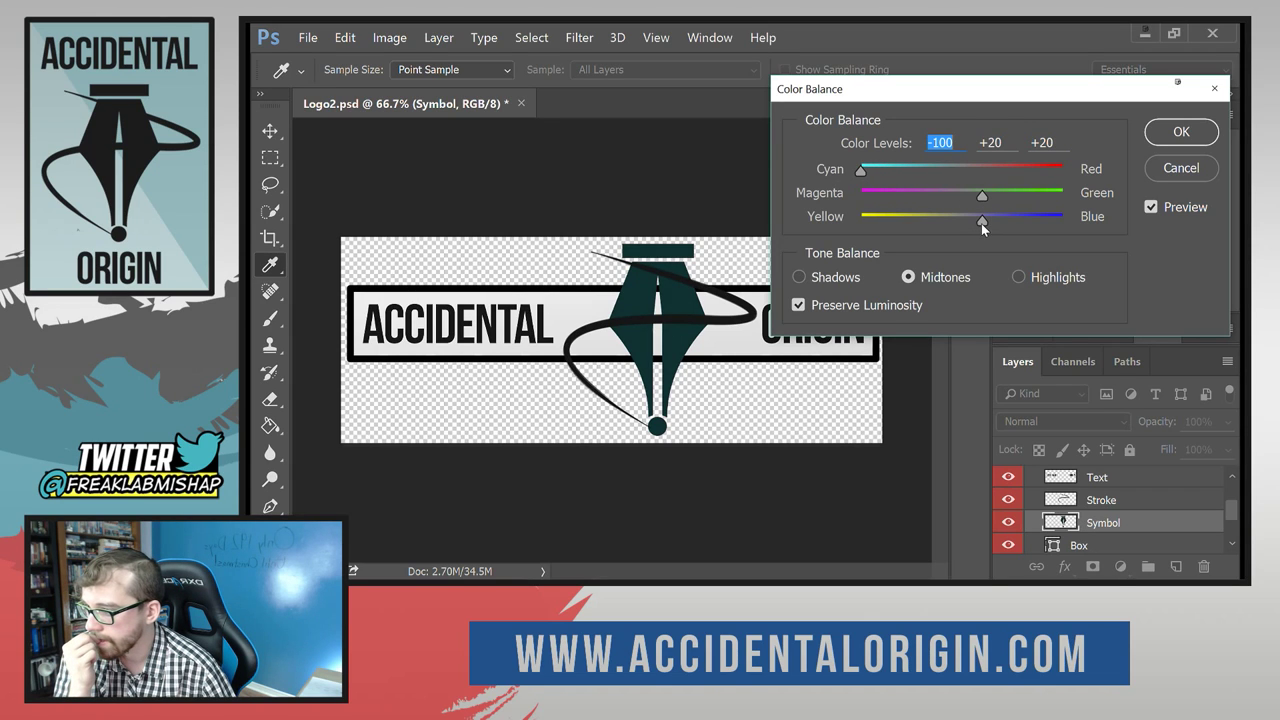
Raise the yellow–blue level to +30, fine-tune the magenta–green level slightly toward magenta, and apply the Color Balance.
mouse_move(981, 223)
left_mouse_down()
mouse_move(823, 230)
mouse_move(990, 226)
left_mouse_up()
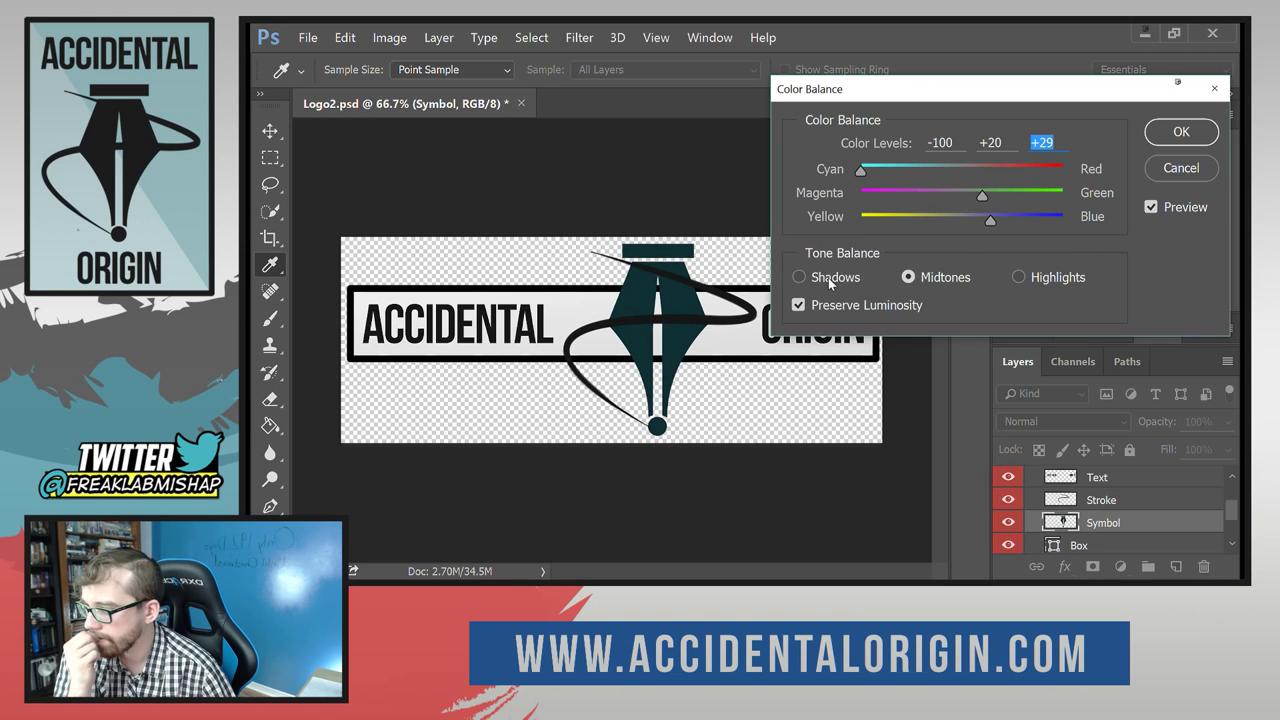
key("Up")
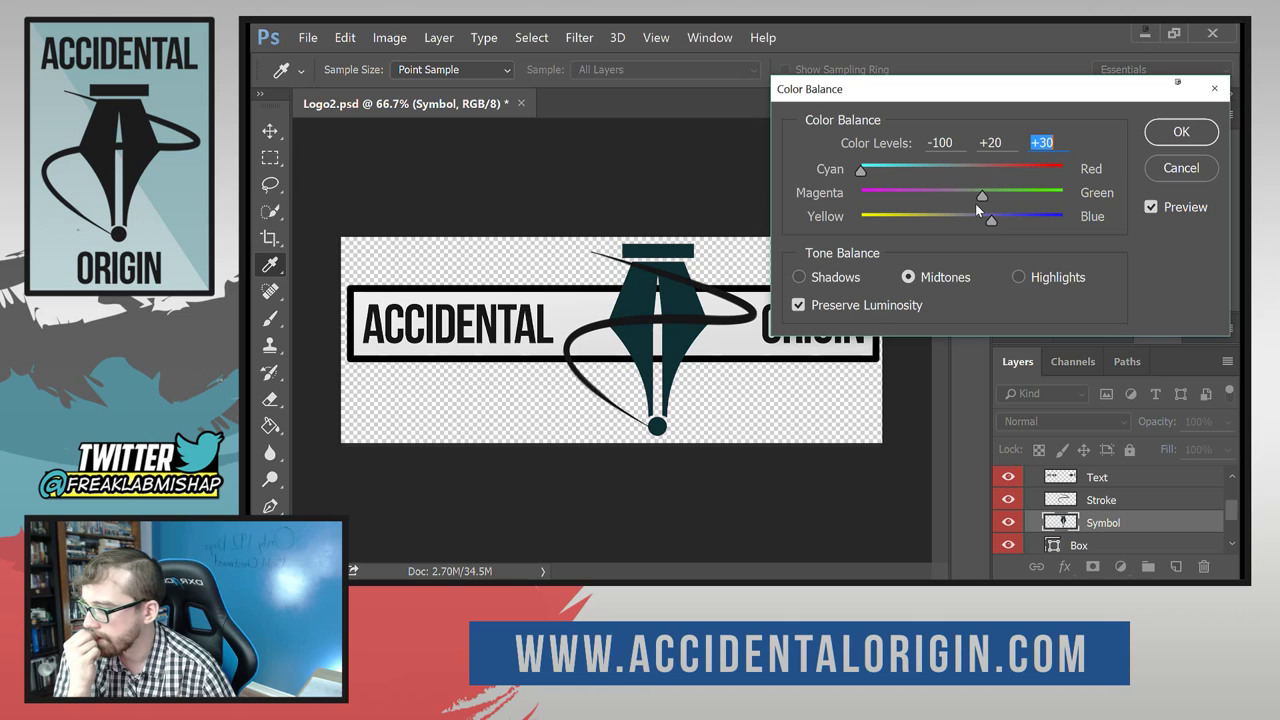
left_click_drag(982, 199, 980, 198)
left_click(1178, 133)
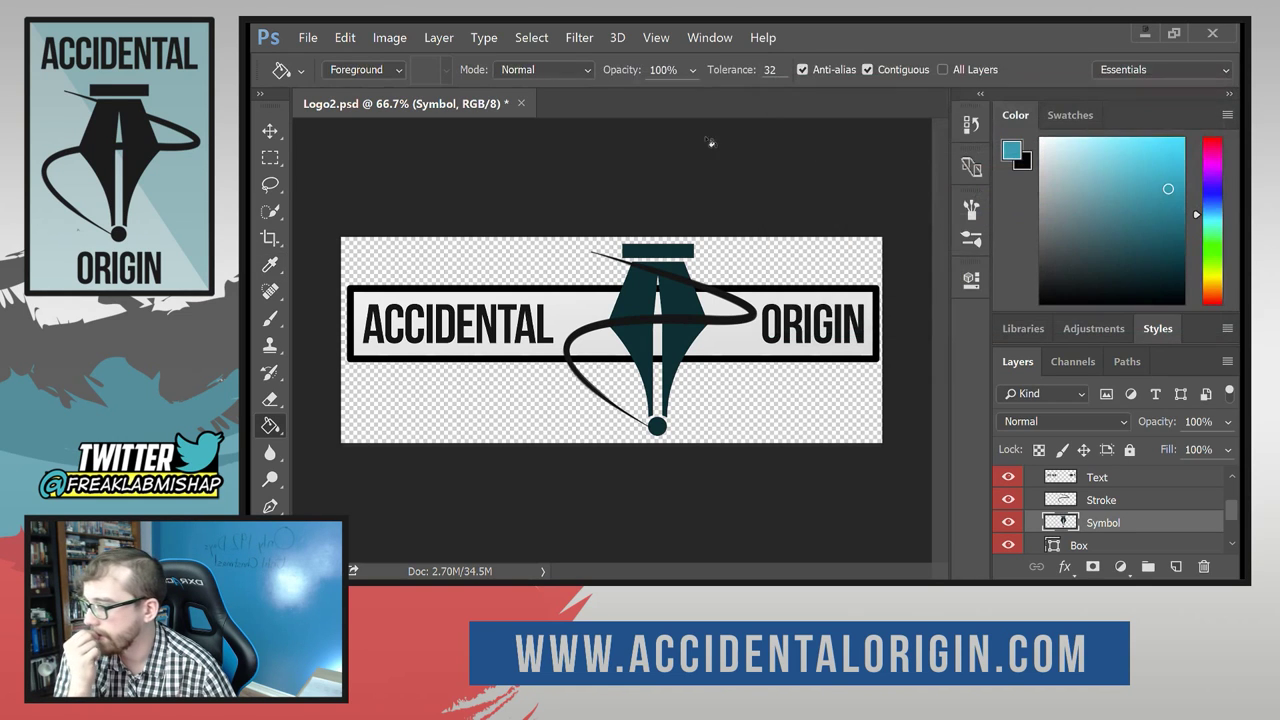
Raise the Symbol layer's brightness to 150 with a Brightness/Contrast adjustment and apply it.
left_click(494, 42)
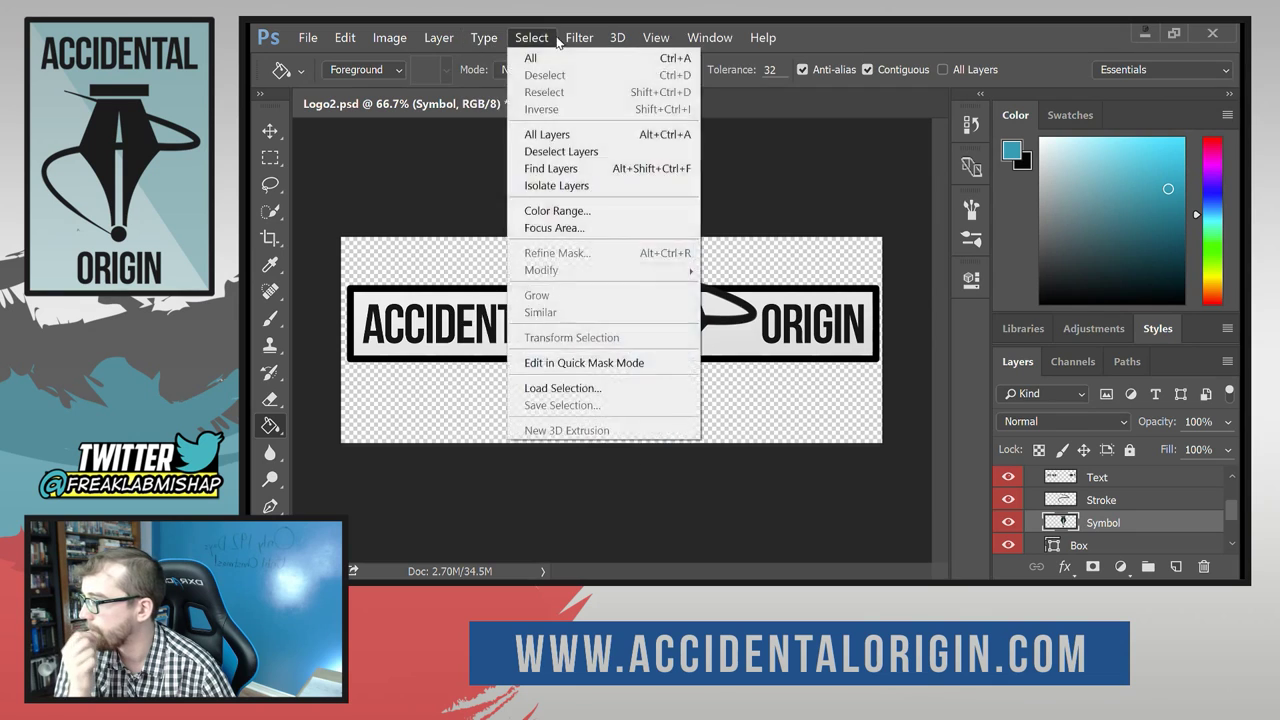
mouse_move(437, 44)
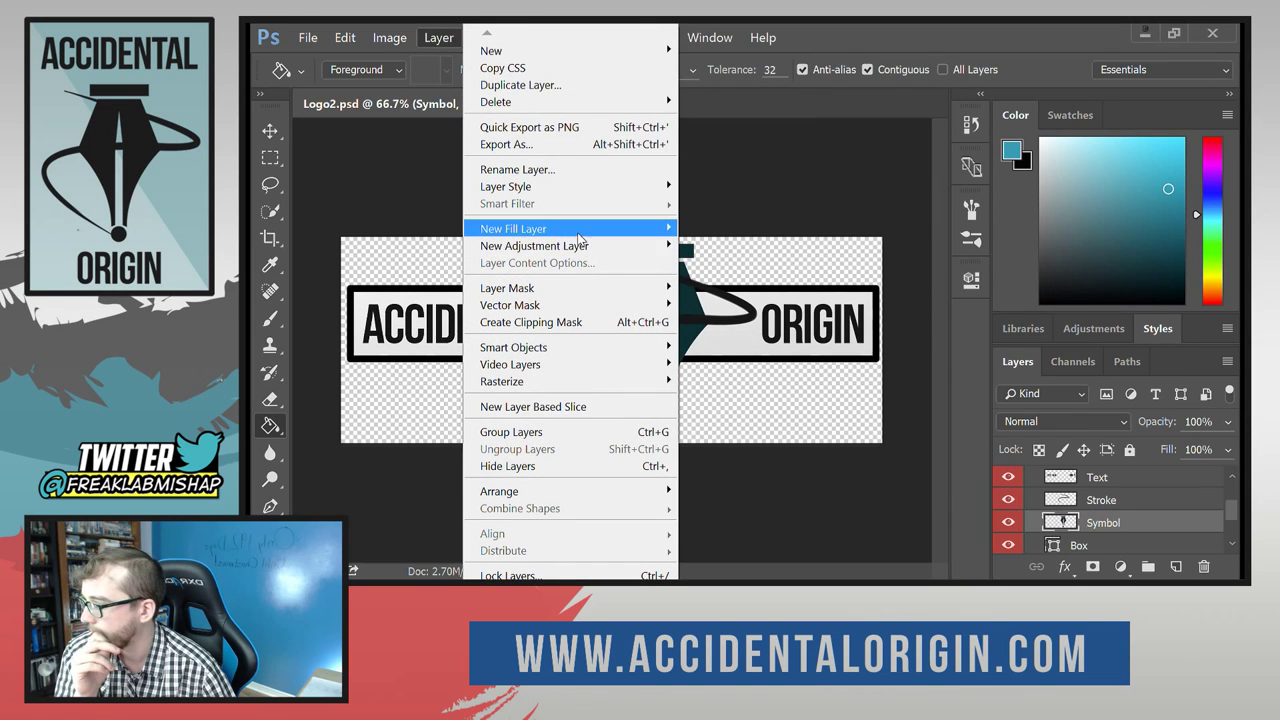
mouse_move(389, 38)
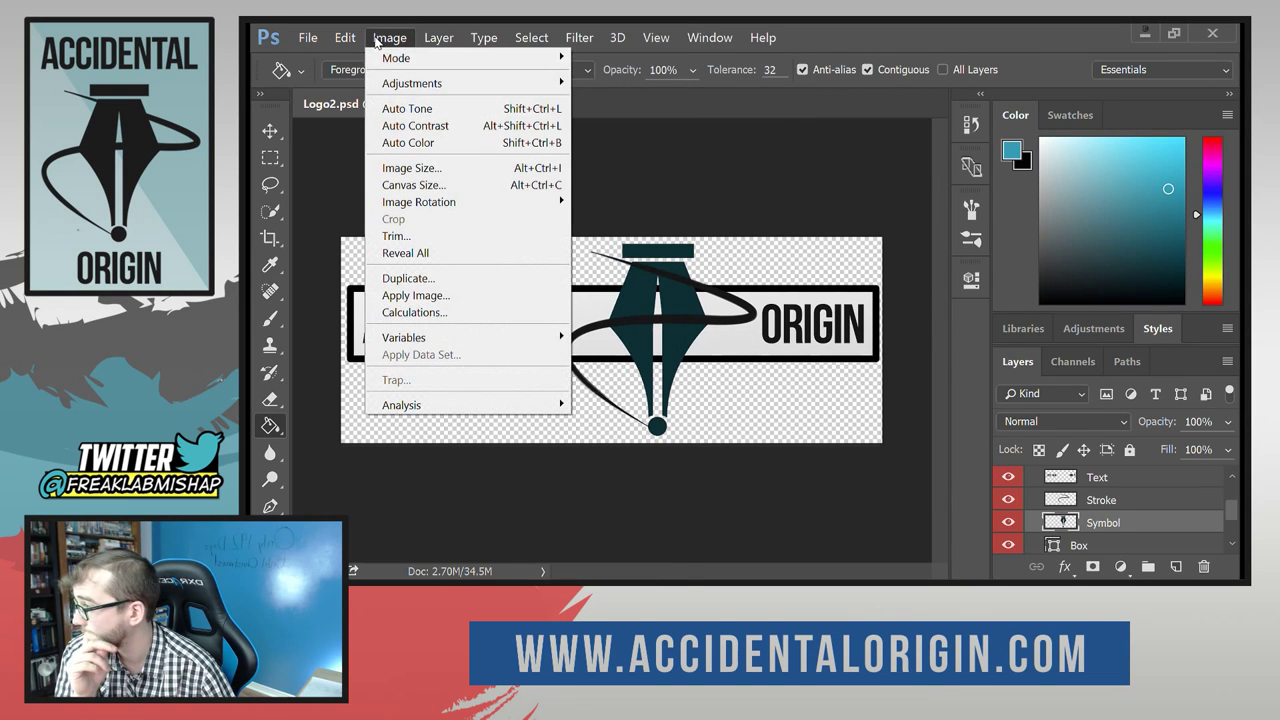
mouse_move(449, 84)
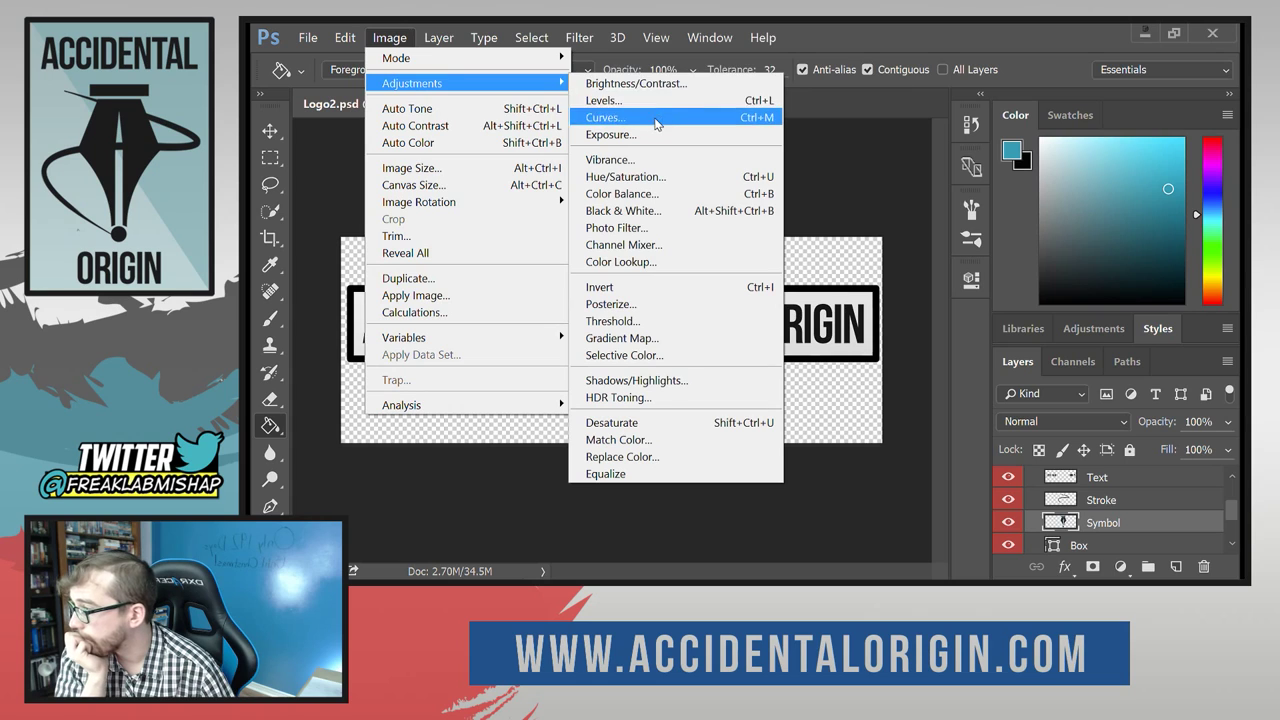
left_click(650, 84)
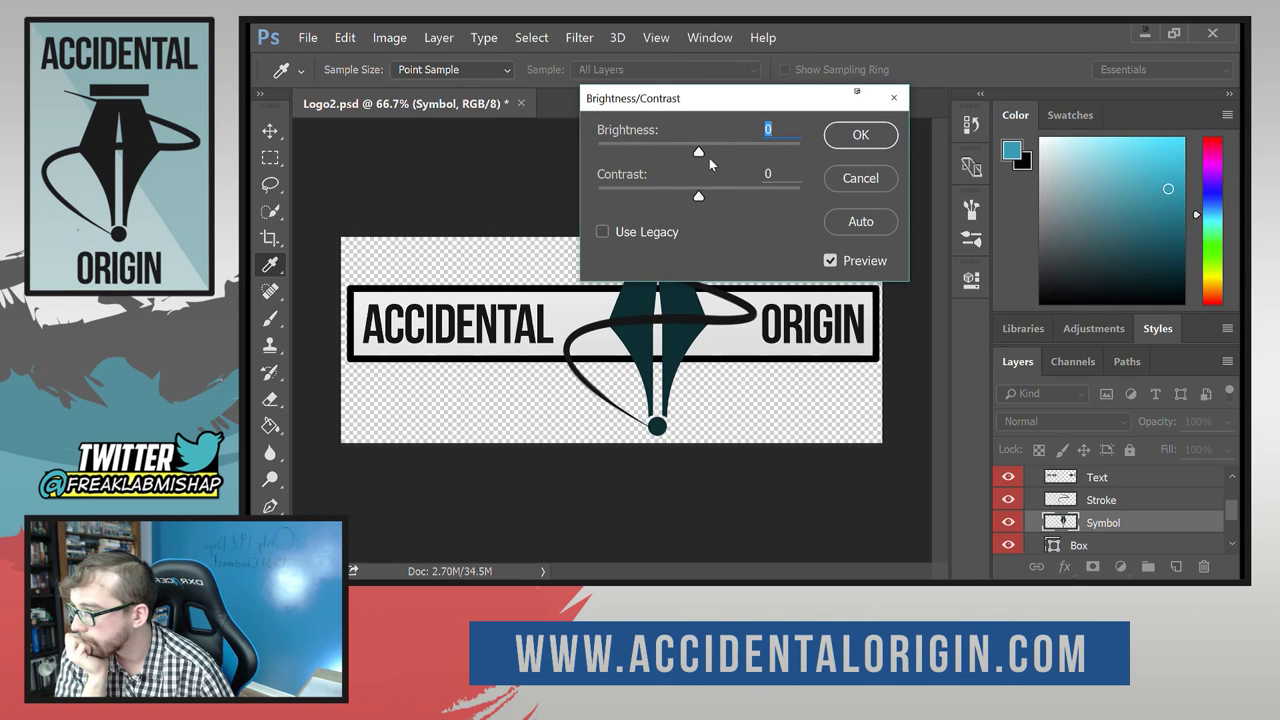
left_click_drag(697, 154, 811, 157)
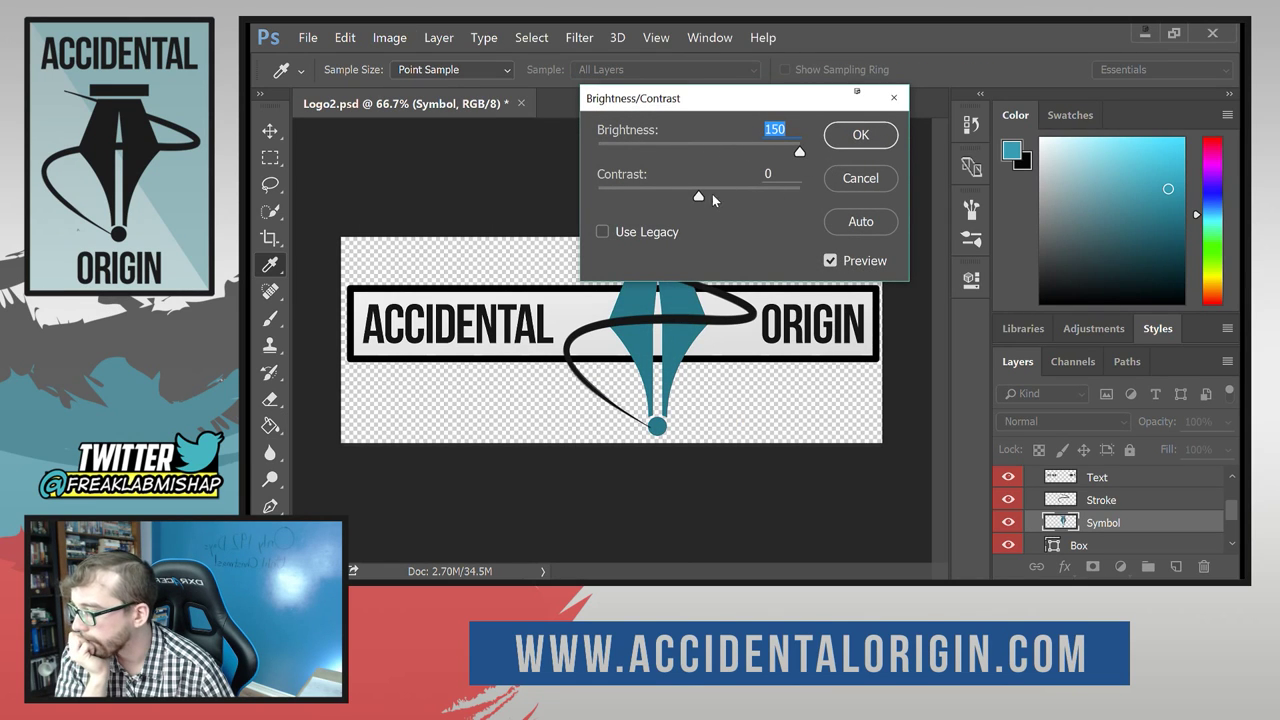
left_click(855, 140)
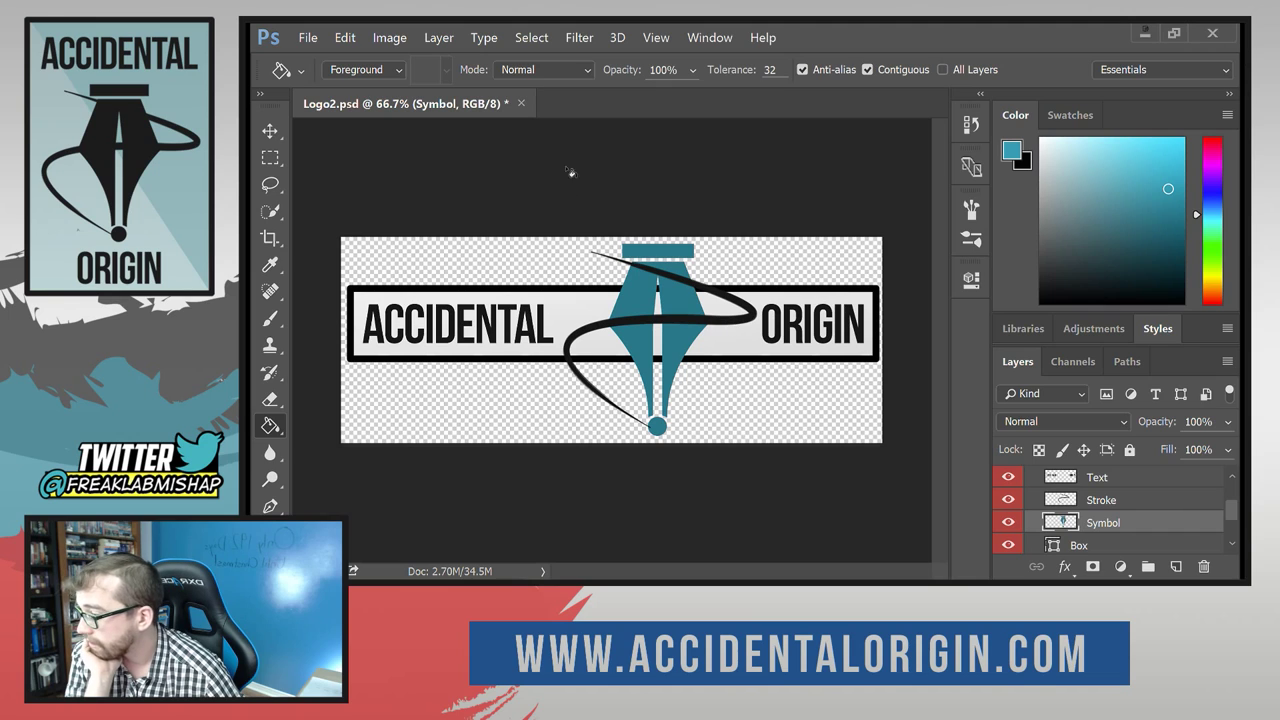
Sample the pen emblem's teal, try a Paint Bucket fill on the swoosh with the Symbol layer active, and undo the fill.
left_click(268, 264)
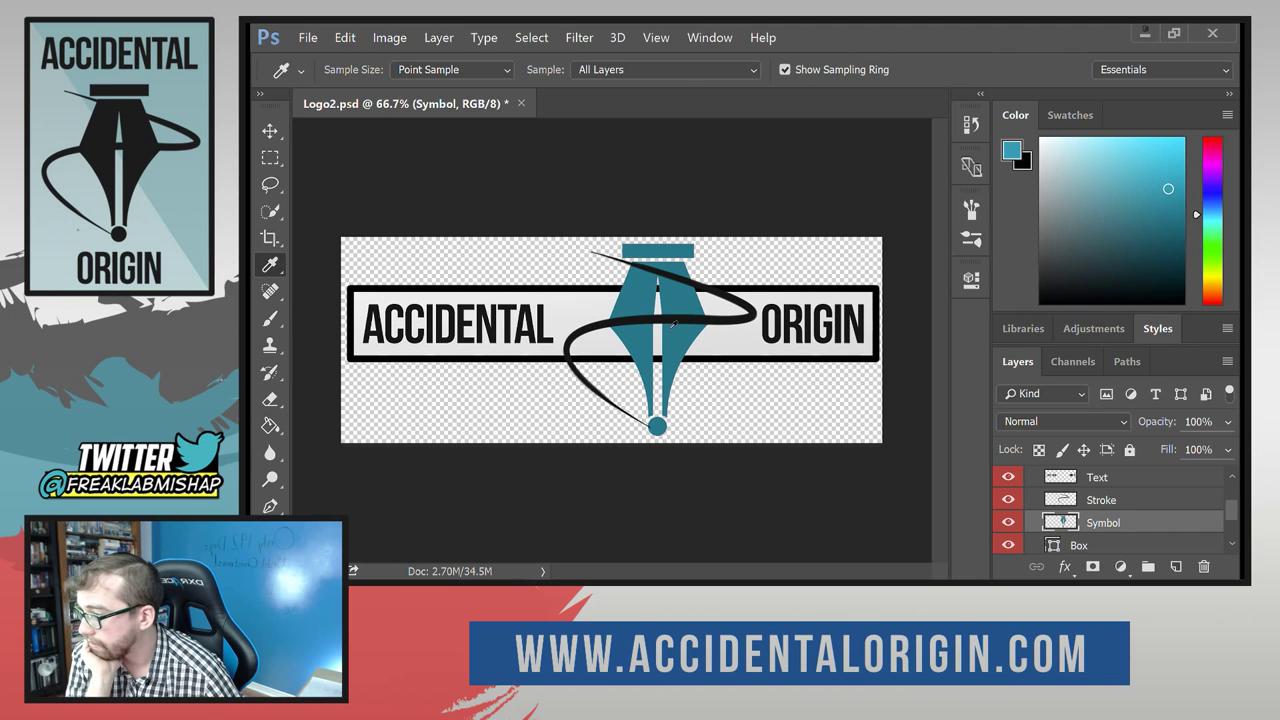
left_click(674, 323)
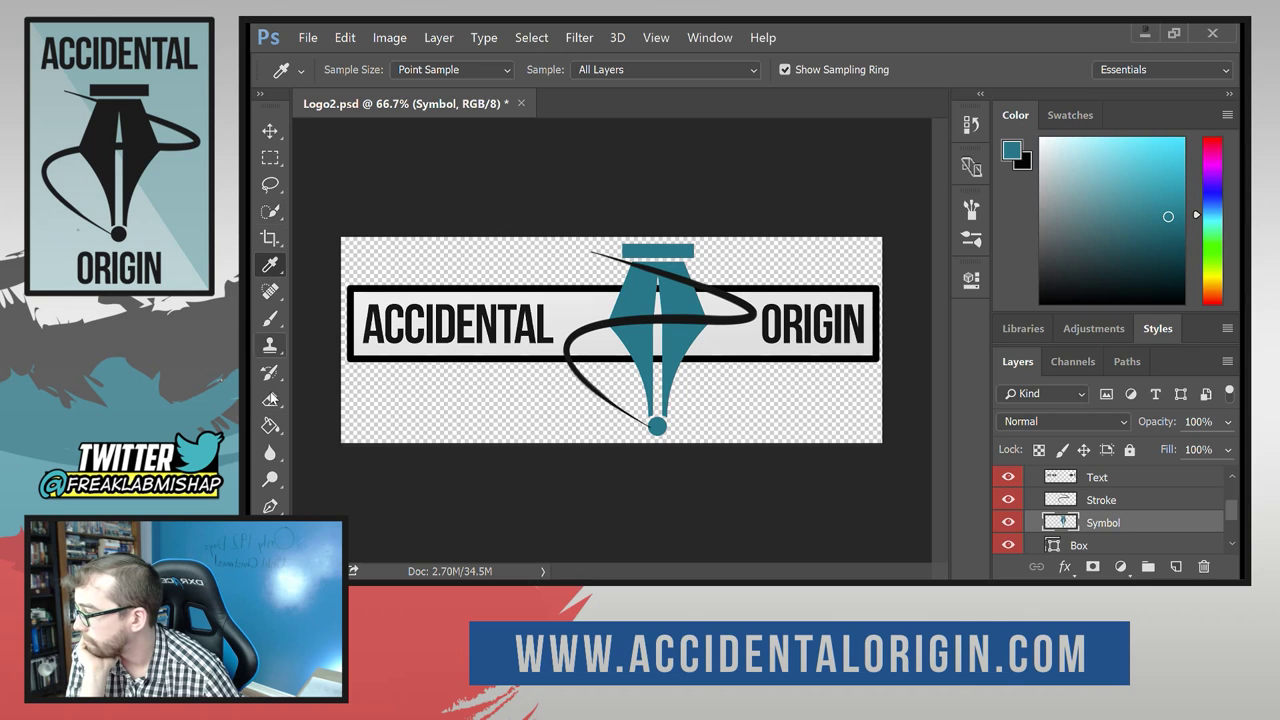
left_click(270, 425)
left_click(726, 320)
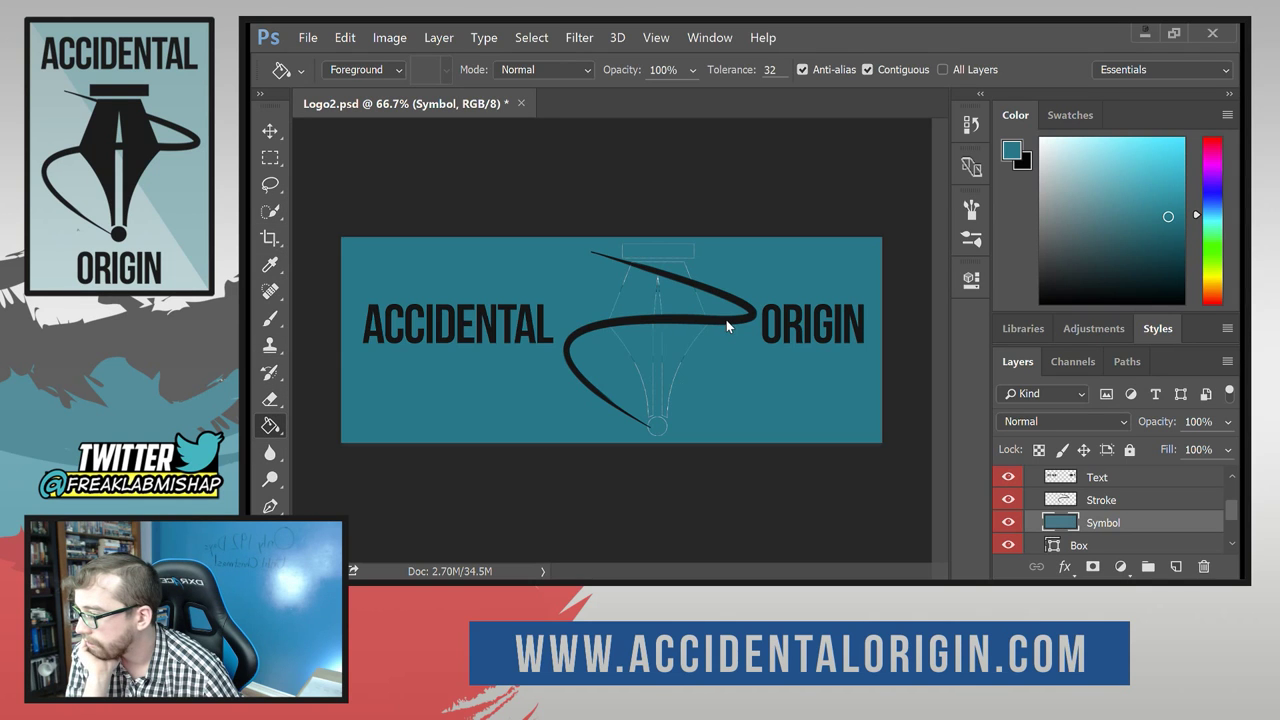
key("ctrl+z")
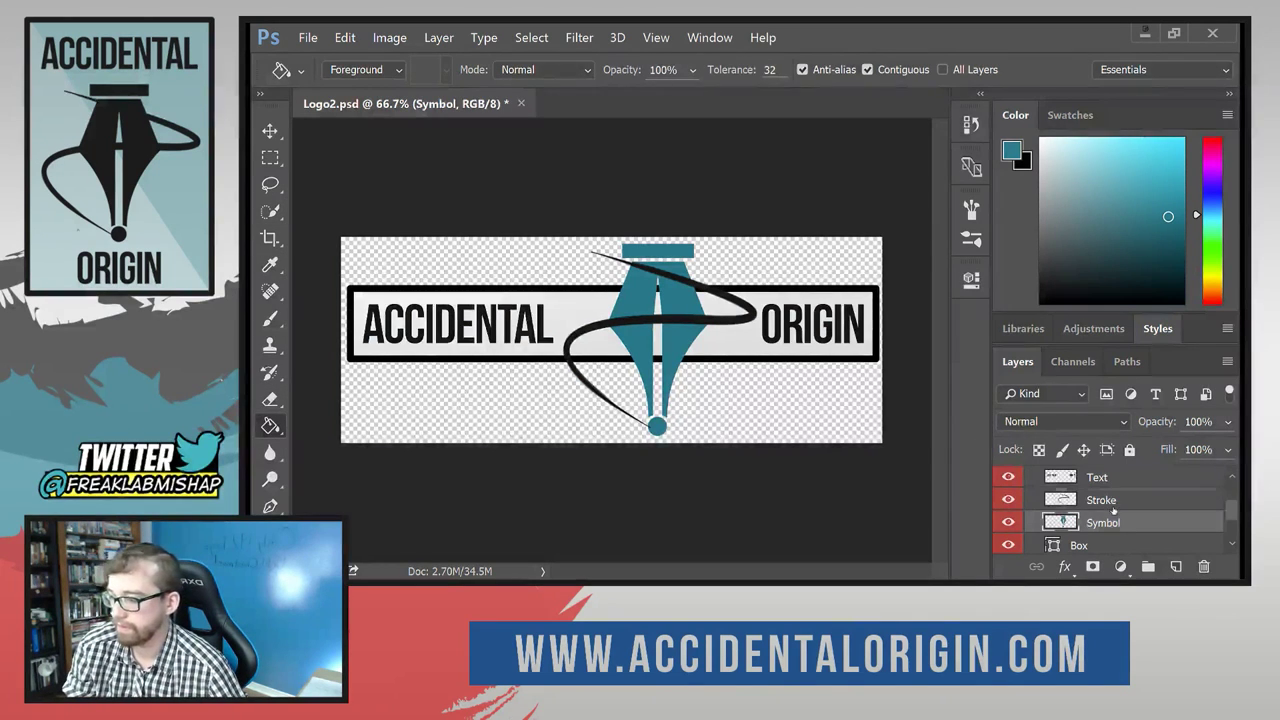
Try filling the swoosh on the Stroke layer with the sampled teal, and undo the fill.
left_click(1105, 501)
left_click(735, 323)
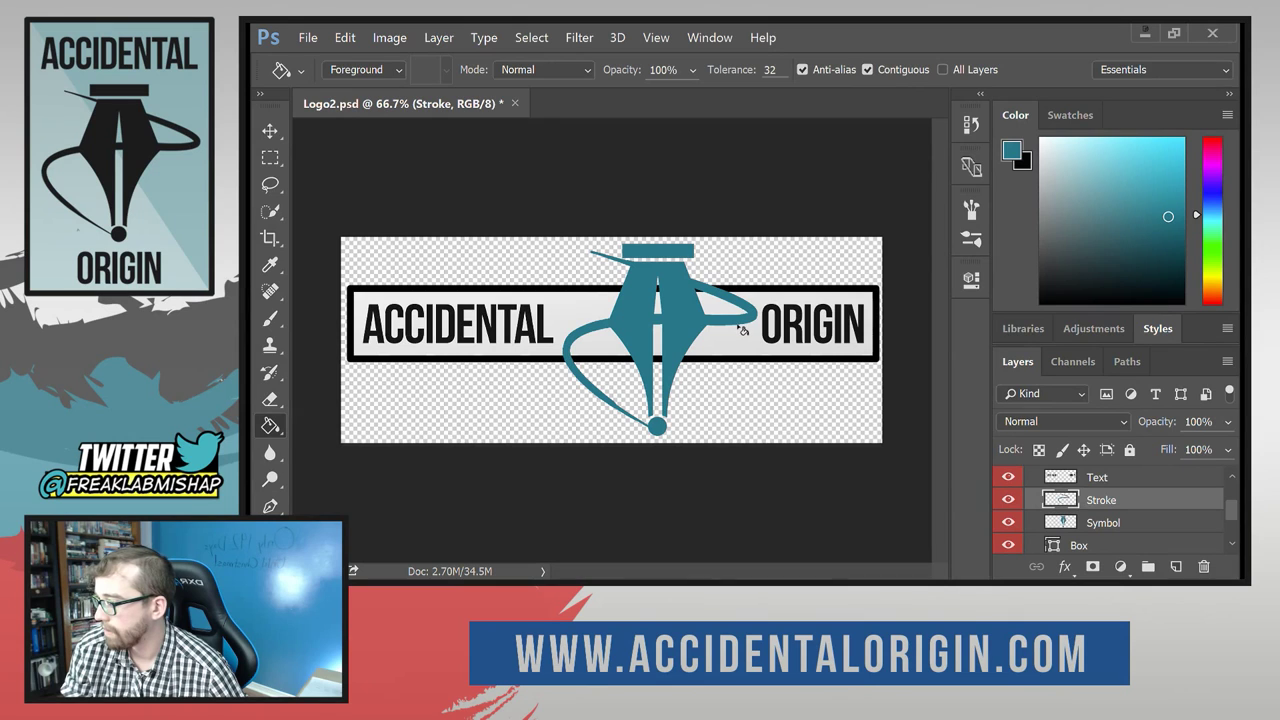
key("ctrl+z")
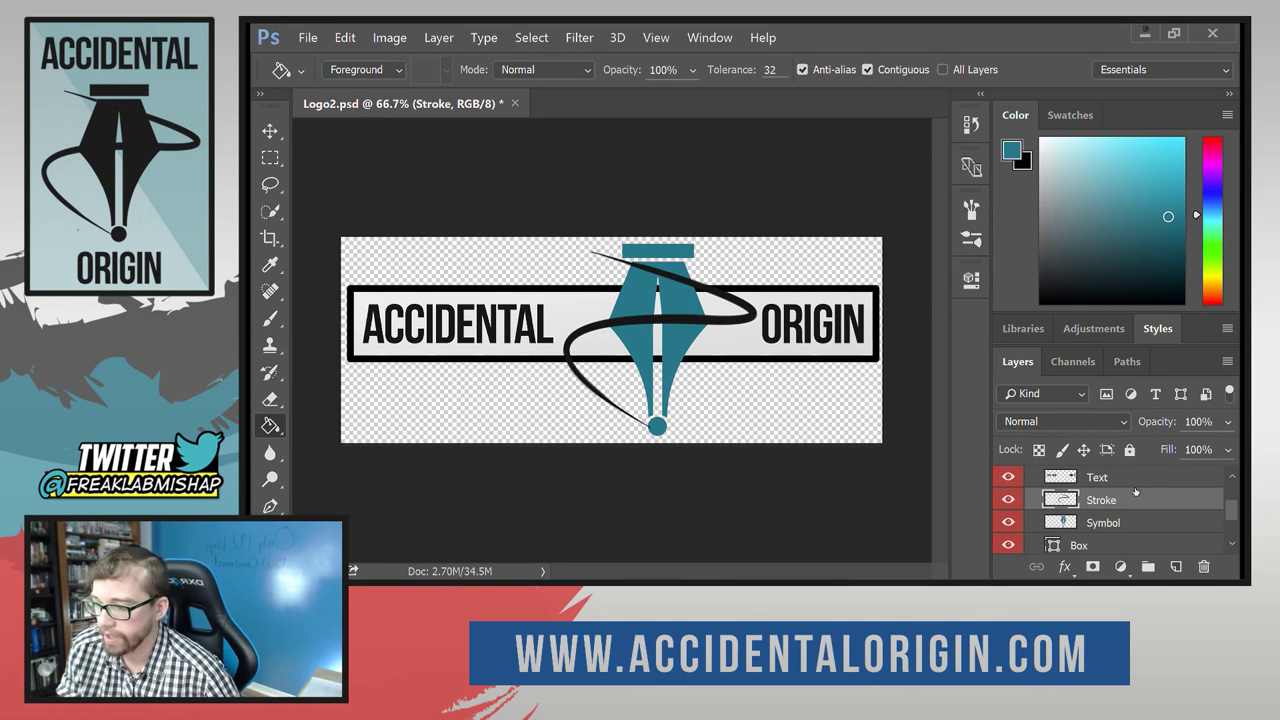
Apply a Color Balance adjustment to the Stroke layer with midtone levels of -100, +10 and +30.
left_click(389, 37)
mouse_move(457, 38)
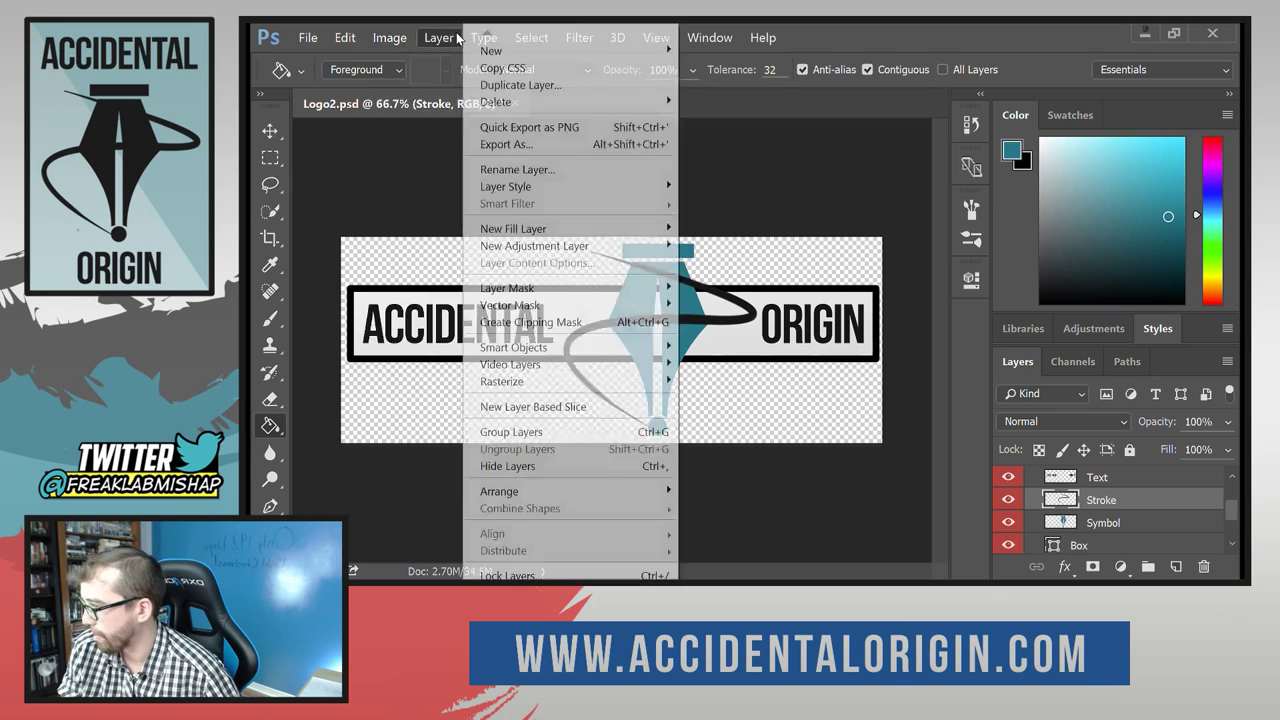
mouse_move(389, 37)
mouse_move(445, 66)
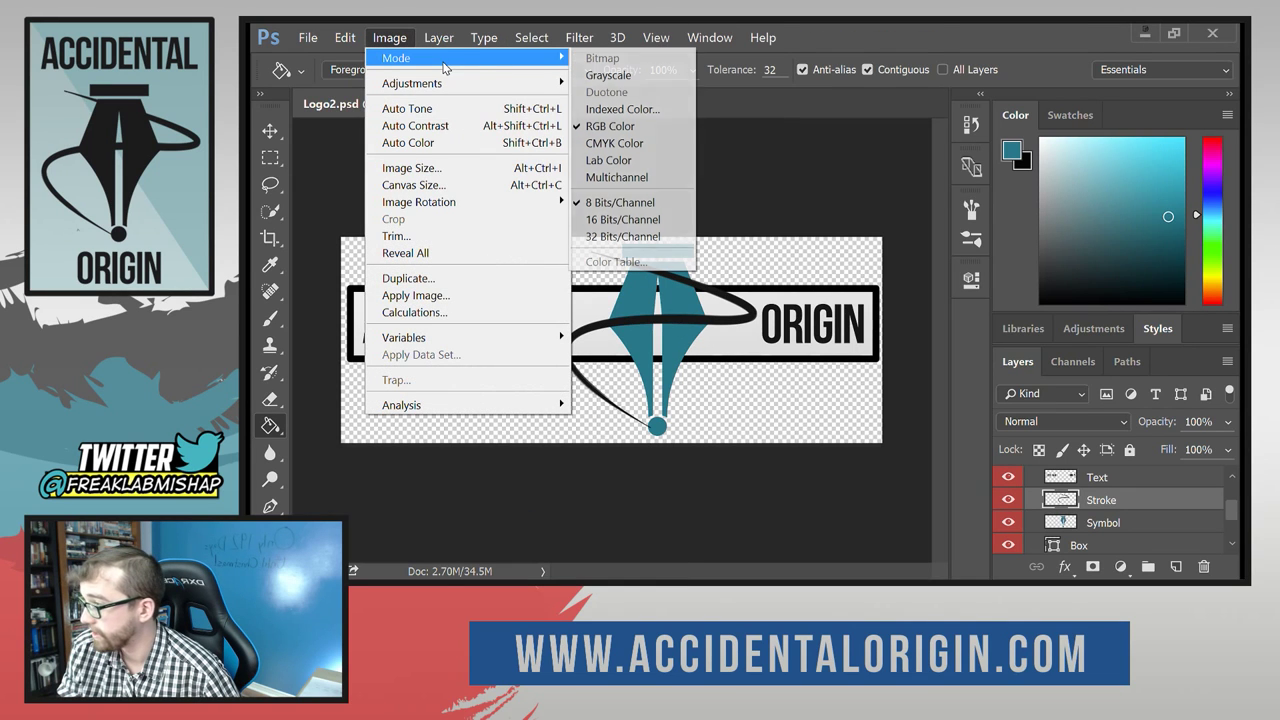
mouse_move(499, 86)
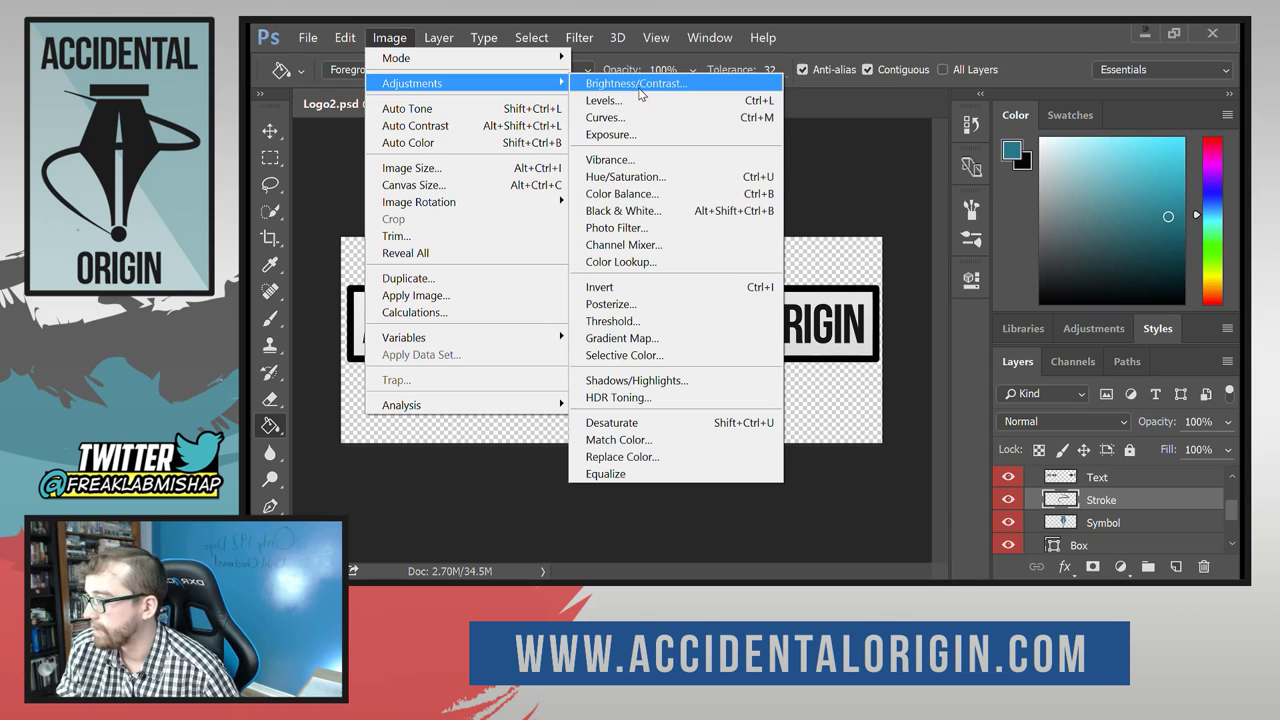
left_click(646, 197)
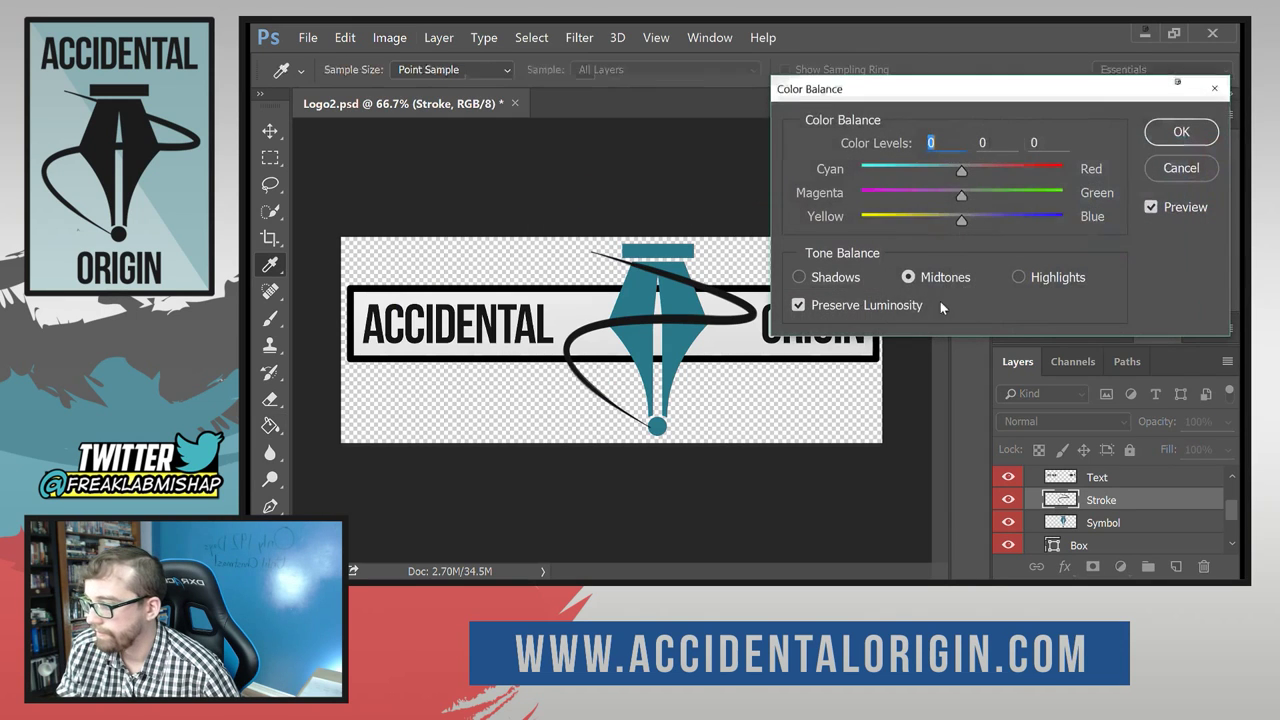
left_click_drag(958, 181, 862, 176)
left_click_drag(962, 226, 972, 198)
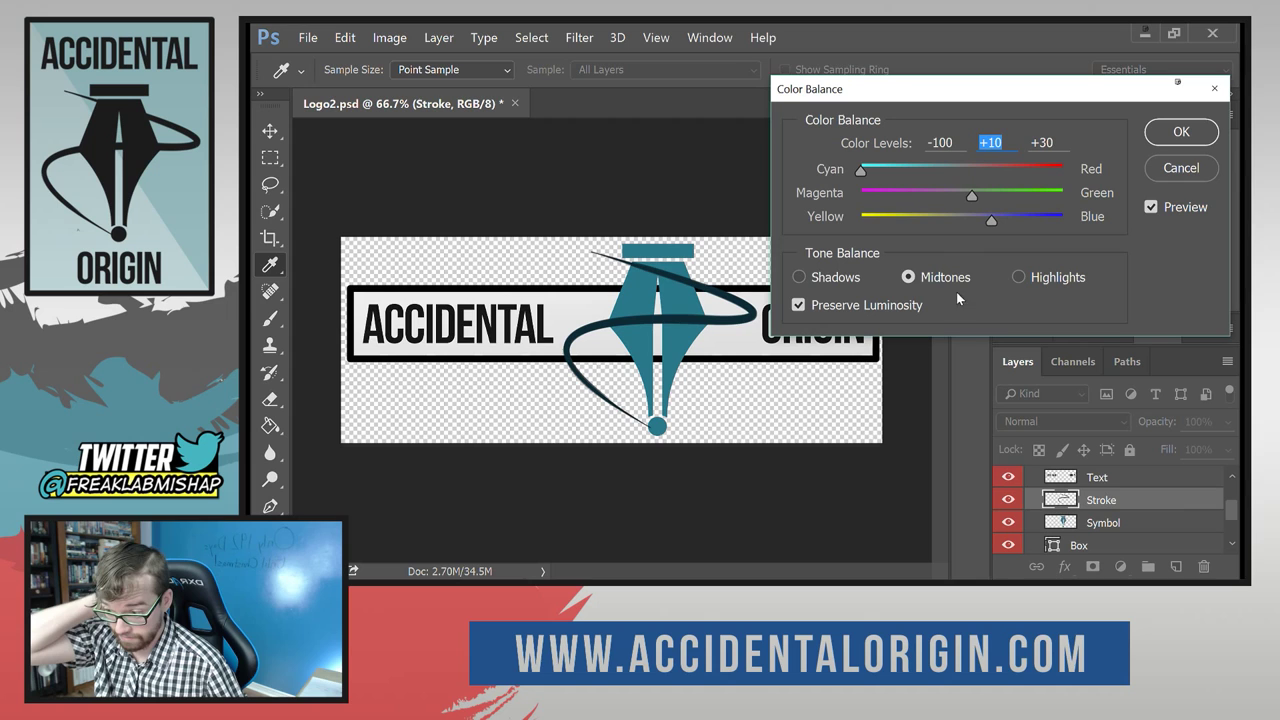
left_click(1130, 520)
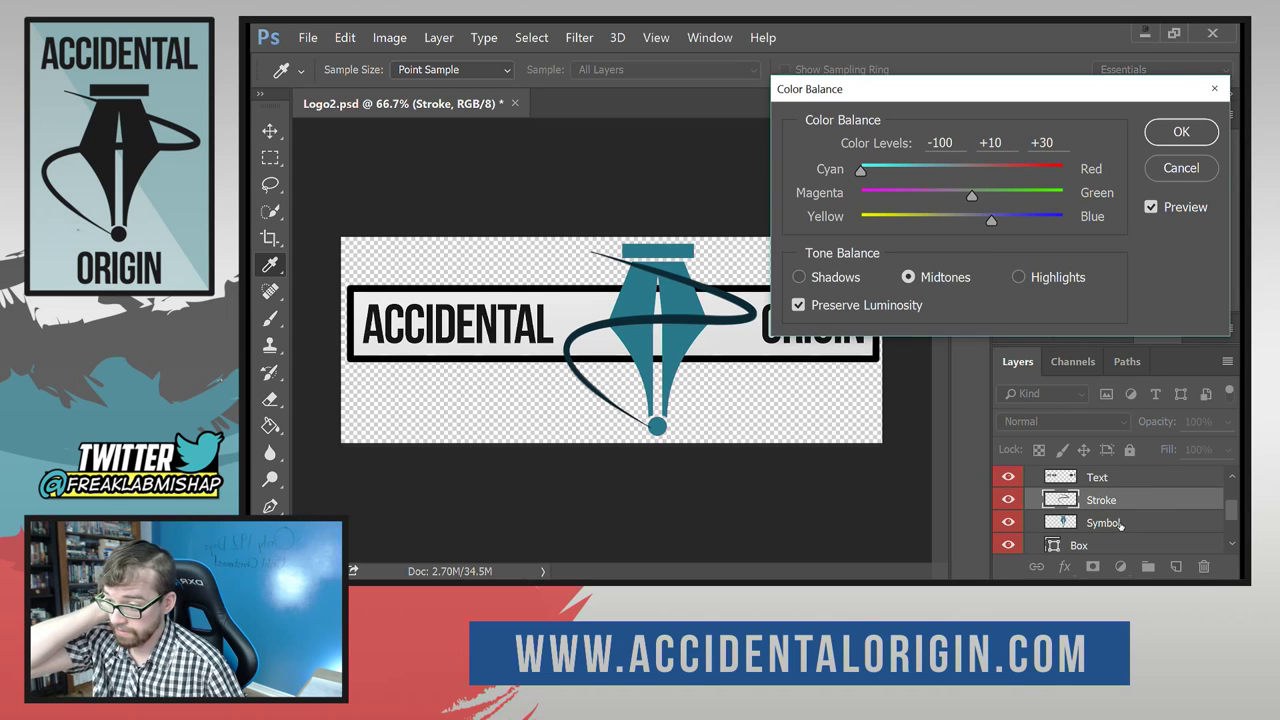
left_click(1181, 132)
left_click(1075, 521)
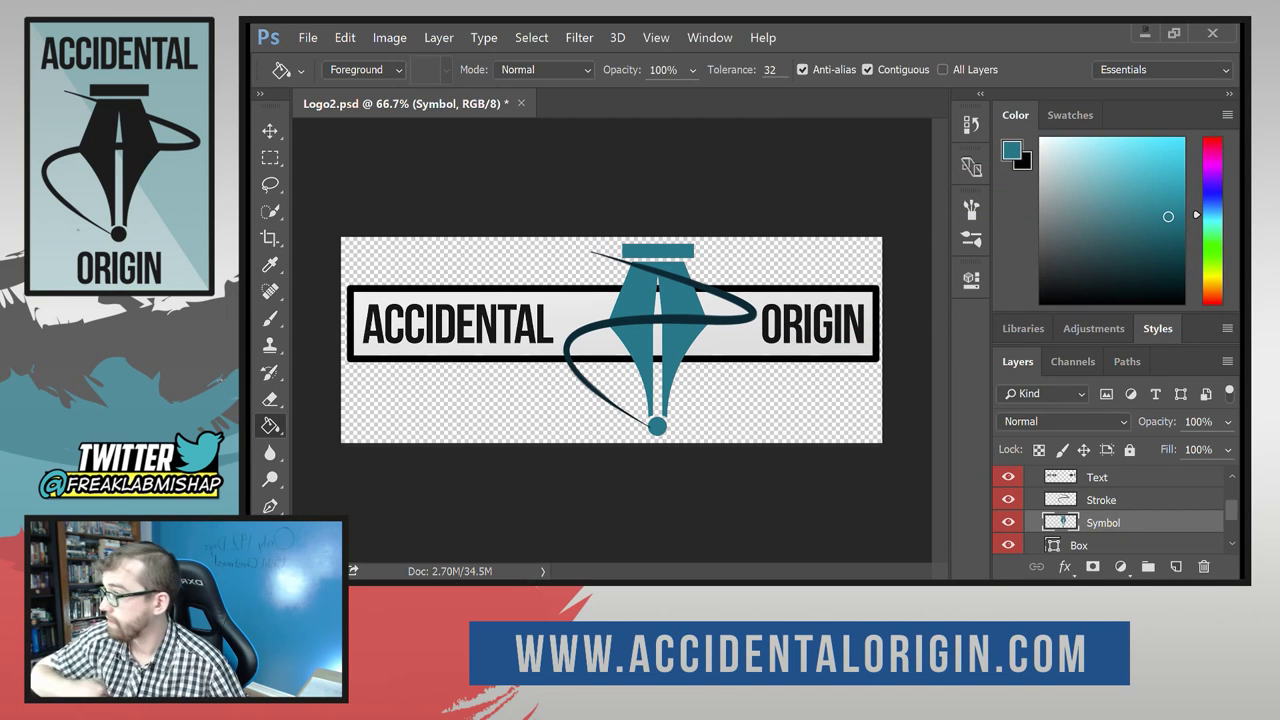
left_click(389, 37)
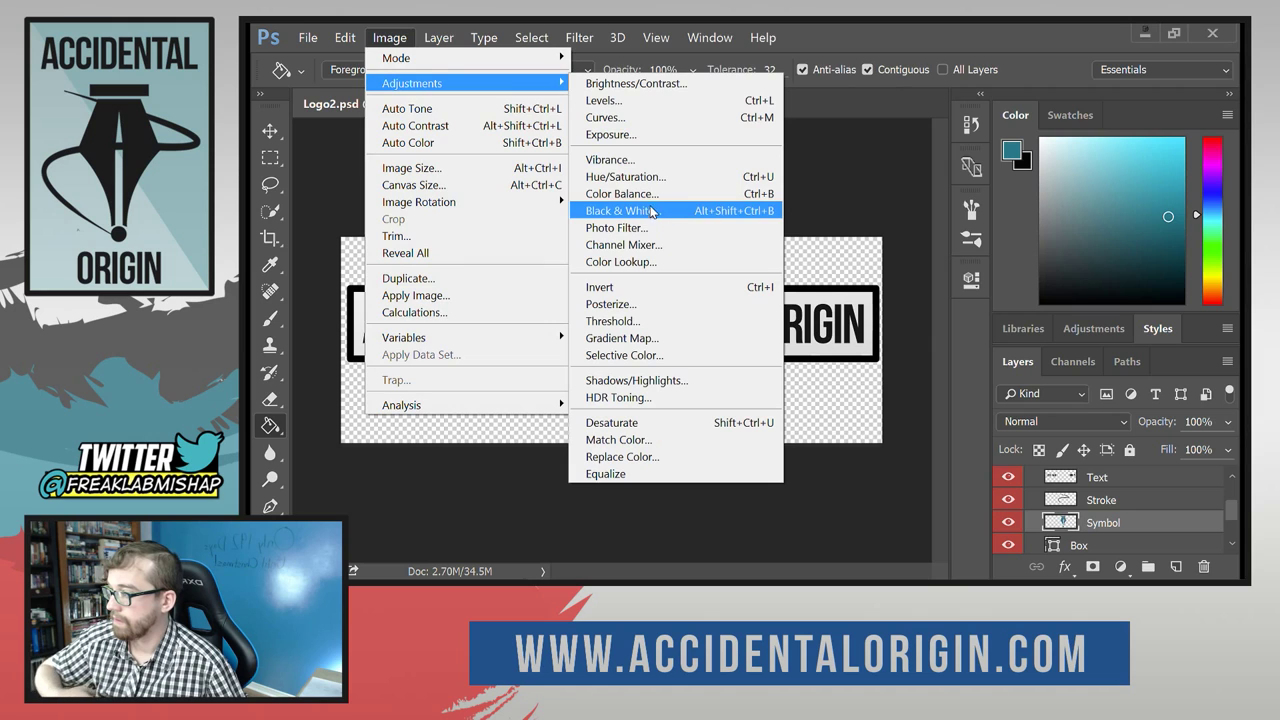
left_click(648, 195)
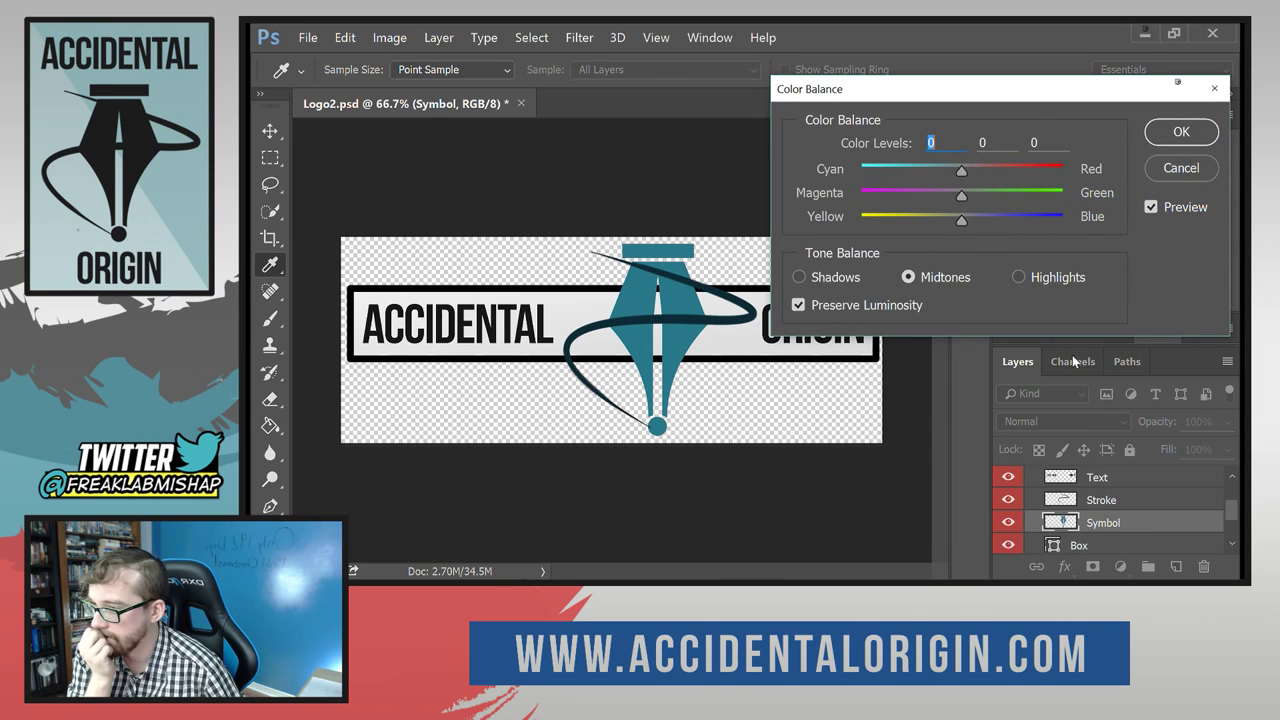
left_click(1180, 168)
key("g")
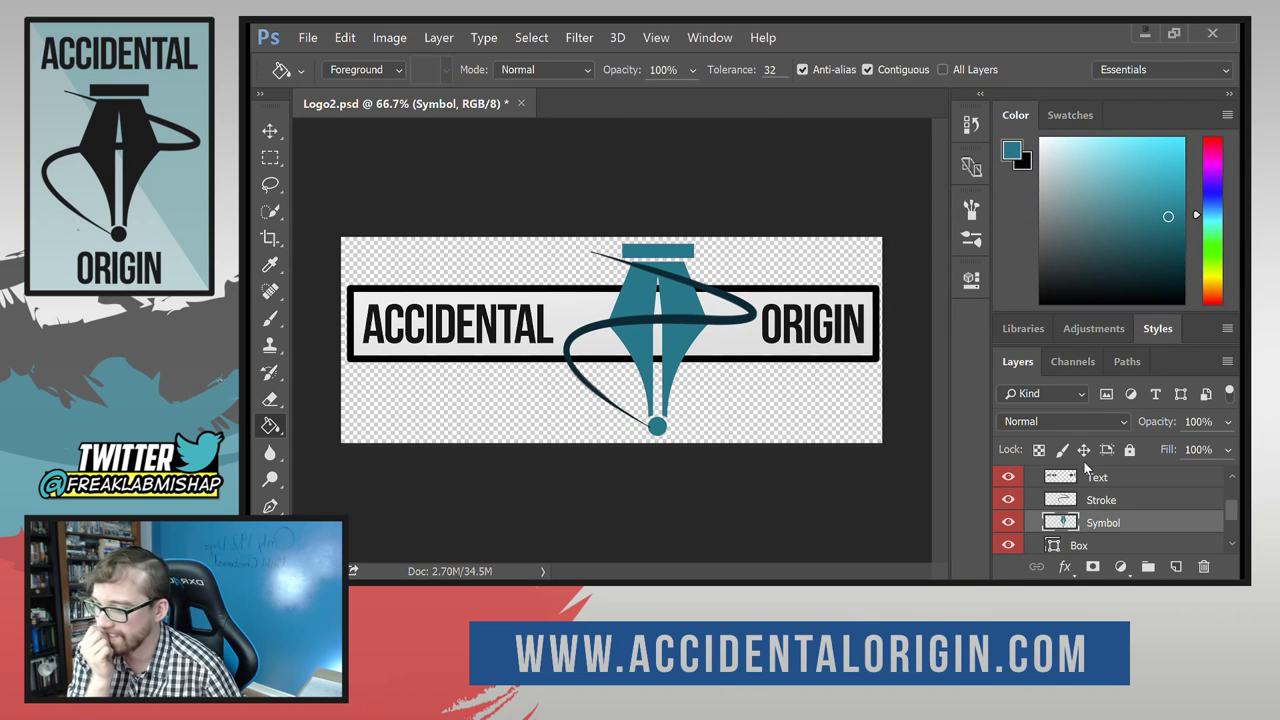
left_click(1122, 503)
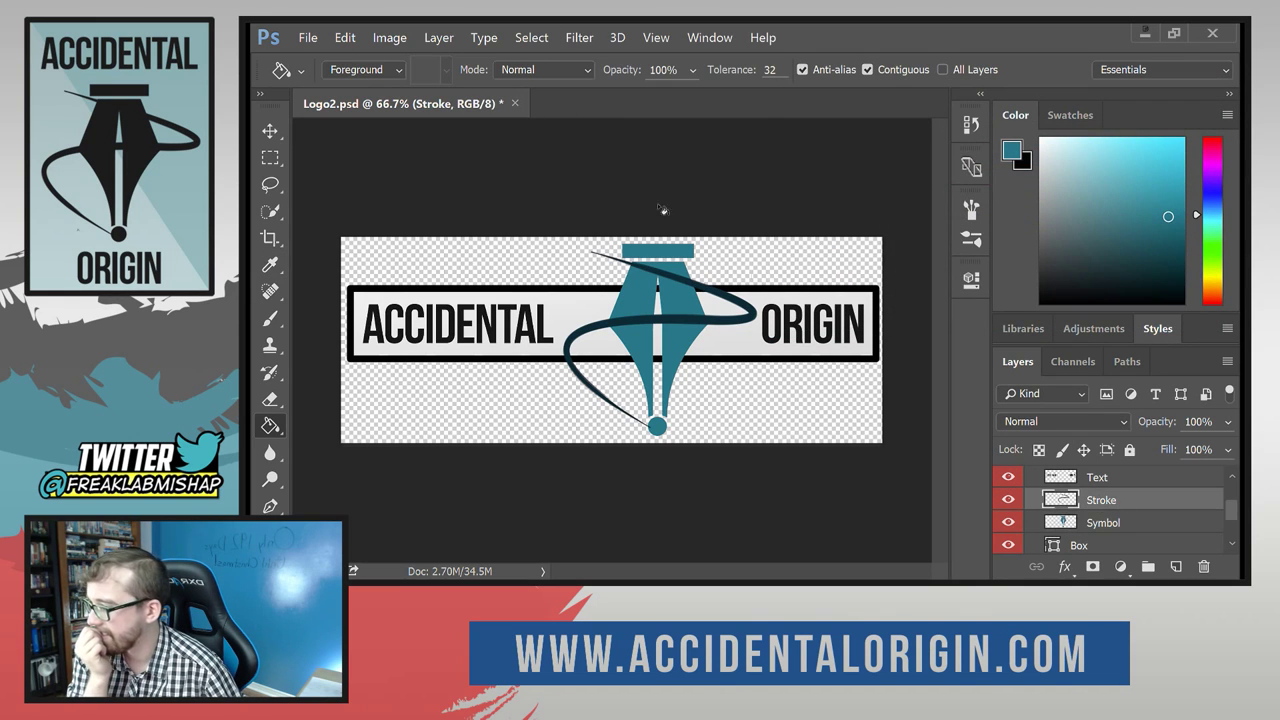
left_click(440, 38)
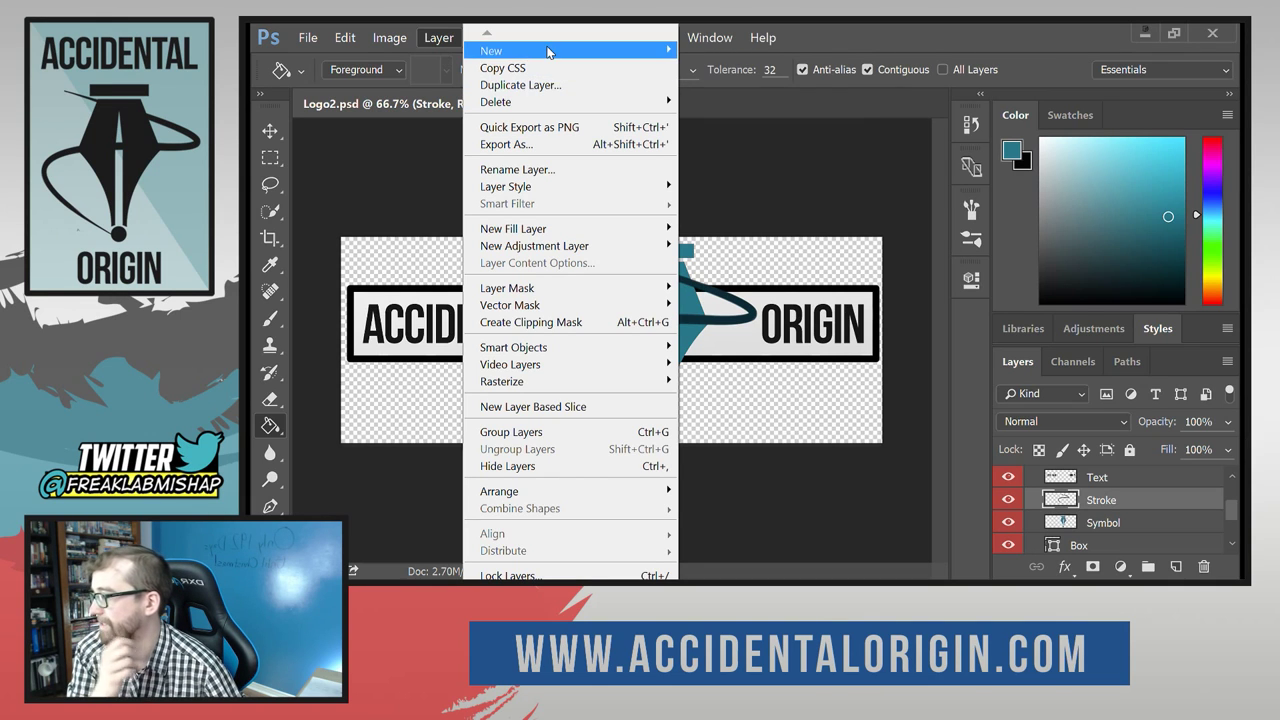
mouse_move(403, 40)
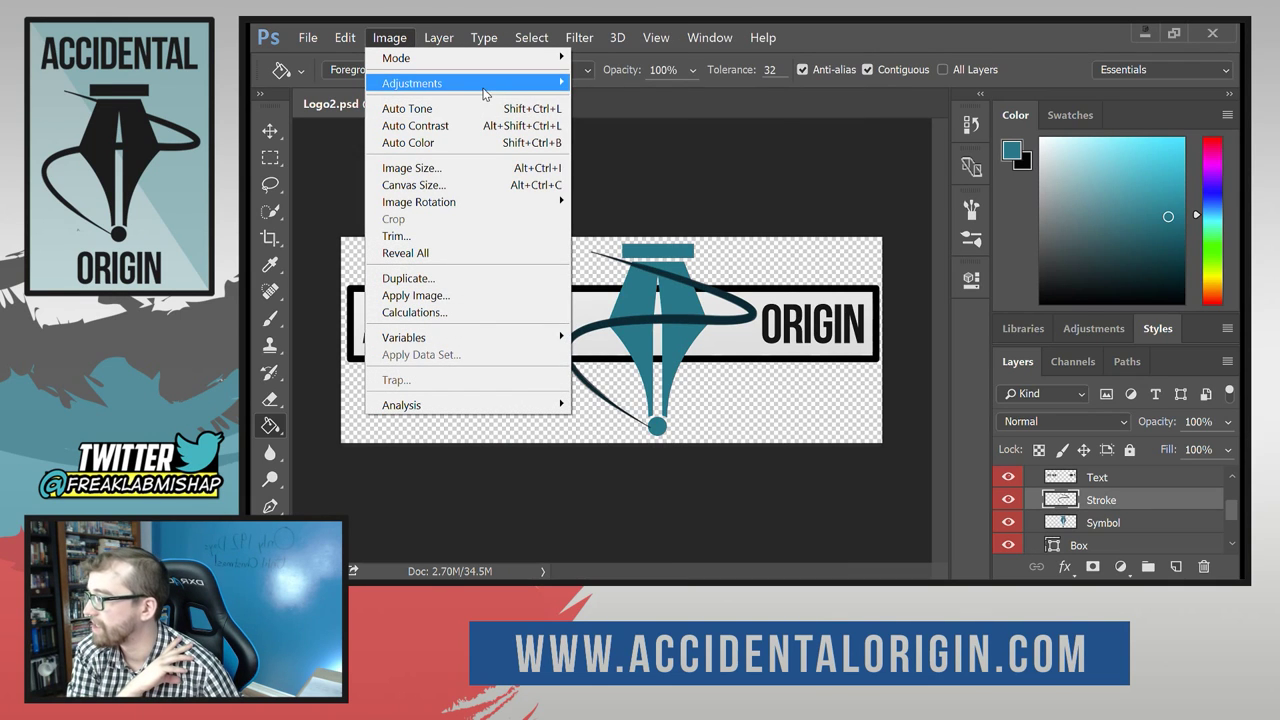
mouse_move(482, 88)
left_click(630, 101)
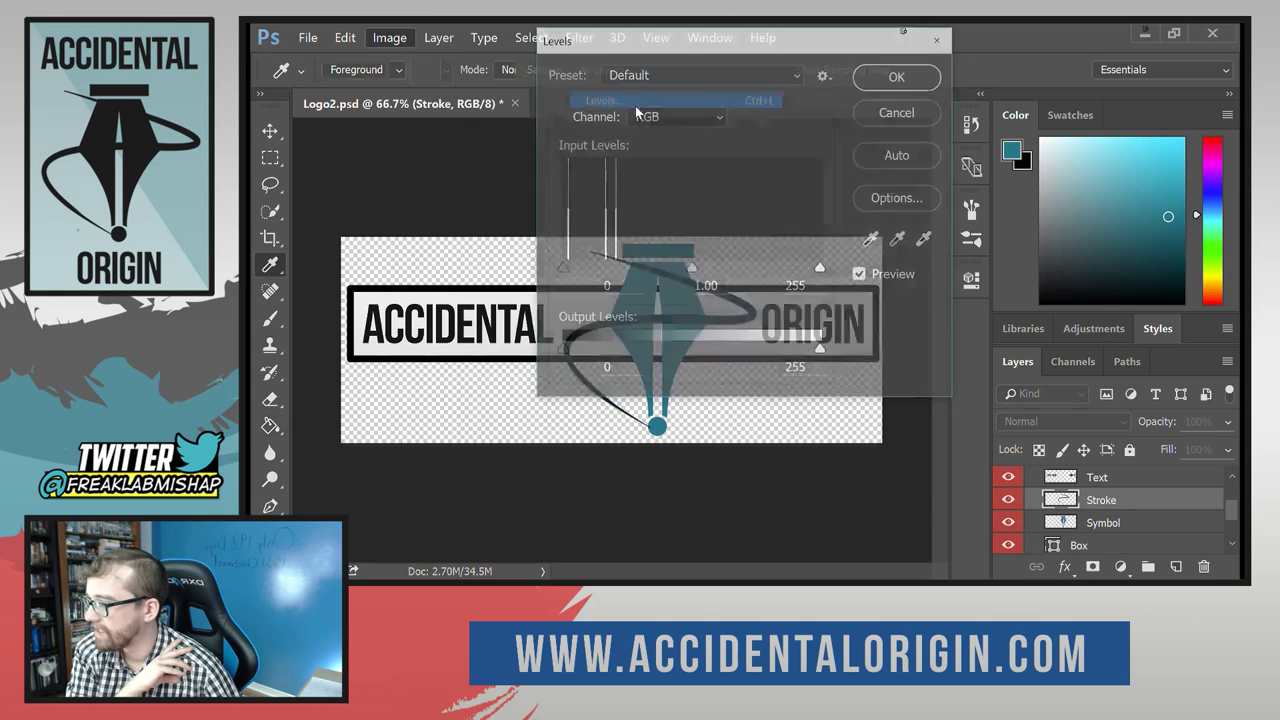
left_click(912, 116)
Brighten the Stroke layer with a Brightness/Contrast adjustment until the swoosh is close to the emblem's teal.
left_click(389, 37)
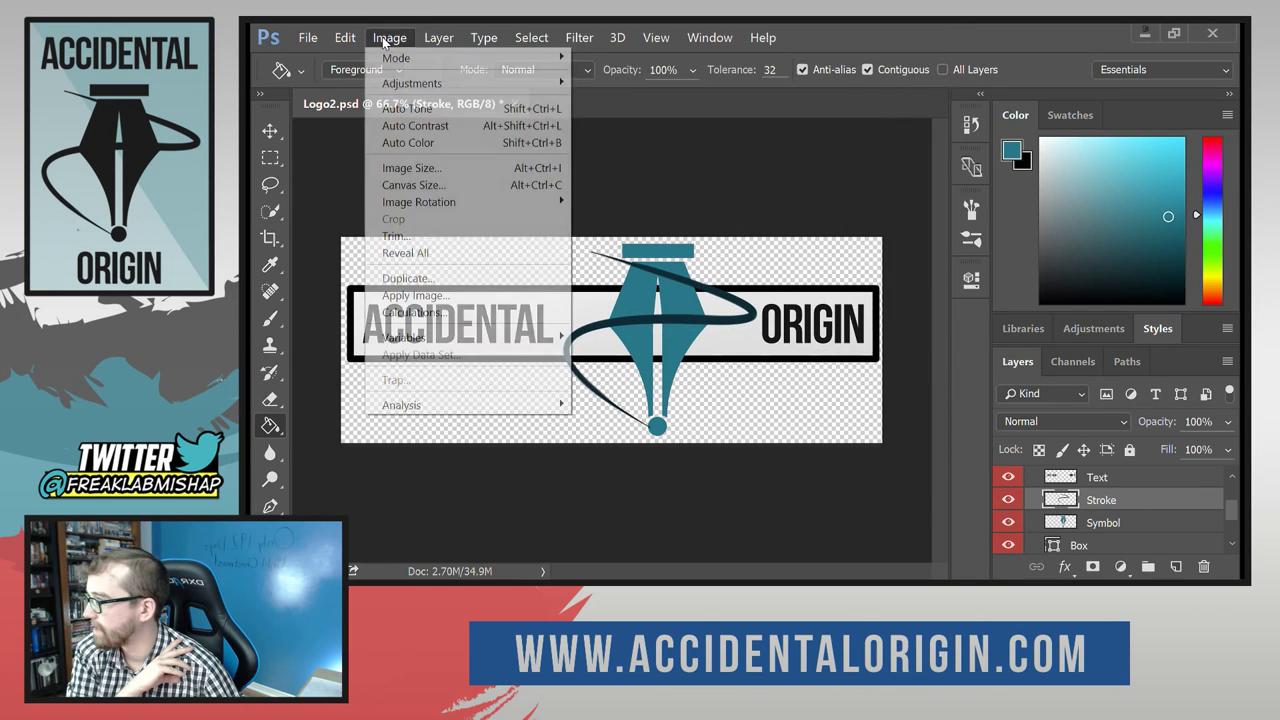
mouse_move(508, 83)
left_click(634, 84)
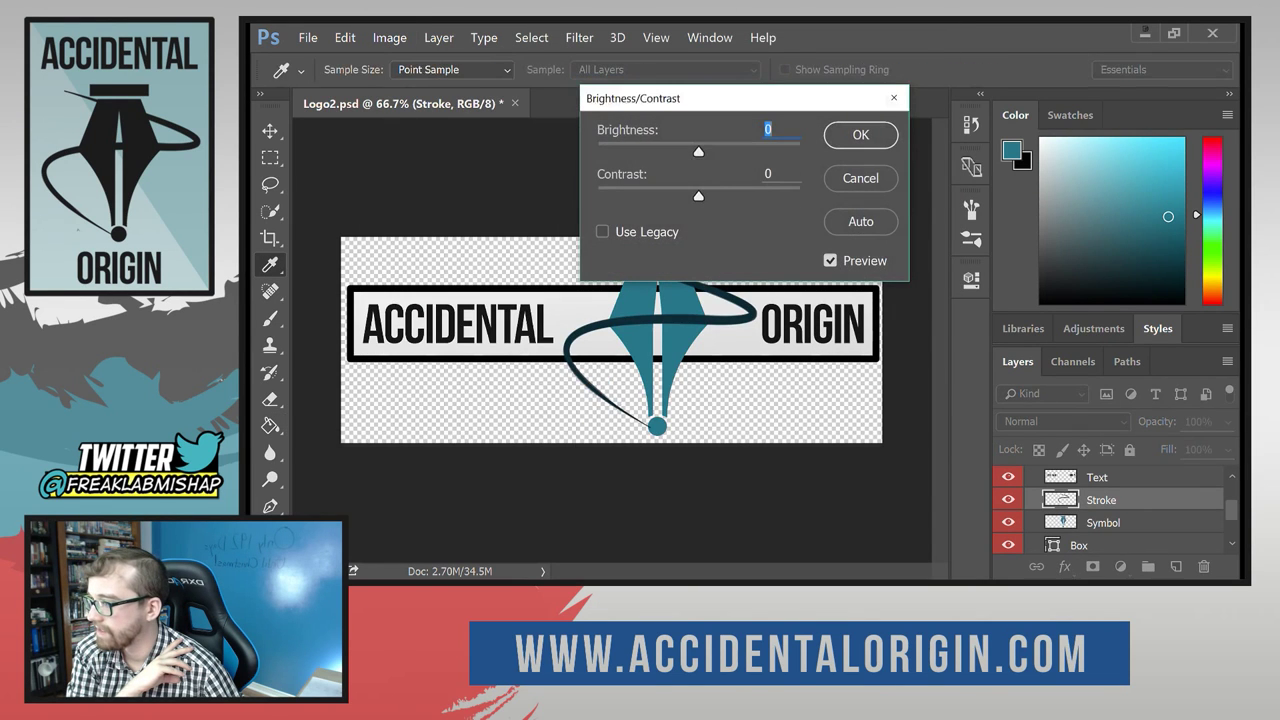
left_click(861, 135)
key("g")
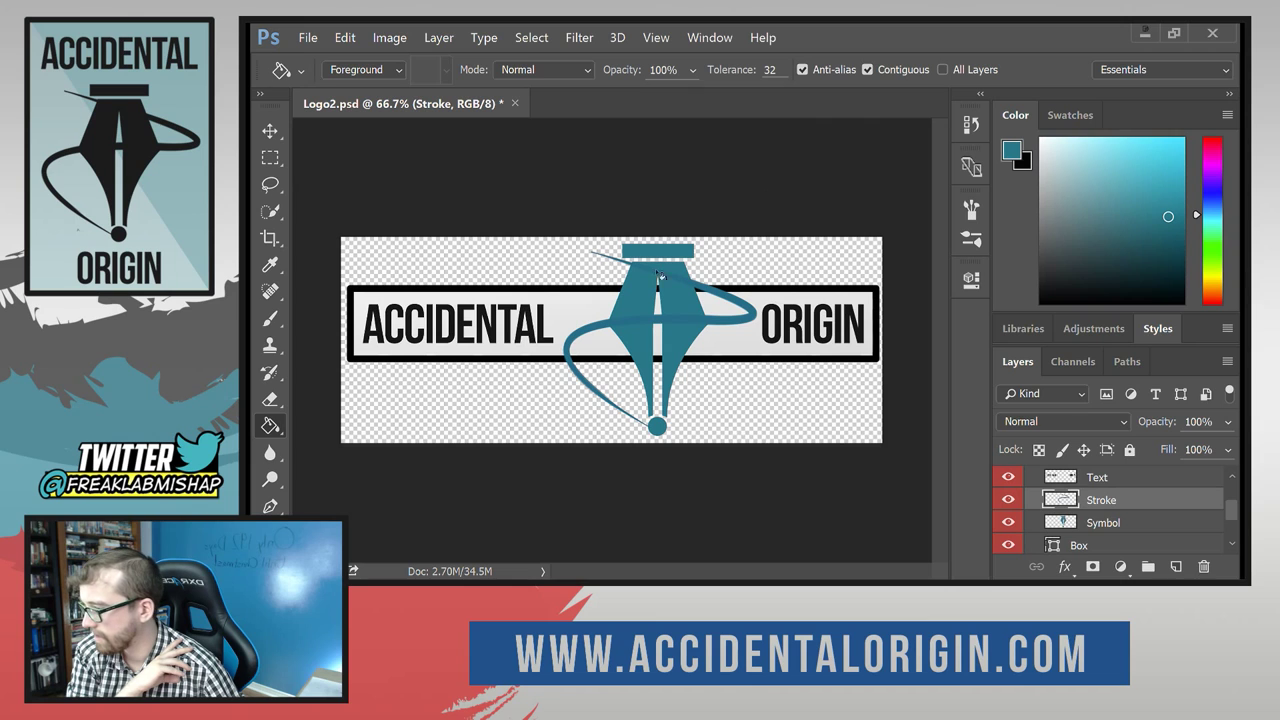
Apply a Color Balance adjustment to the Stroke layer with midtone levels of -24, +10 and 0.
left_click(389, 37)
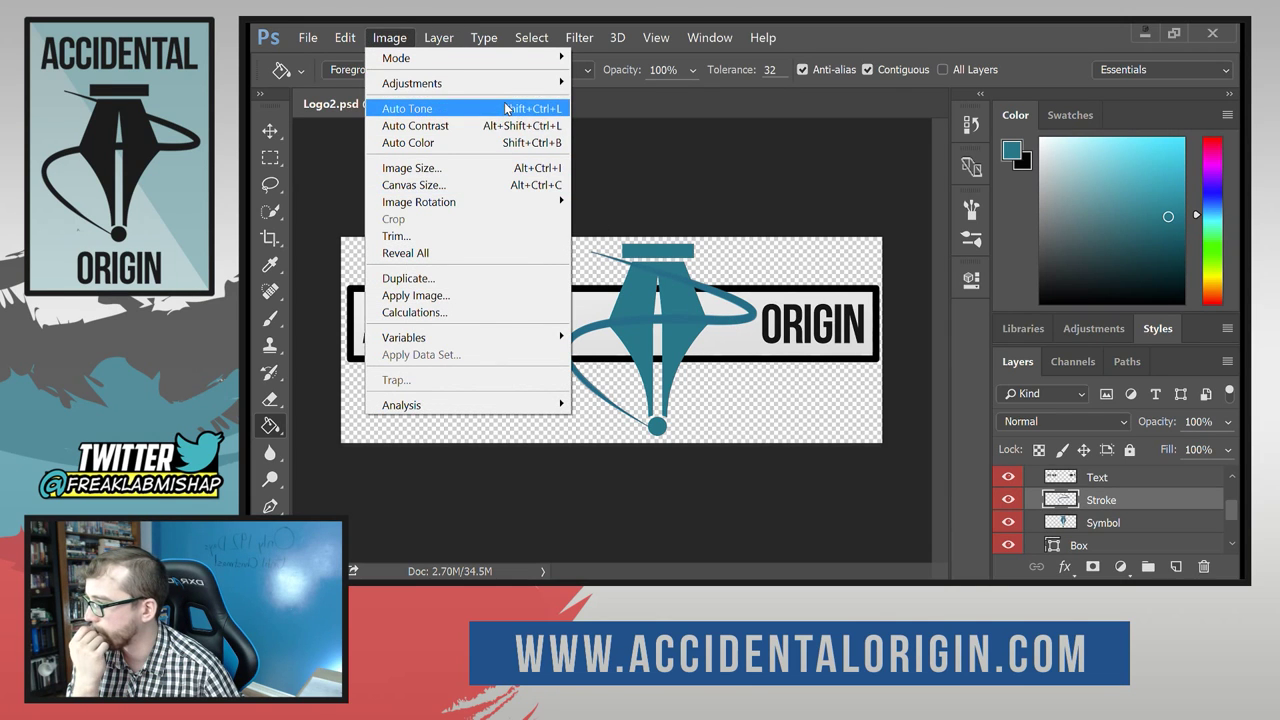
mouse_move(510, 84)
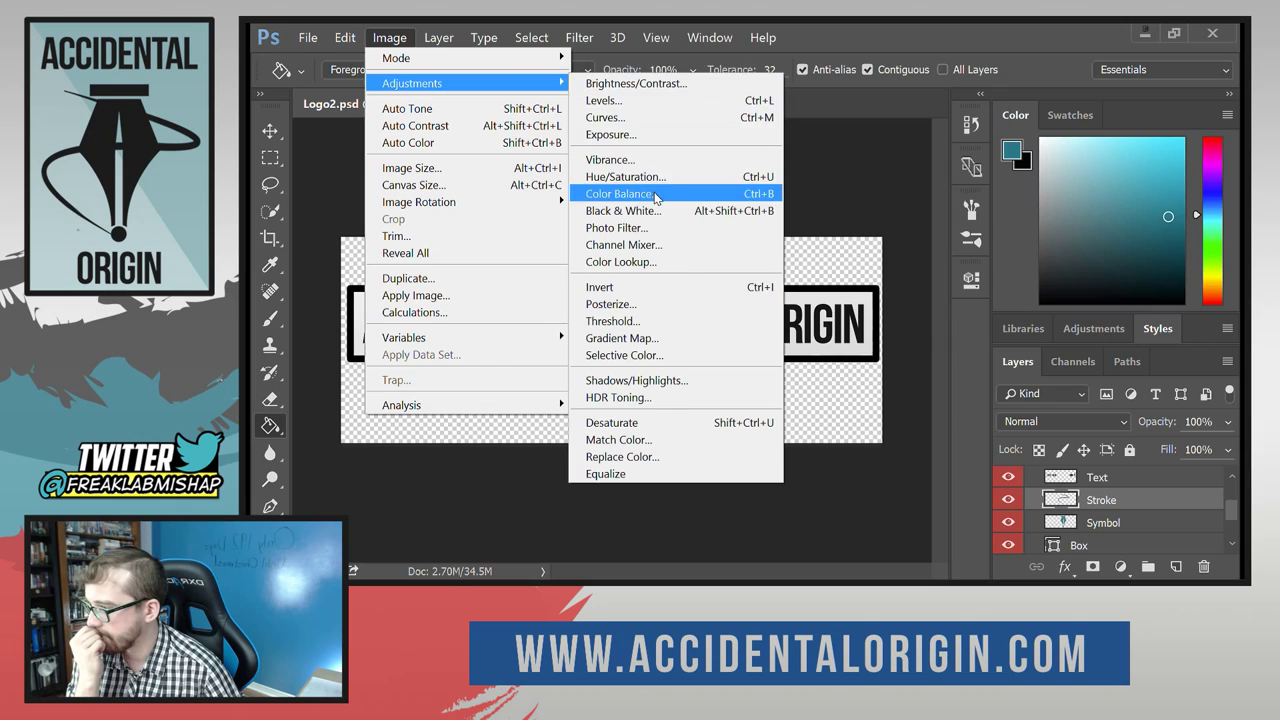
left_click(620, 193)
mouse_move(961, 195)
left_mouse_down()
mouse_move(905, 199)
mouse_move(998, 200)
mouse_move(972, 201)
left_mouse_up()
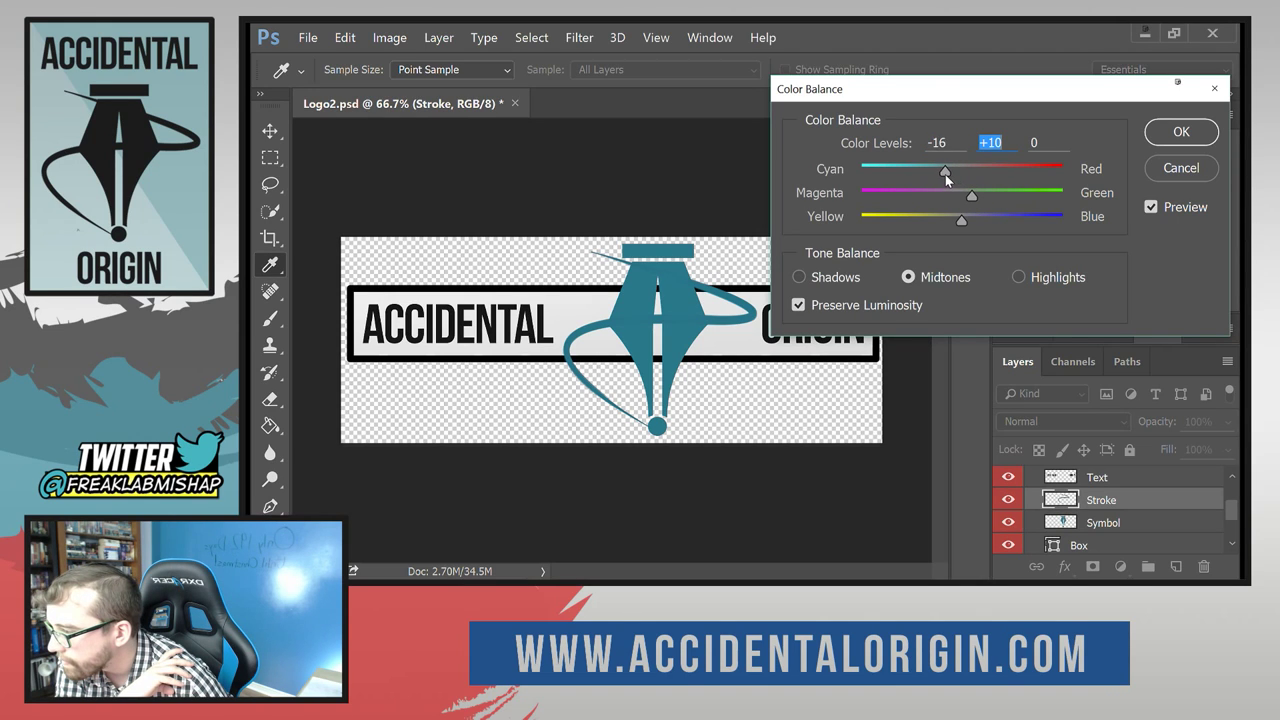
left_click_drag(937, 175, 903, 176)
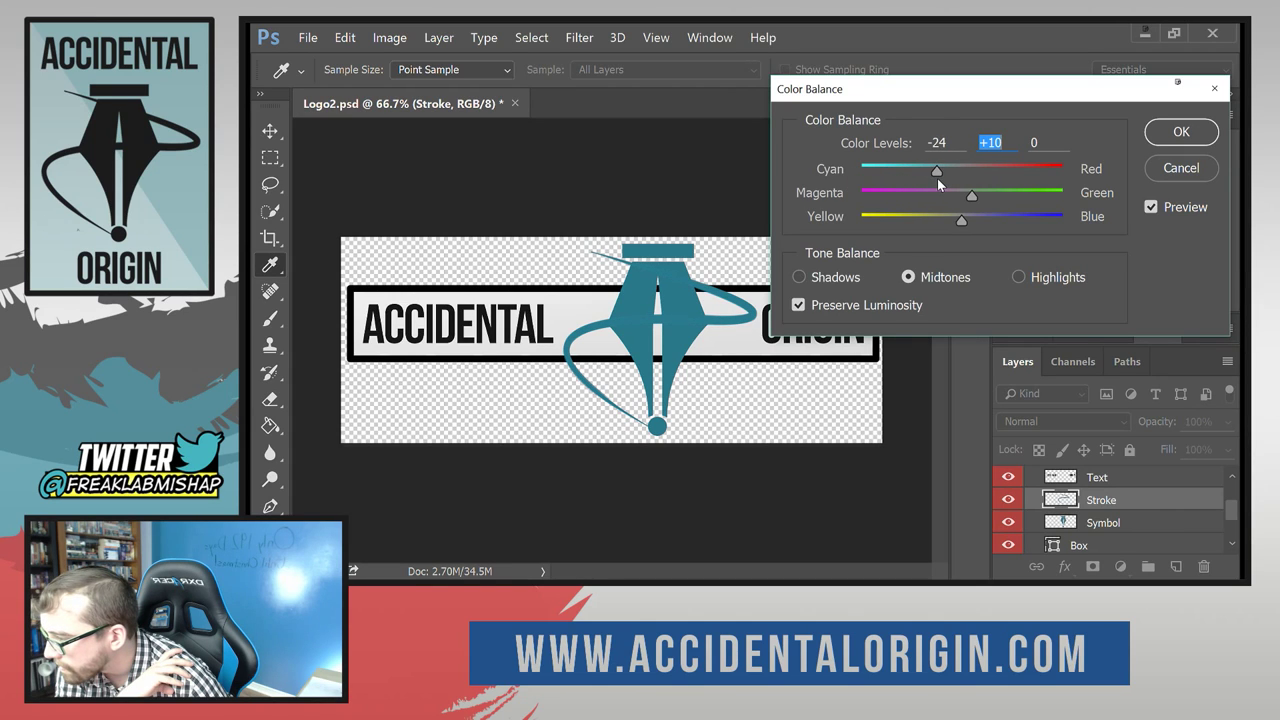
left_click(936, 176)
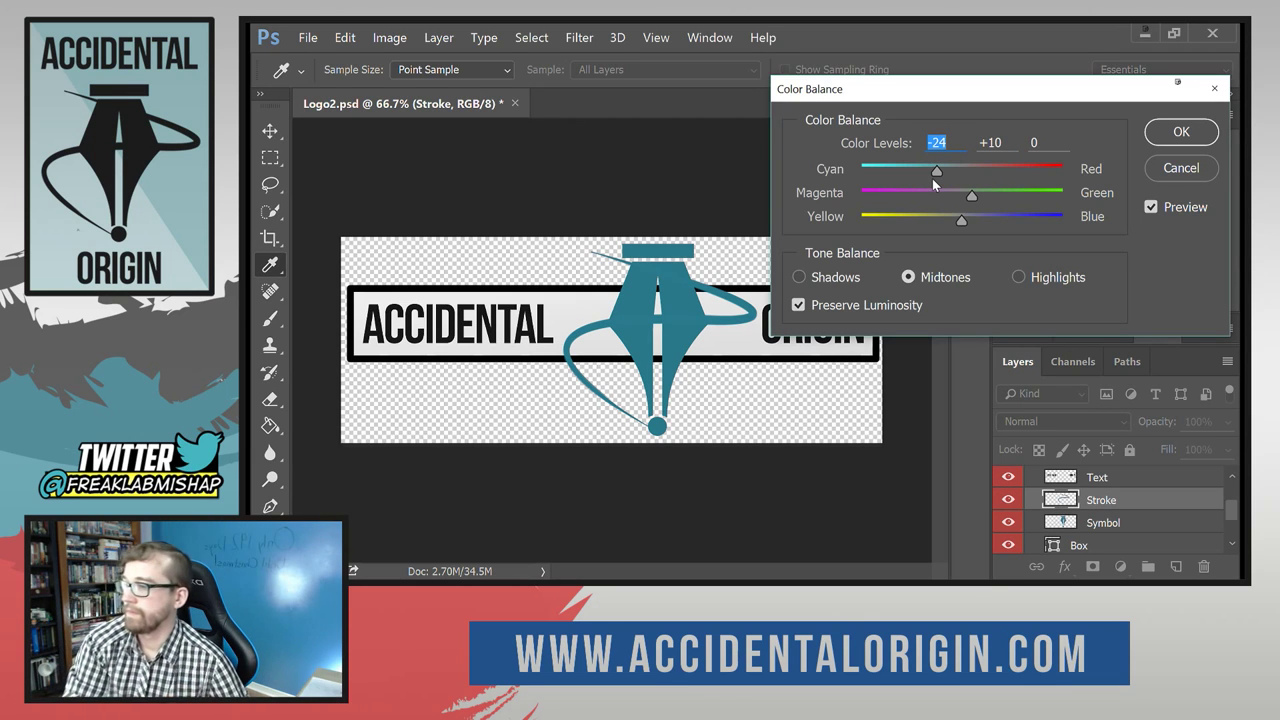
left_click(1172, 137)
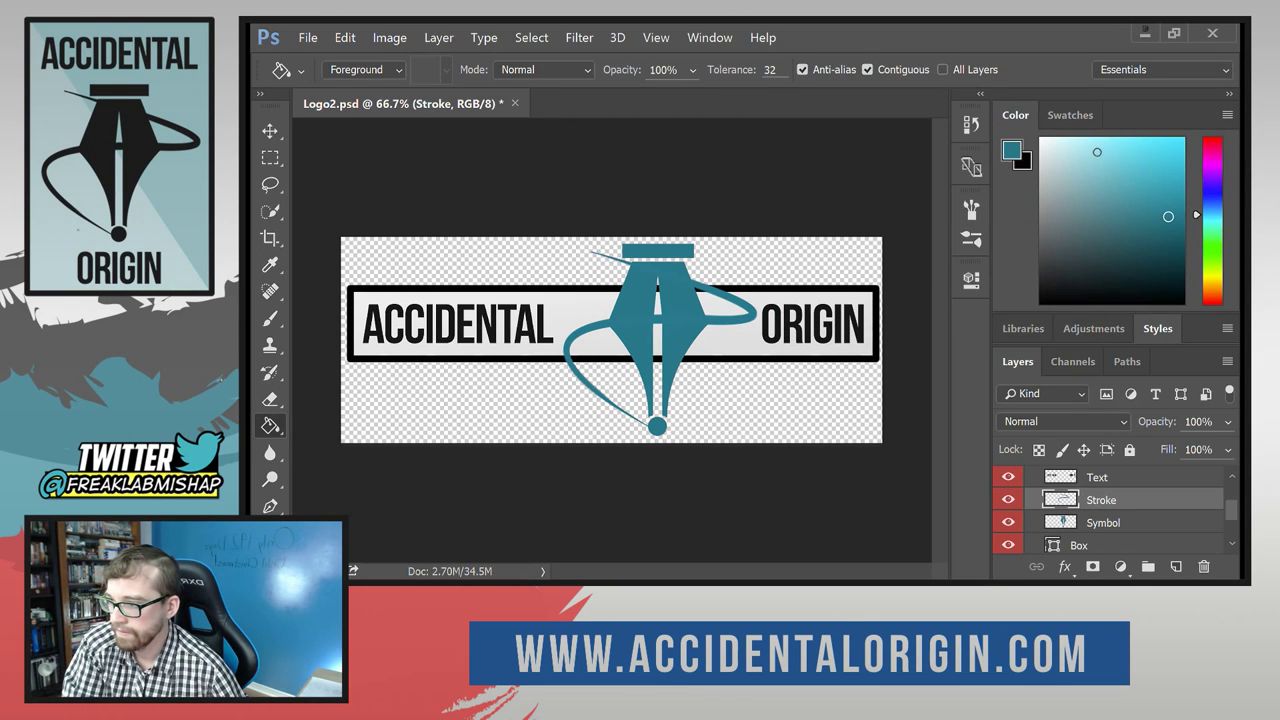
key("i")
left_click(1012, 149)
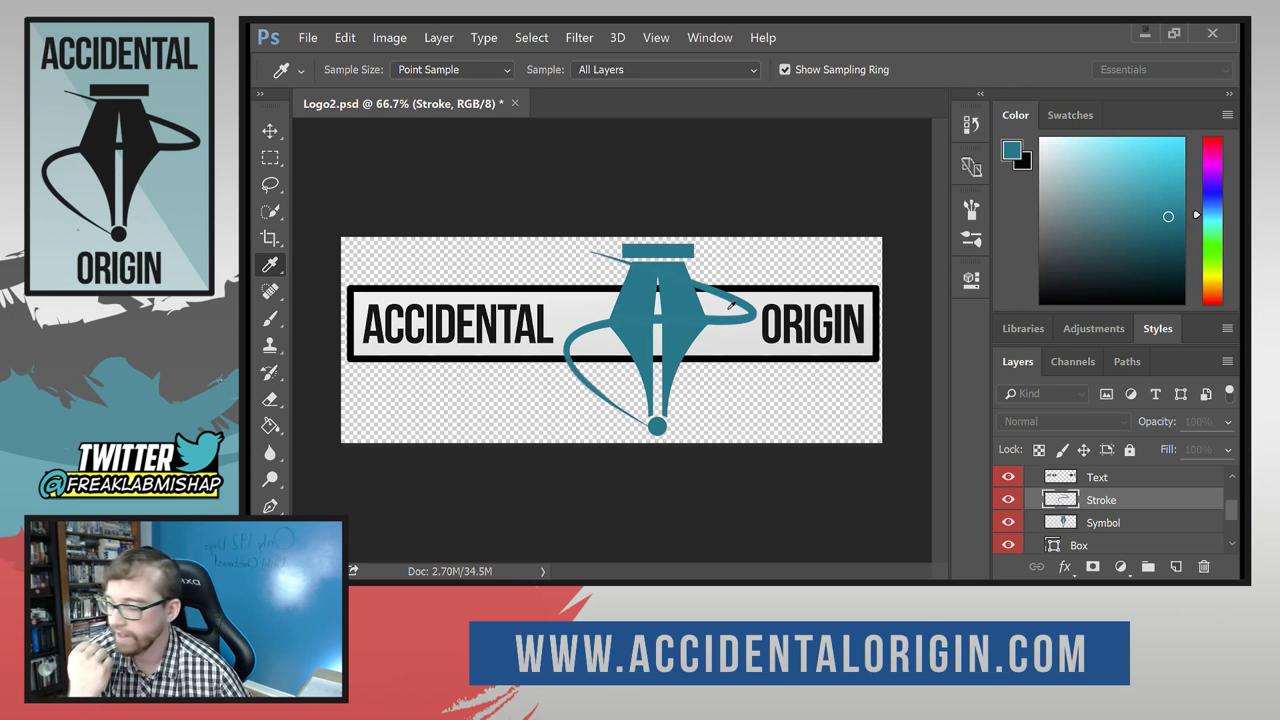
left_click(386, 38)
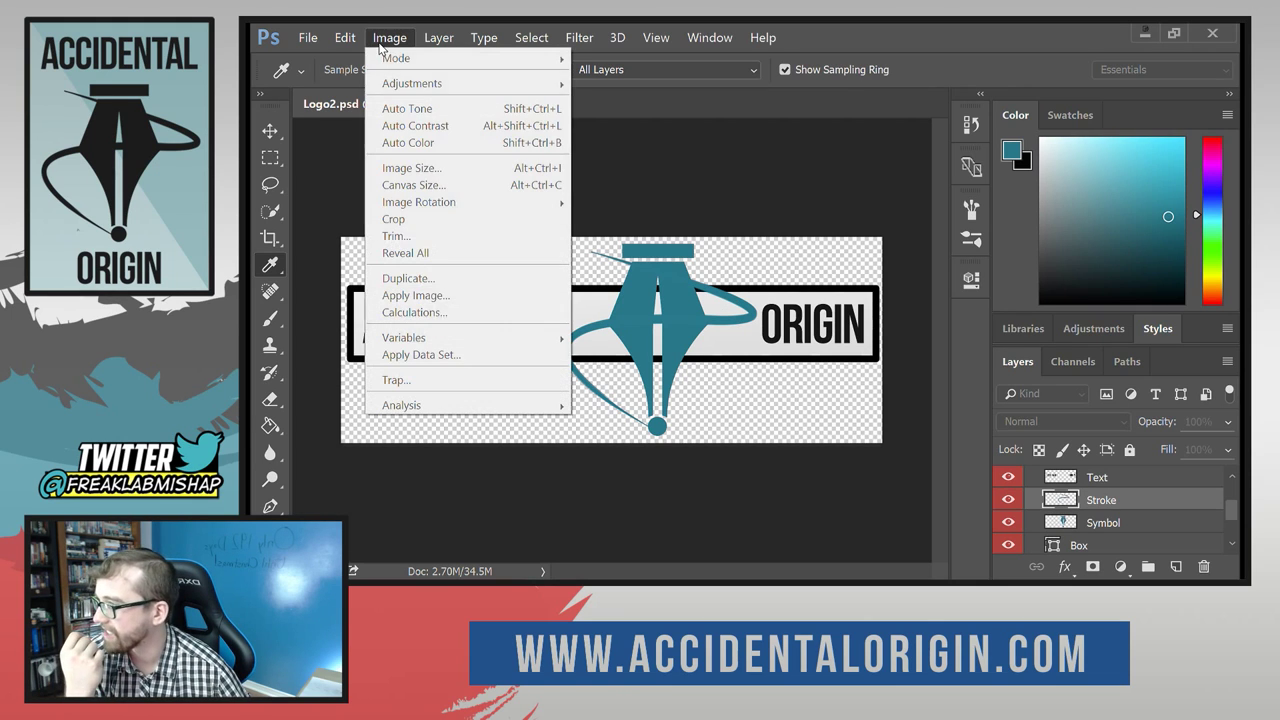
mouse_move(350, 40)
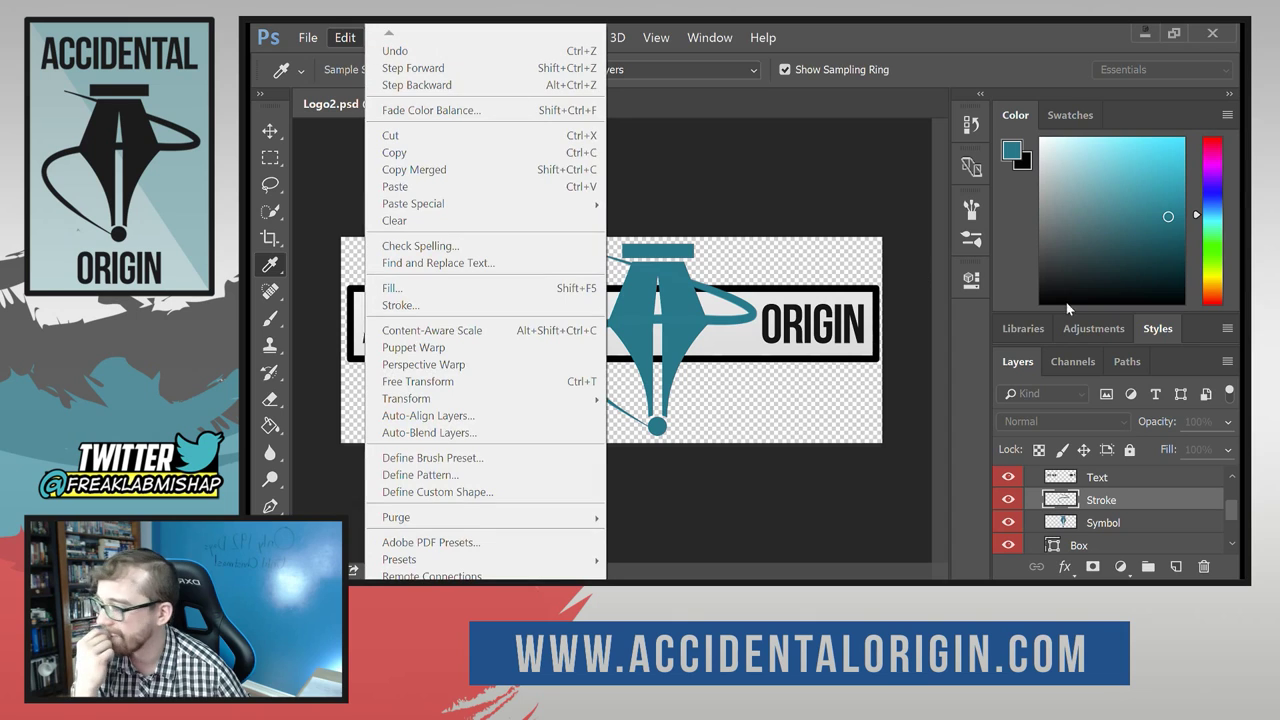
left_click(1108, 505)
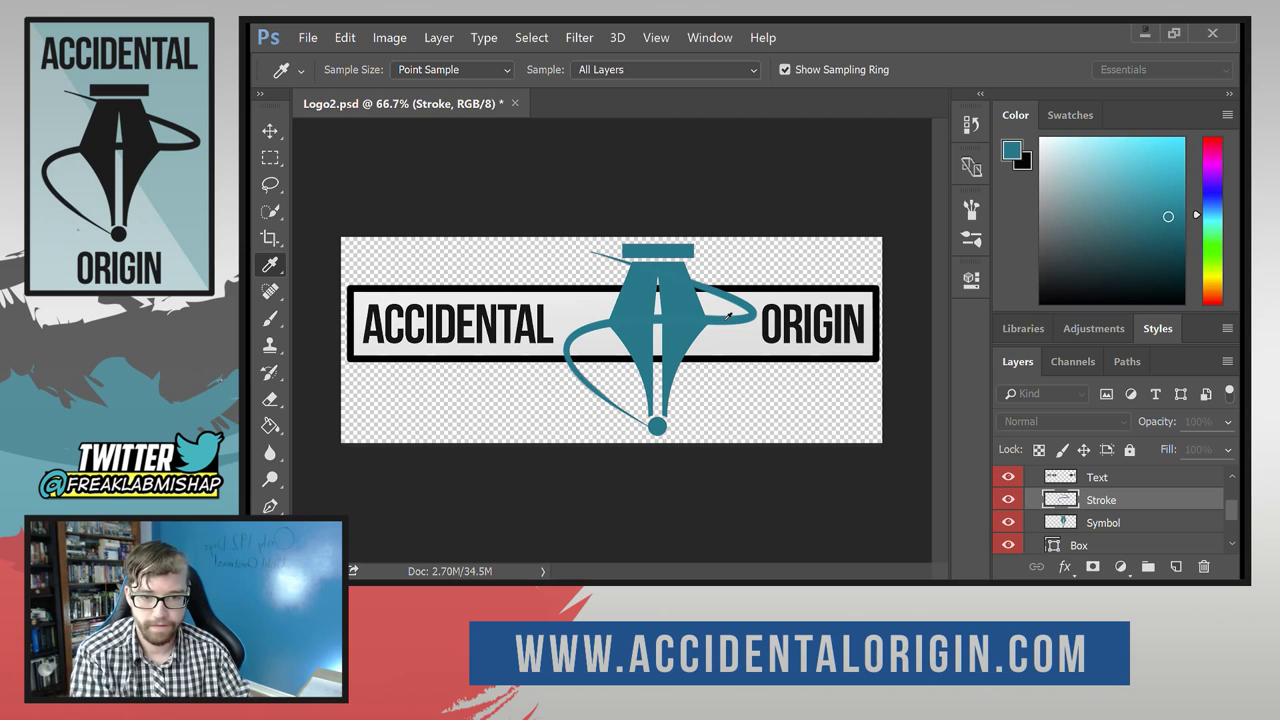
left_click(440, 38)
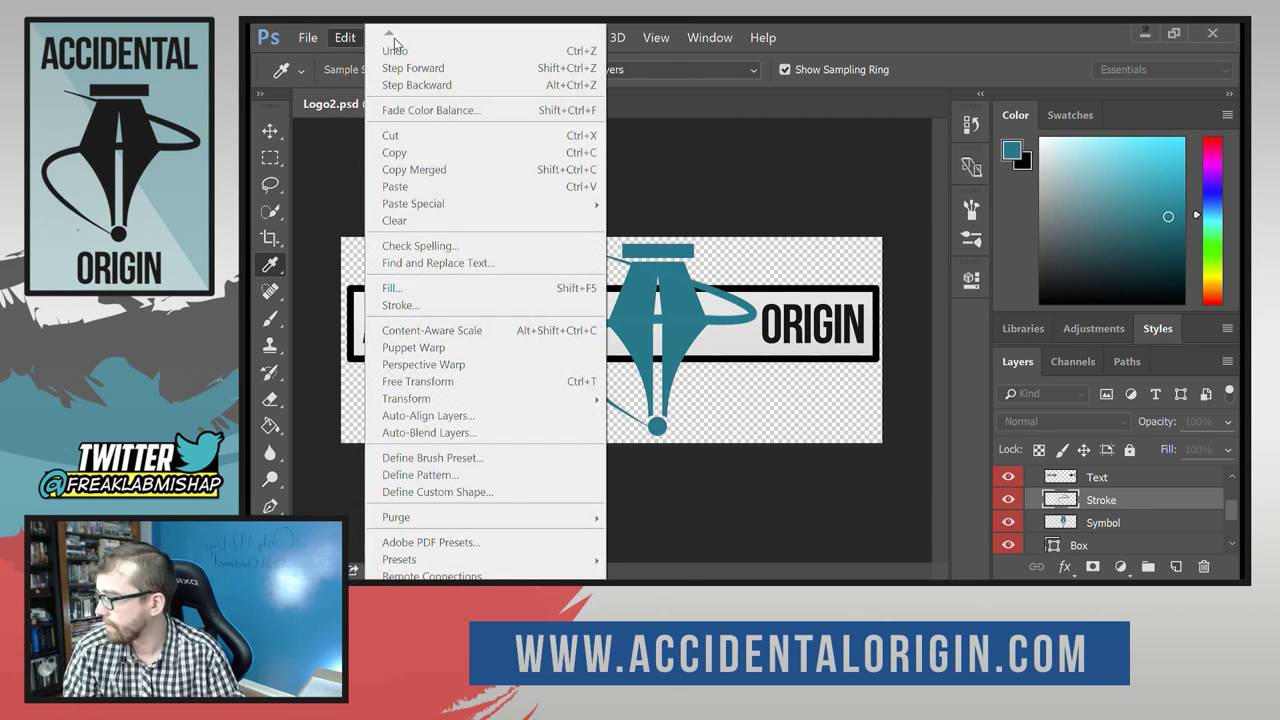
key("Escape")
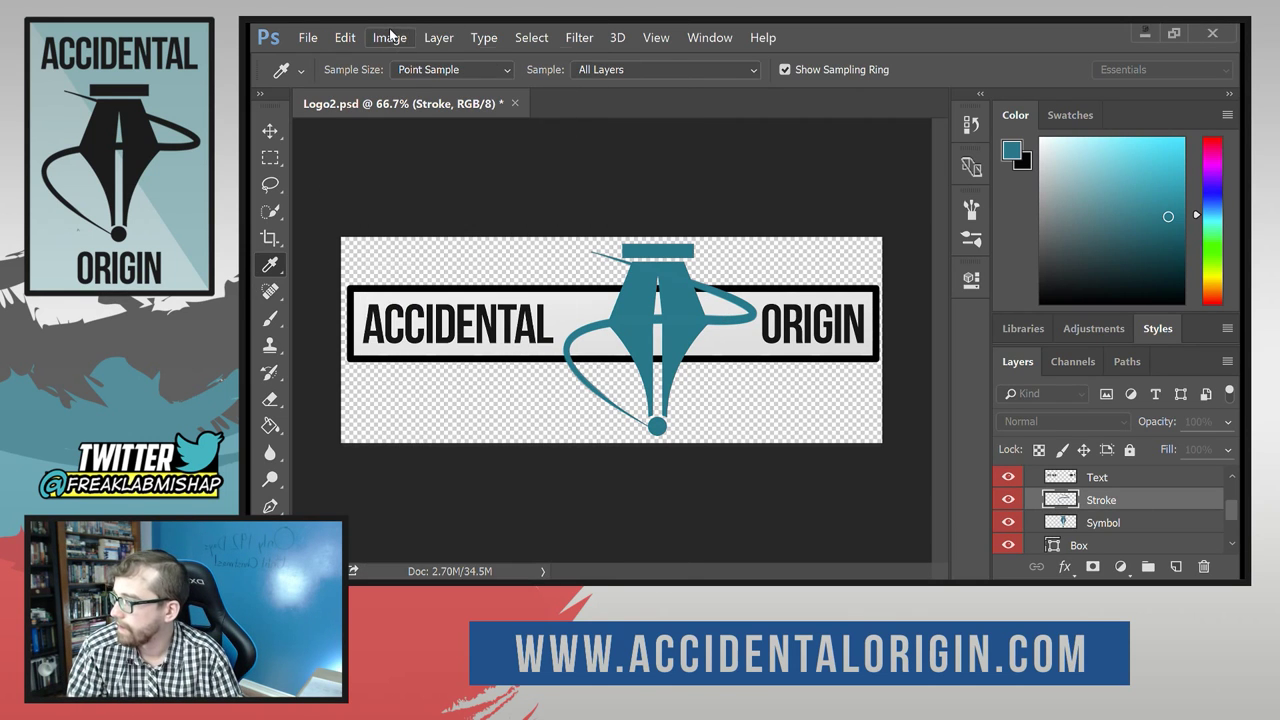
left_click(390, 38)
key("Escape")
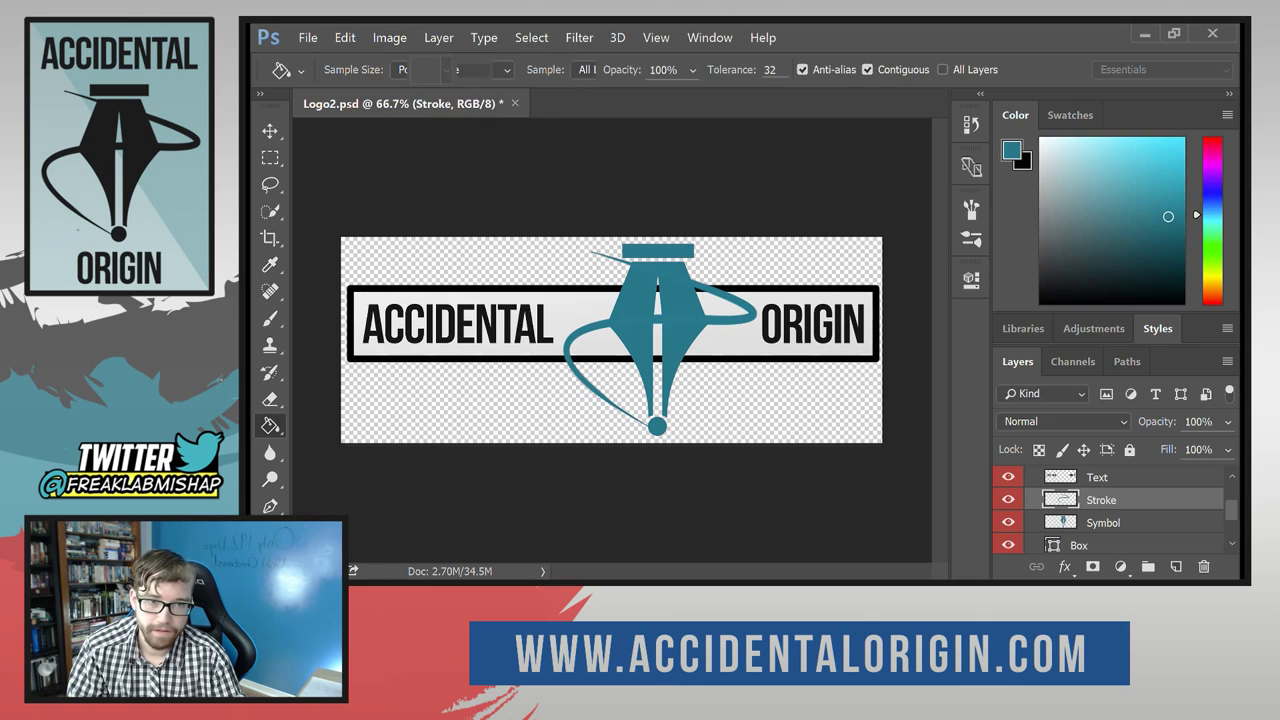
key("g")
left_click(390, 37)
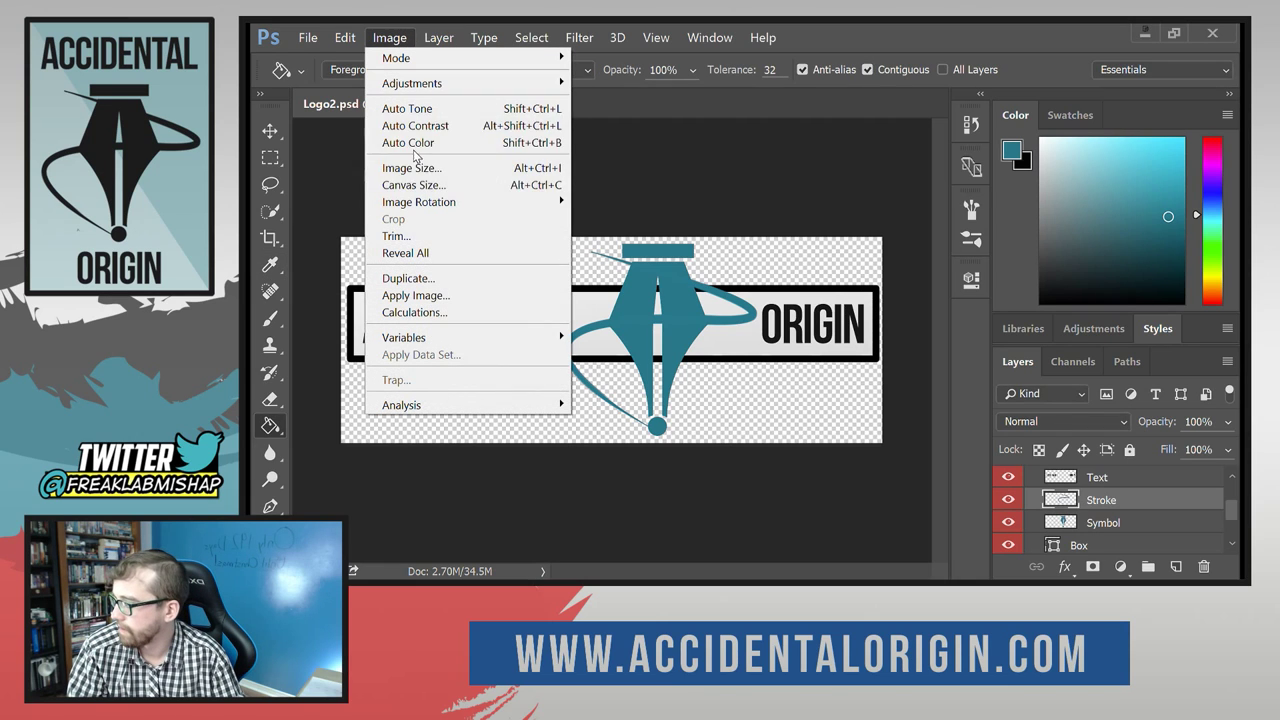
left_click(496, 143)
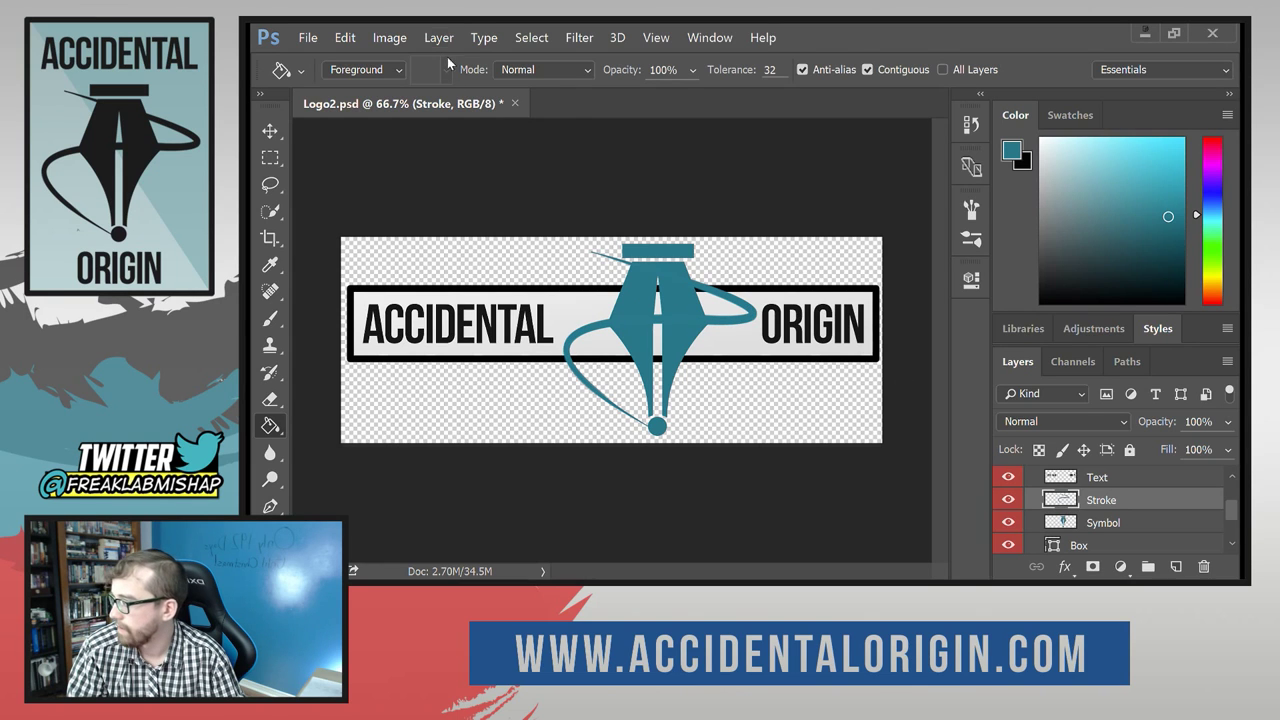
left_click(392, 38)
mouse_move(437, 88)
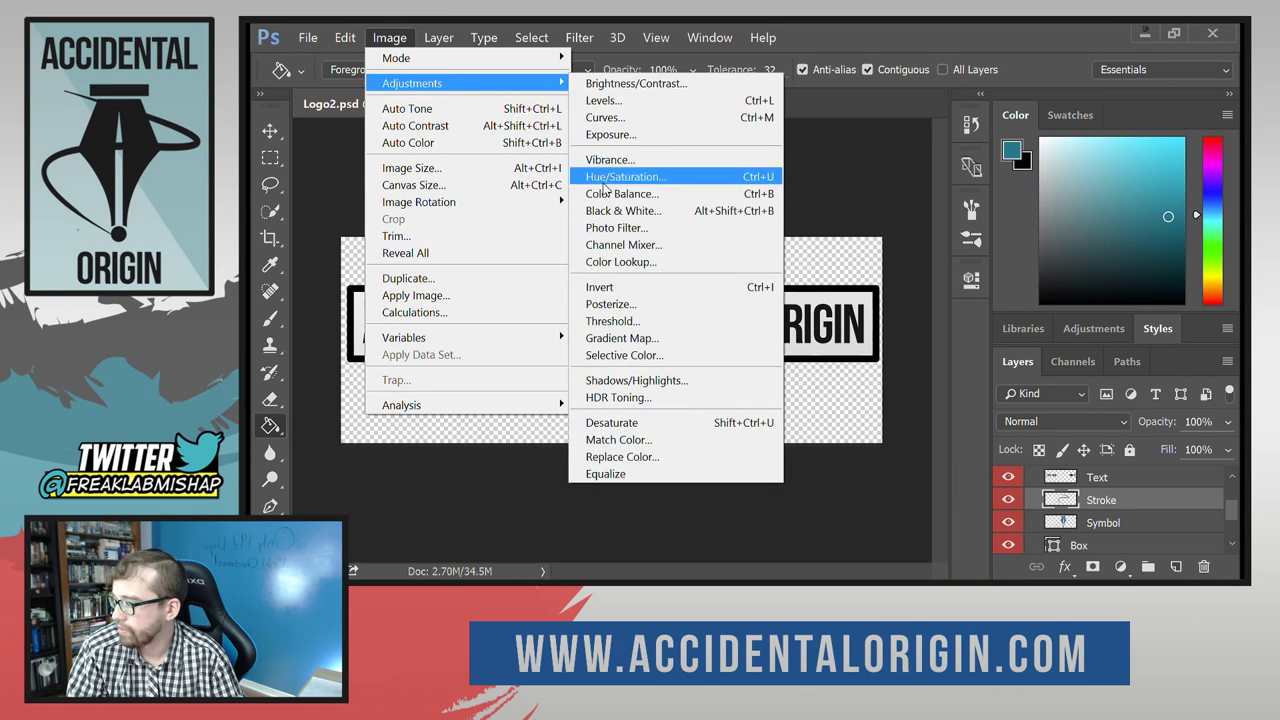
Sample the swoosh's teal with the Eyedropper and examine the sampled color in the Color Picker.
left_click(270, 264)
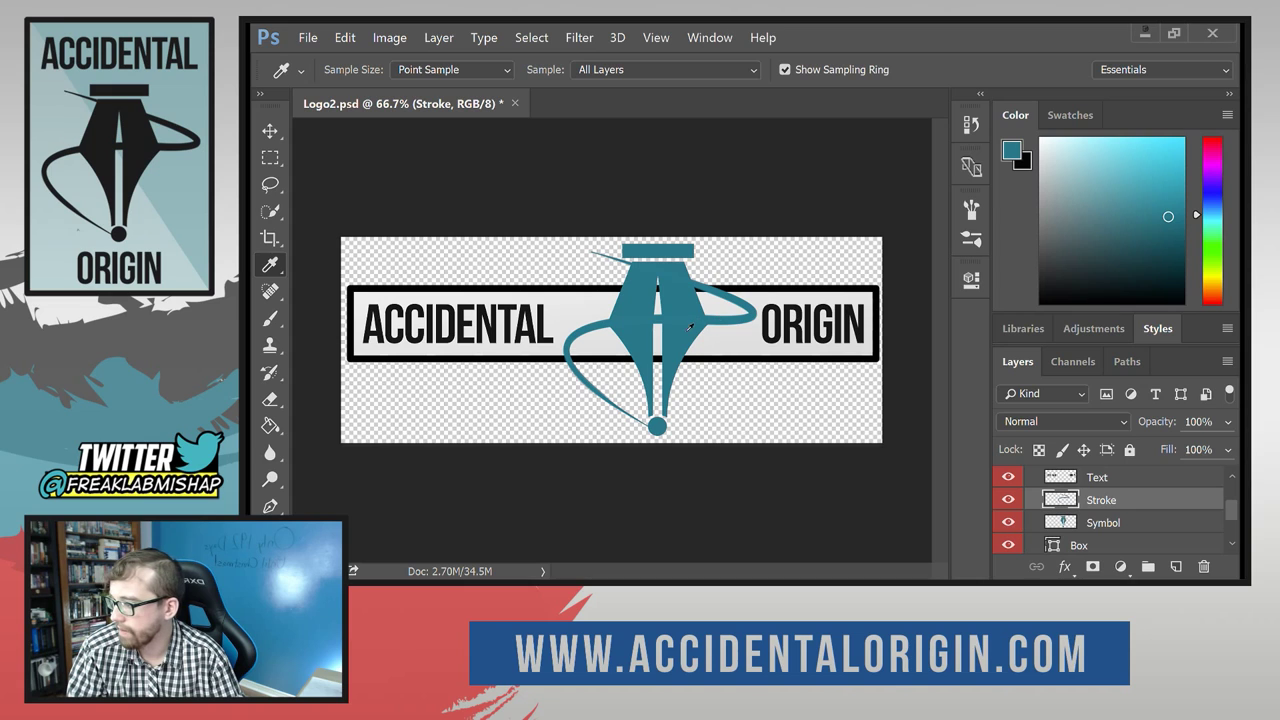
left_click(725, 320)
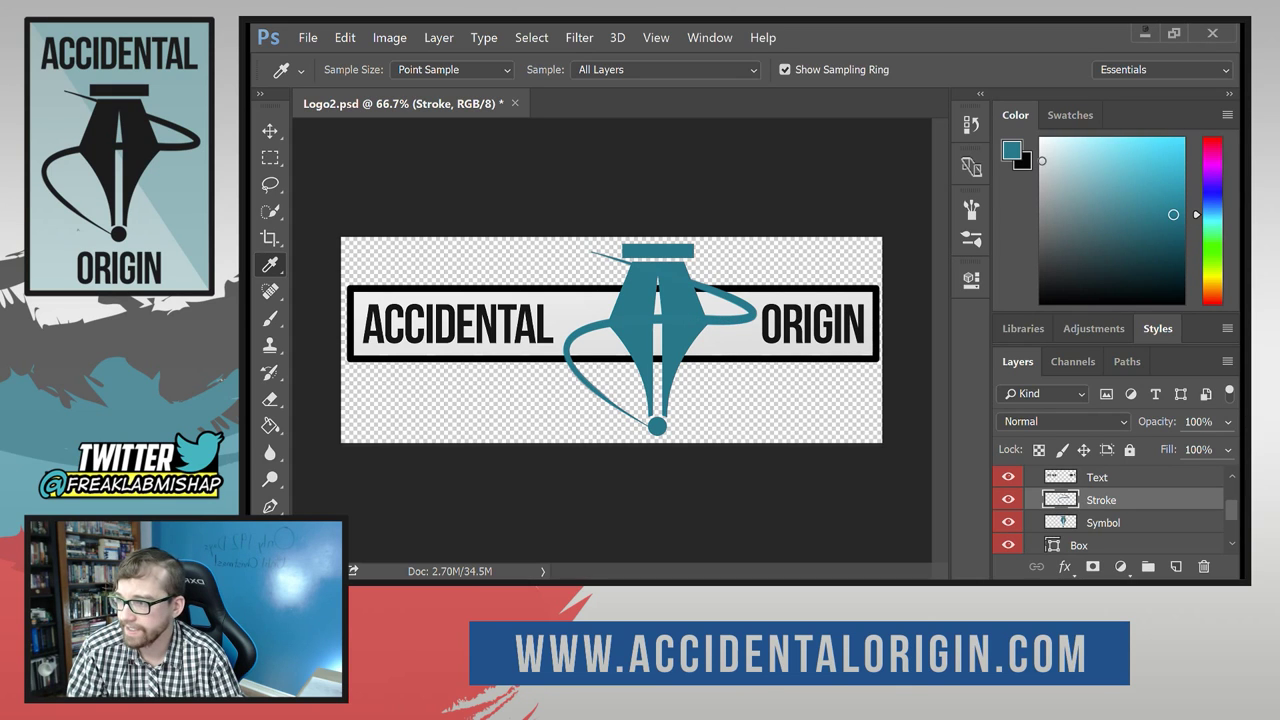
left_click(1012, 150)
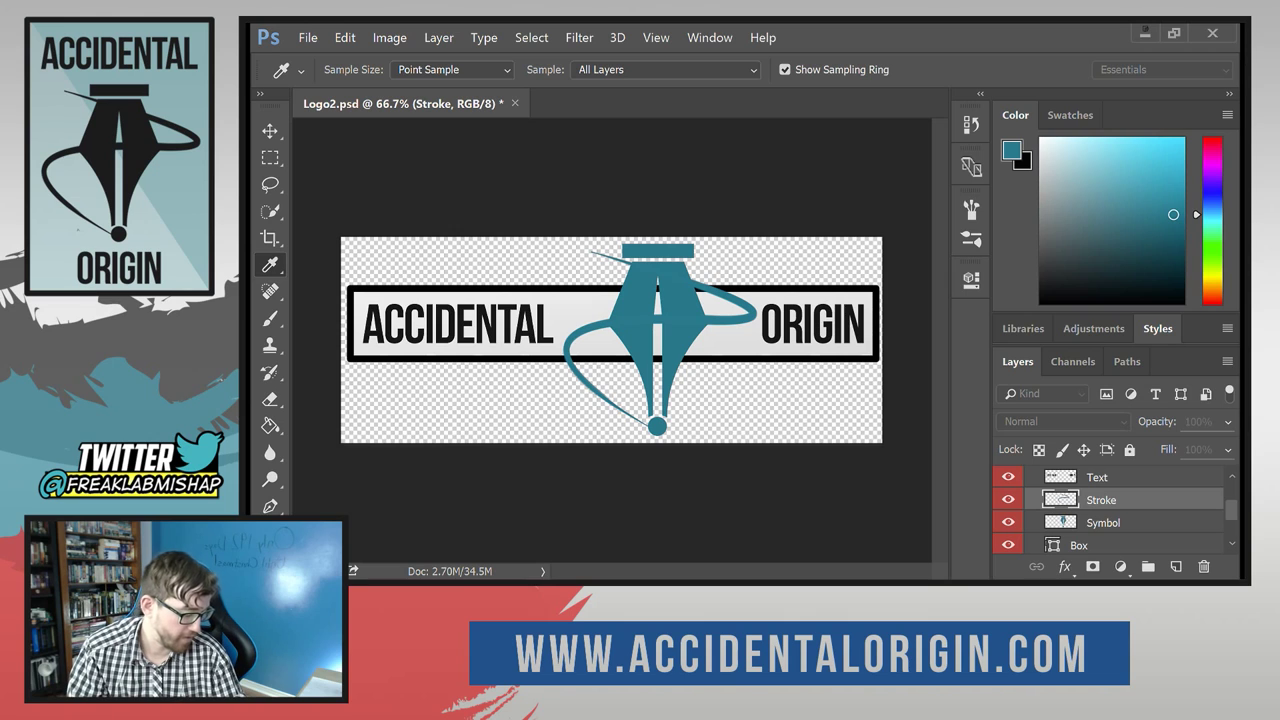
key("Escape")
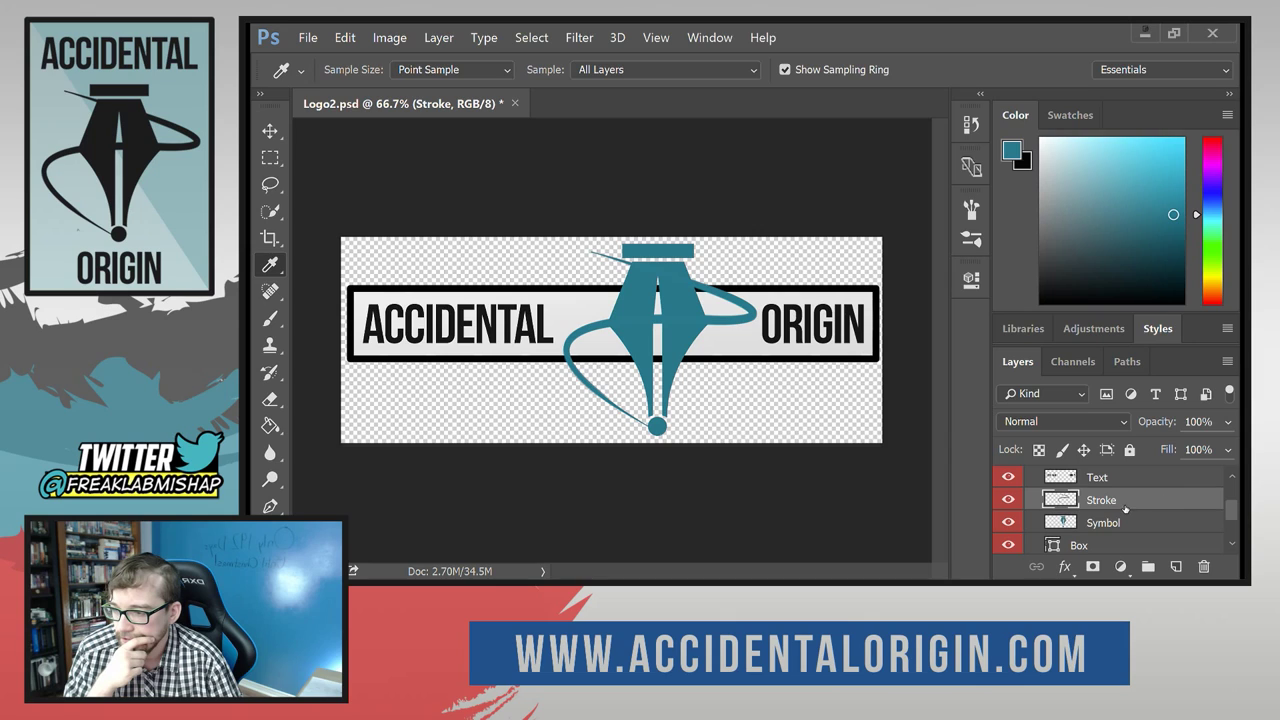
Try to paint on the Stroke layer with the Brush while the layer is fully locked, and unlock the layer.
left_click(1229, 396)
left_click(1230, 394)
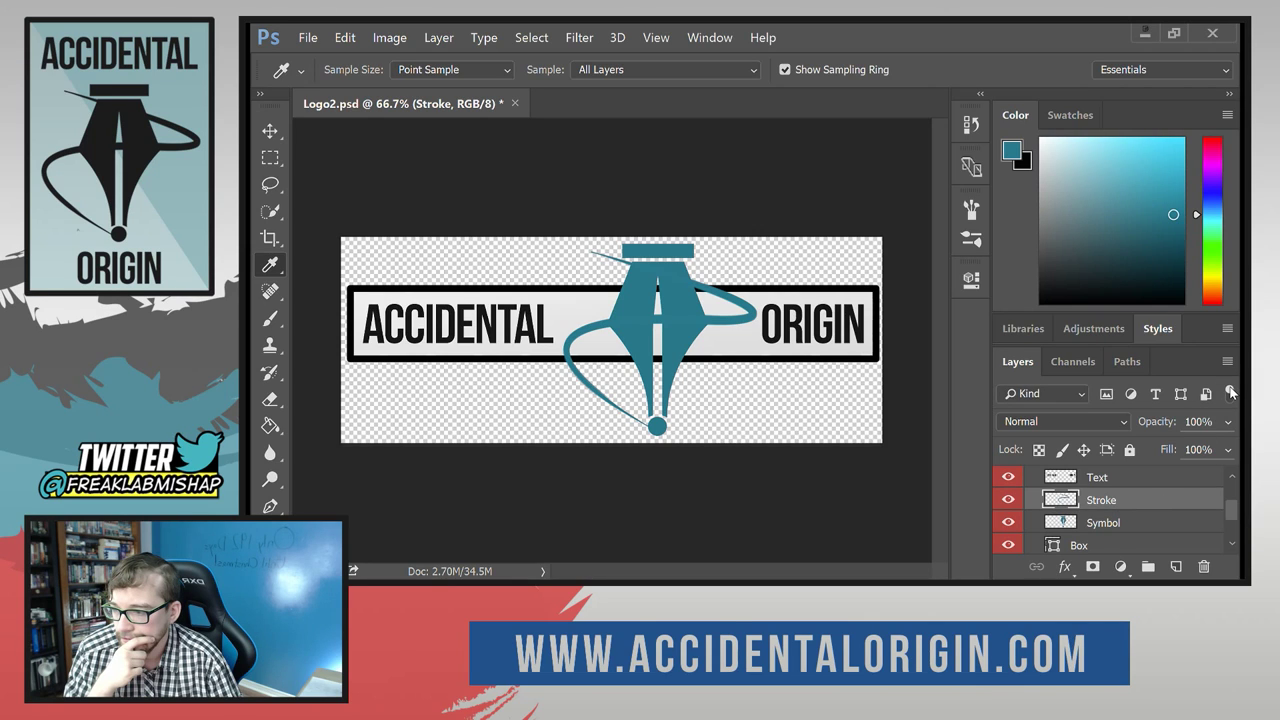
left_click(1130, 450)
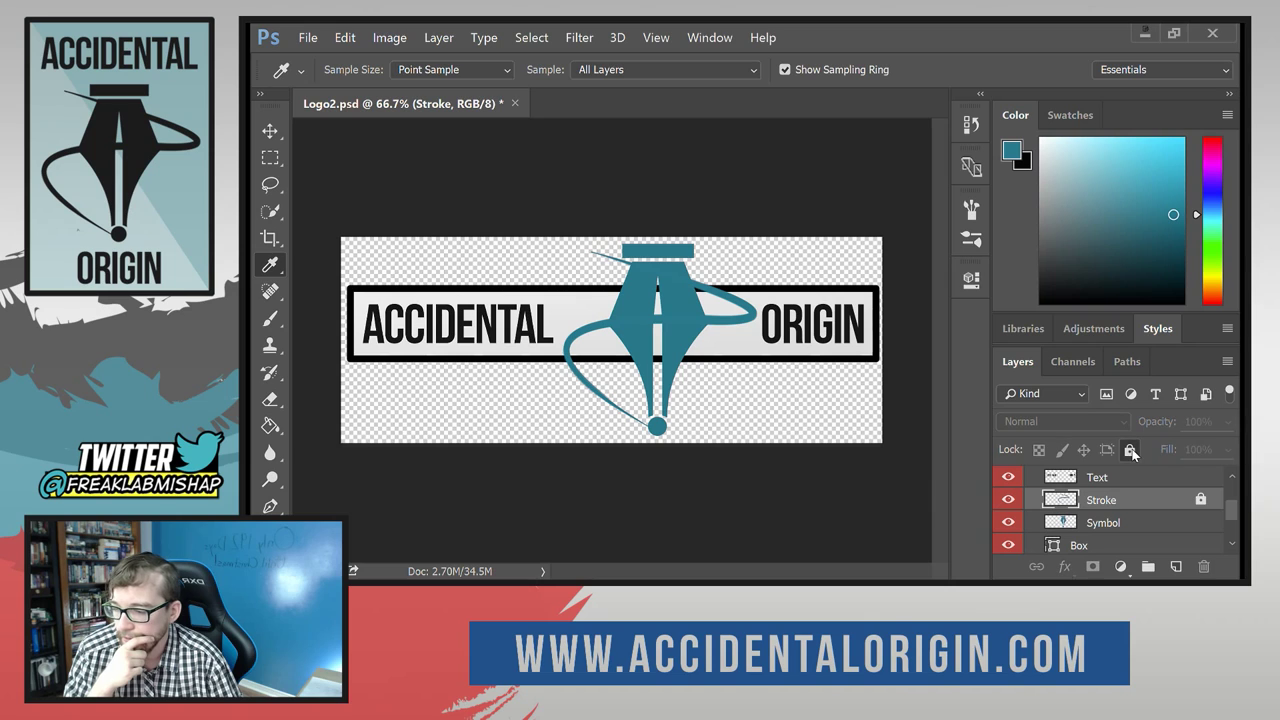
left_click(271, 319)
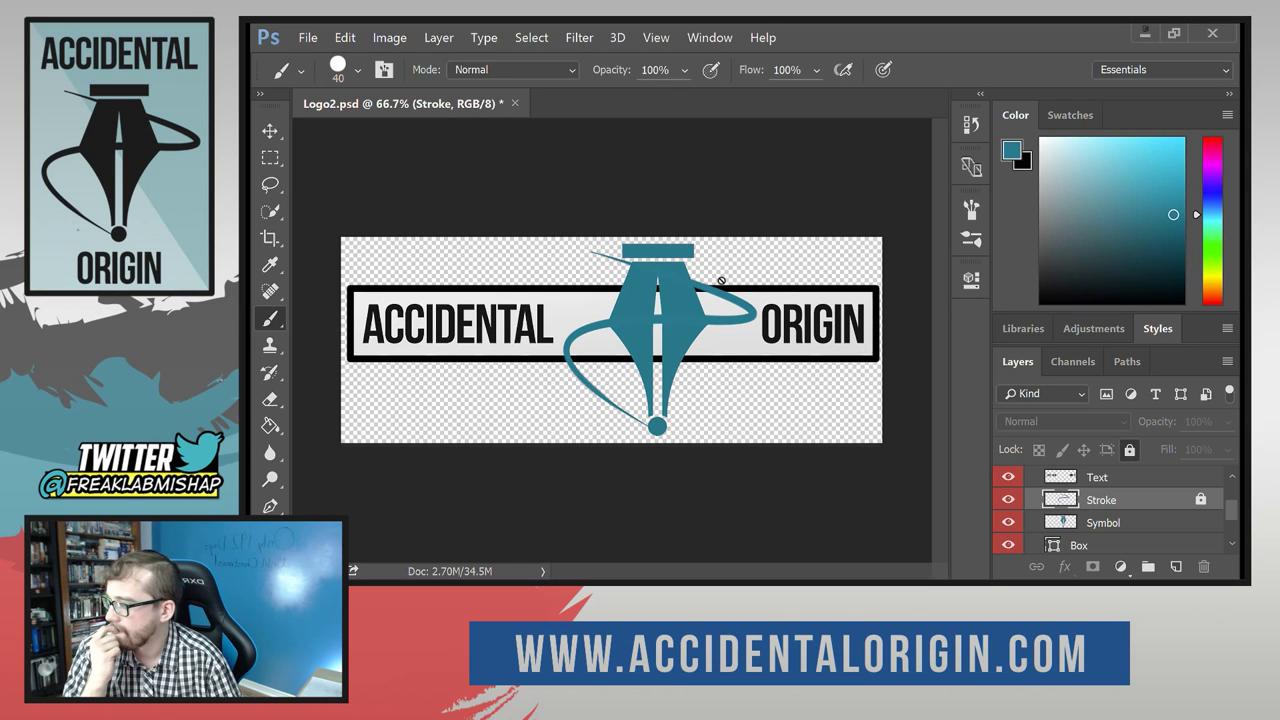
left_click(689, 293)
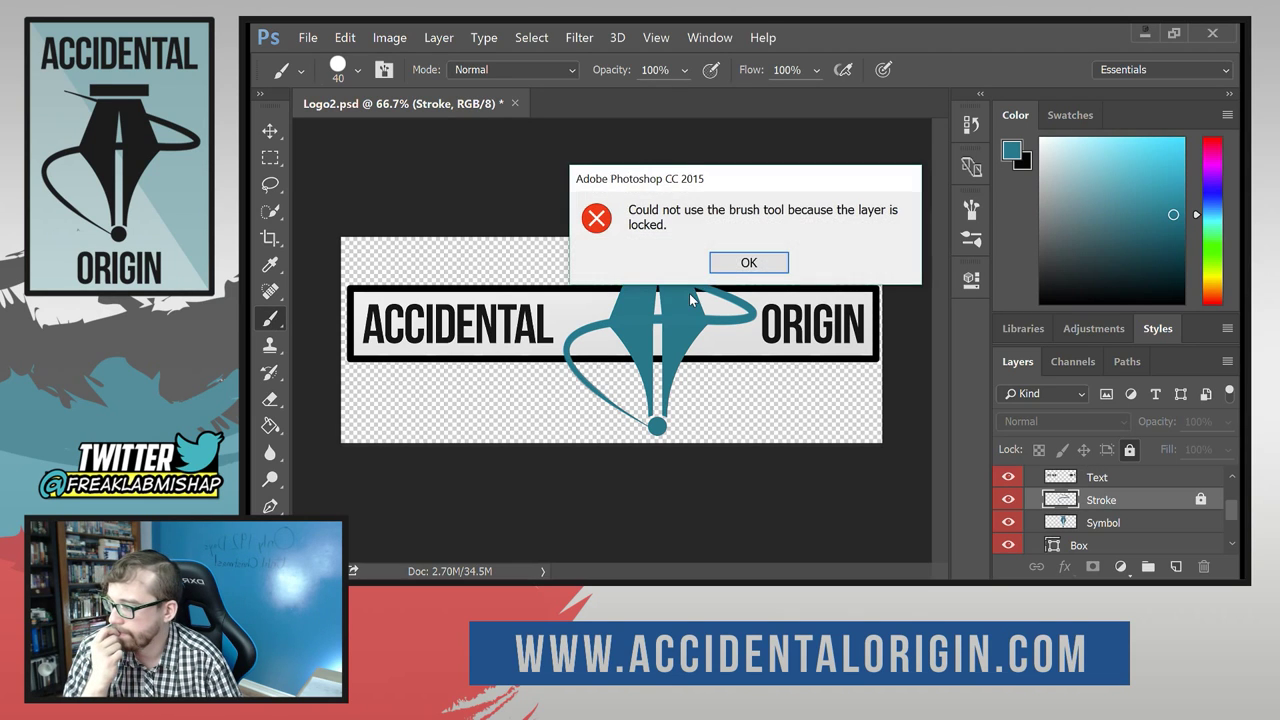
left_click(737, 267)
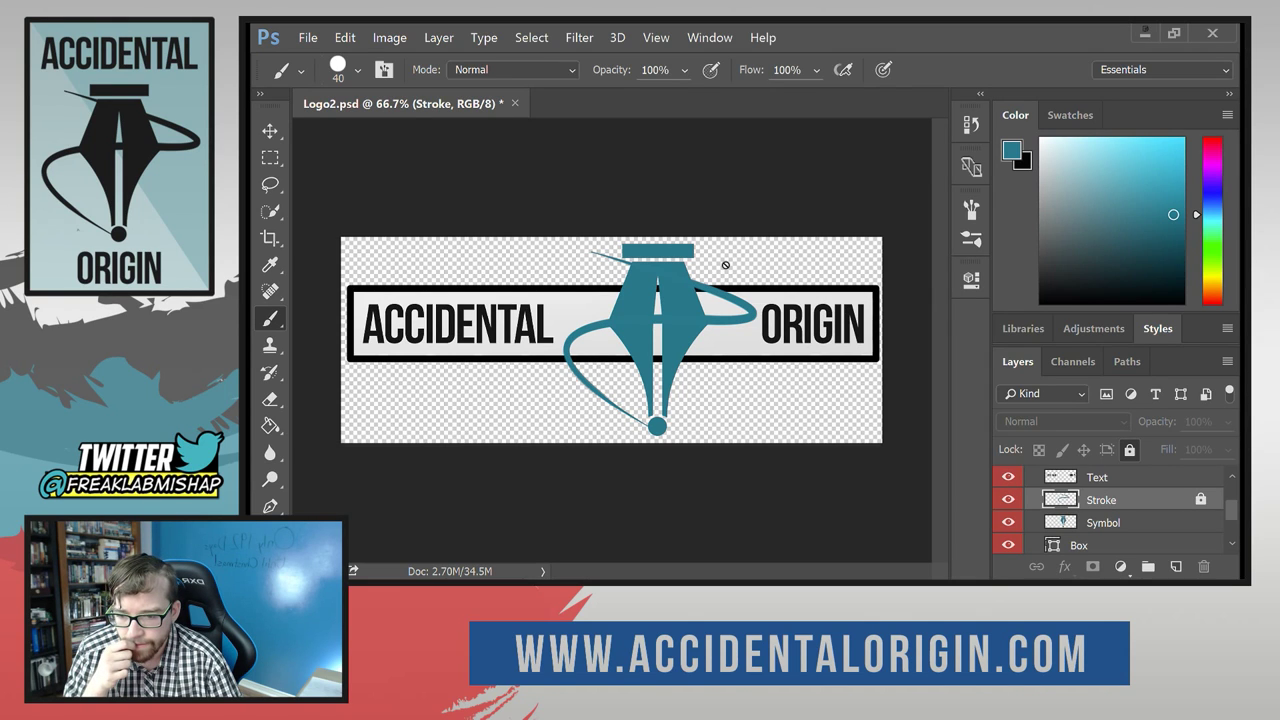
left_click(1130, 451)
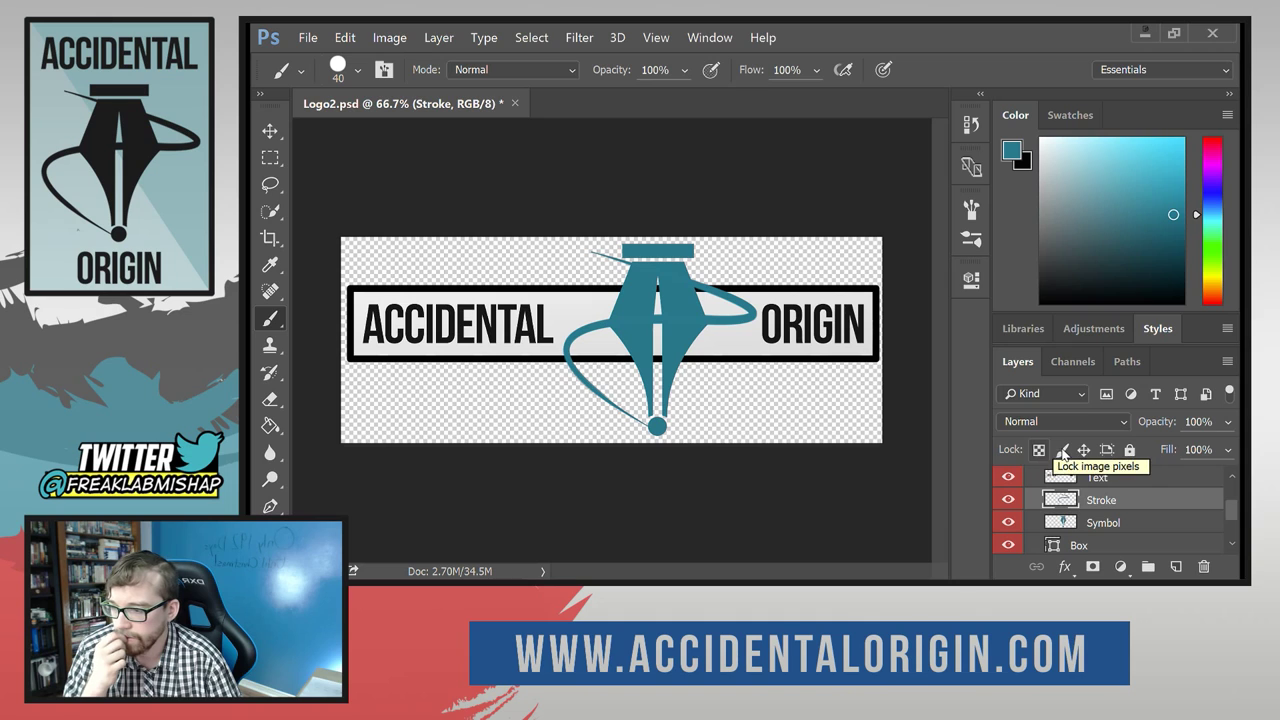
Try to paint on the emblem with the Brush while only the Stroke layer's image pixels are locked.
left_click(1062, 450)
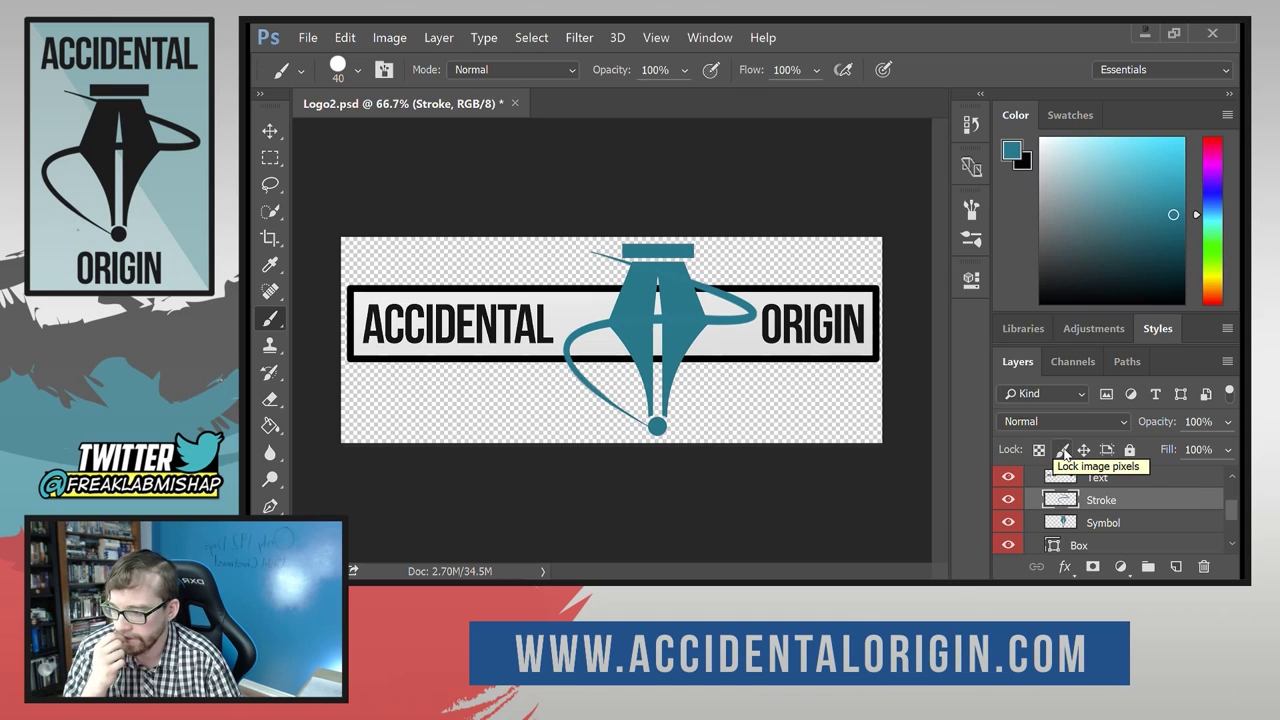
left_click(641, 281)
left_click(780, 266)
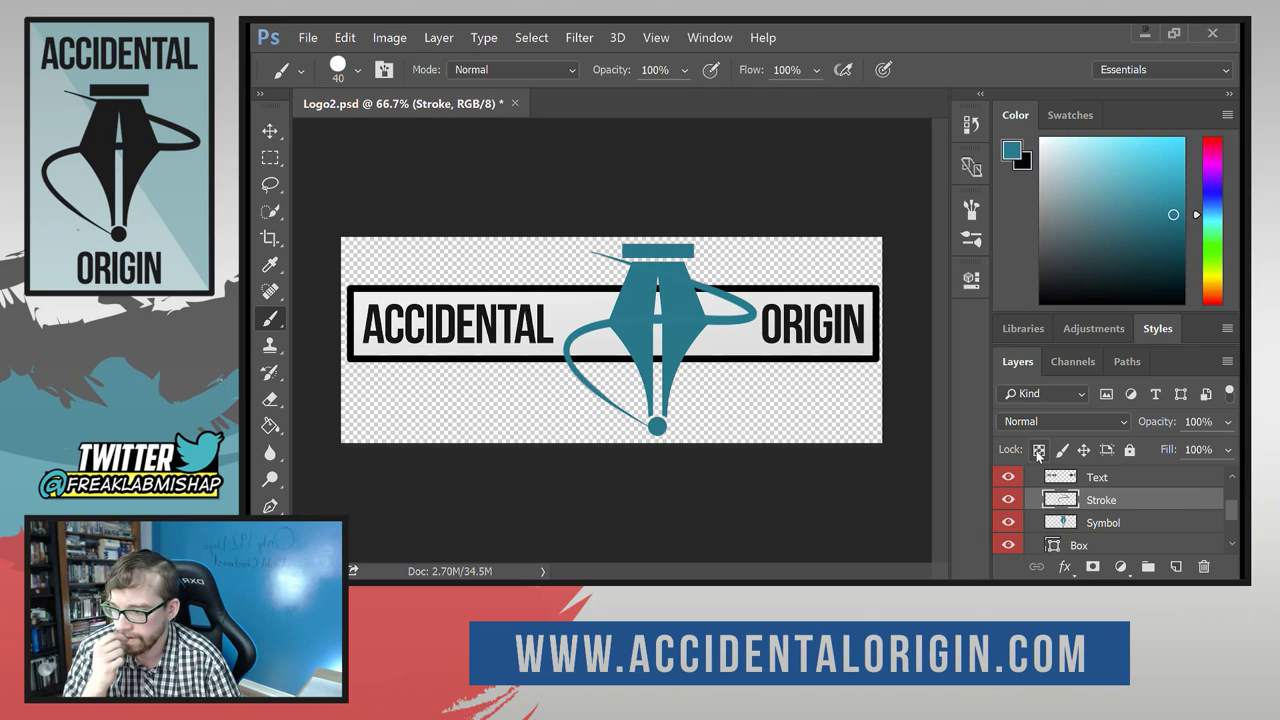
Lock the Stroke layer's transparent pixels and brush the swoosh with the teal sampled from the pen emblem.
left_click(1039, 450)
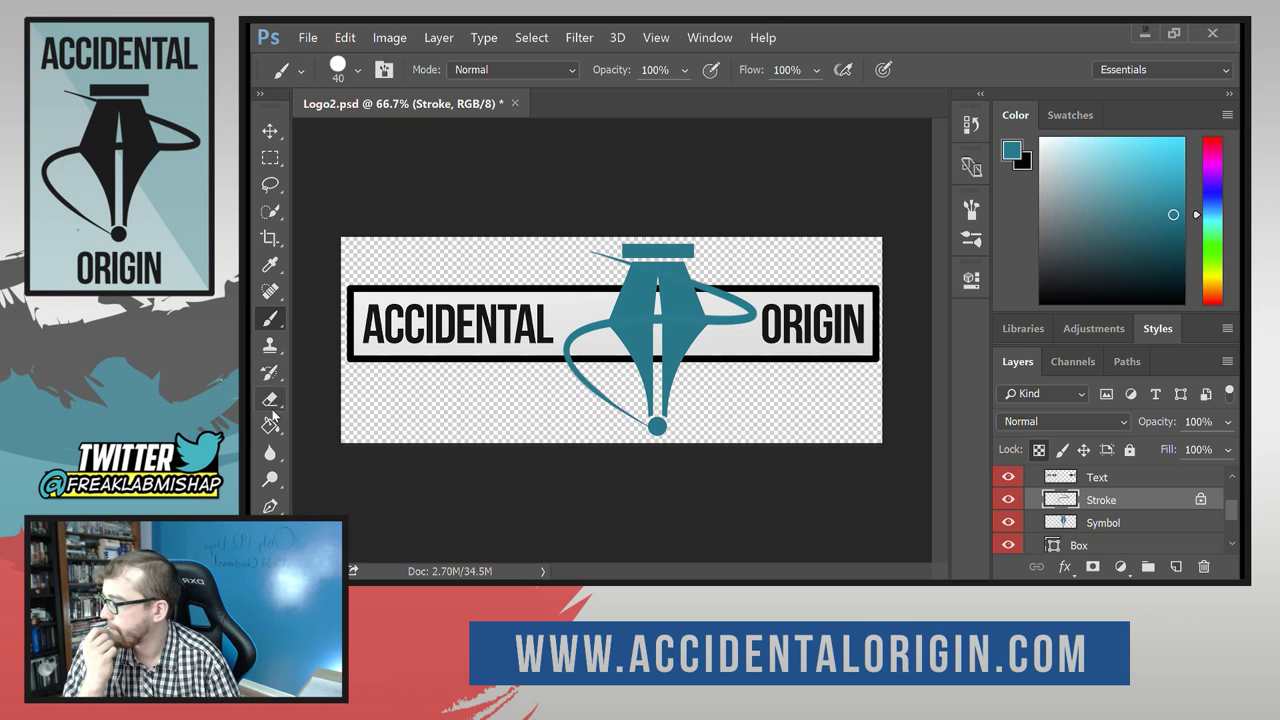
left_click(270, 264)
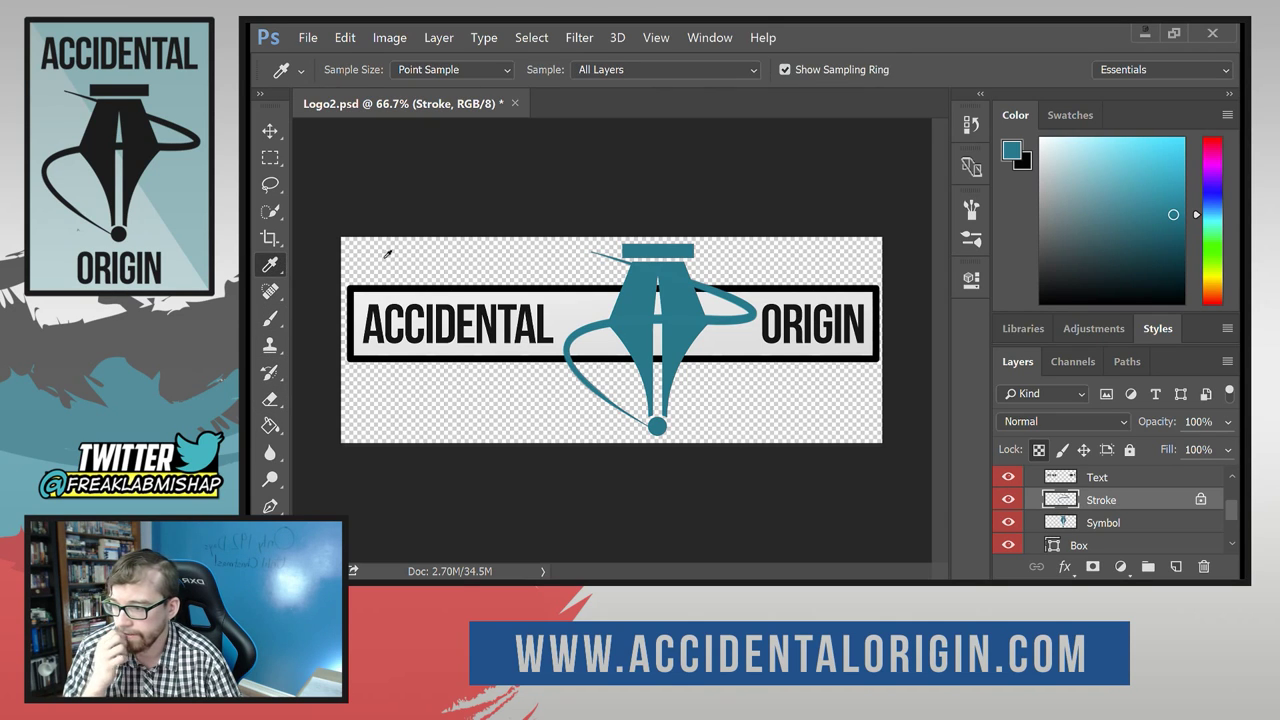
left_click(706, 316)
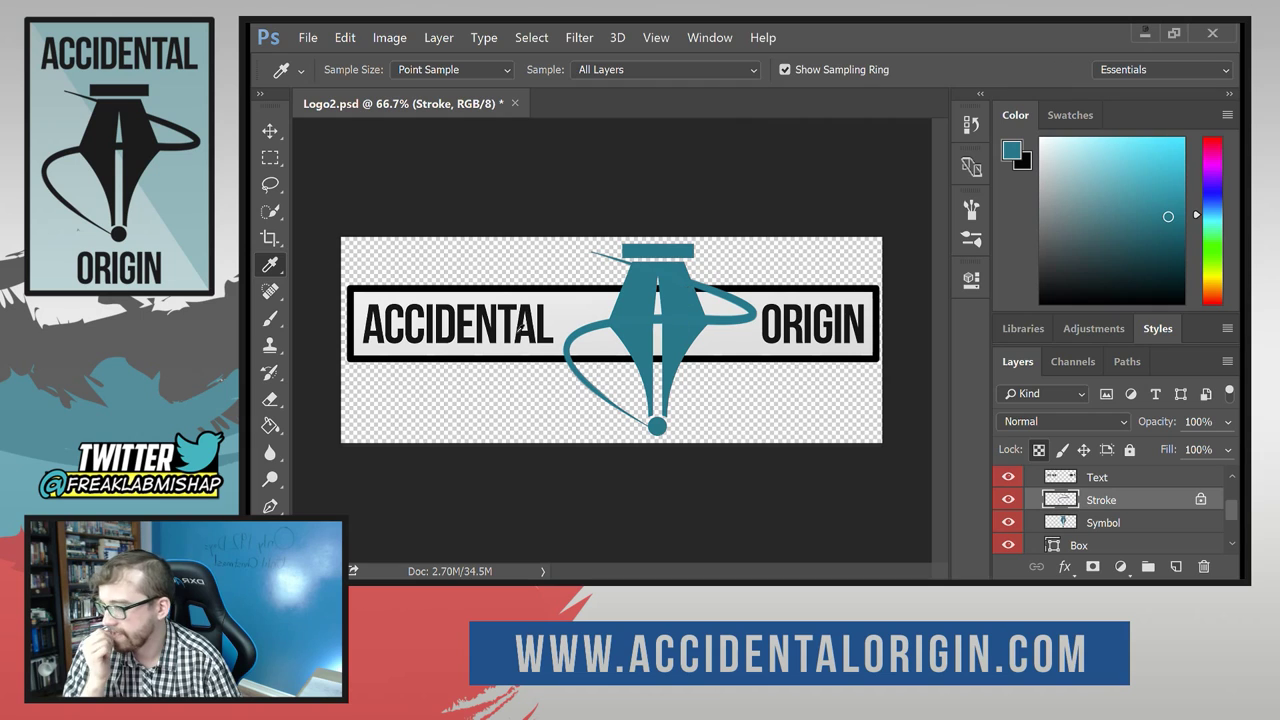
left_click(270, 318)
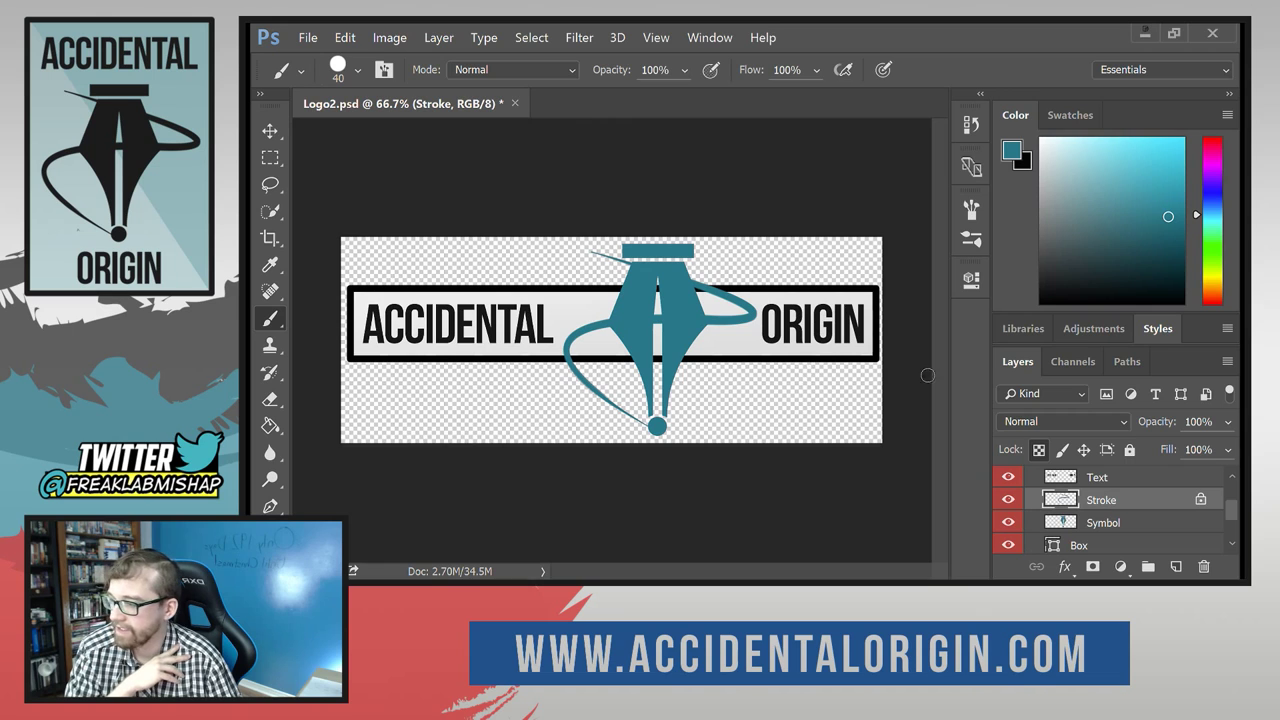
Sample the repainted swoosh and examine its color in the Color Picker to compare it with the emblem's teal.
left_click(270, 264)
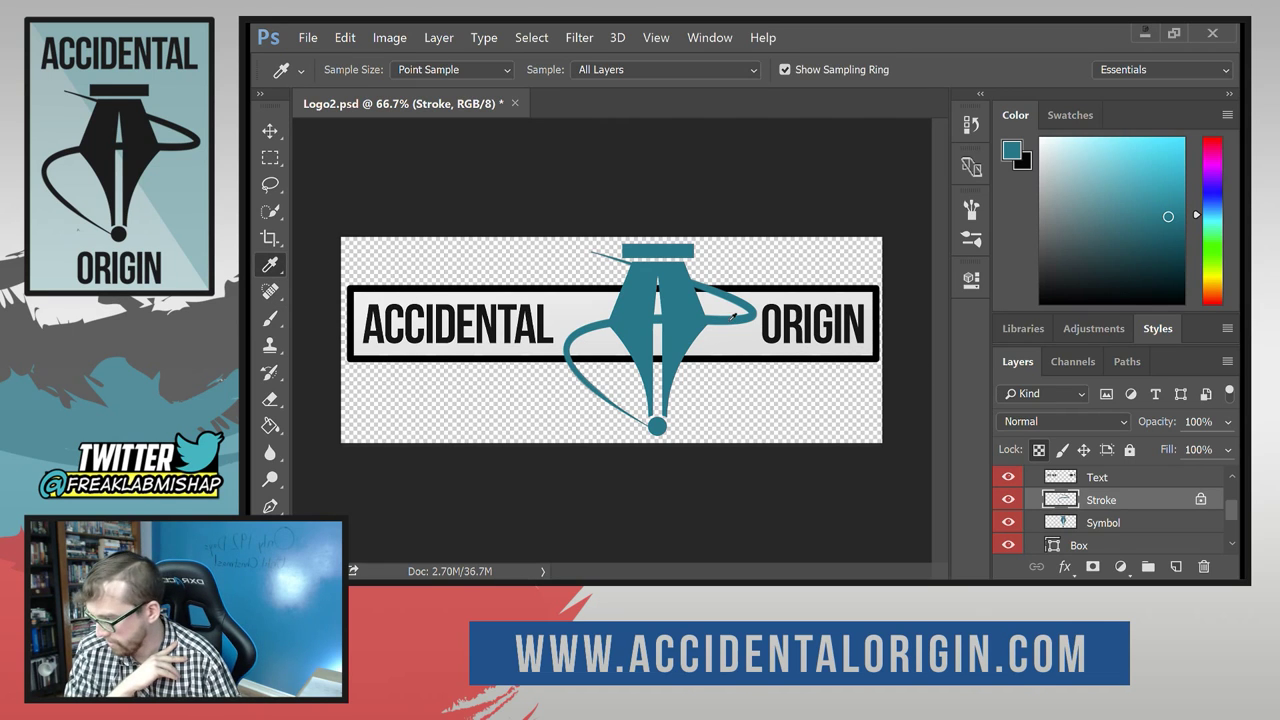
left_click(1012, 151)
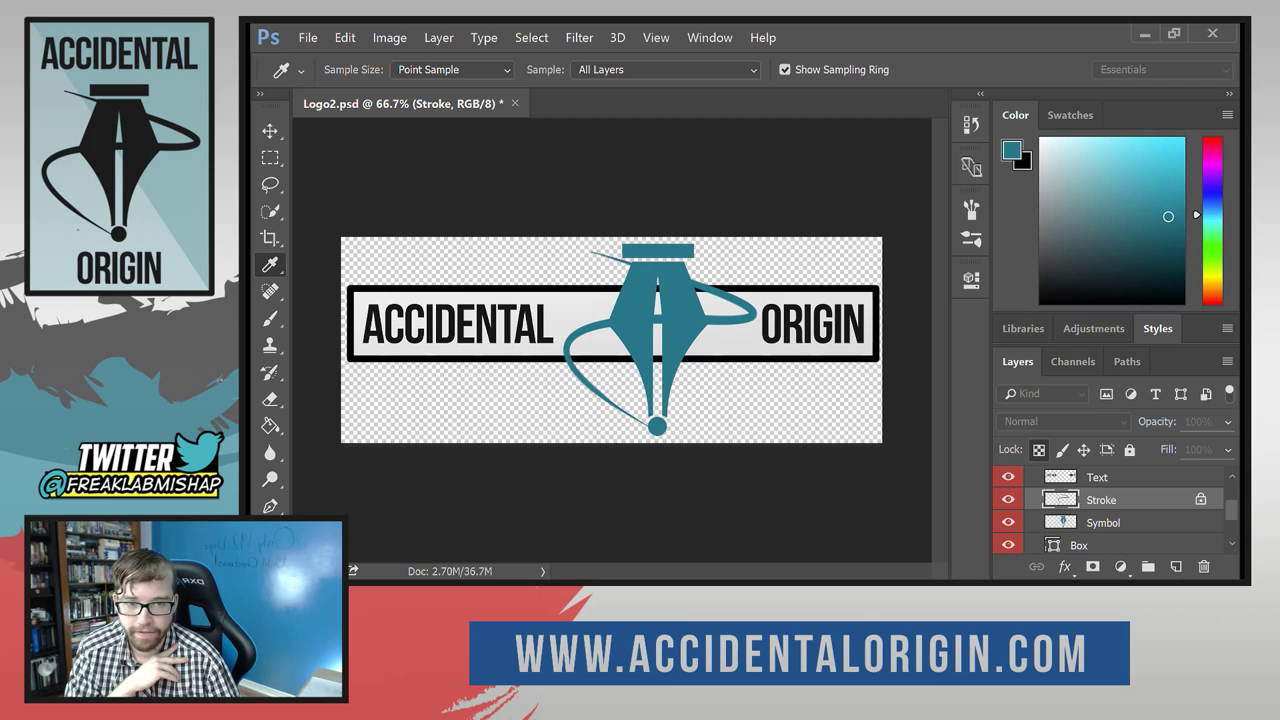
key("Escape")
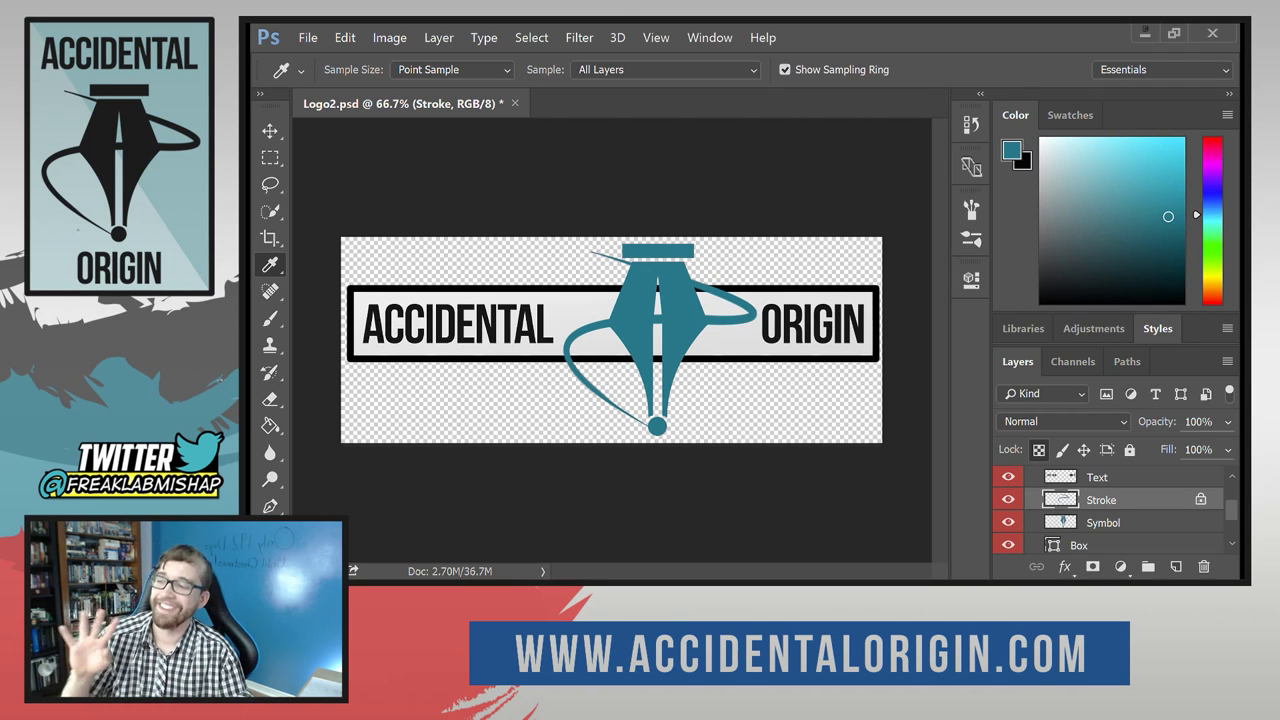
Export the banner as a PNG named Logo2 in the Images folder and check the exported image in the photo viewer.
left_click(309, 38)
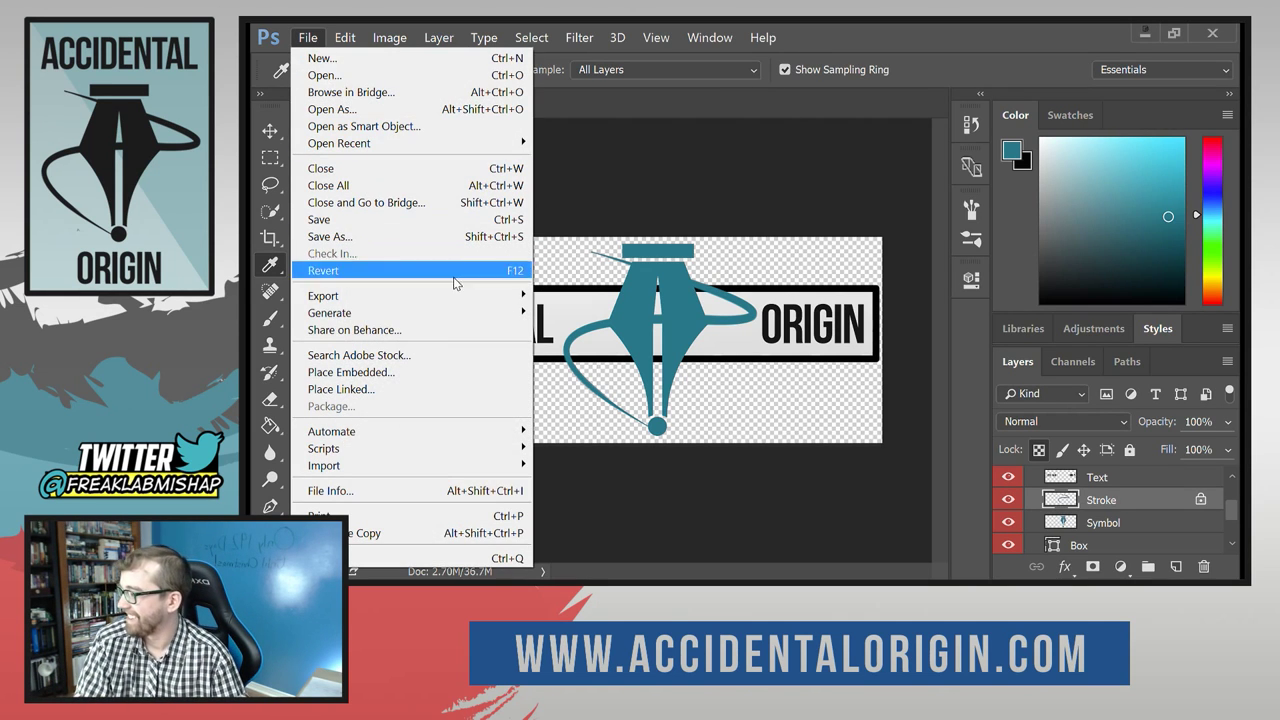
mouse_move(440, 297)
left_click(598, 300)
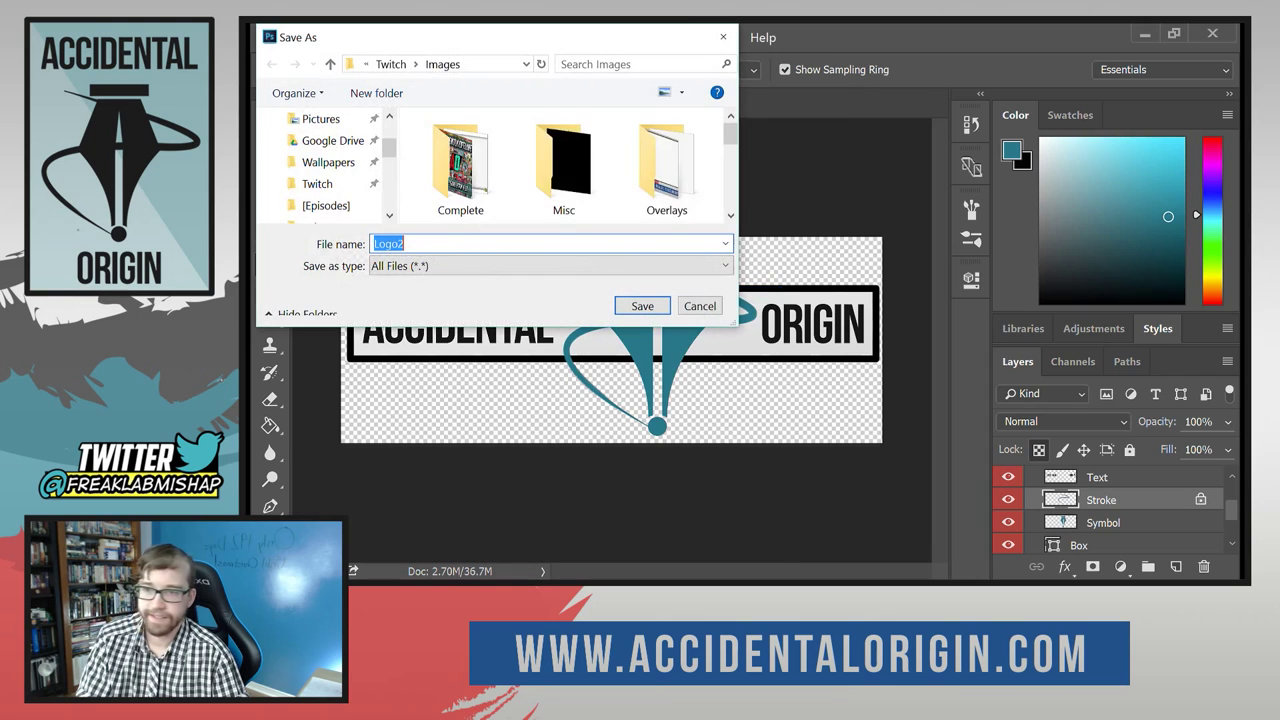
left_click(642, 306)
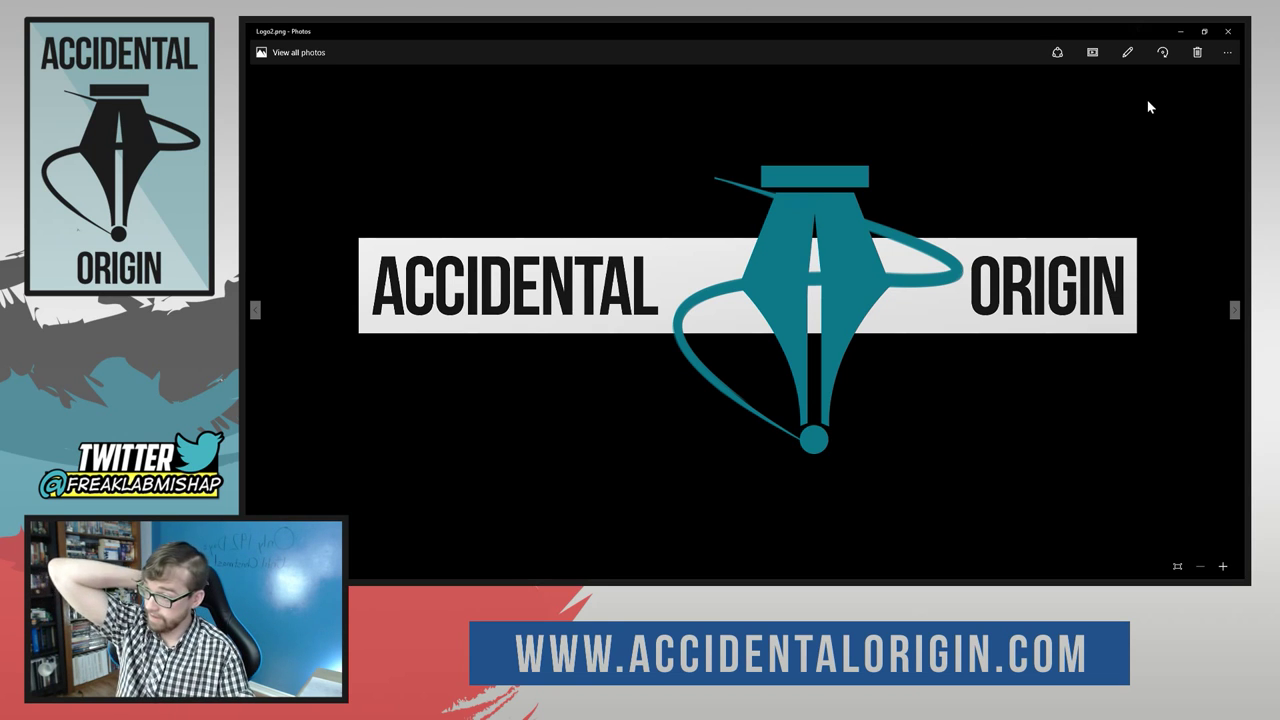
left_click(1228, 31)
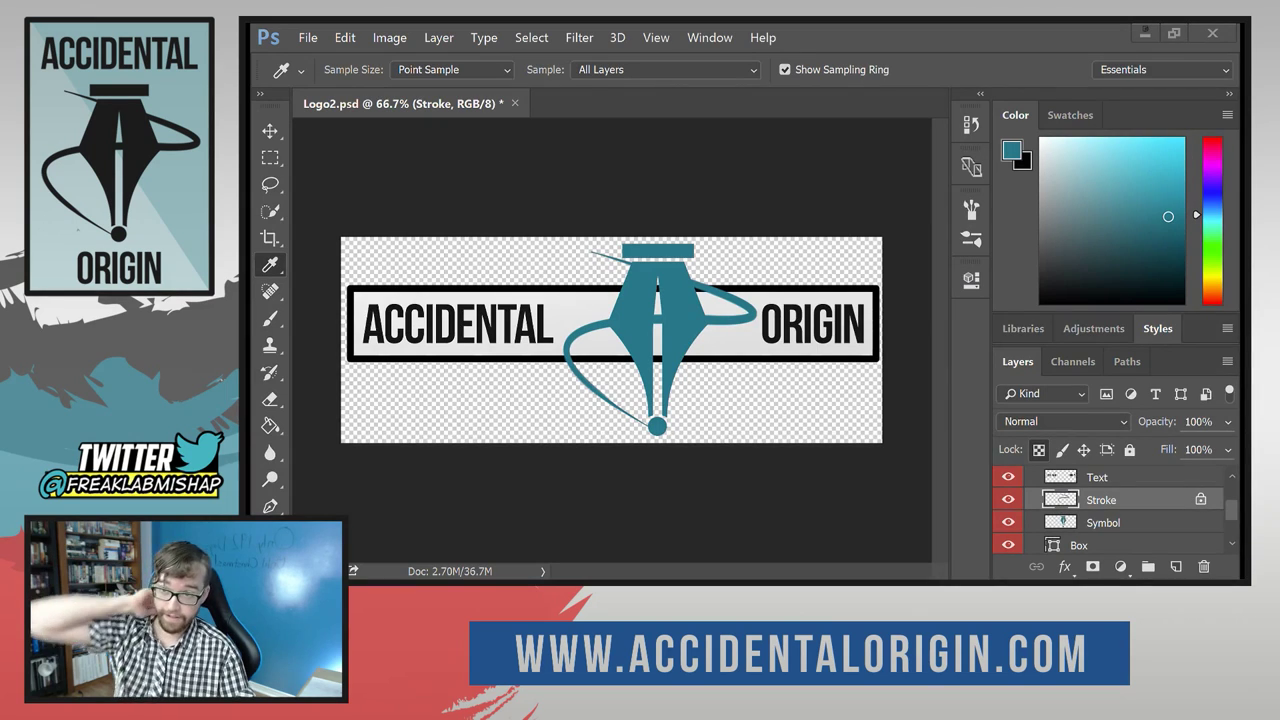
Switch to the browser, open accidentalorigin.com and enter the site to examine the logo on its Episodes page, and return to Photoshop.
key("alt+Tab")
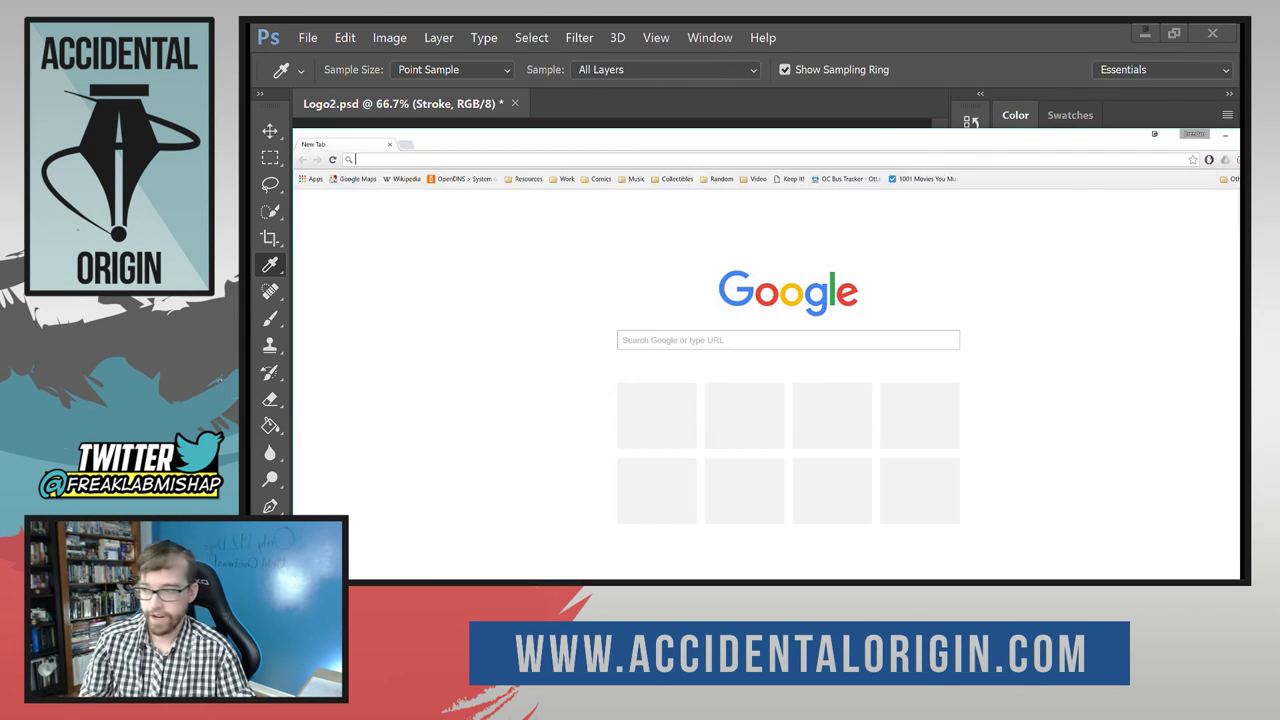
key("alt+Tab")
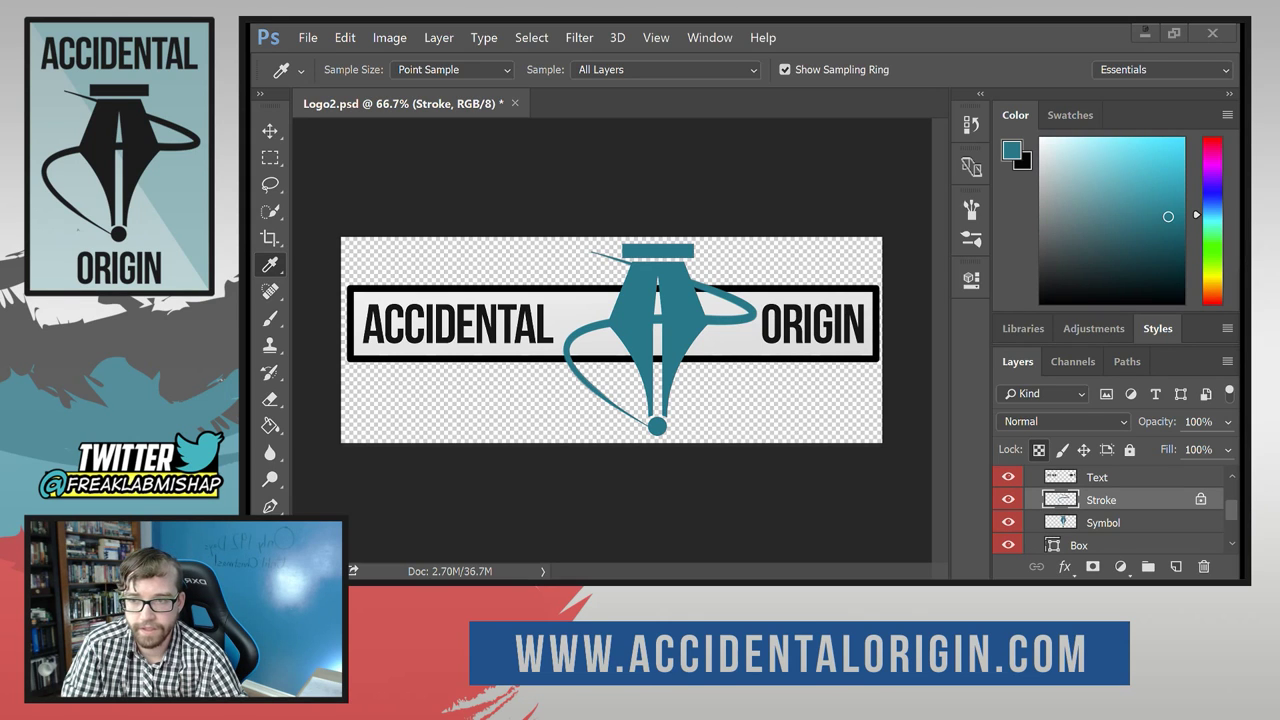
key("alt+Tab")
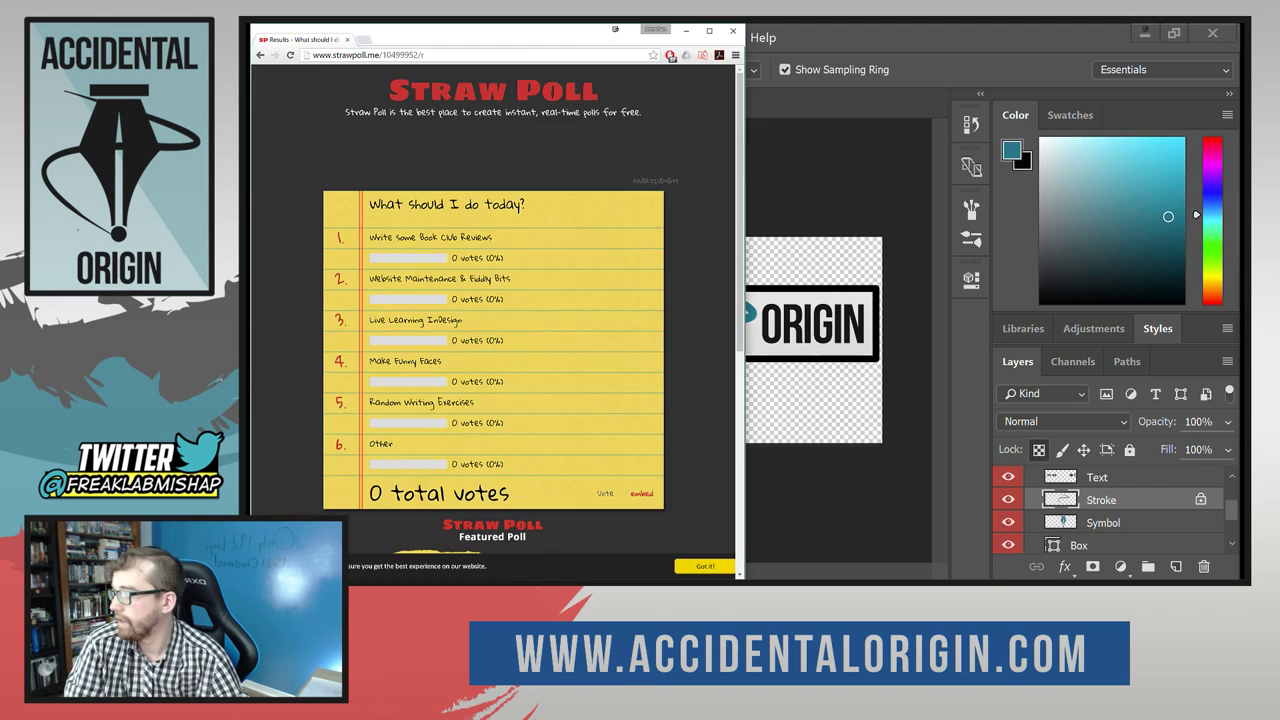
left_click(364, 40)
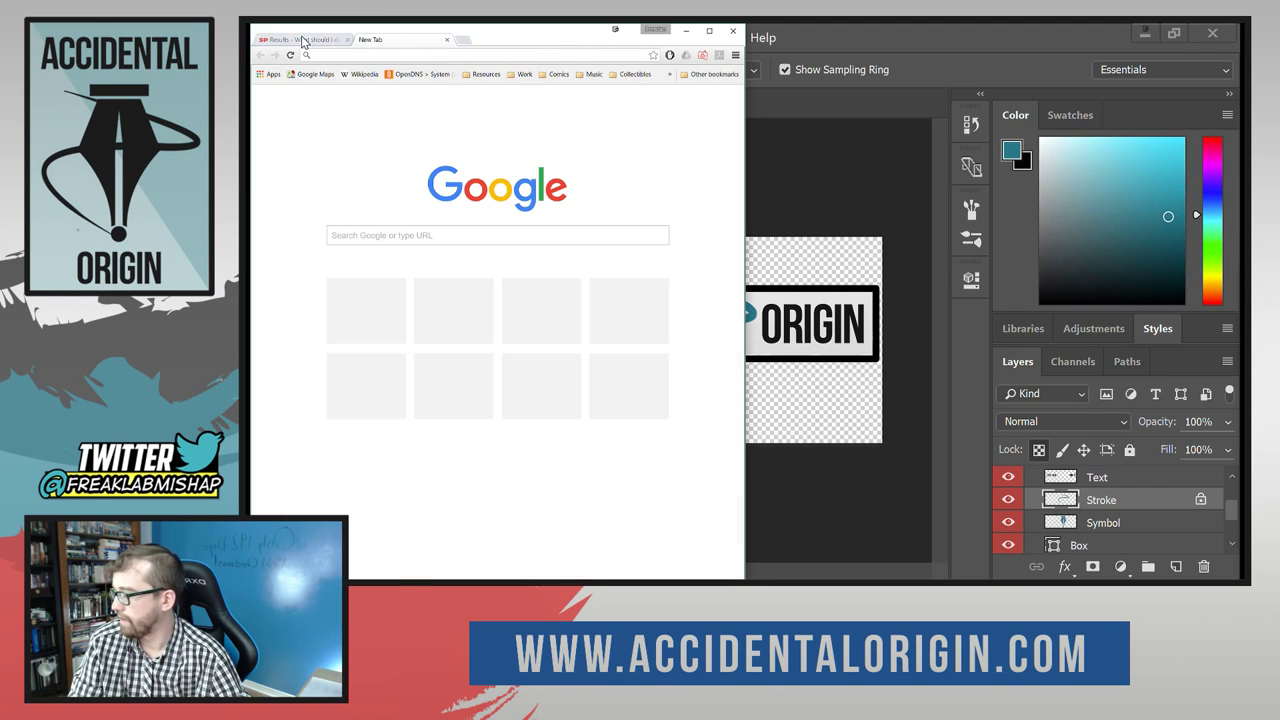
left_click(306, 41)
left_click(426, 39)
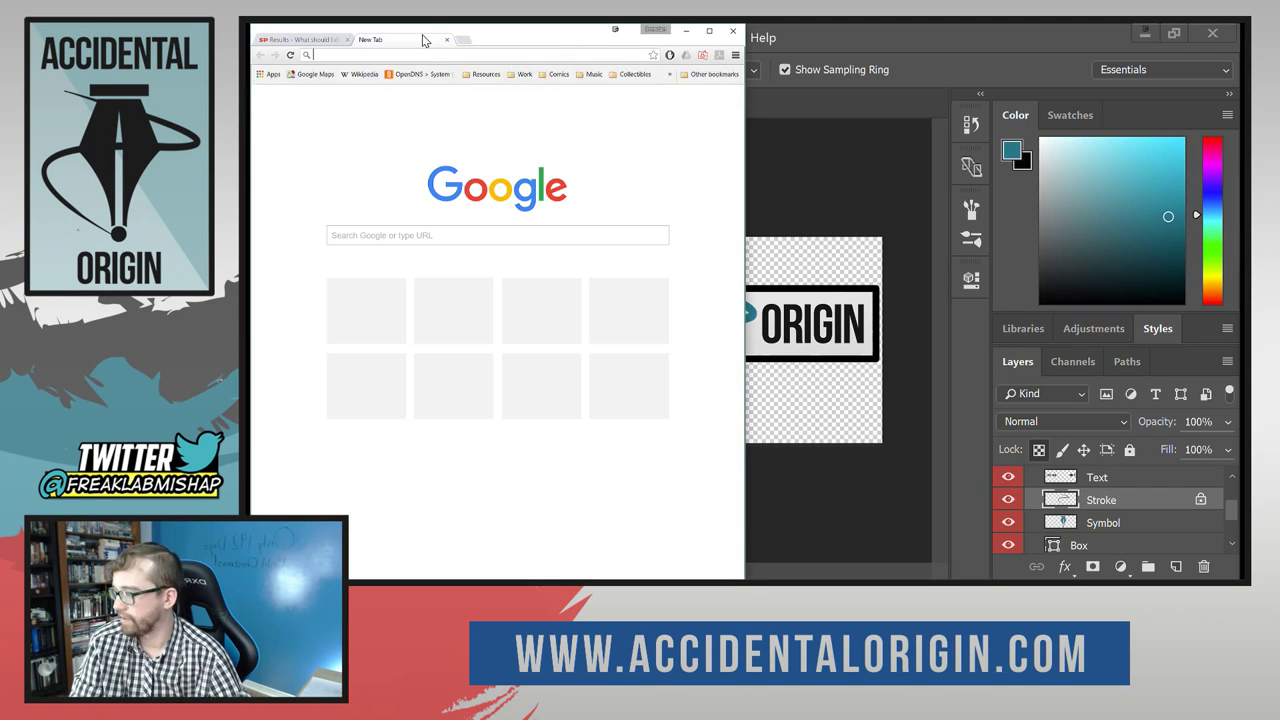
type("acci")
key("Return")
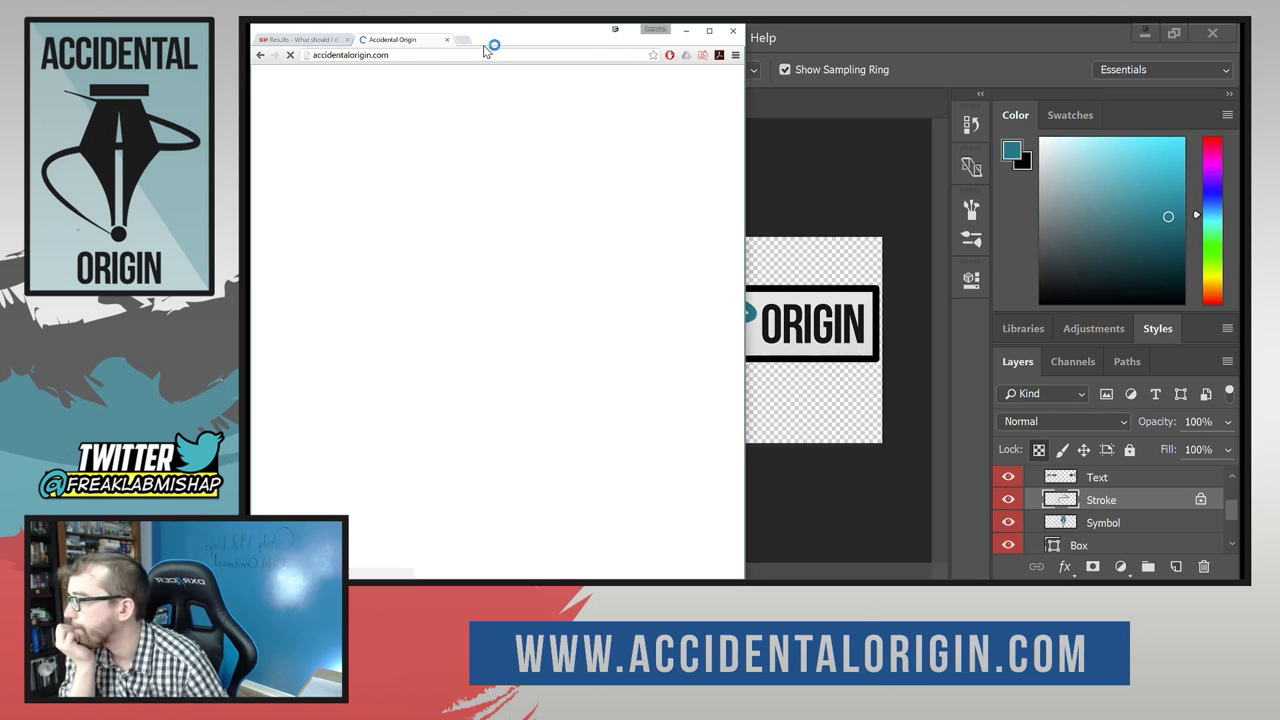
left_click(709, 31)
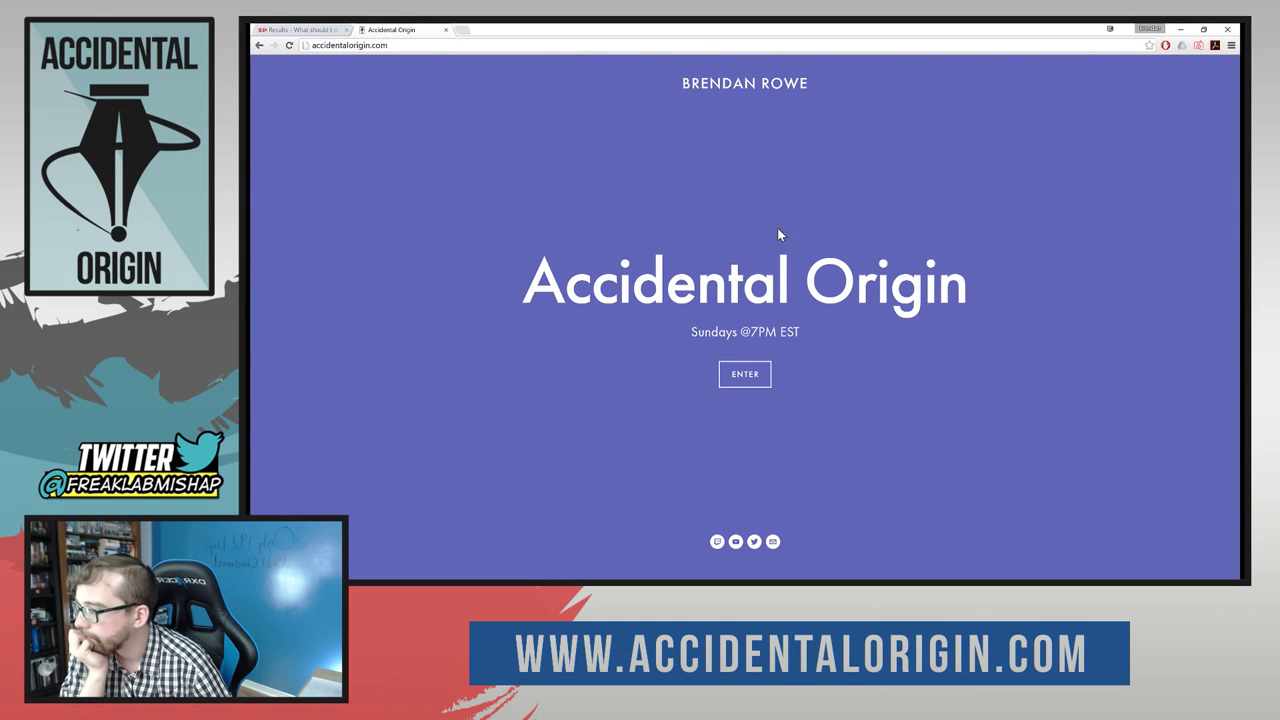
left_click(744, 378)
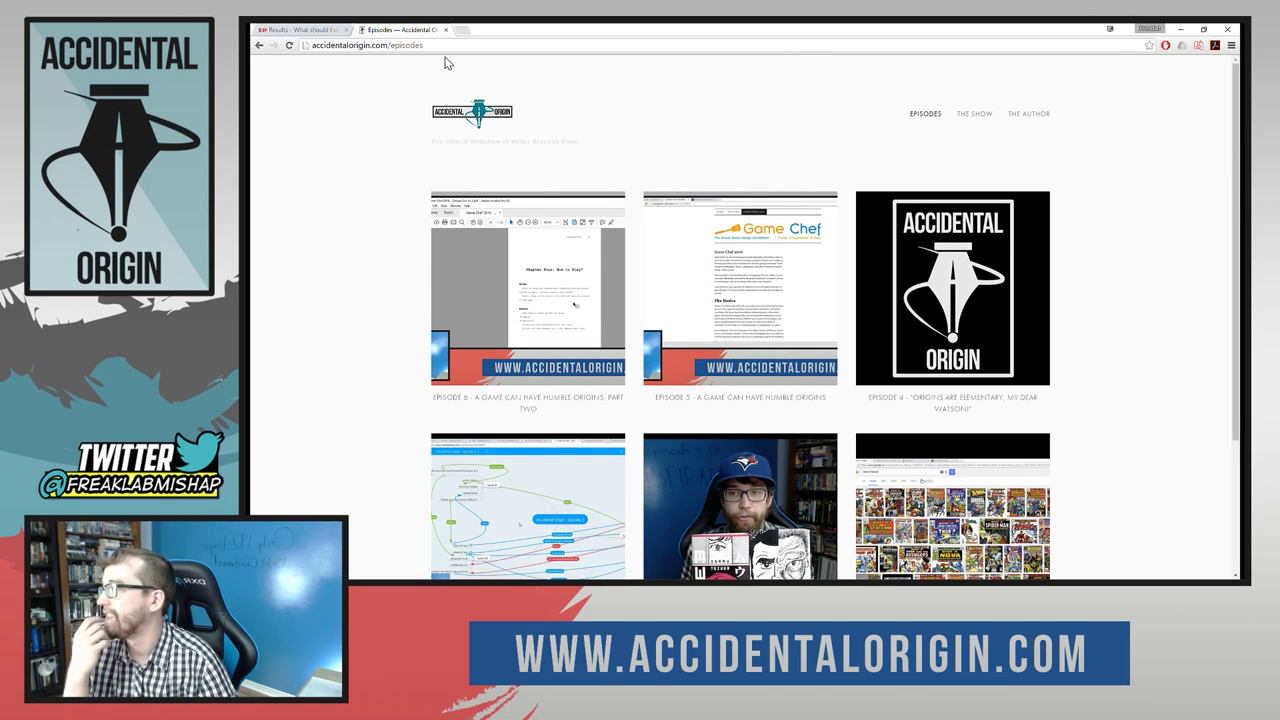
mouse_move(645, 18)
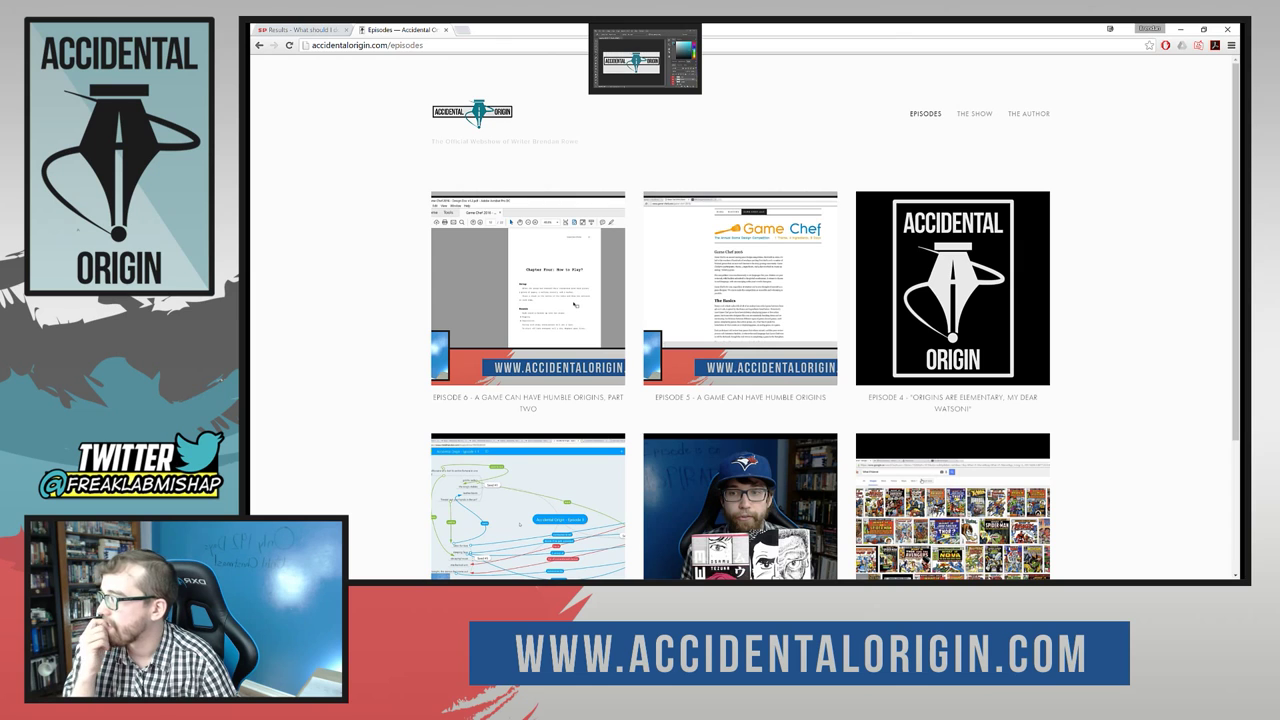
left_click(645, 20)
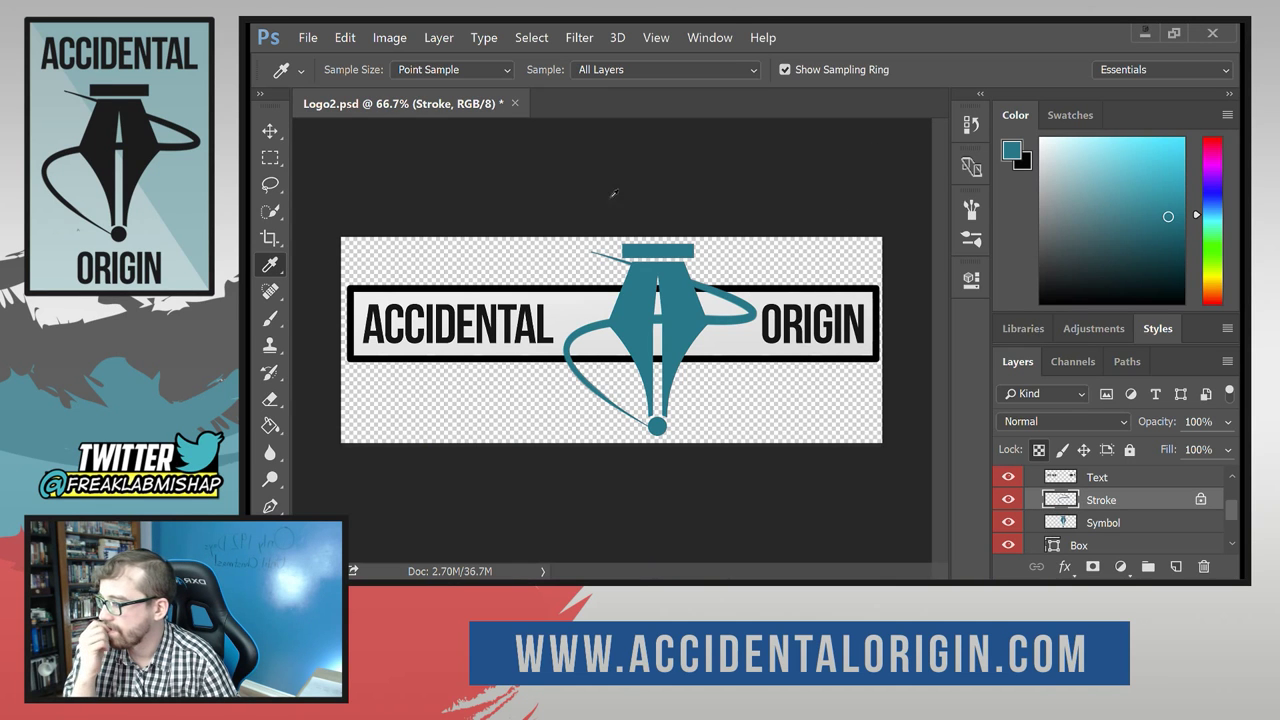
left_click(308, 38)
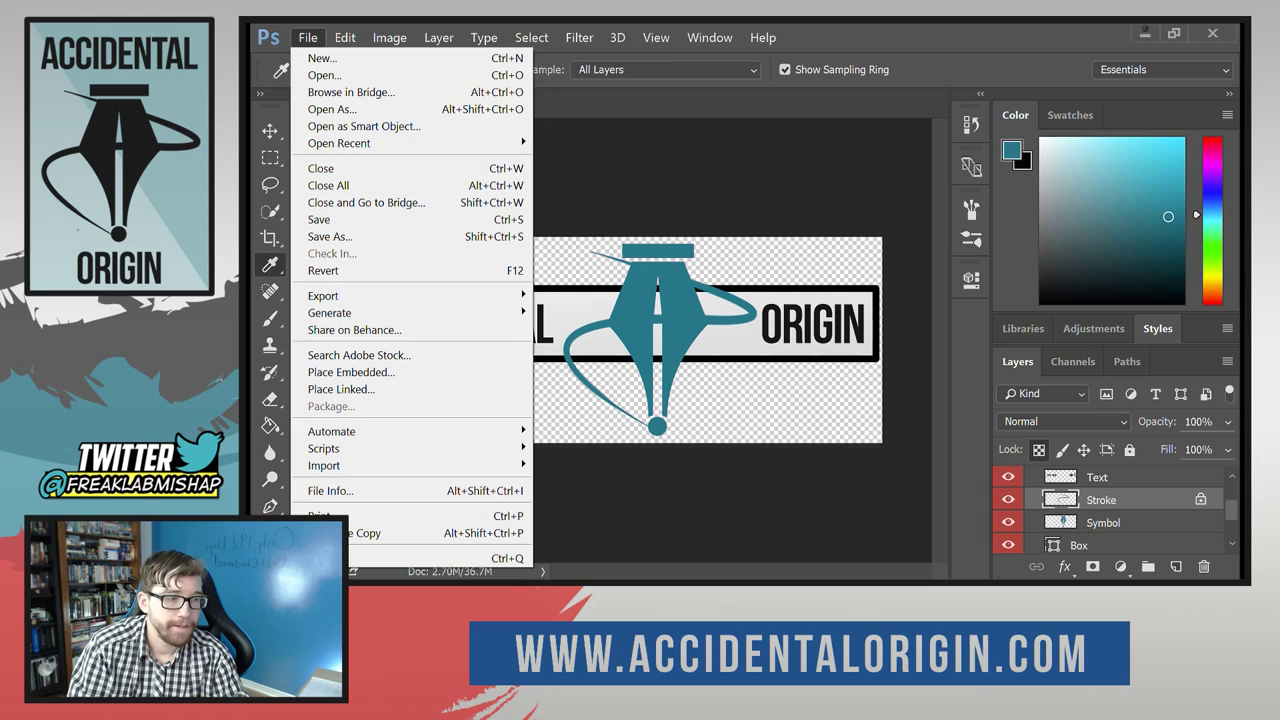
key("Escape")
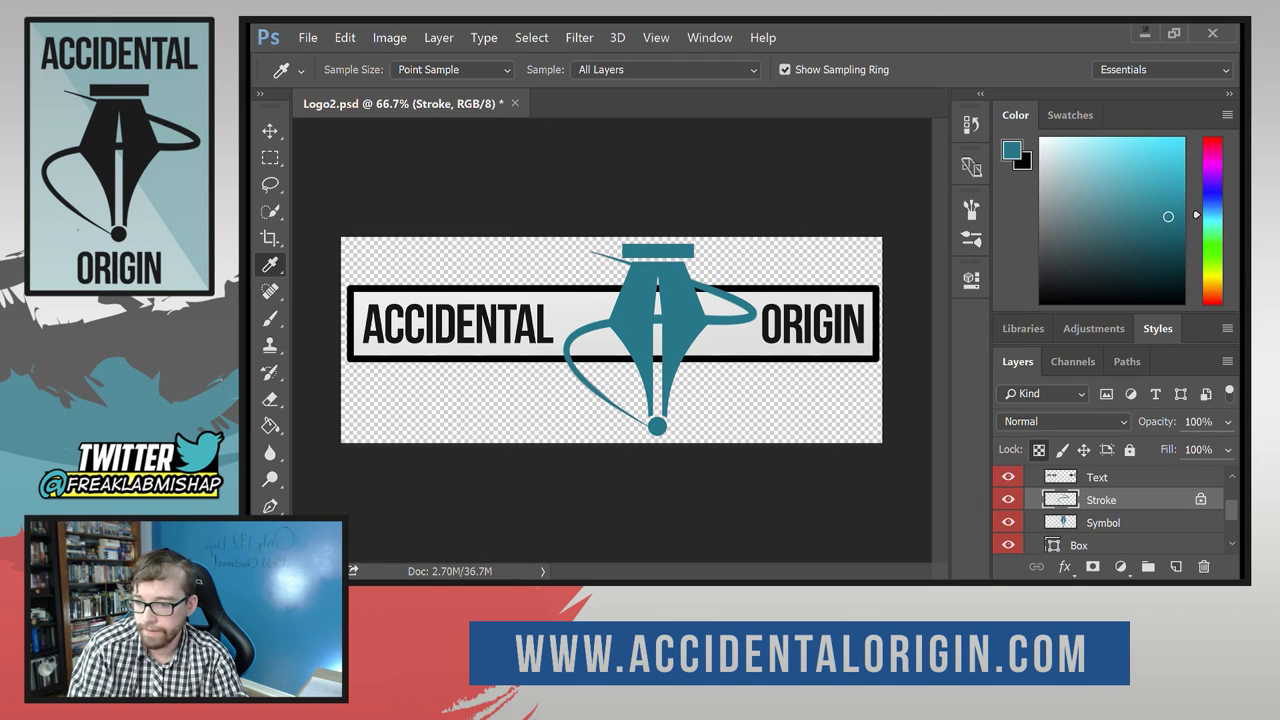
left_click(310, 40)
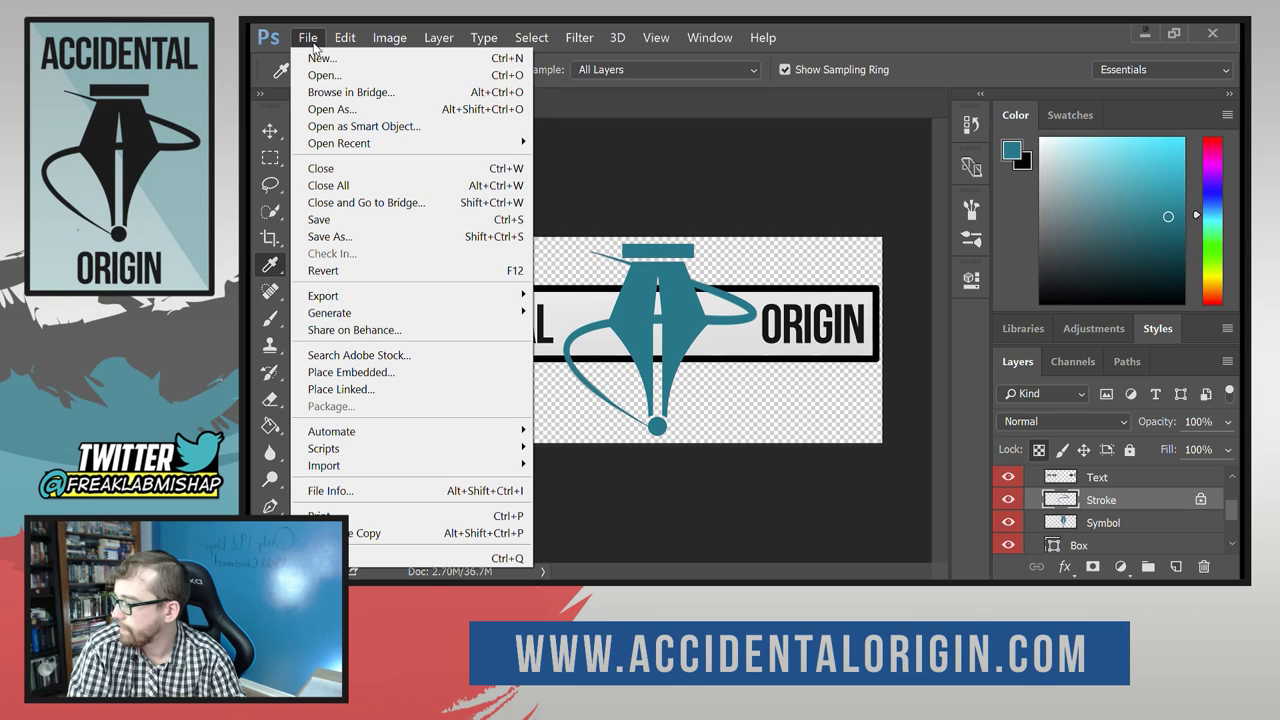
left_click(1103, 523)
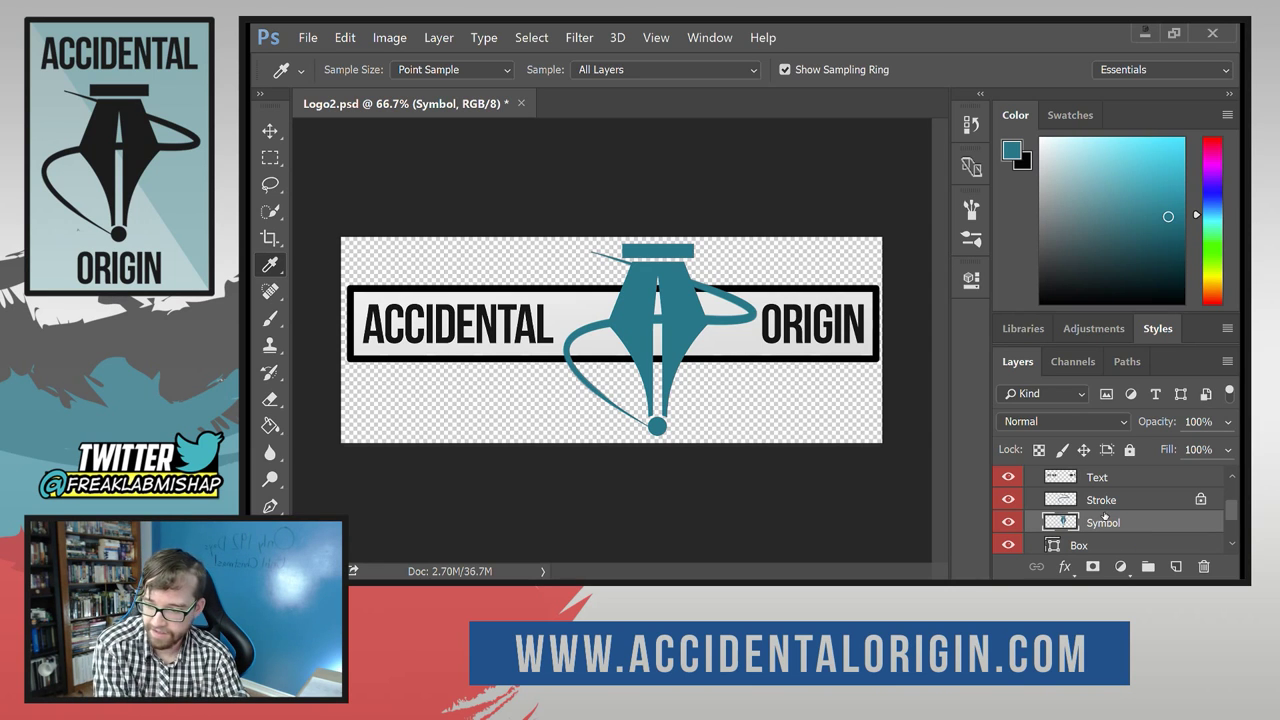
scroll(1104, 514, "up", 3)
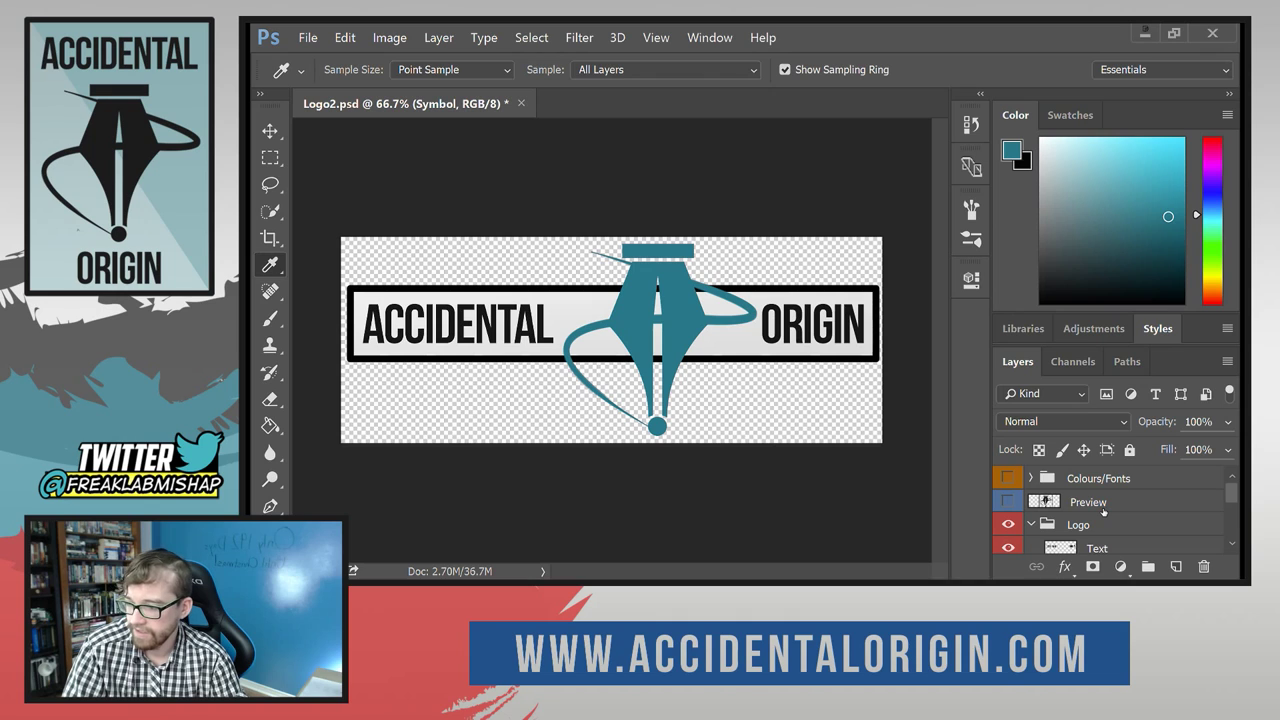
scroll(1103, 512, "down", 5)
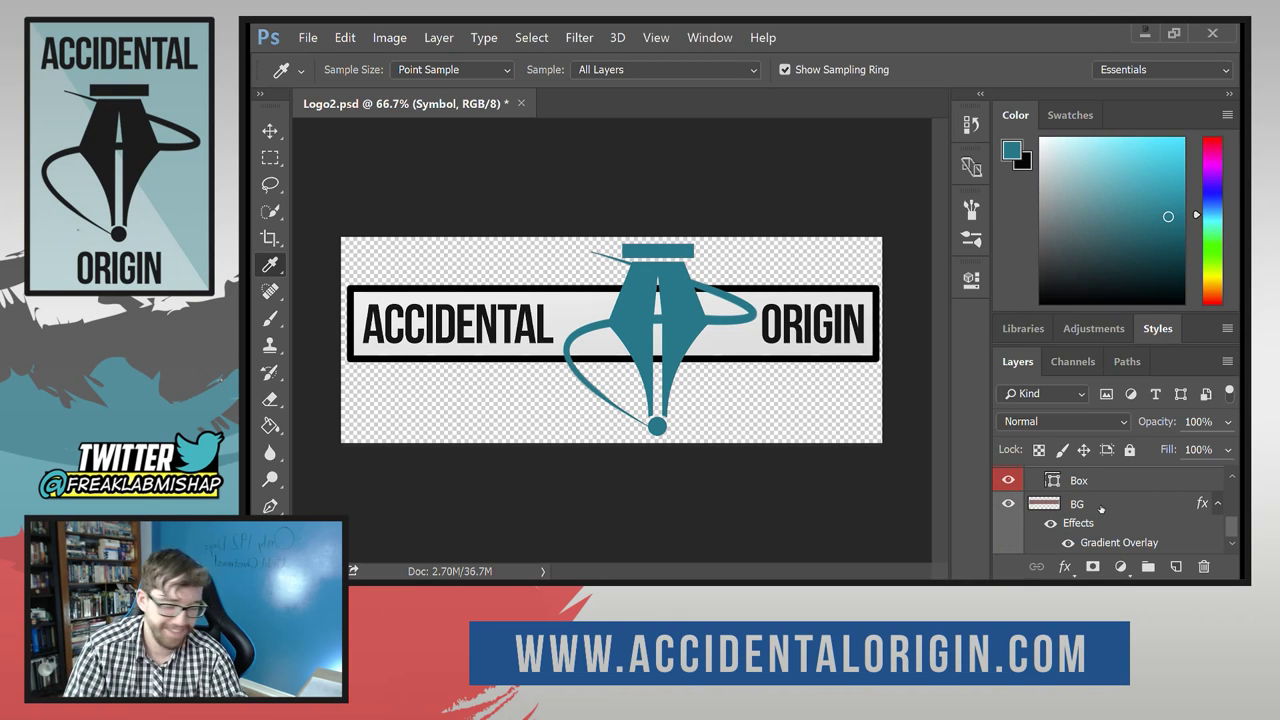
left_click(308, 37)
mouse_move(337, 40)
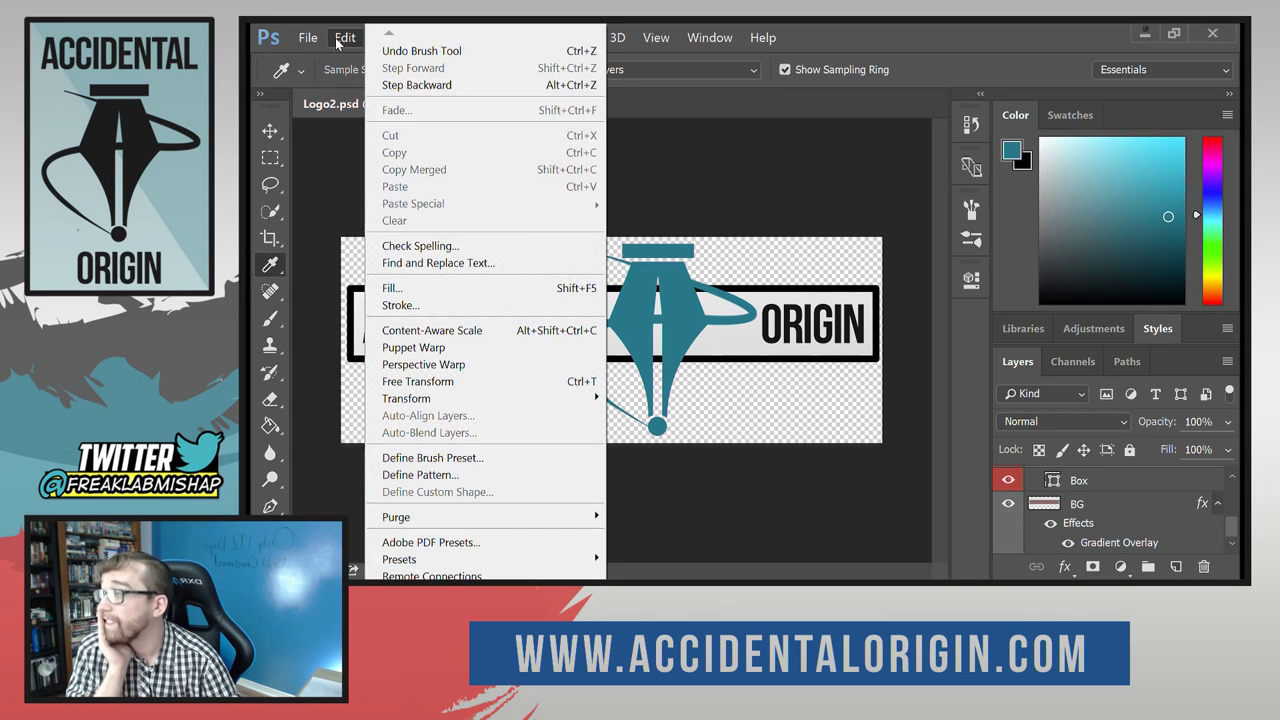
mouse_move(428, 44)
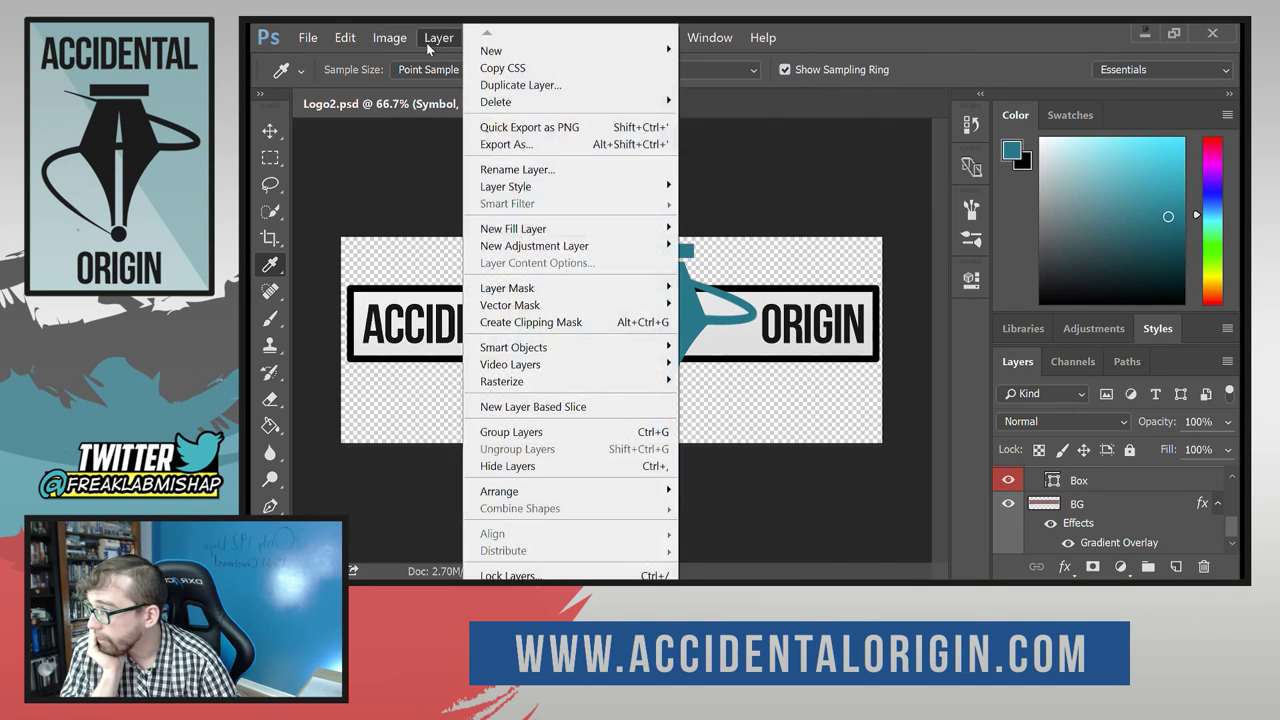
left_click(345, 40)
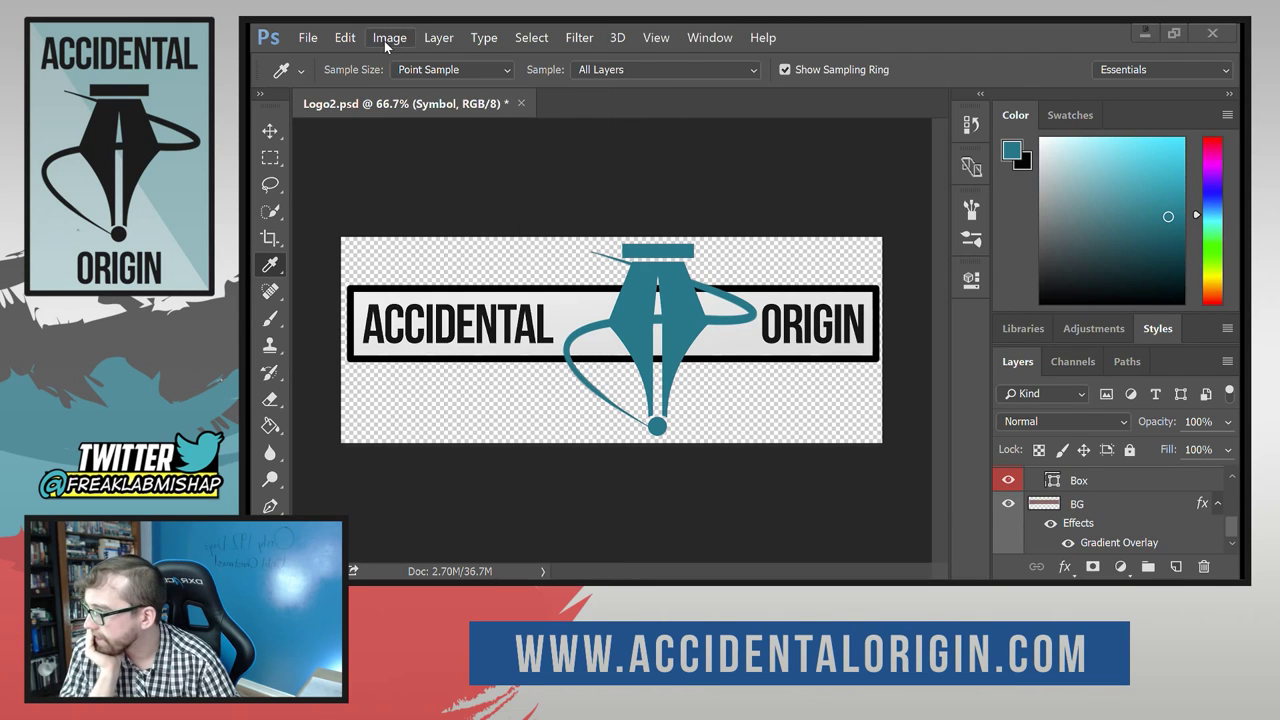
Open the Image Size settings of the banner document.
left_click(384, 41)
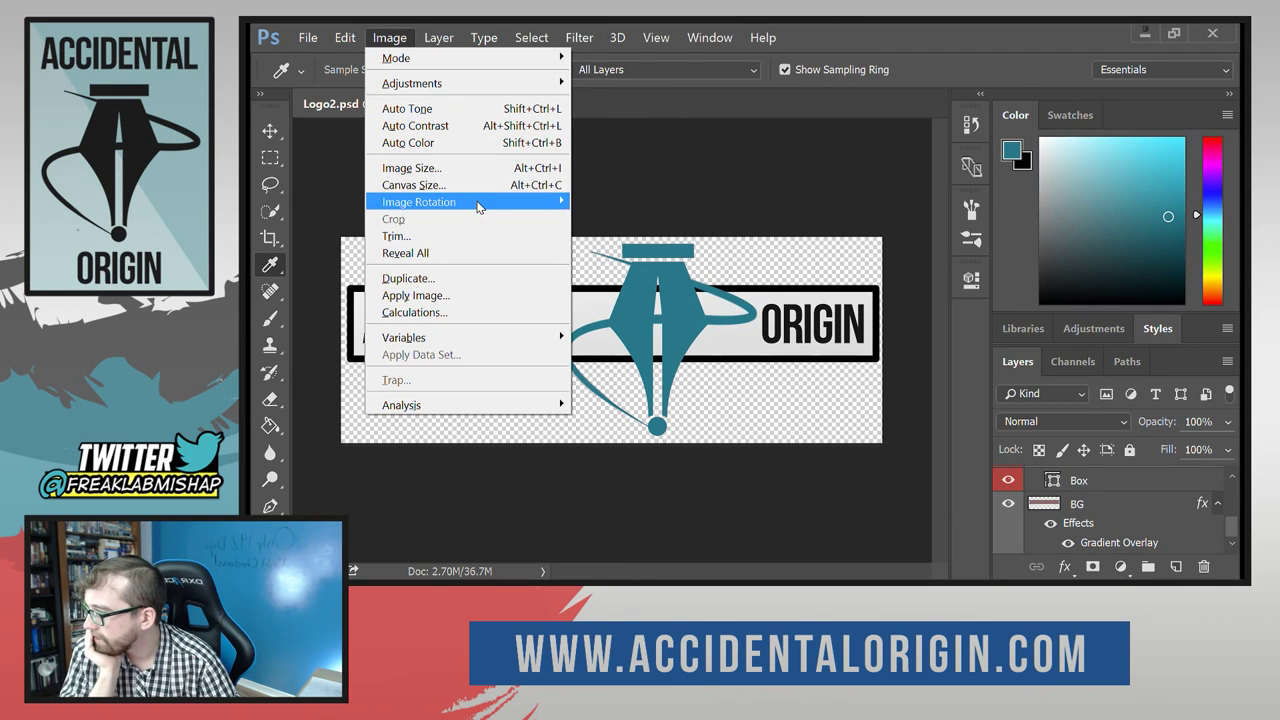
mouse_move(479, 207)
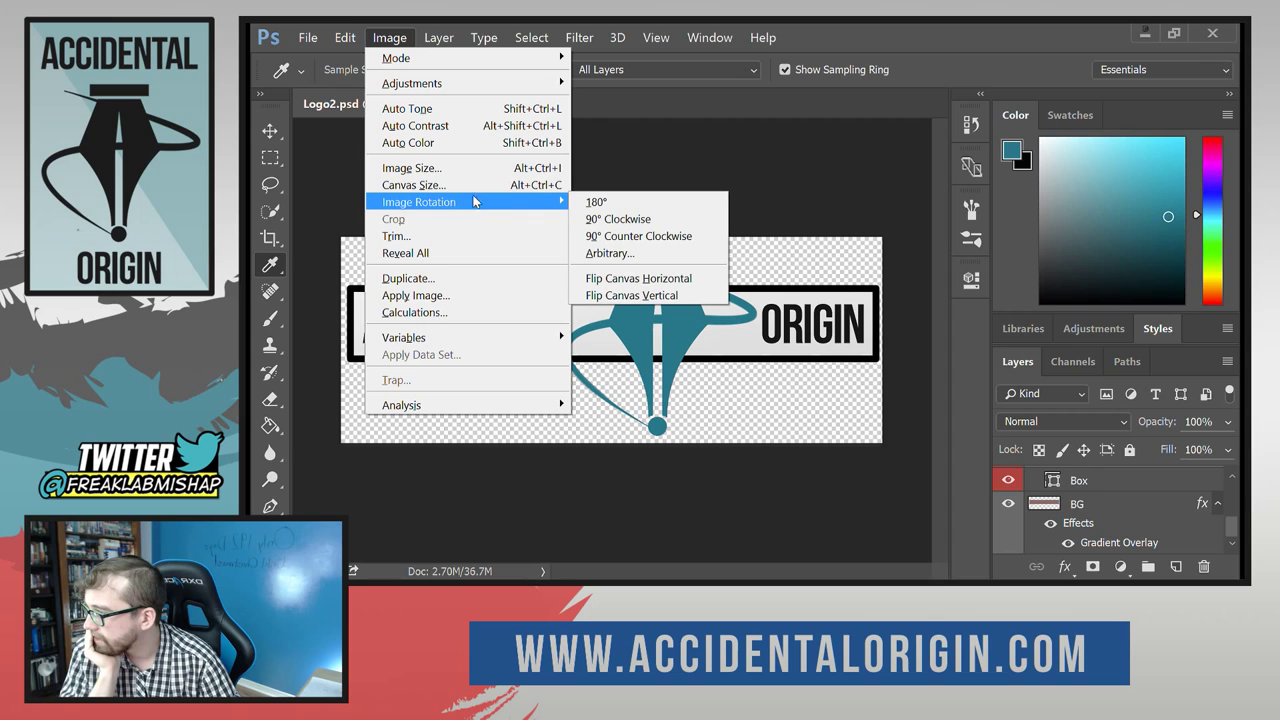
left_click(463, 167)
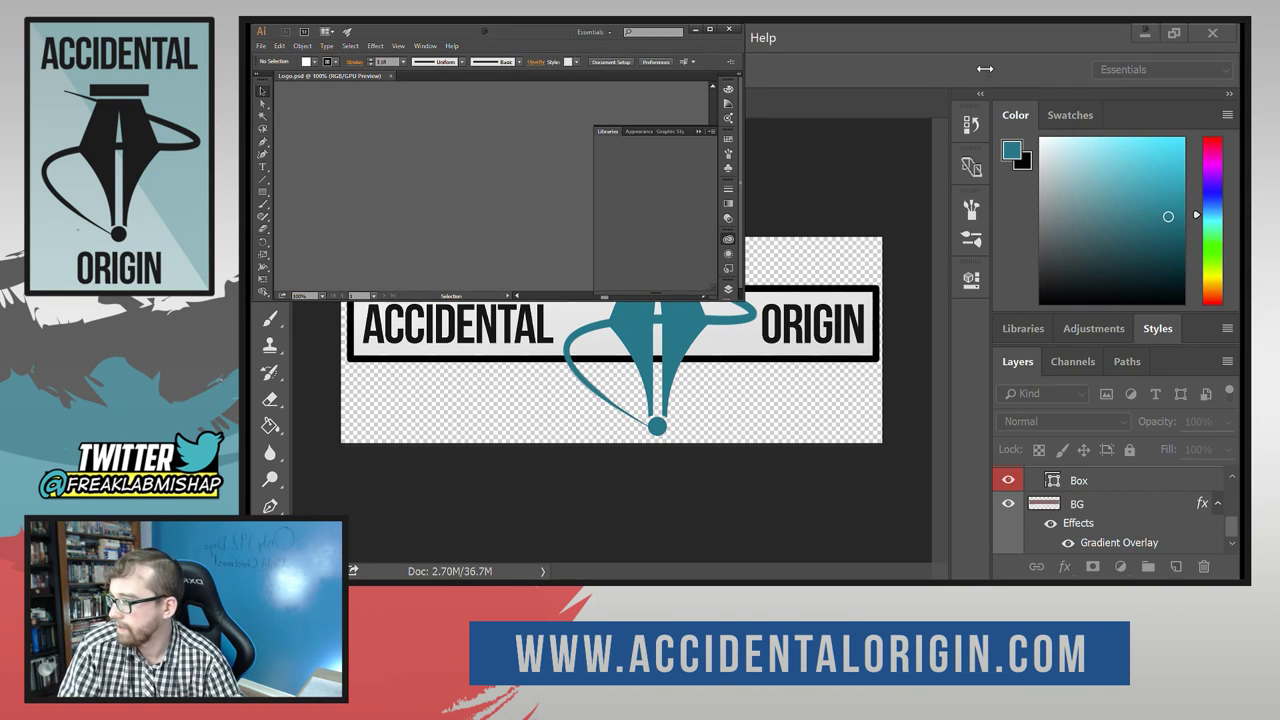
Switch to Illustrator, maximize the window with Logo.psd and collapse the libraries.
left_click(711, 30)
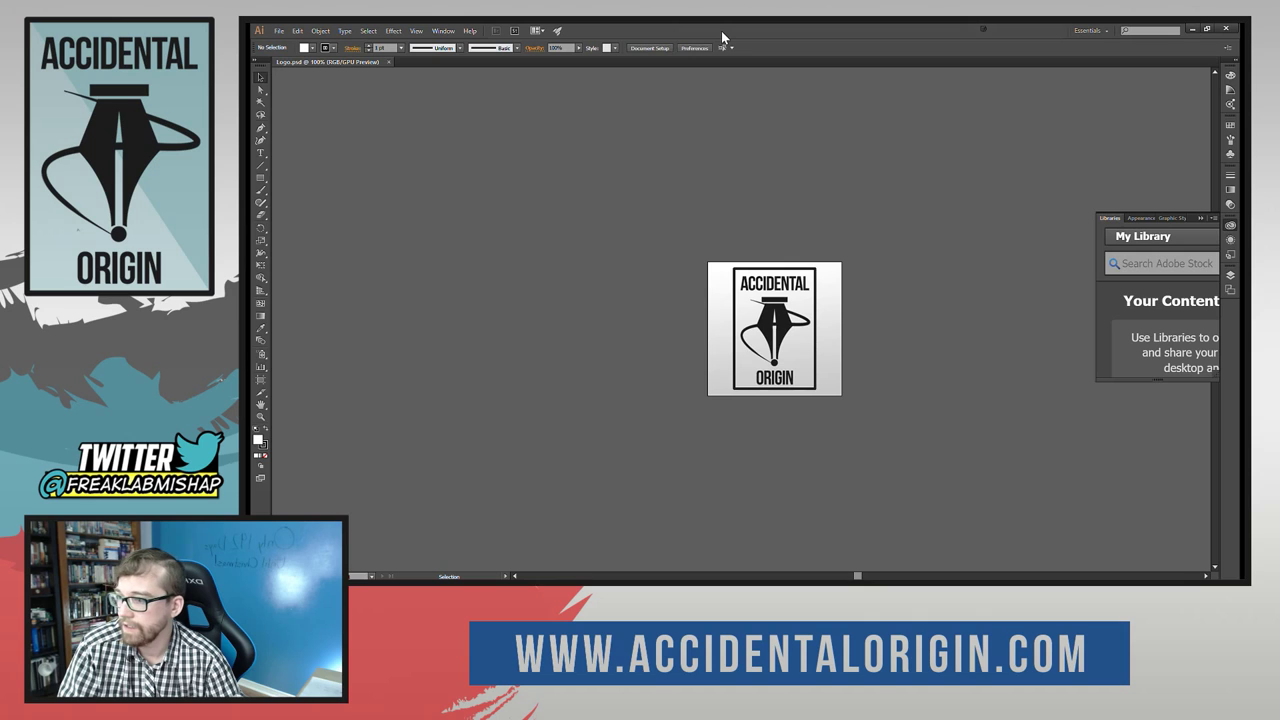
left_click(1229, 228)
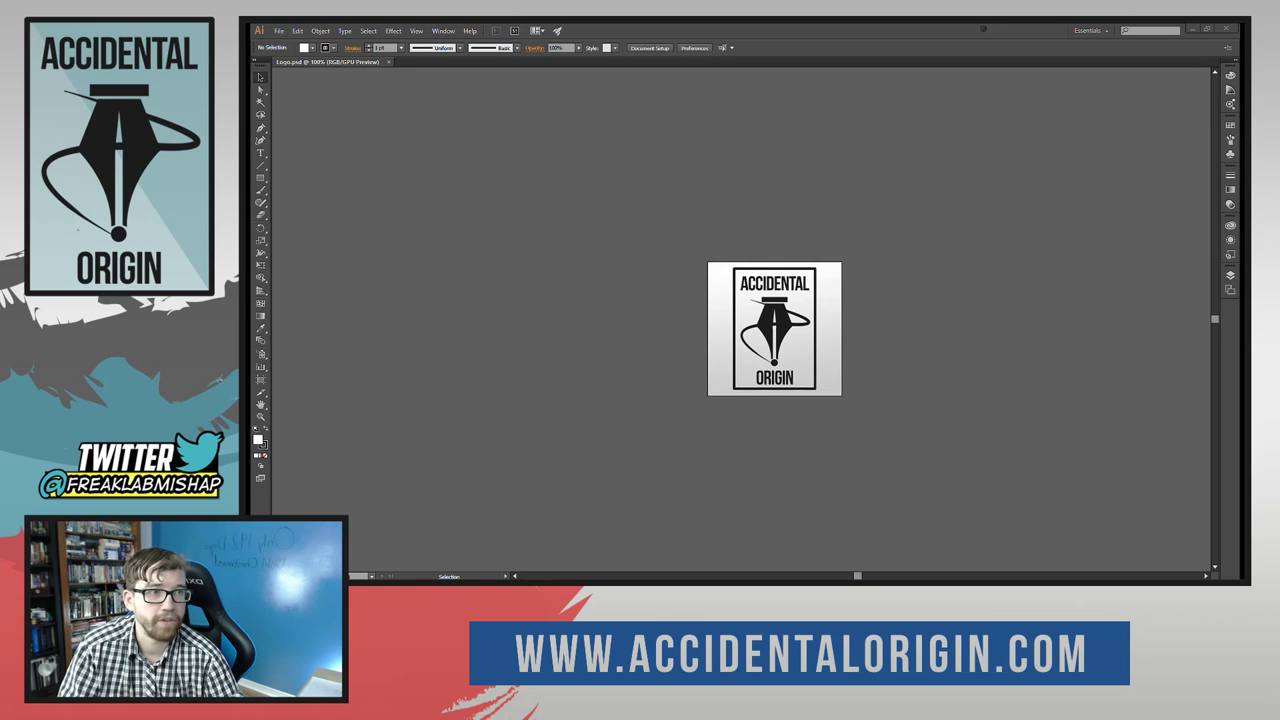
key("alt+Tab")
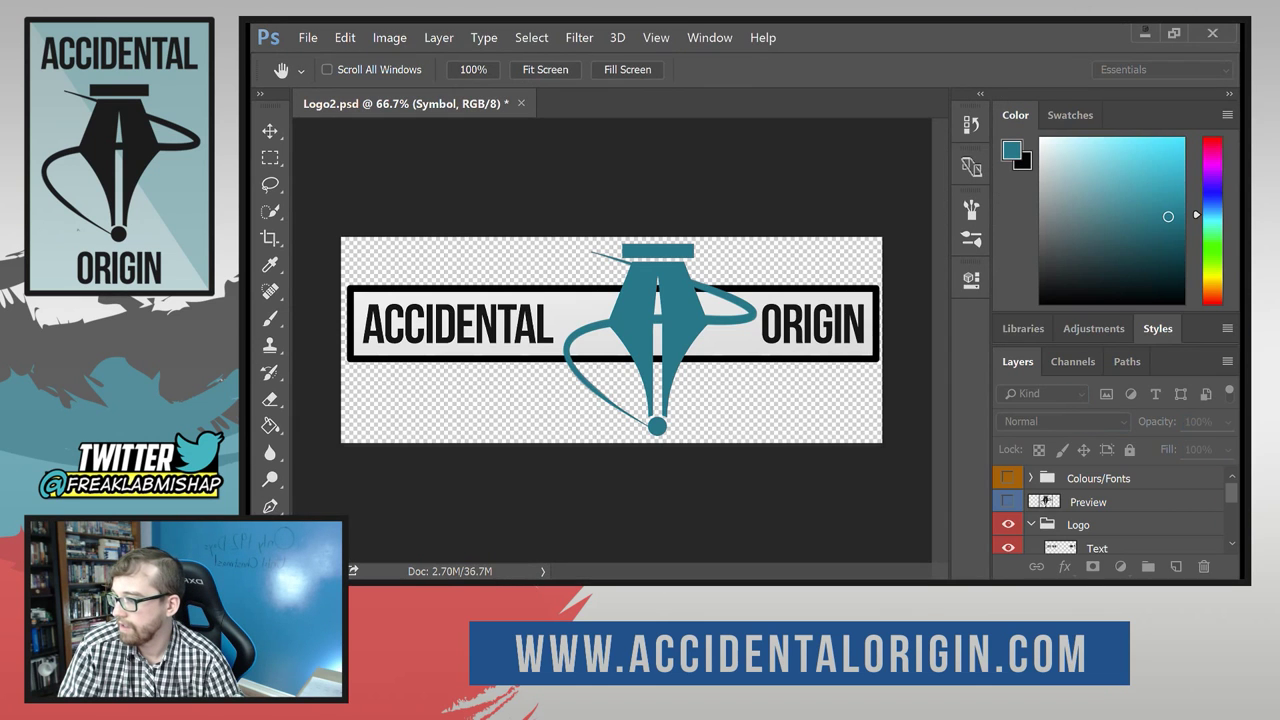
key("alt+Tab")
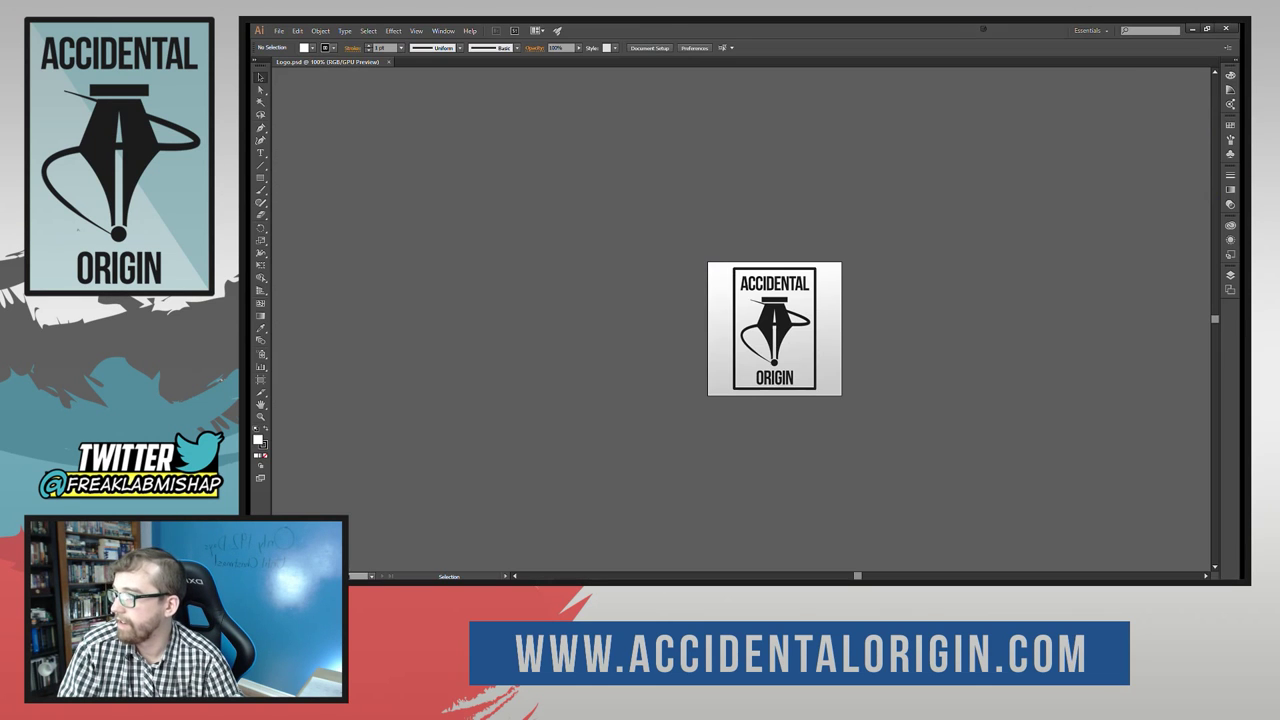
Display the layer list of Logo.psd and examine the lower part of the logo artwork at 400% magnification.
left_click(1230, 288)
left_click(1230, 288)
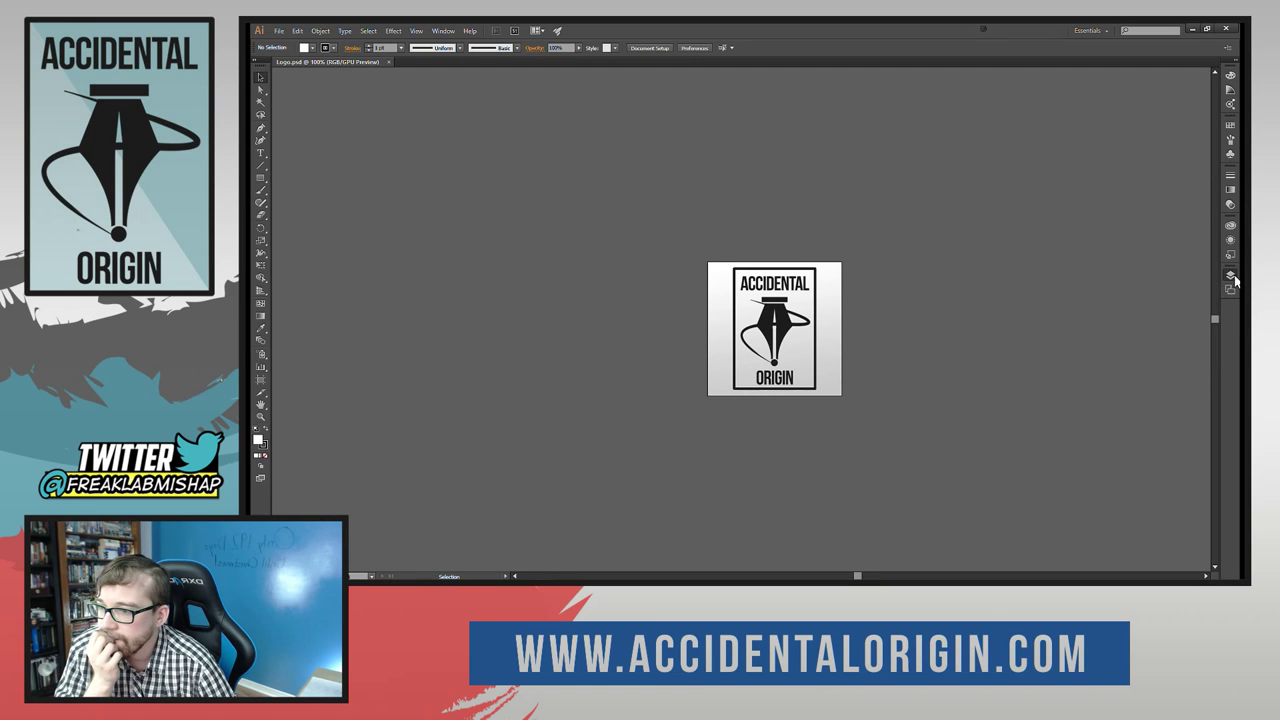
left_click(1231, 276)
left_click(1230, 289)
left_click(1230, 276)
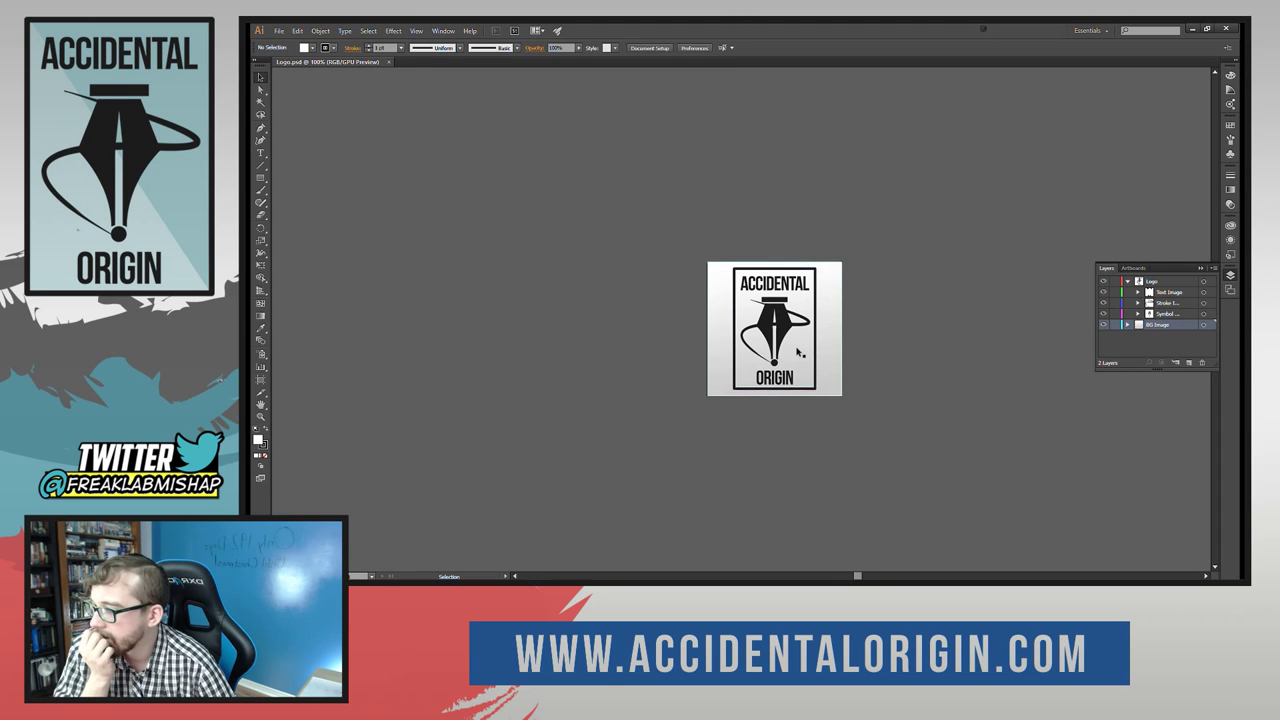
scroll(800, 352, "up", 1)
scroll(311, 354, "down", 3)
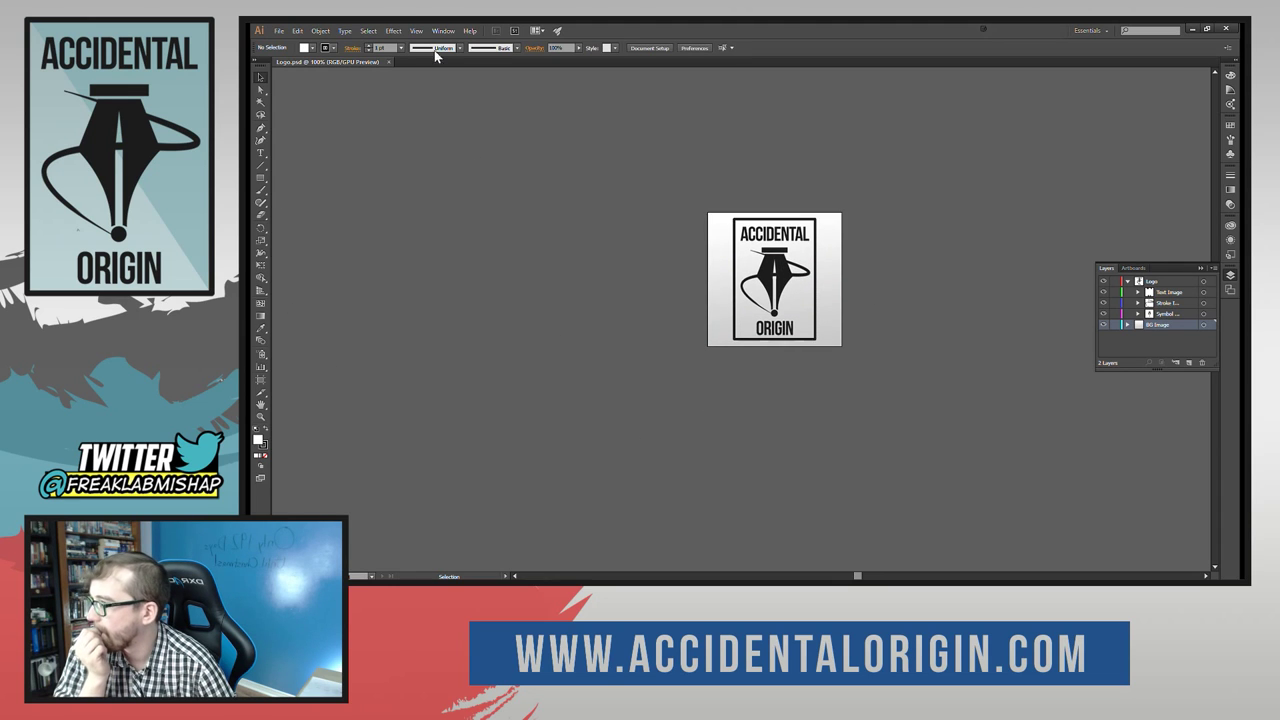
scroll(811, 356, "left", 2)
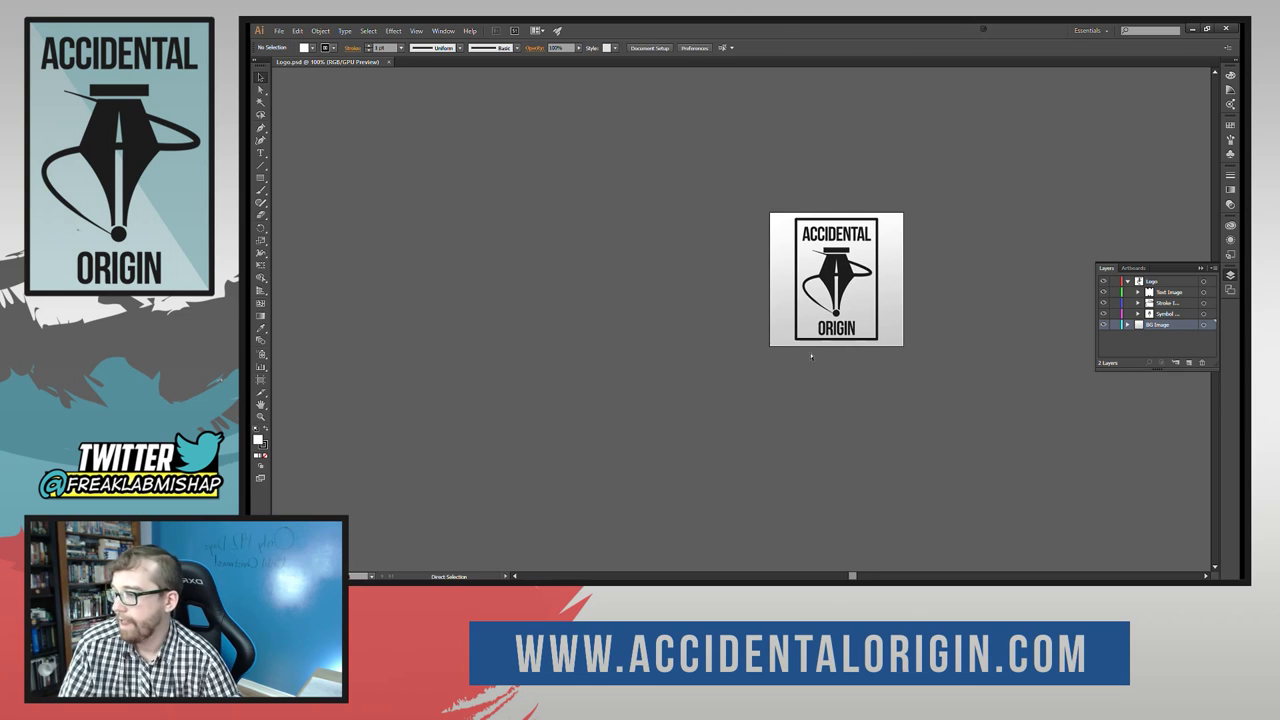
scroll(811, 356, "right", 3)
scroll(771, 337, "up", 4)
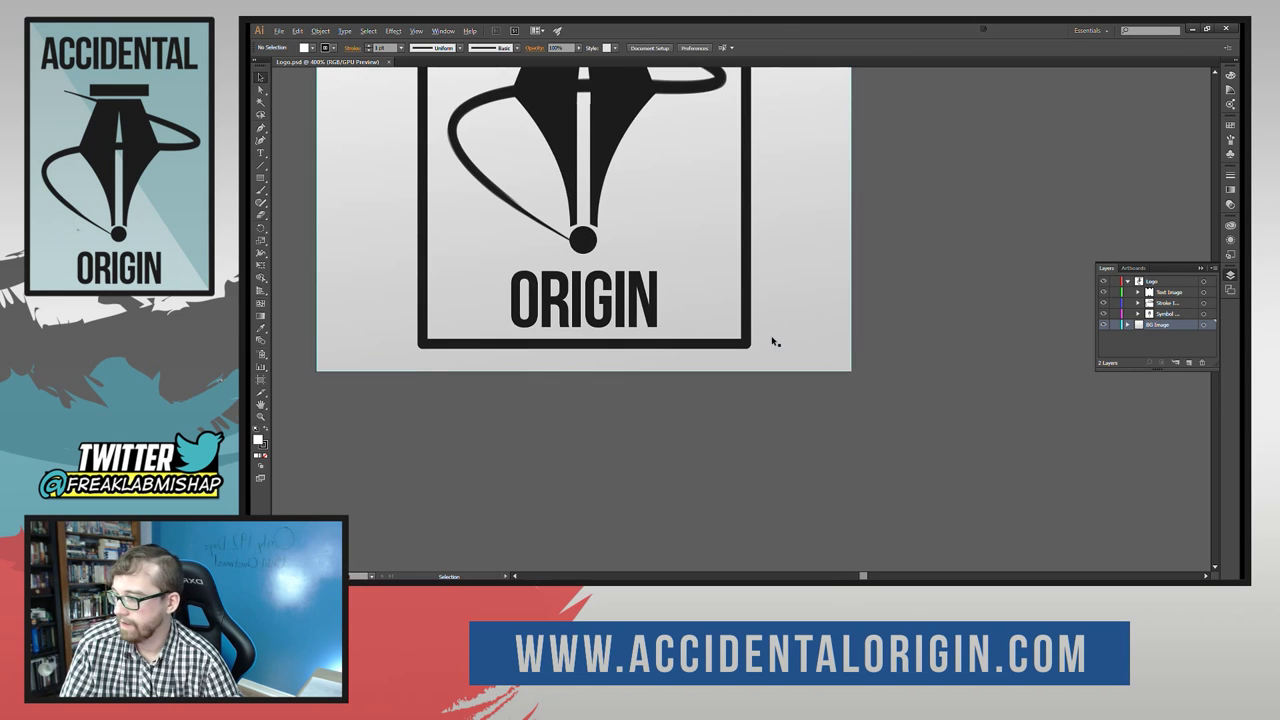
Examine the whole Logo.psd artwork at 200% and look inside the Stroke and Text image layers.
scroll(771, 341, "down", 1)
scroll(737, 337, "up", 4)
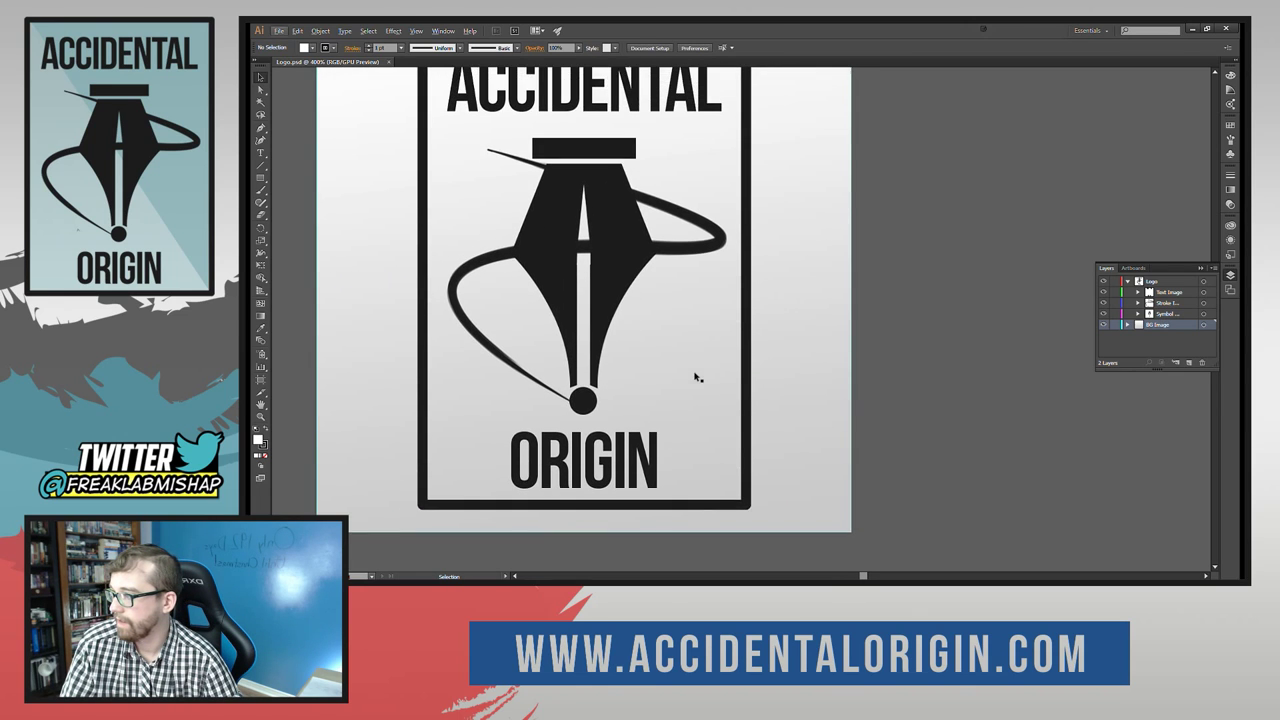
scroll(697, 377, "down", 2)
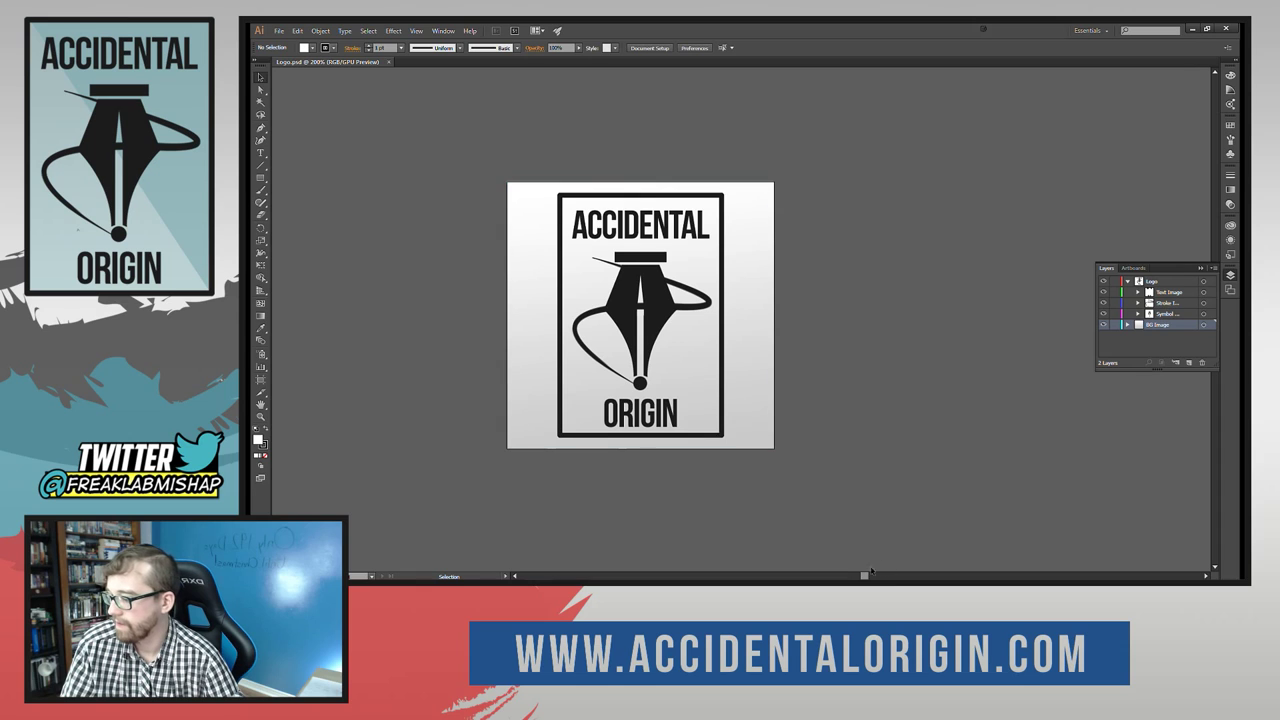
left_click(515, 576)
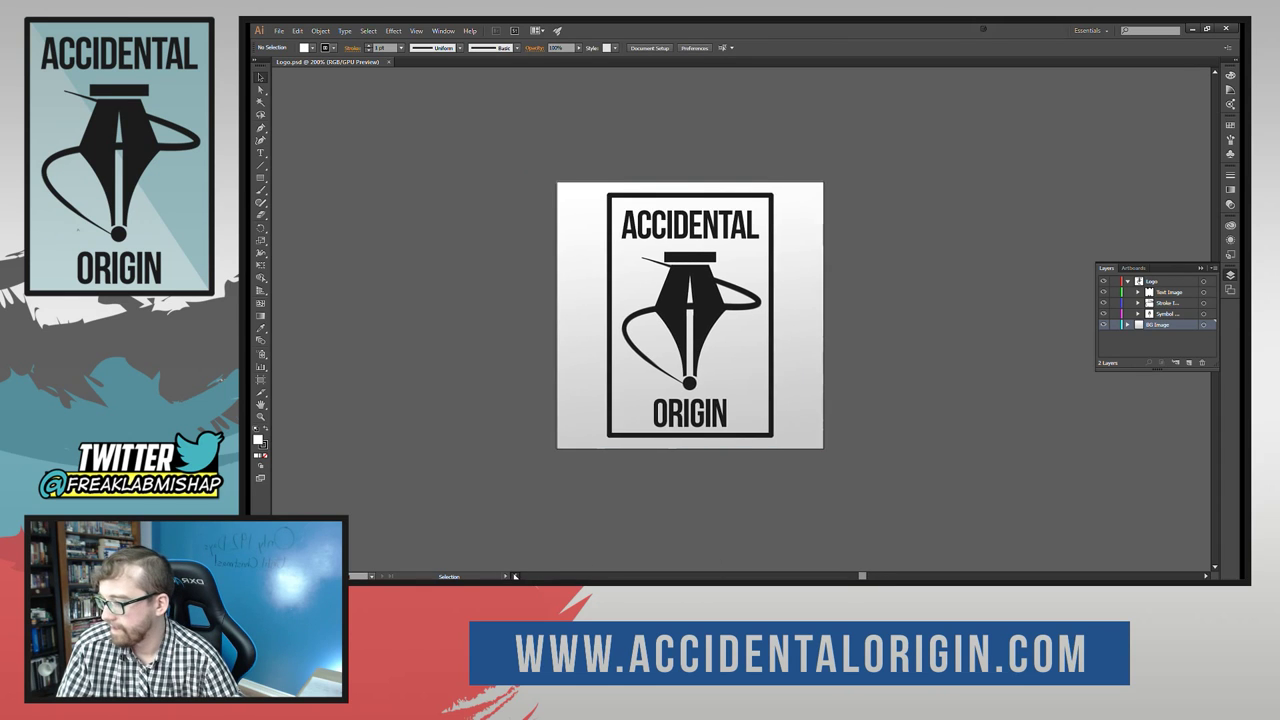
left_click(515, 576)
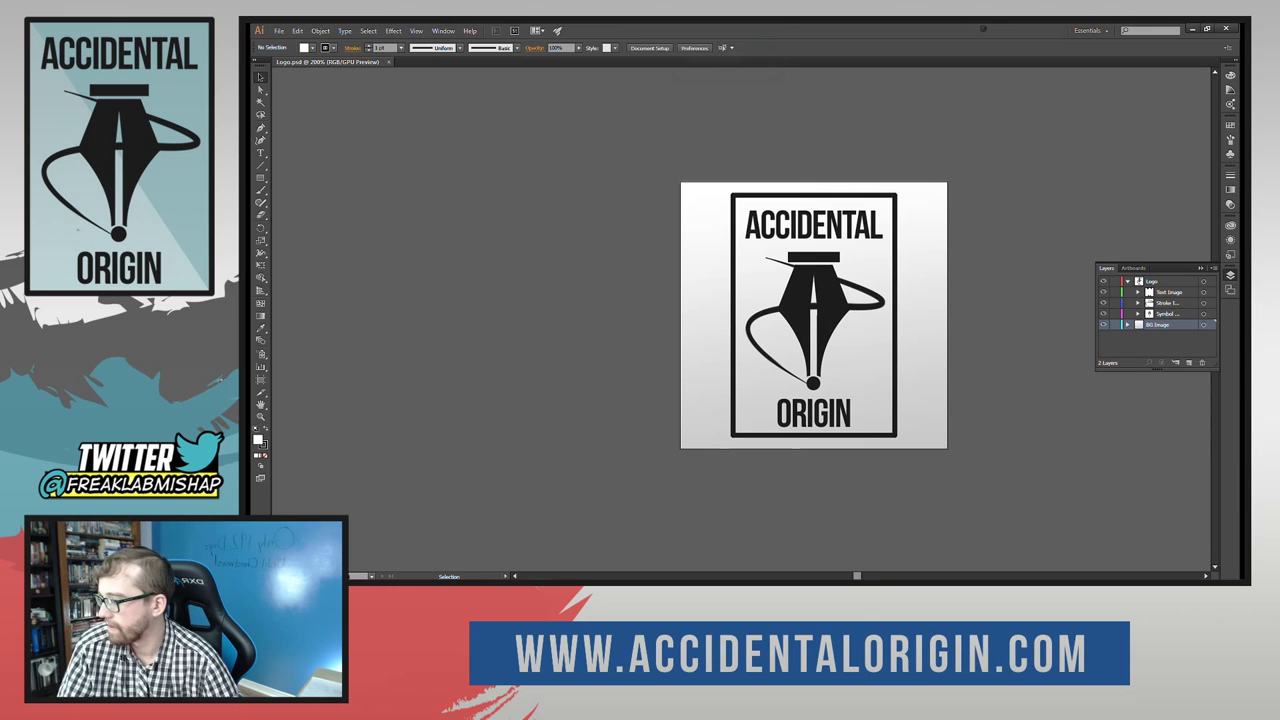
left_click(1137, 303)
left_click(1137, 303)
left_click(1138, 292)
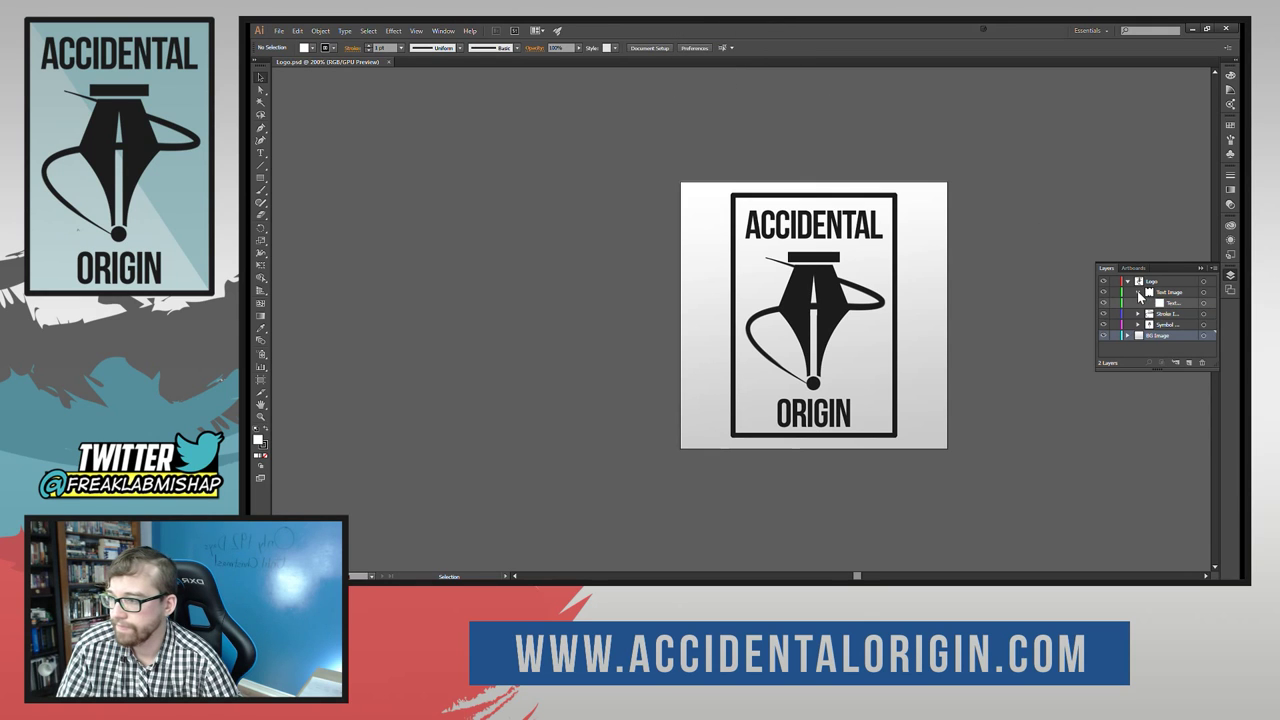
left_click(1138, 293)
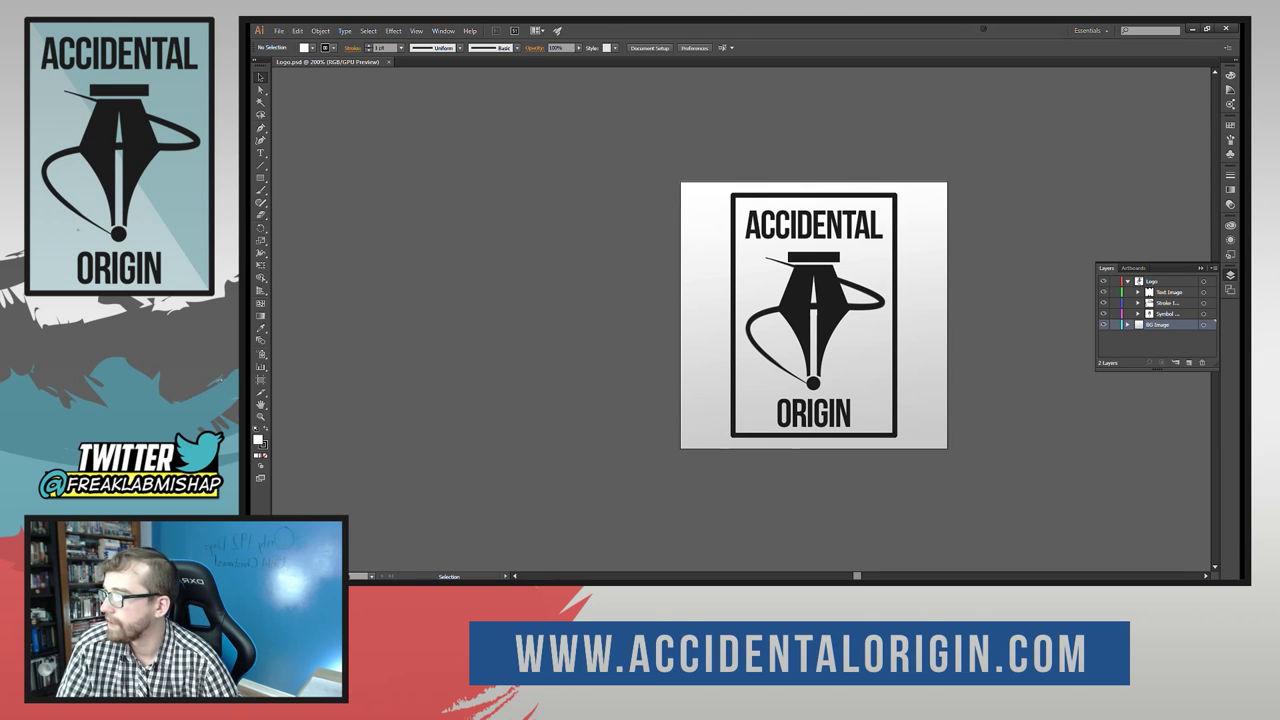
Switch to Photoshop and examine the layer stack of Logo2.psd, checking back once against Logo.psd in Illustrator.
key("alt+Tab")
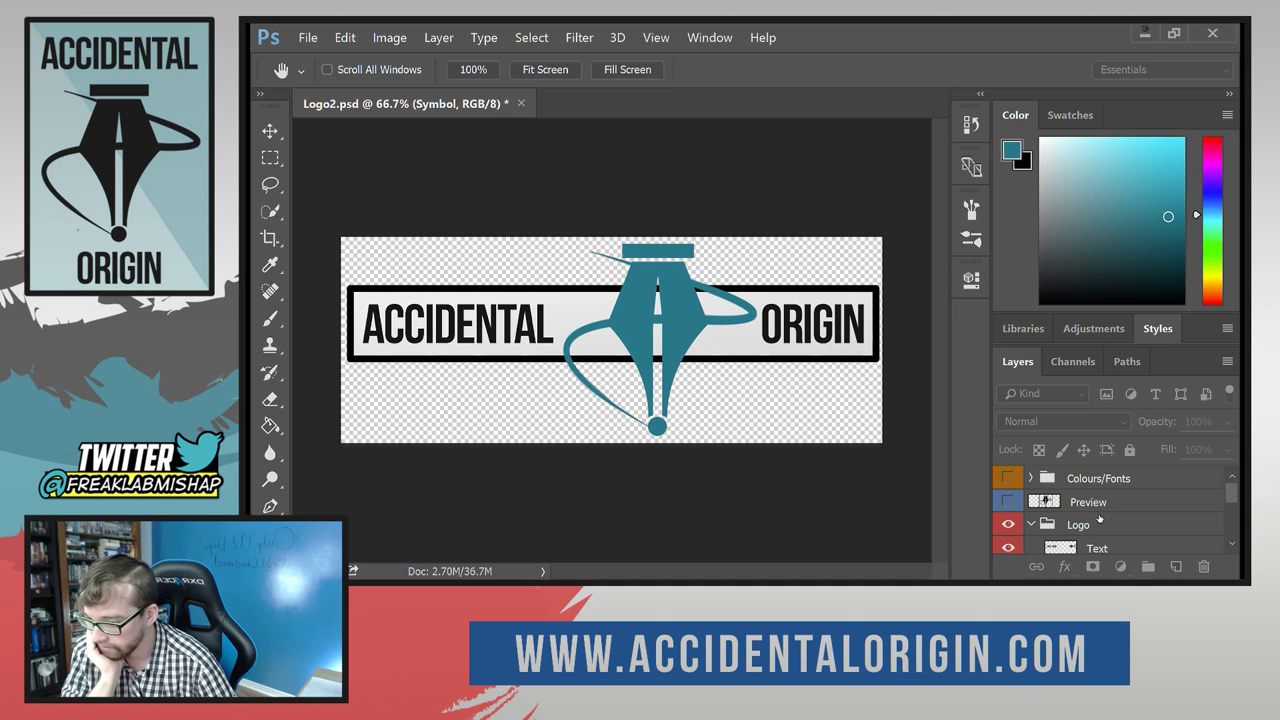
scroll(1099, 517, "down", 5)
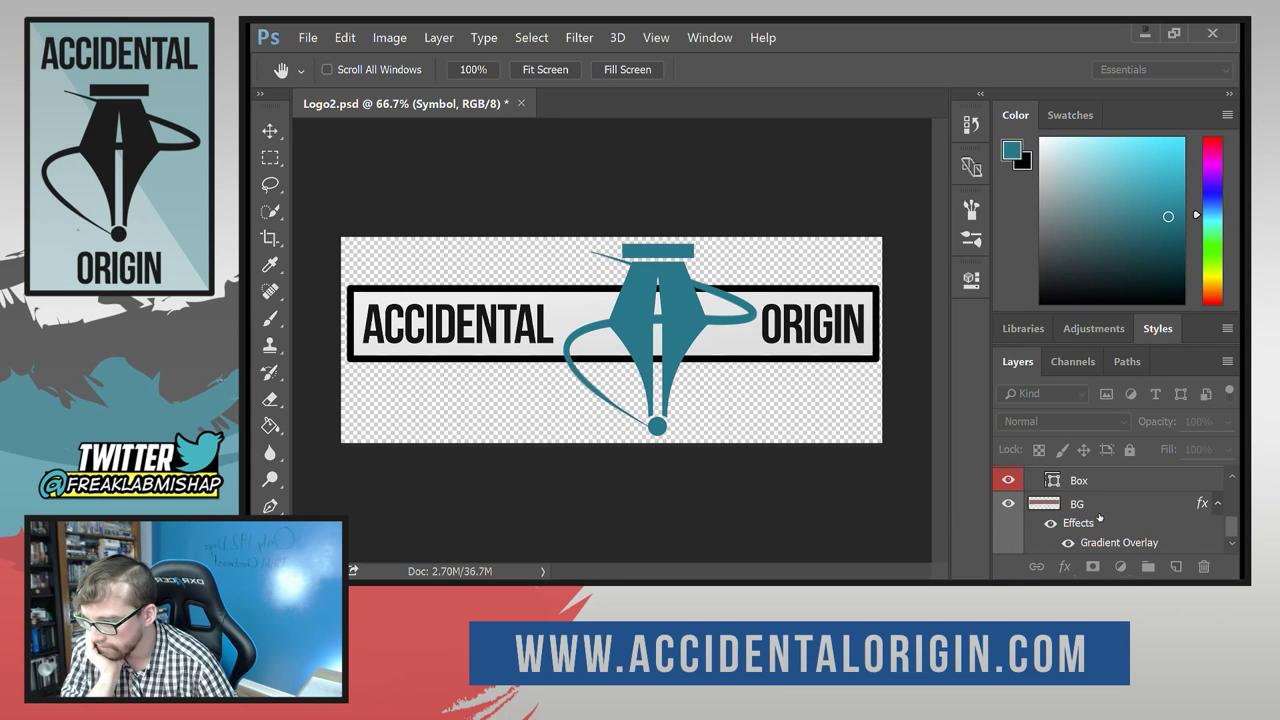
scroll(1099, 517, "up", 5)
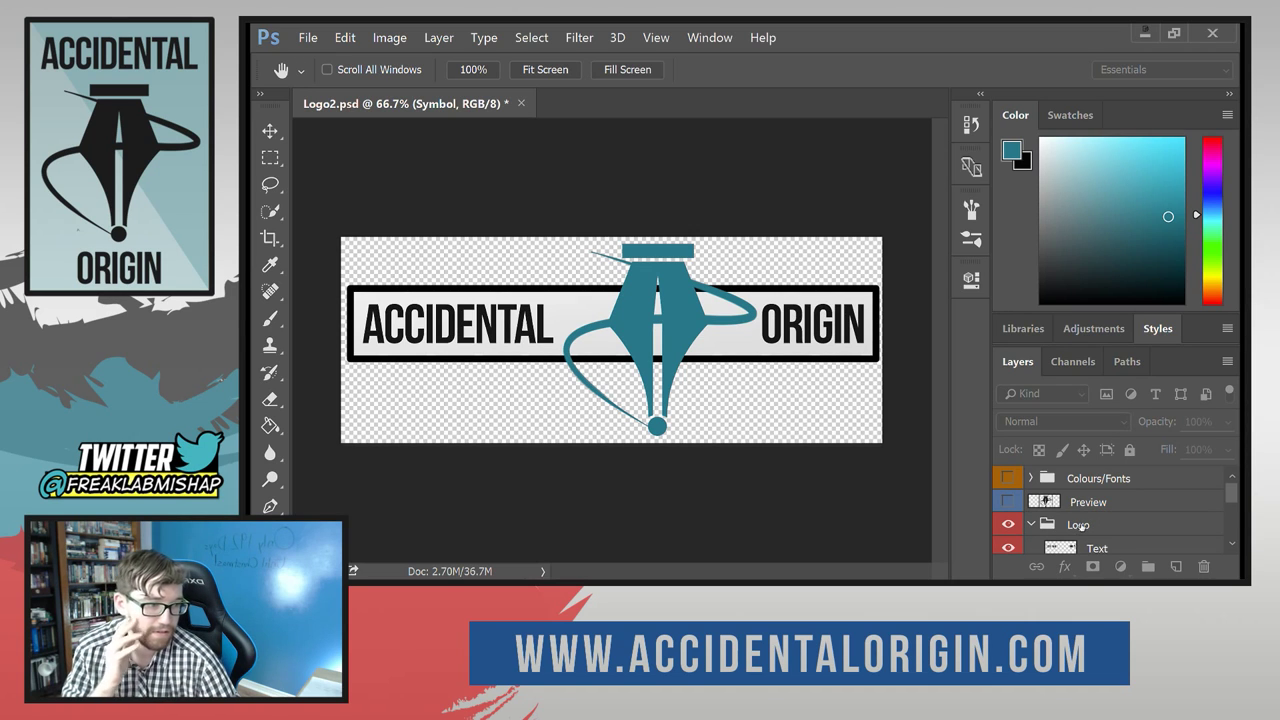
scroll(1080, 525, "down", 4)
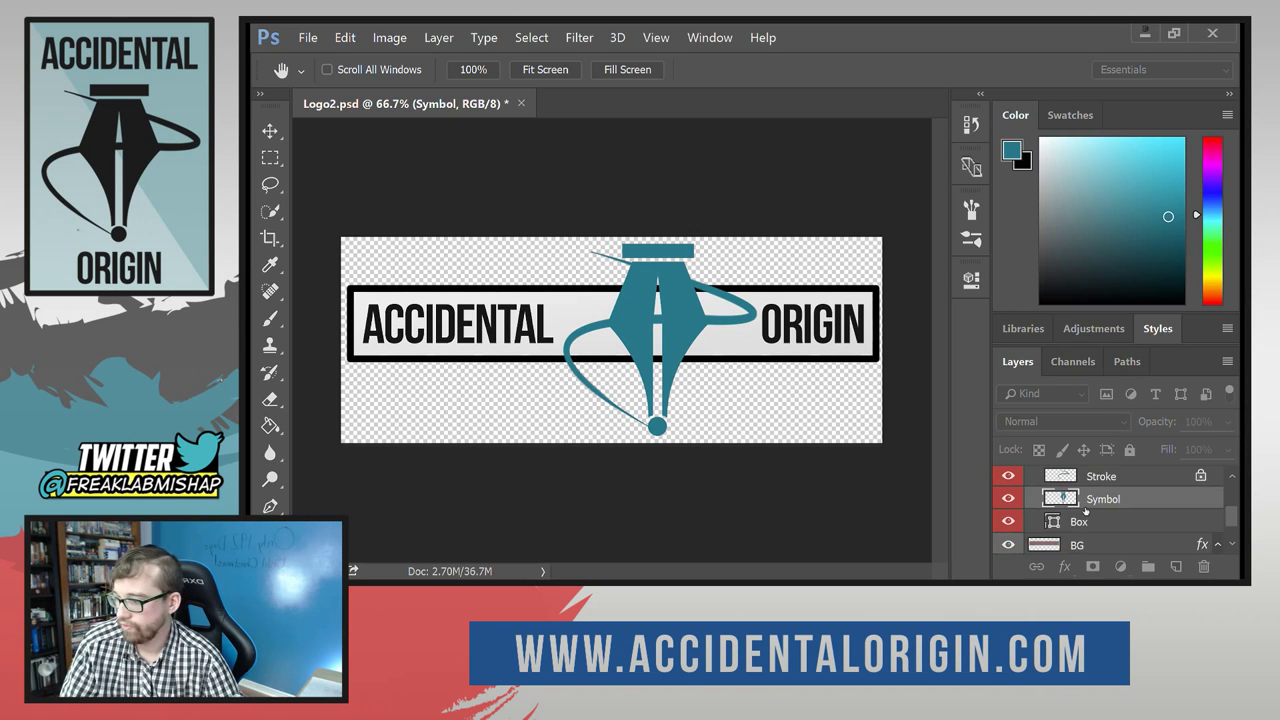
scroll(1085, 511, "up", 2)
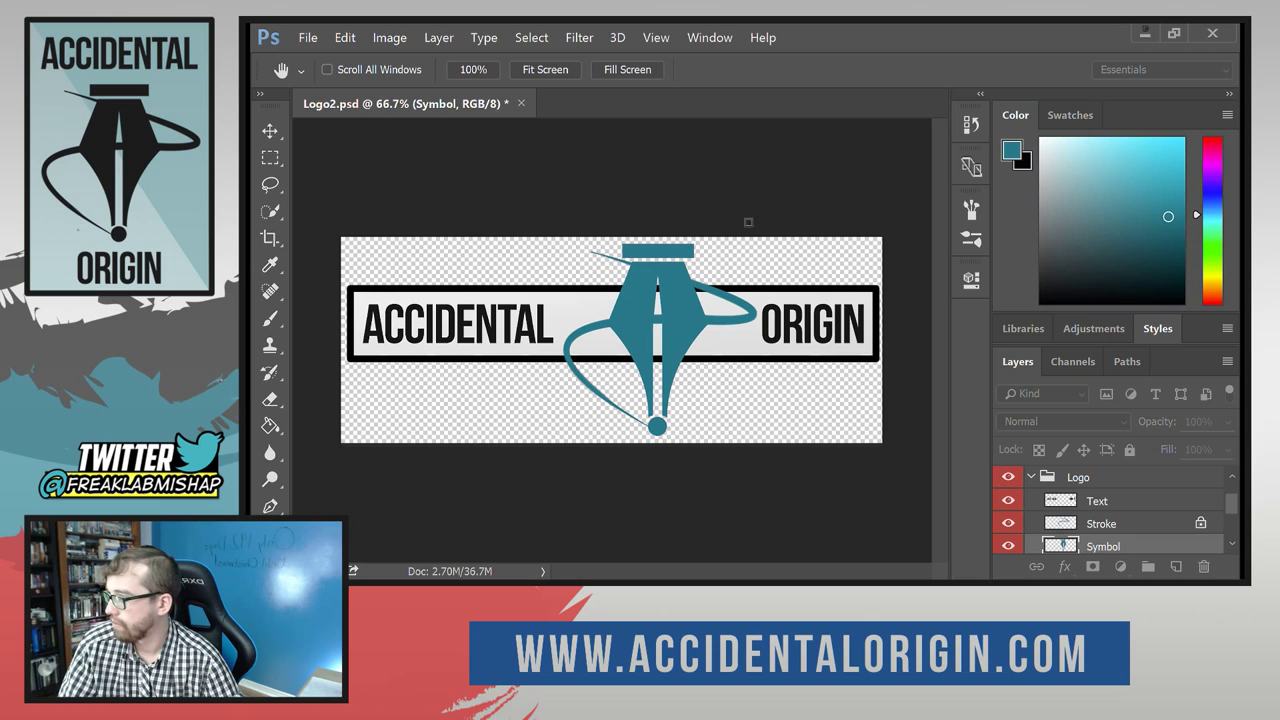
key("alt+Tab")
left_click(1207, 29)
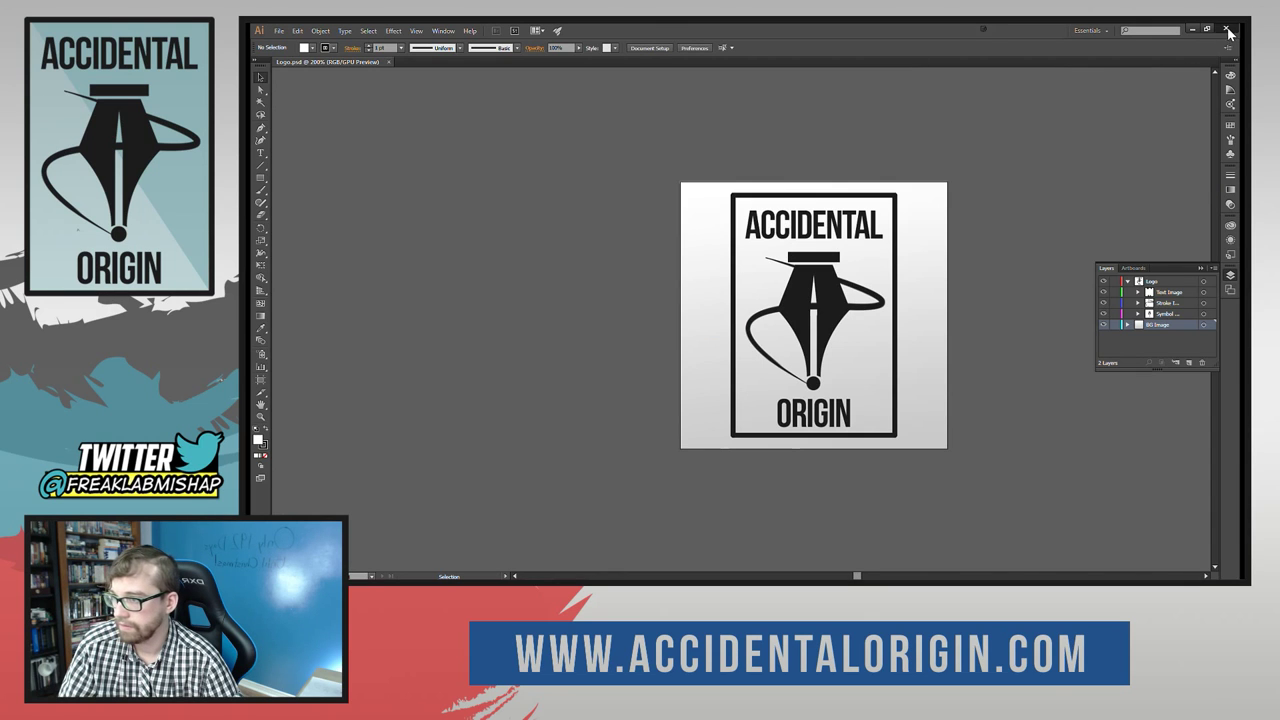
key("alt+Tab")
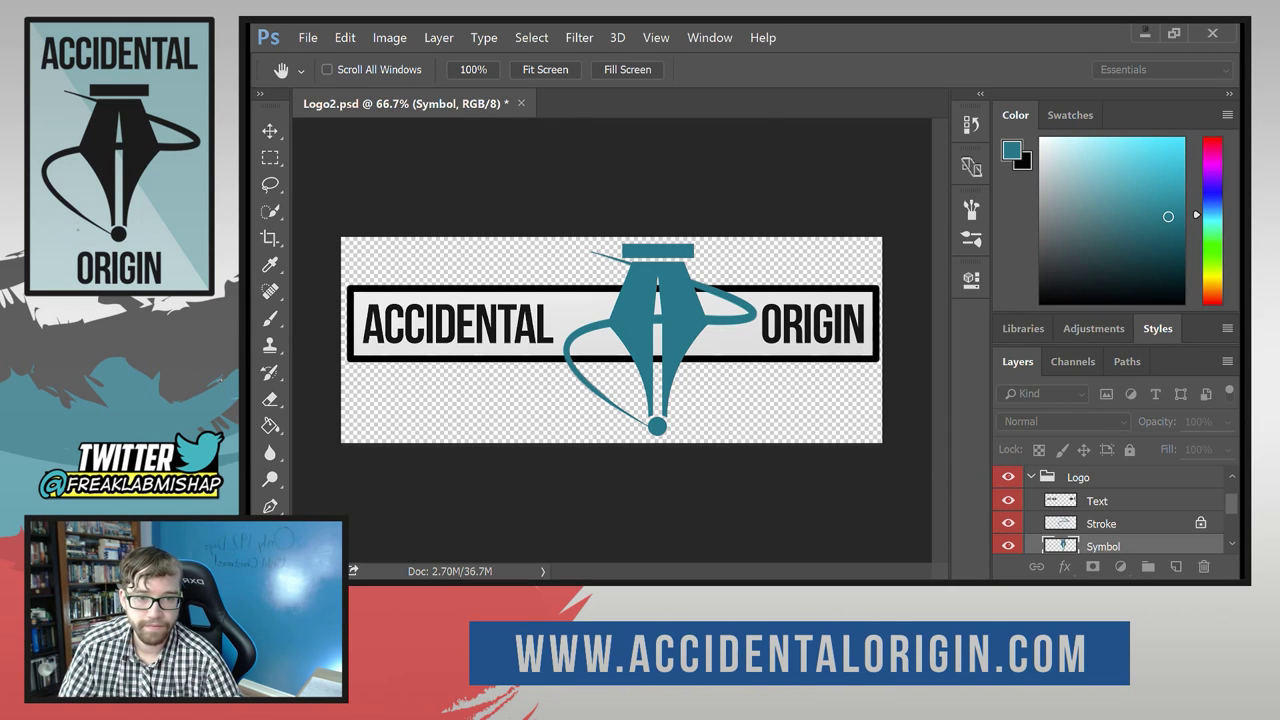
Open the Trim settings of the banner document.
key("i")
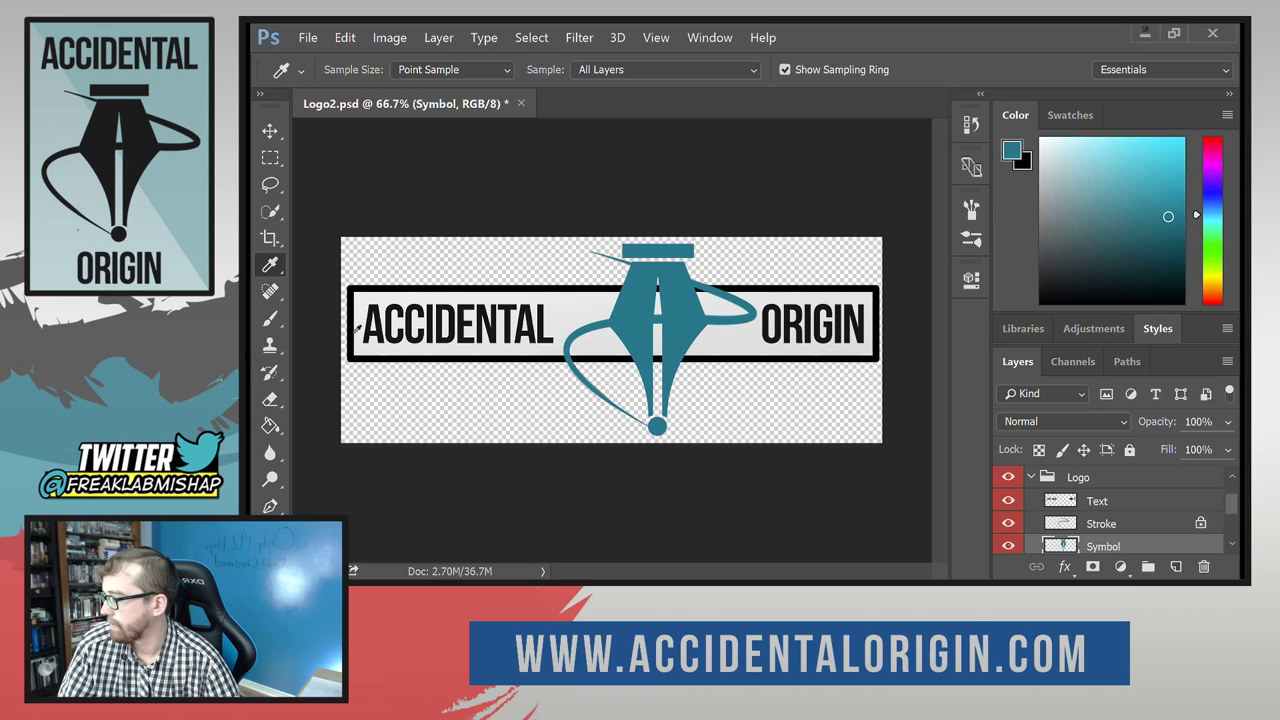
left_click(389, 37)
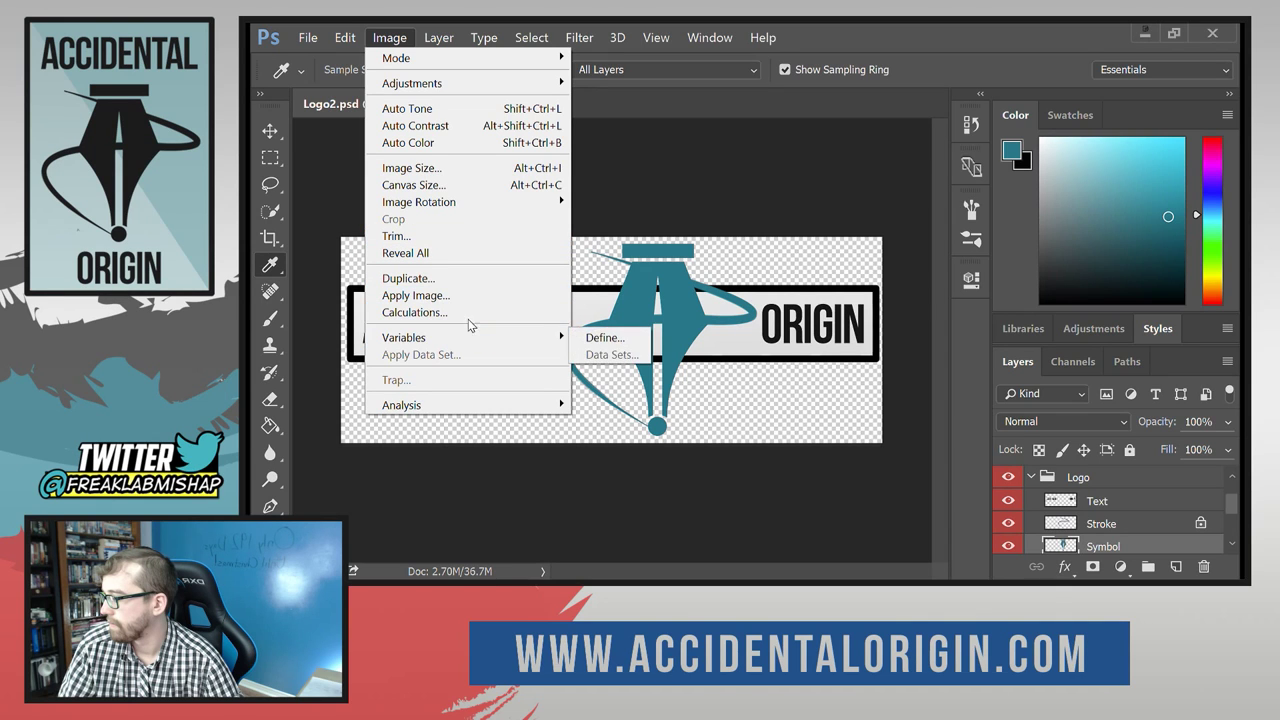
left_click(463, 236)
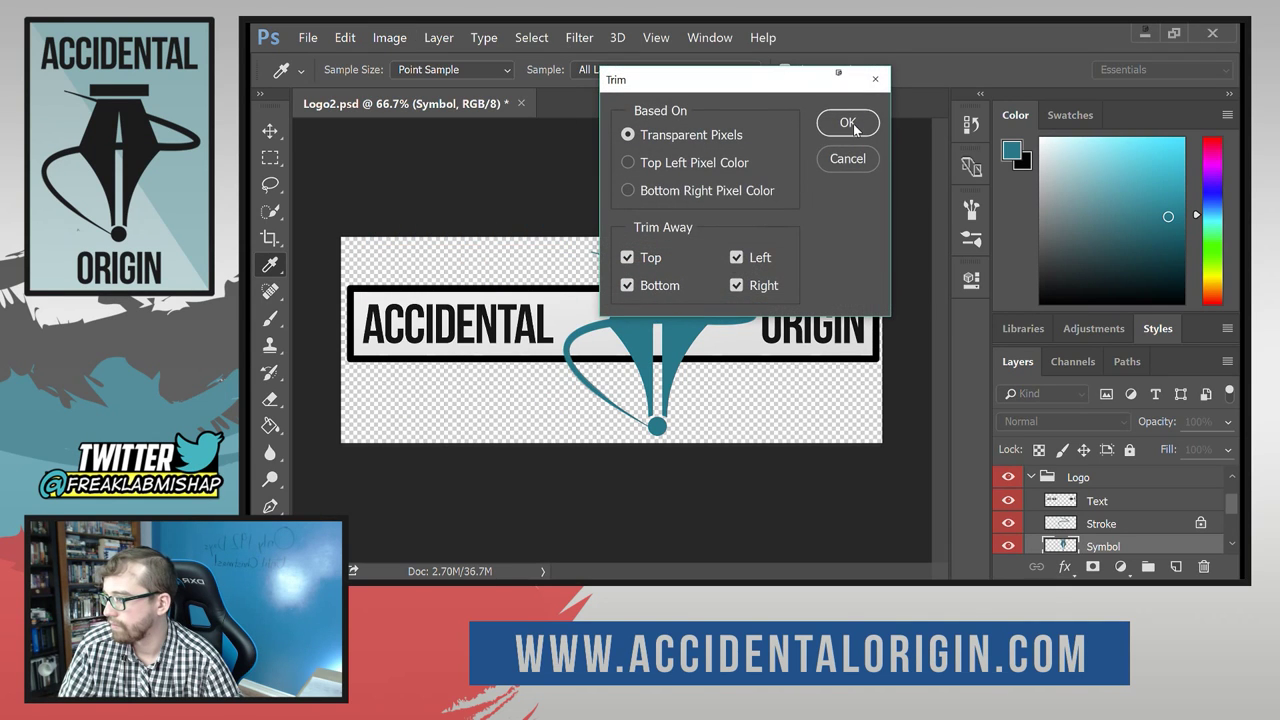
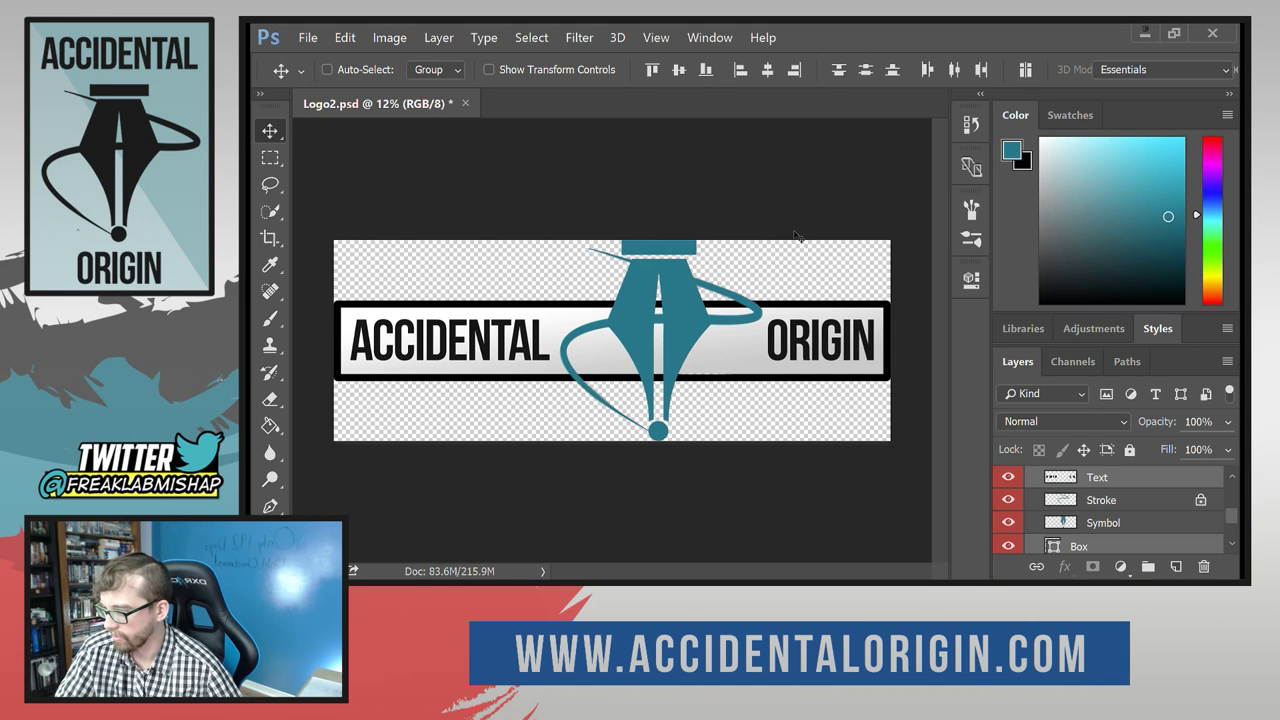
Scale the pen emblem's Symbol and Stroke layers together proportionally to about 57.49%.
mouse_move(803, 345)
left_mouse_down()
mouse_move(803, 363)
mouse_move(806, 340)
left_mouse_up()
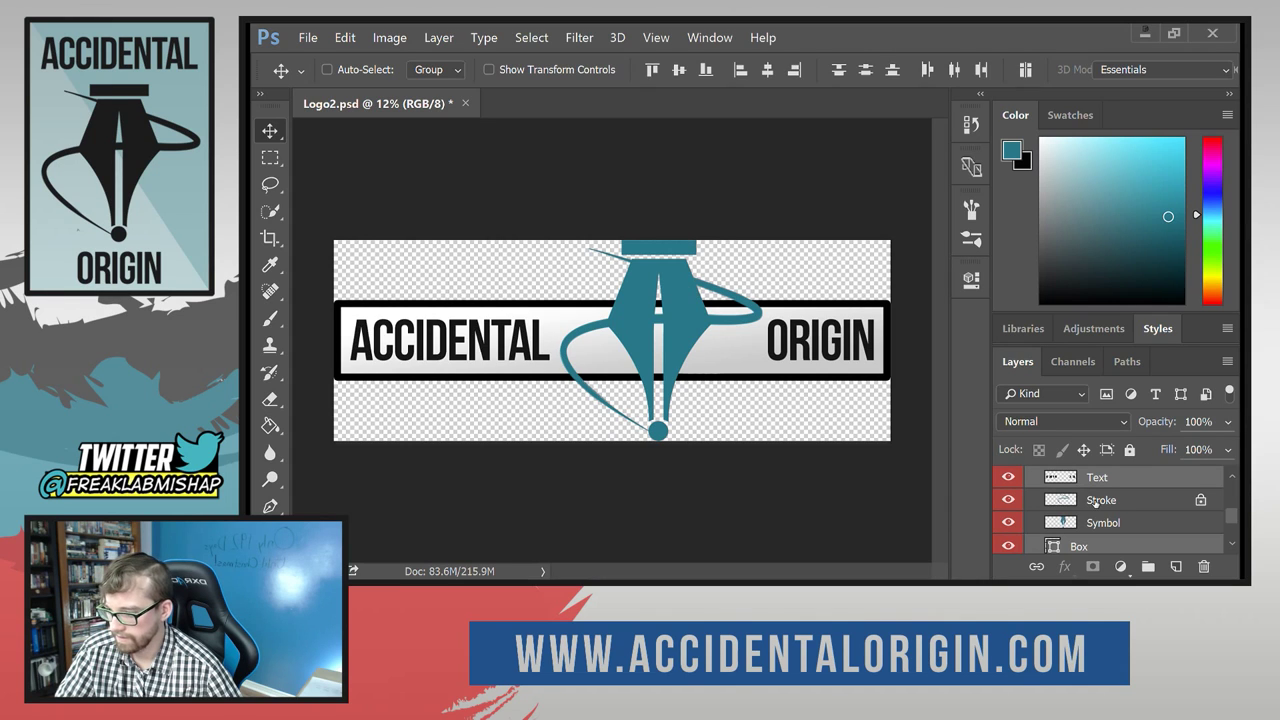
left_click(1110, 523)
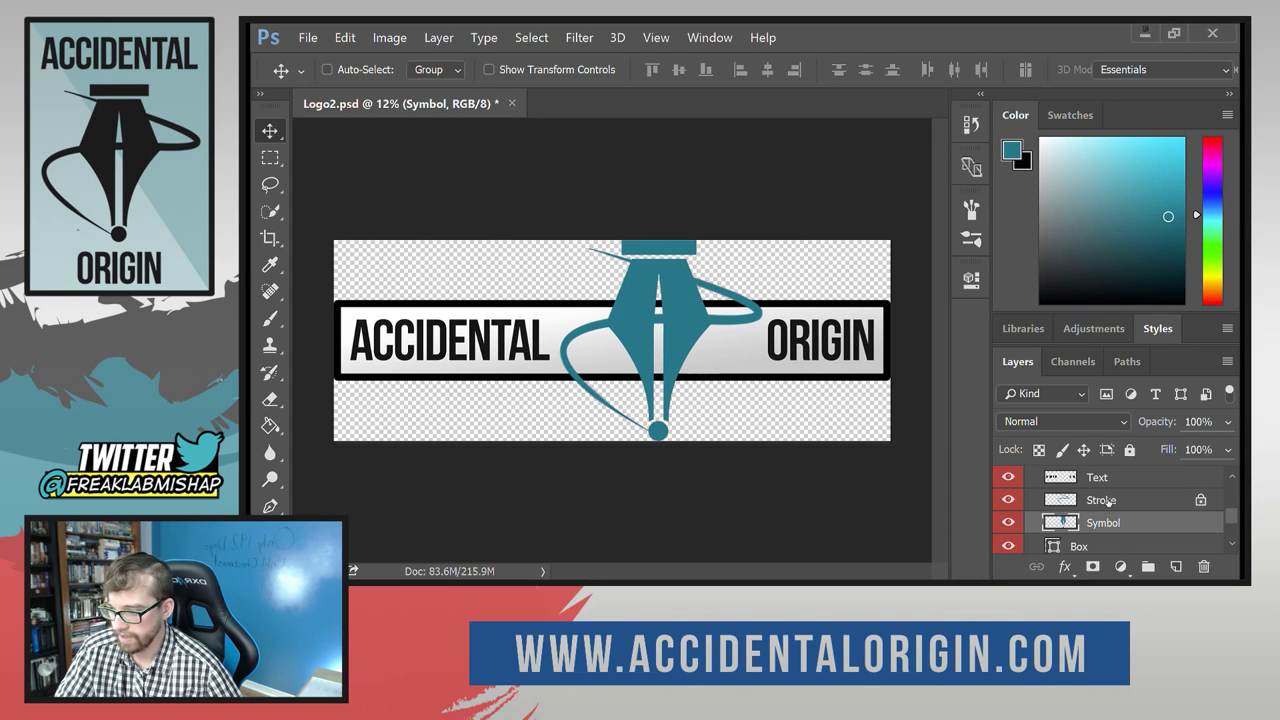
left_click(1104, 500, "shift")
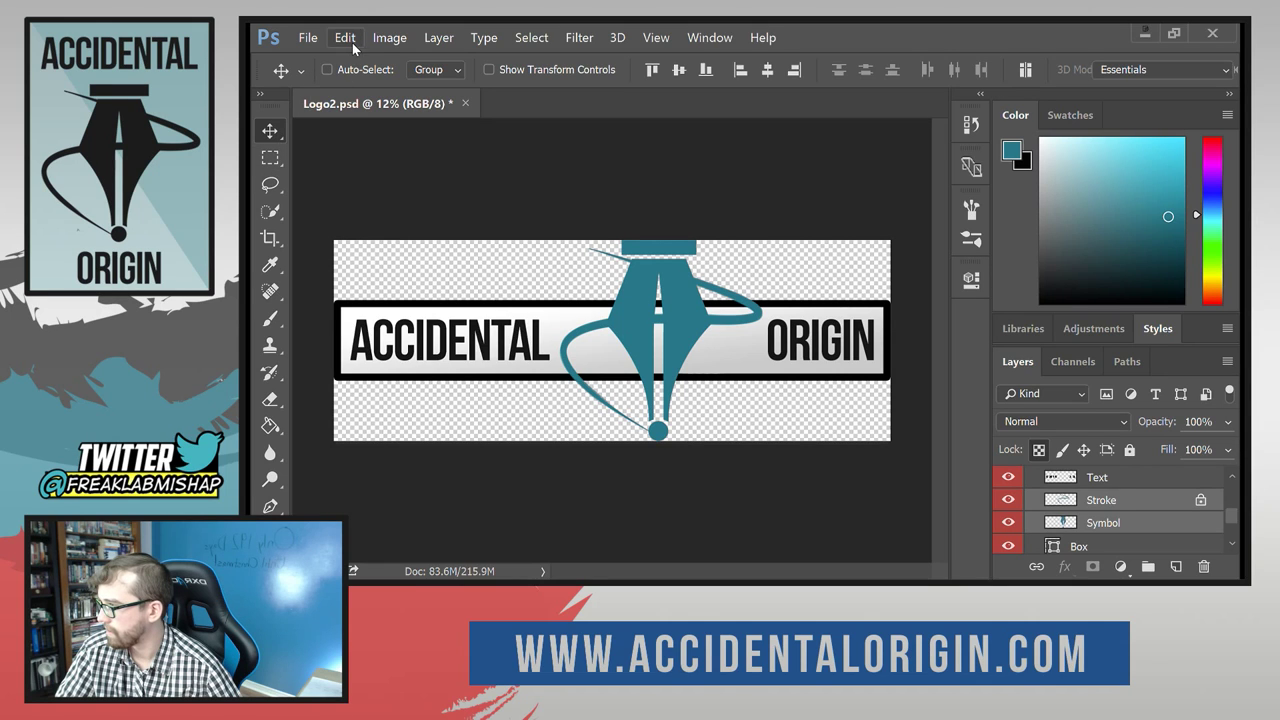
left_click(390, 40)
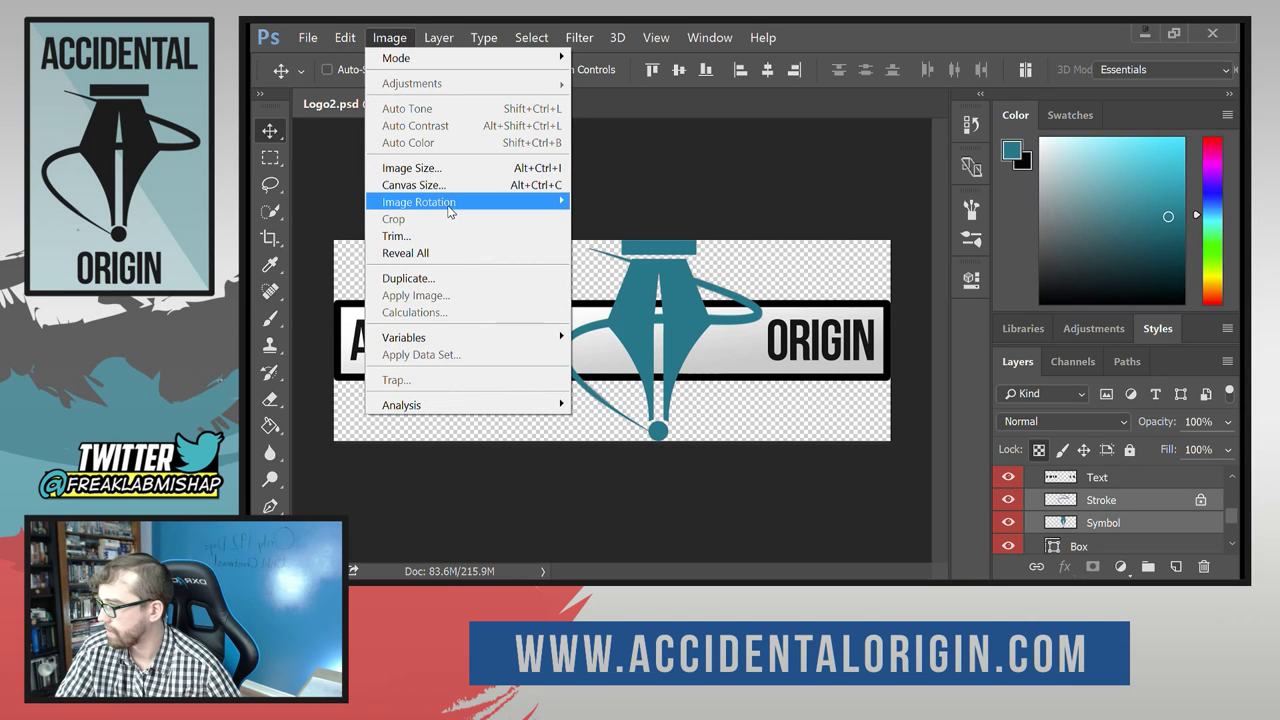
mouse_move(450, 211)
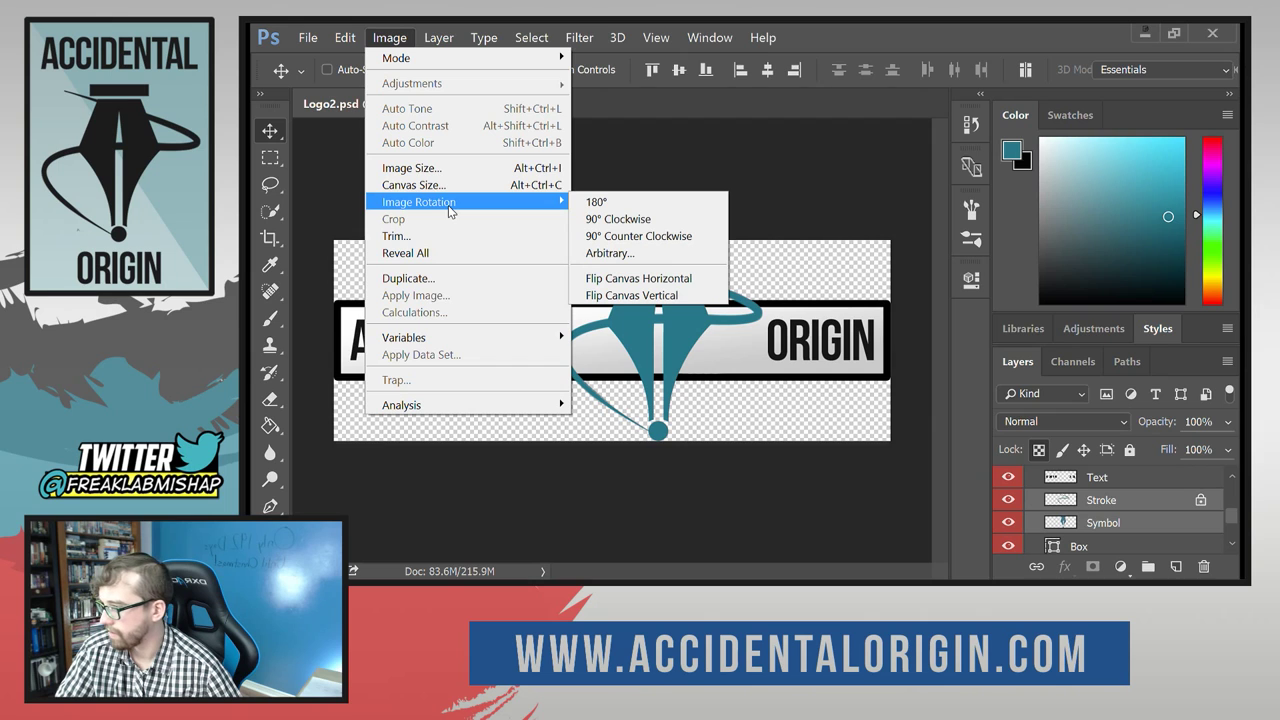
mouse_move(437, 45)
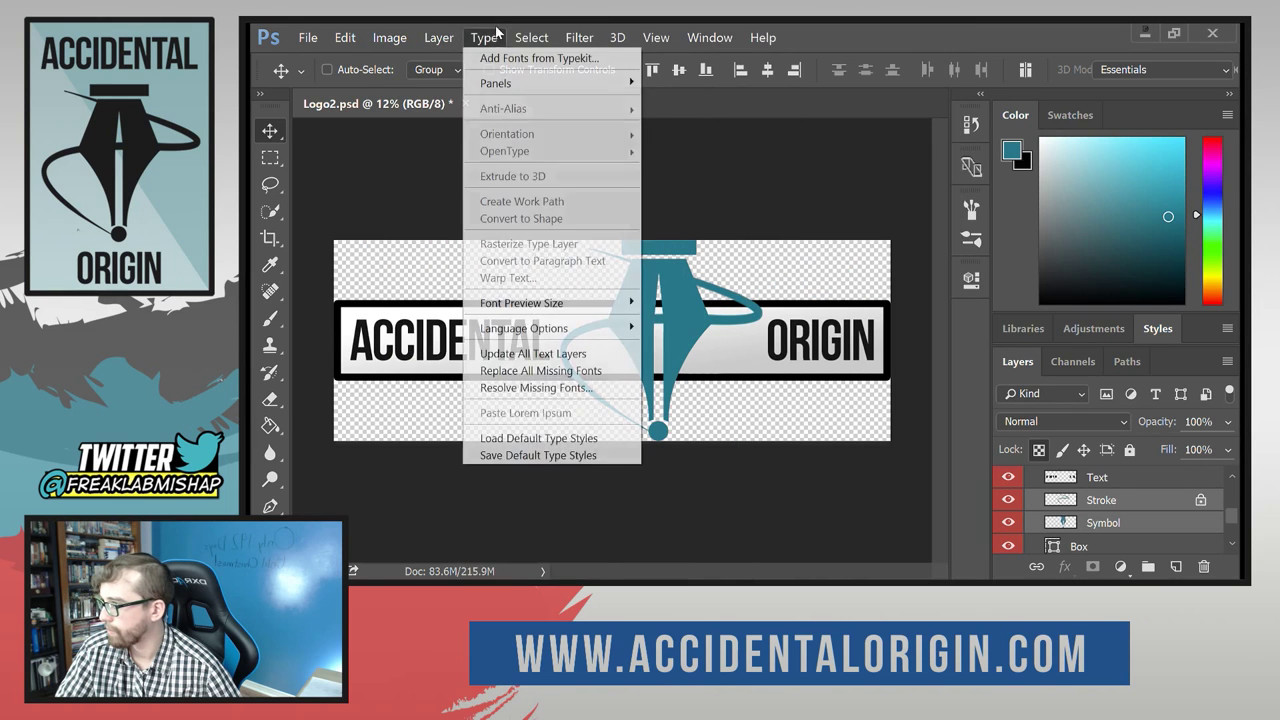
mouse_move(343, 40)
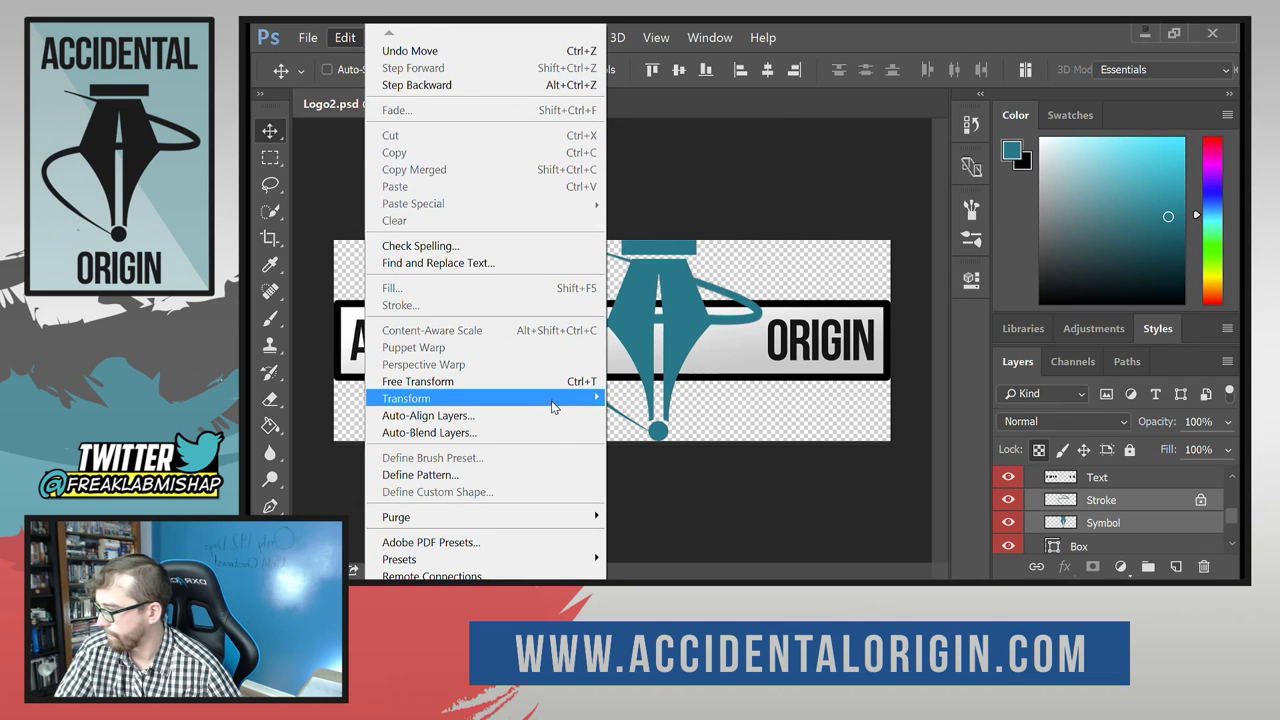
mouse_move(555, 400)
left_click(640, 228)
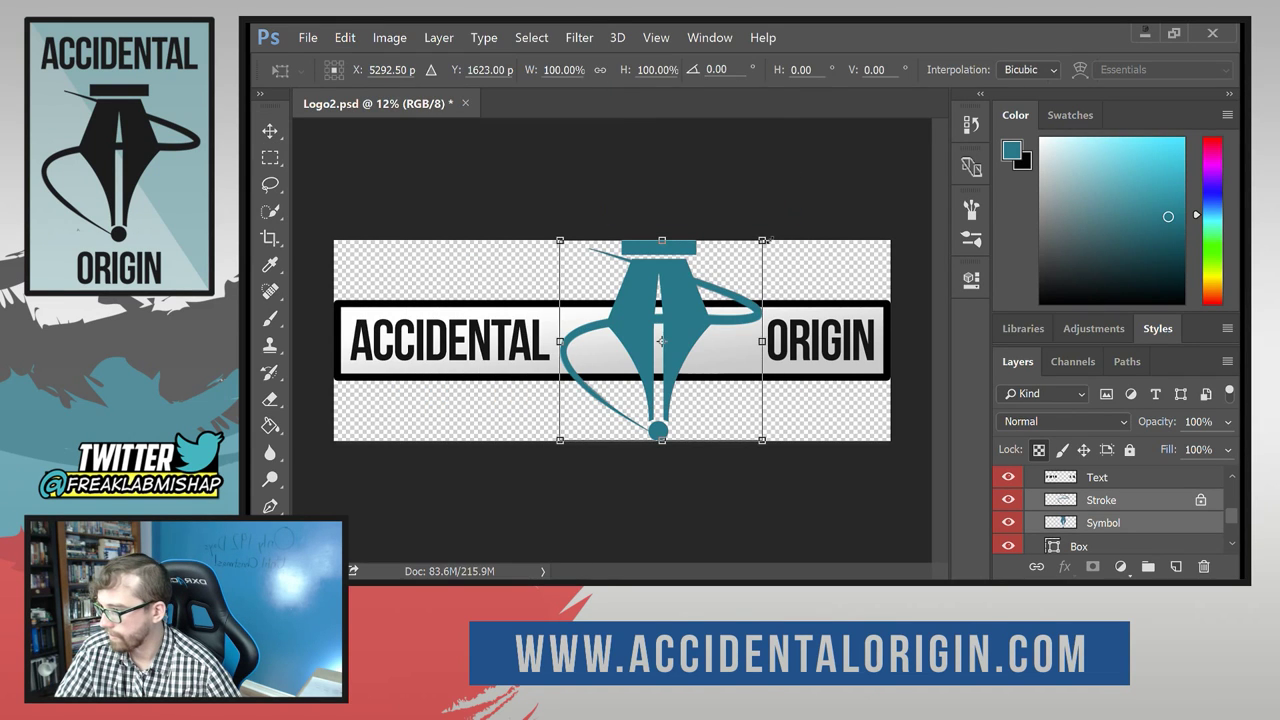
left_click_drag(762, 240, 675, 326)
Center the reduced pen emblem on the banner at X 4500.50 and Y 1623.00, and apply the transformation.
left_click_drag(628, 372, 632, 340)
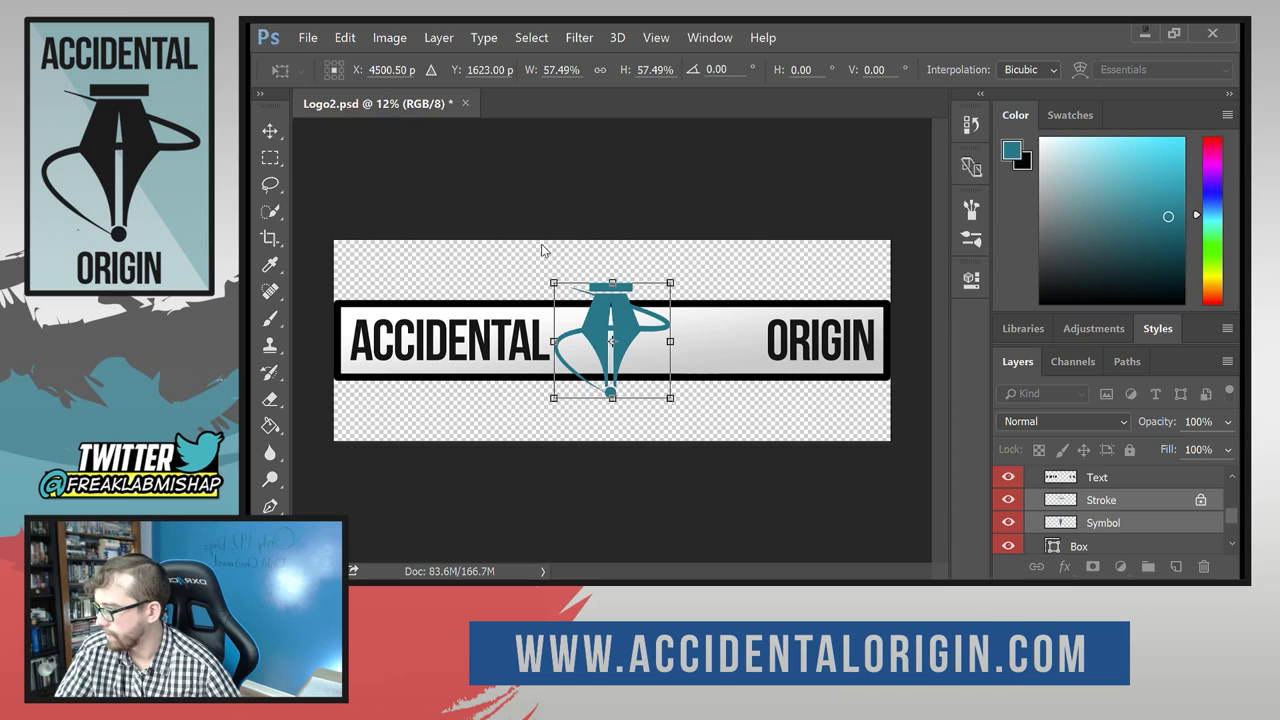
left_click_drag(623, 325, 632, 332)
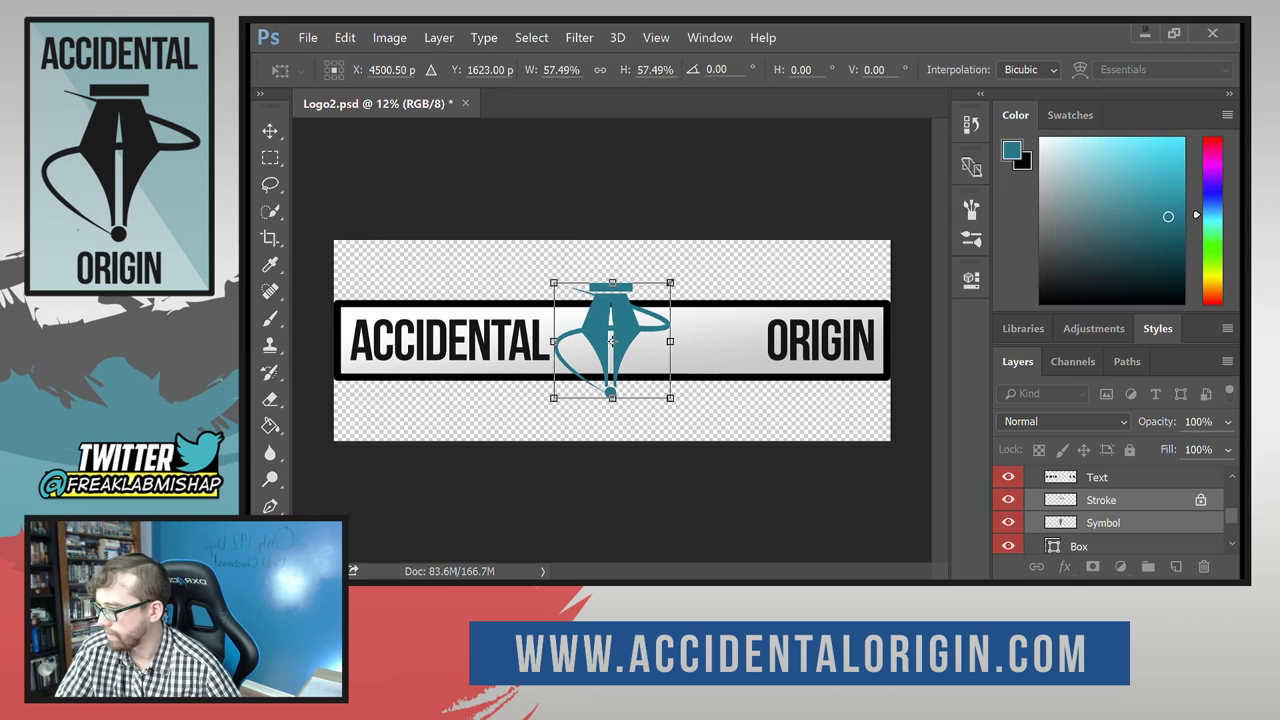
mouse_move(670, 283)
left_mouse_down()
mouse_move(662, 291)
mouse_move(670, 283)
left_mouse_up()
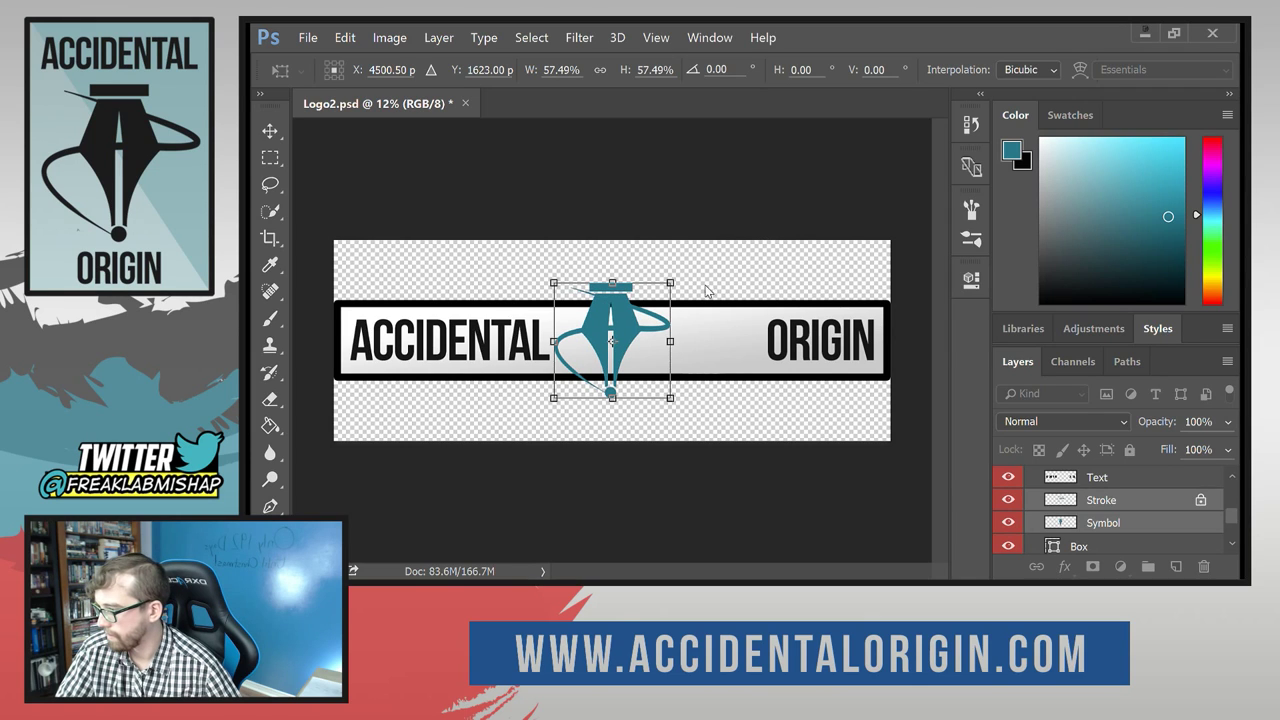
left_click(629, 322)
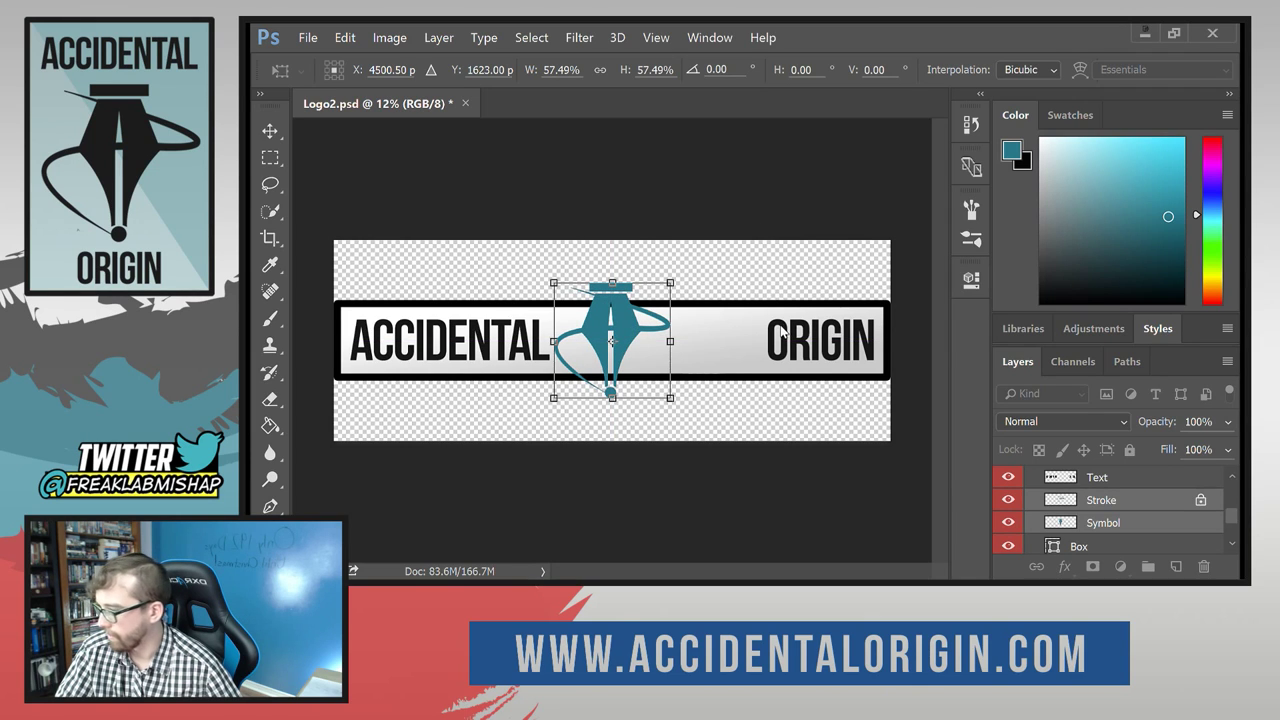
left_click(270, 184)
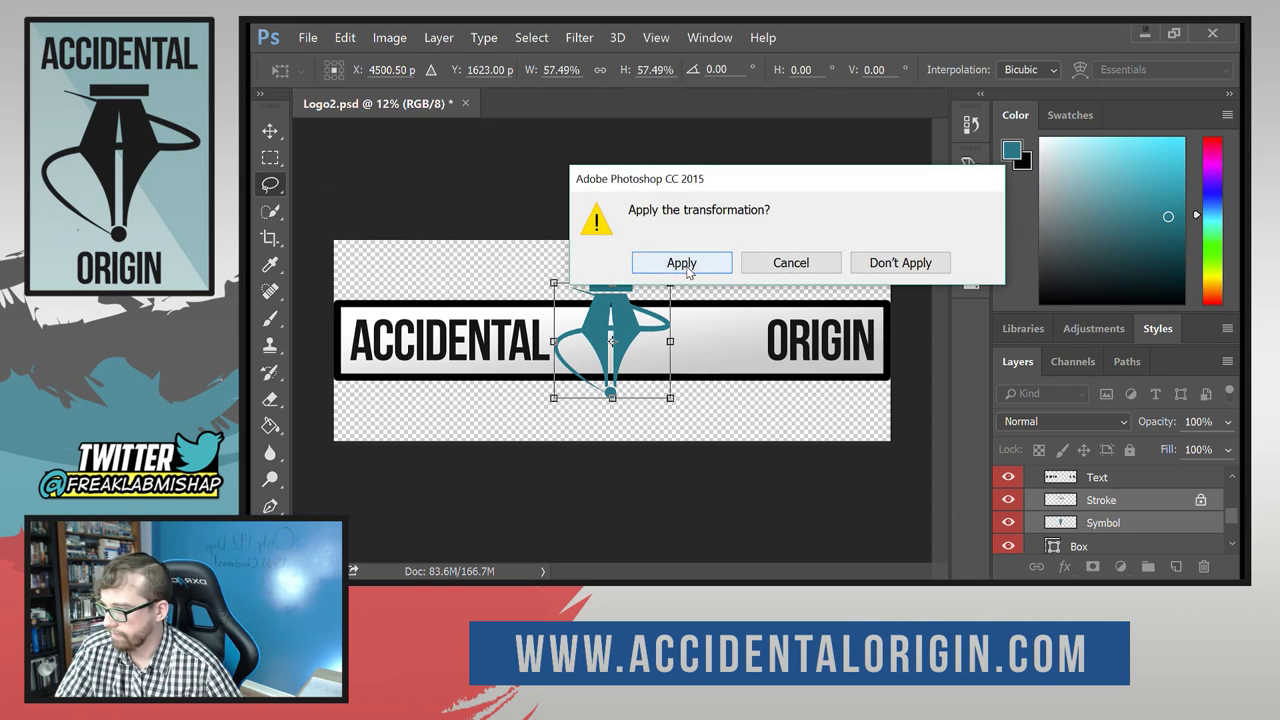
left_click(676, 262)
Lasso the word ORIGIN on the Text layer, move it close beside the pen emblem, and clear the selection.
left_click(1115, 476)
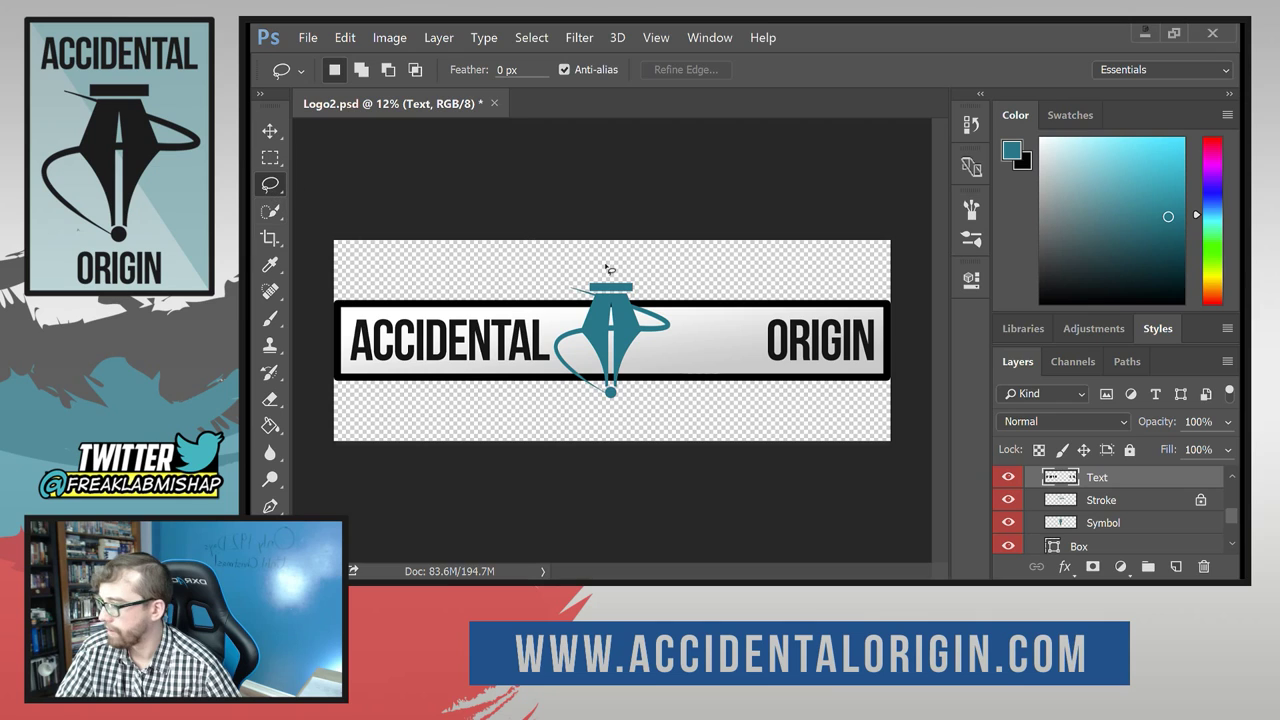
mouse_move(772, 318)
left_mouse_down()
mouse_move(766, 361)
mouse_move(886, 355)
mouse_move(887, 336)
mouse_move(815, 411)
mouse_move(812, 296)
mouse_move(680, 345)
left_mouse_up()
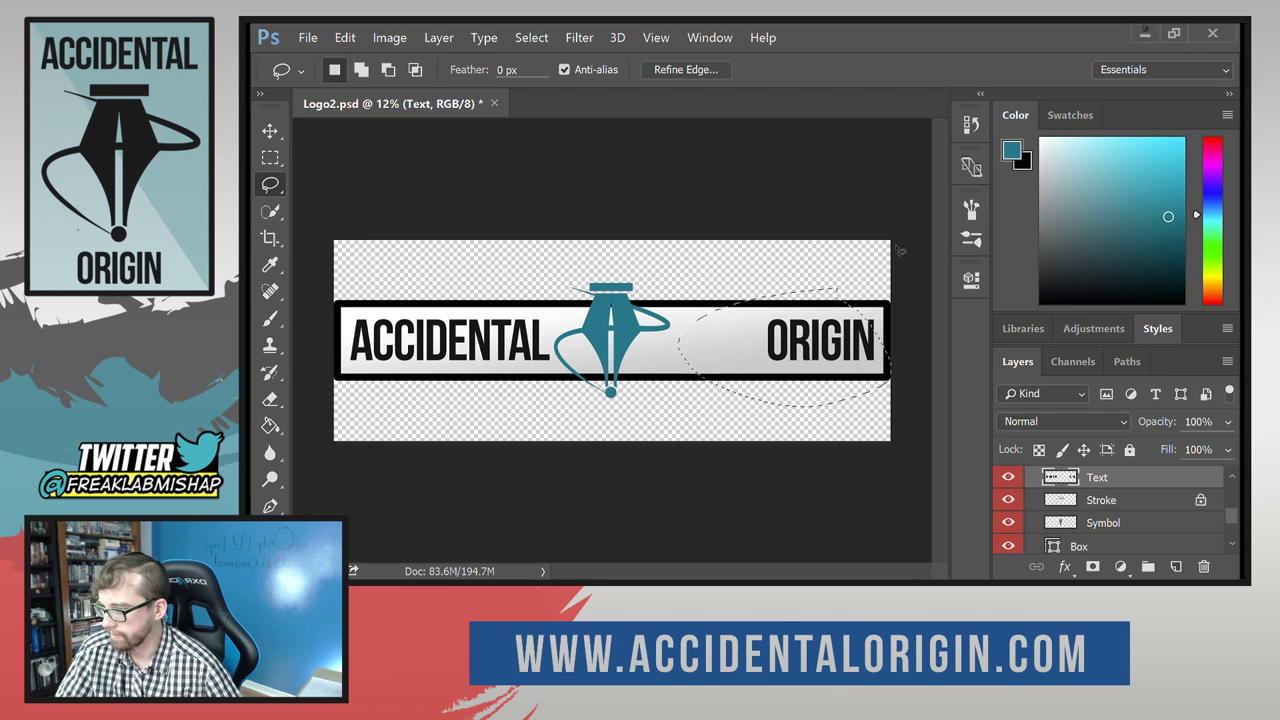
mouse_move(880, 280)
left_mouse_down()
mouse_move(730, 320)
mouse_move(885, 410)
left_mouse_up()
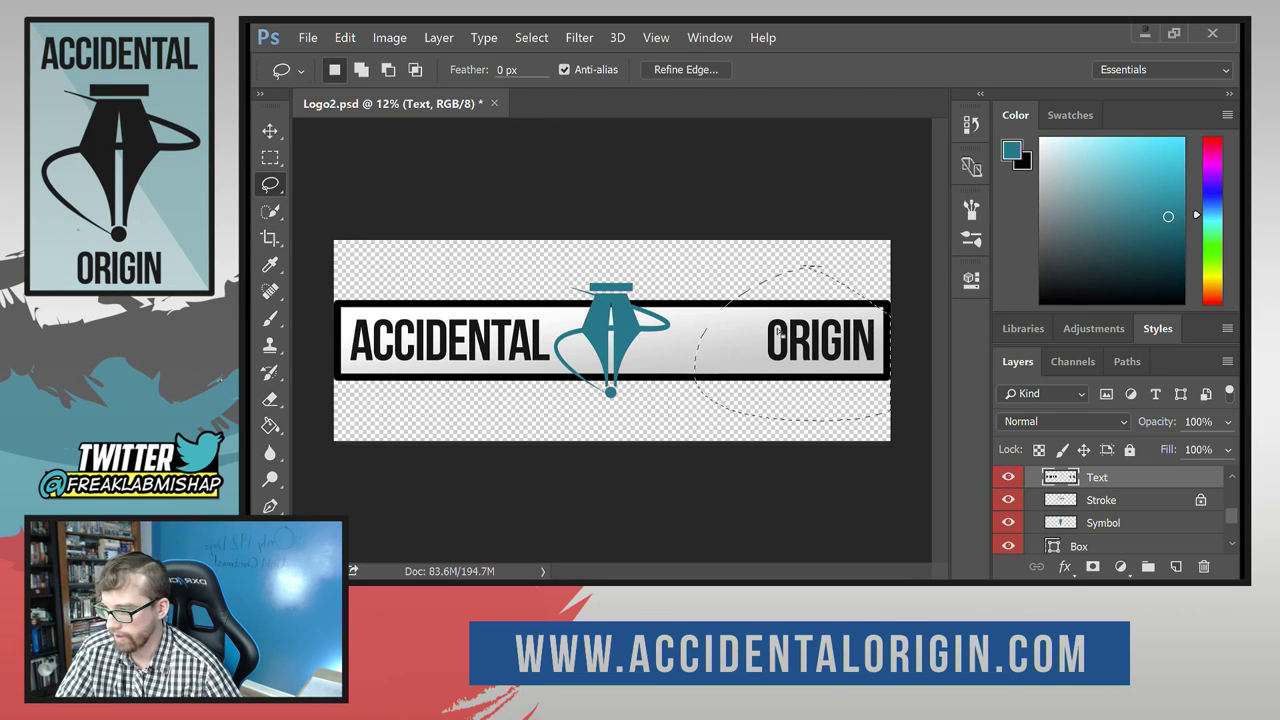
left_click(269, 128)
left_click_drag(825, 352, 729, 341)
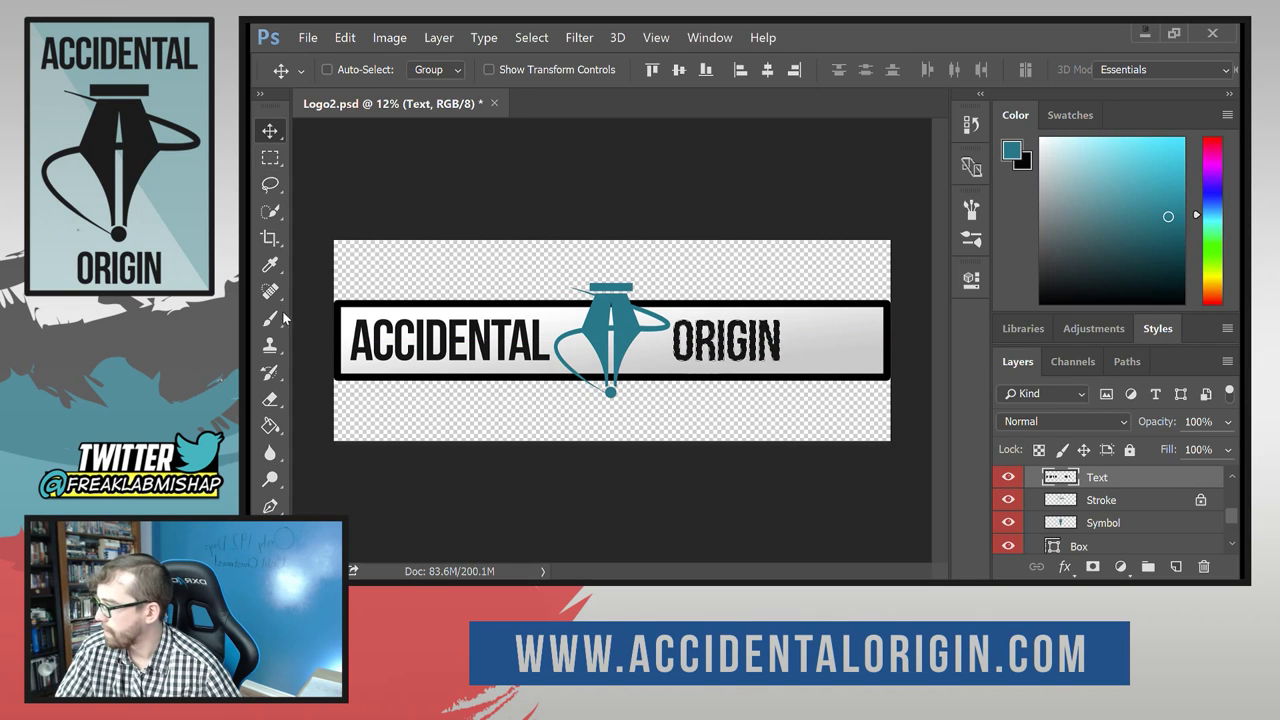
left_click(270, 157)
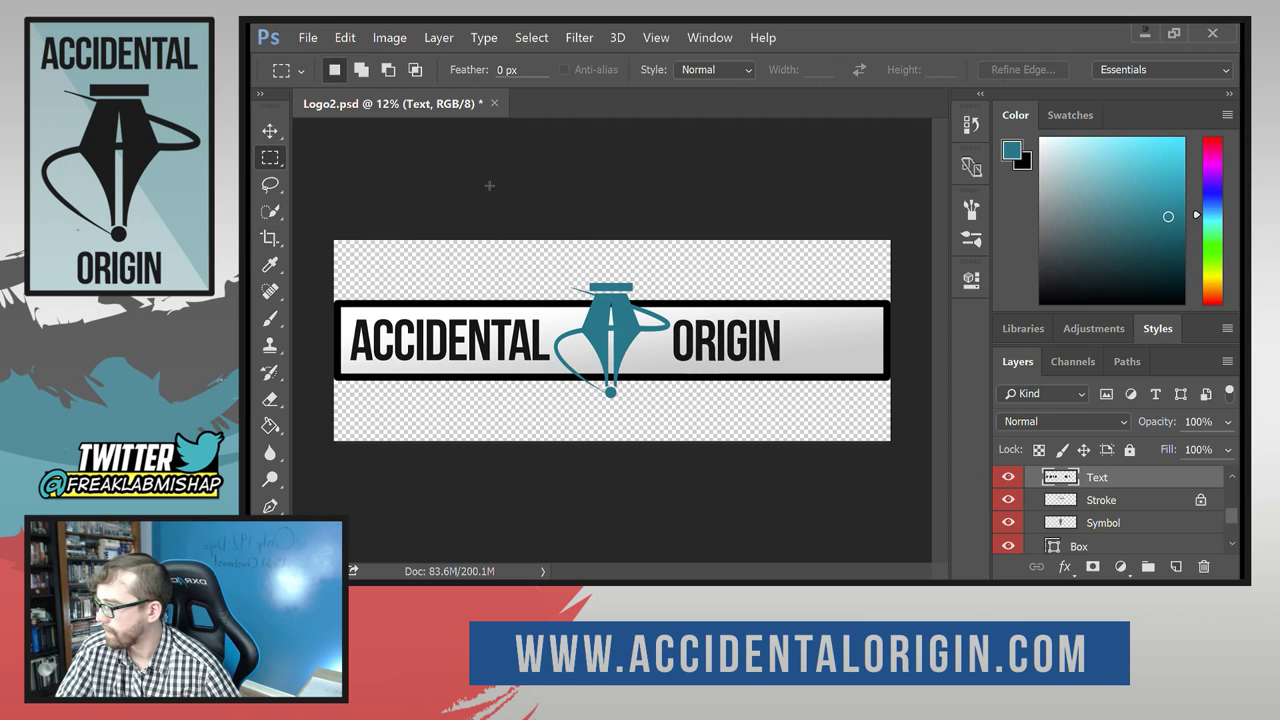
Narrow the Box layer's frame to 83.42% width so it ends just past the word ORIGIN, and apply the transformation.
left_click(270, 130)
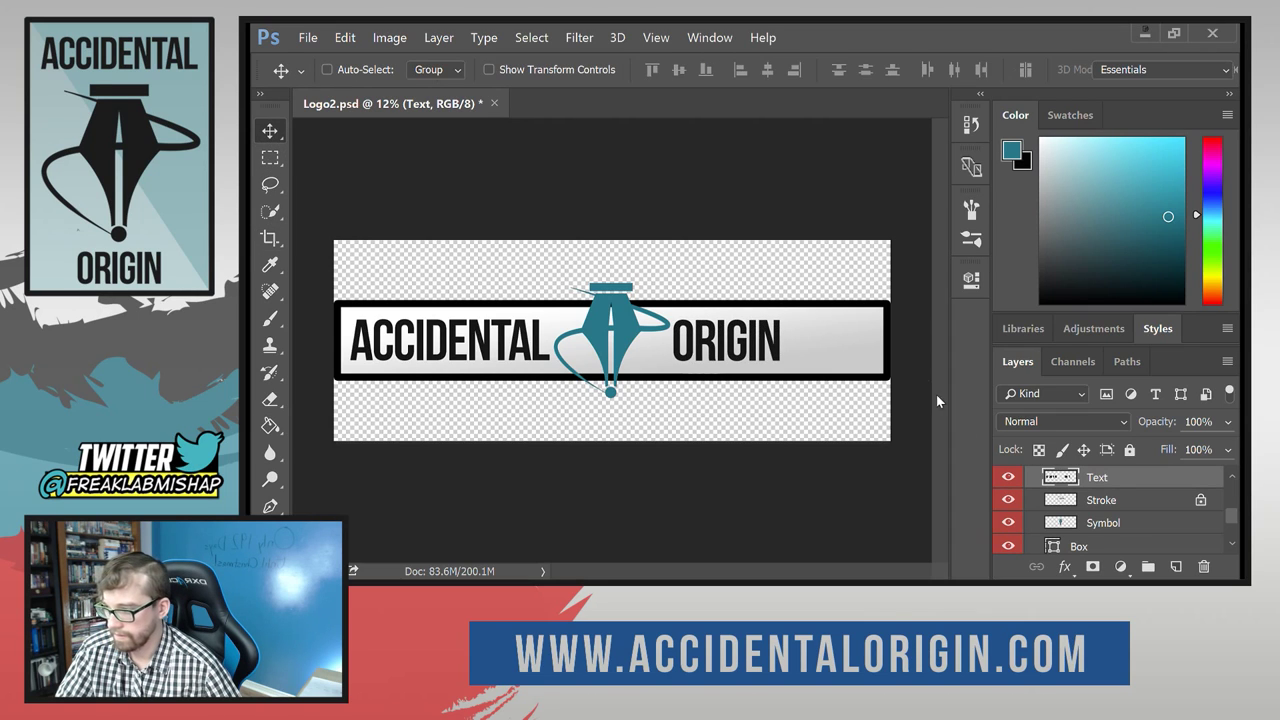
left_click(1108, 545)
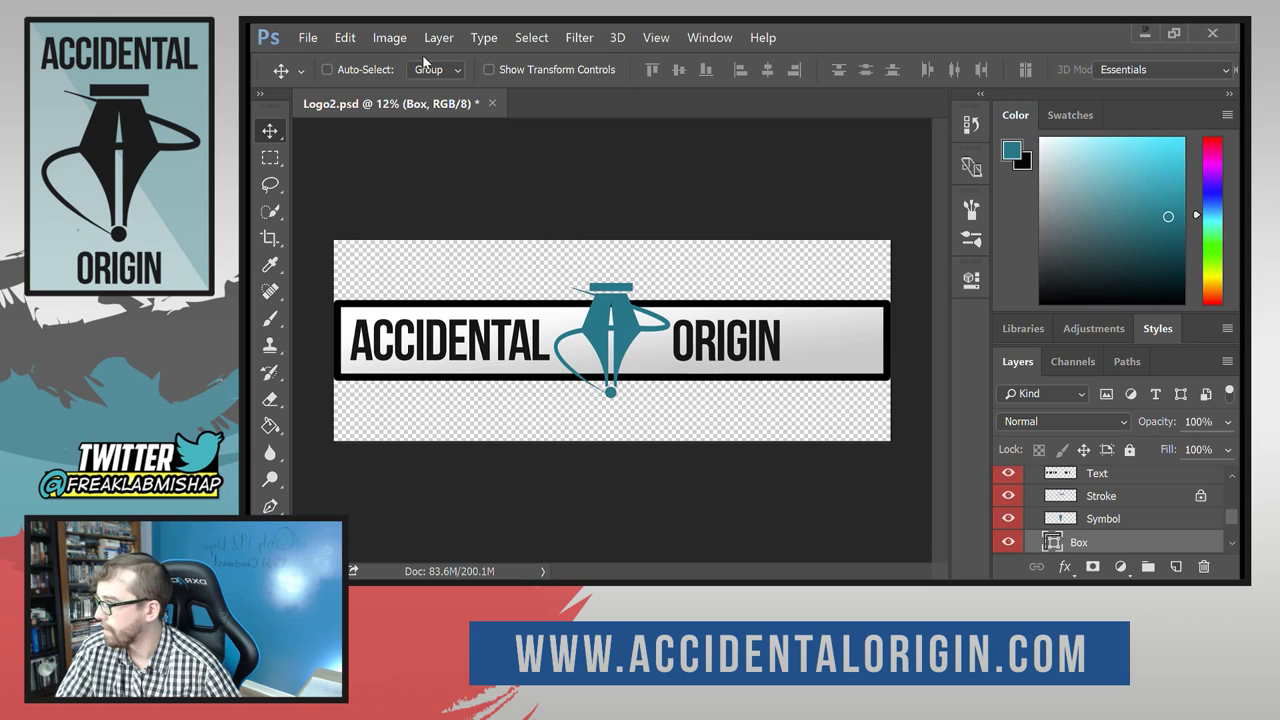
left_click(345, 37)
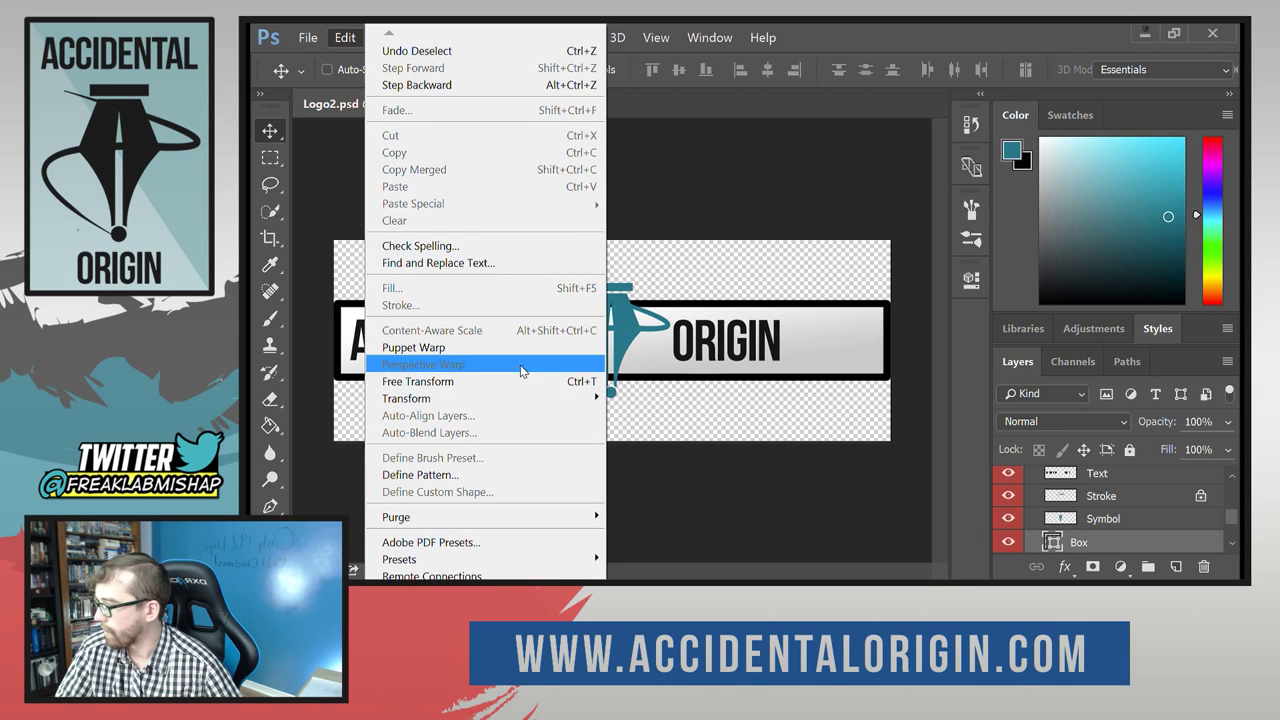
mouse_move(552, 400)
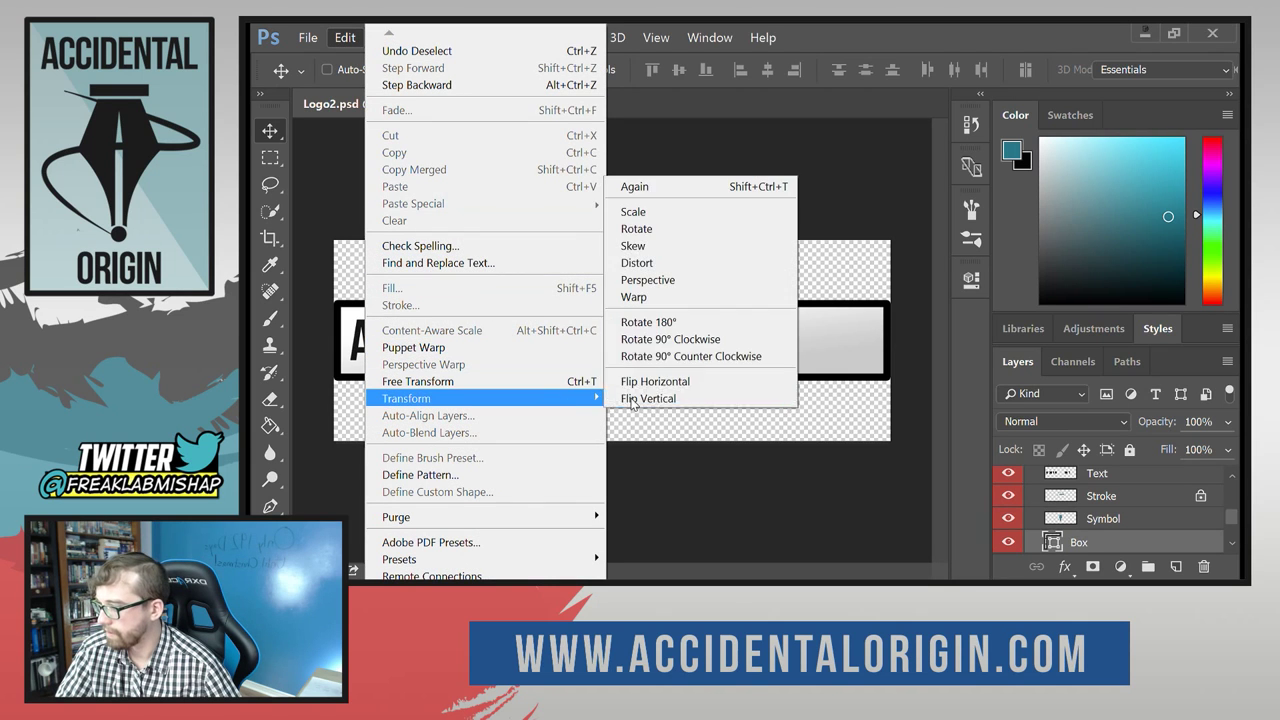
left_click(660, 212)
left_click_drag(889, 340, 798, 340)
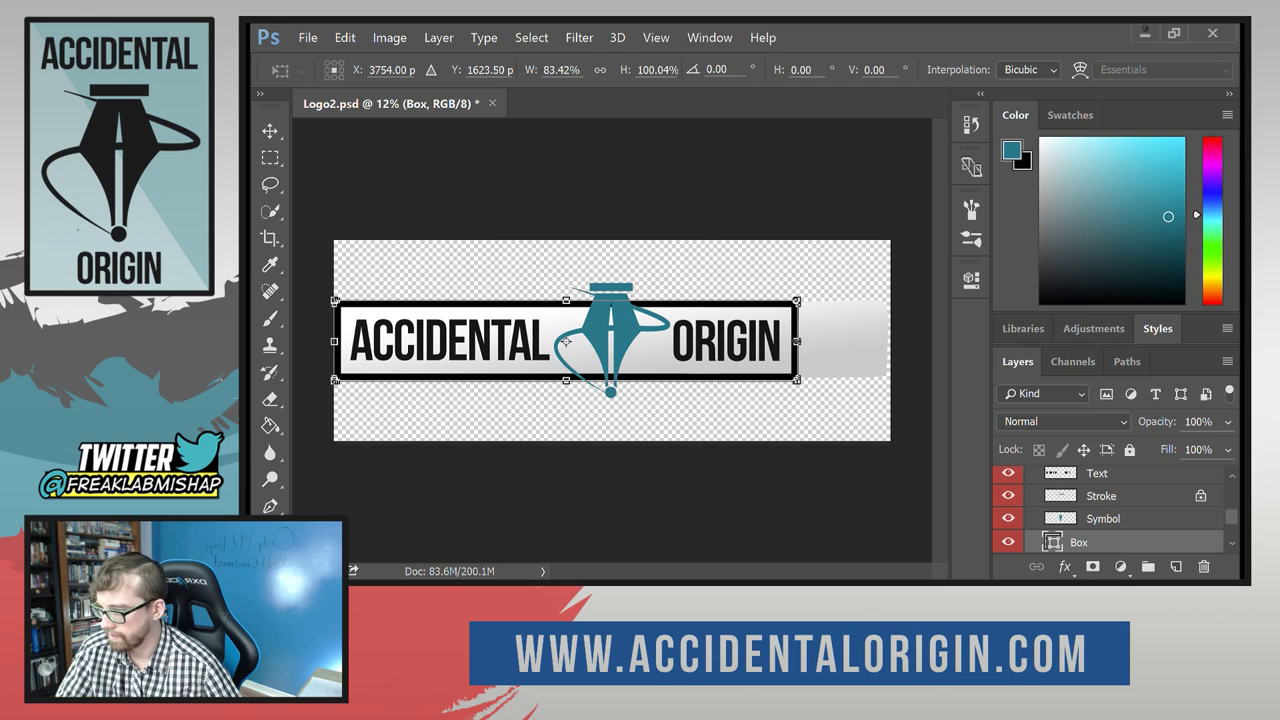
left_click(270, 184)
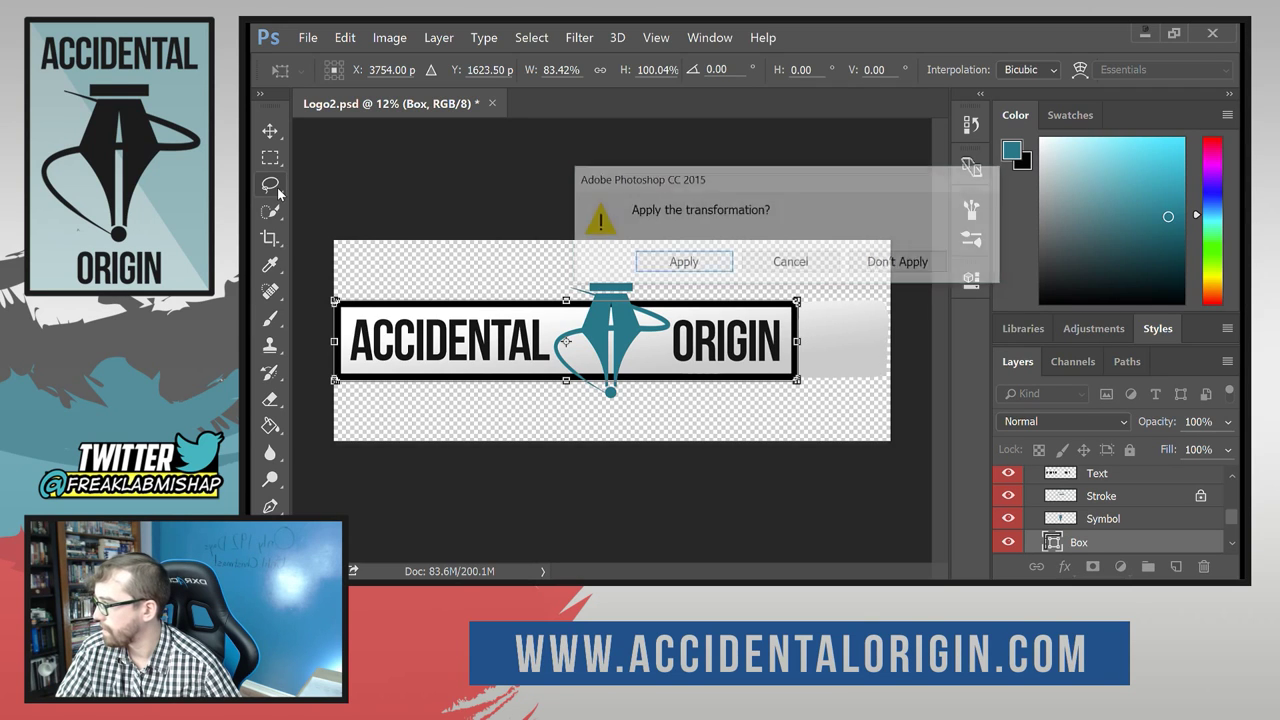
left_click(680, 262)
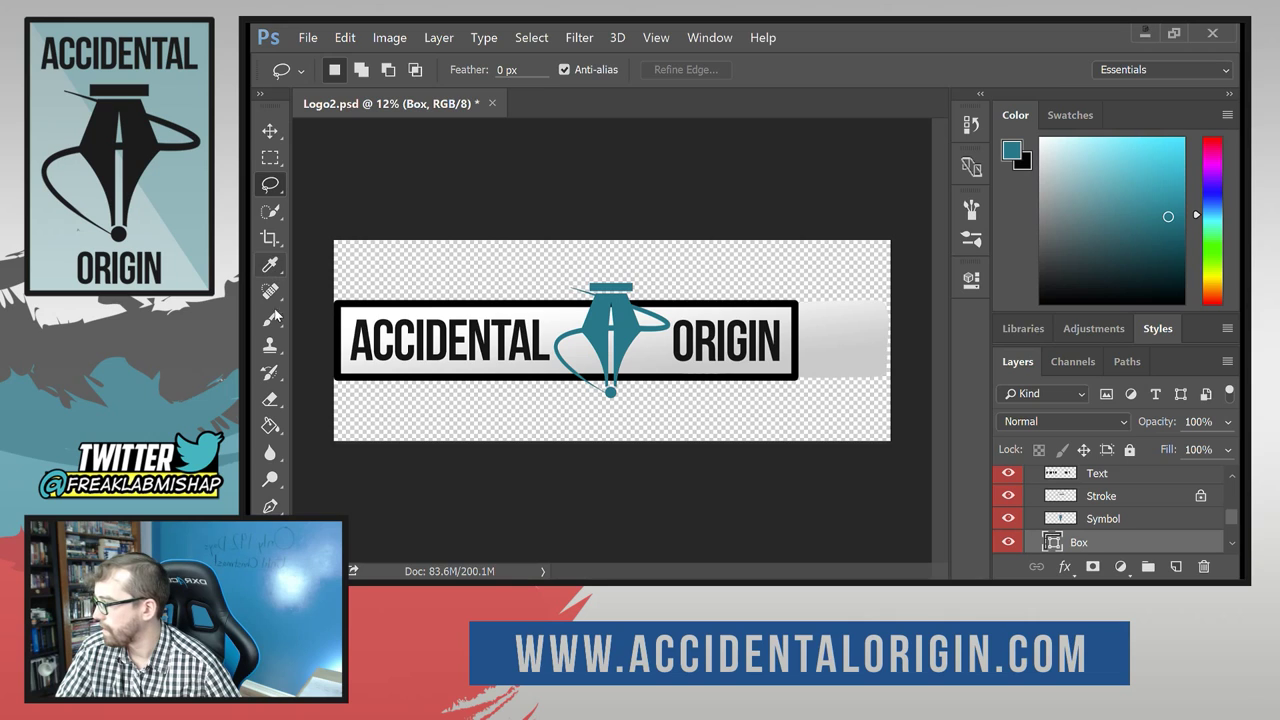
Remove the BG layer's gradient fill outside the narrowed black frame using an inverted rectangular selection, and clear the selection.
left_click(271, 397)
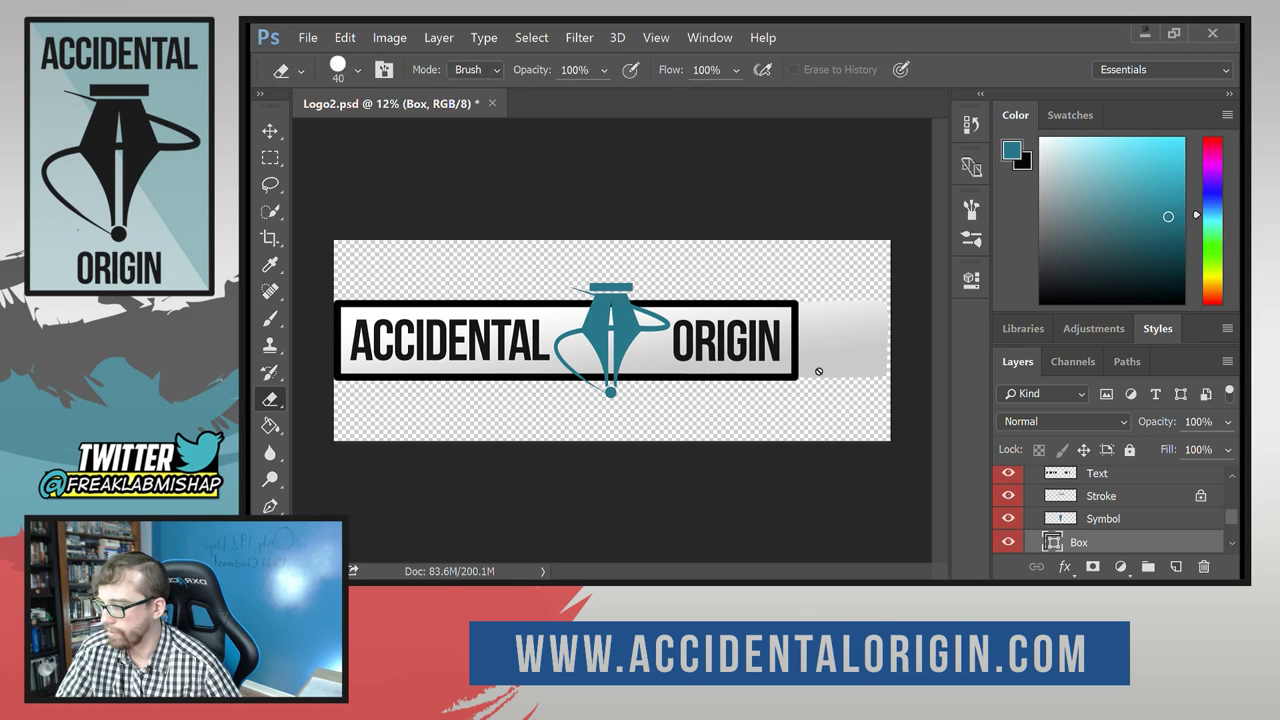
scroll(1140, 528, "down", 3)
left_click(1110, 515)
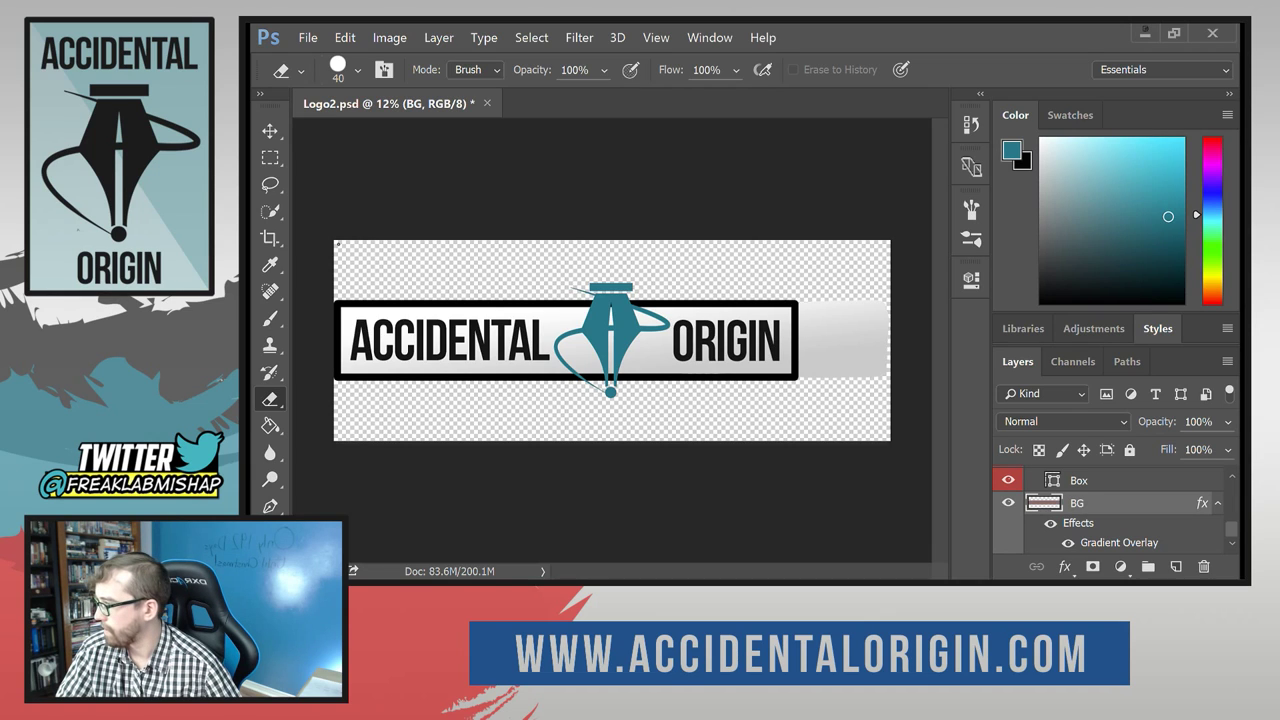
left_click(267, 186)
left_click(270, 157)
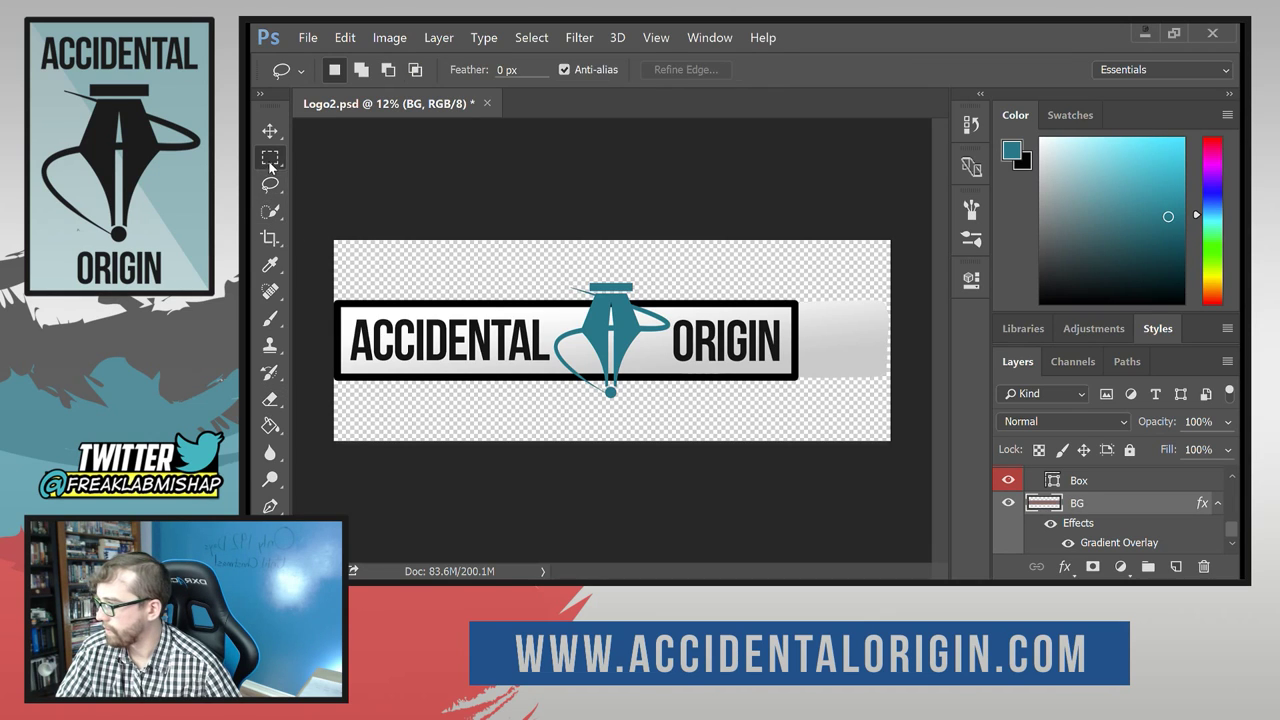
left_click_drag(330, 297, 797, 378)
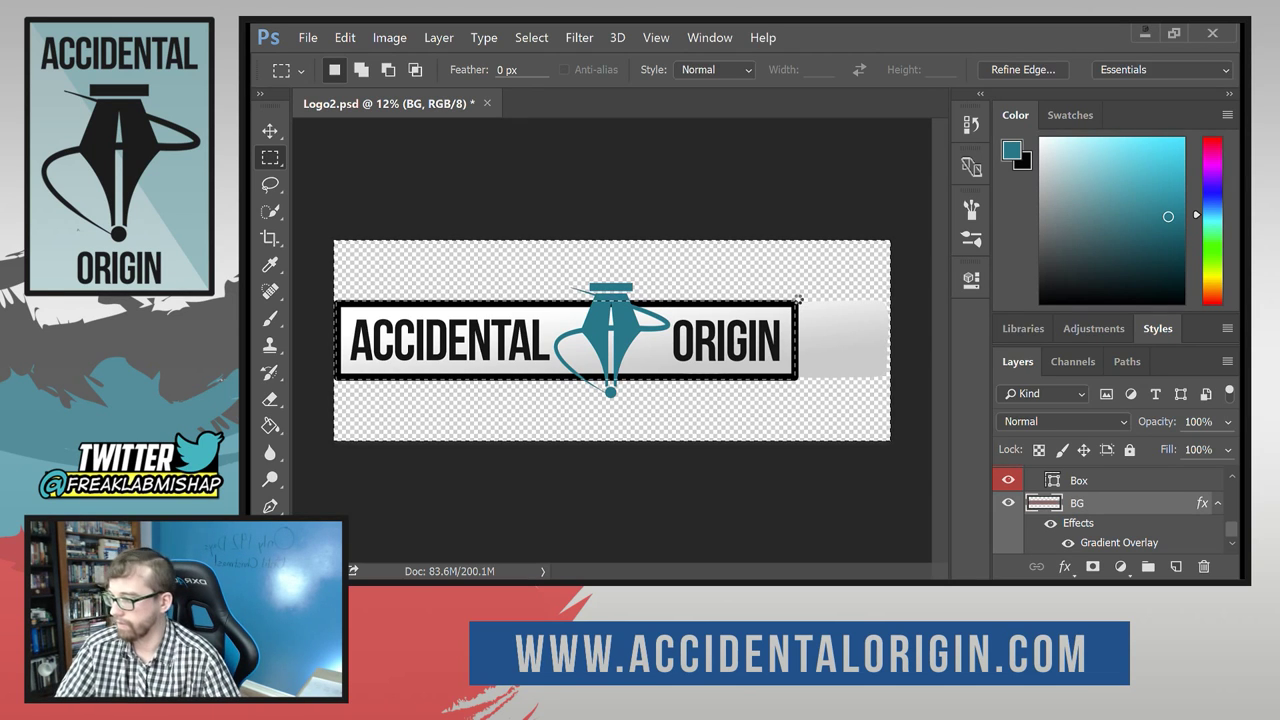
key("ctrl+shift+i")
key("Delete")
left_click(794, 173)
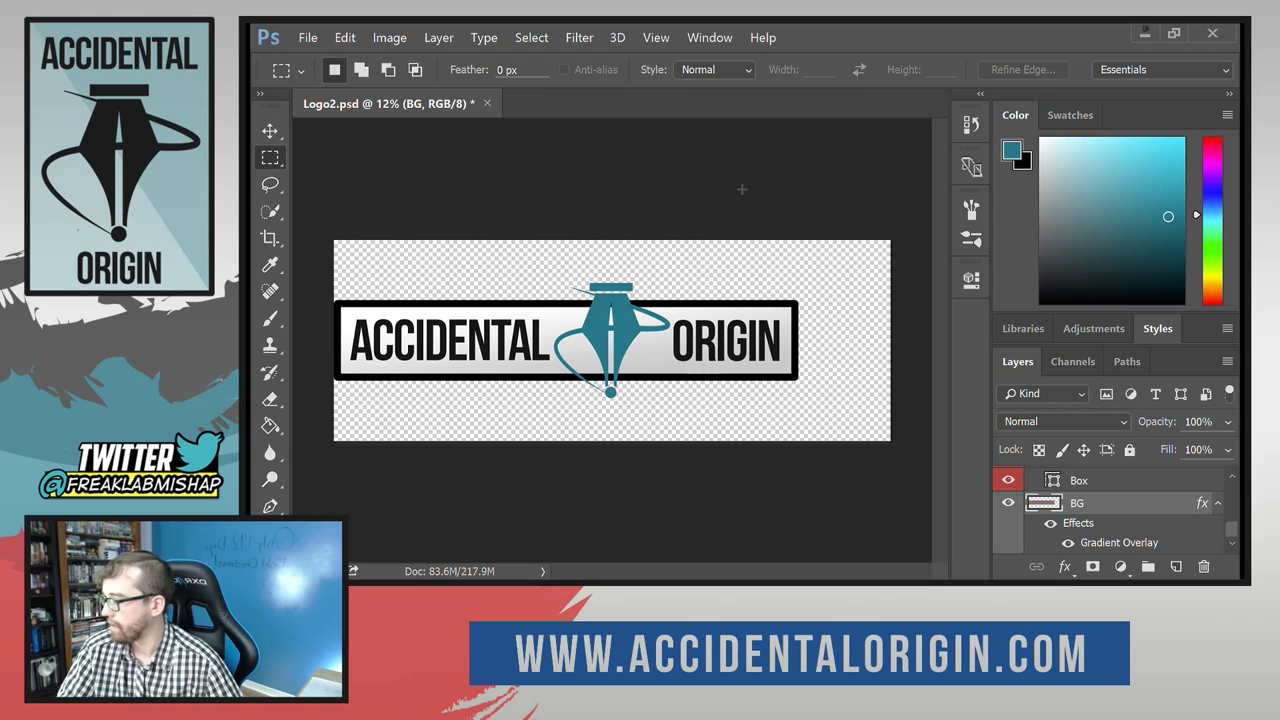
key("v")
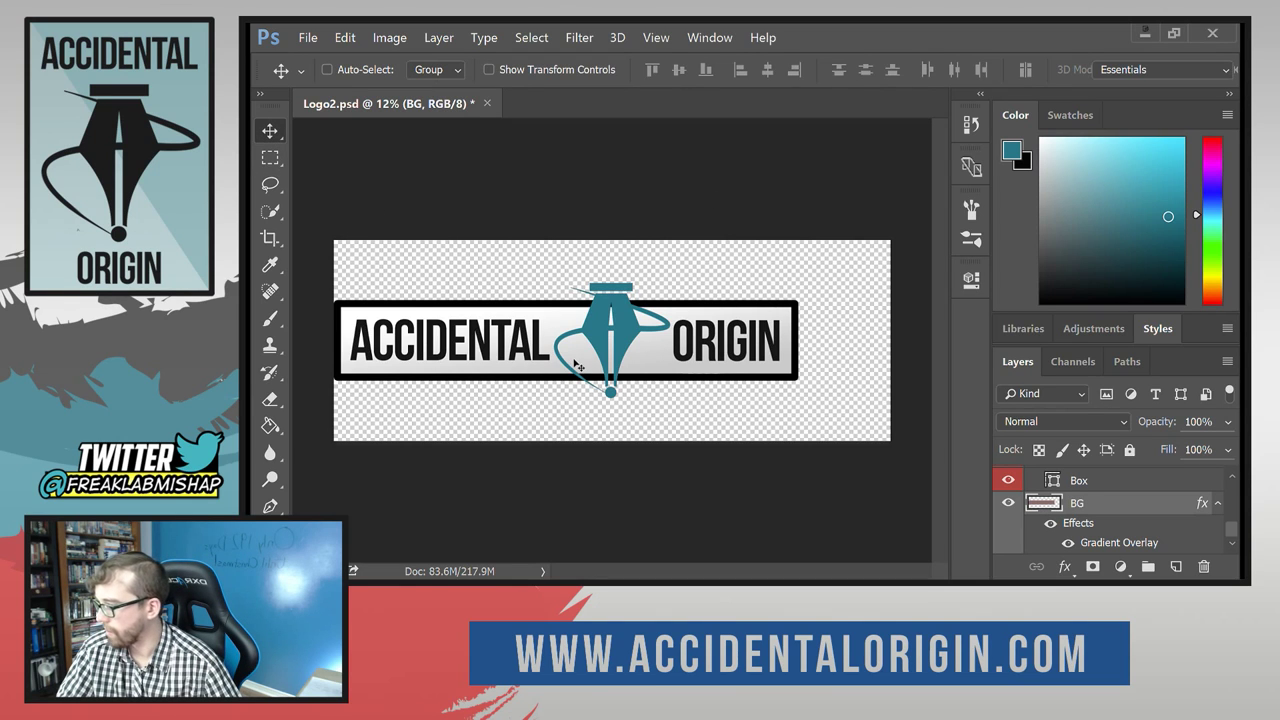
left_click_drag(619, 370, 630, 345)
key("ctrl+z")
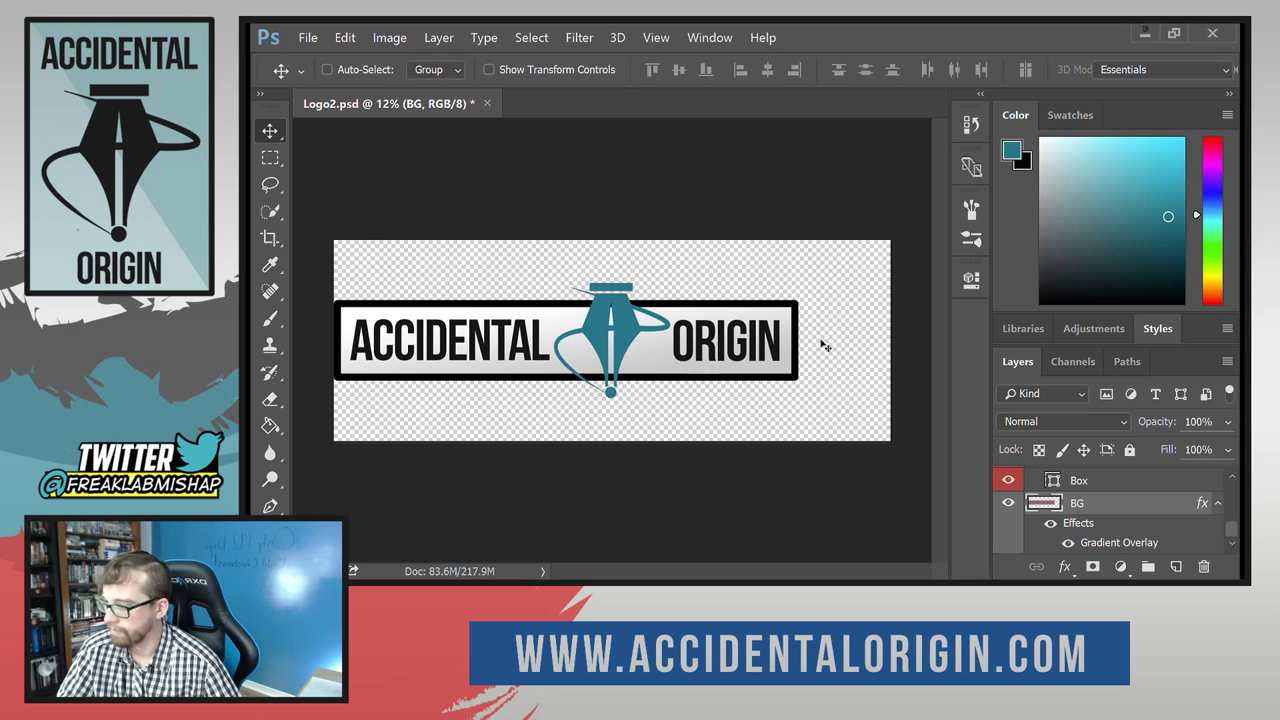
Select the Logo group together with the BG layer and move the whole banner straight up to the canvas's upper edge.
scroll(1141, 509, "up", 3)
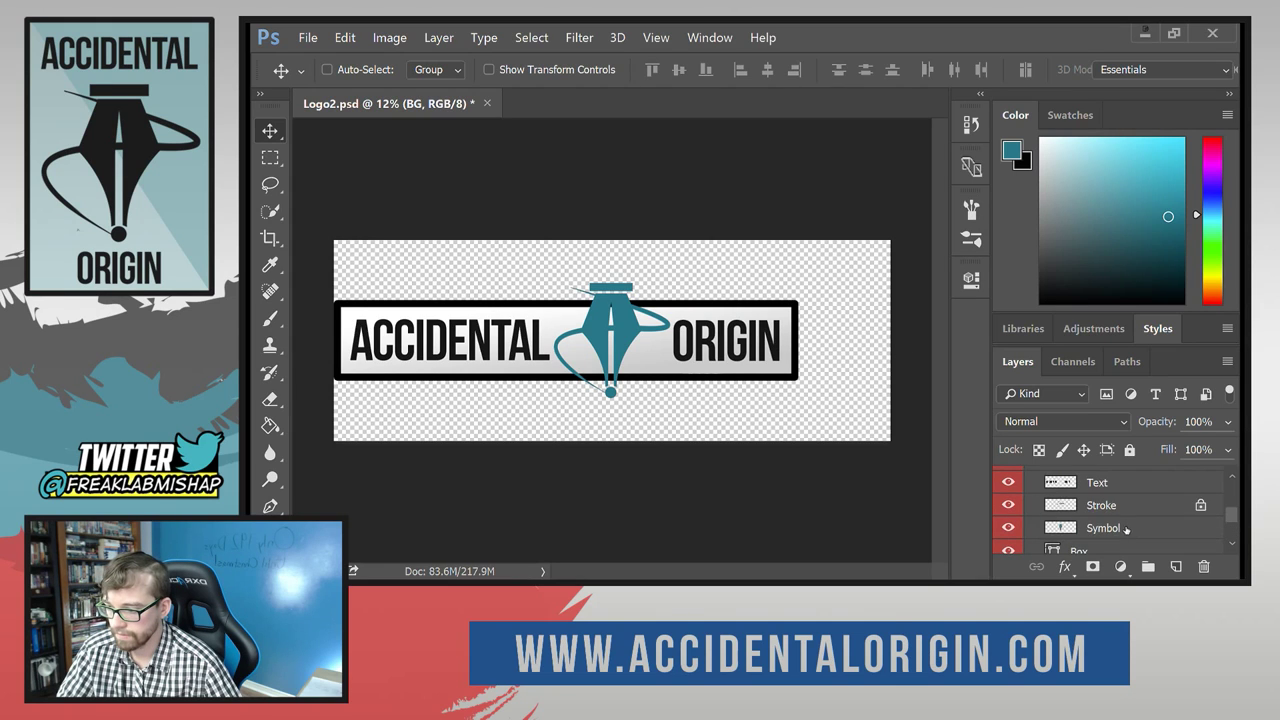
scroll(1125, 526, "down", 2)
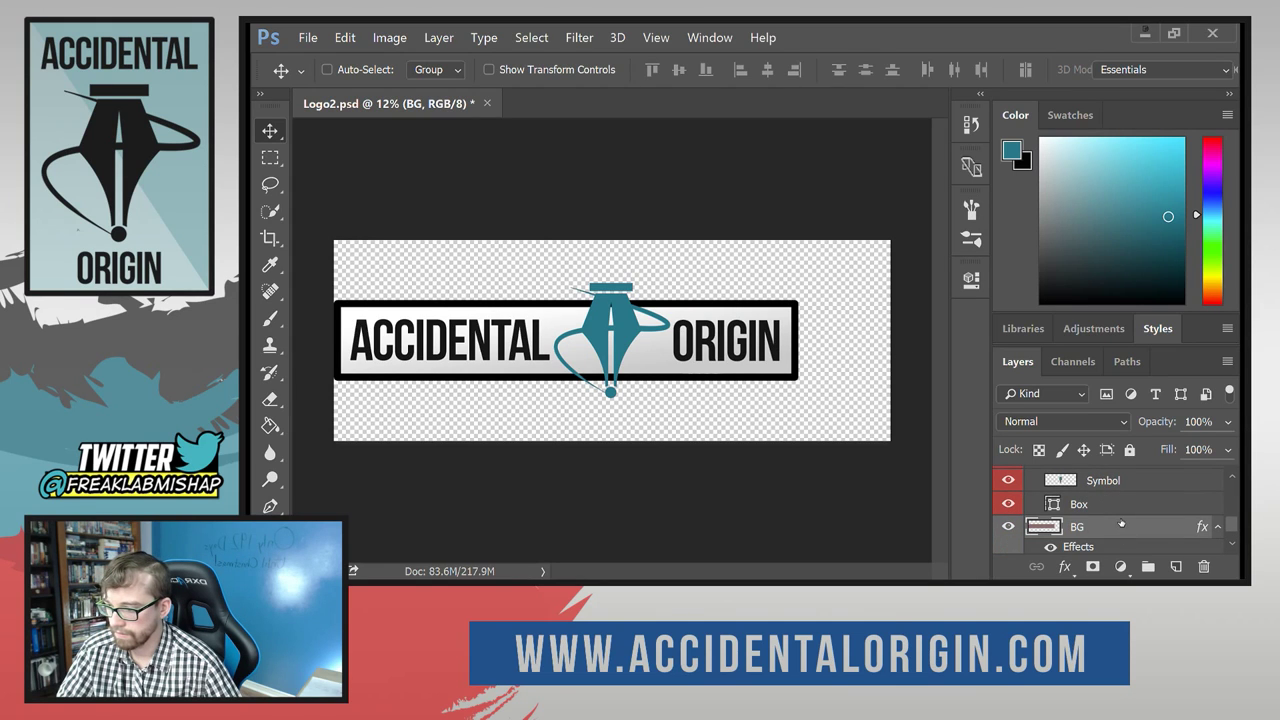
scroll(1121, 524, "up", 5)
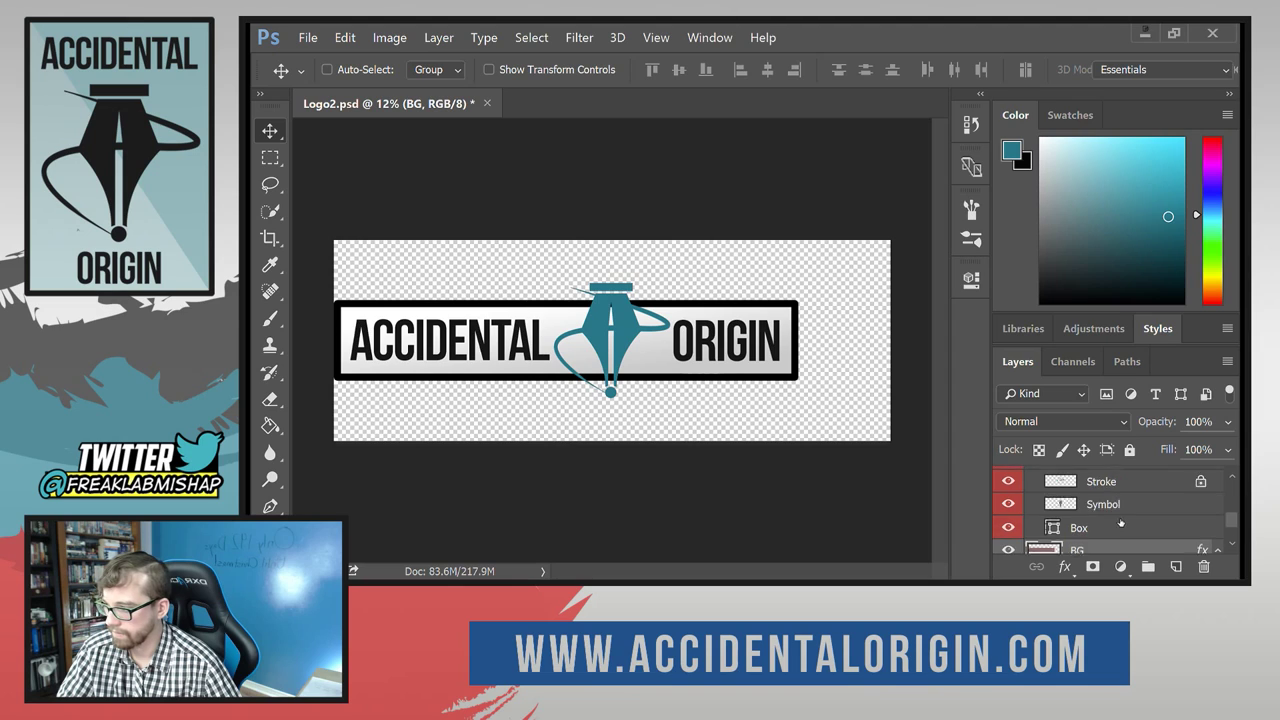
scroll(1118, 518, "up", 2)
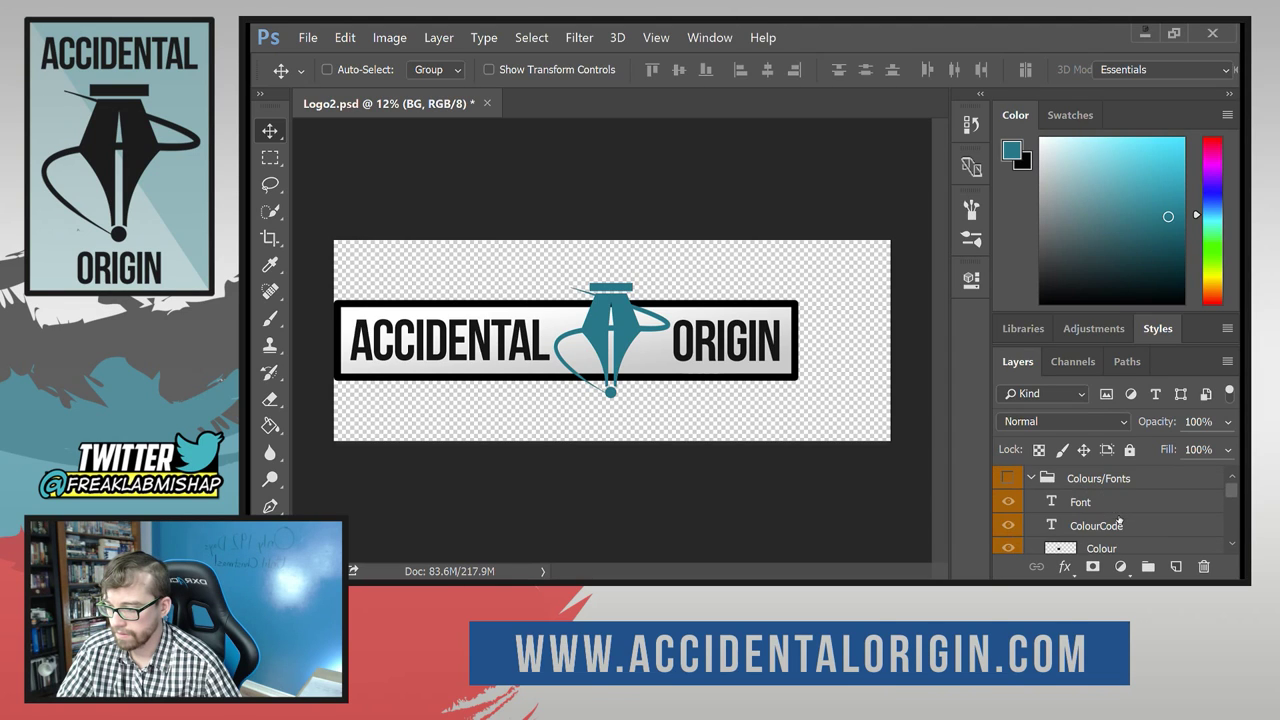
scroll(1076, 505, "down", 3)
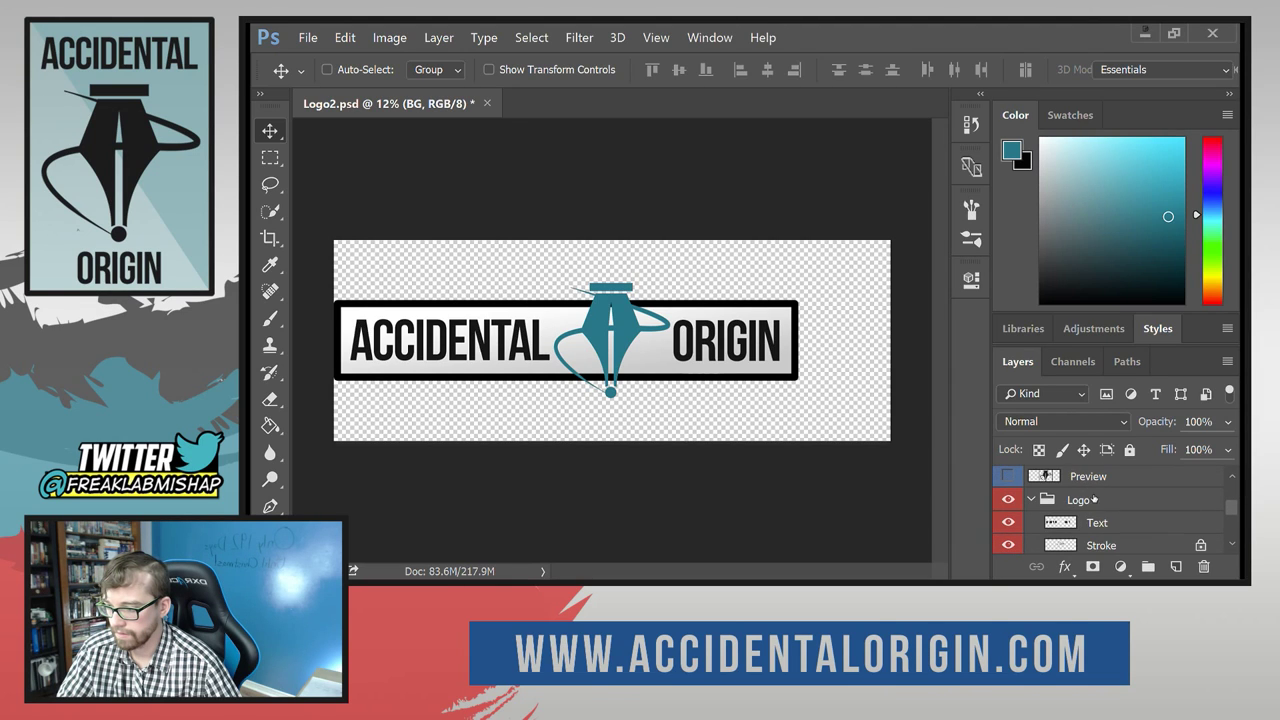
left_click(1094, 499)
scroll(1080, 500, "down", 3)
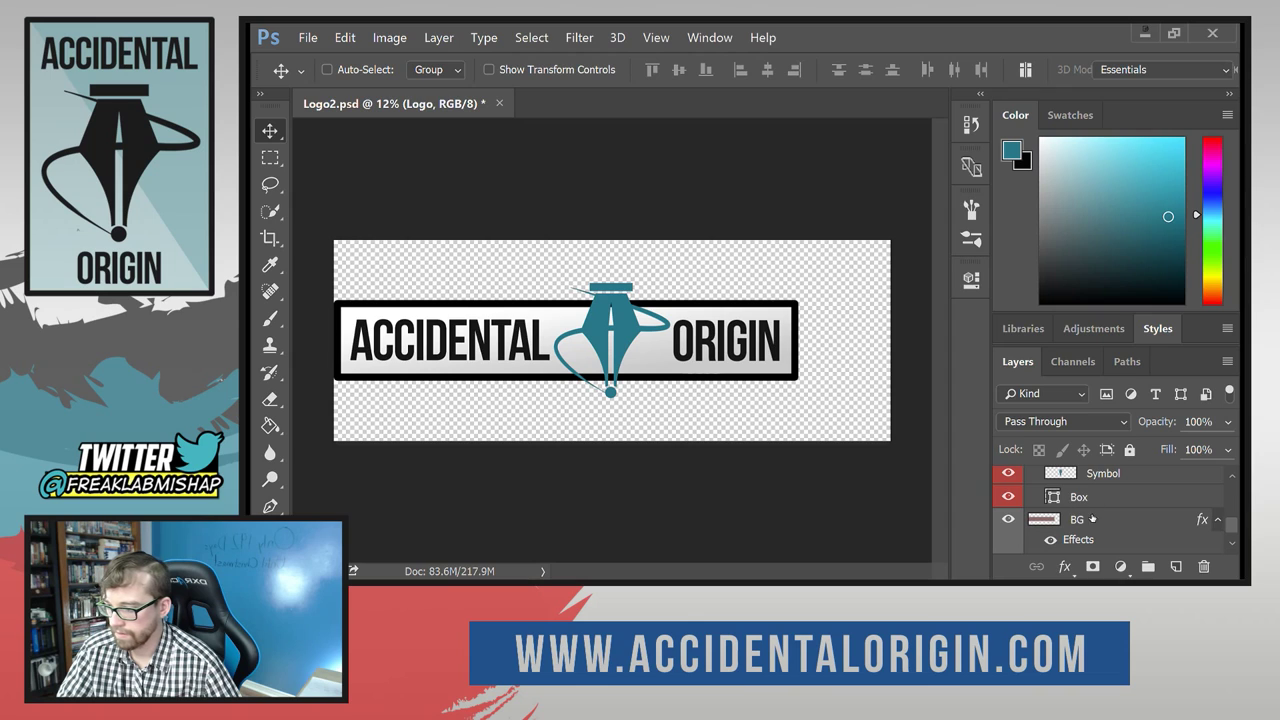
left_click(1093, 519, "shift")
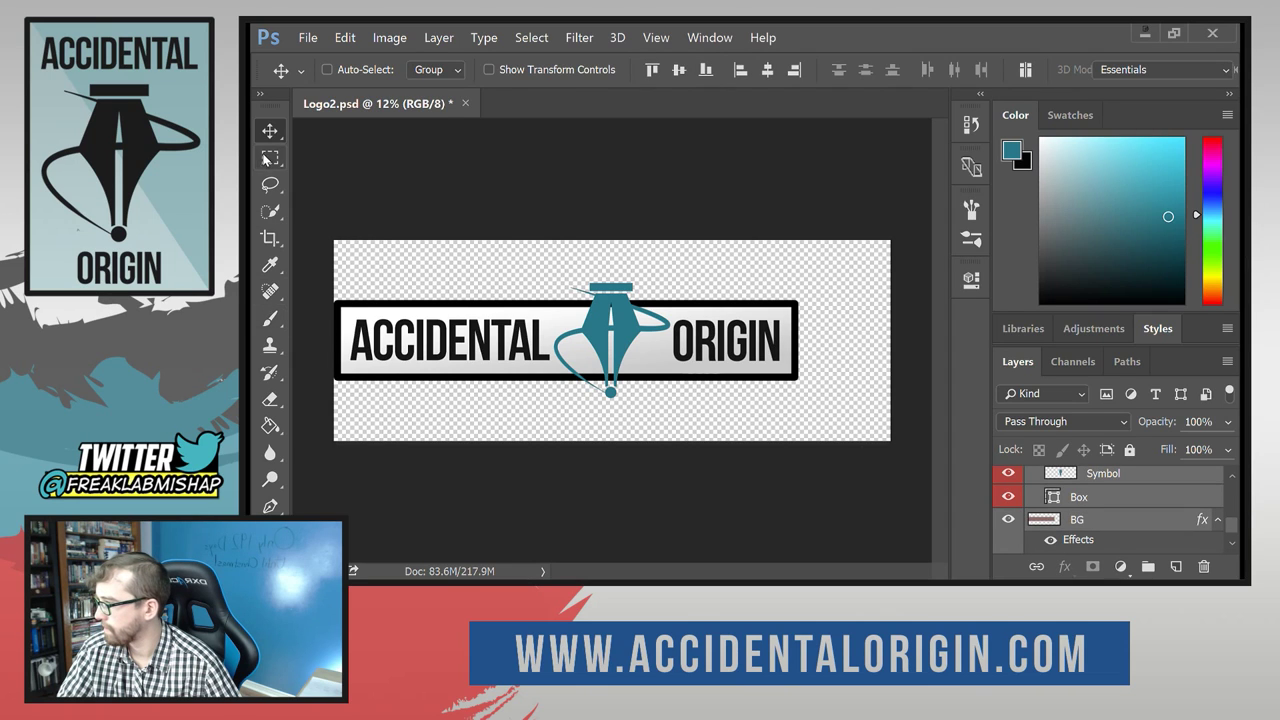
left_click_drag(518, 342, 517, 298)
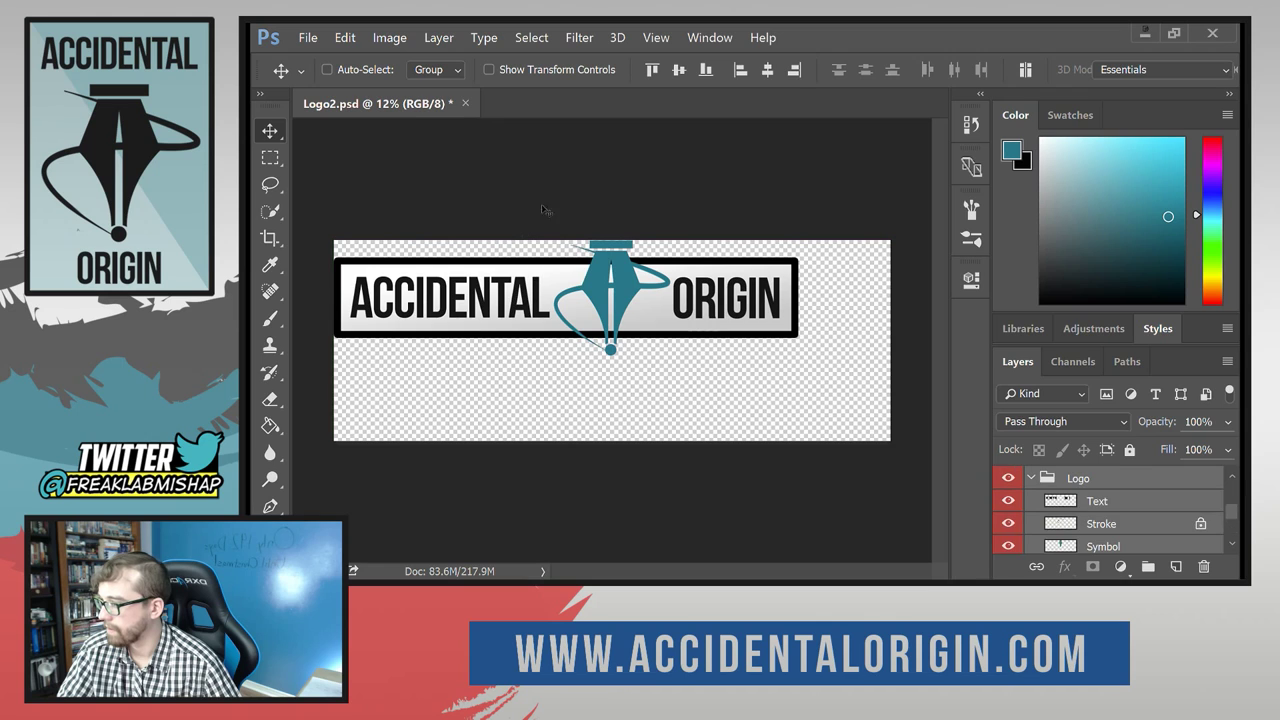
Trim the canvas on all four sides based on transparent pixels.
left_click(345, 37)
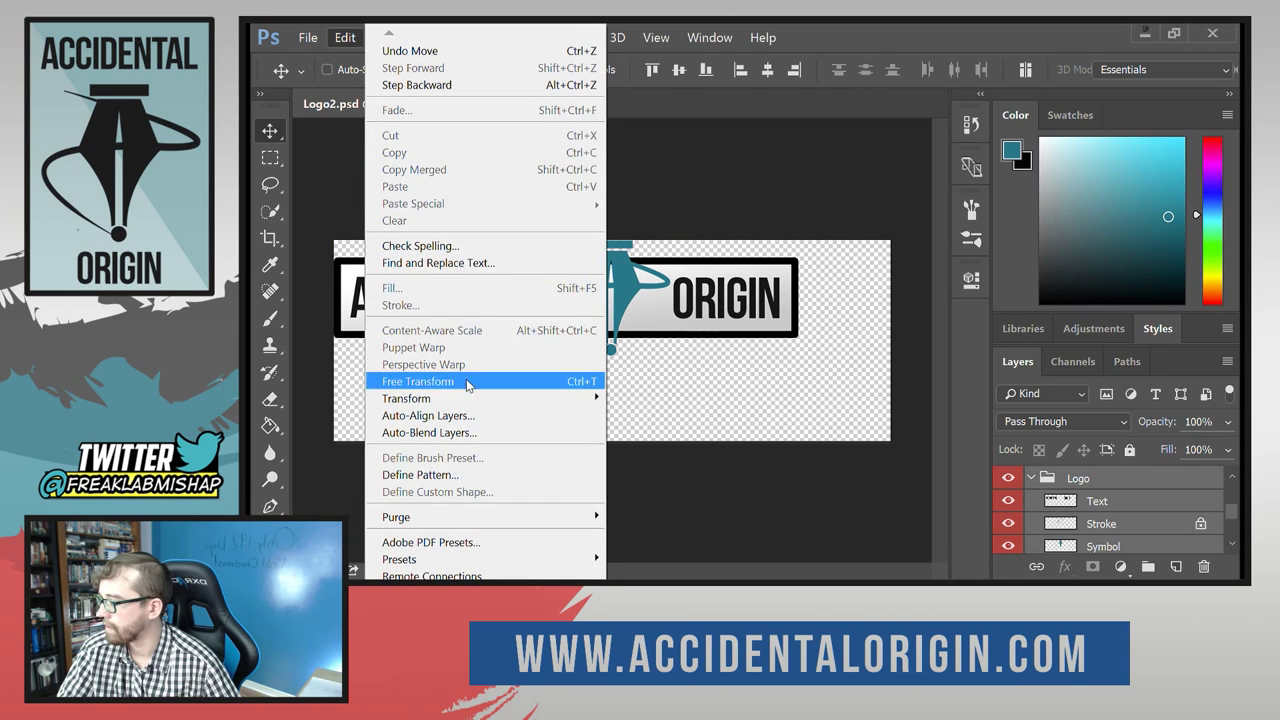
key("Escape")
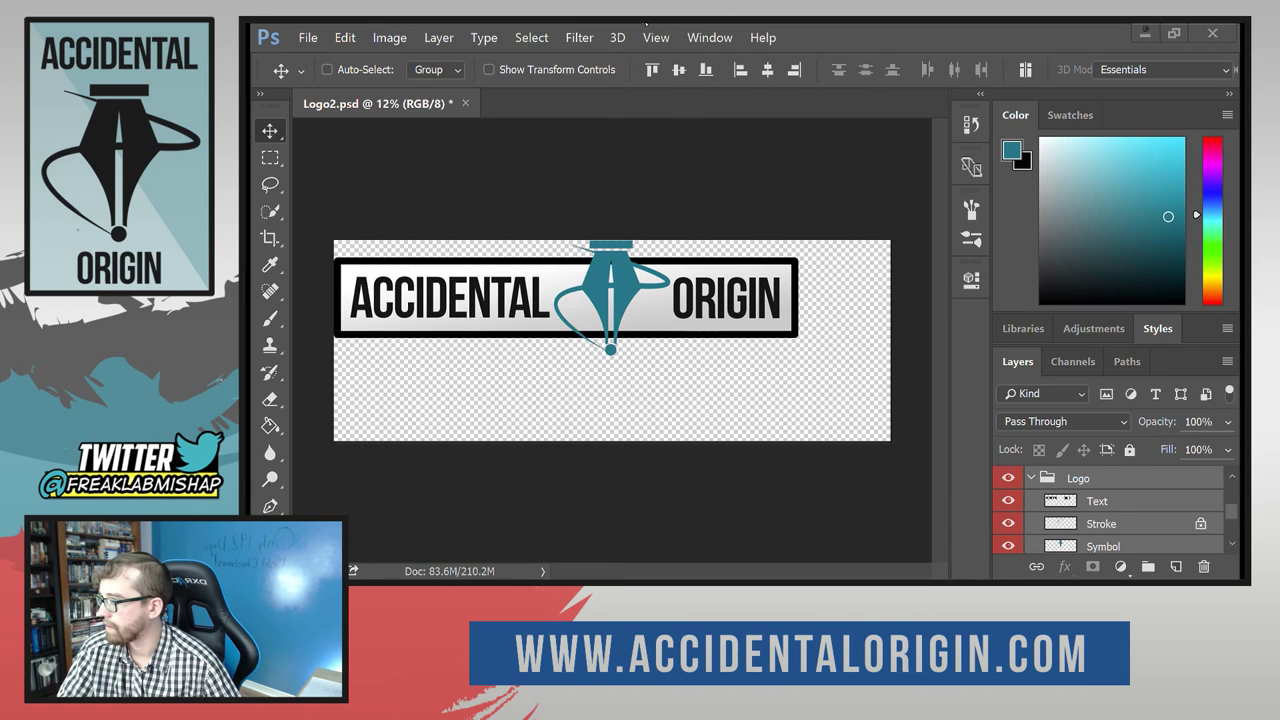
left_click(389, 37)
left_click(428, 235)
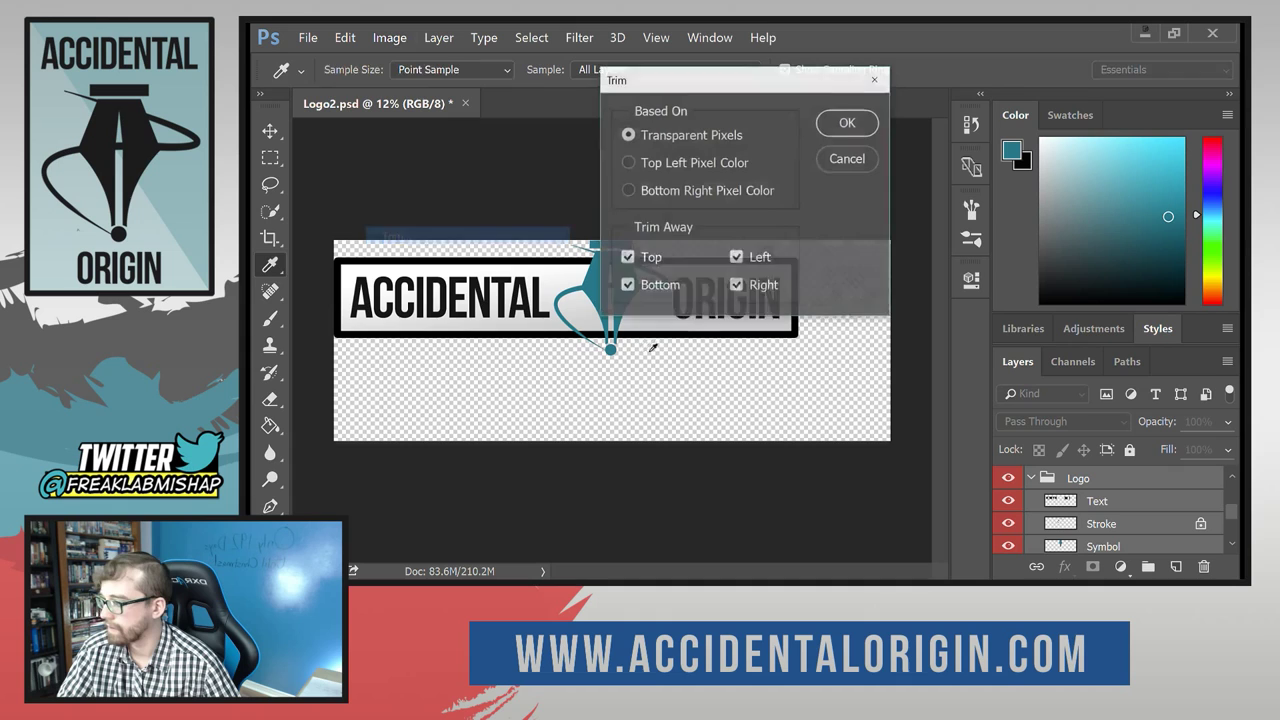
left_click(847, 127)
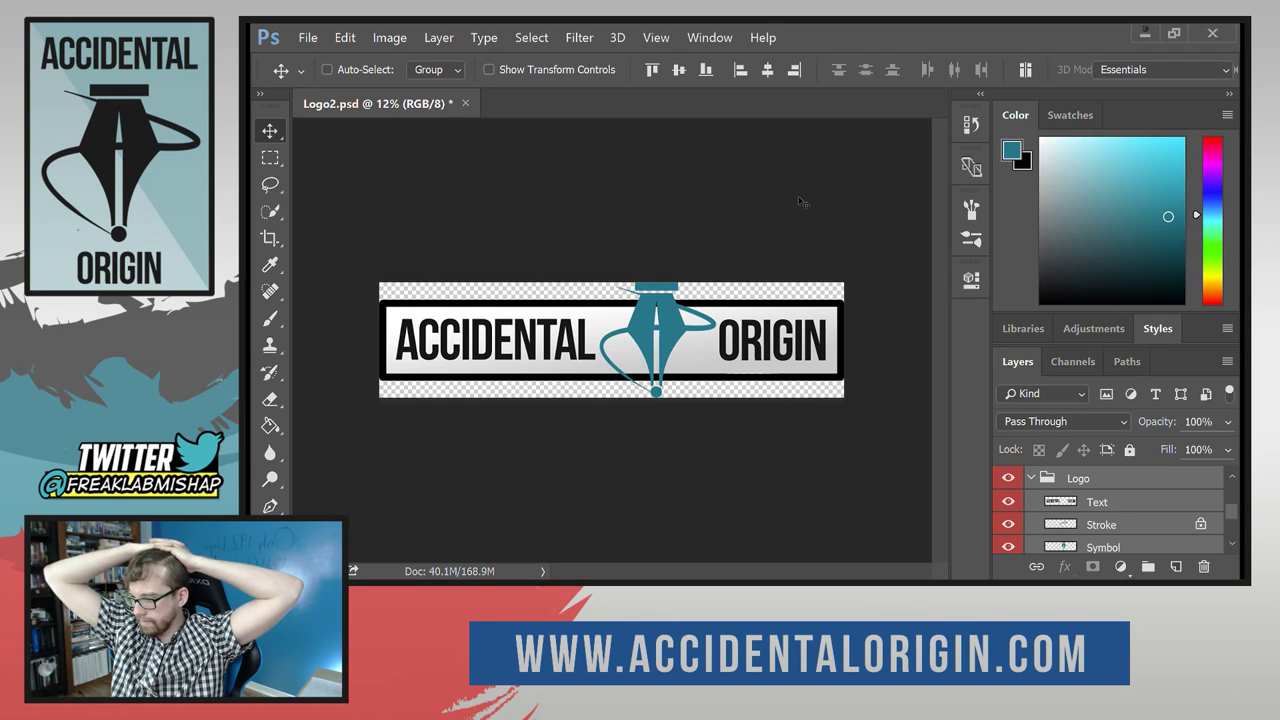
Collapse the Logo group and compare the banner with the Preview layer shown and hidden, leaving it hidden.
left_click(1031, 482)
scroll(1053, 500, "up", 1)
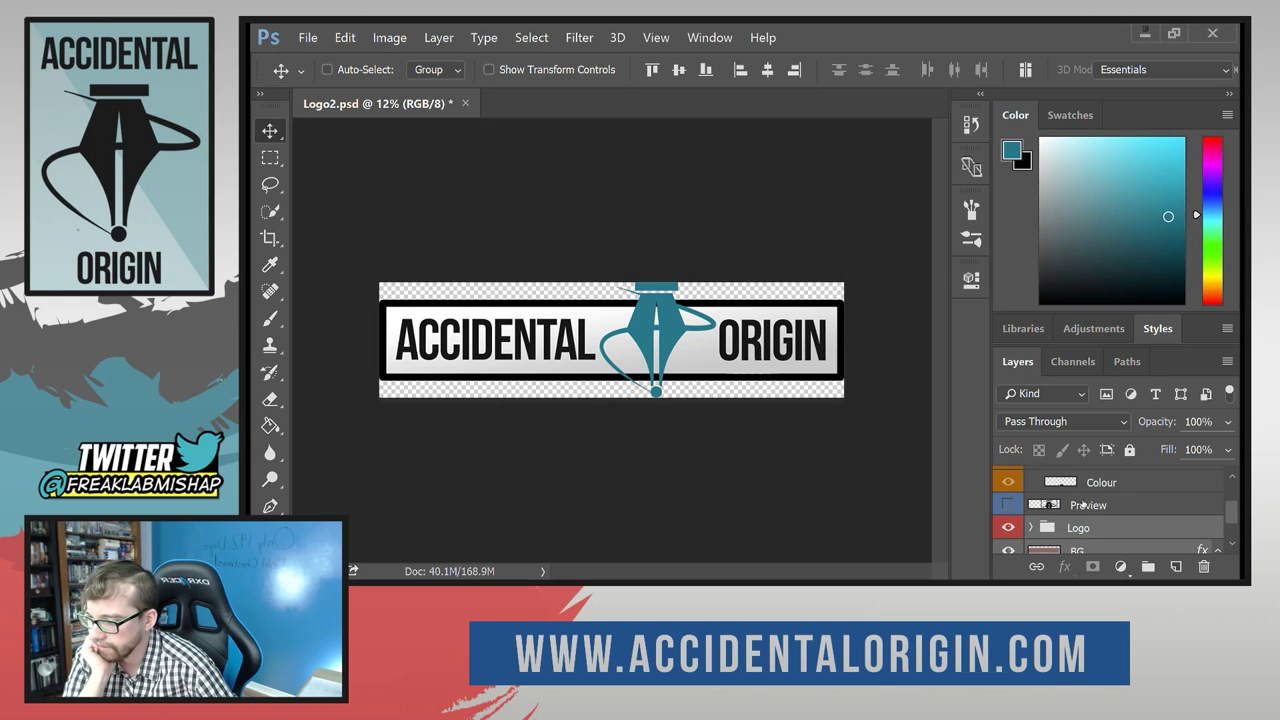
left_click(1008, 505)
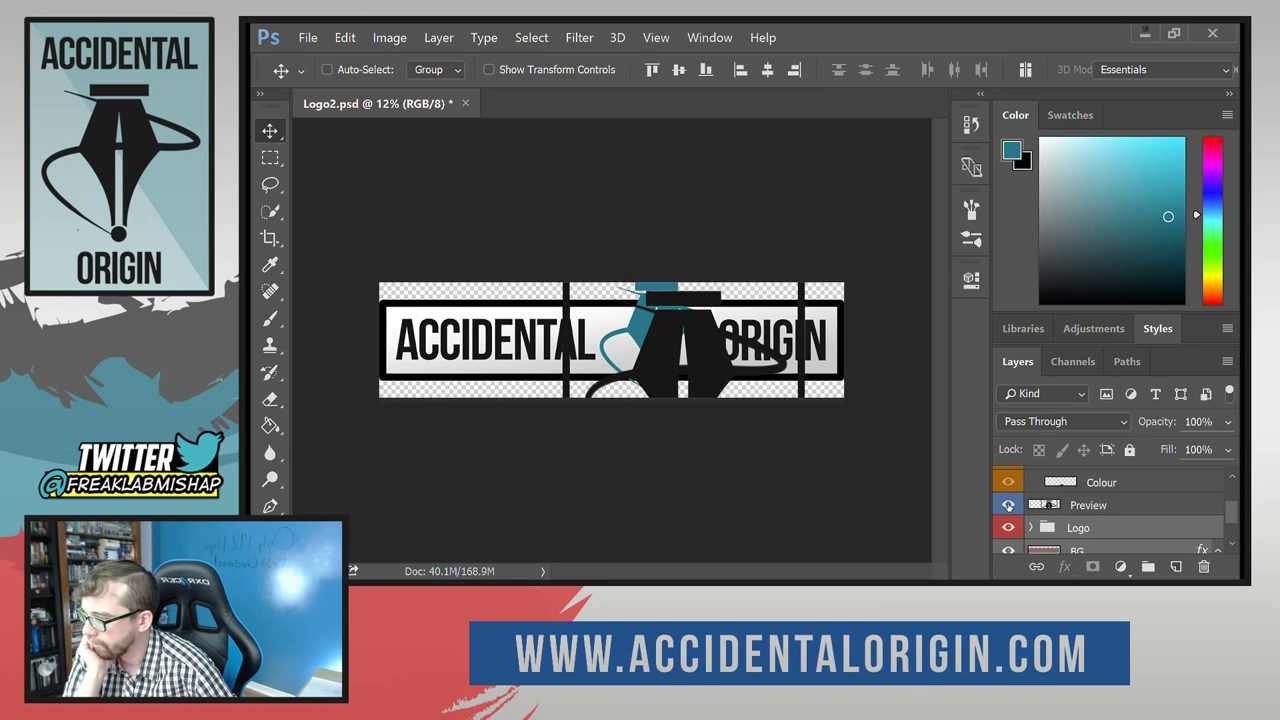
left_click(1008, 505)
left_click(1008, 505)
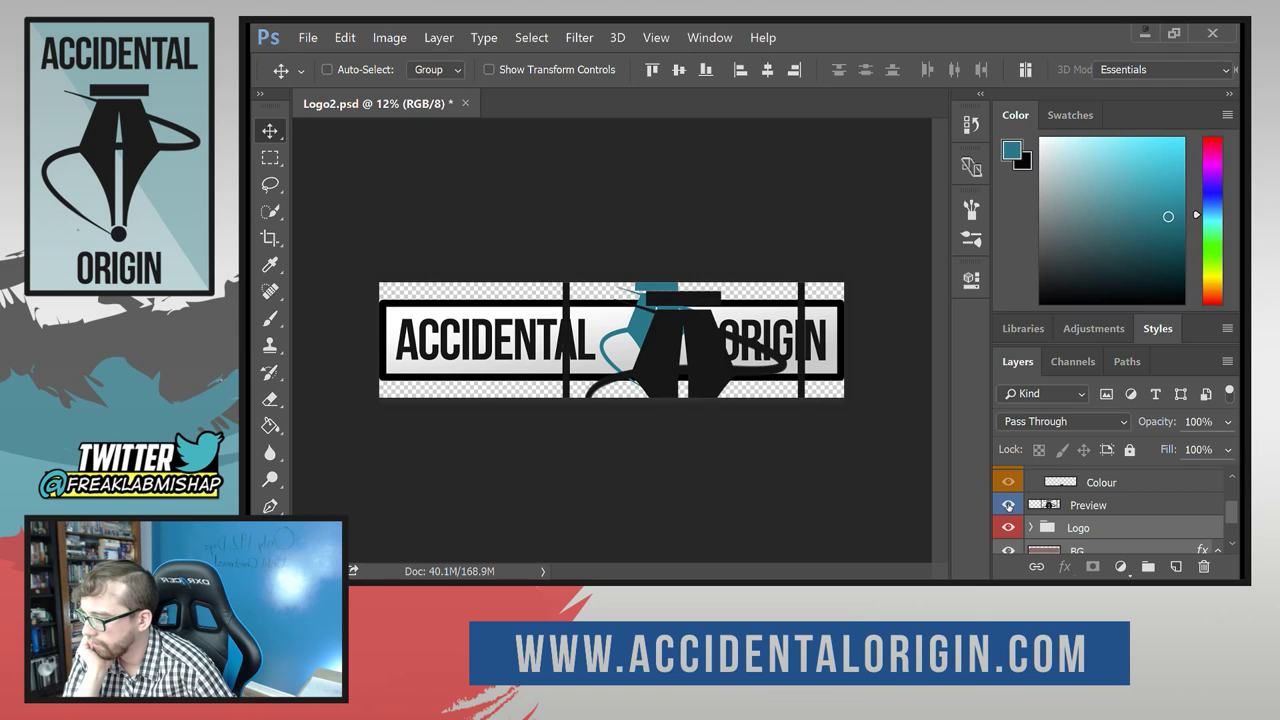
left_click(1008, 505)
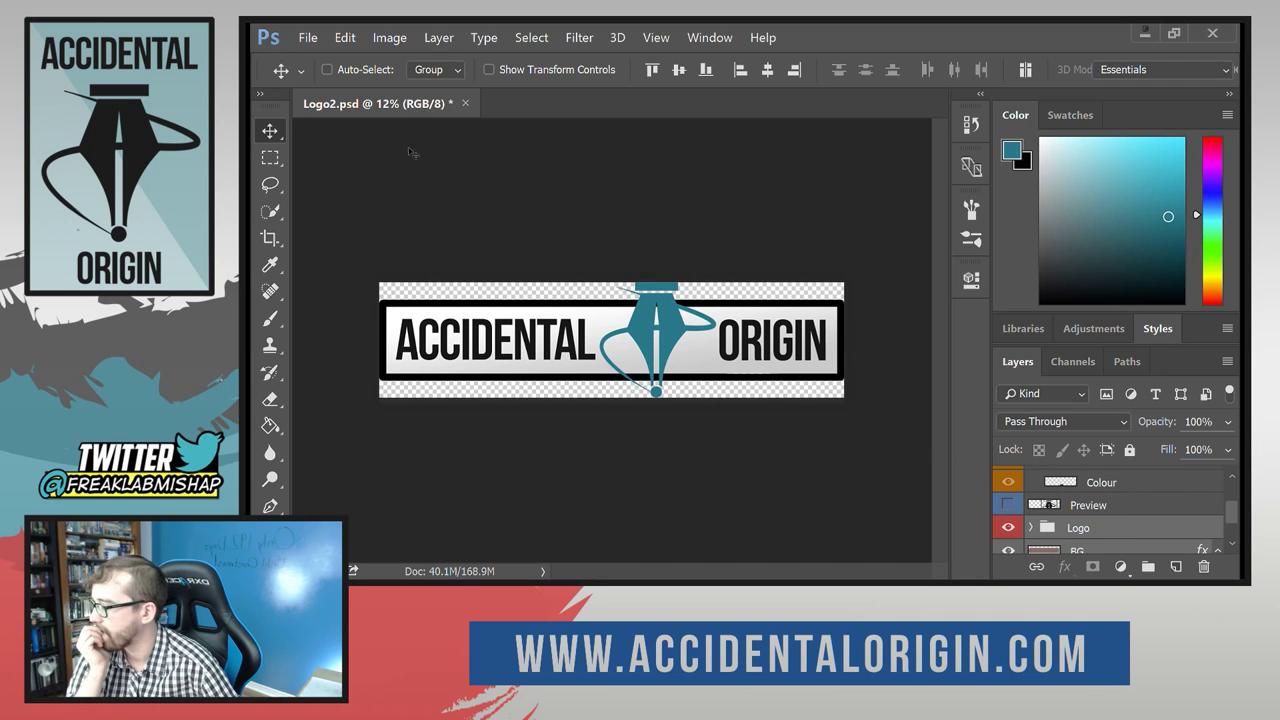
Export the banner as Logo2.png to the Twitch Images folder, replacing the existing file.
left_click(308, 37)
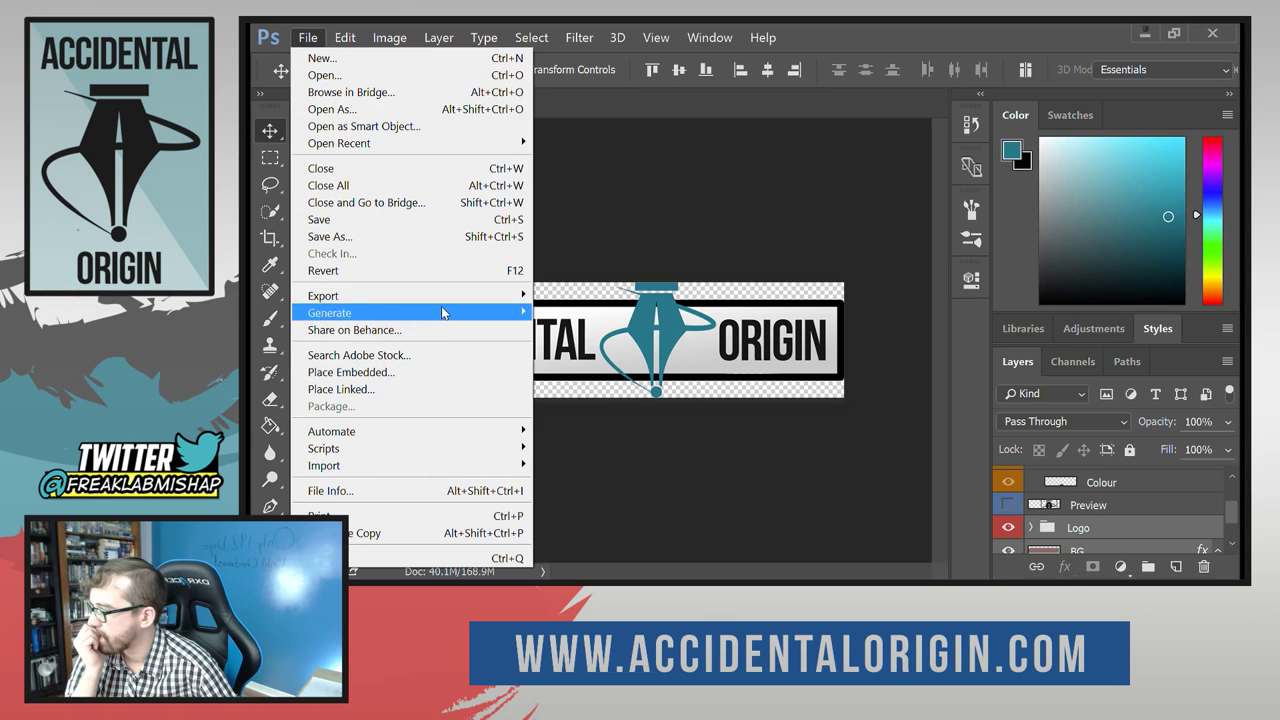
mouse_move(447, 302)
key("ctrl+shift+s")
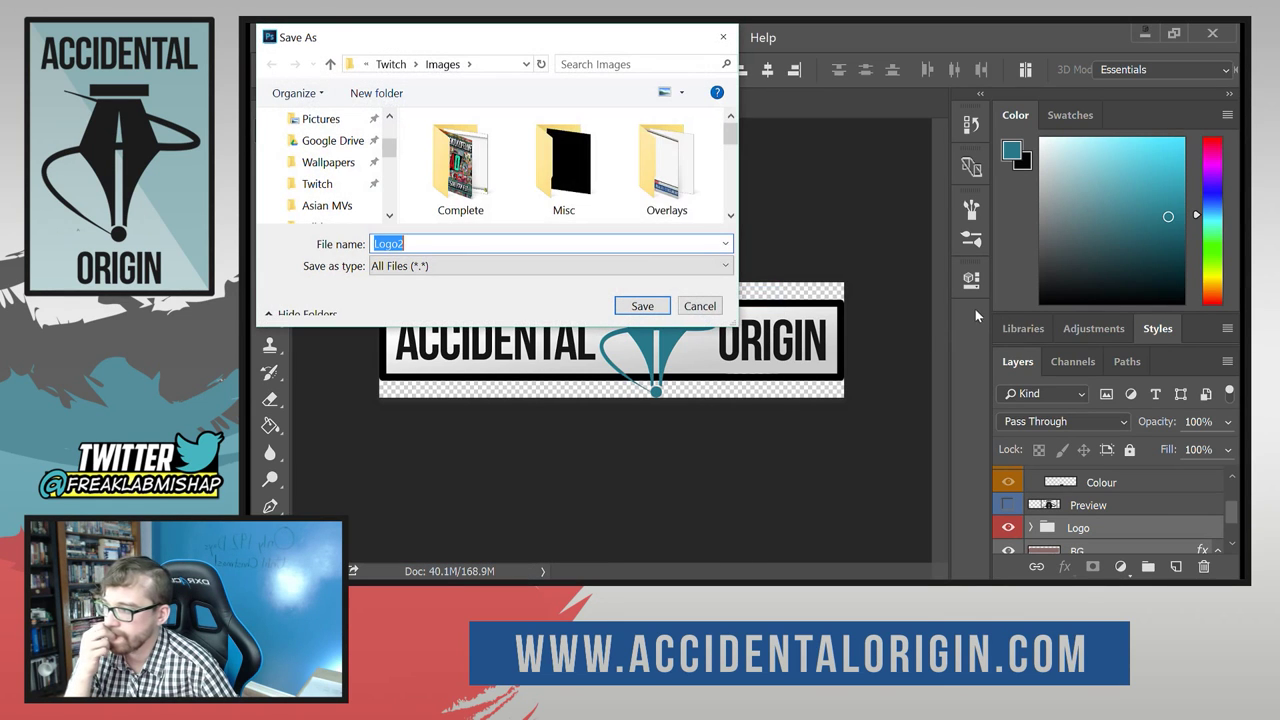
left_click(731, 217)
left_click(731, 217)
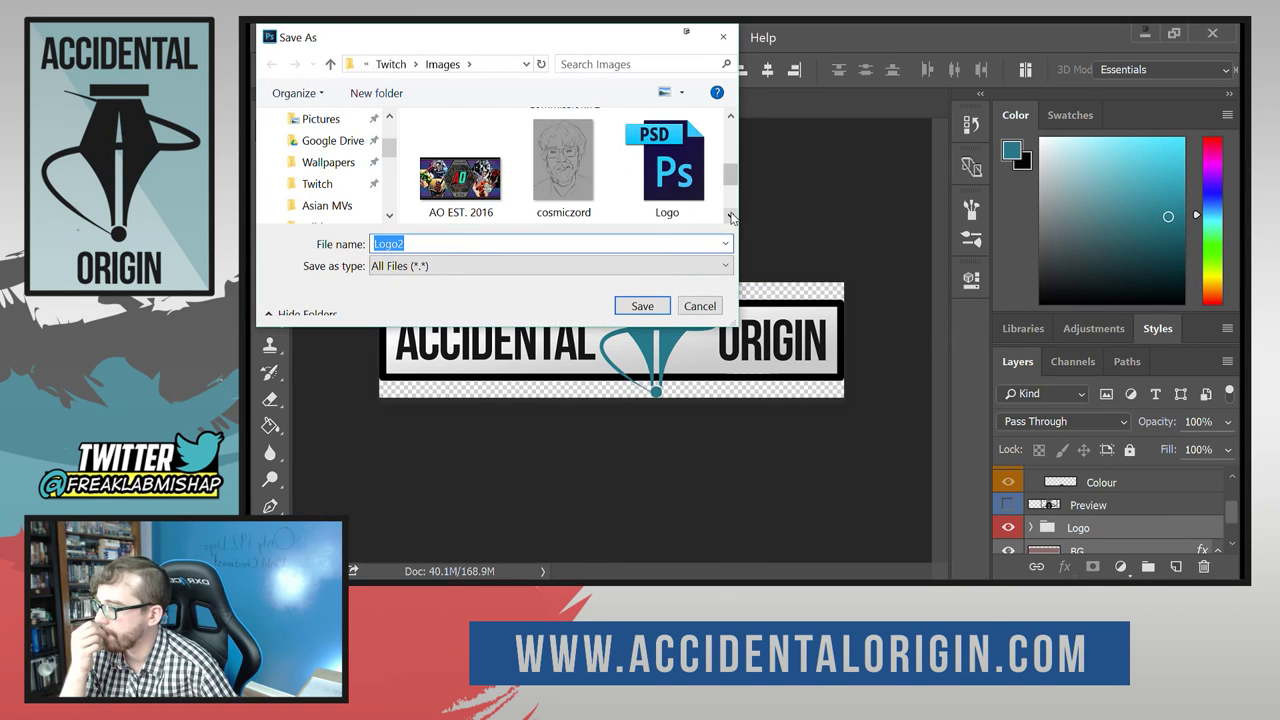
left_click(470, 200)
left_click(620, 306)
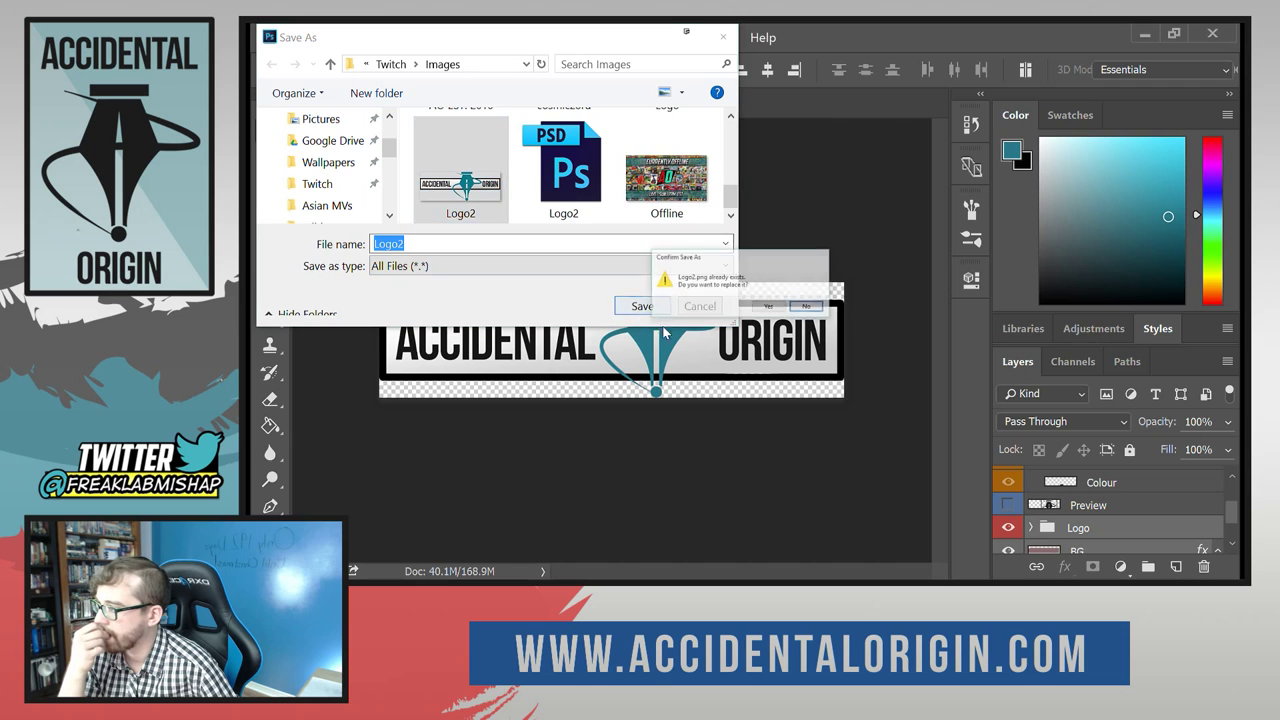
left_click(776, 316)
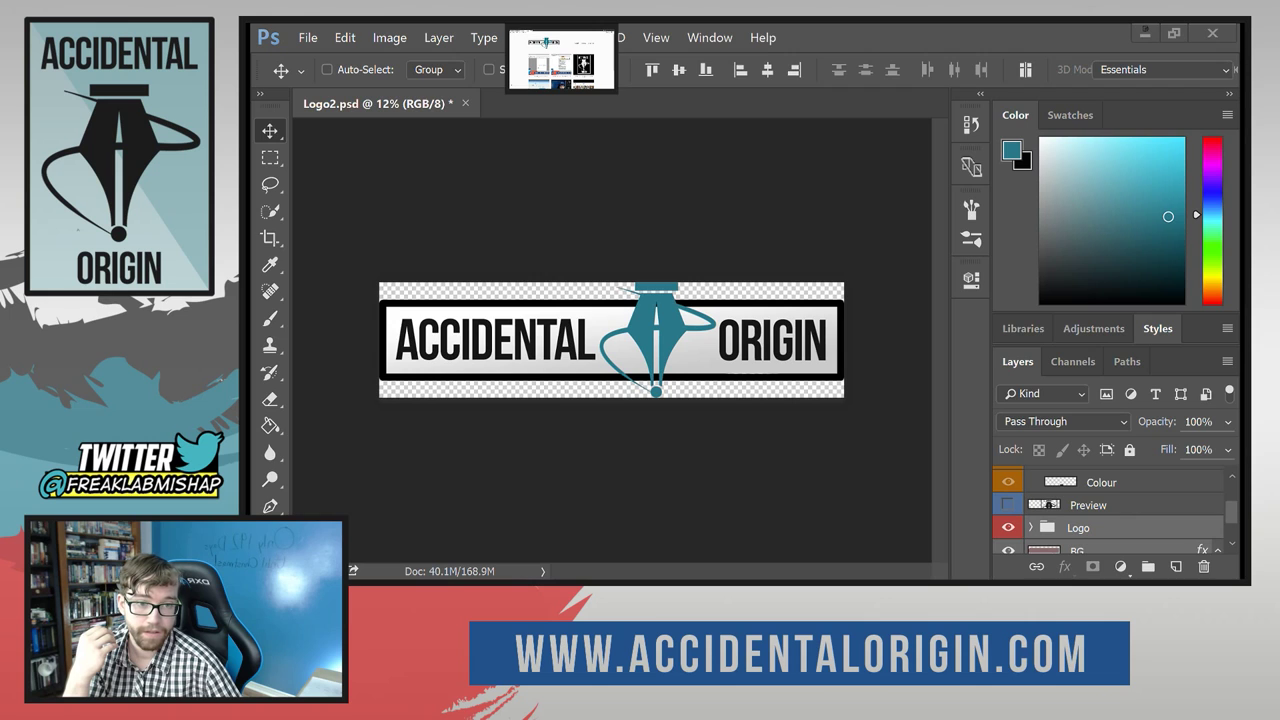
Switch to the browser to view the banner logo on the accidentalorigin.com episodes page.
left_click(561, 60)
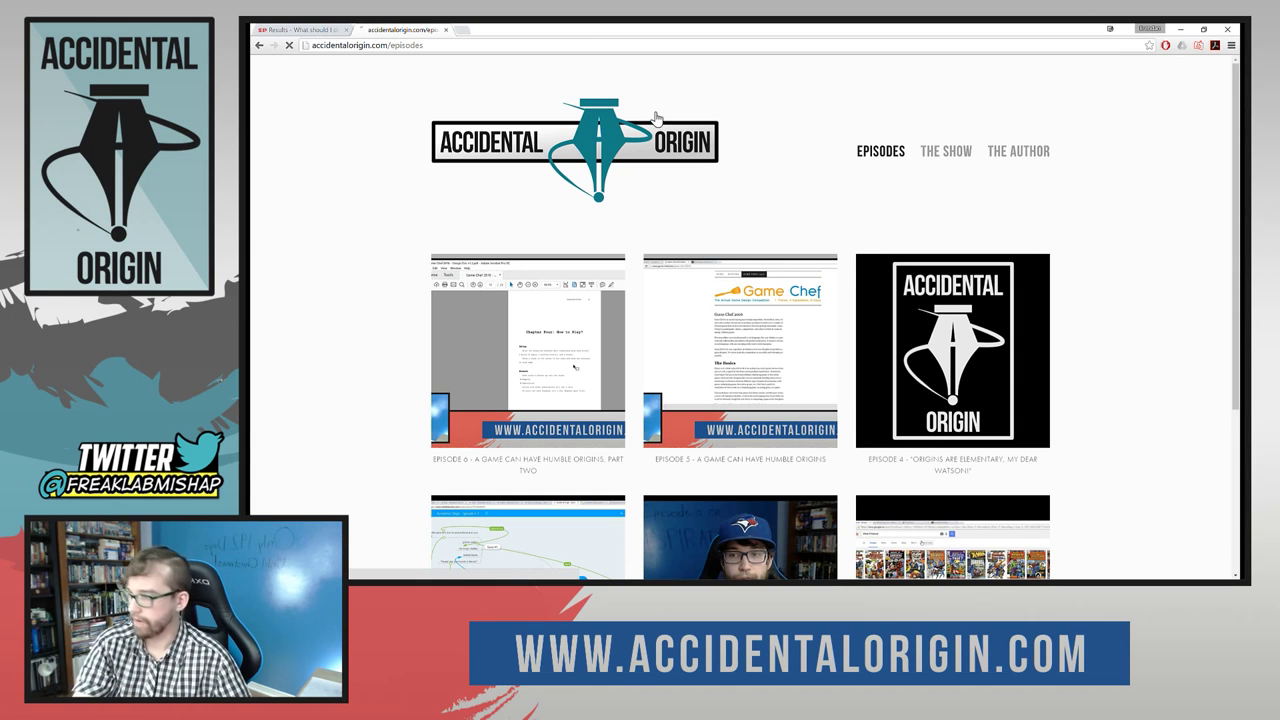
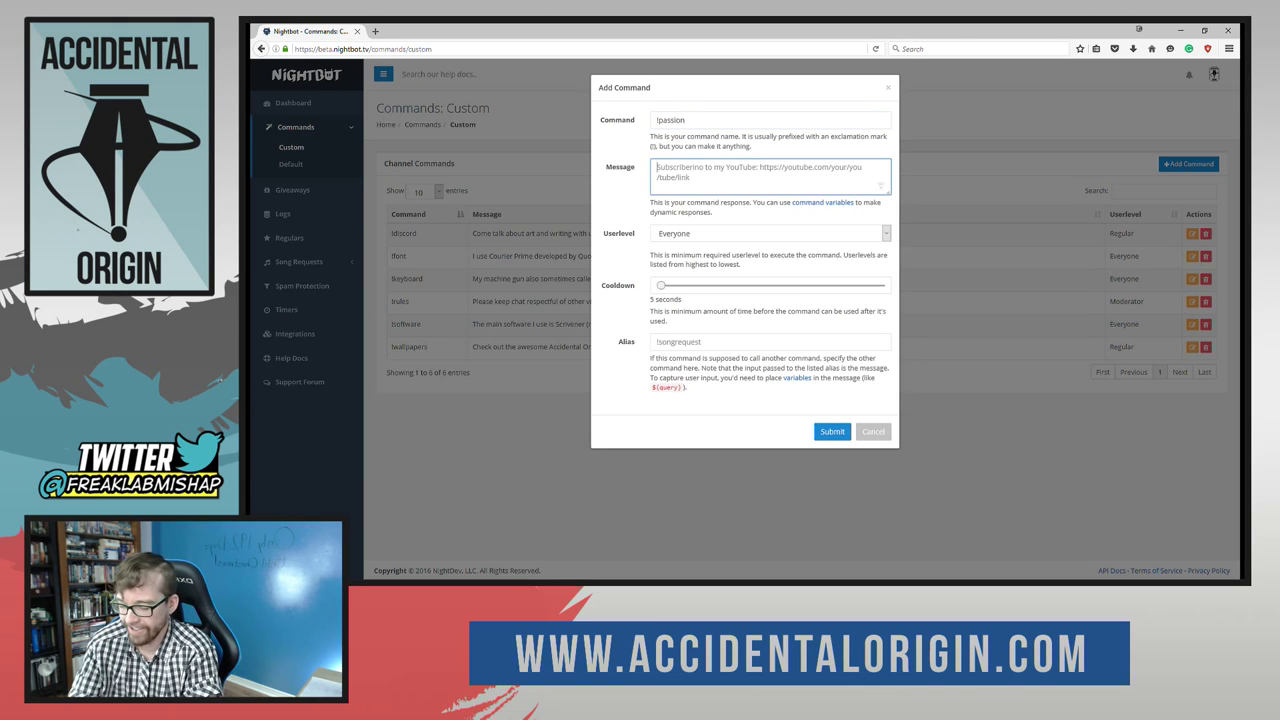
type("/")
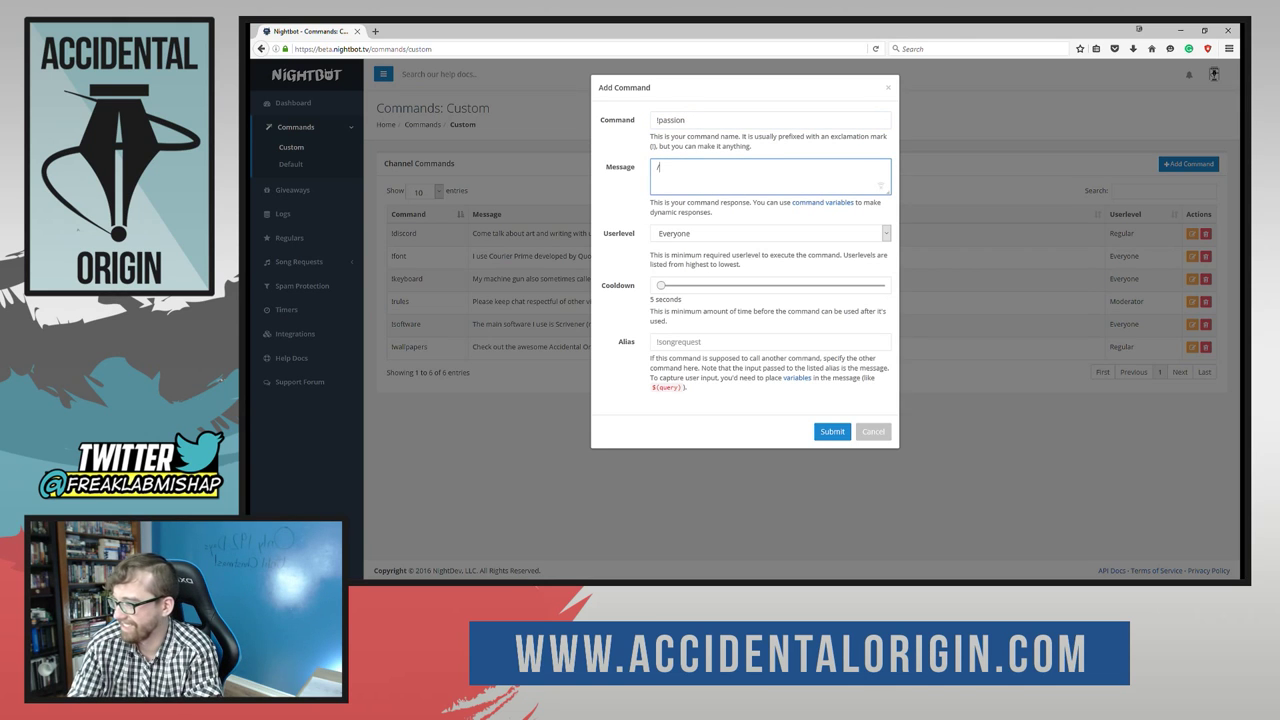
key("BackSpace")
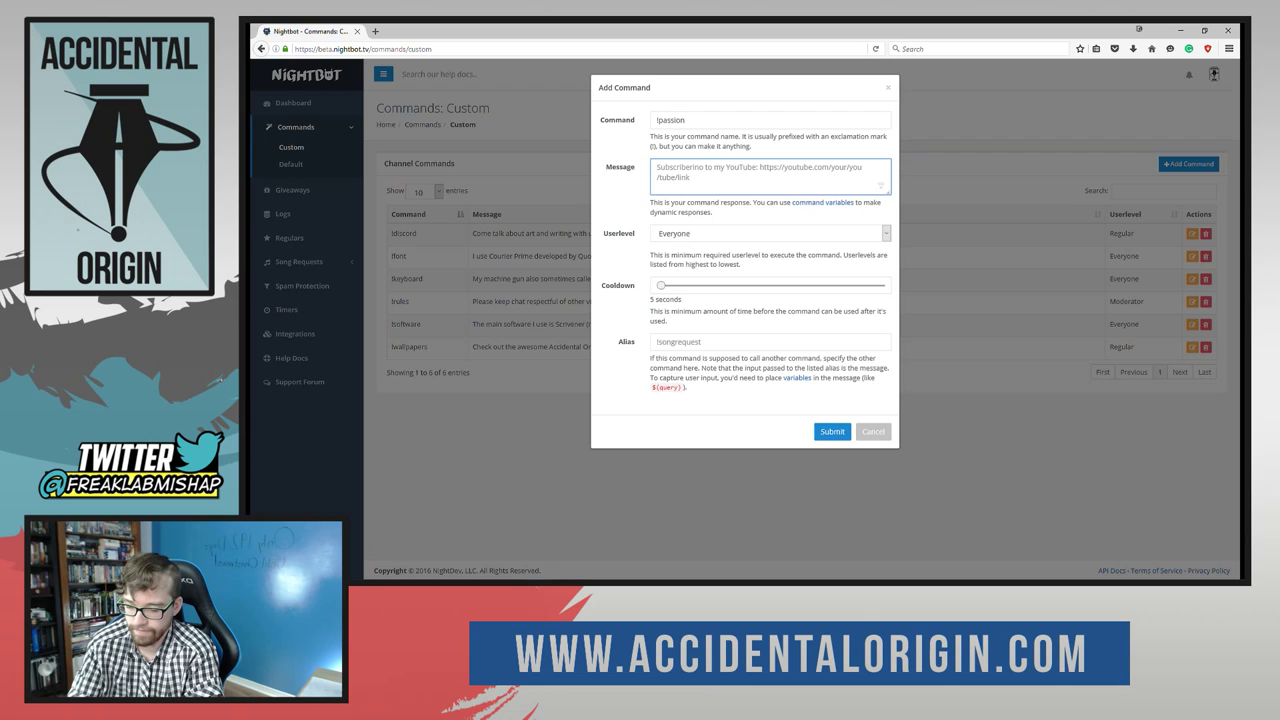
type("P")
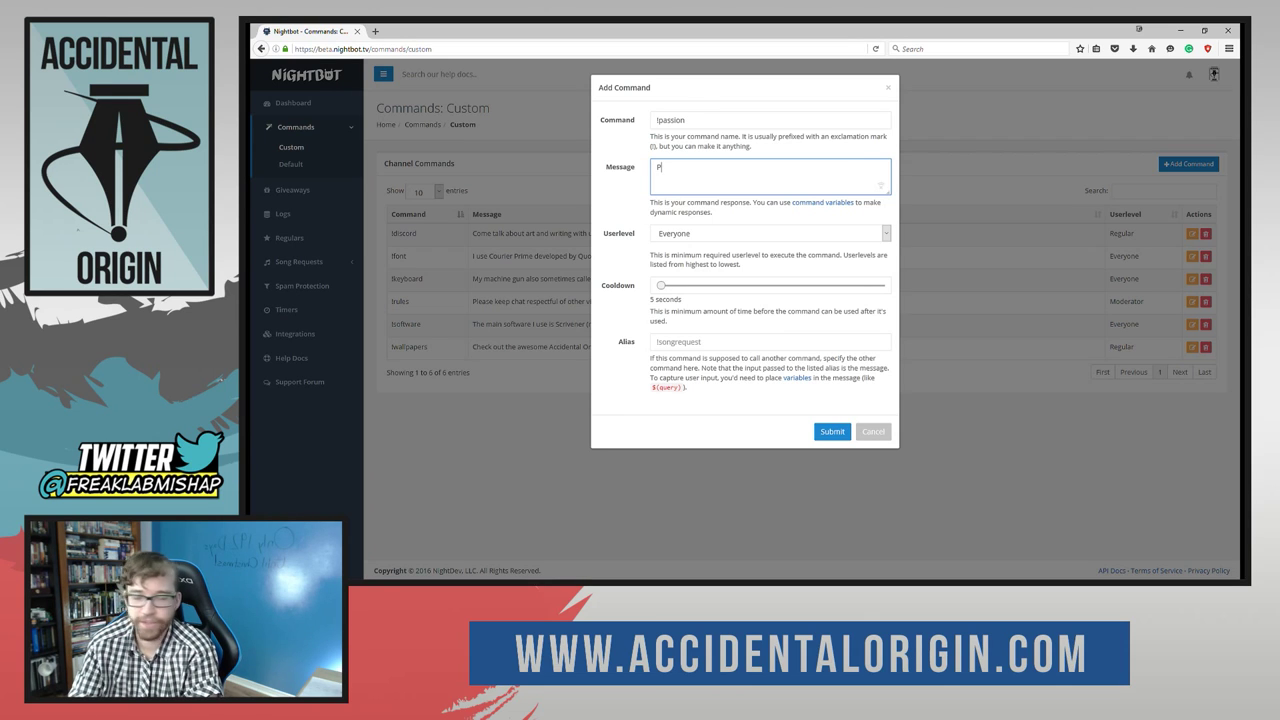
key("BackSpace")
type("Passi")
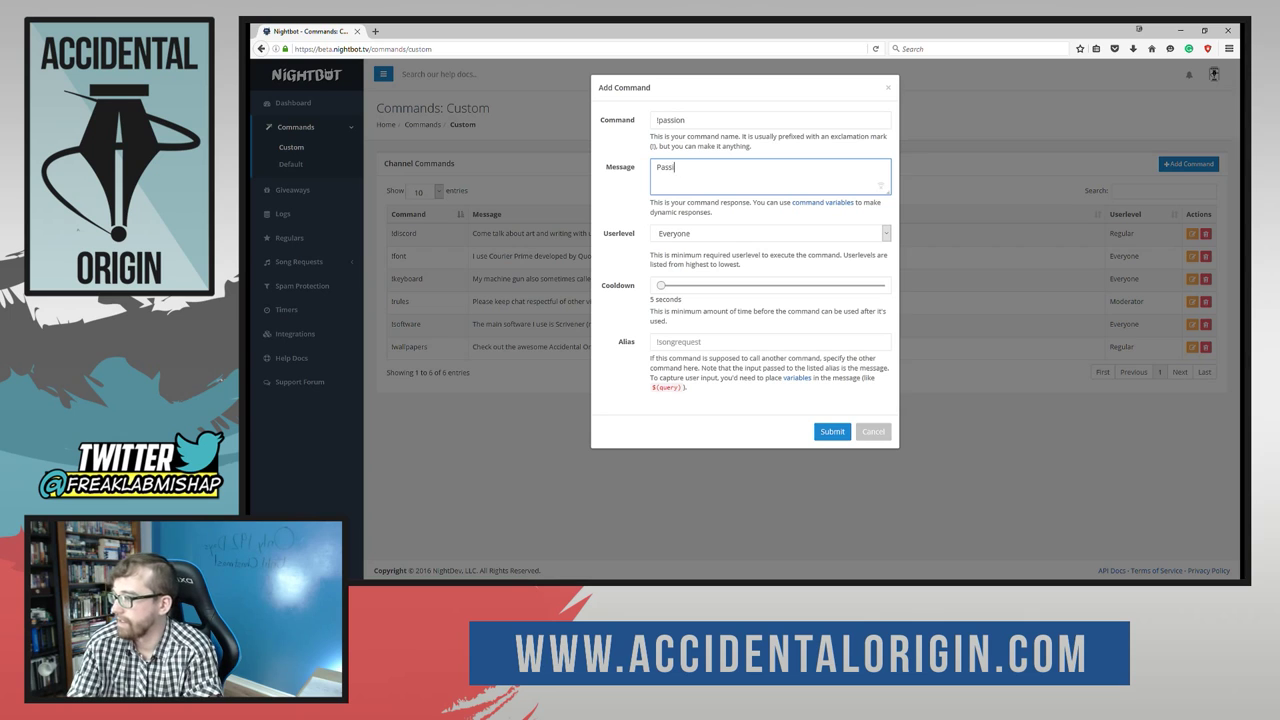
type("onate Key")
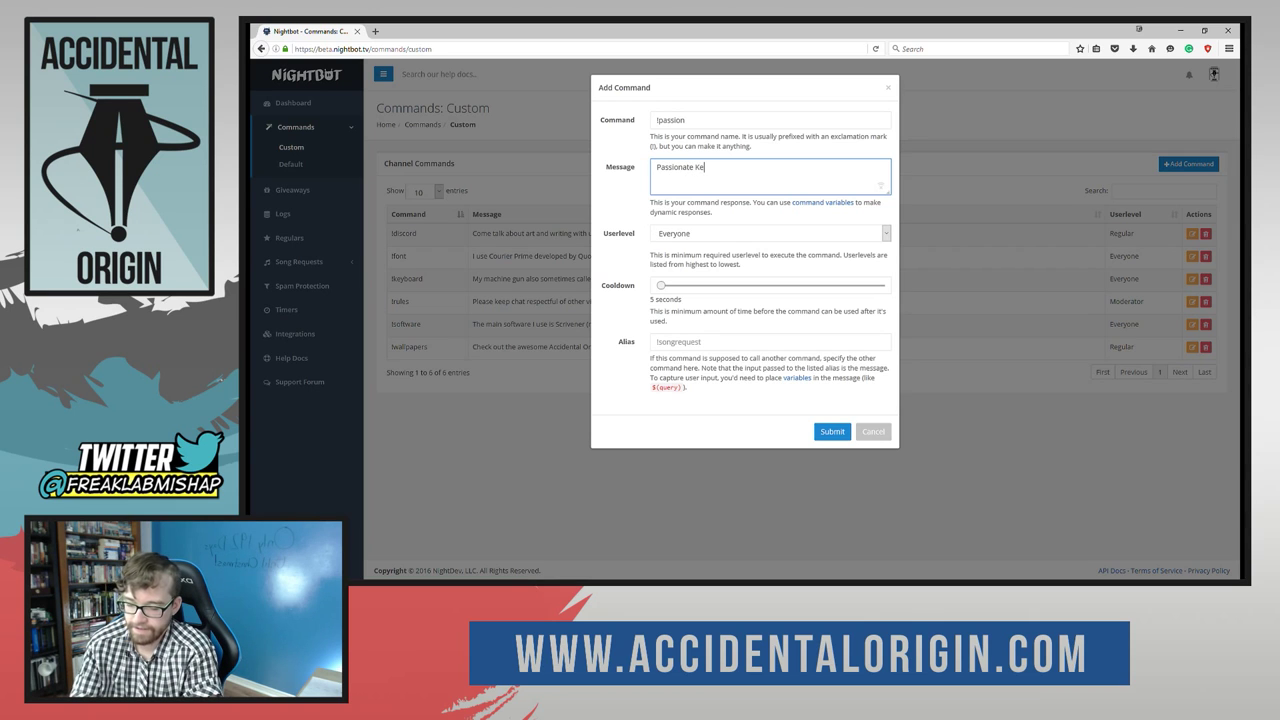
key("BackSpace")
key("BackSpace")
key("BackSpace")
key("BackSpace")
key("BackSpace")
key("BackSpace")
key("BackSpace")
key("BackSpace")
key("BackSpace")
key("BackSpace")
key("BackSpace")
key("BackSpace")
key("BackSpace")
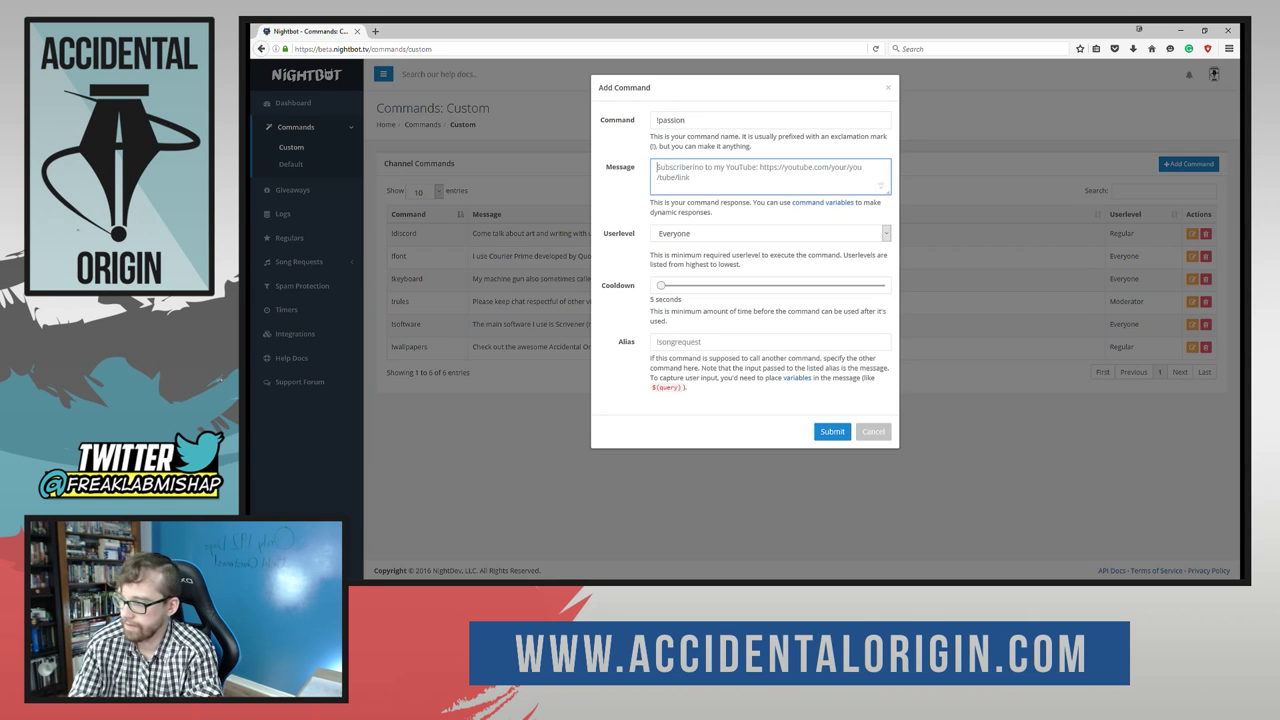
Enter "This keyboard is so passionate right now! Like" as the message for the !passion command.
type("This ")
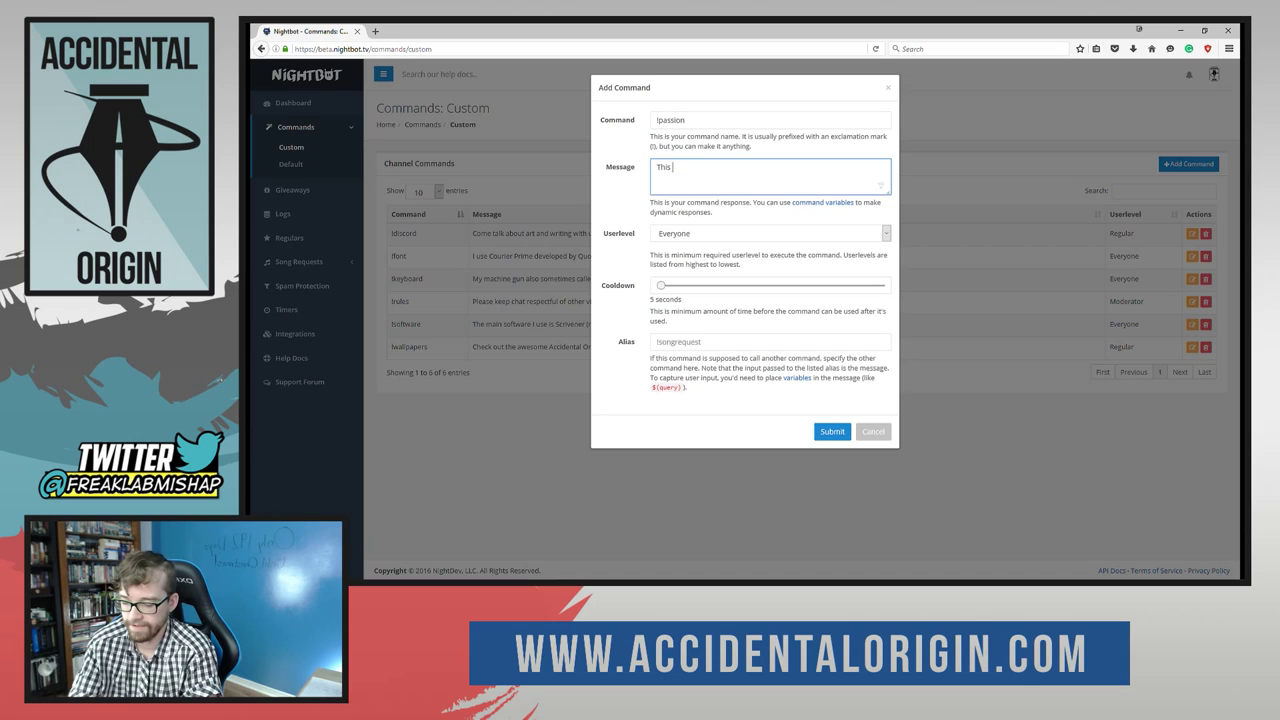
type("Keyboard ")
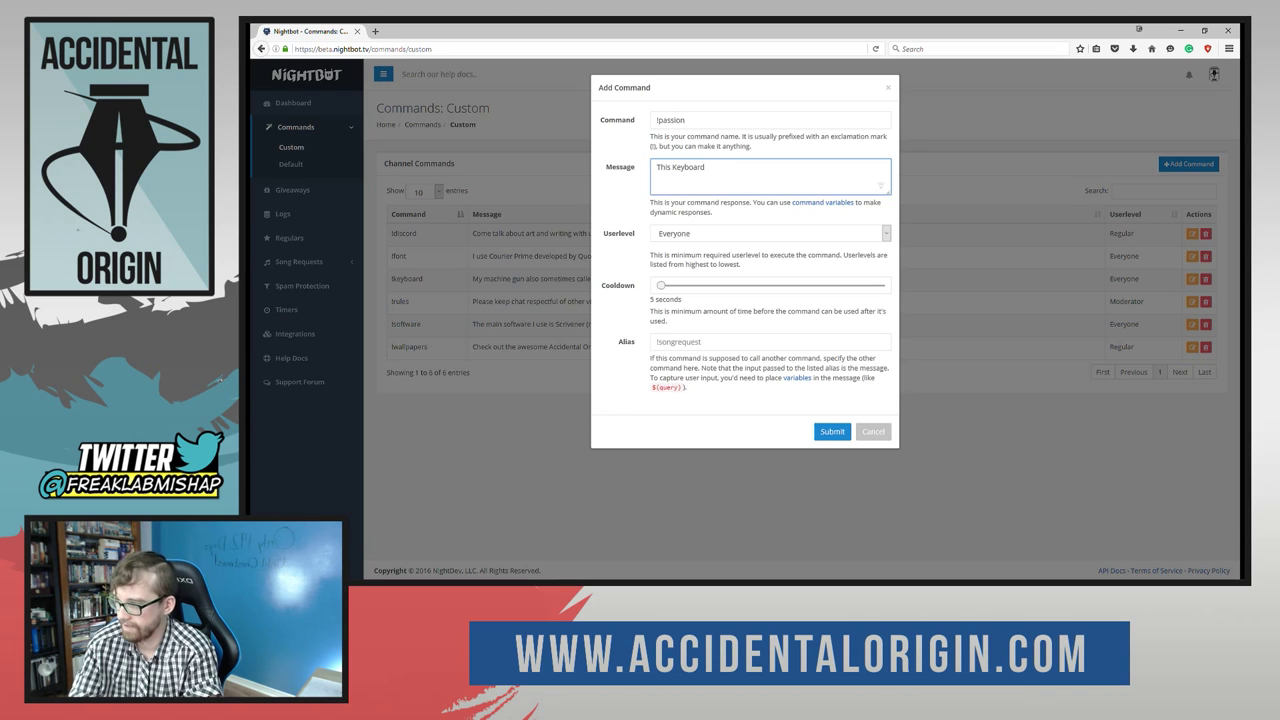
type("is so pa")
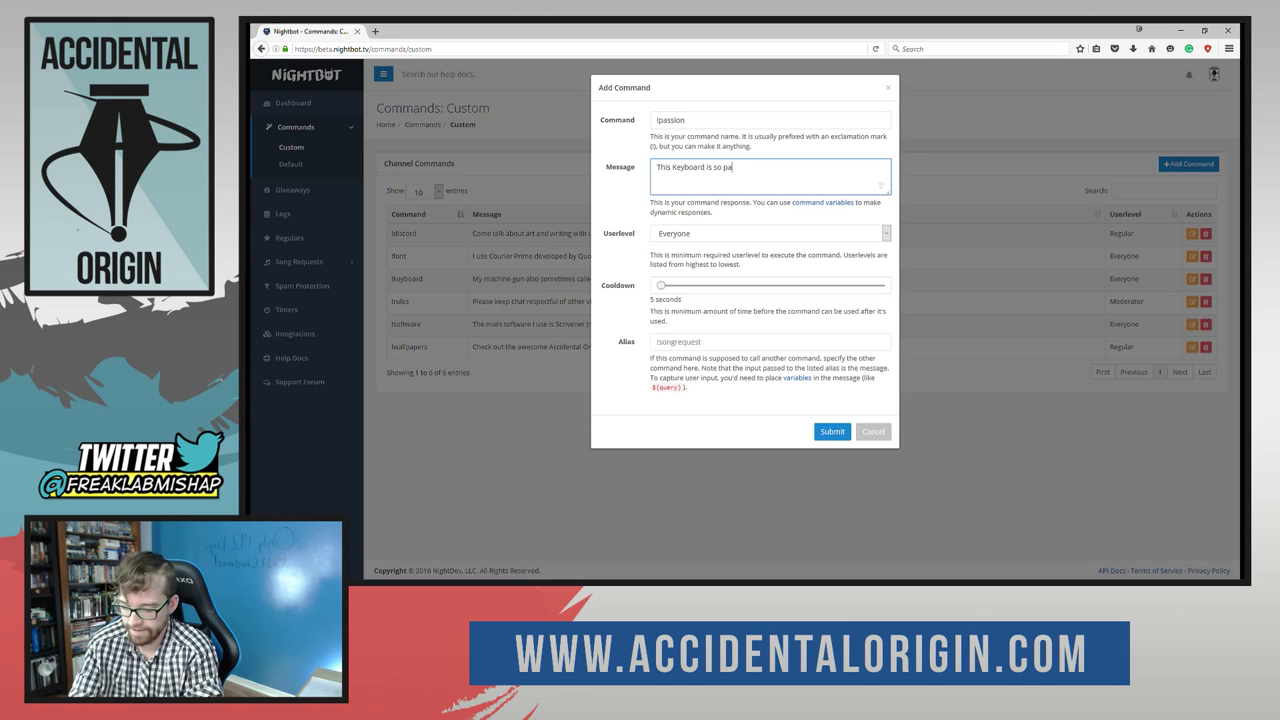
type("ssionate right now")
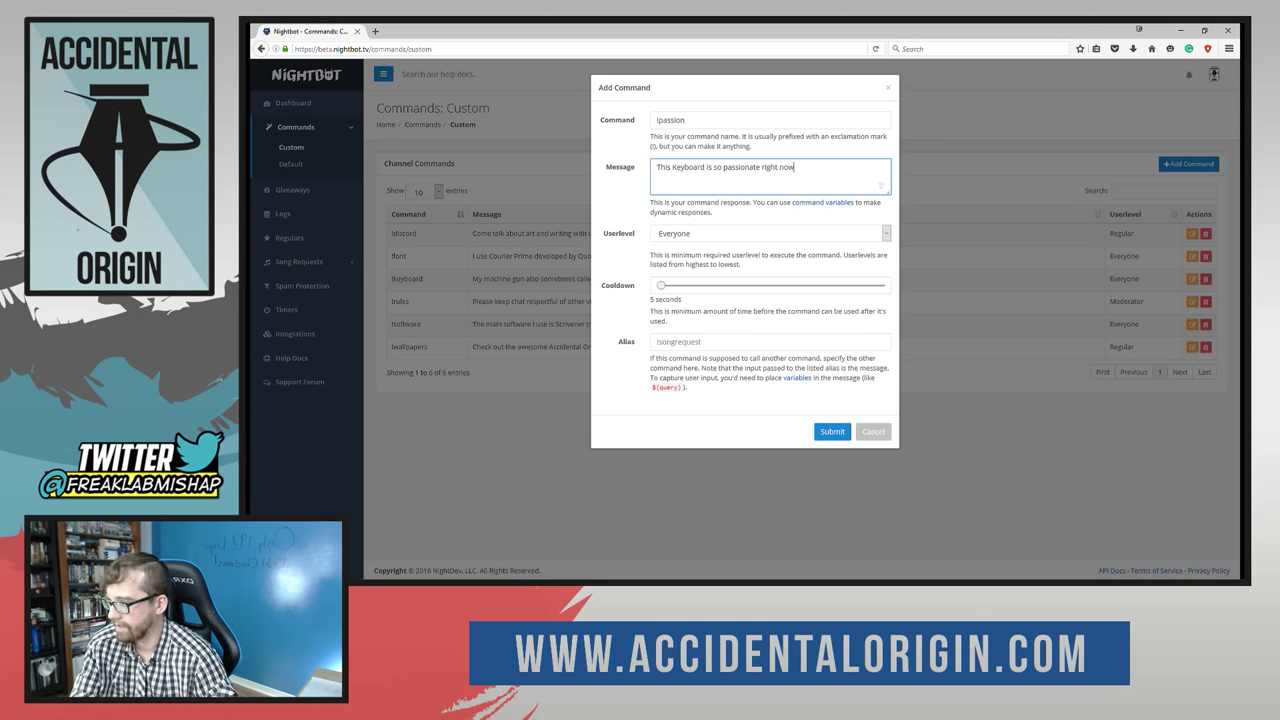
key("Home")
key("ctrl+Right")
key("Delete")
type("k")
key("End")
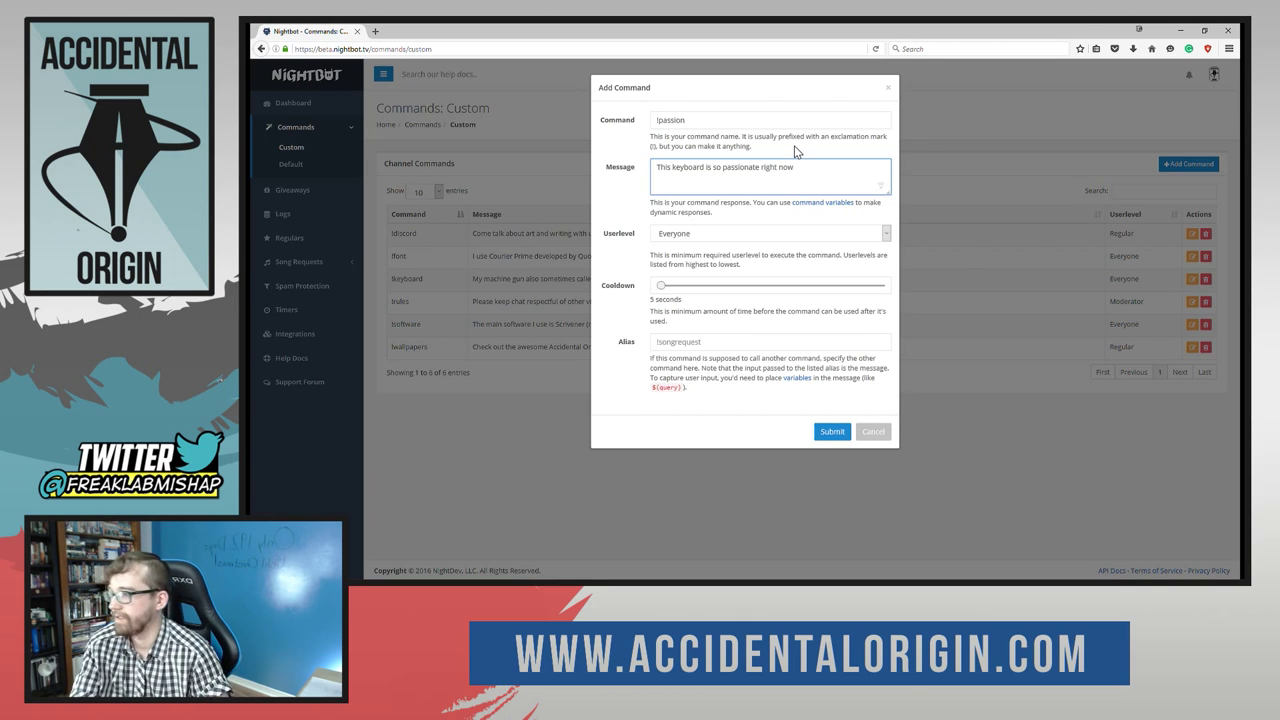
type("!")
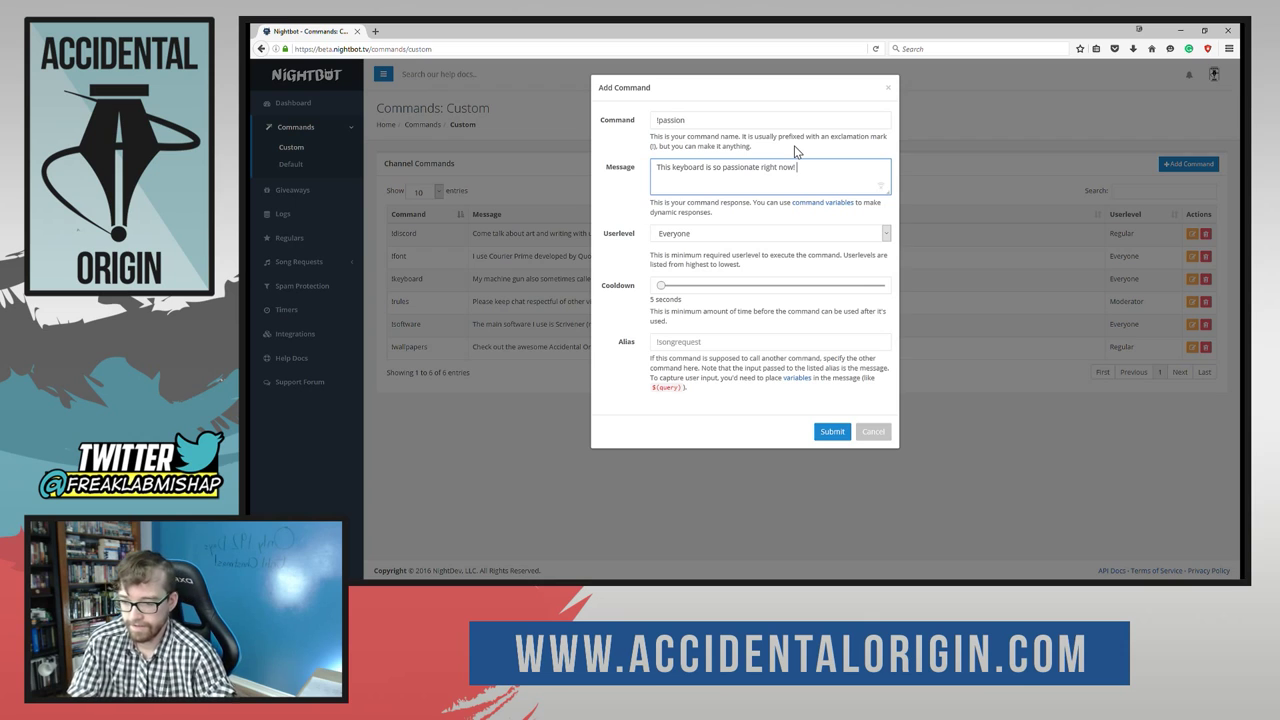
type(" Like o")
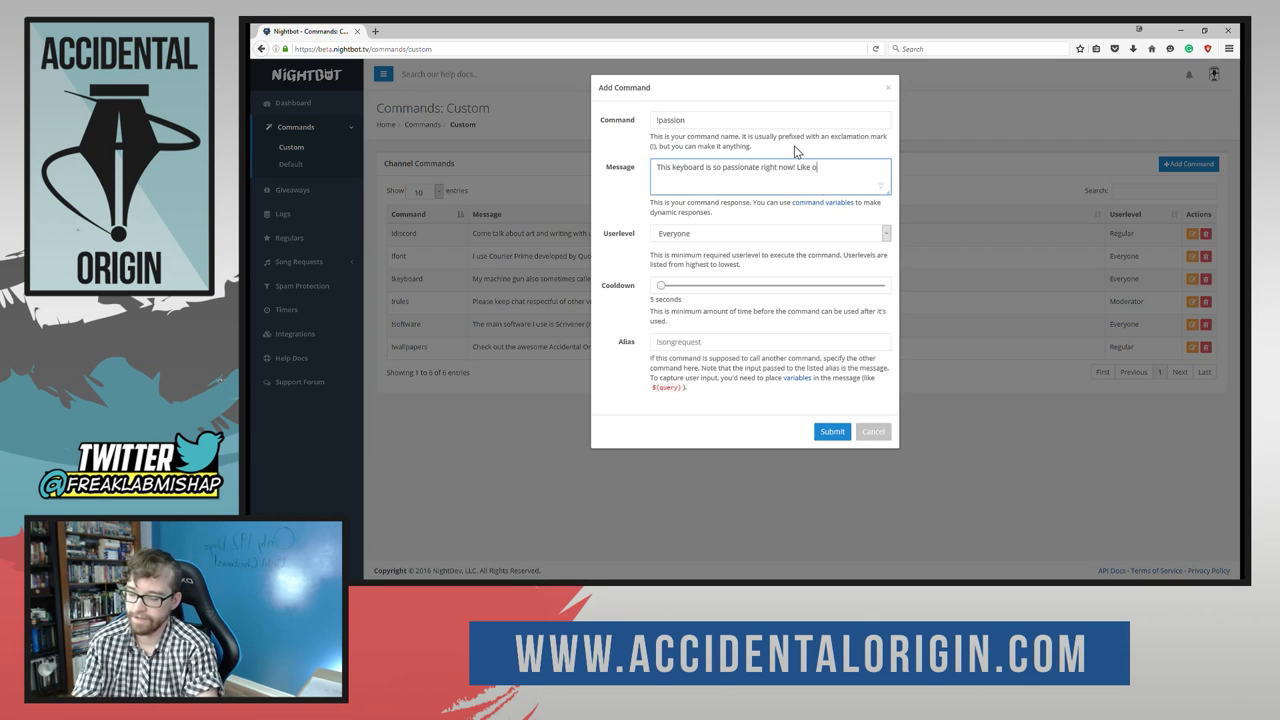
type("ut of a")
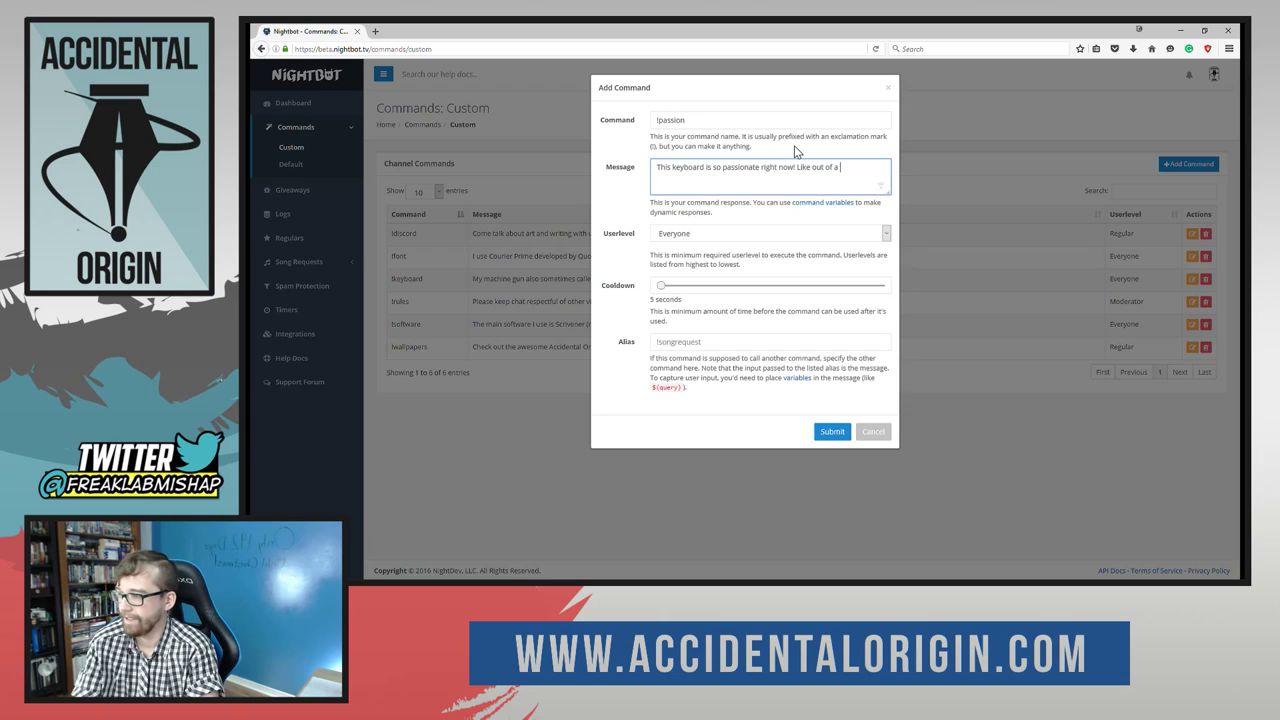
key("BackSpace")
key("BackSpace")
key("BackSpace")
key("BackSpace")
key("BackSpace")
key("BackSpace")
key("BackSpace")
key("BackSpace")
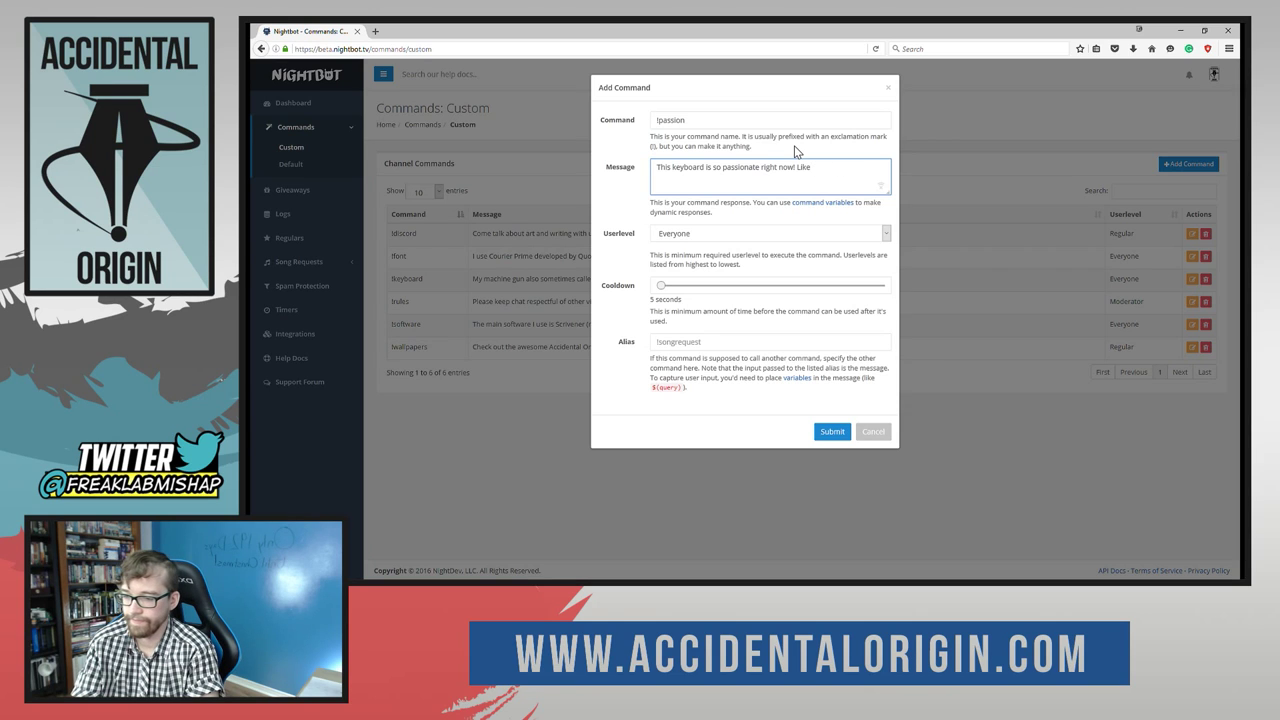
Continue the command's message with "a brooding lord out of a" after the word "Like".
type("a")
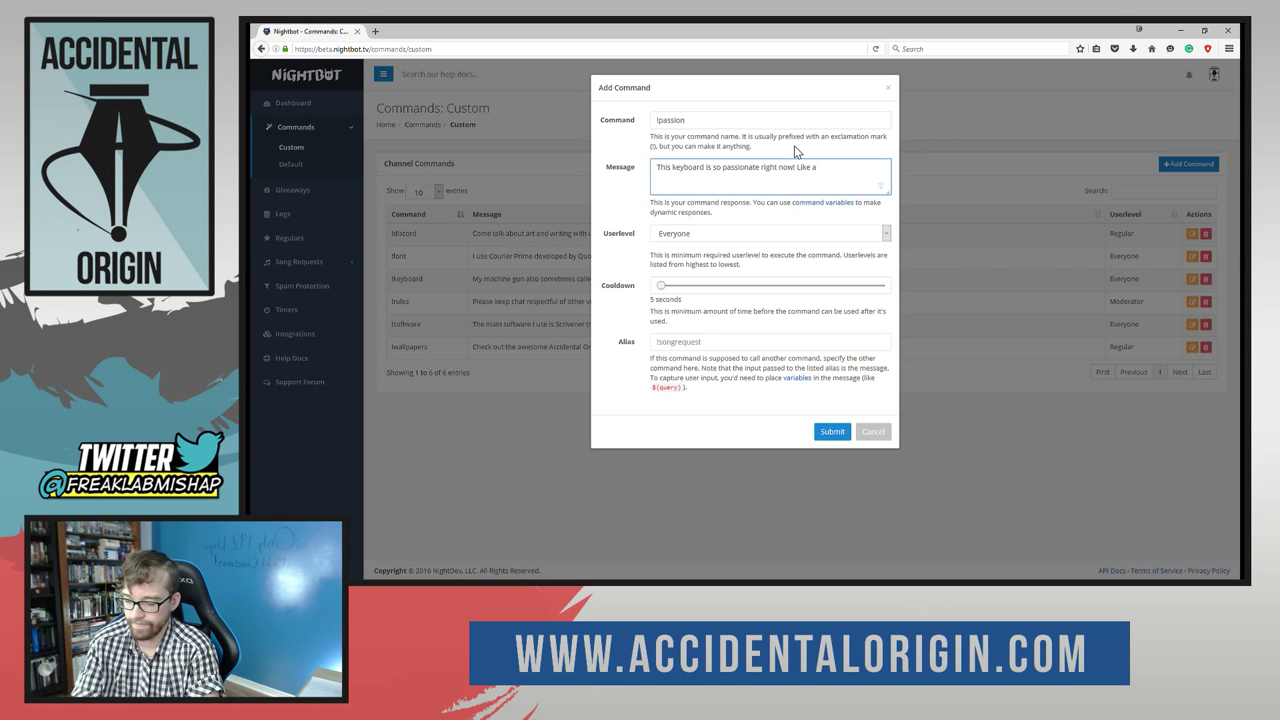
type(" brooding lor")
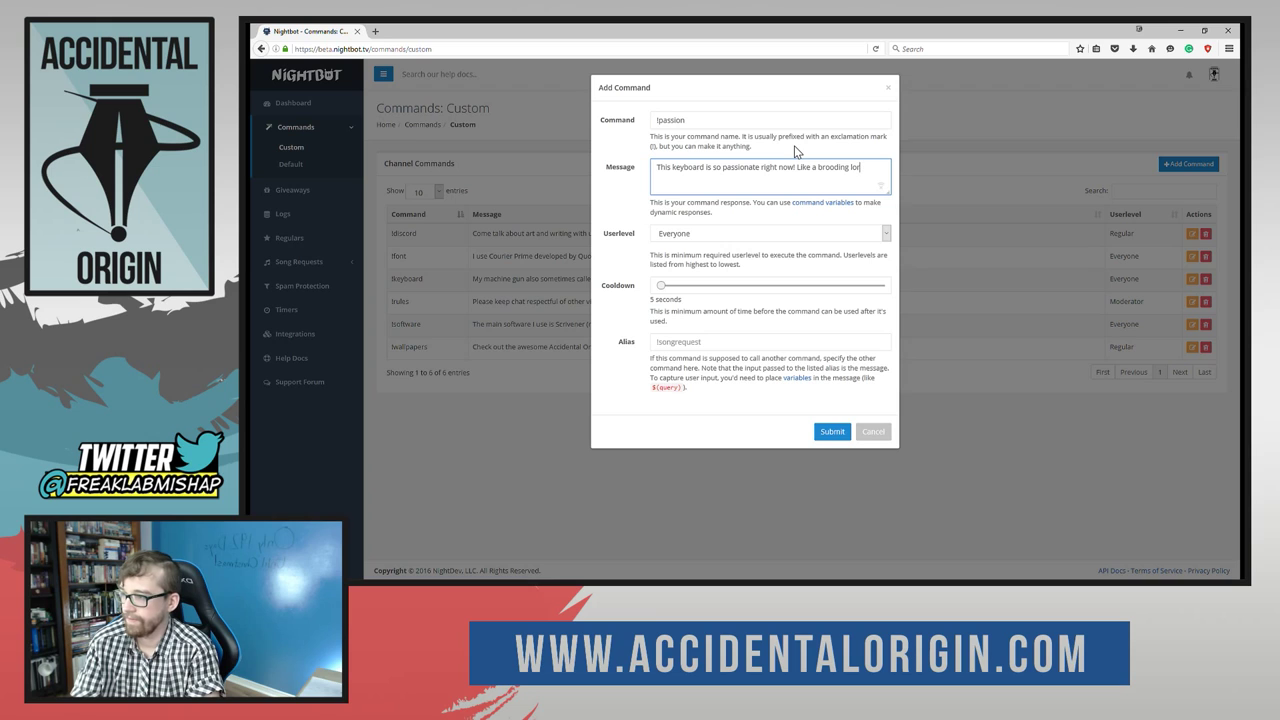
type("d out of a")
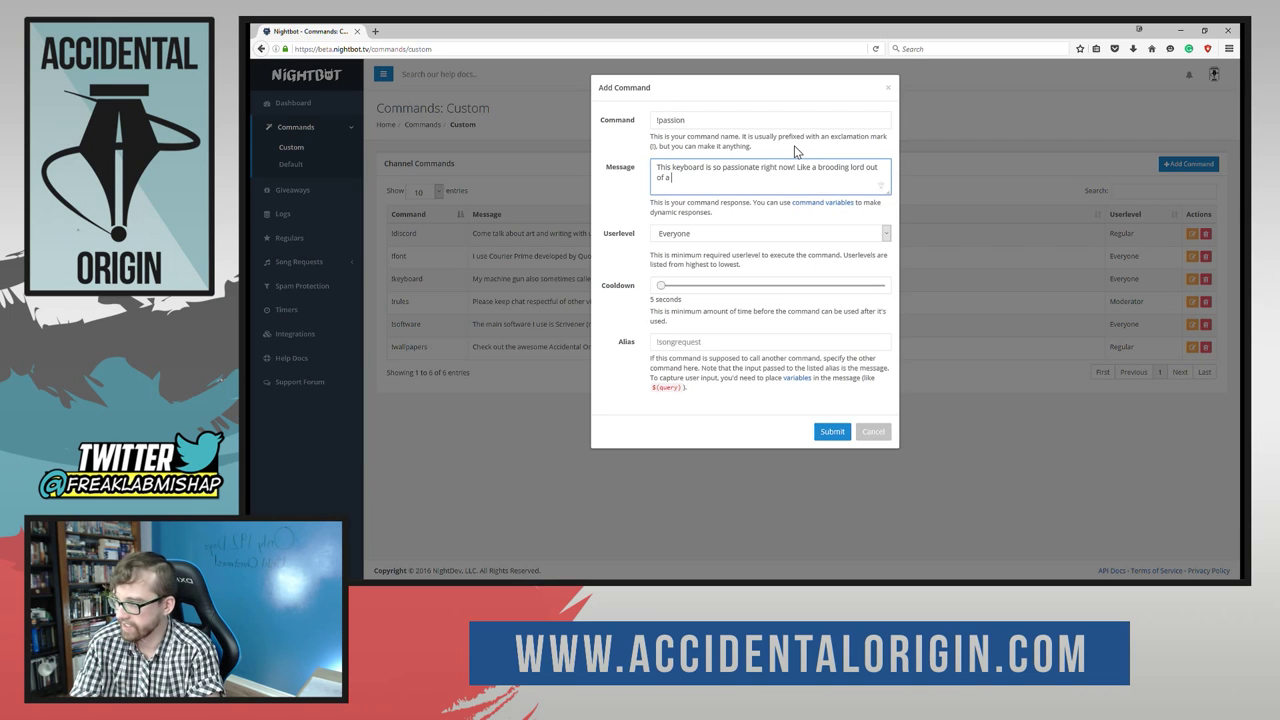
Read the Arguments variable's usage in the command variables documentation and return to the new command.
left_click(820, 203)
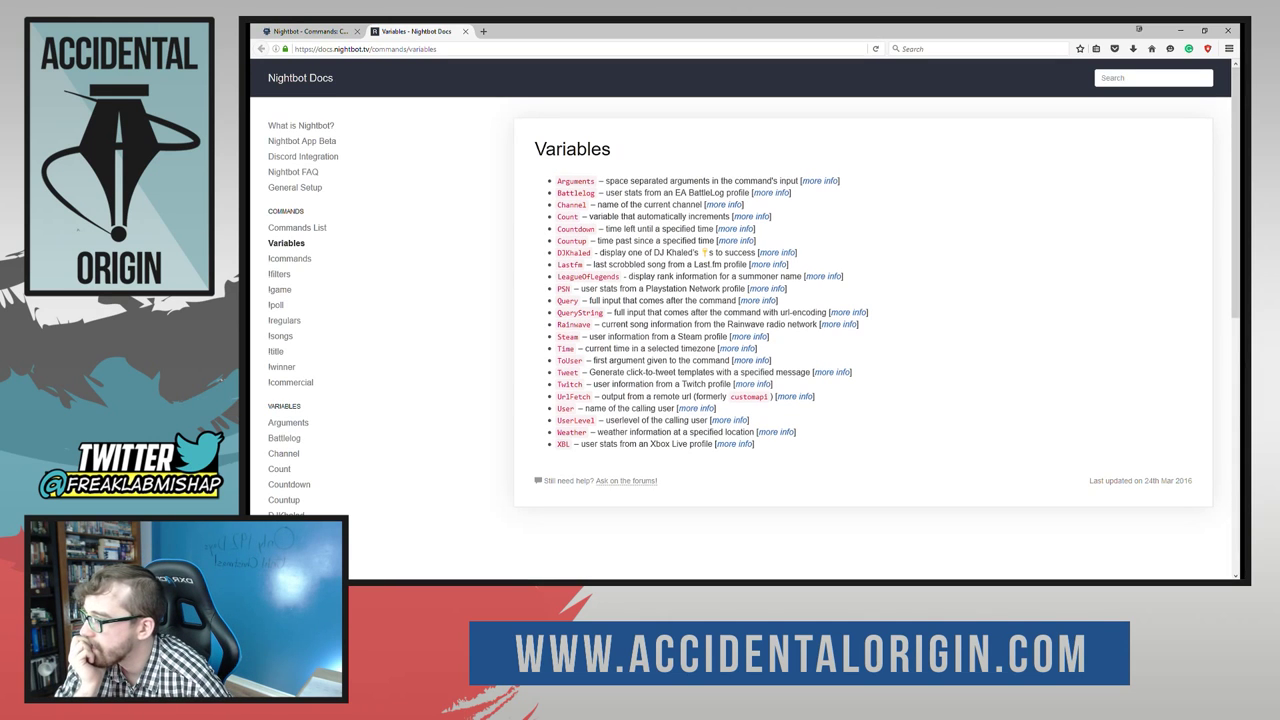
left_click(820, 181)
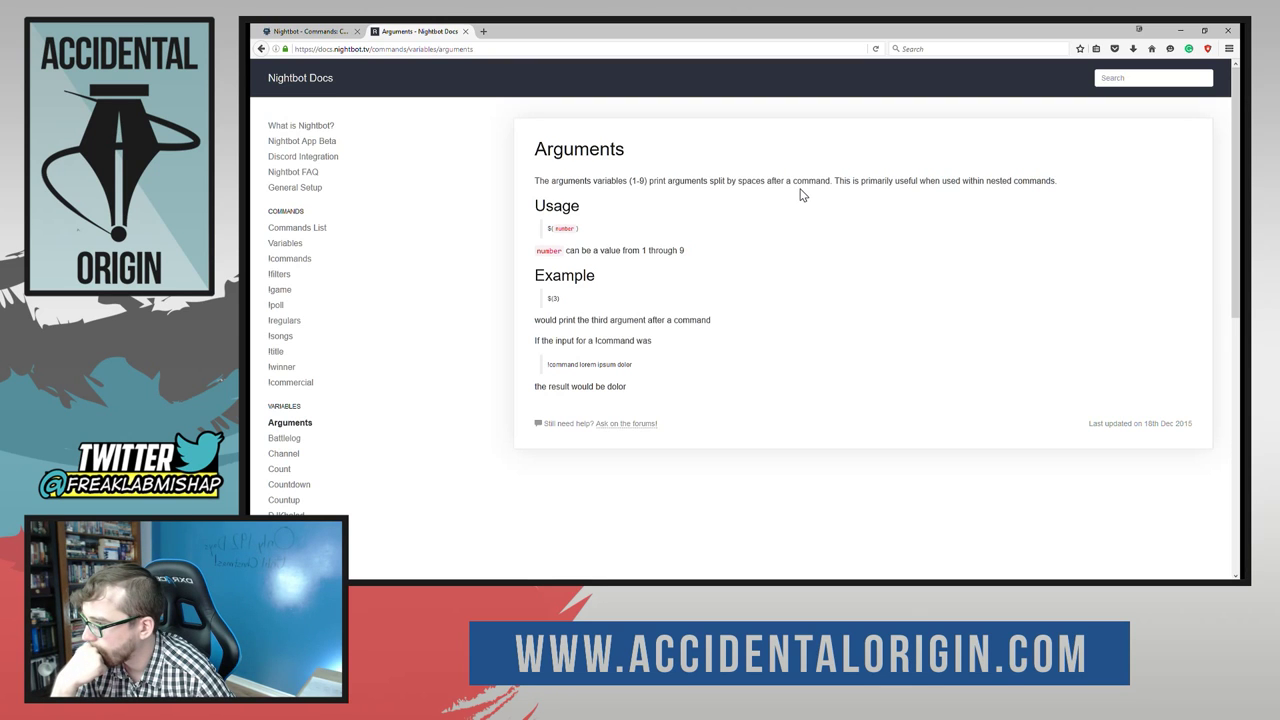
left_click(465, 31)
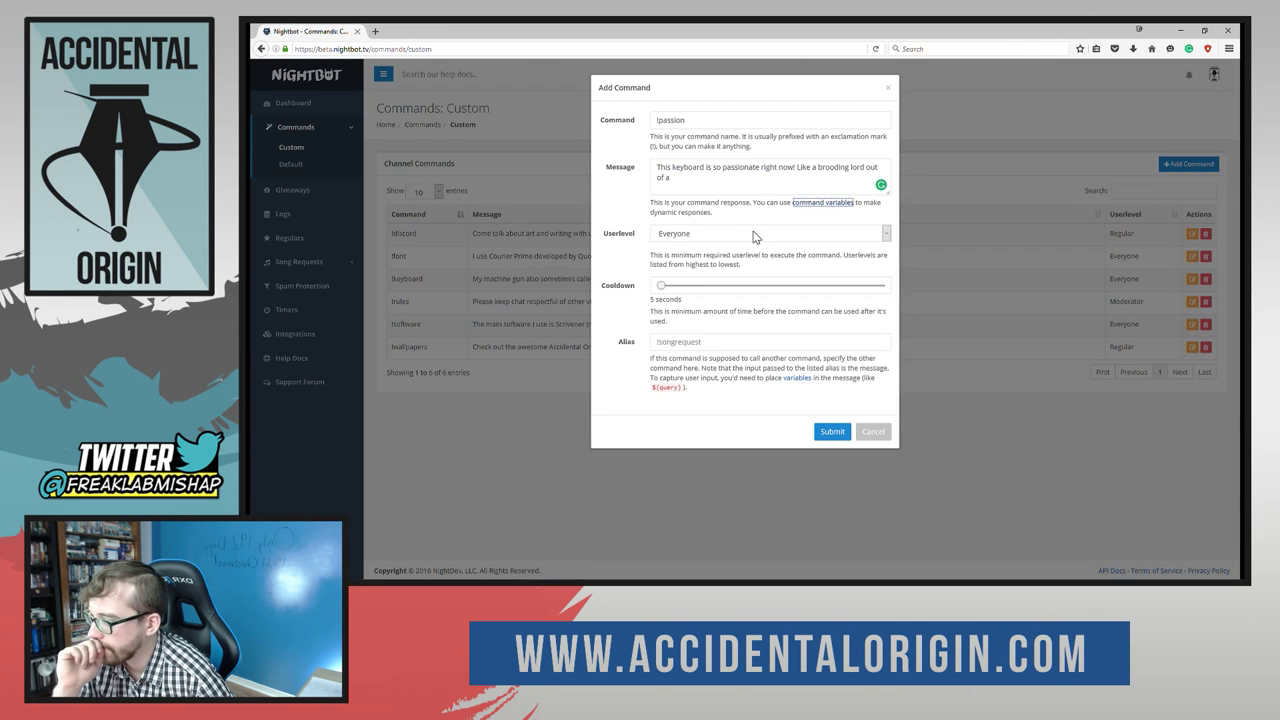
Reopen the command variables list and compare it with the draft message's second sentence.
left_click(822, 203)
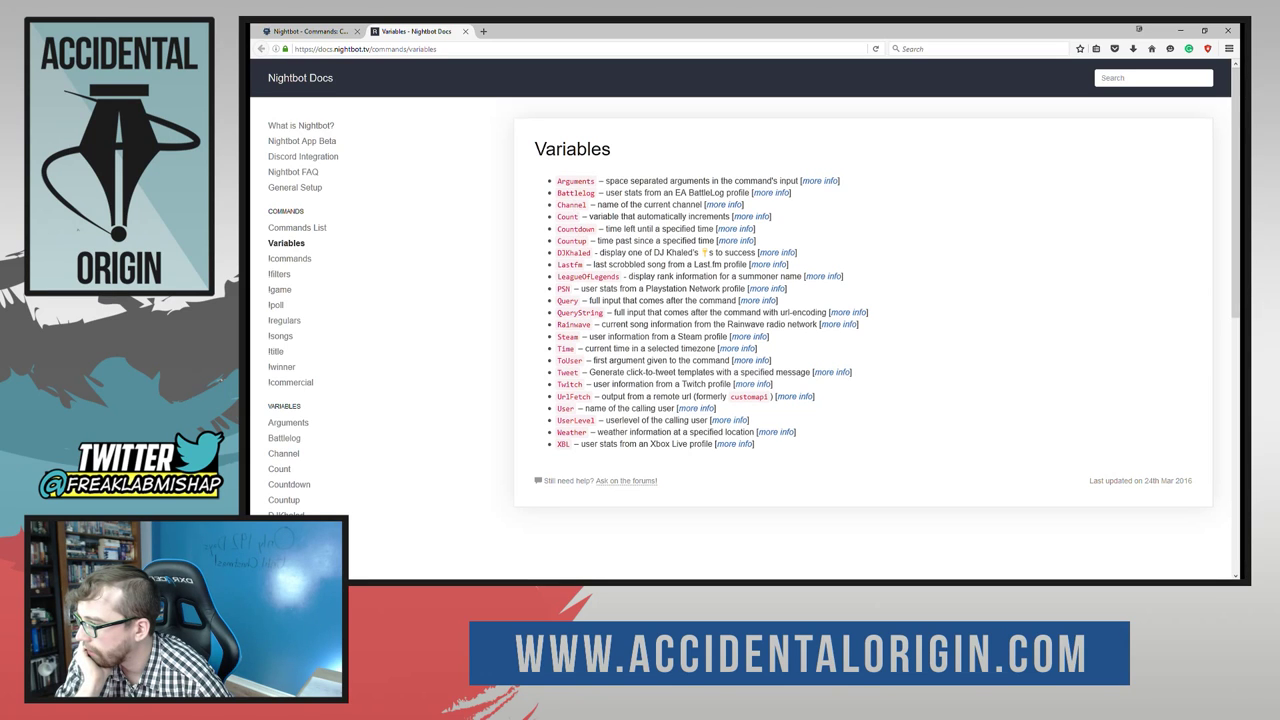
left_click(300, 31)
key("shift+Tab")
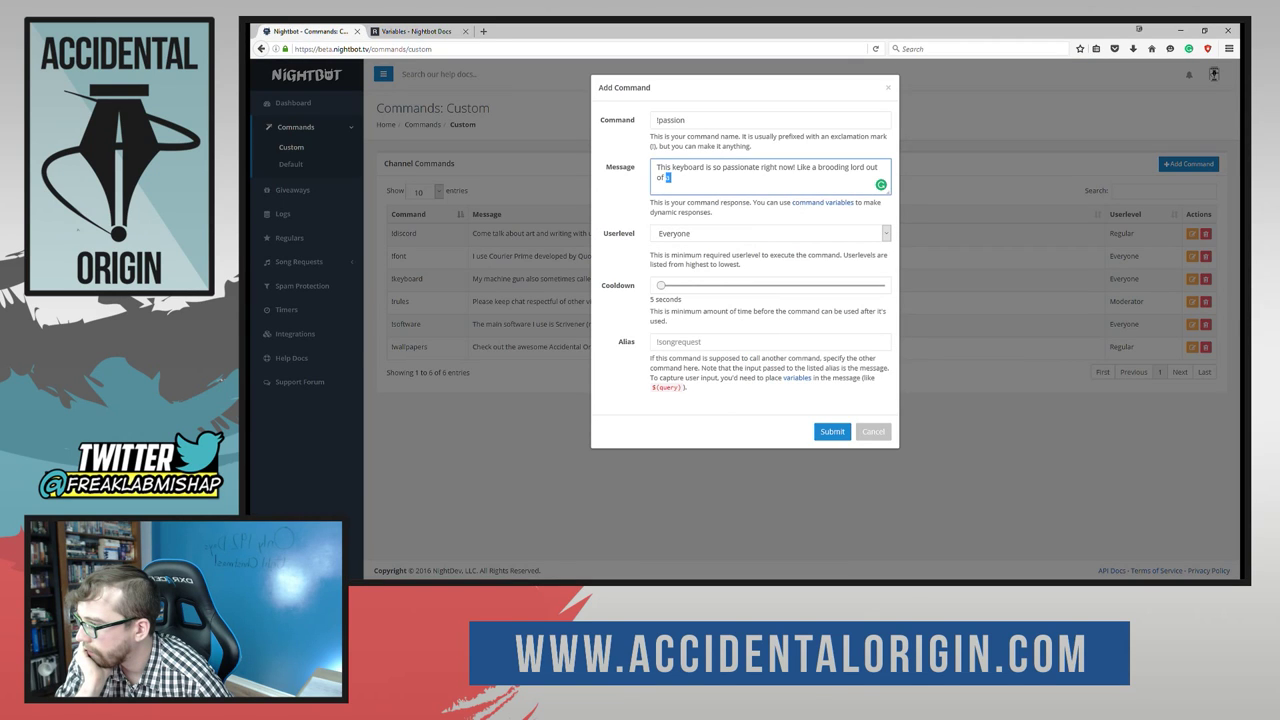
key("ctrl+a")
key("End")
left_click_drag(796, 167, 670, 178)
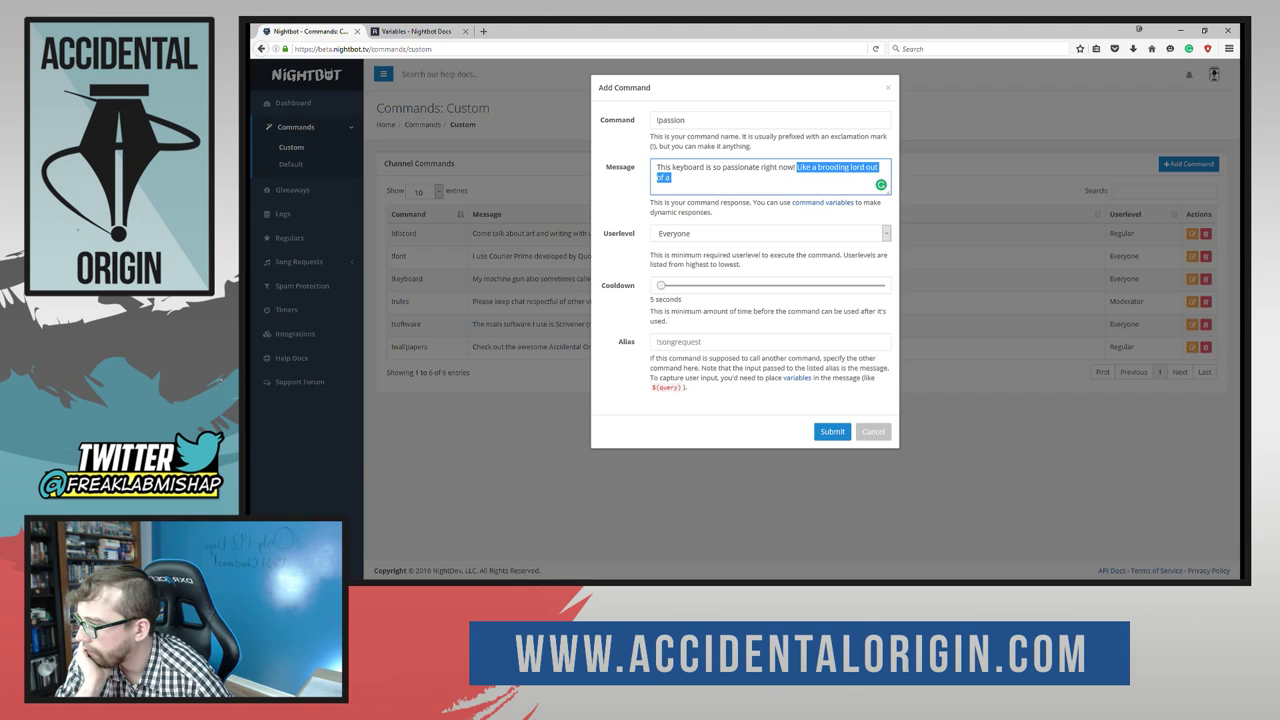
left_click(418, 31)
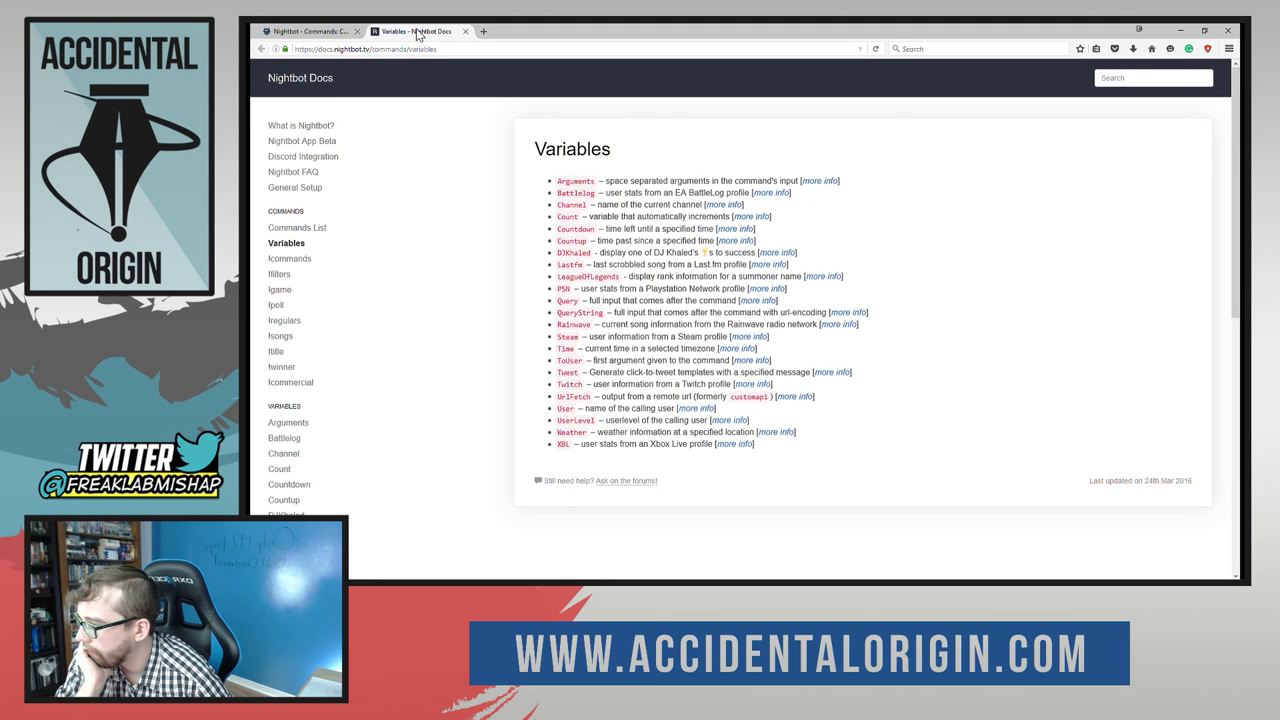
left_click(341, 33)
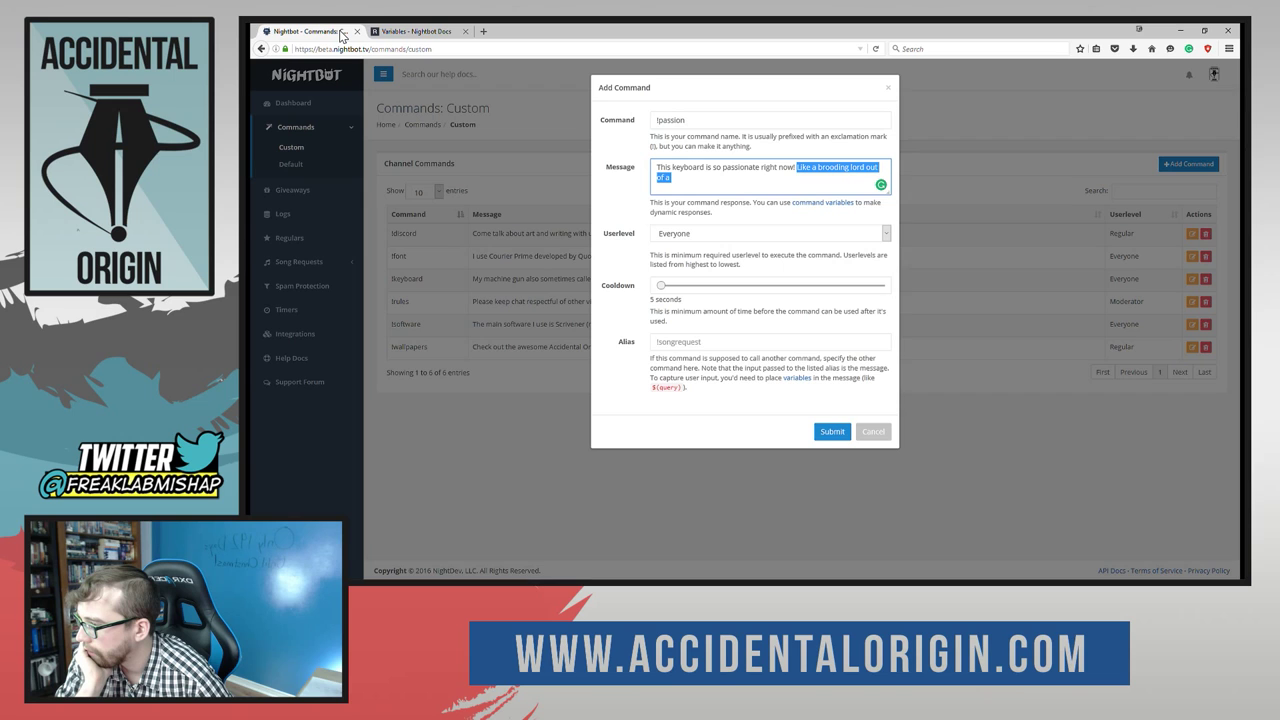
Finish the message with "romance novel." and set the command's userlevel to Regular.
key("Right")
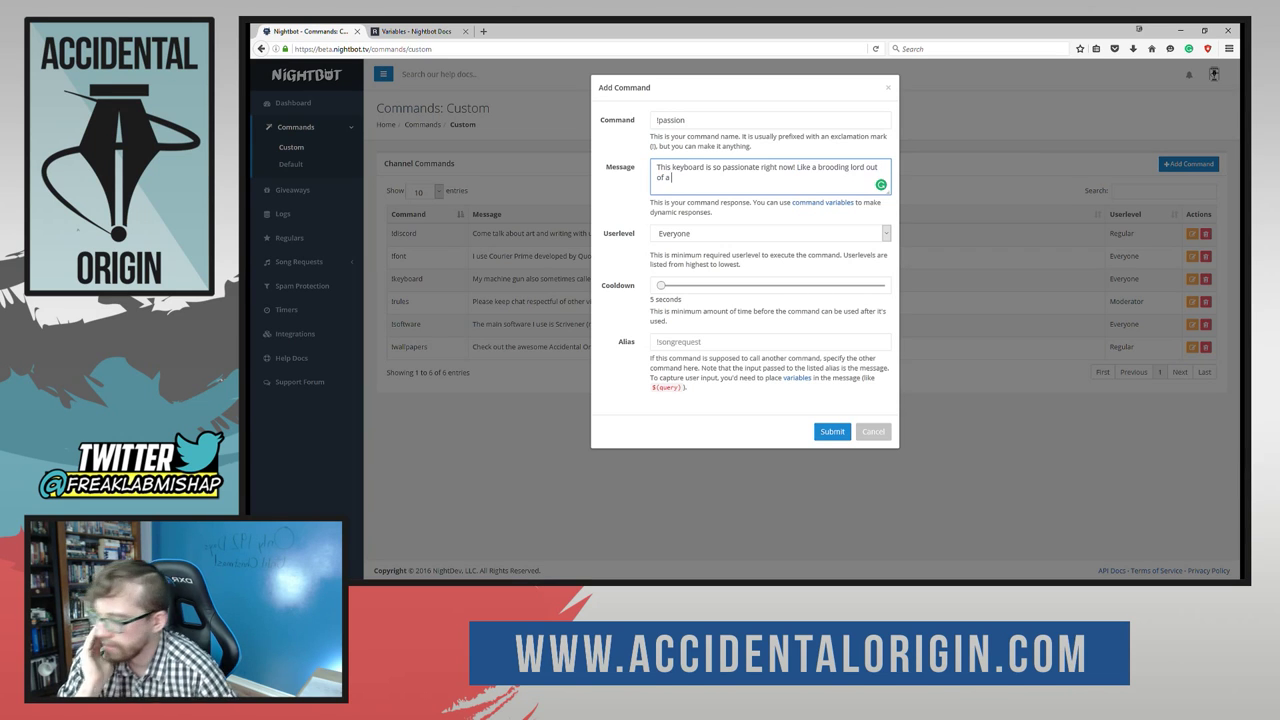
type("roman")
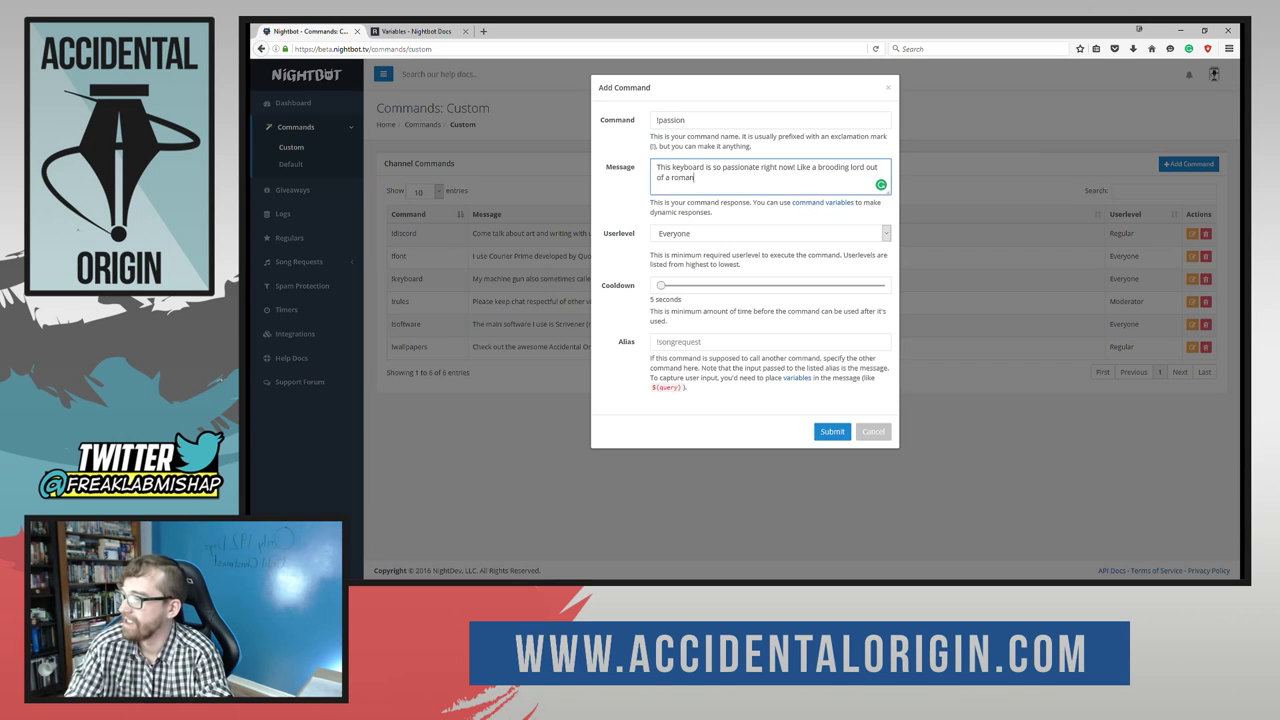
type("ce novel.")
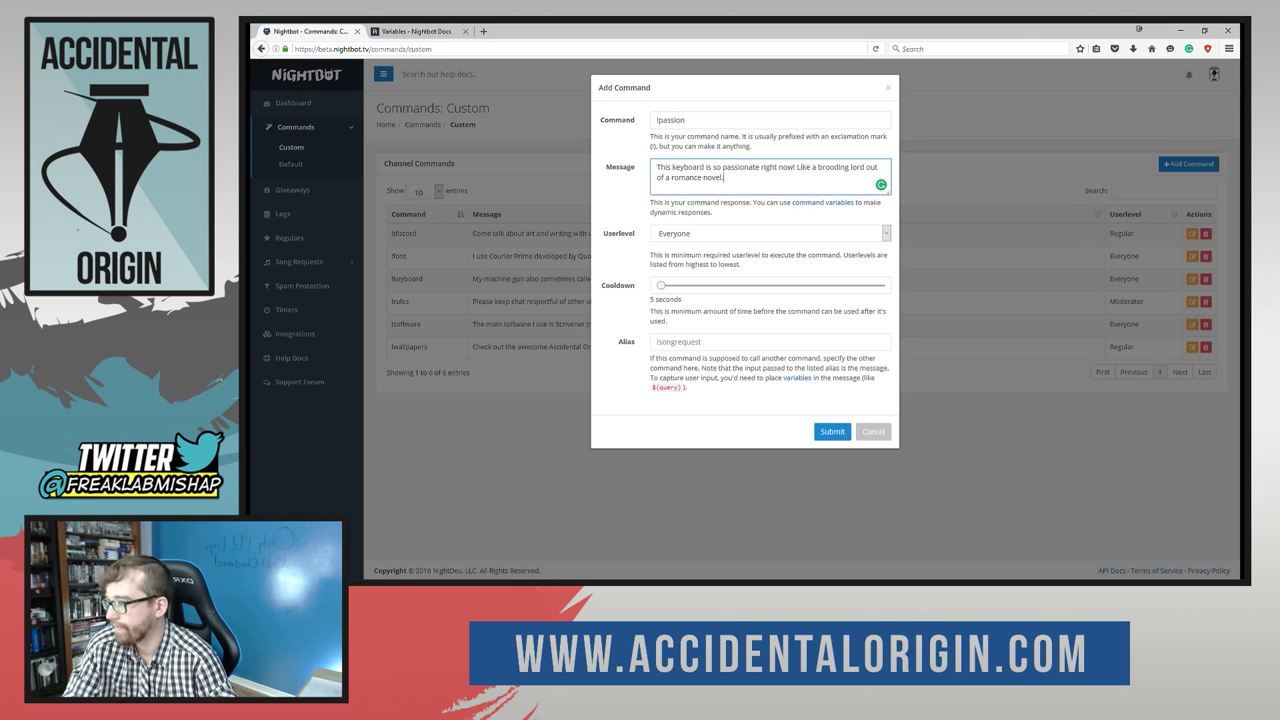
left_click(733, 241)
left_click(714, 273)
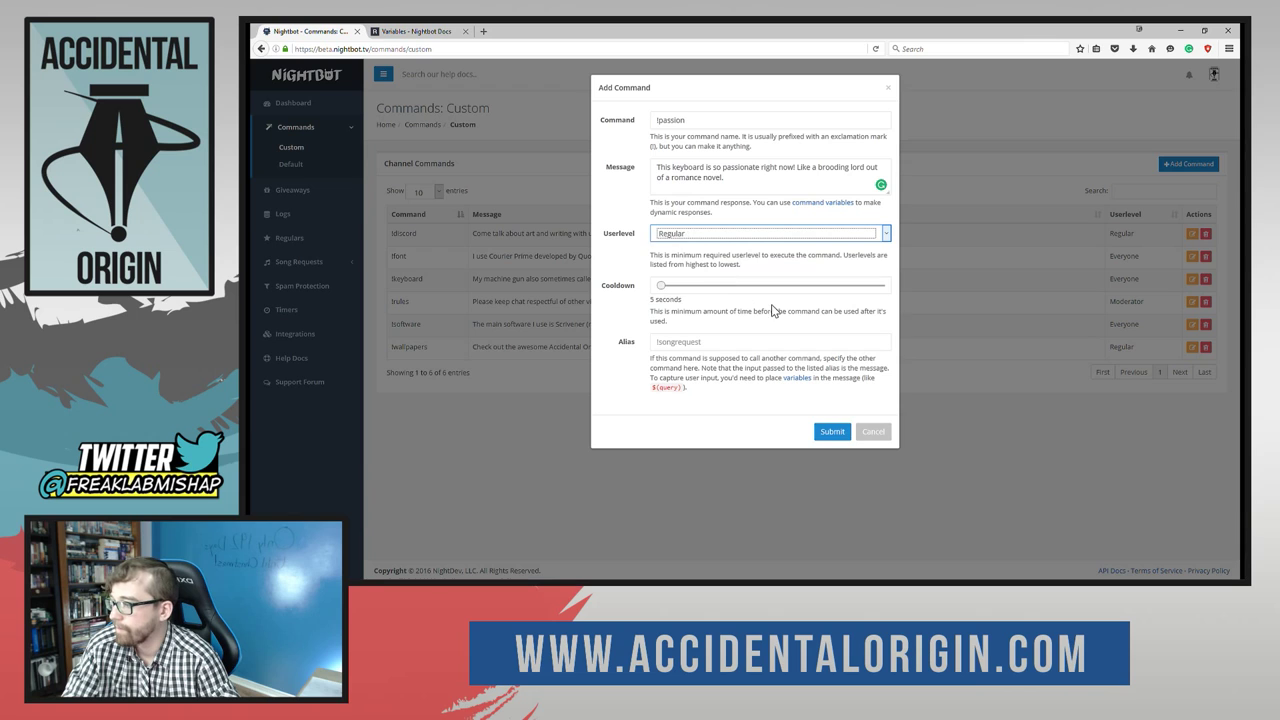
left_click(703, 329)
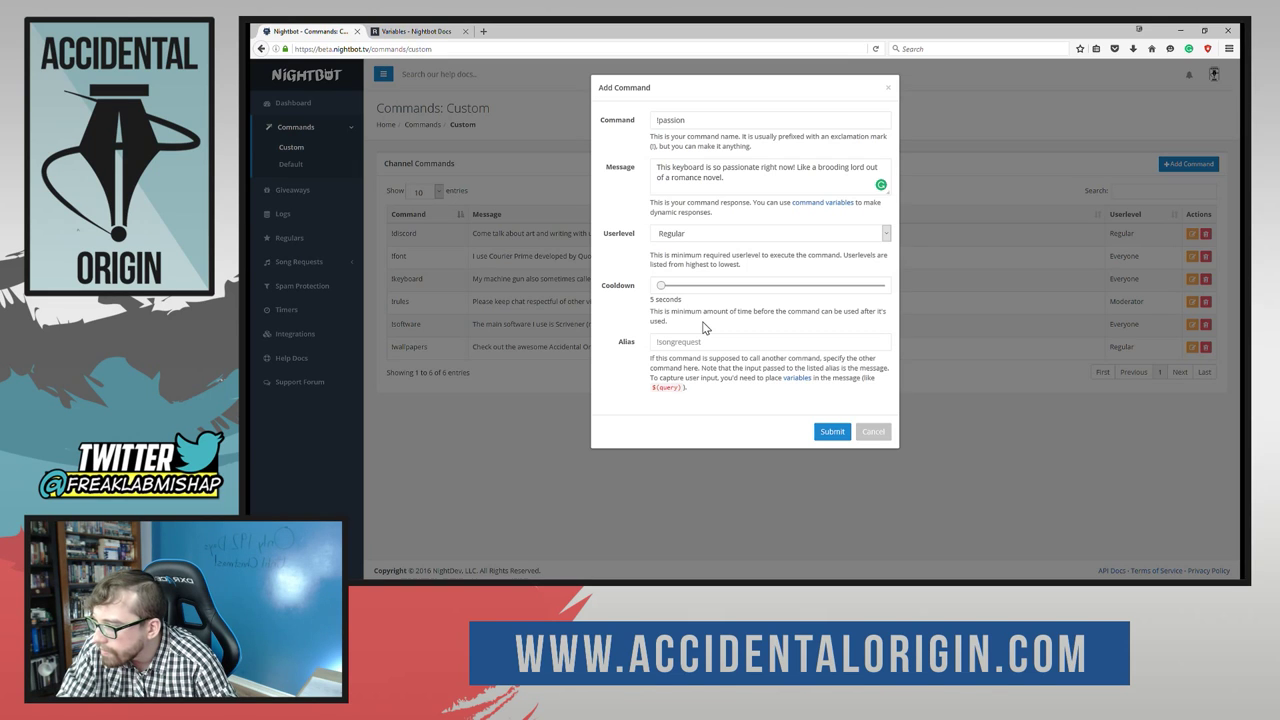
Look up the QueryString variable's usage in the Nightbot variables documentation.
left_click(409, 37)
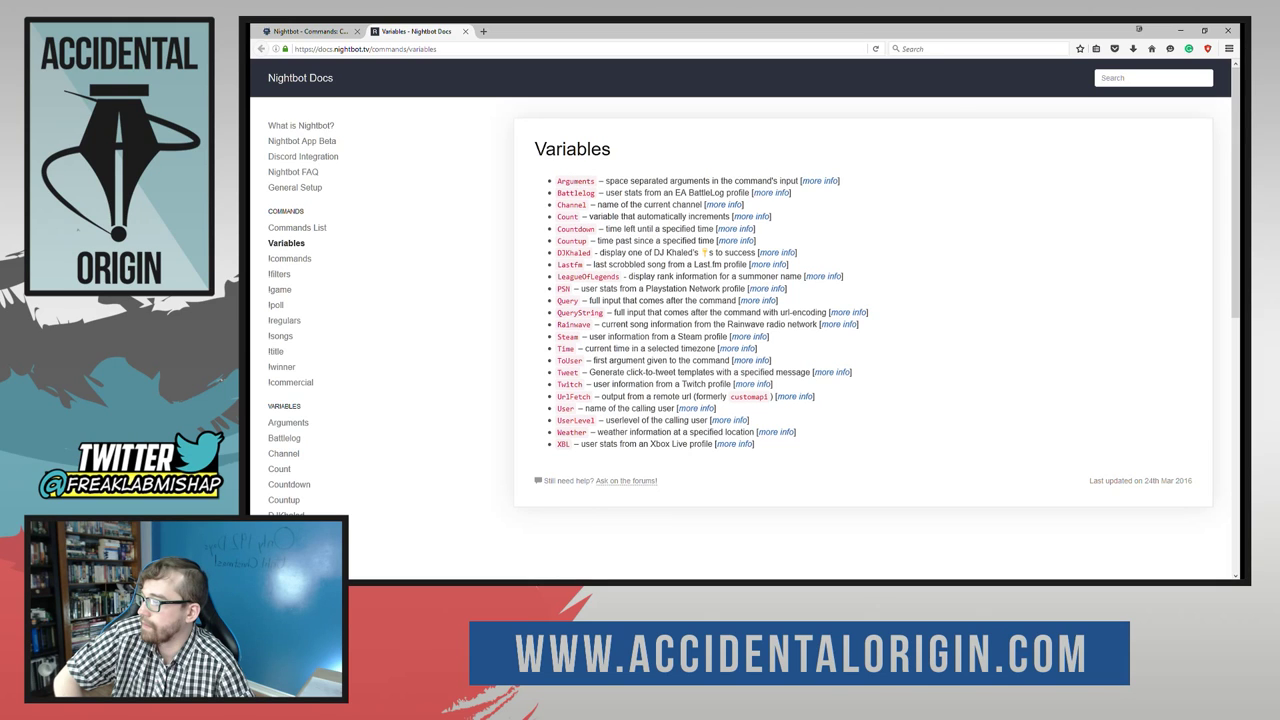
left_click(852, 313)
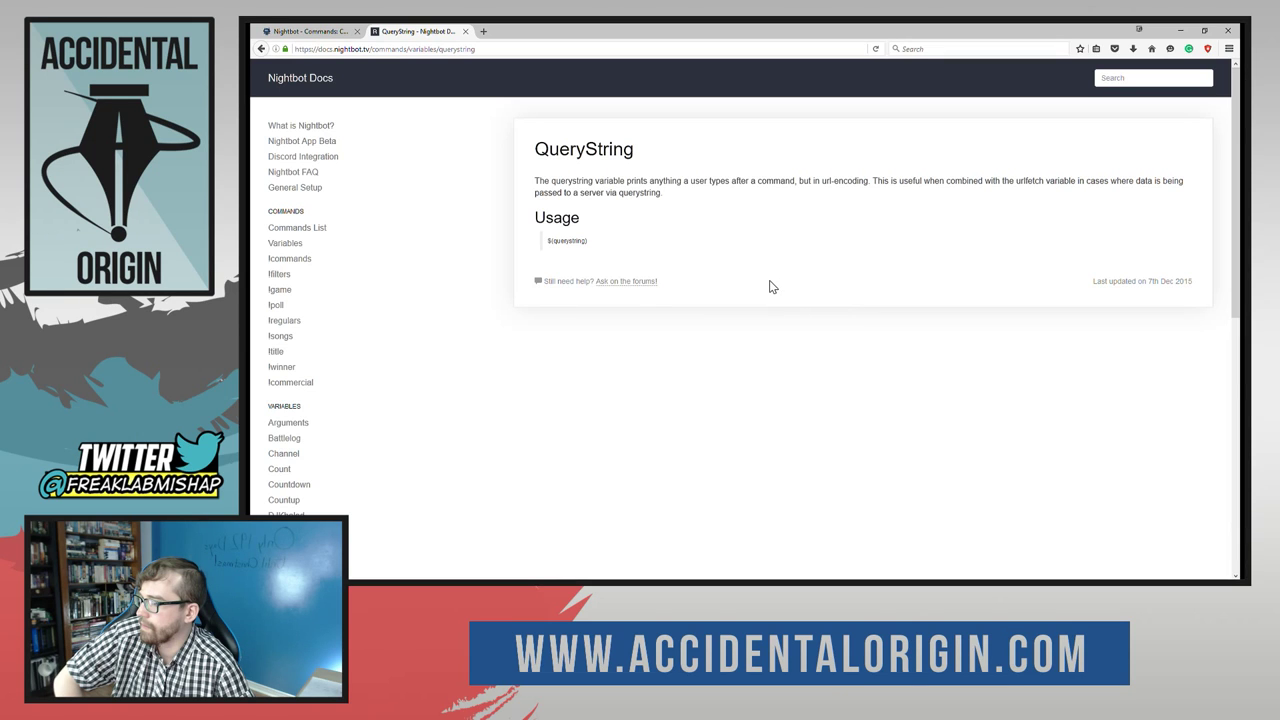
Read the ToUser variable's usage examples in the Nightbot variables documentation and compare them with the draft !passion command.
key("alt+Left")
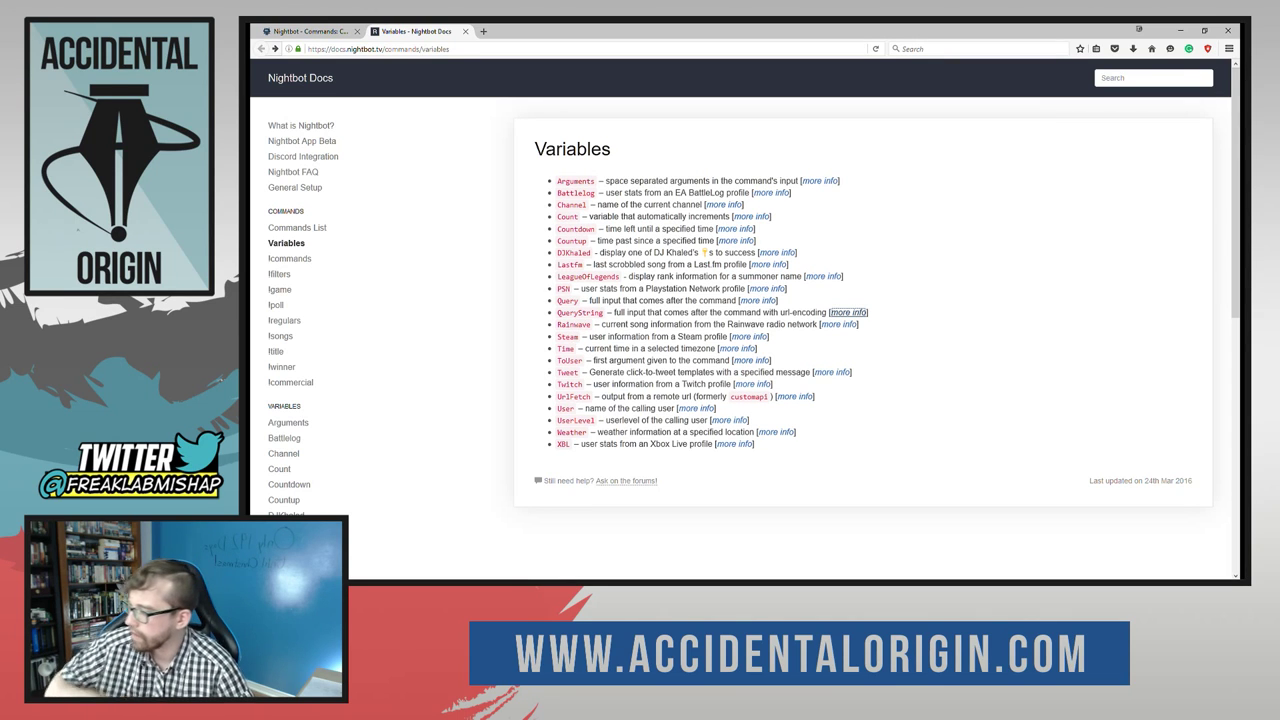
left_click(752, 361)
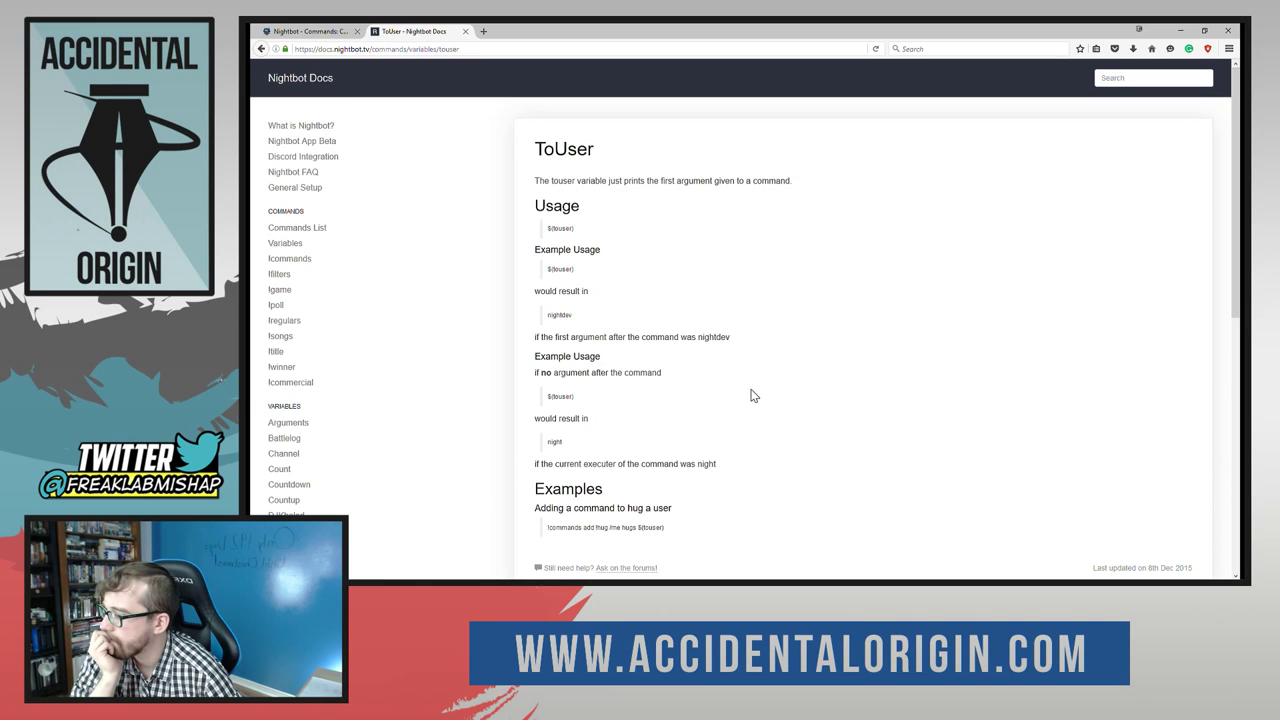
scroll(753, 396, "down", 2)
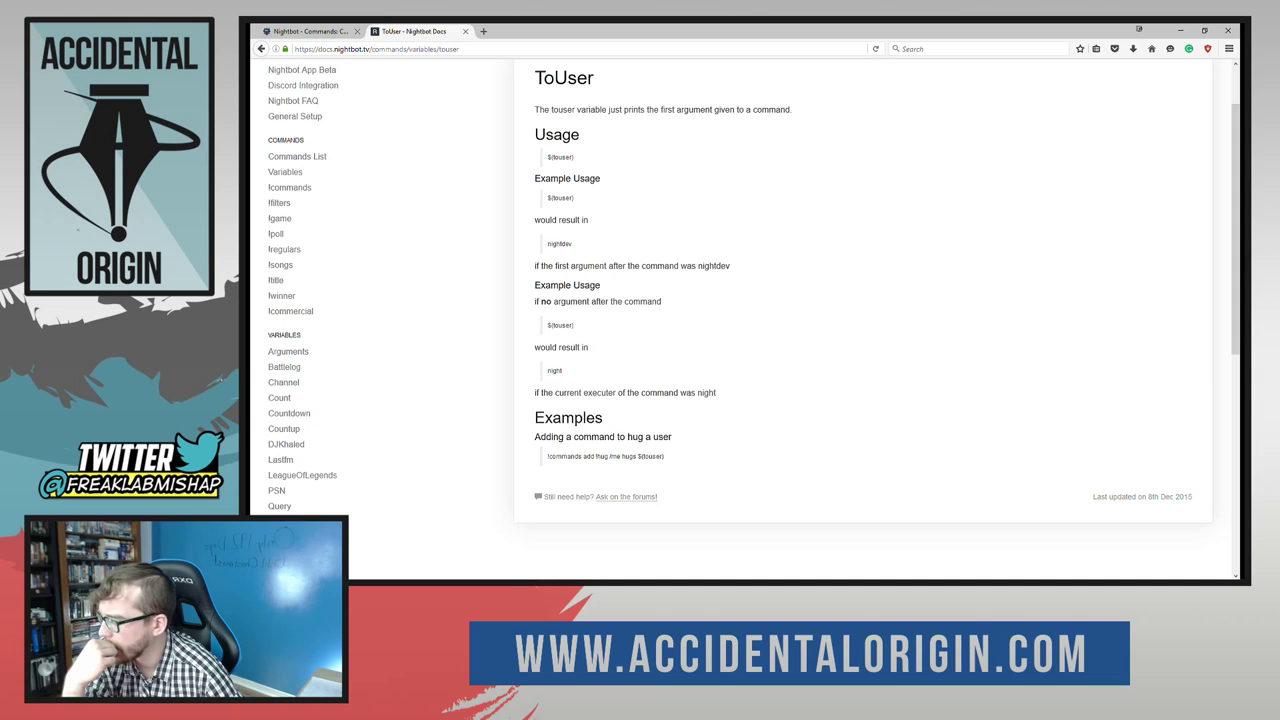
left_click(335, 33)
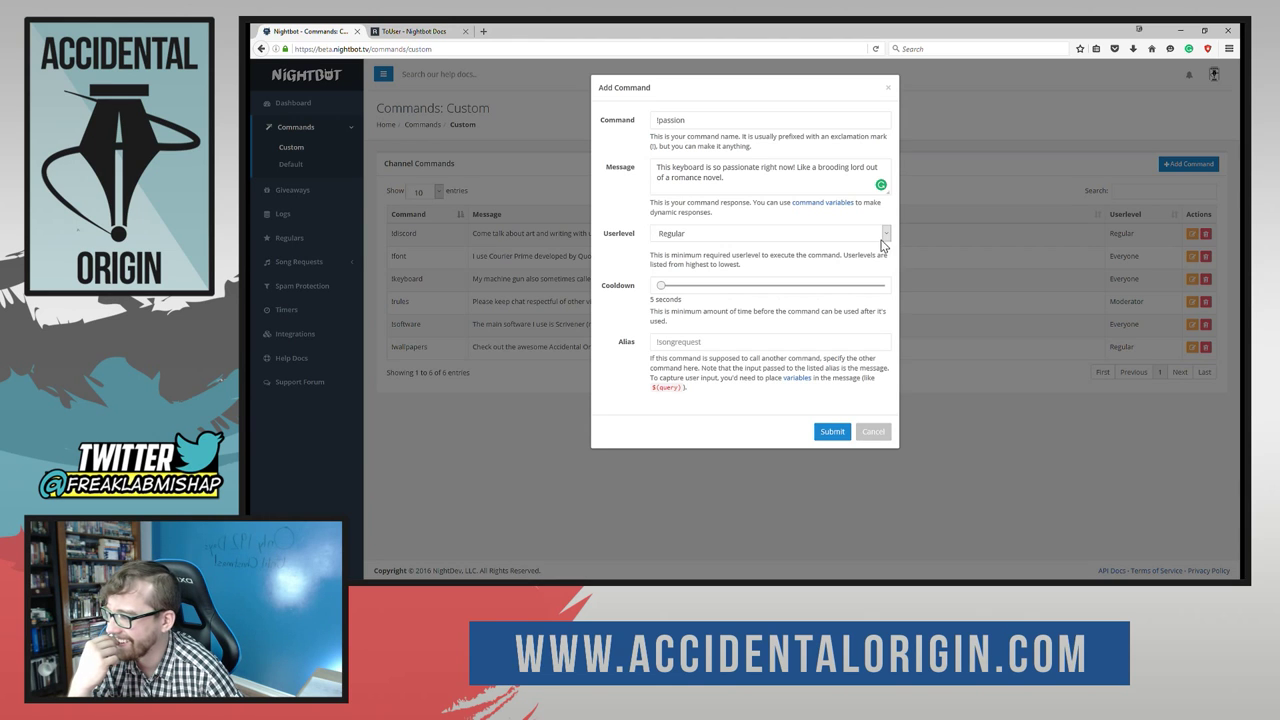
left_click(415, 32)
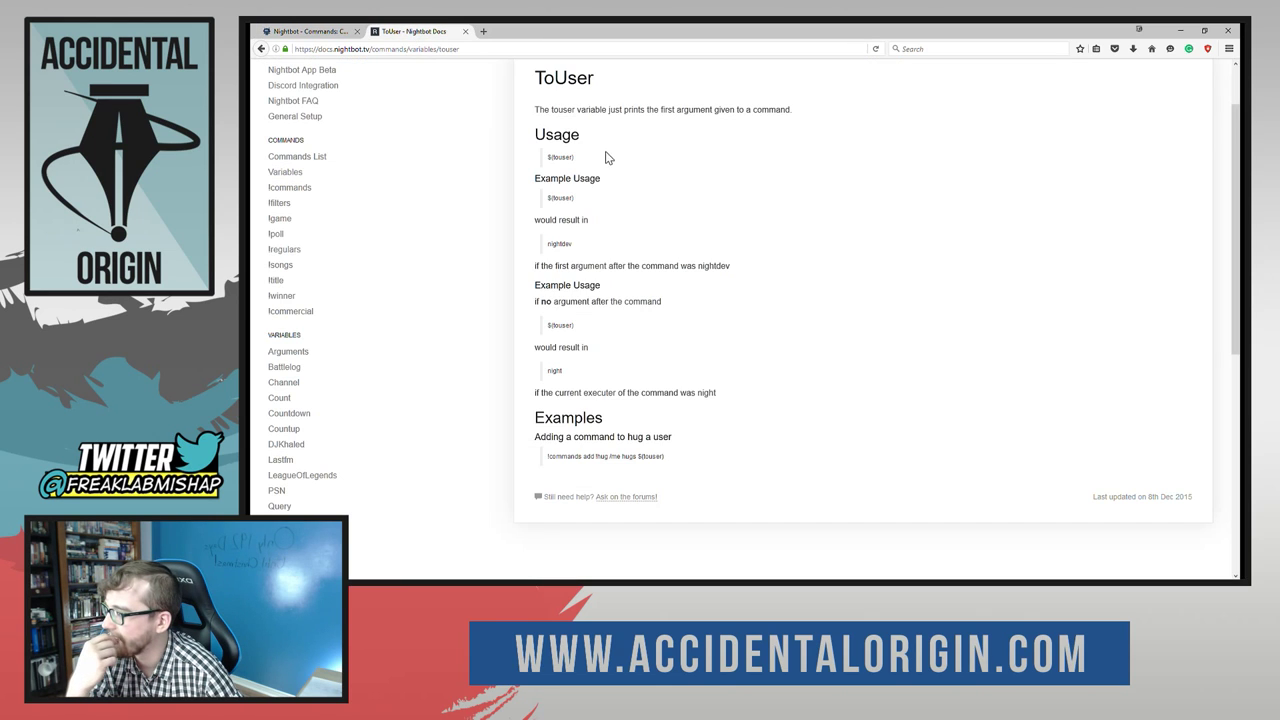
Look through the default Nightbot commands in the documentation's Commands List.
key("alt+Left")
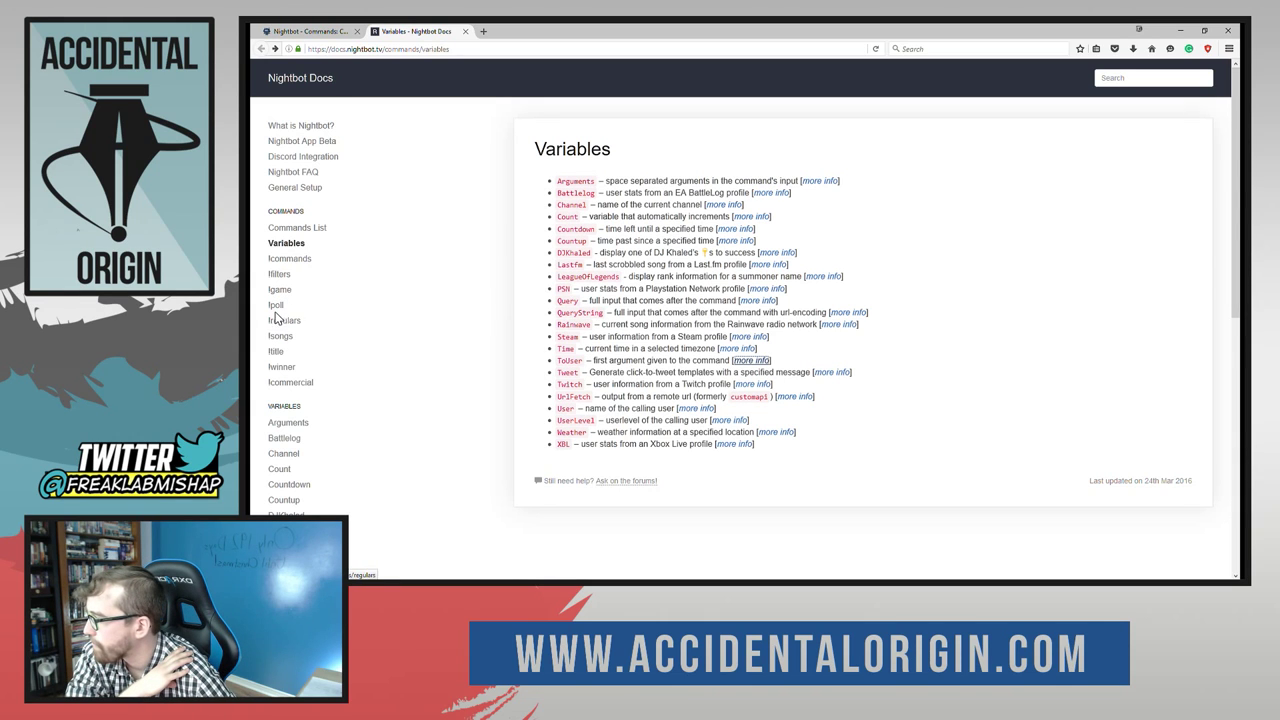
left_click(292, 231)
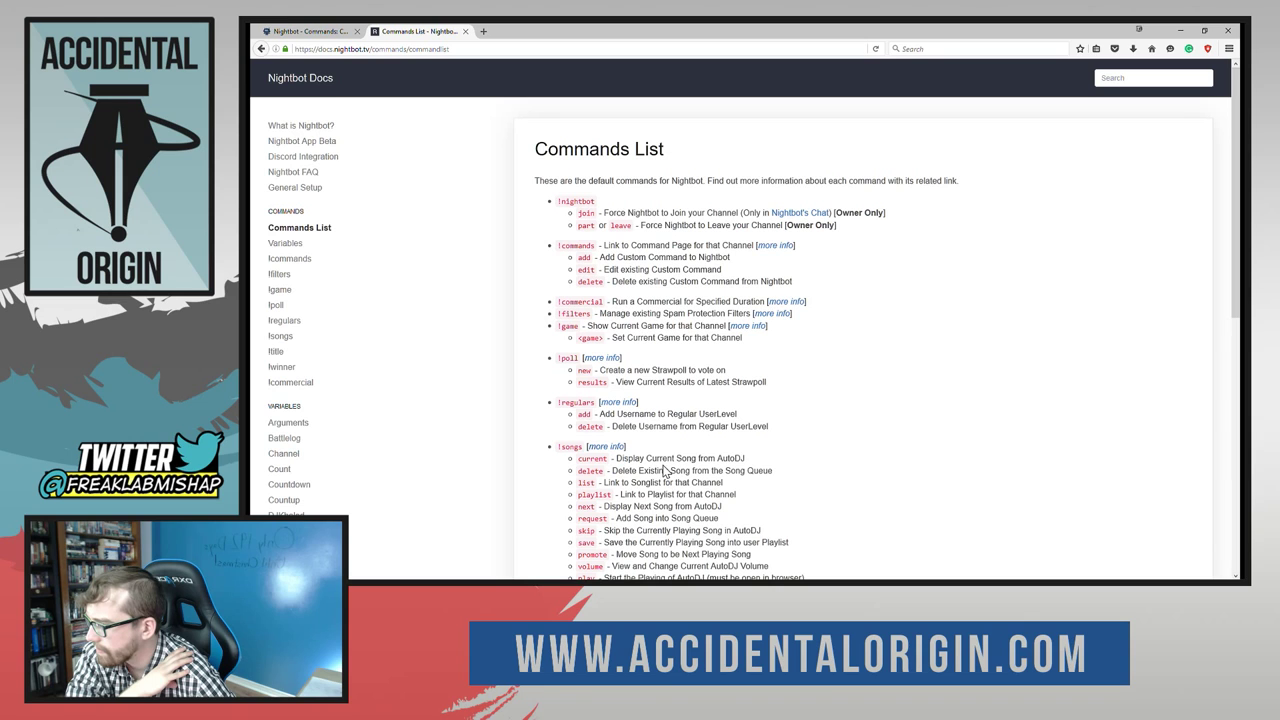
scroll(662, 470, "down", 3)
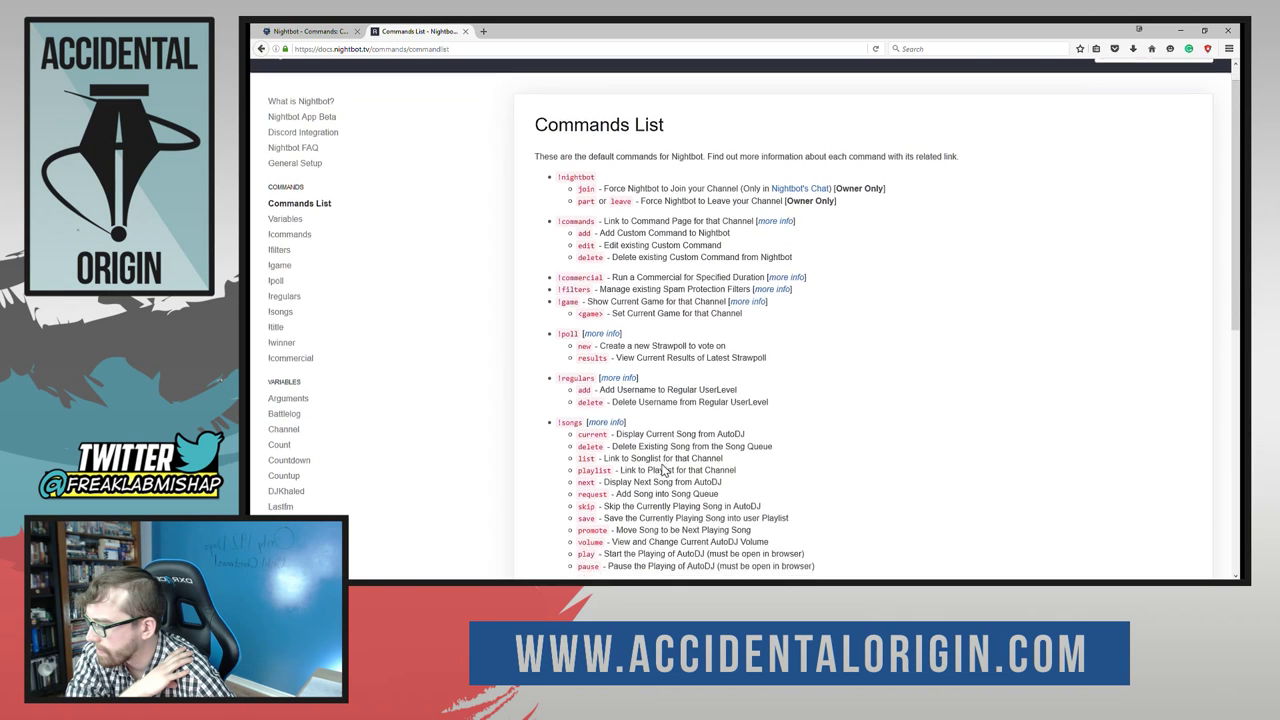